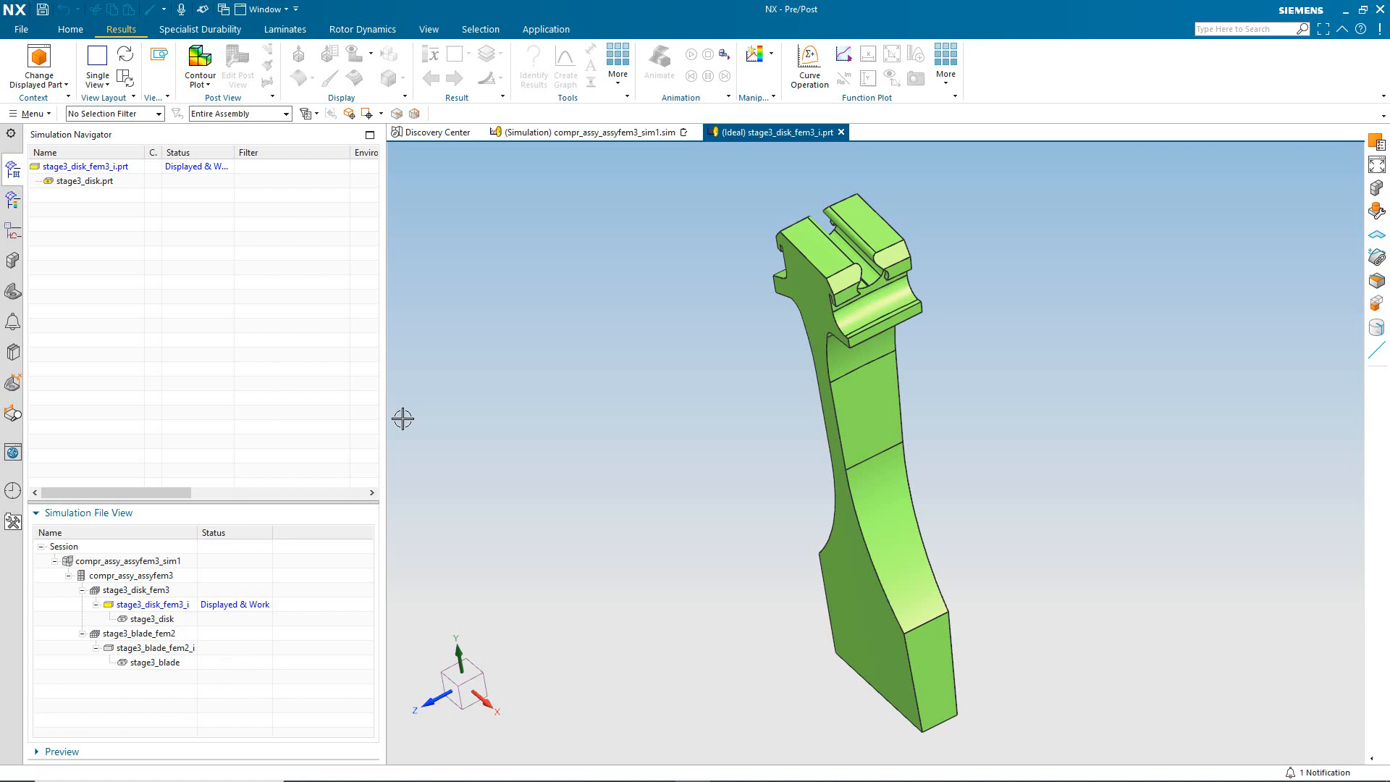
Restrict selection to solid bodies and add a string attribute titled disk with value 3 to the disk body.
left_click(152, 115)
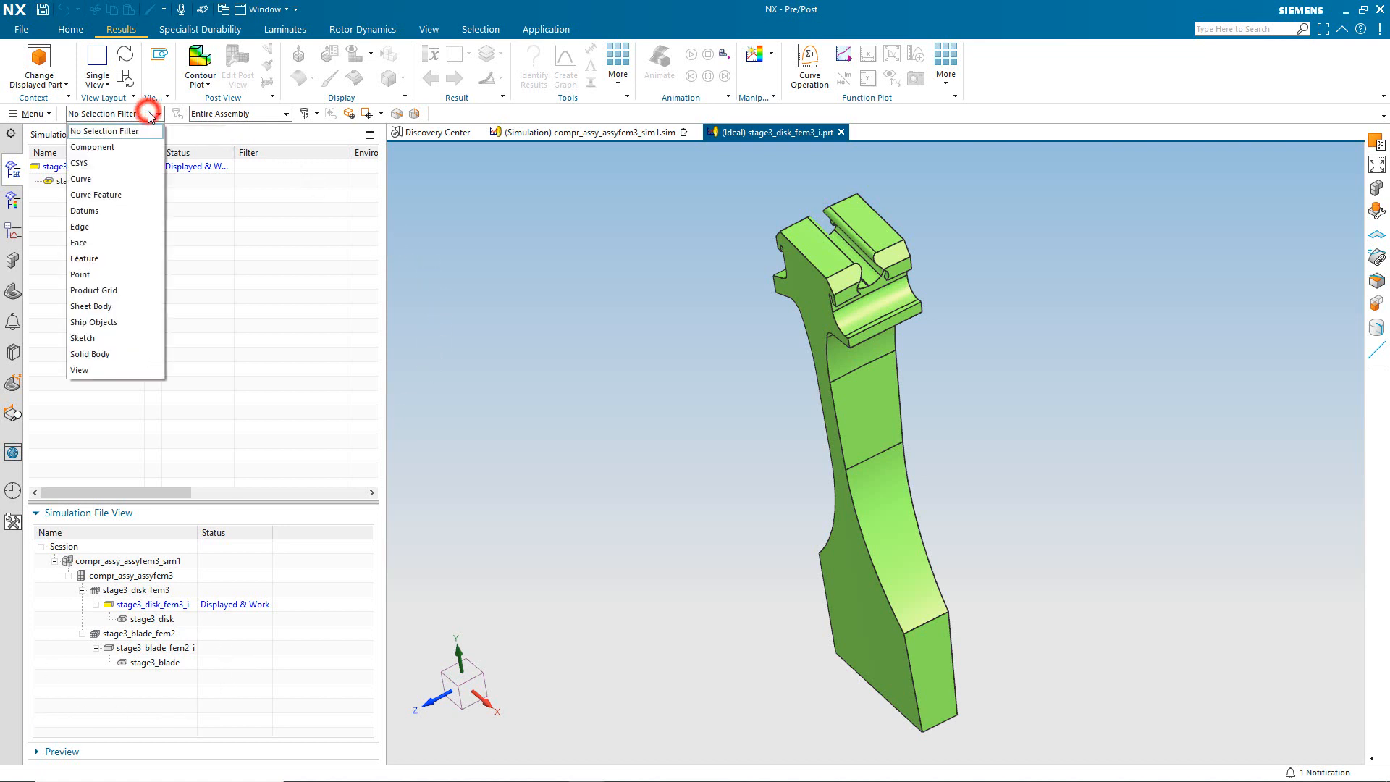
left_click(123, 351)
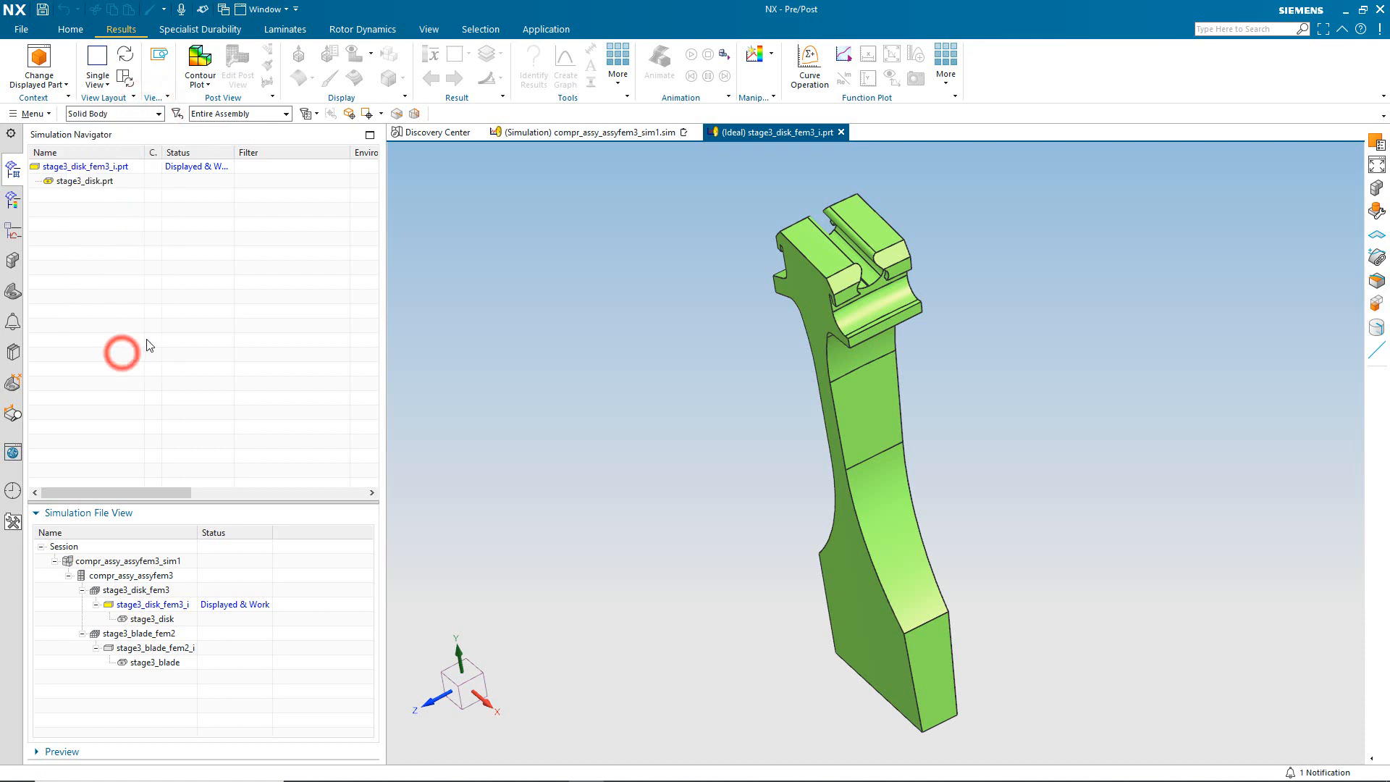
left_click(860, 430)
right_click(860, 430)
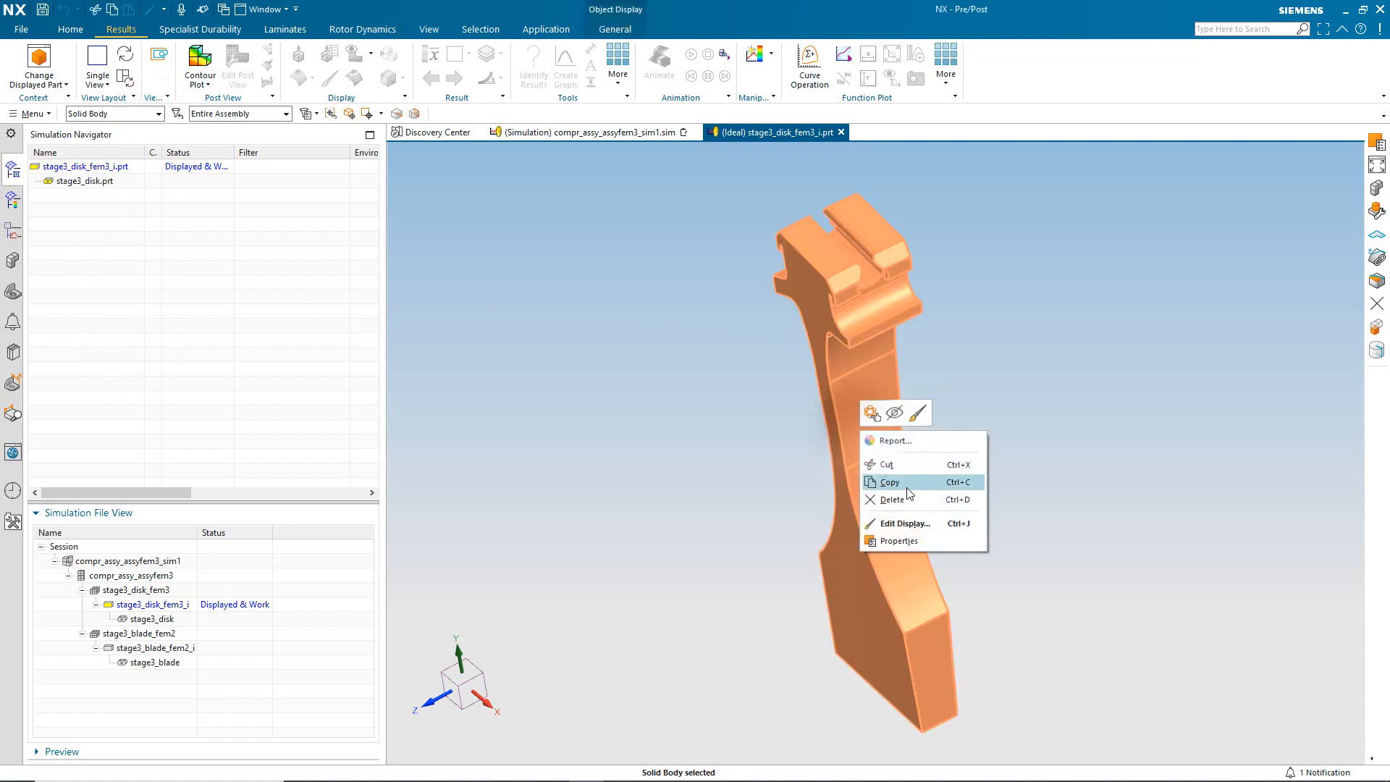
left_click(917, 539)
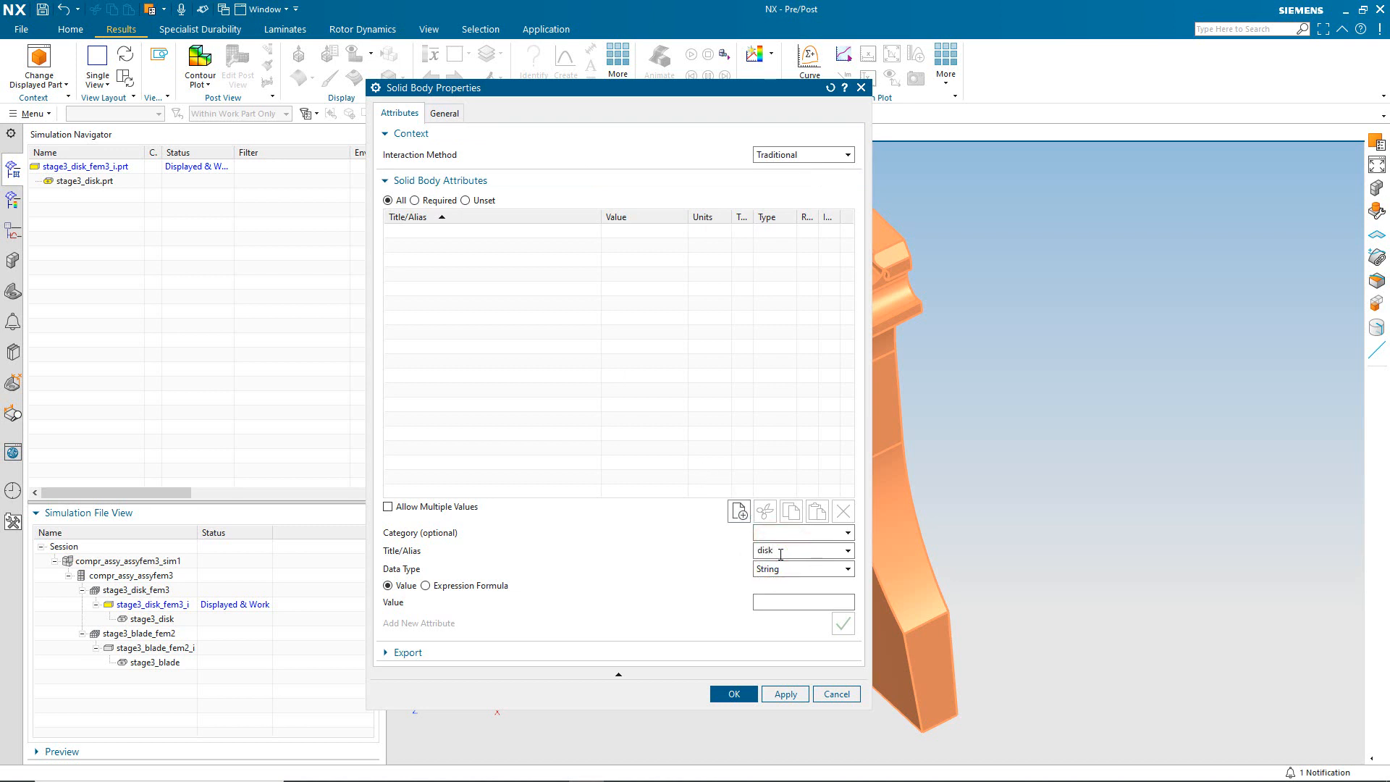
left_click(776, 568)
left_click(776, 568)
left_click(777, 603)
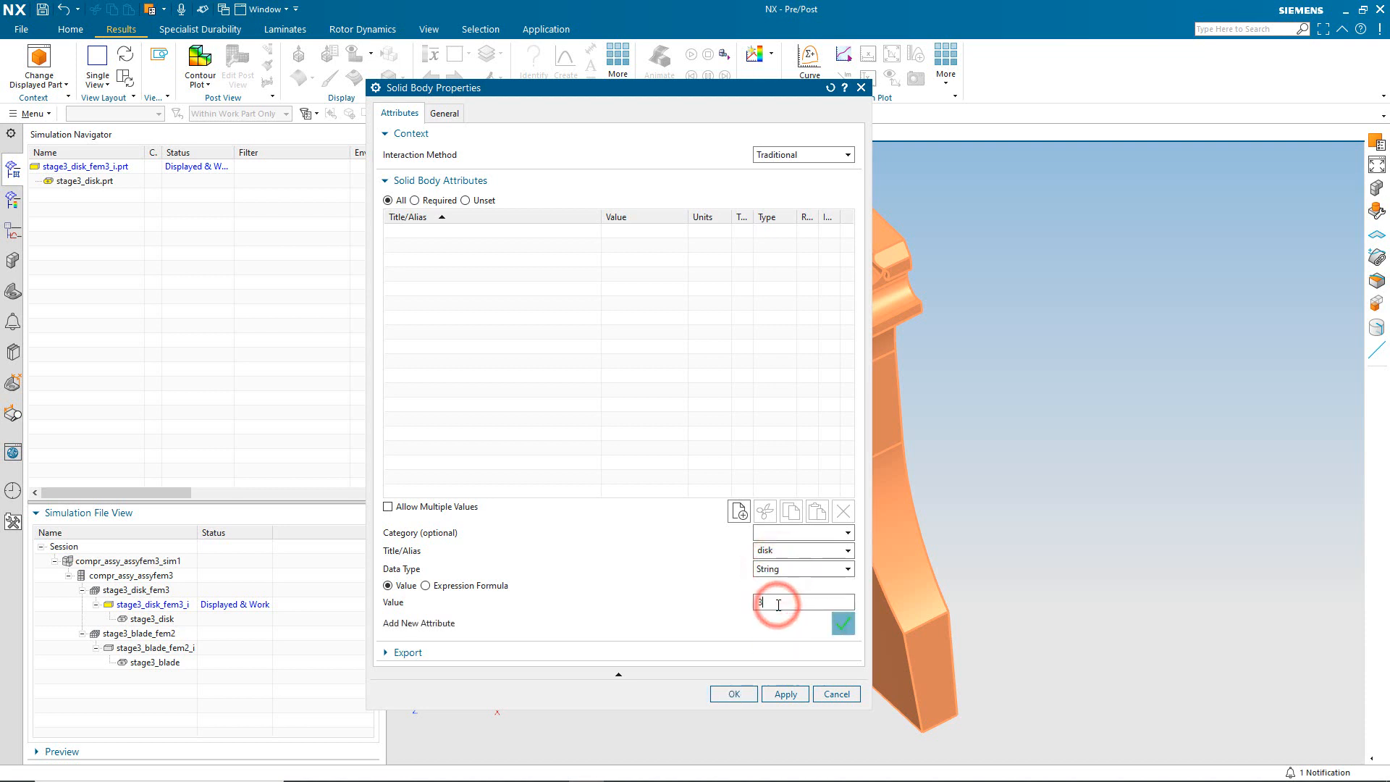
type("3")
left_click(844, 624)
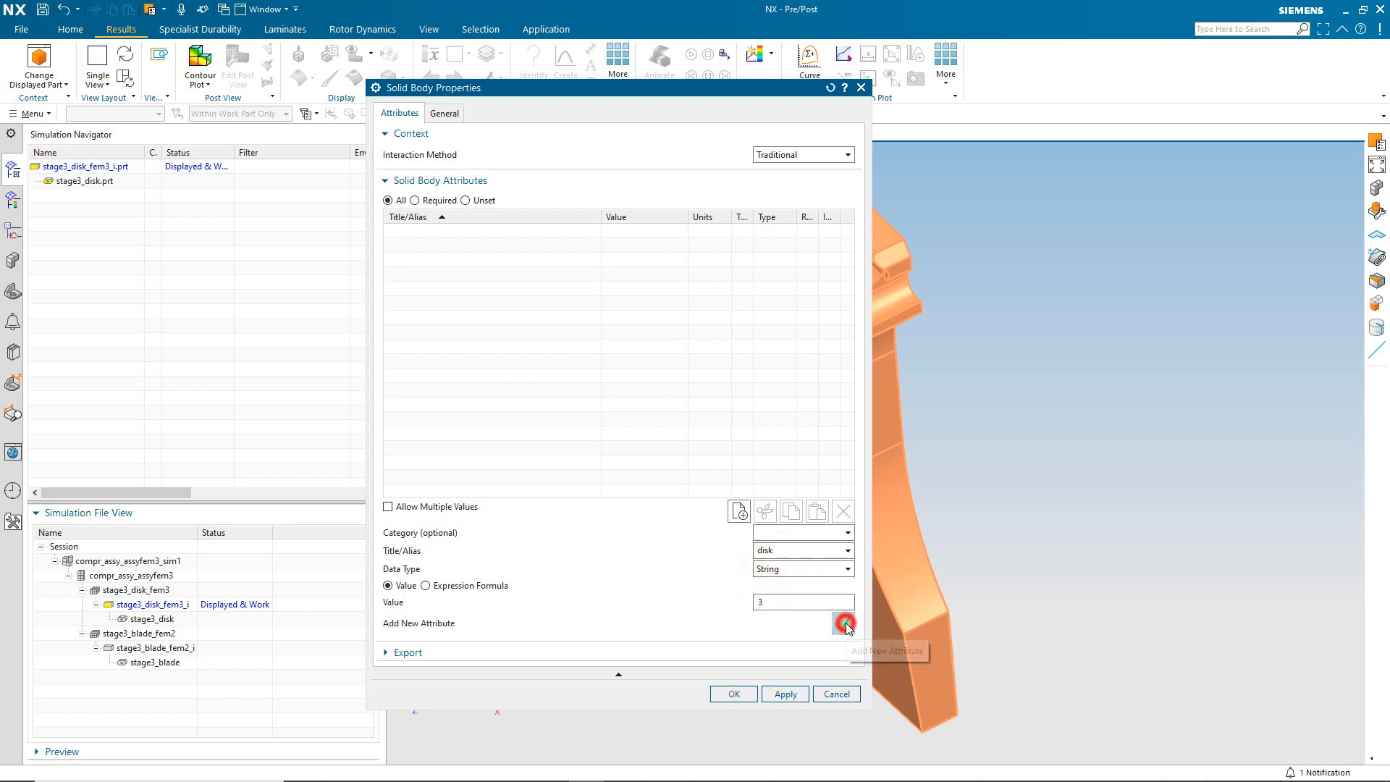
left_click(735, 694)
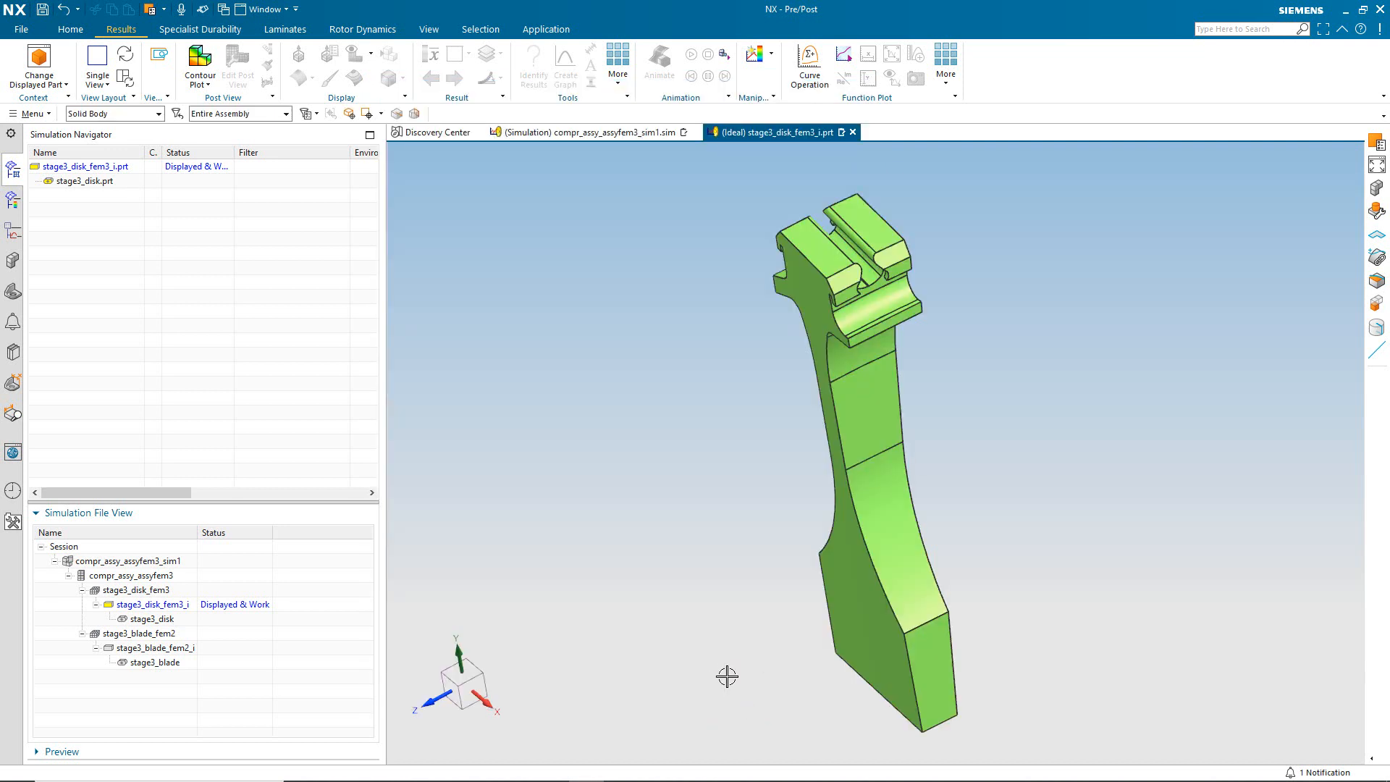
Restrict selection to faces and select the nine contact faces lining the blade slot at the top of the disk.
left_click(158, 114)
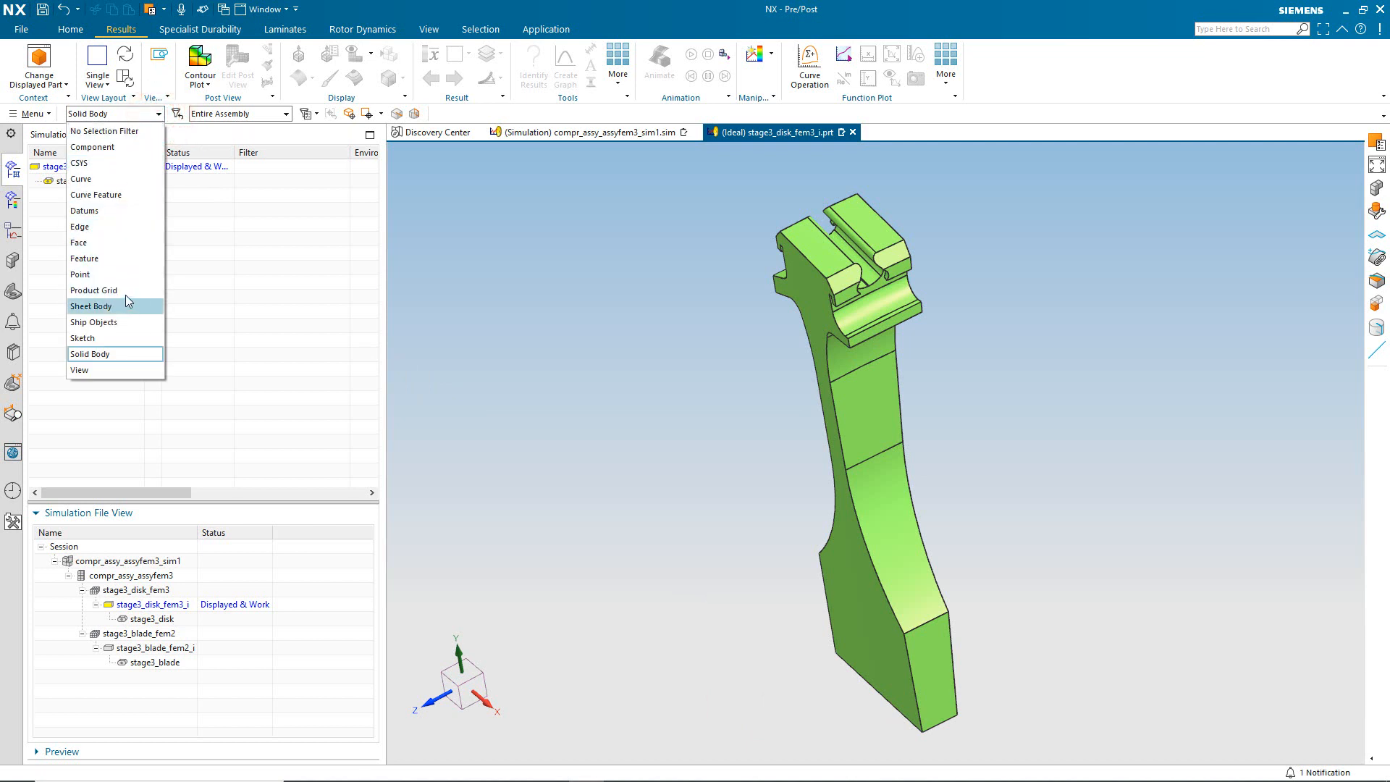
left_click(115, 247)
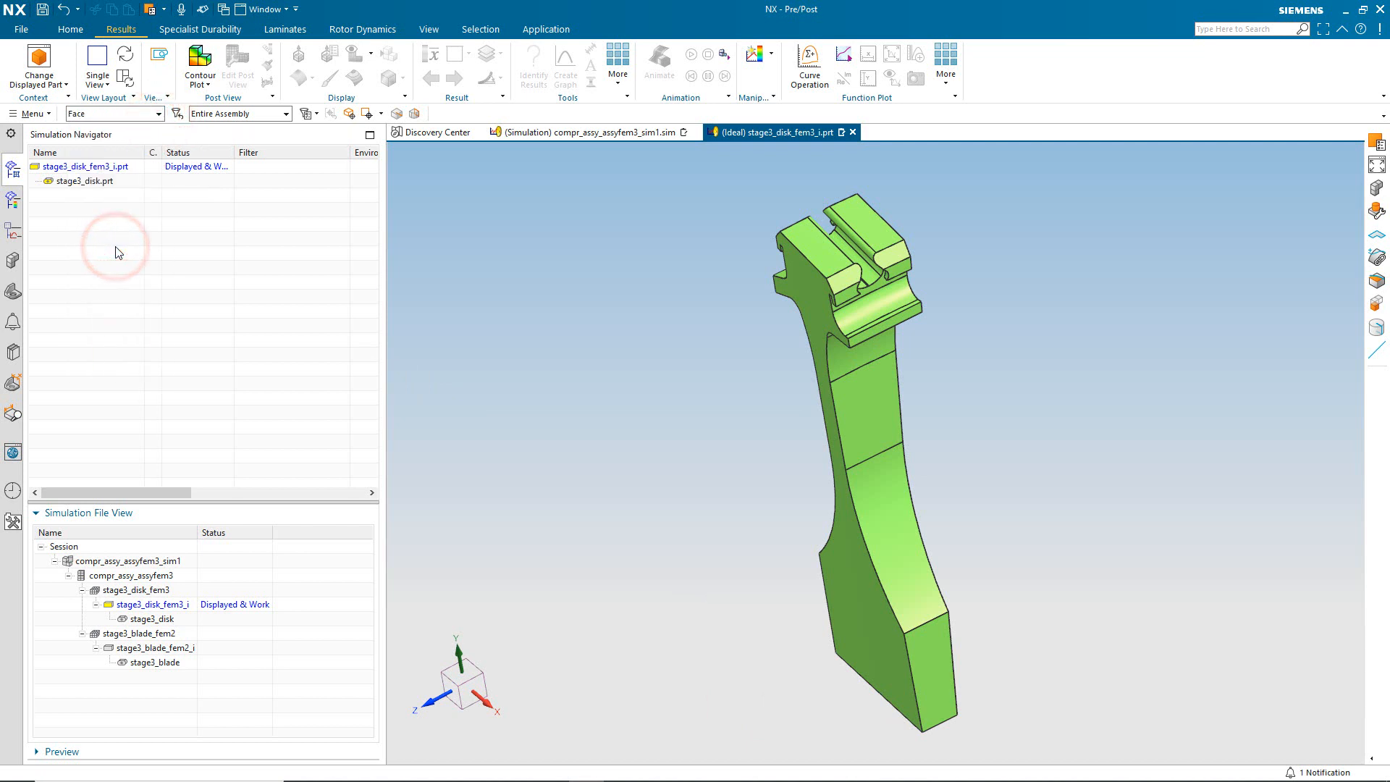
scroll(888, 235, "up", 8)
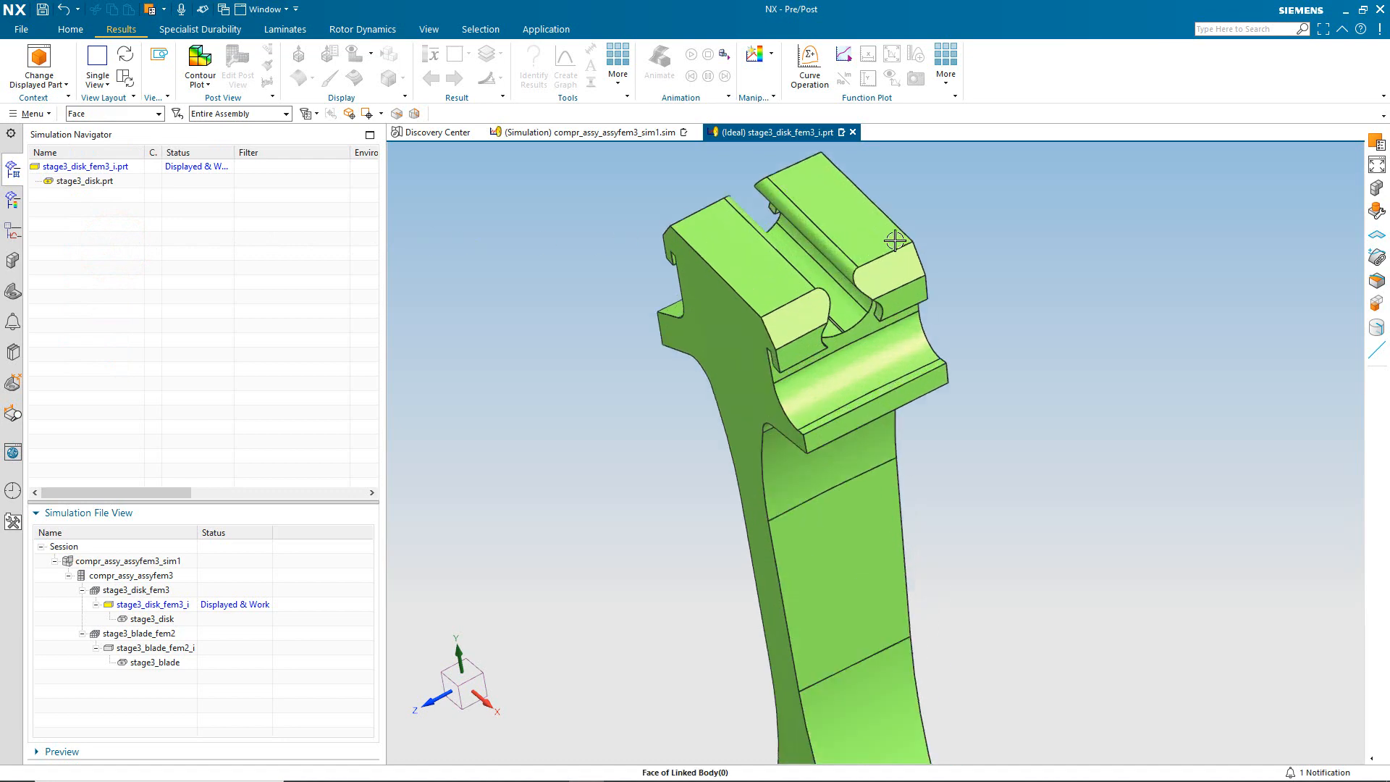
middle_click_drag(813, 326, 782, 307)
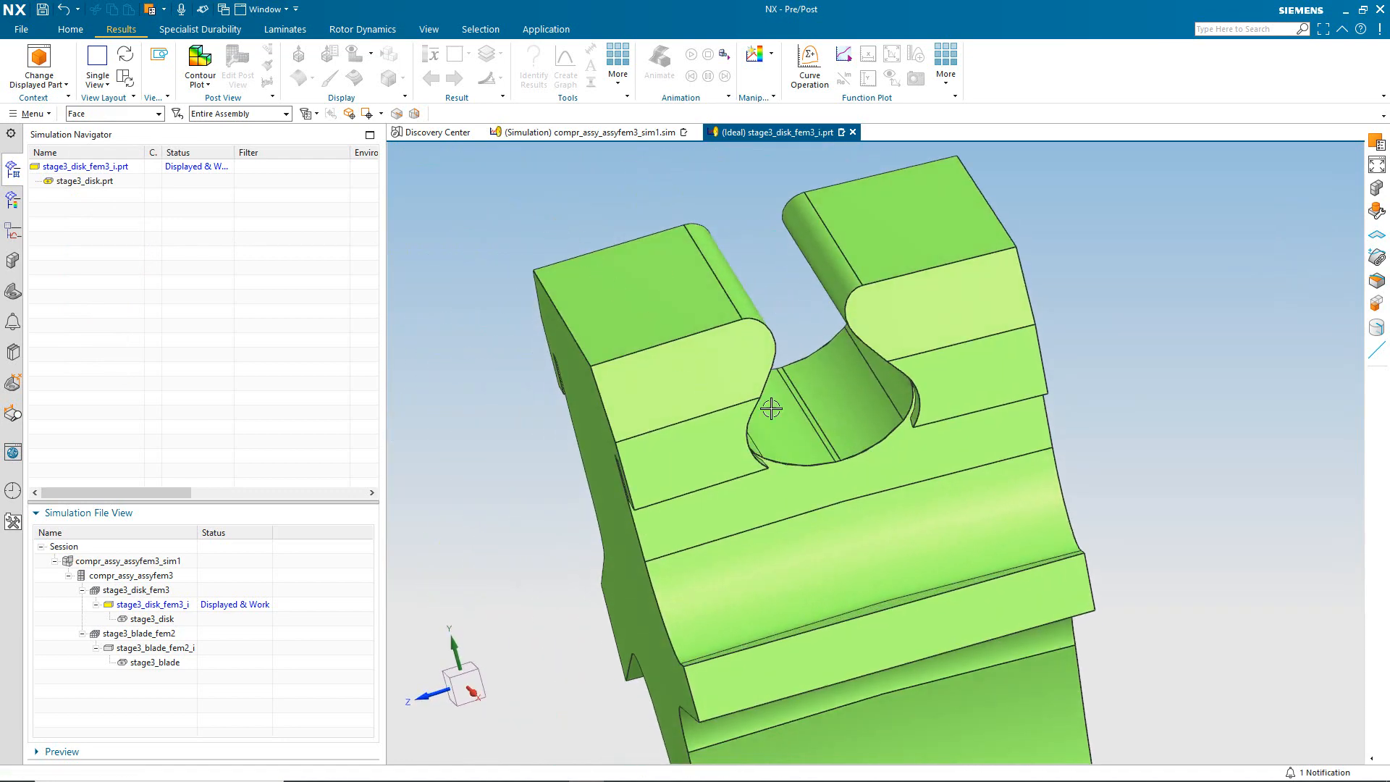
left_click(849, 441)
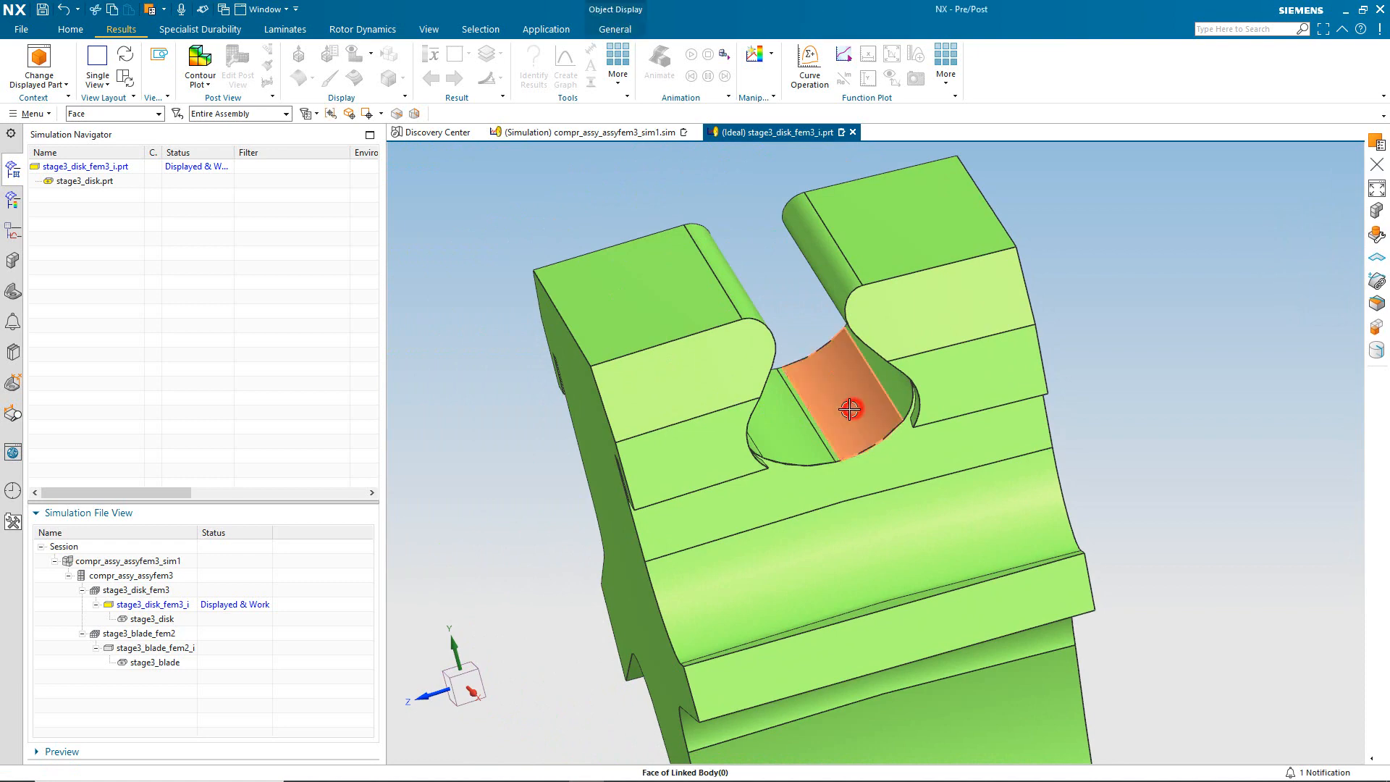
left_click(815, 424)
left_click(878, 398)
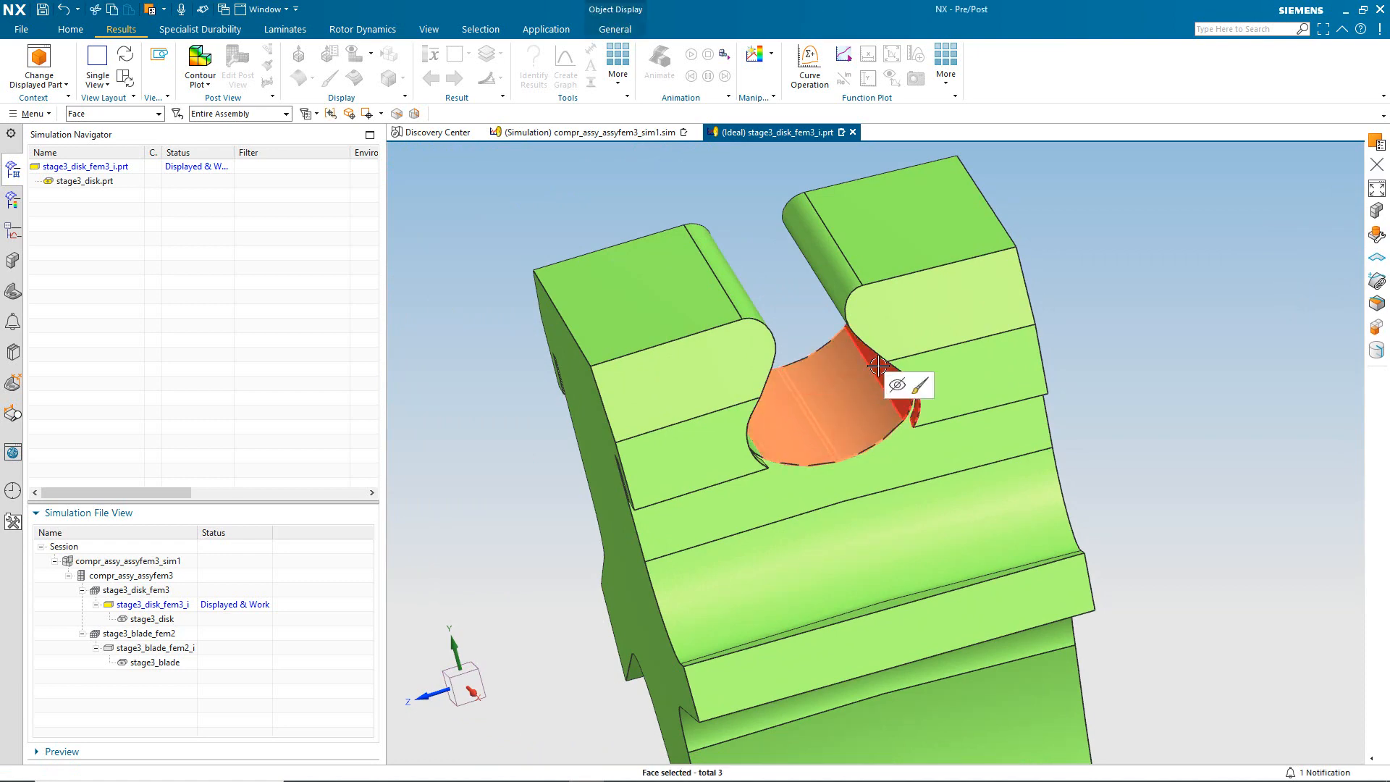
mouse_move(879, 368)
middle_mouse_down()
mouse_move(894, 333)
mouse_move(867, 421)
middle_mouse_up()
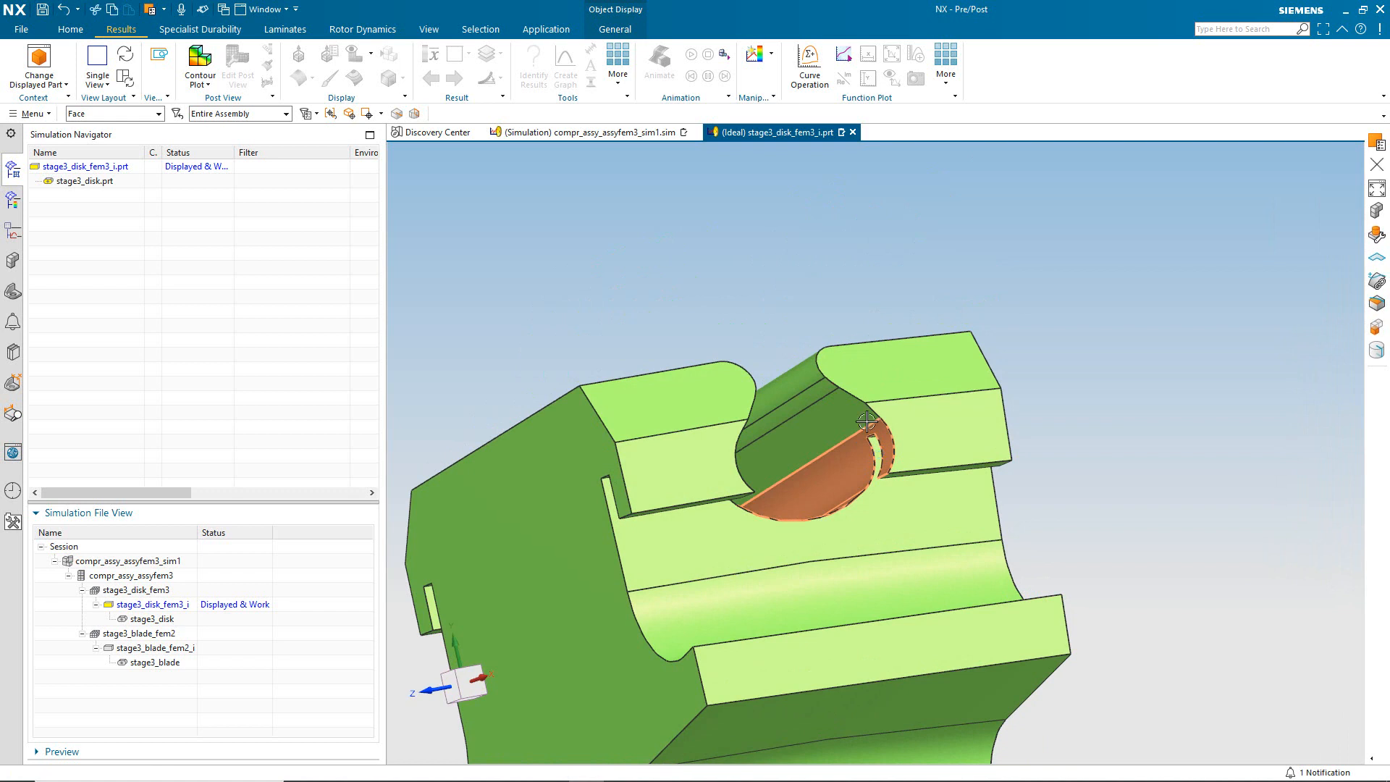
left_click(867, 422)
left_click(881, 381)
left_click(826, 393)
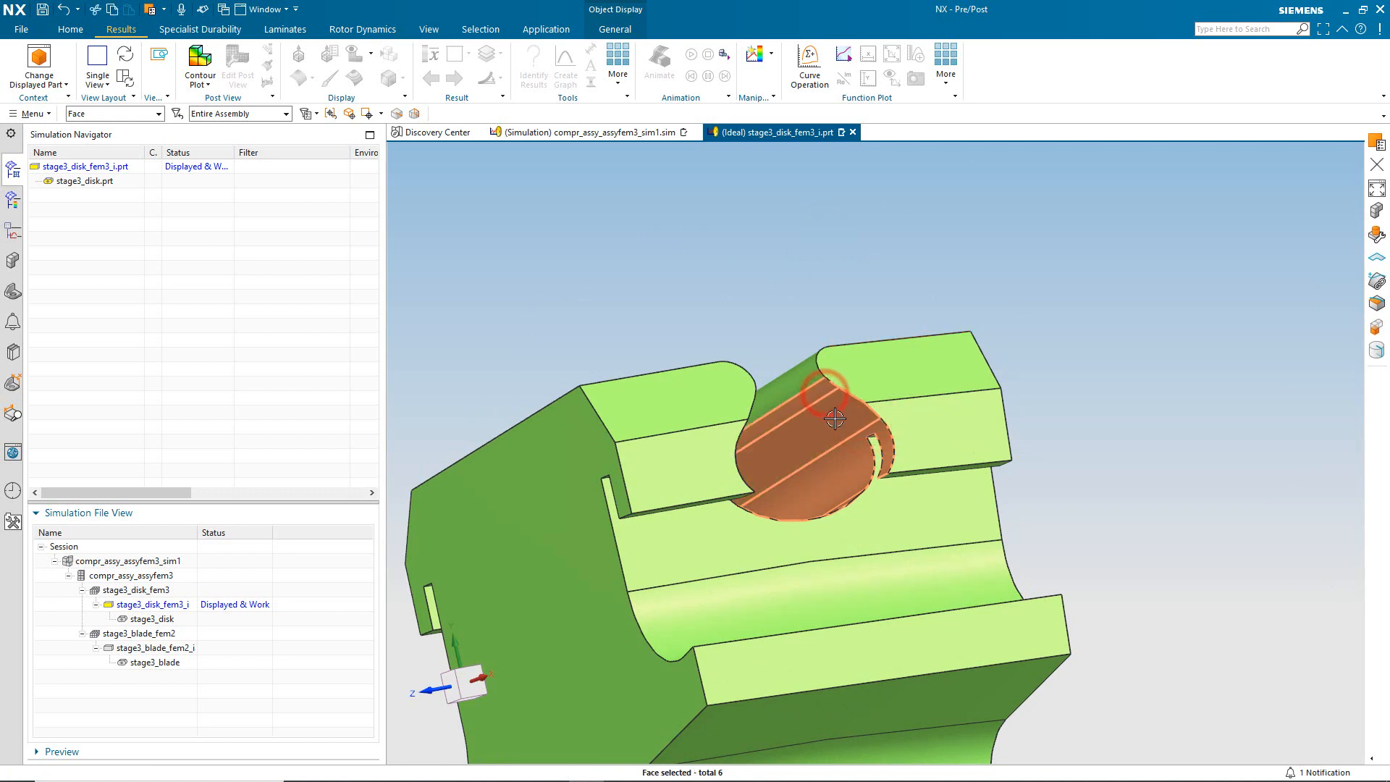
middle_click_drag(919, 490, 779, 438)
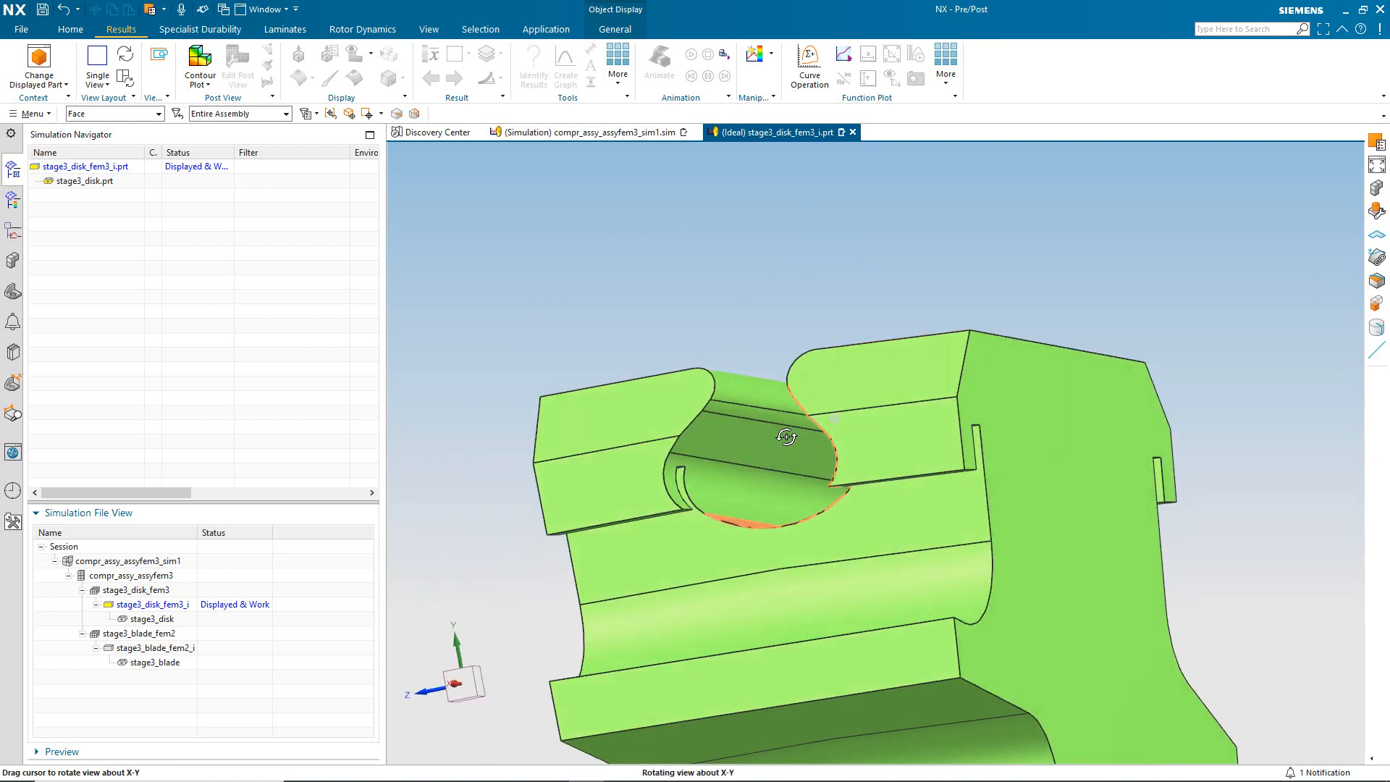
left_click(760, 481)
left_click(751, 459)
left_click(738, 420)
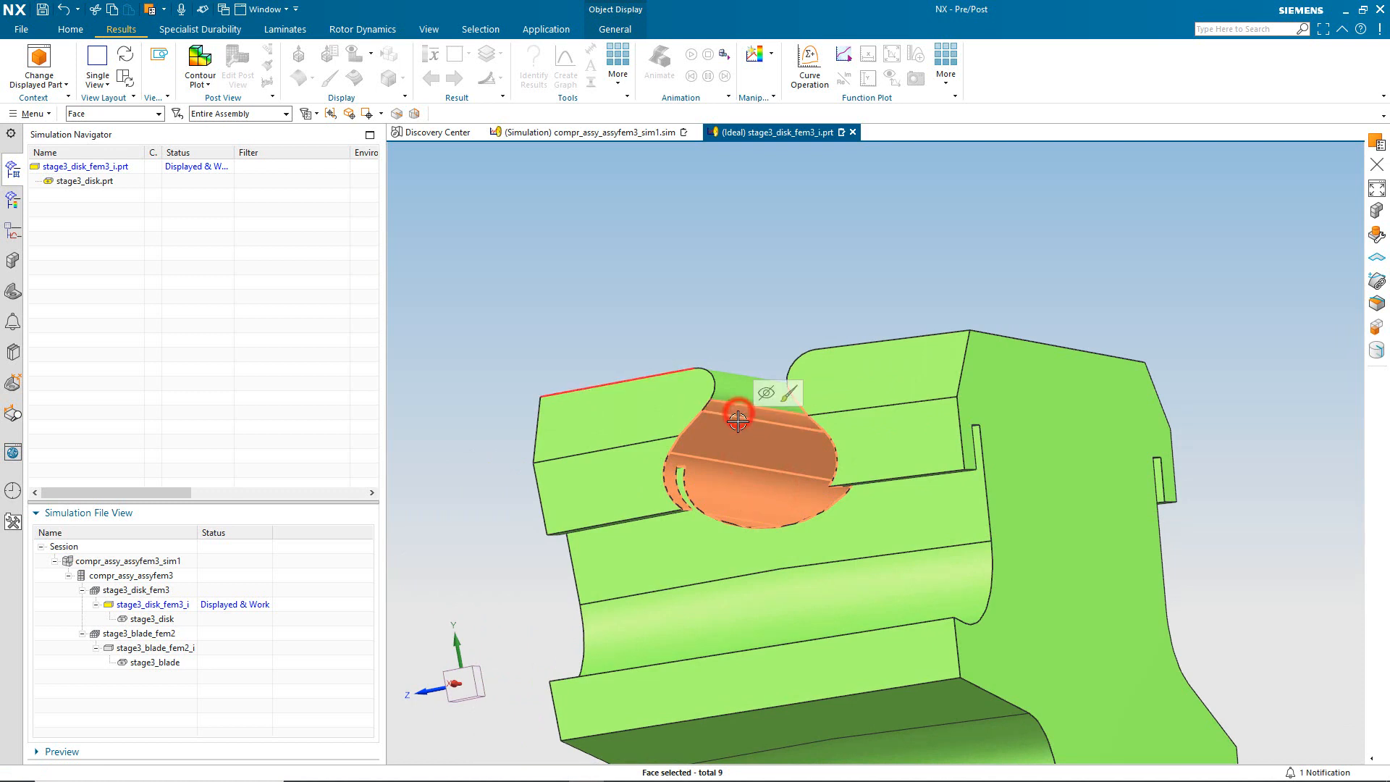
Create a new string attribute titled diskcontact for the selected slot faces.
right_click(738, 427)
left_click(760, 470)
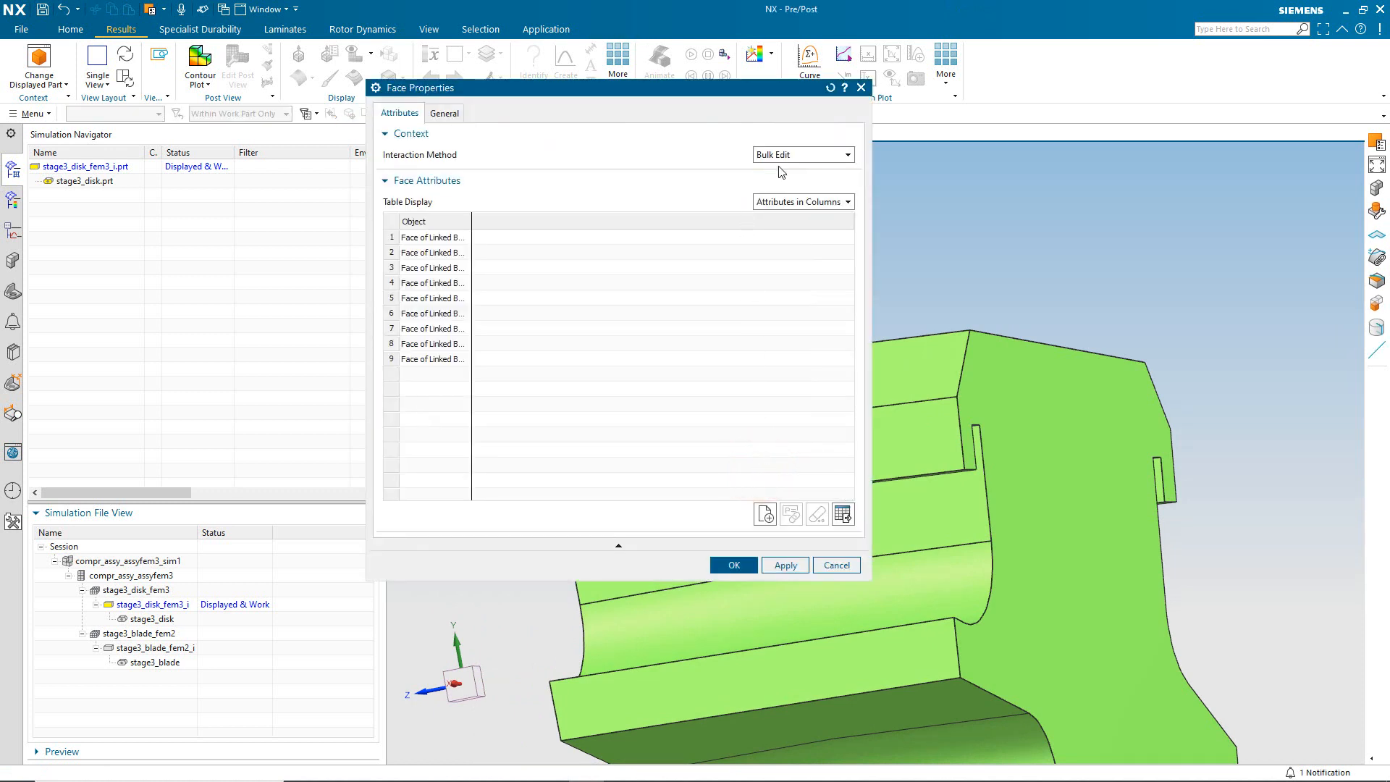
left_click(769, 514)
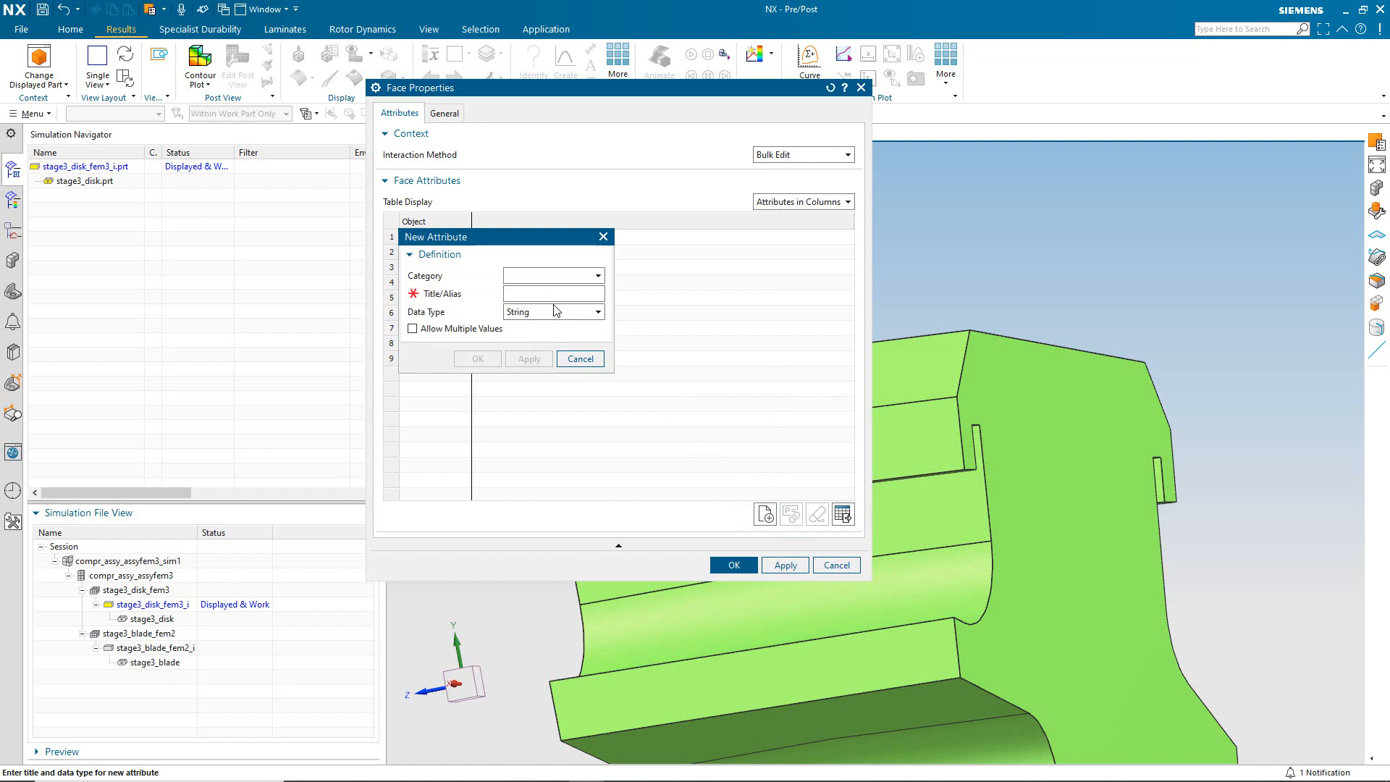
type("diskcontact")
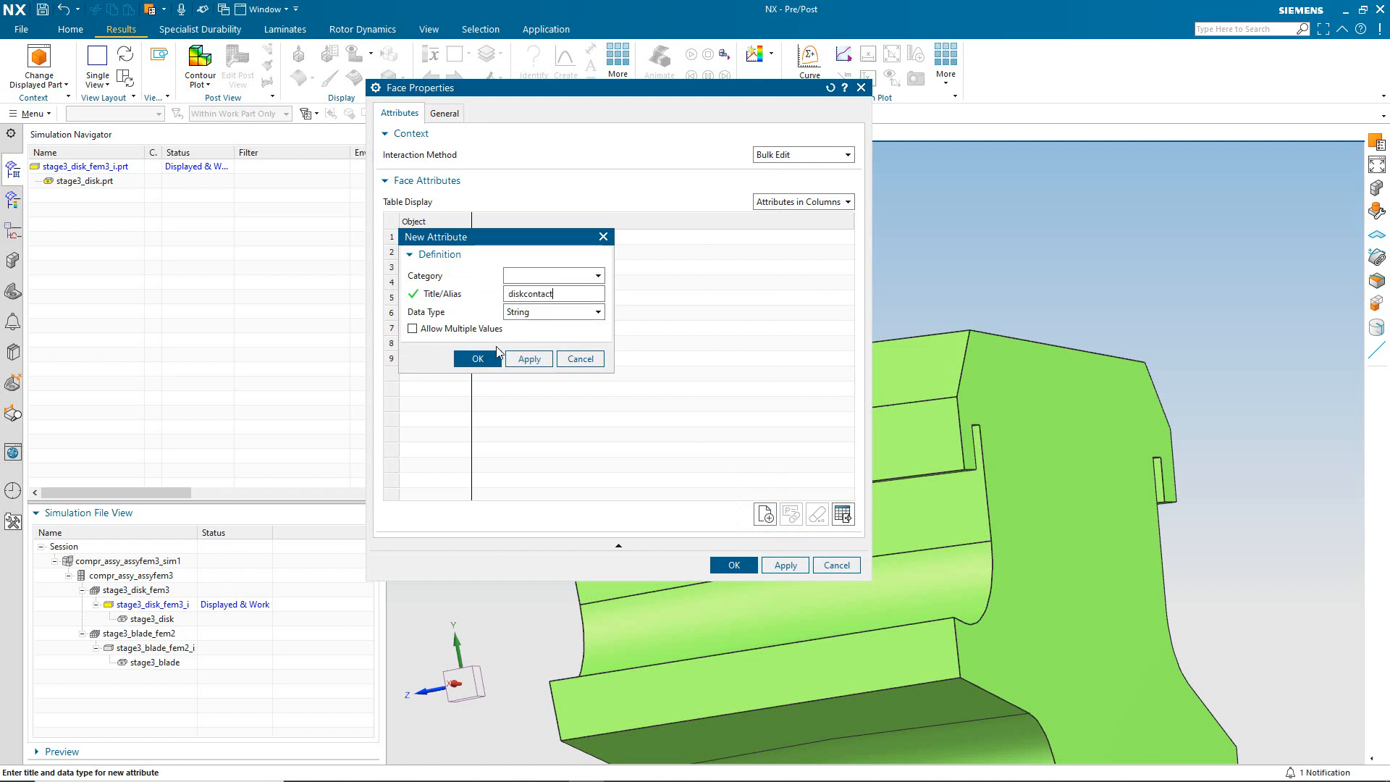
left_click(490, 360)
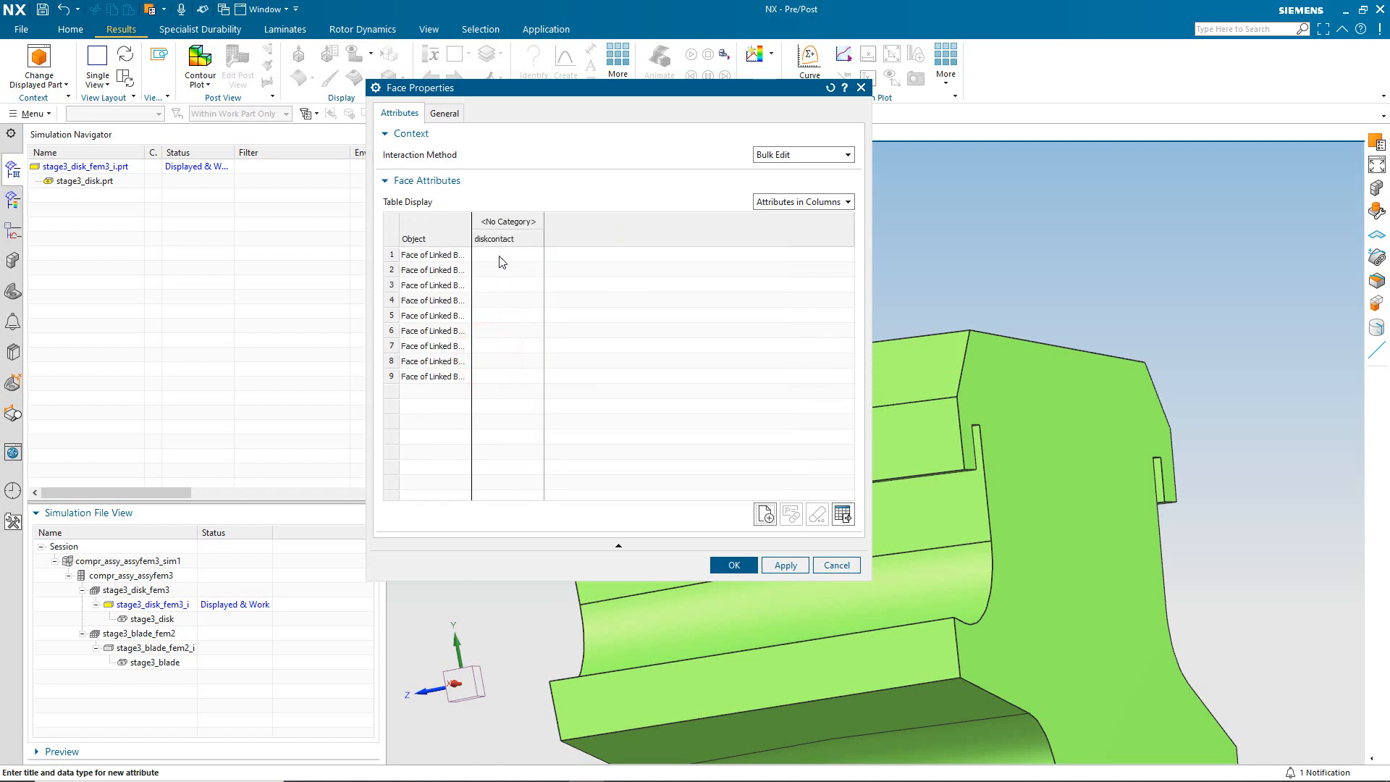
Set the diskcontact attribute to 1 for all nine slot faces and apply the face properties.
left_click_drag(498, 256, 507, 376)
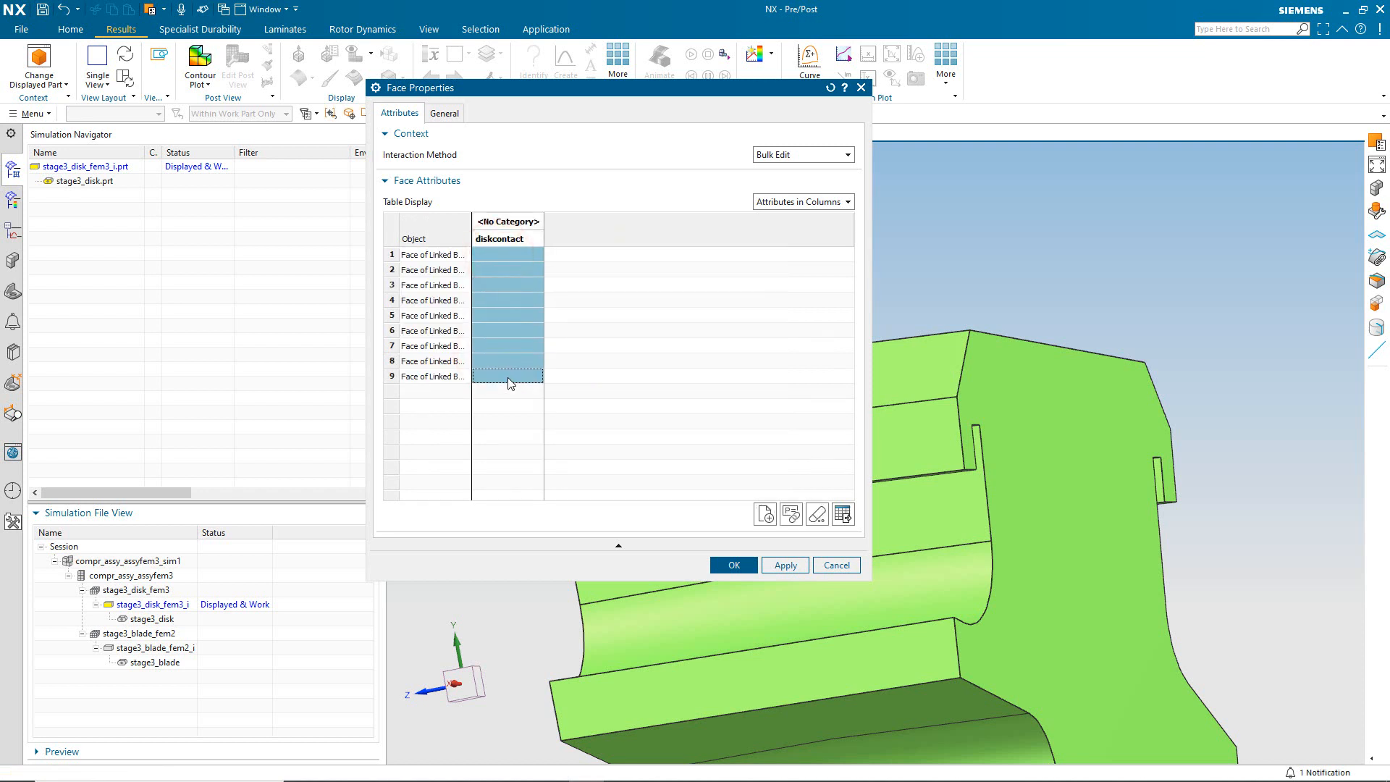
right_click(515, 374)
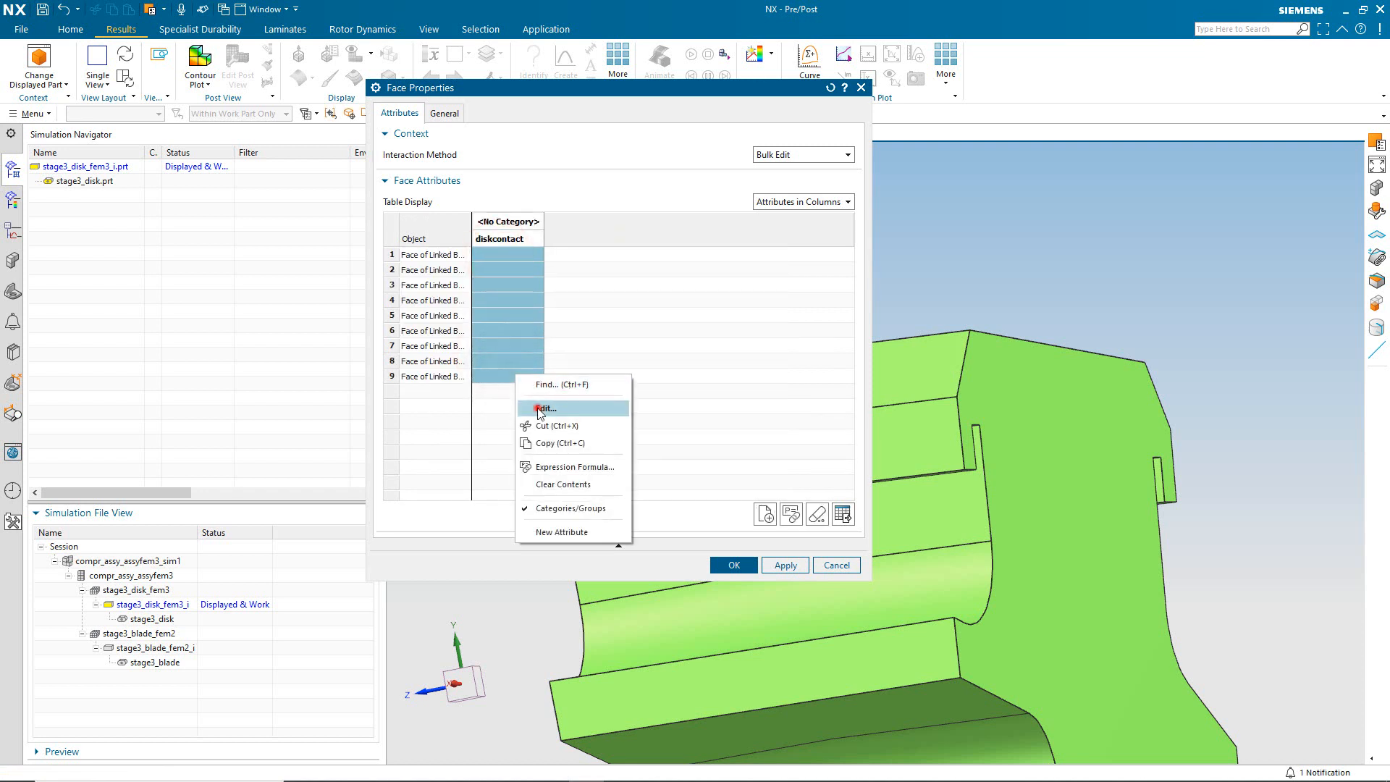
left_click(538, 409)
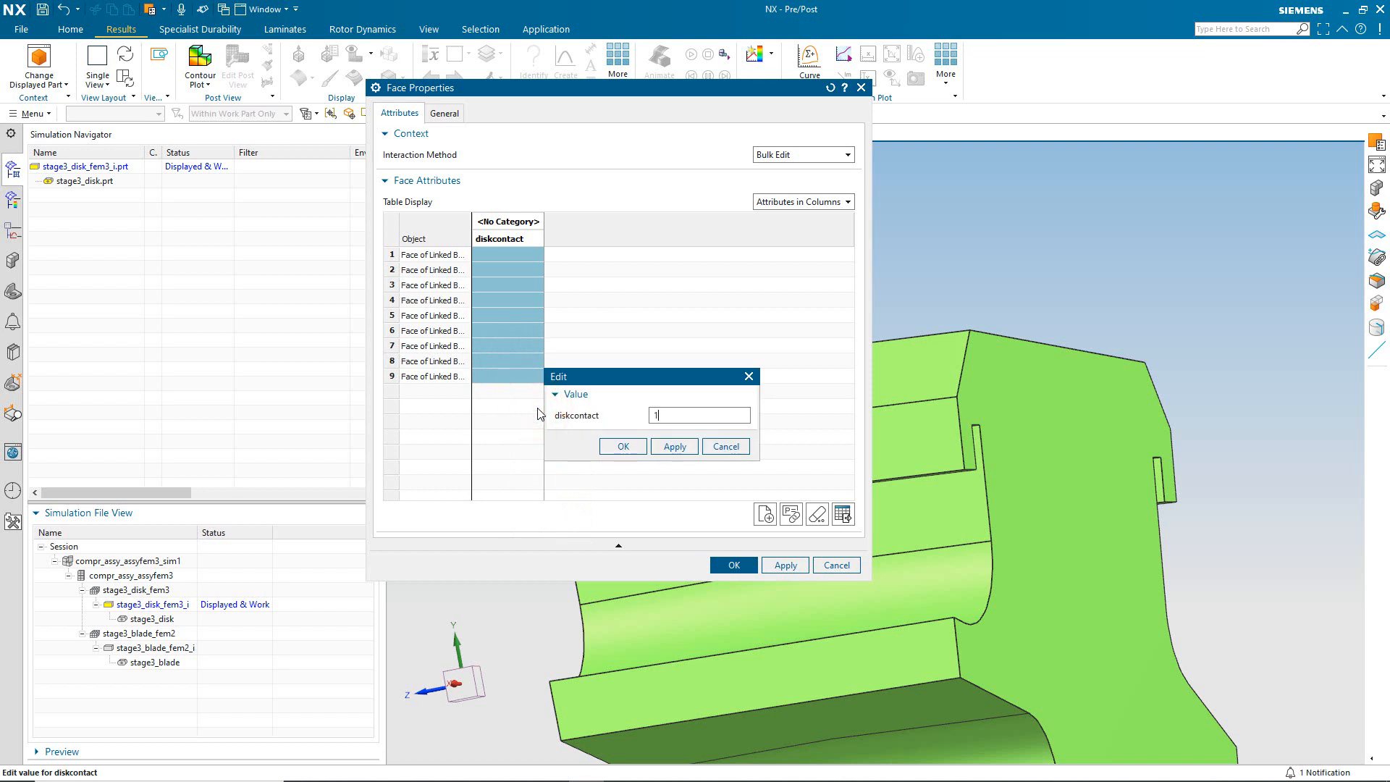
left_click(622, 447)
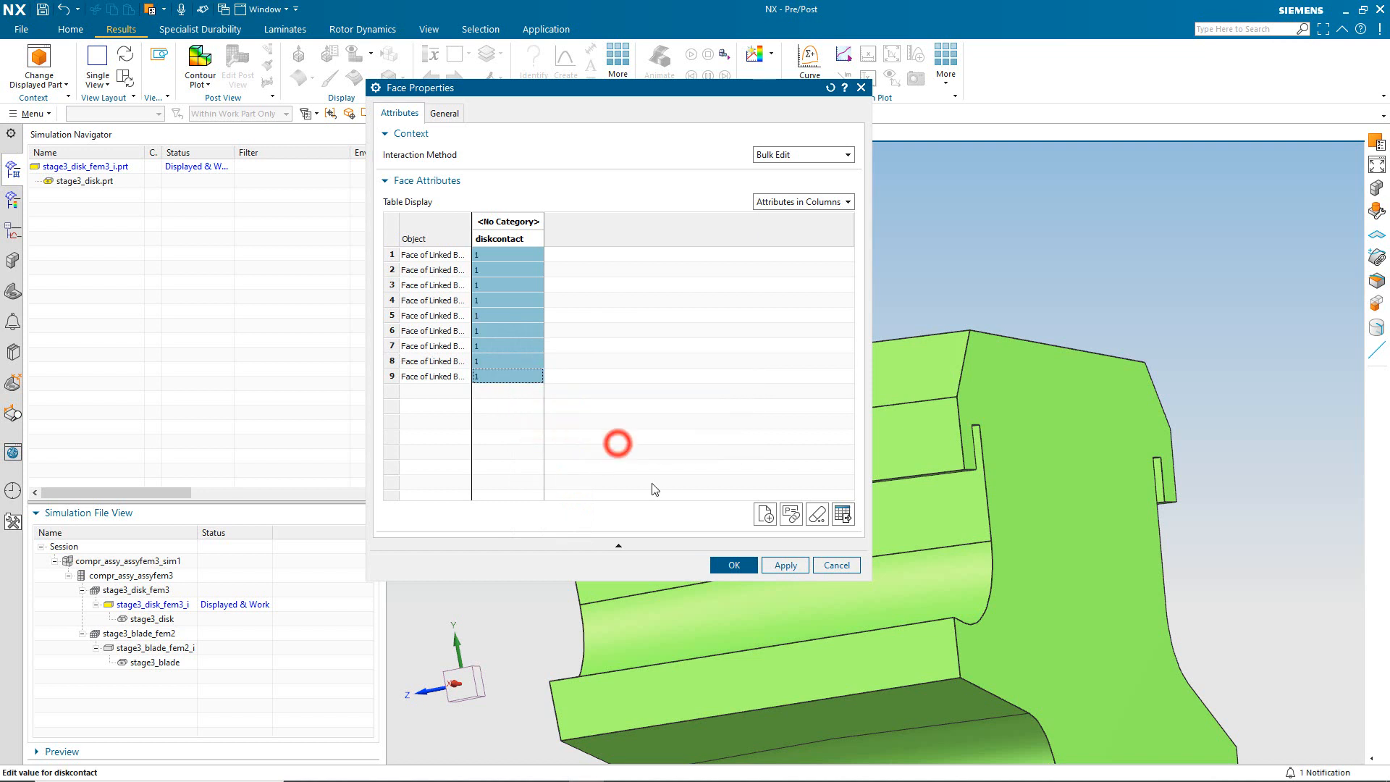
left_click(725, 566)
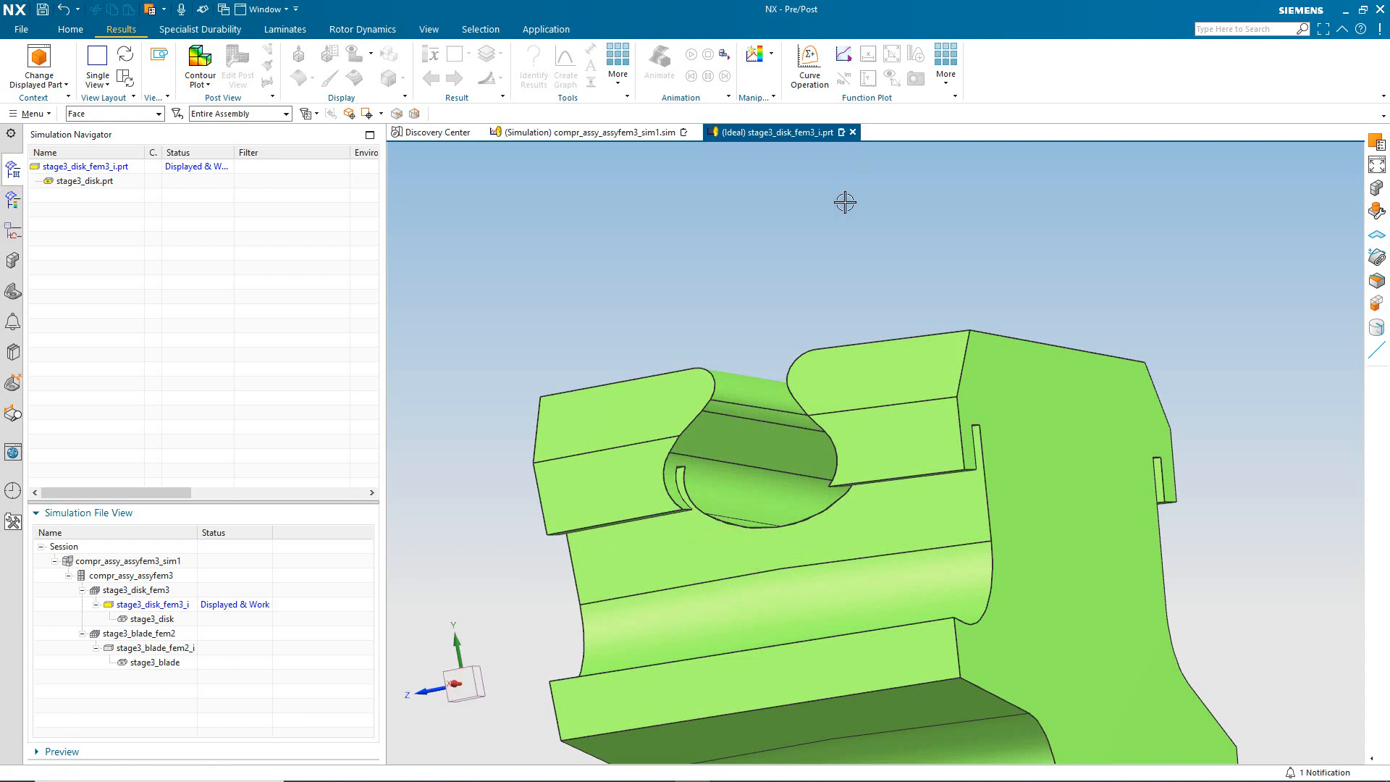
Add a string attribute titled cyclic with value 1 to the flat side face on the disk's +Z side.
scroll(845, 203, "up", 5)
middle_click_drag(851, 289, 916, 304)
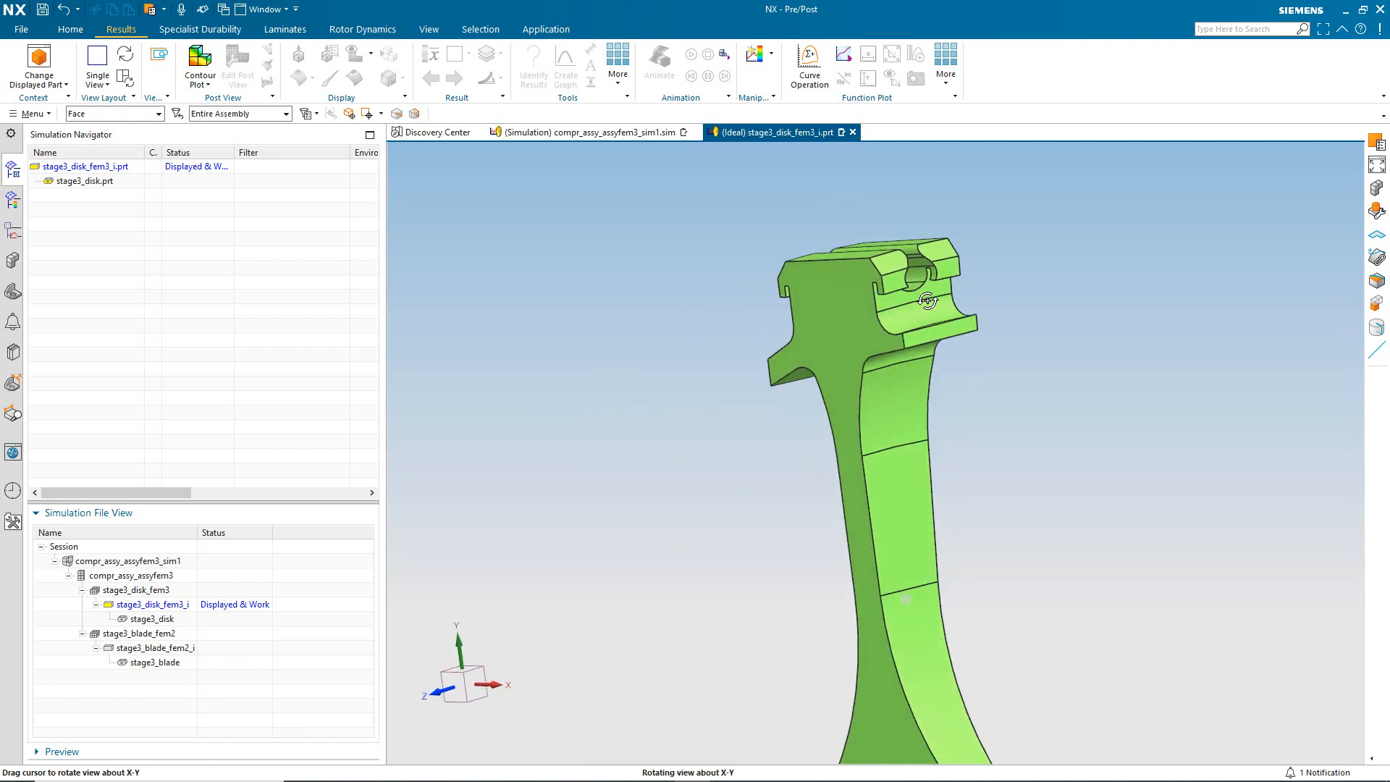
left_click(853, 521)
right_click(854, 523)
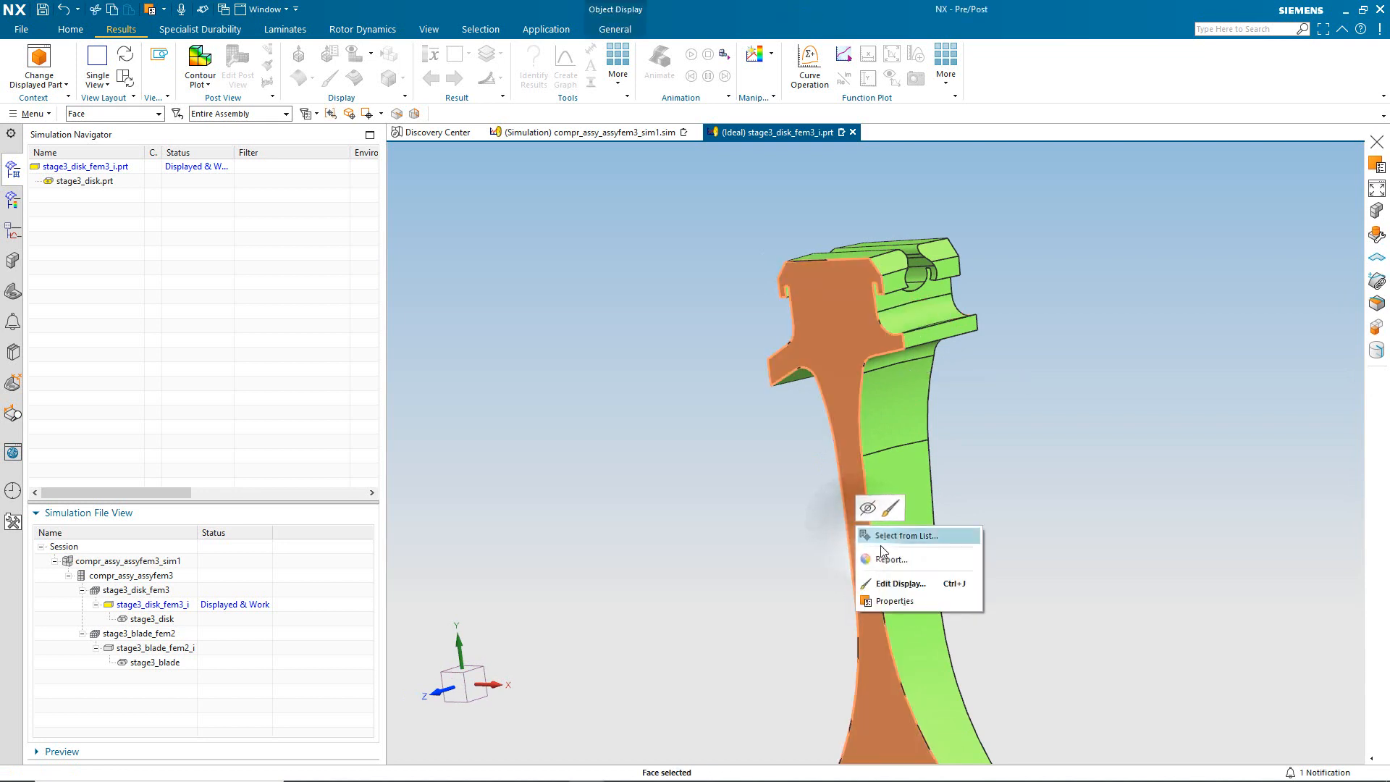
left_click(898, 603)
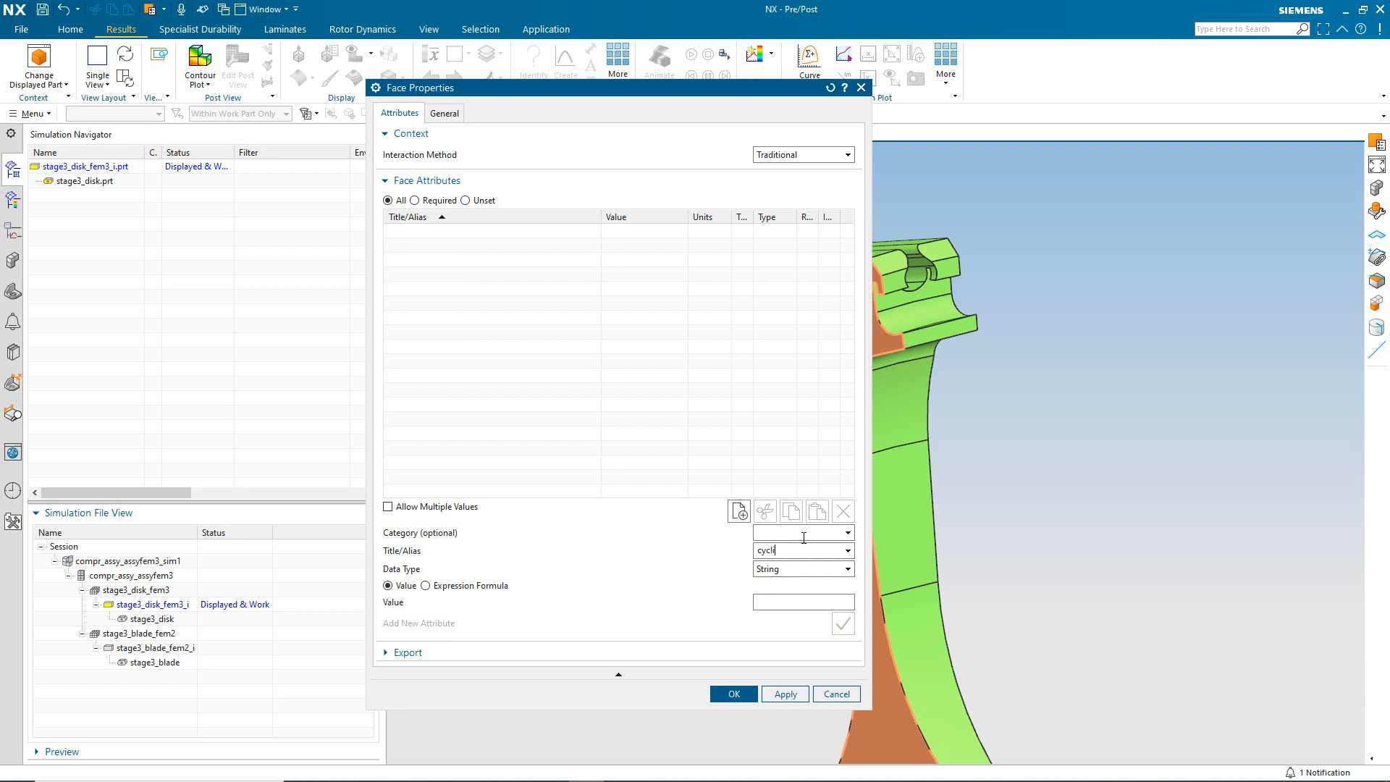
key("Tab")
key("Tab")
key("Tab")
key("Tab")
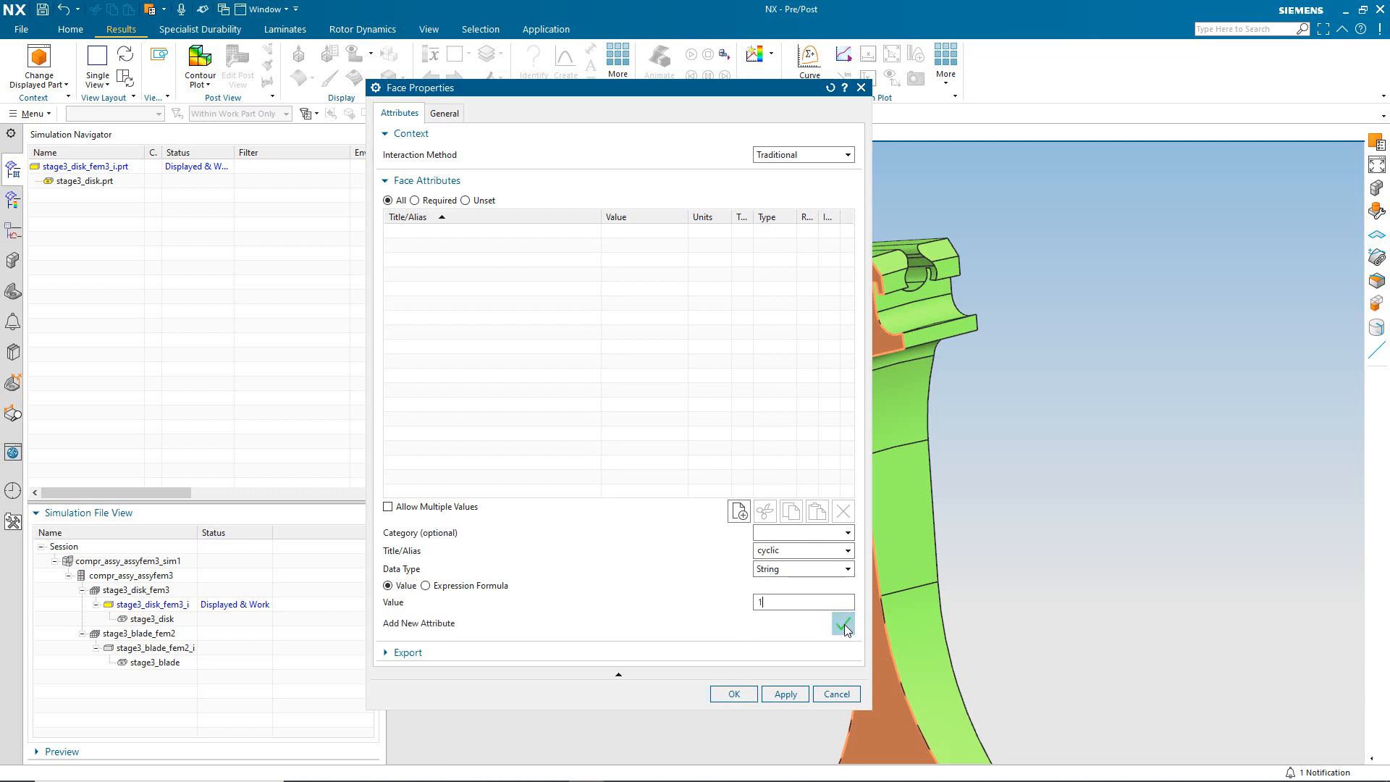
left_click(843, 624)
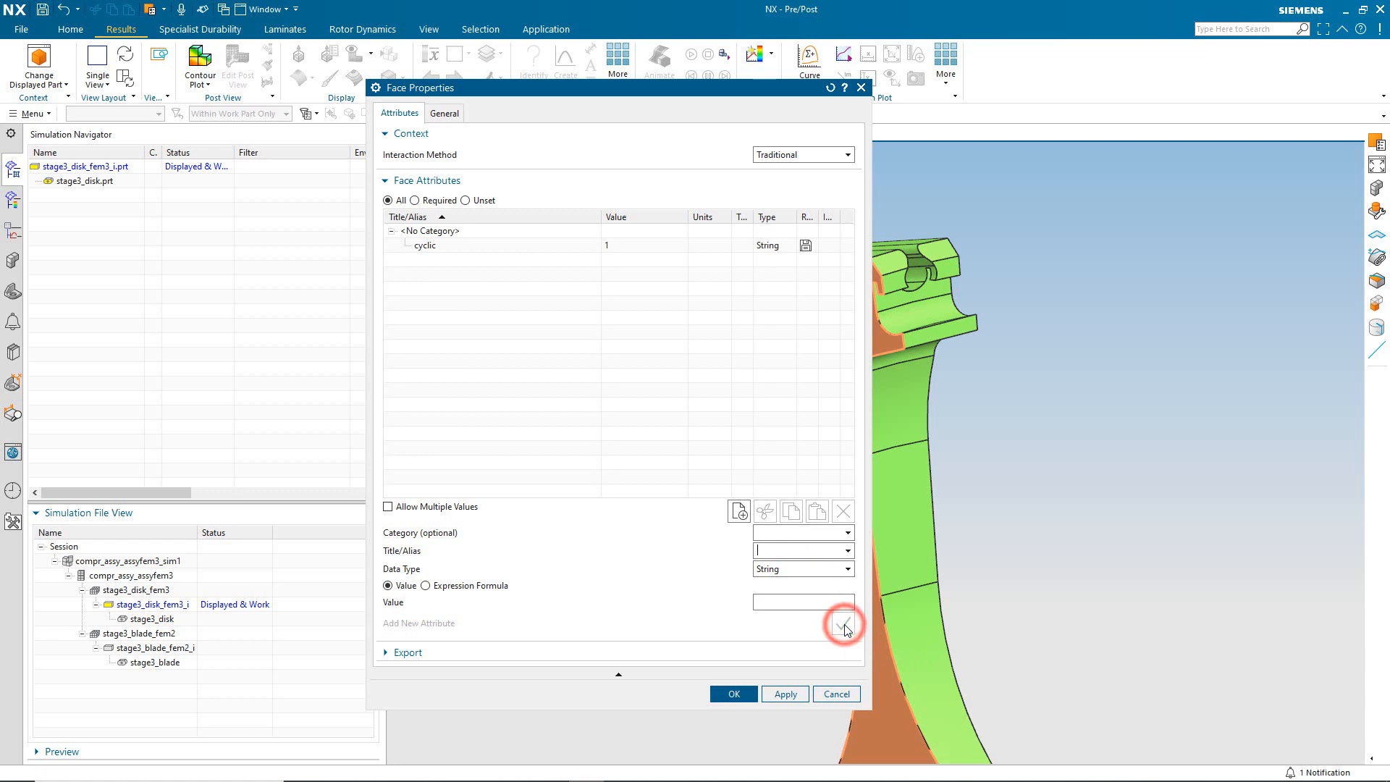
left_click(786, 695)
middle_click_drag(887, 578, 886, 577)
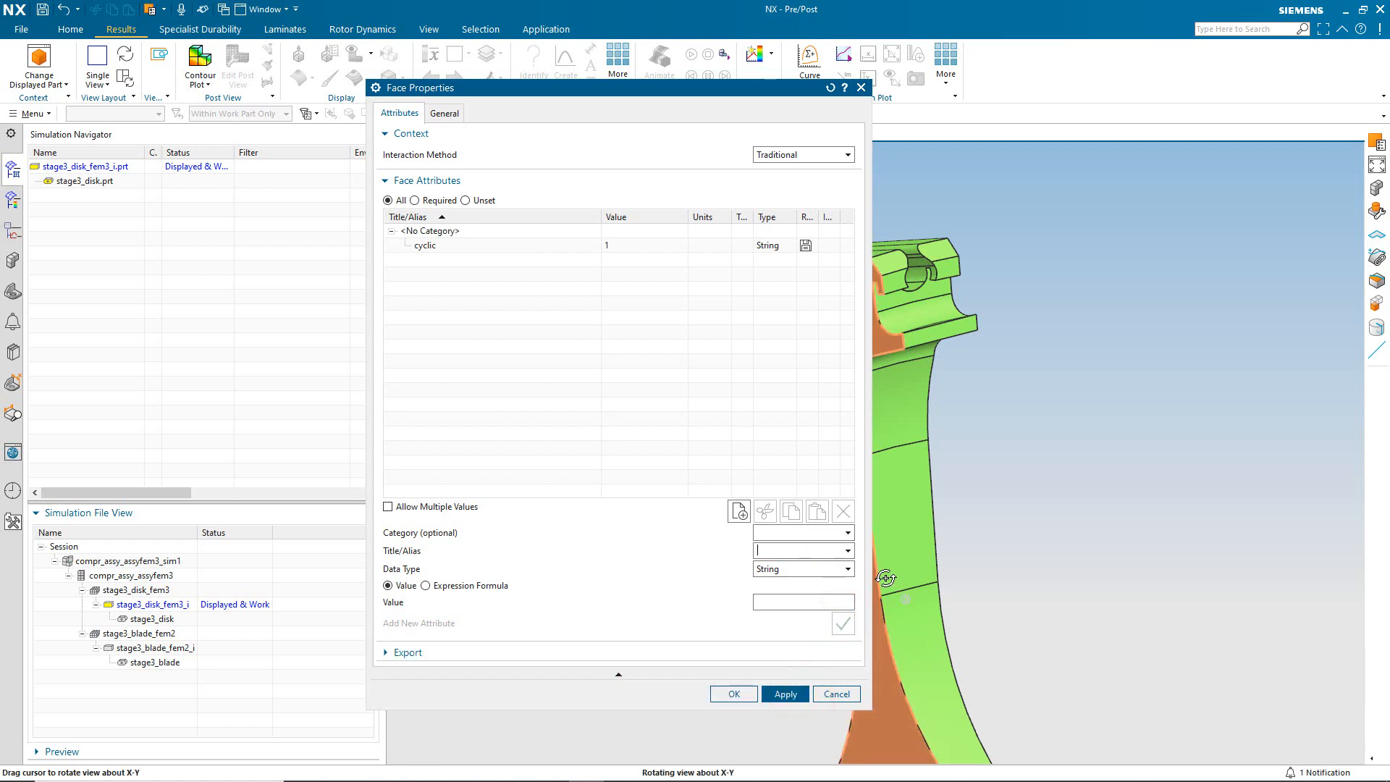
left_click(851, 695)
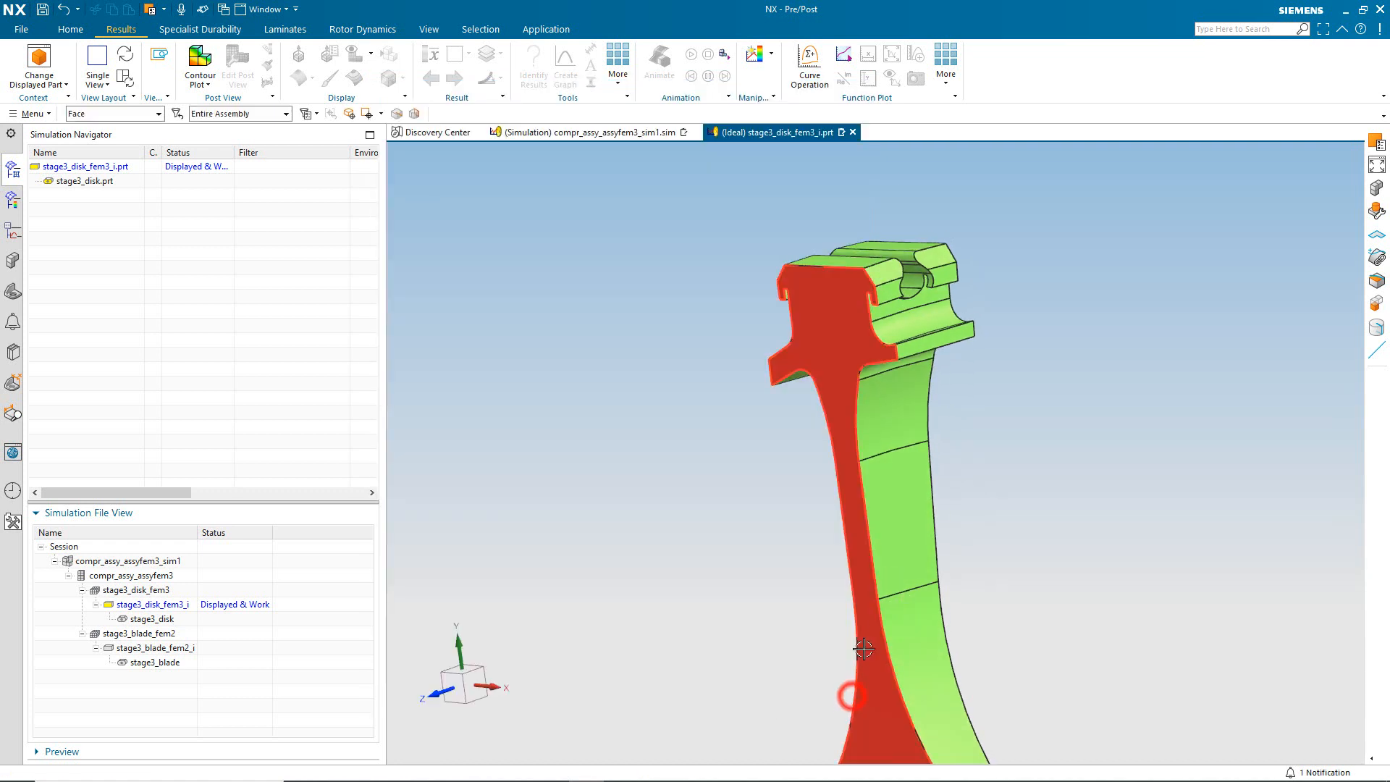
Add a string attribute titled cyclic with value 2 to the disk's opposite flat side face.
middle_click_drag(864, 649, 811, 632)
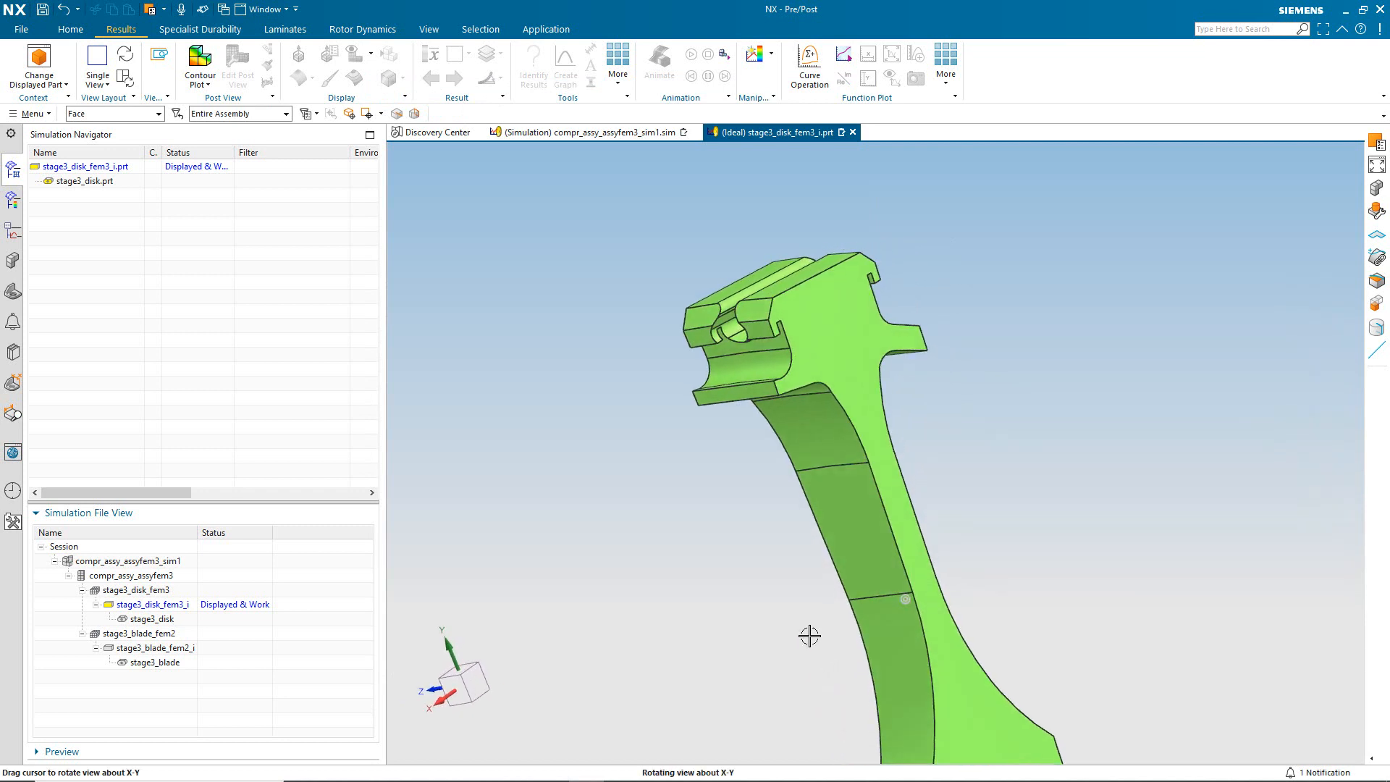
right_click(927, 557)
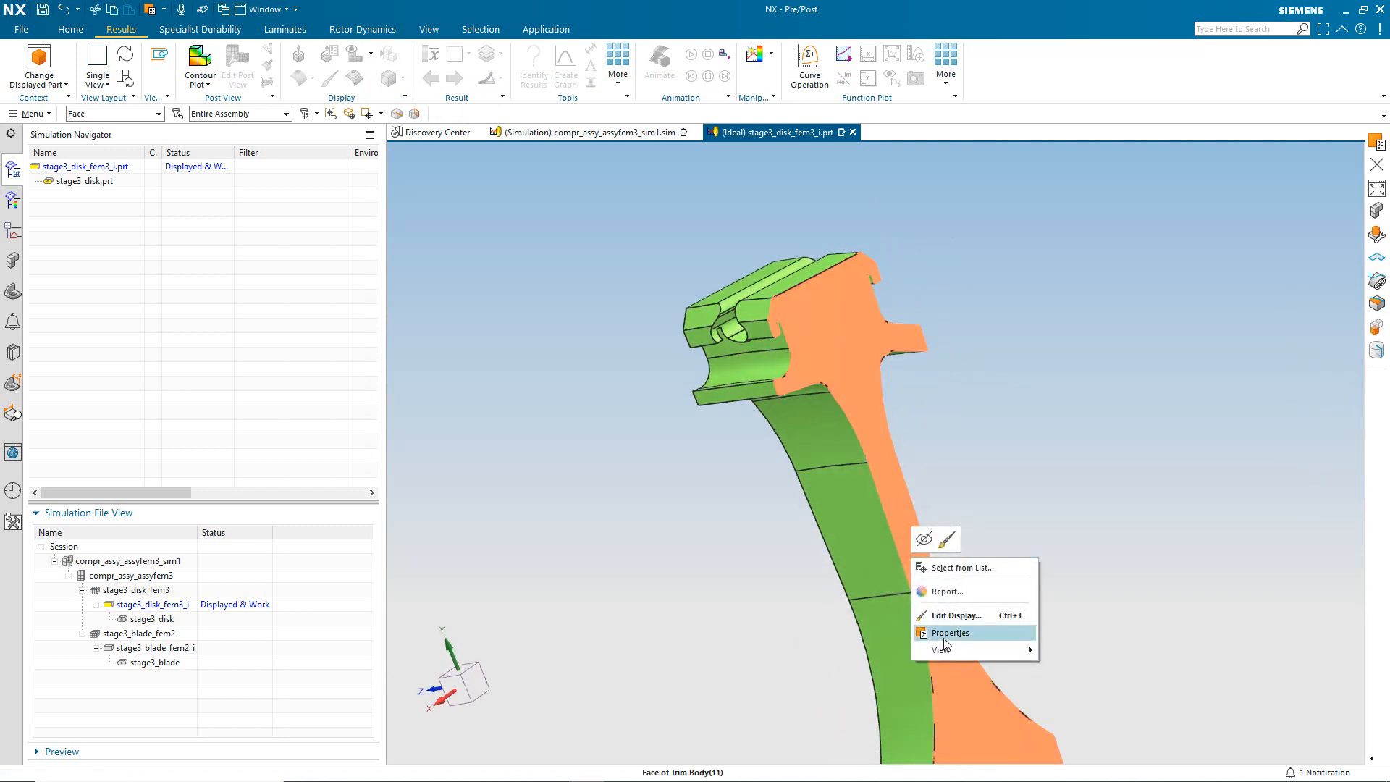
left_click(945, 635)
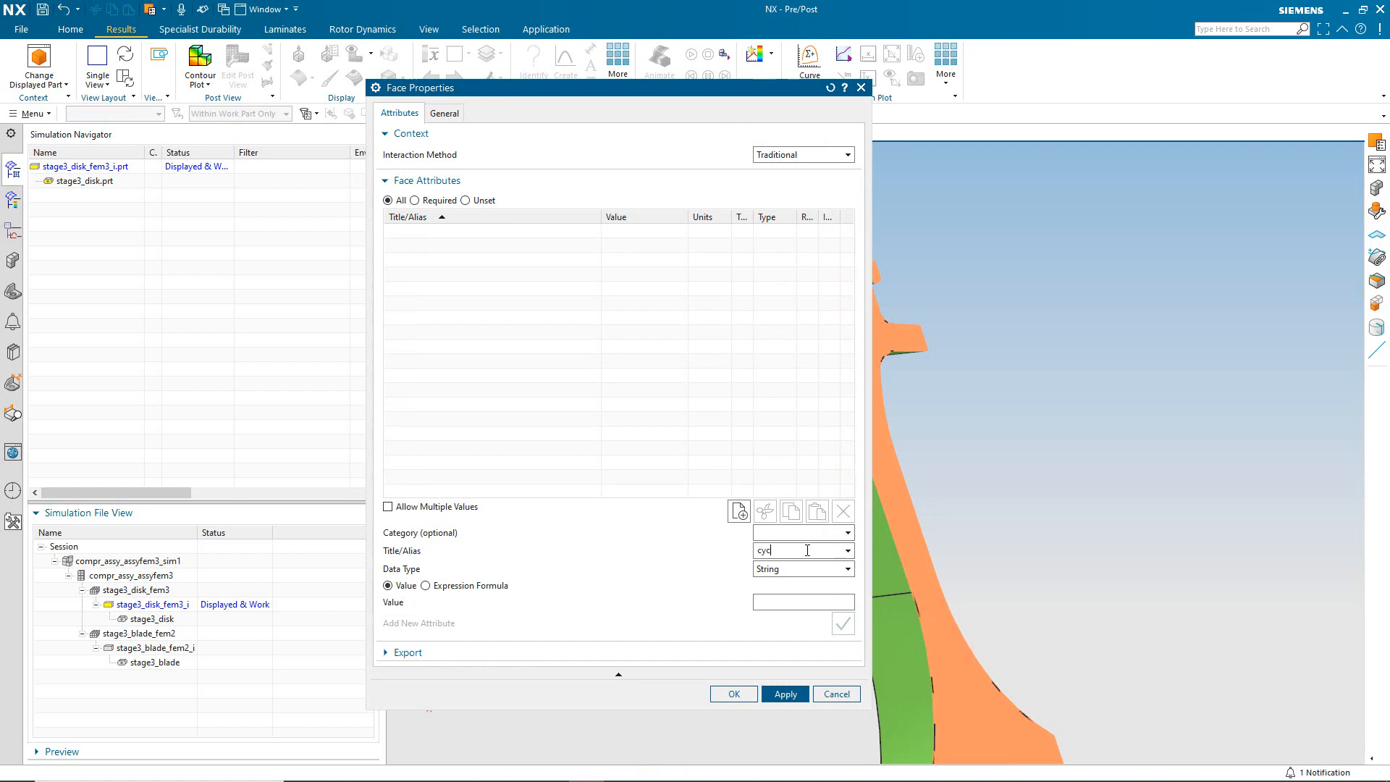
left_click(808, 550)
type("cyclic")
key("Tab")
key("Tab")
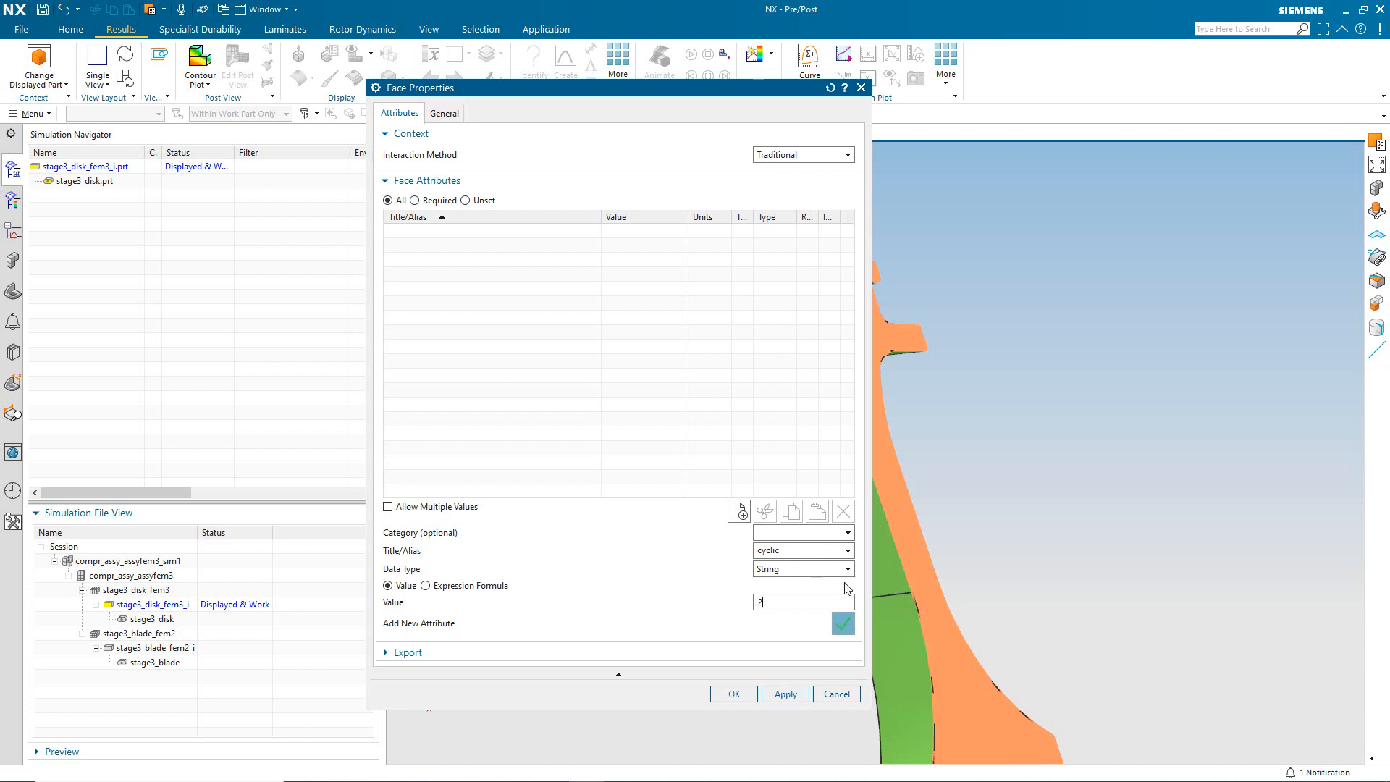
left_click(843, 624)
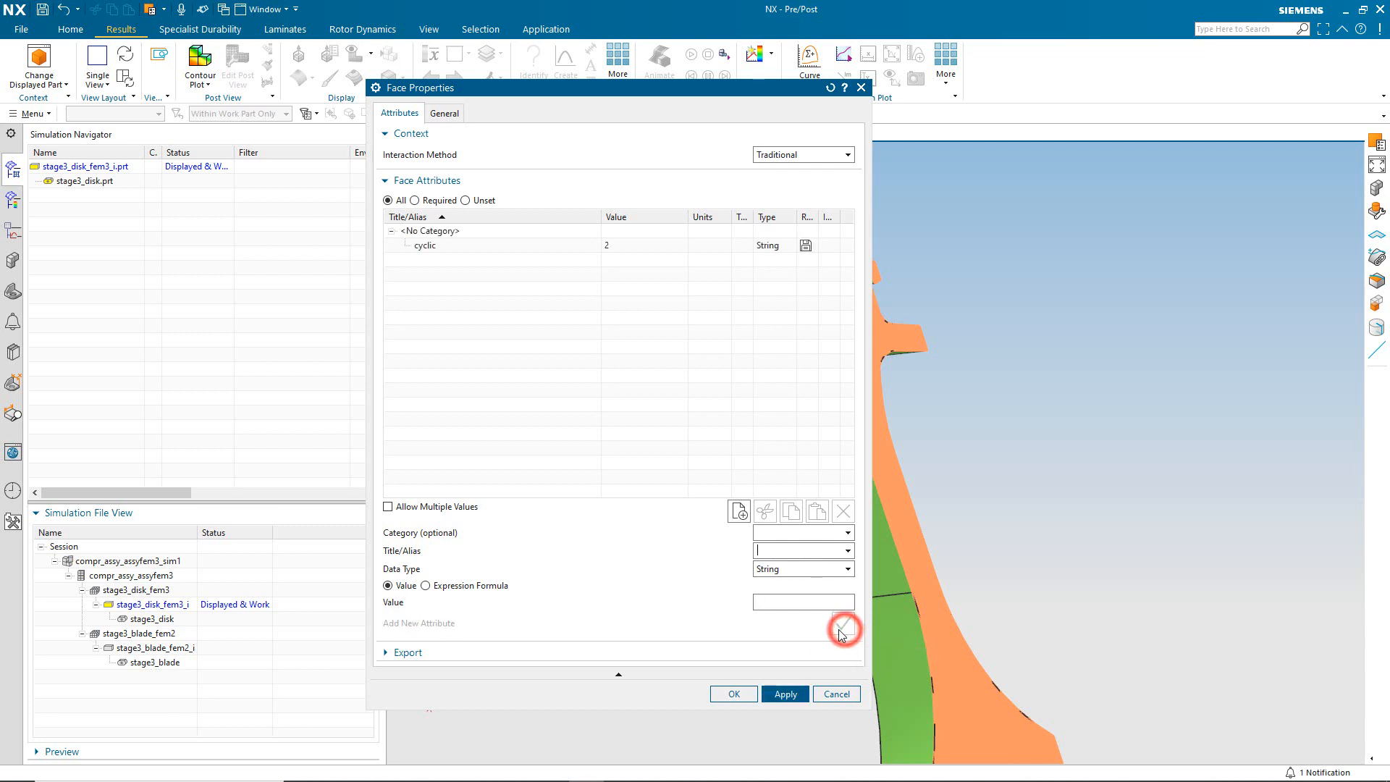
left_click(734, 693)
Add a string attribute titled fixed with value 1 to the end face of the flange protruding below the disk's blade slot.
middle_click_drag(714, 441, 709, 439)
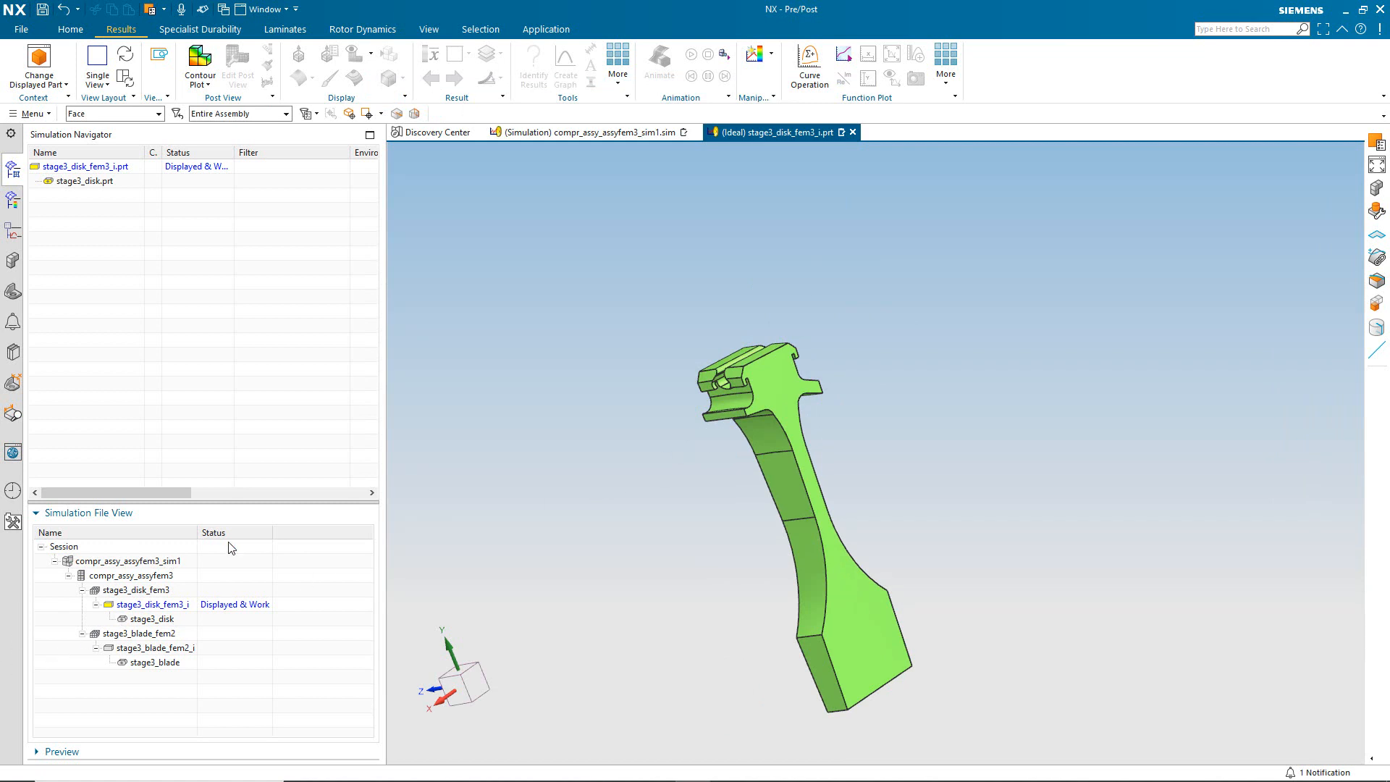
middle_click_drag(760, 480, 714, 492)
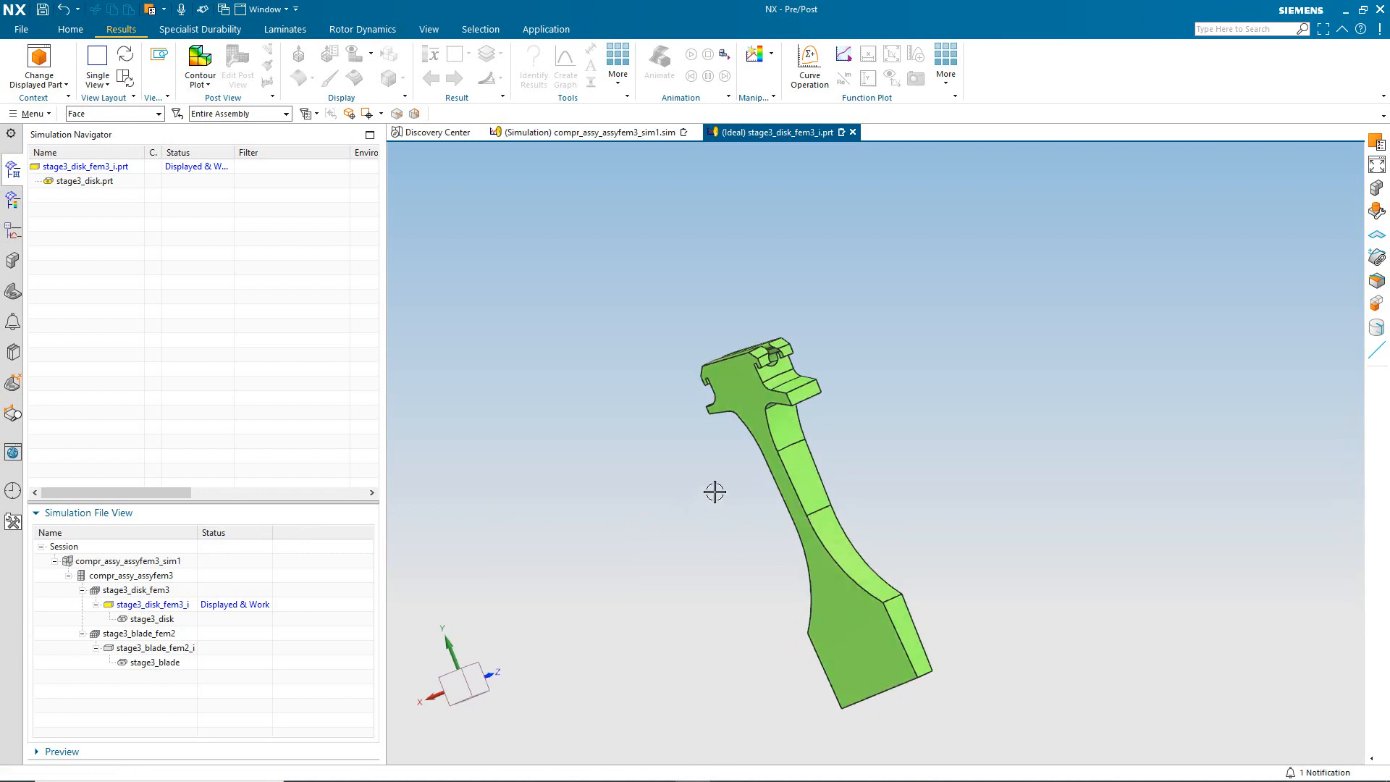
scroll(803, 419, "up", 3)
right_click(771, 409)
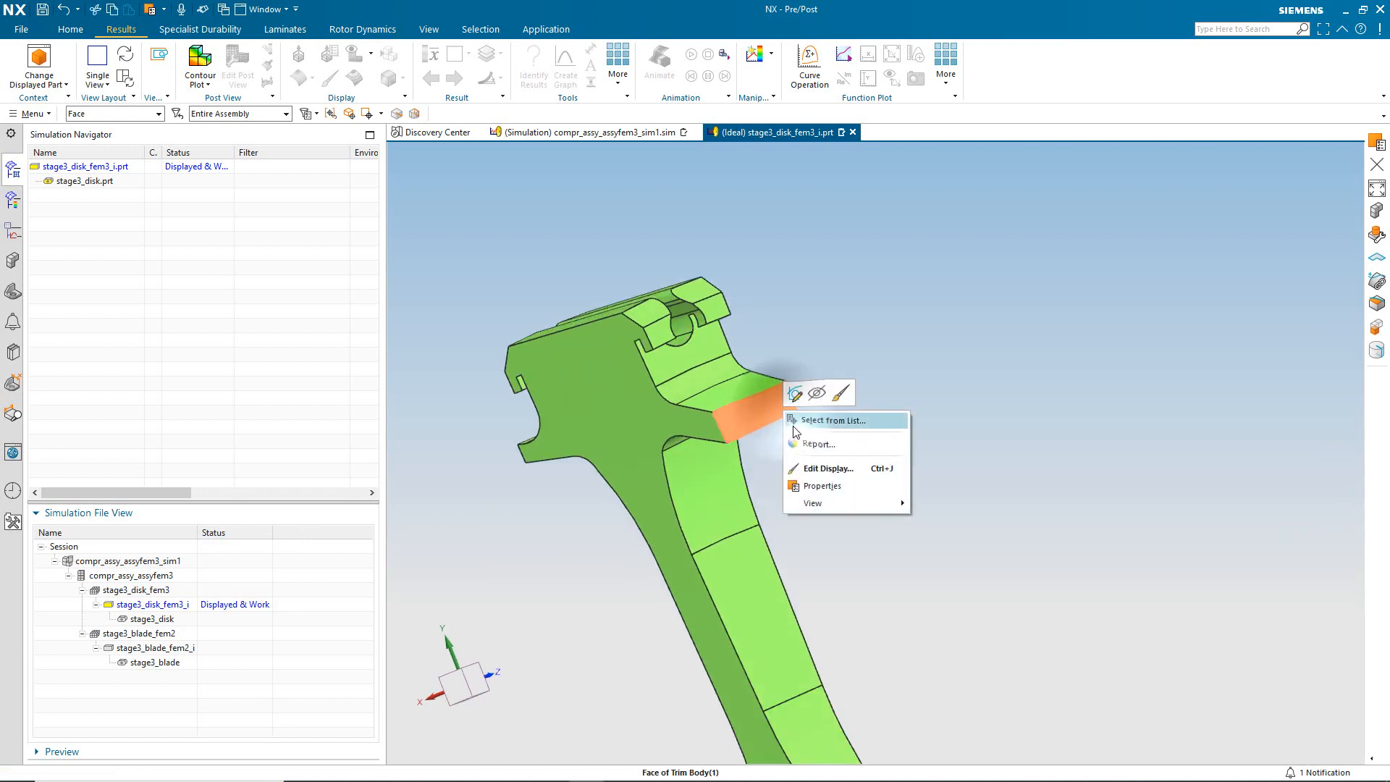
left_click(822, 486)
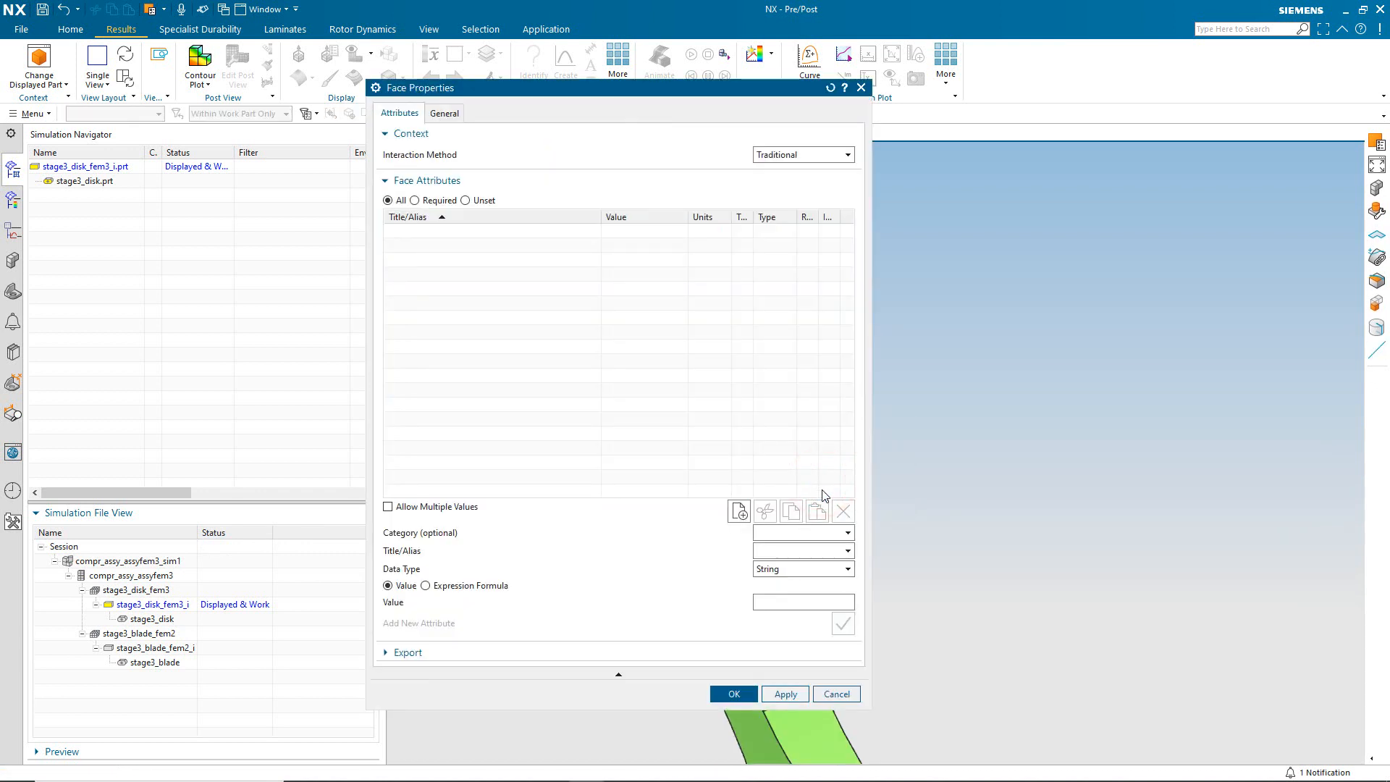
left_click(803, 552)
type("fixed")
left_click(799, 603)
type("1")
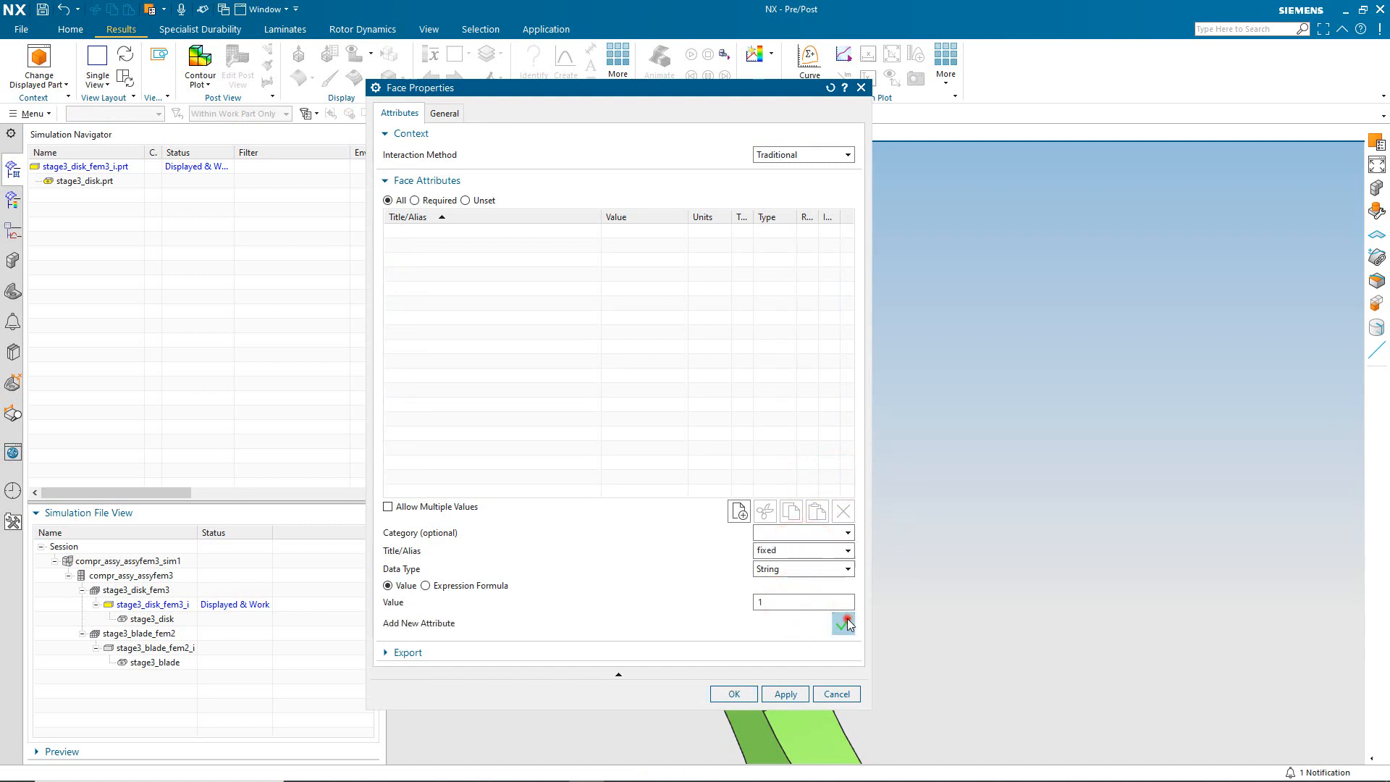
left_click(843, 622)
left_click(745, 694)
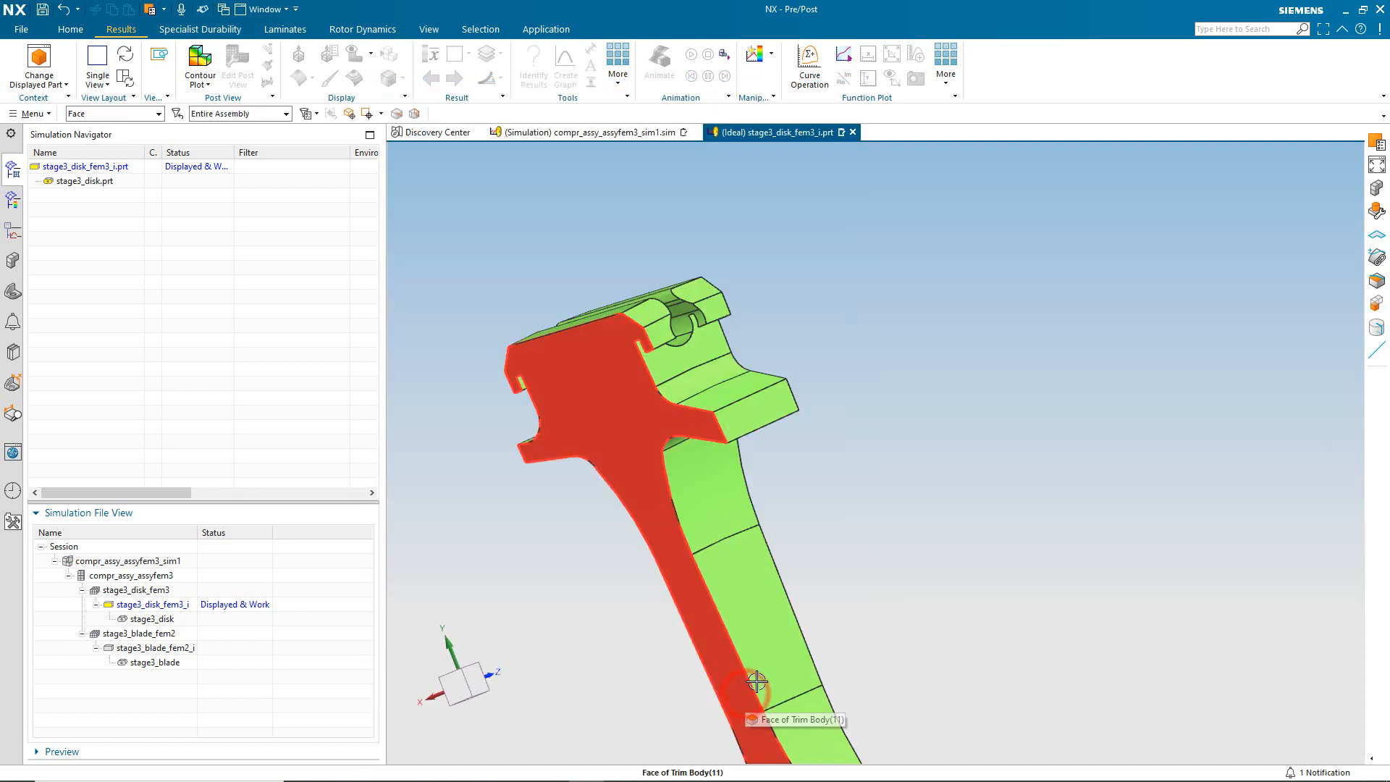
Display the stage3_blade part and restrict selection to solid bodies.
middle_click_drag(800, 397, 736, 296)
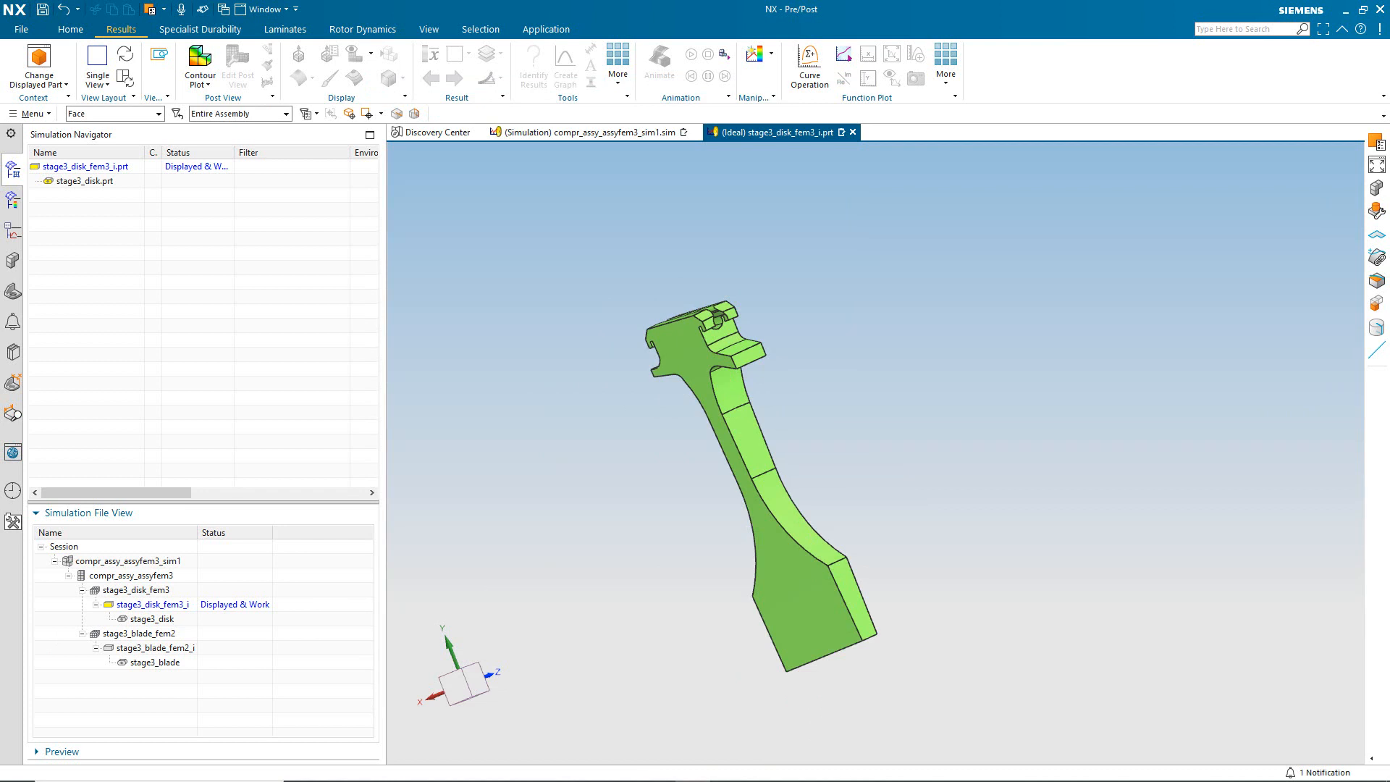
double_click(142, 663)
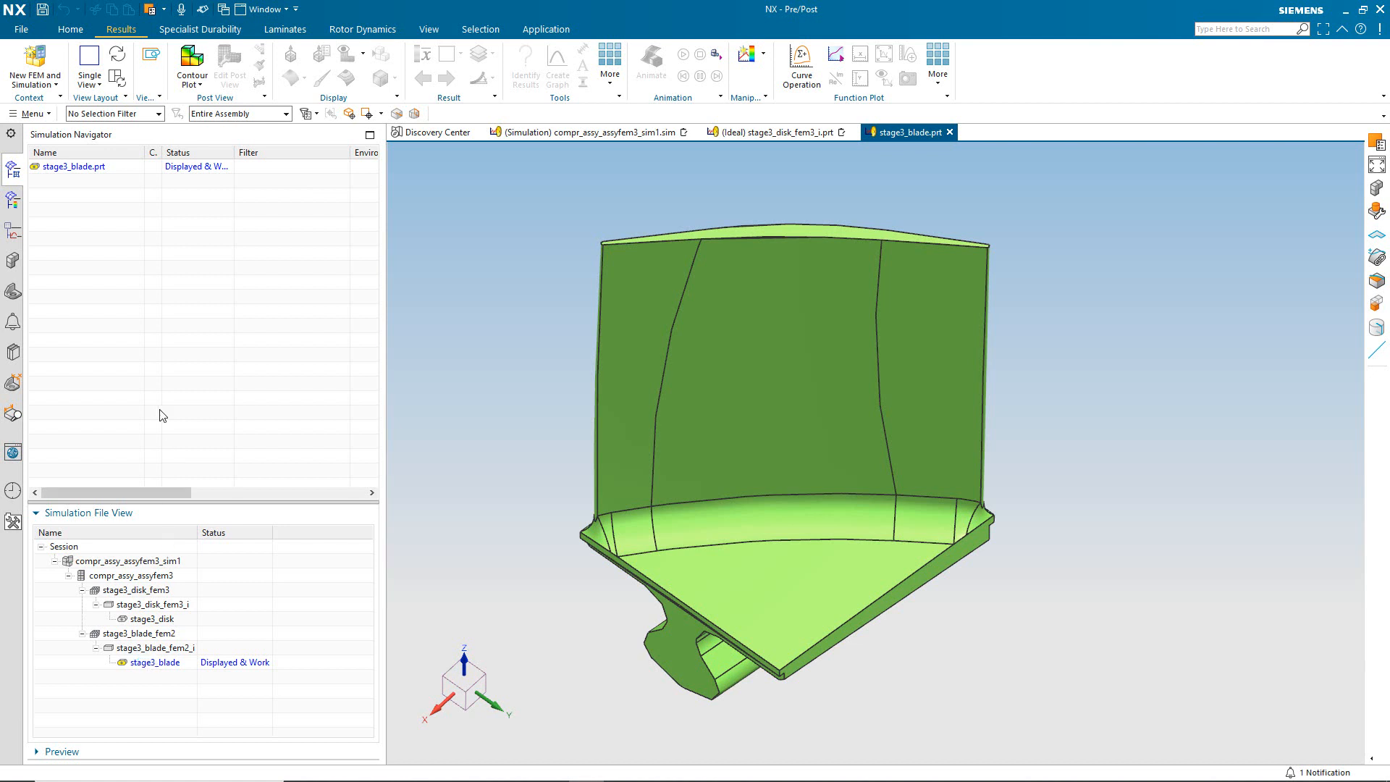
left_click(128, 114)
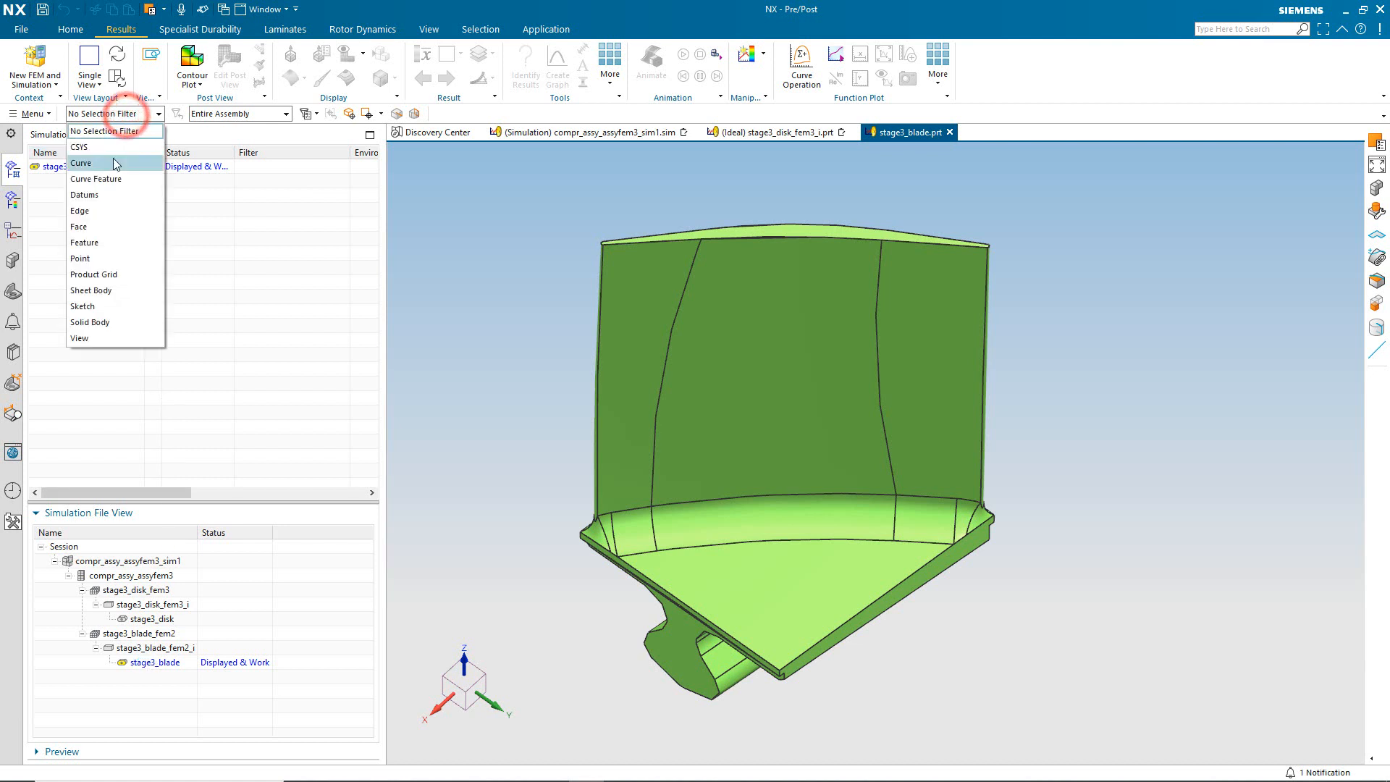
left_click(112, 323)
Add a string attribute titled blade with value 3 to the blade's solid body.
right_click(737, 427)
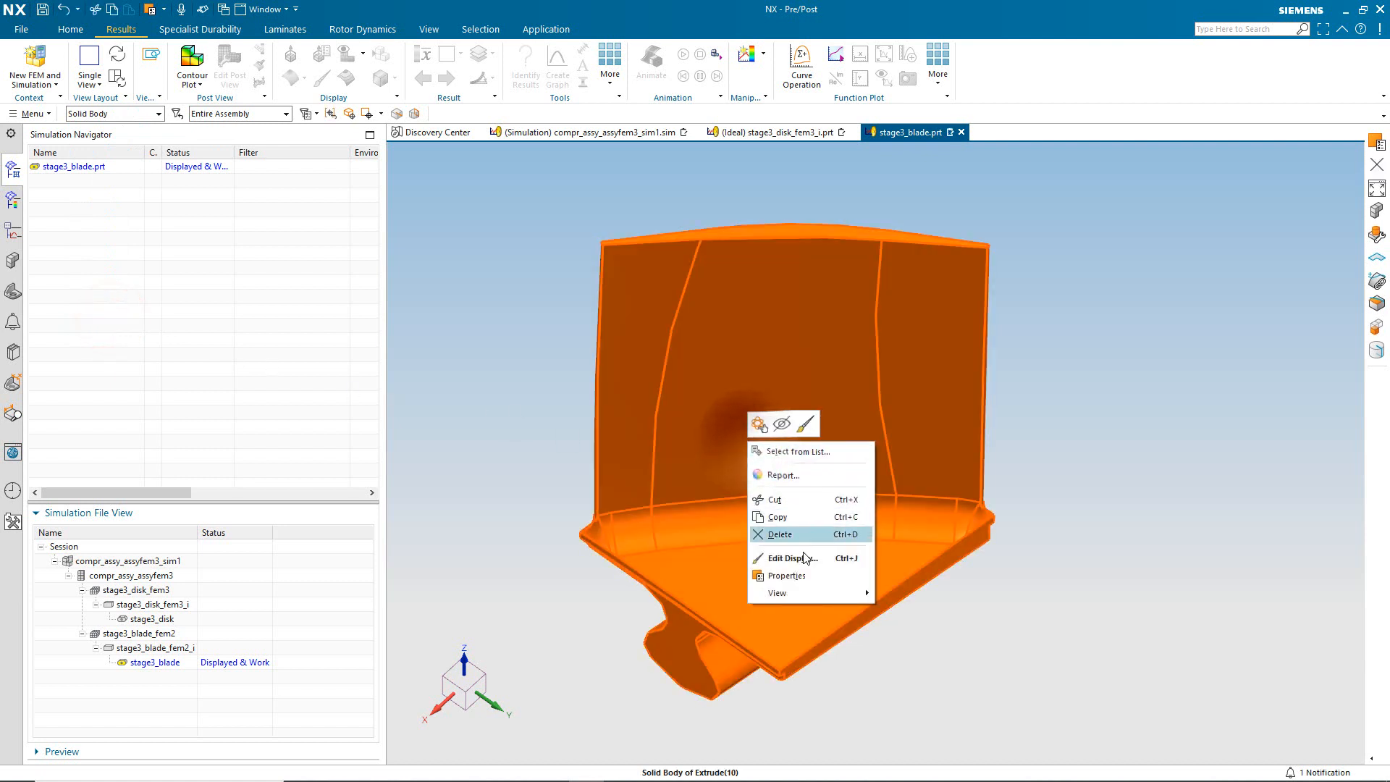
left_click(806, 576)
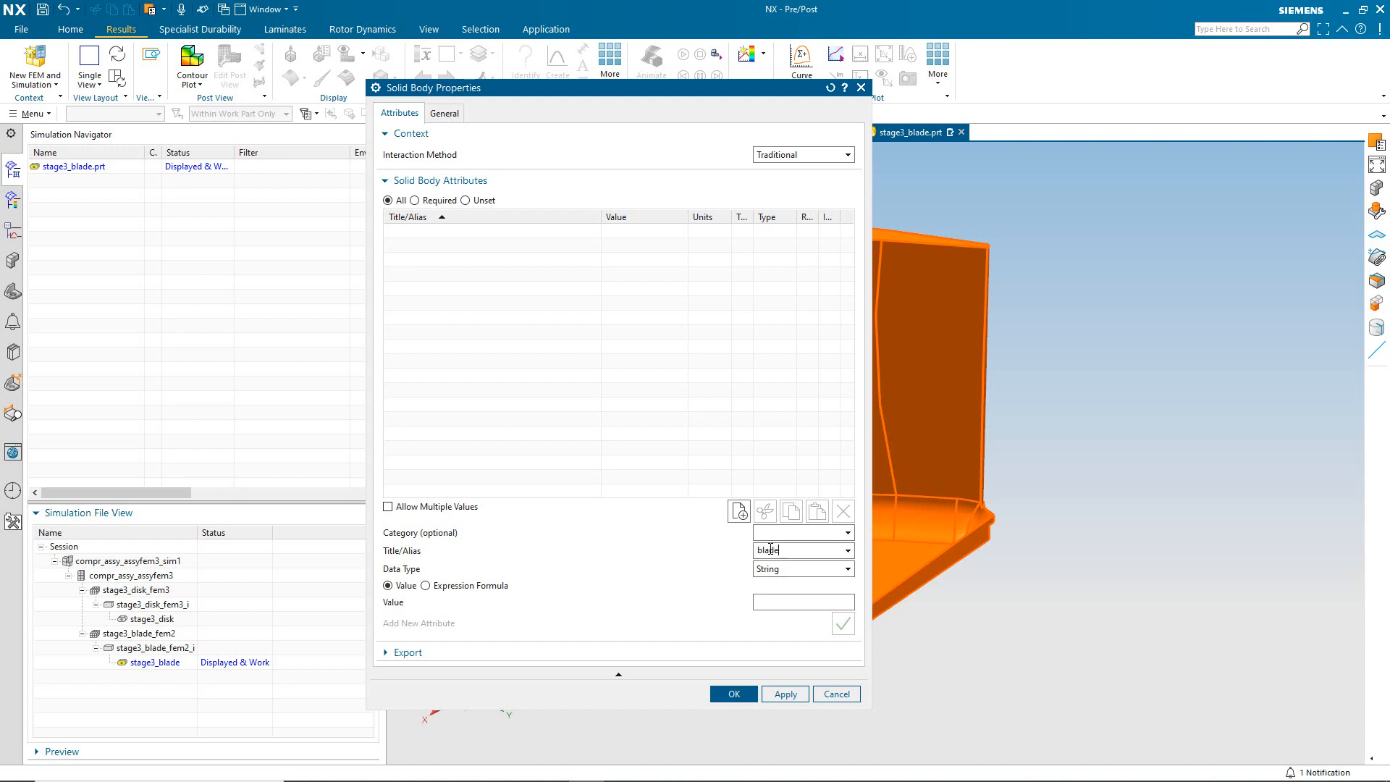
left_click(784, 603)
type("3")
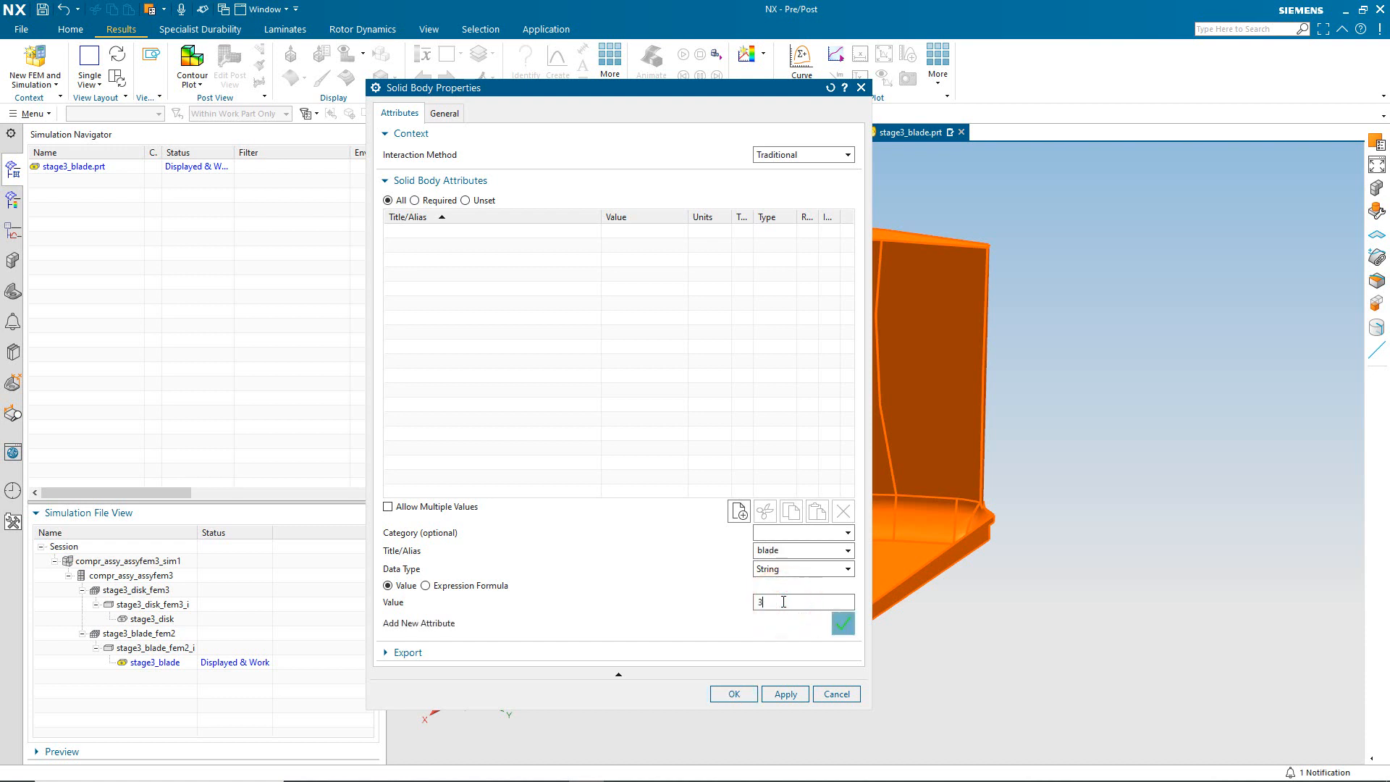
left_click(842, 624)
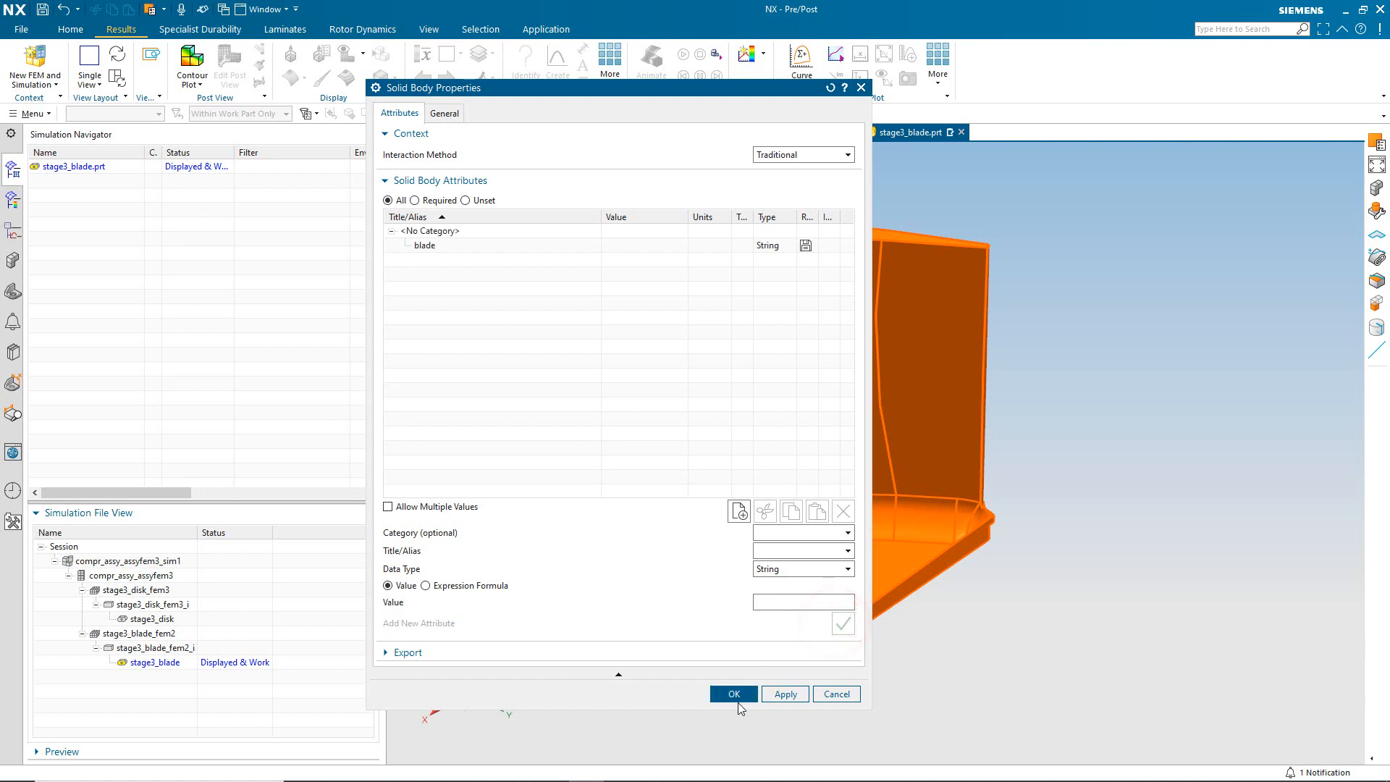
left_click(734, 695)
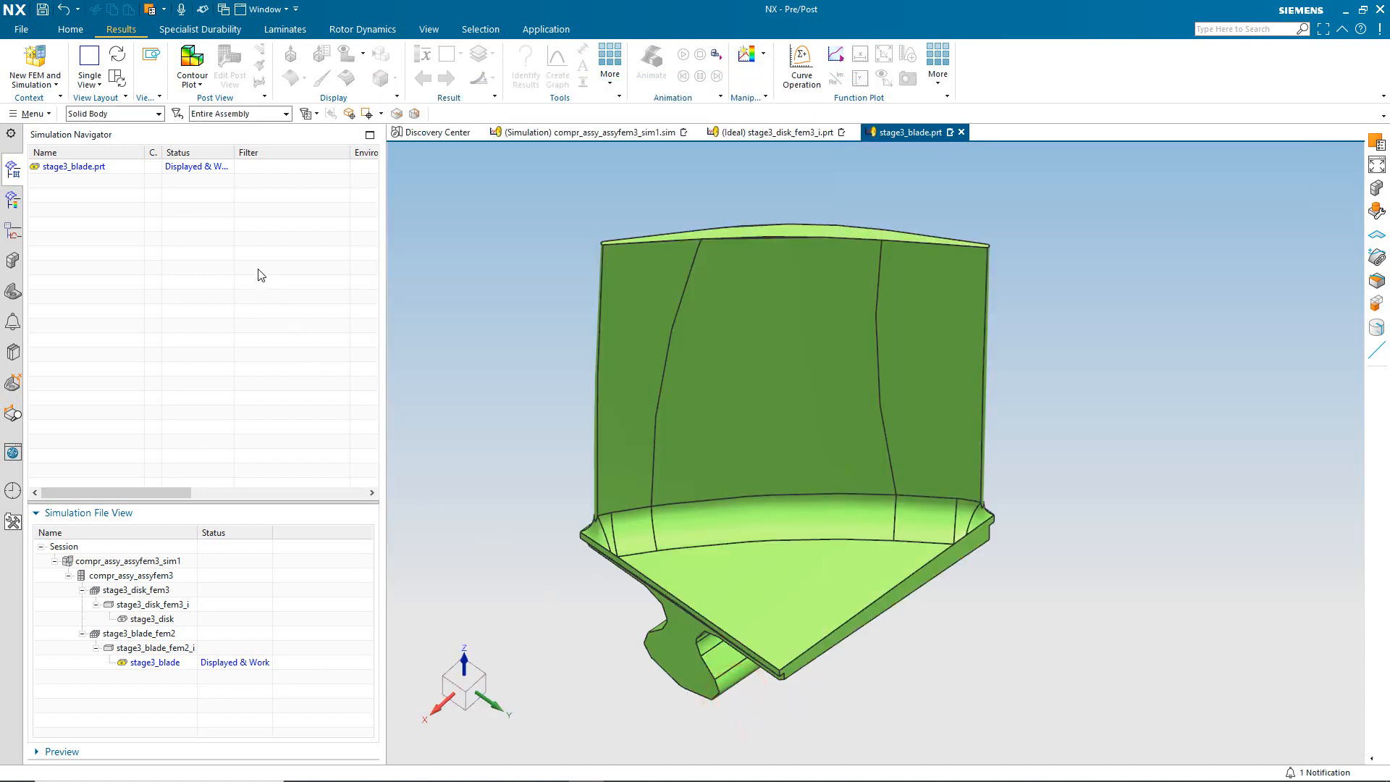
Restrict selection to faces and select the nine contact faces around both sides and the underside of the blade root.
left_click(143, 116)
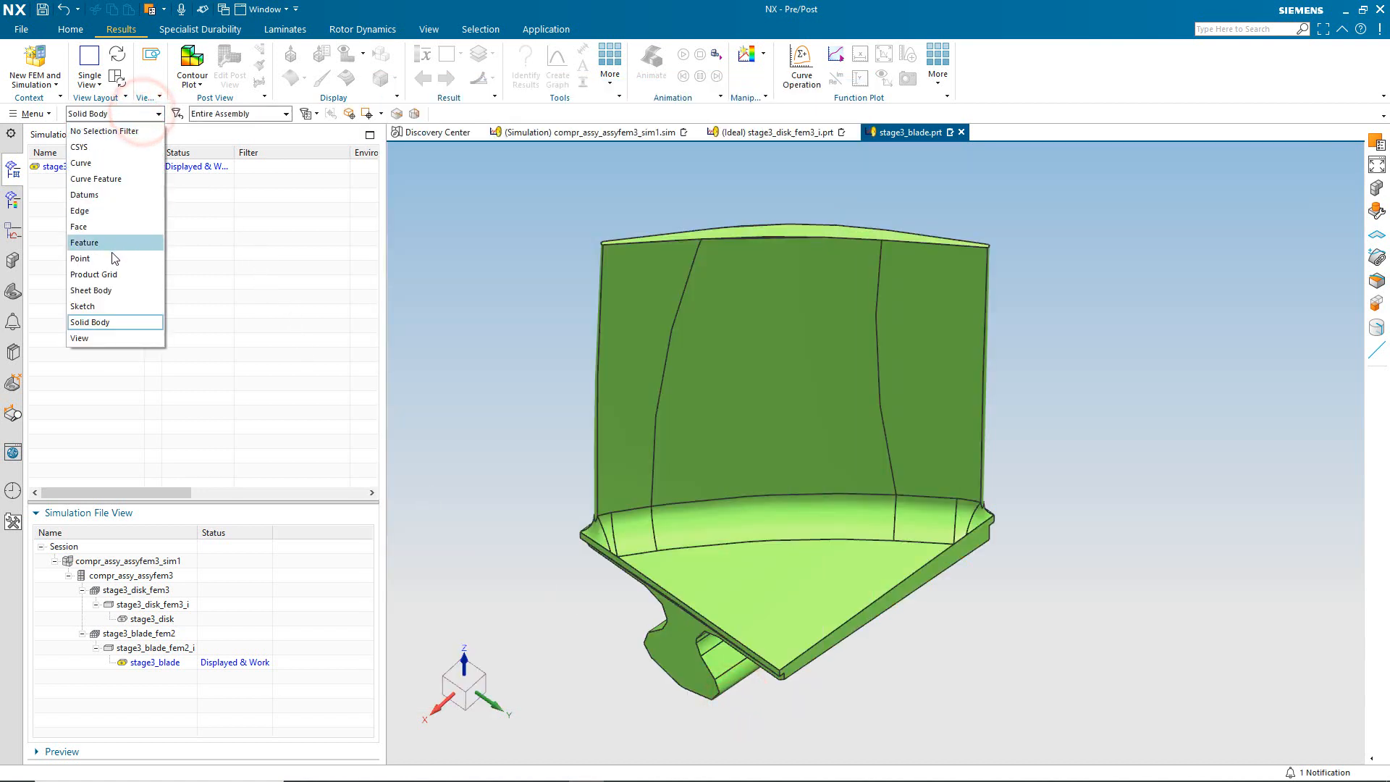
left_click(111, 228)
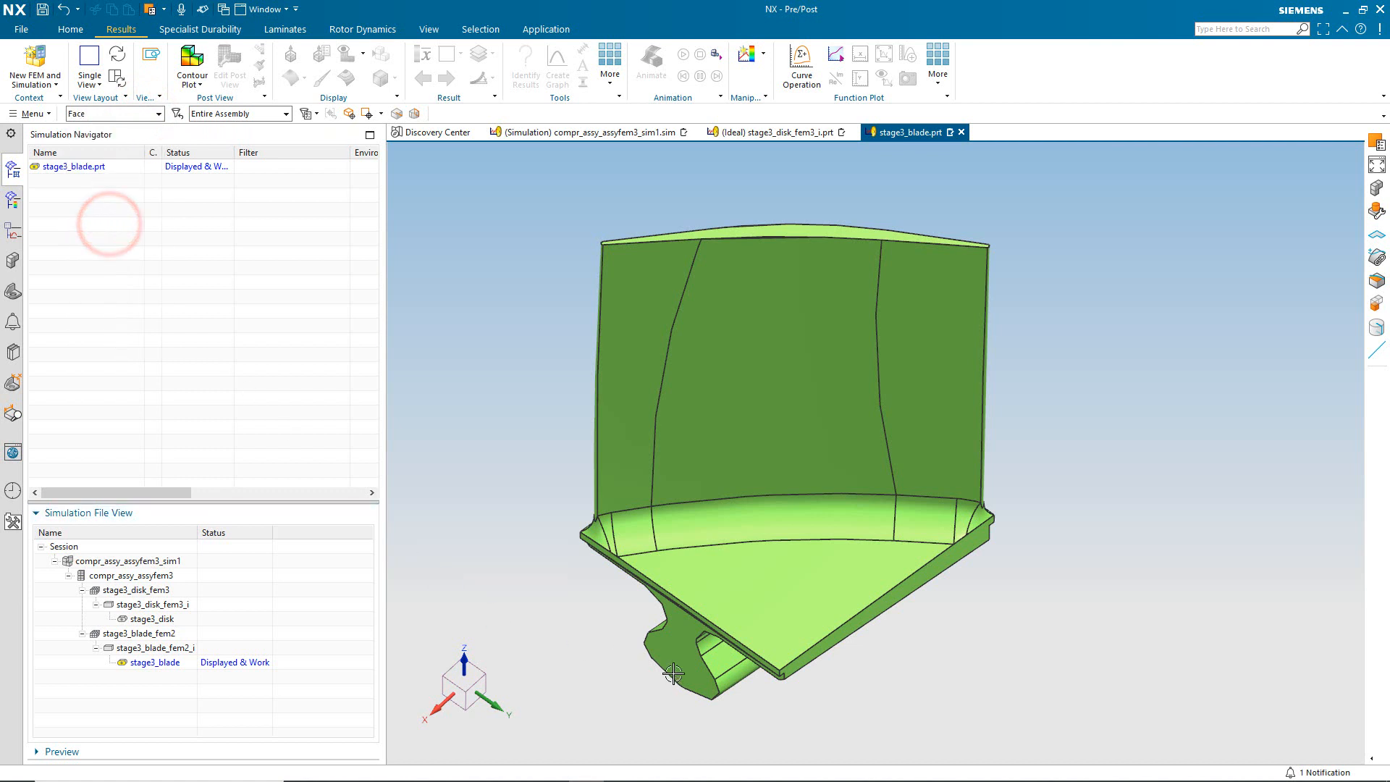
left_click(711, 644)
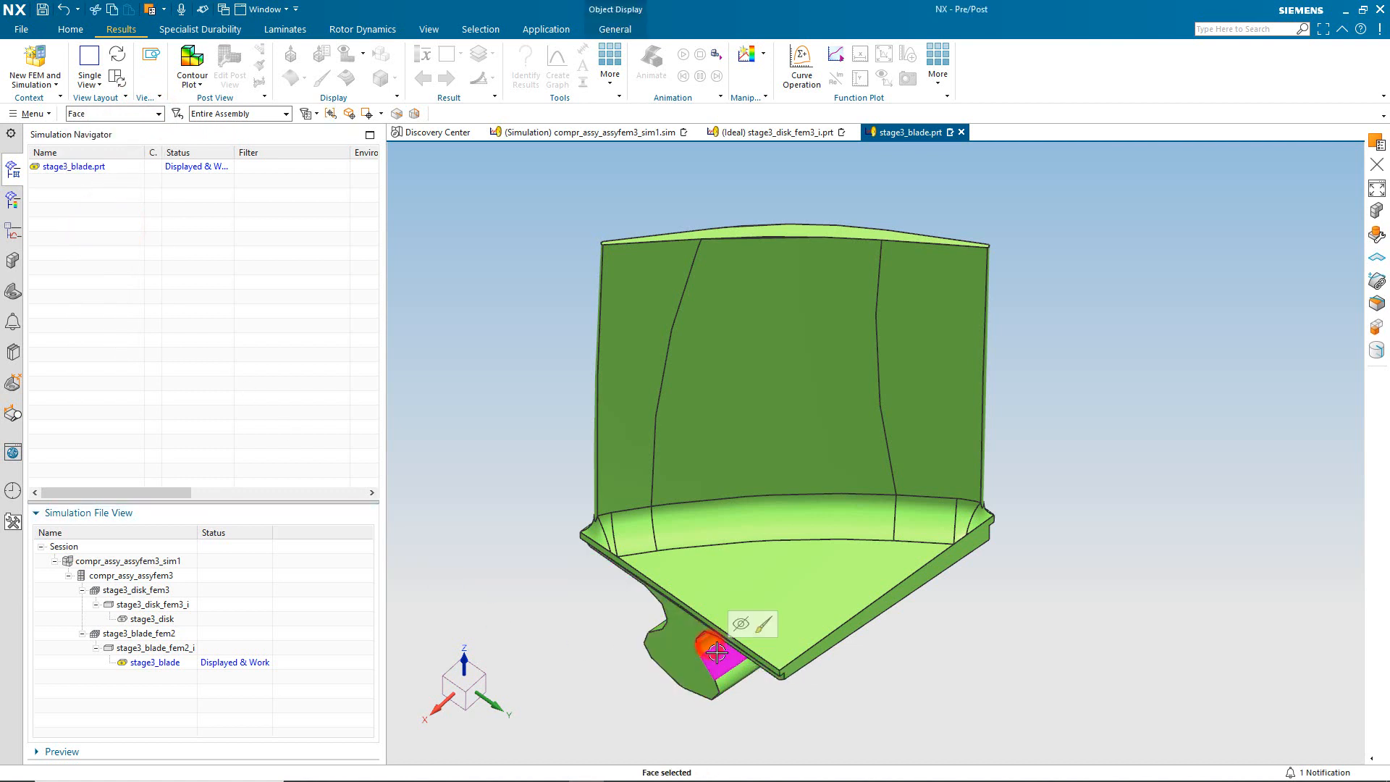
left_click(732, 677)
middle_click_drag(734, 677, 891, 681)
left_click(771, 630)
left_click(762, 628)
left_click(755, 632)
left_click(892, 680)
left_click(889, 663)
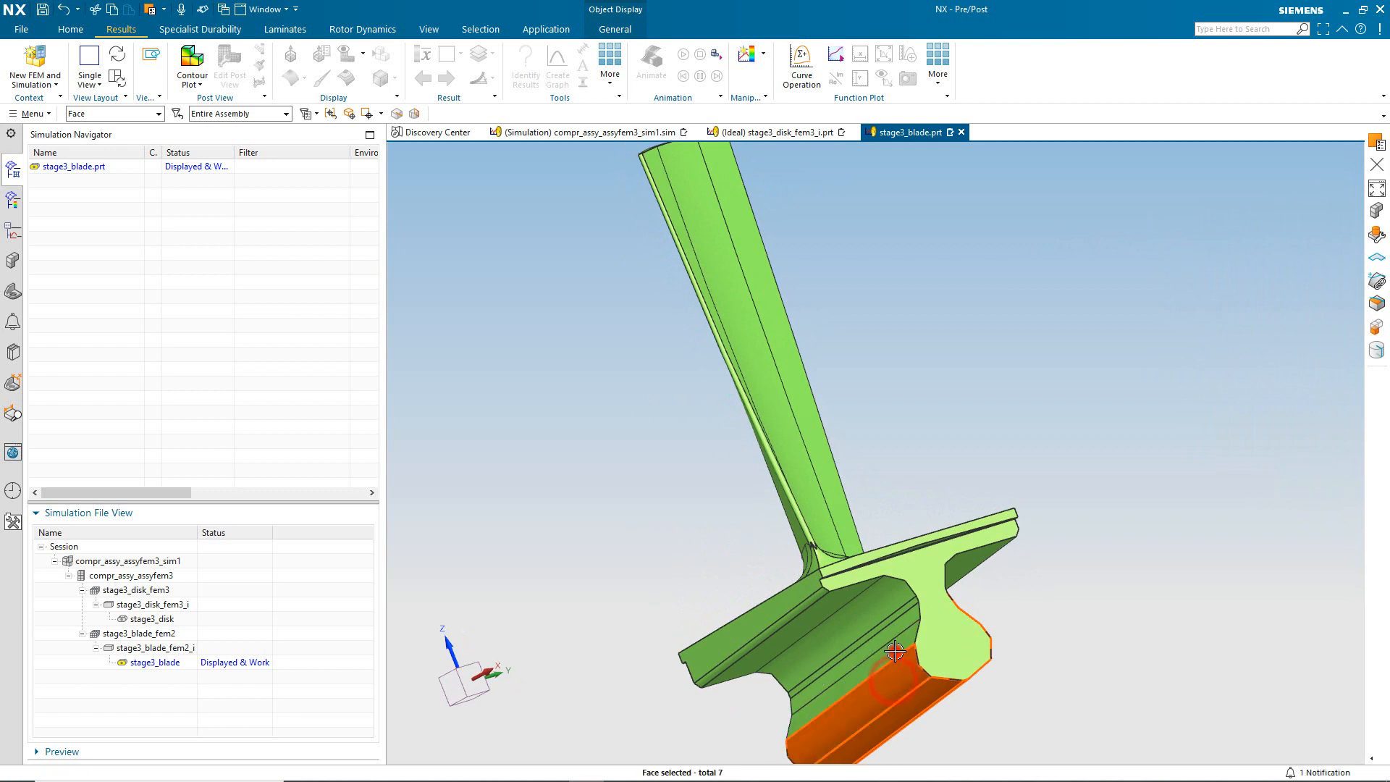
left_click(901, 645)
left_click(888, 636)
Create a new string attribute titled bladecontact for the selected blade root faces.
right_click(887, 636)
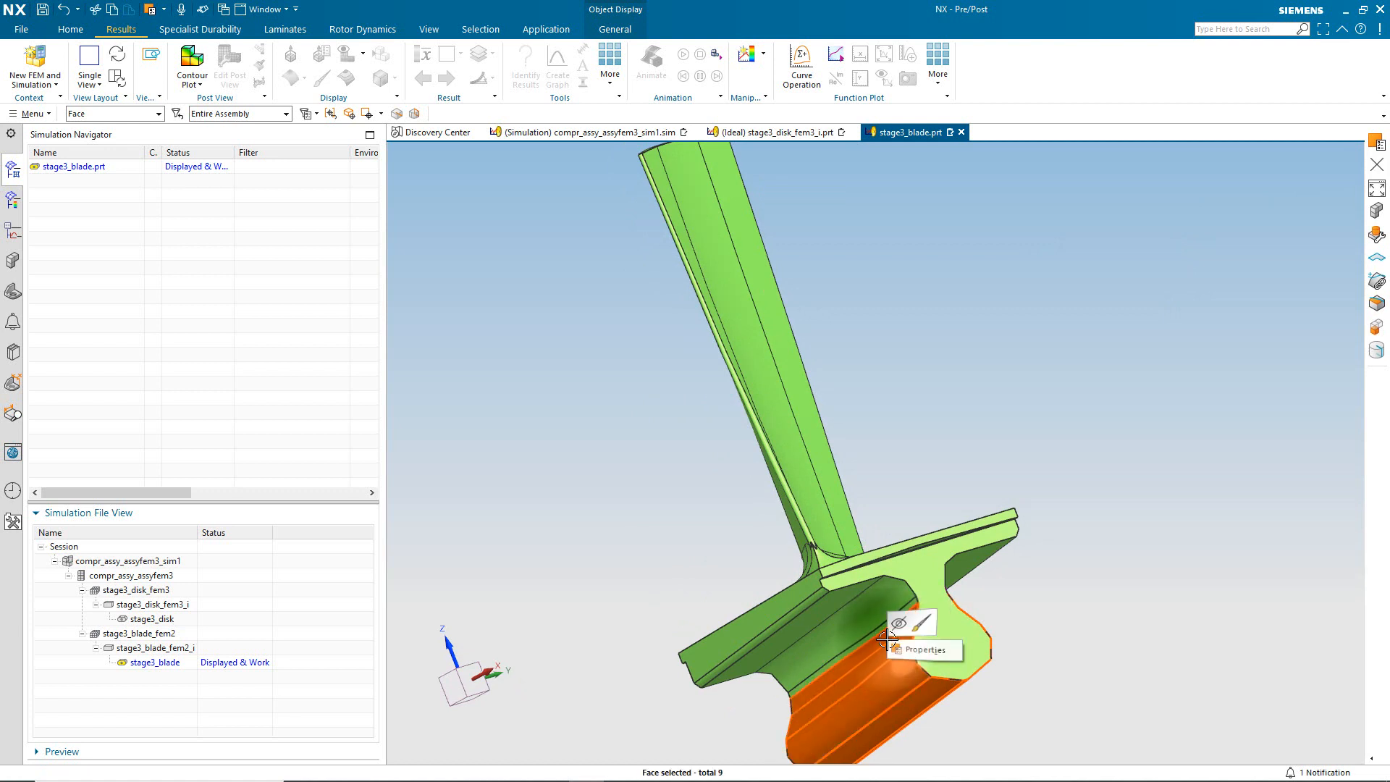
left_click(908, 656)
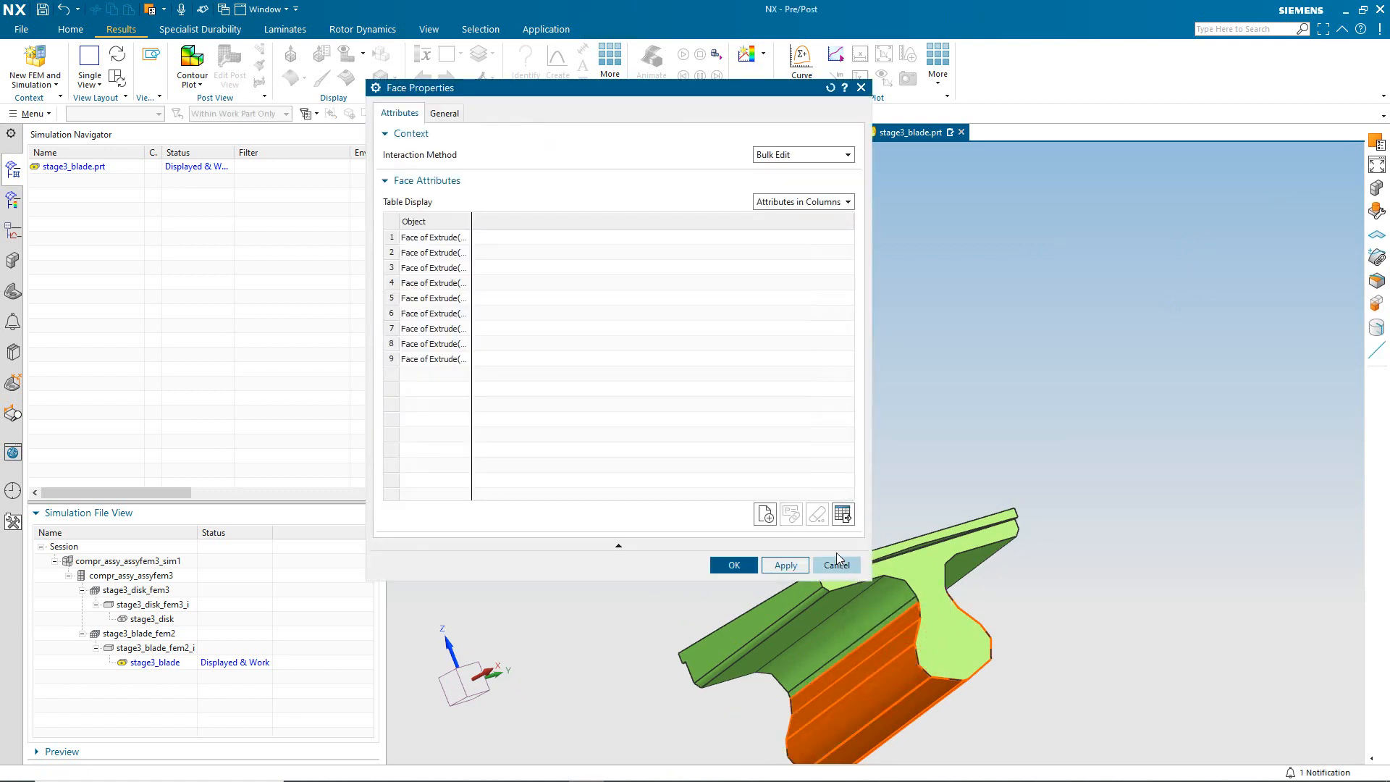
left_click(766, 514)
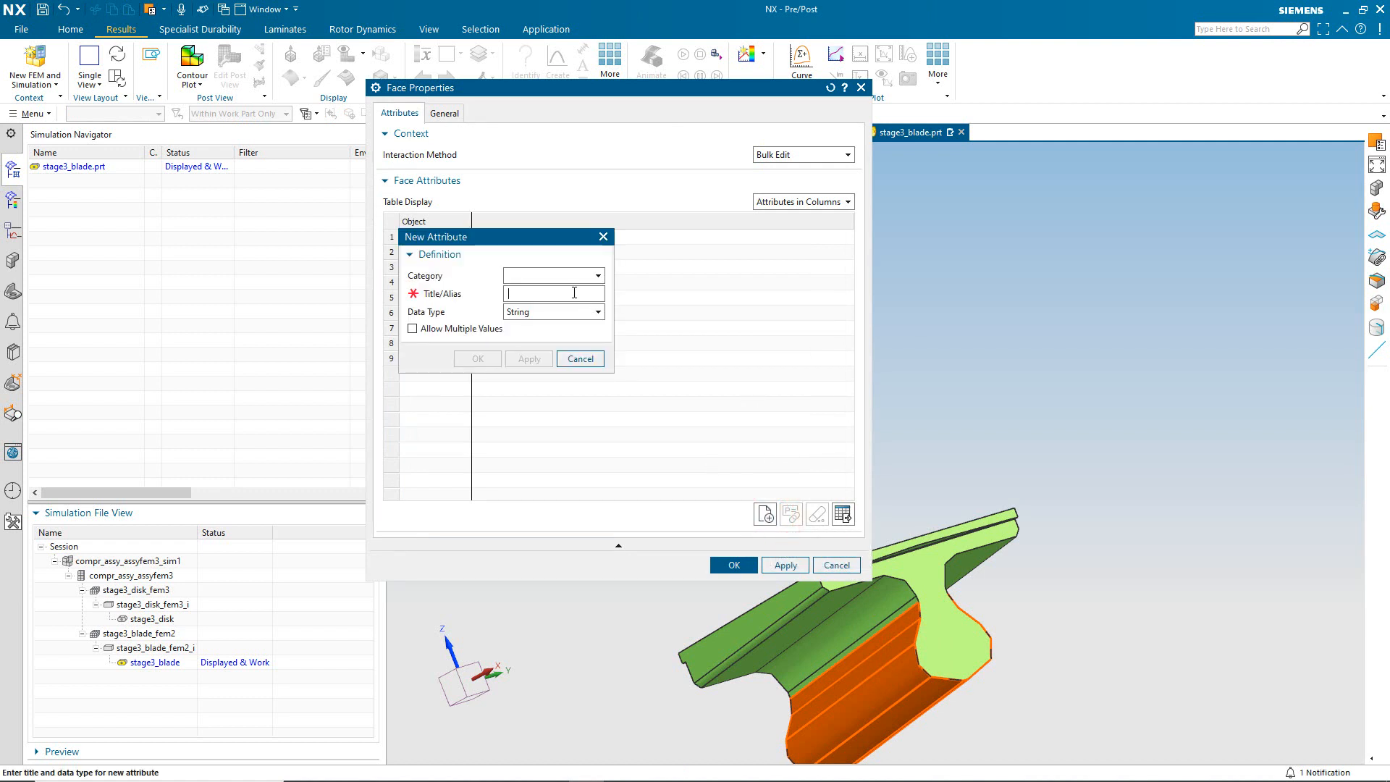
type("bladecontact")
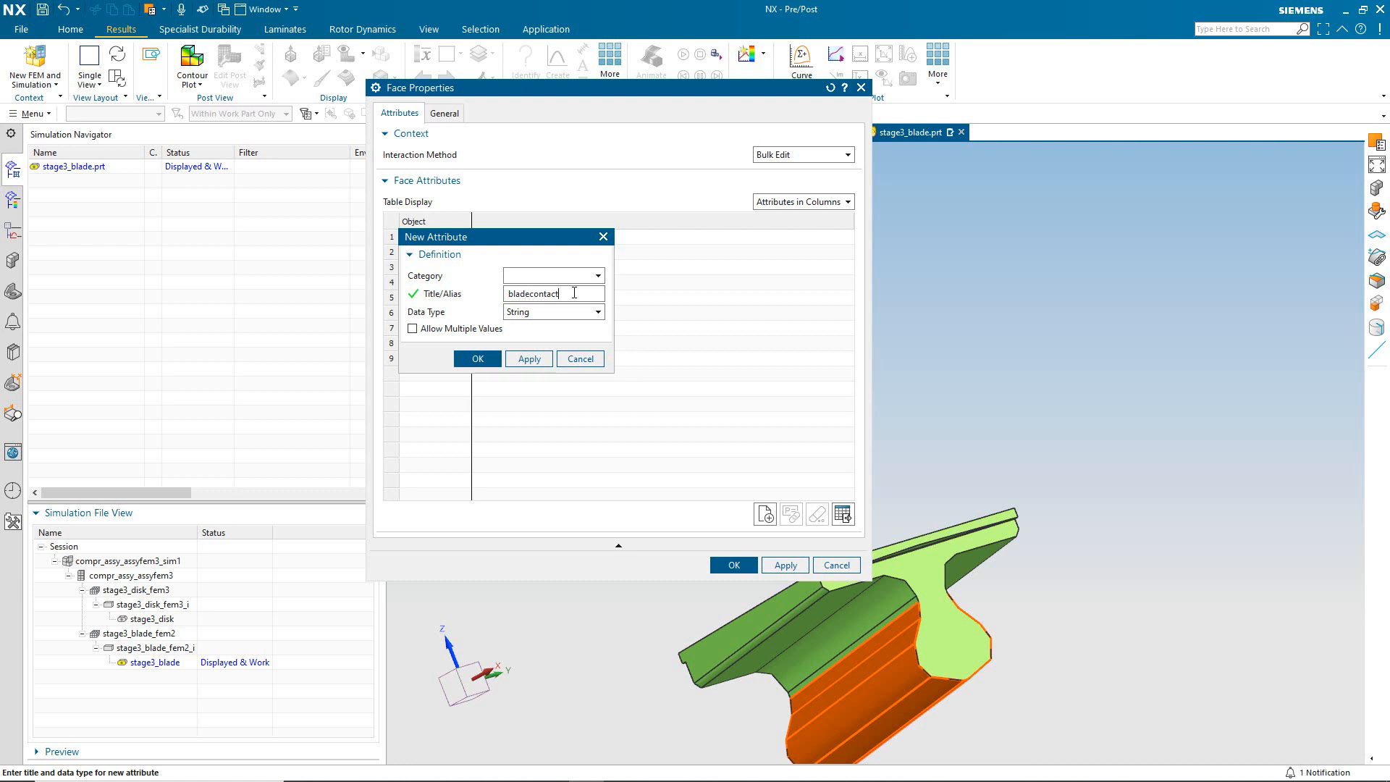
left_click(481, 359)
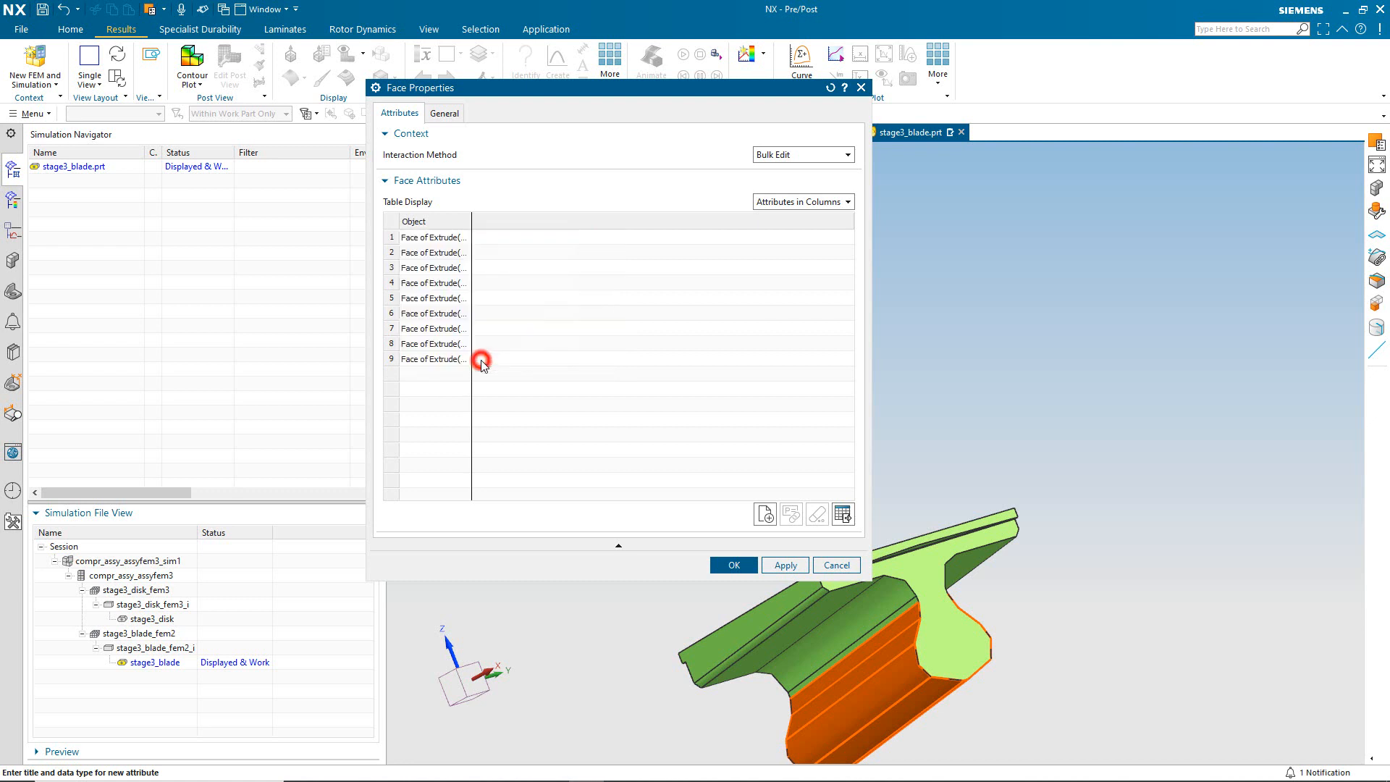
Set the bladecontact attribute to 1 for all nine root faces and accept the face properties.
left_click_drag(501, 254, 512, 380)
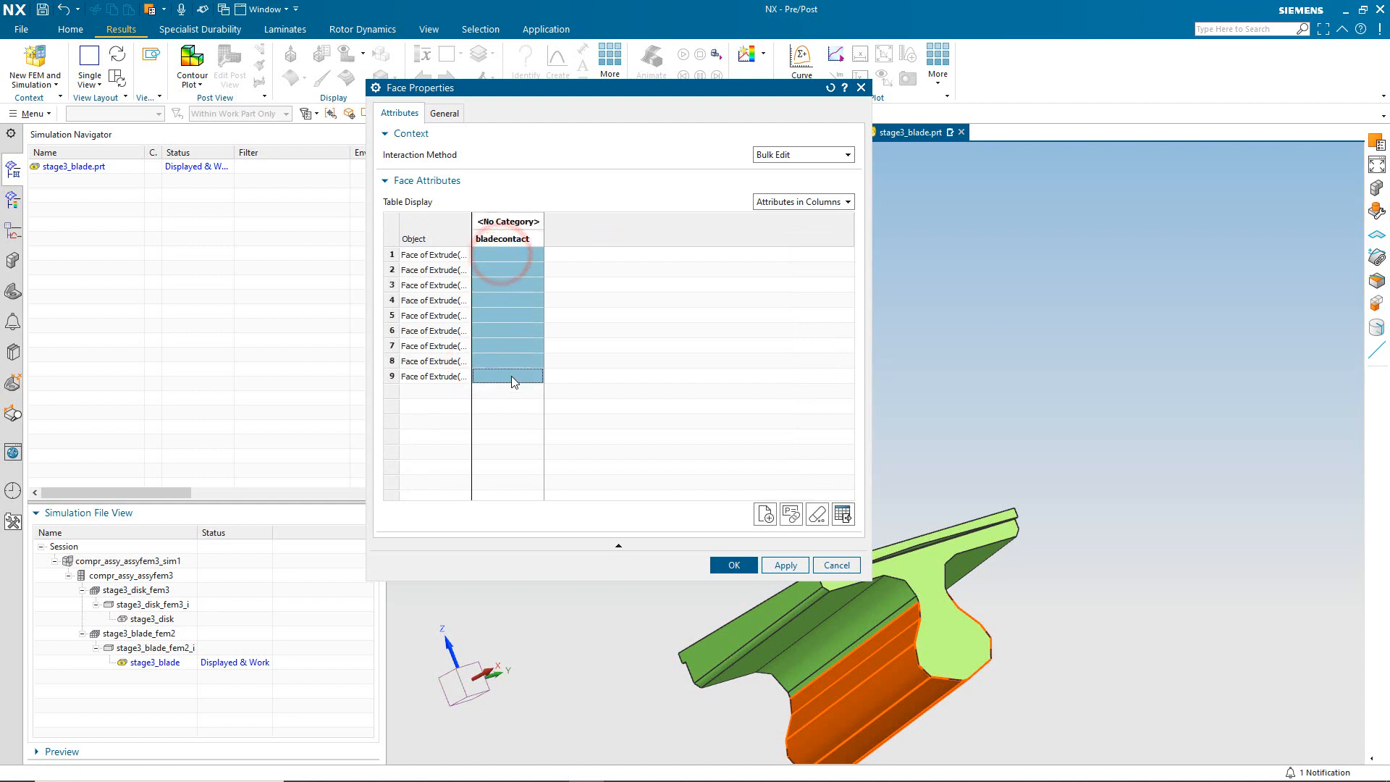
right_click(513, 380)
double_click(542, 413)
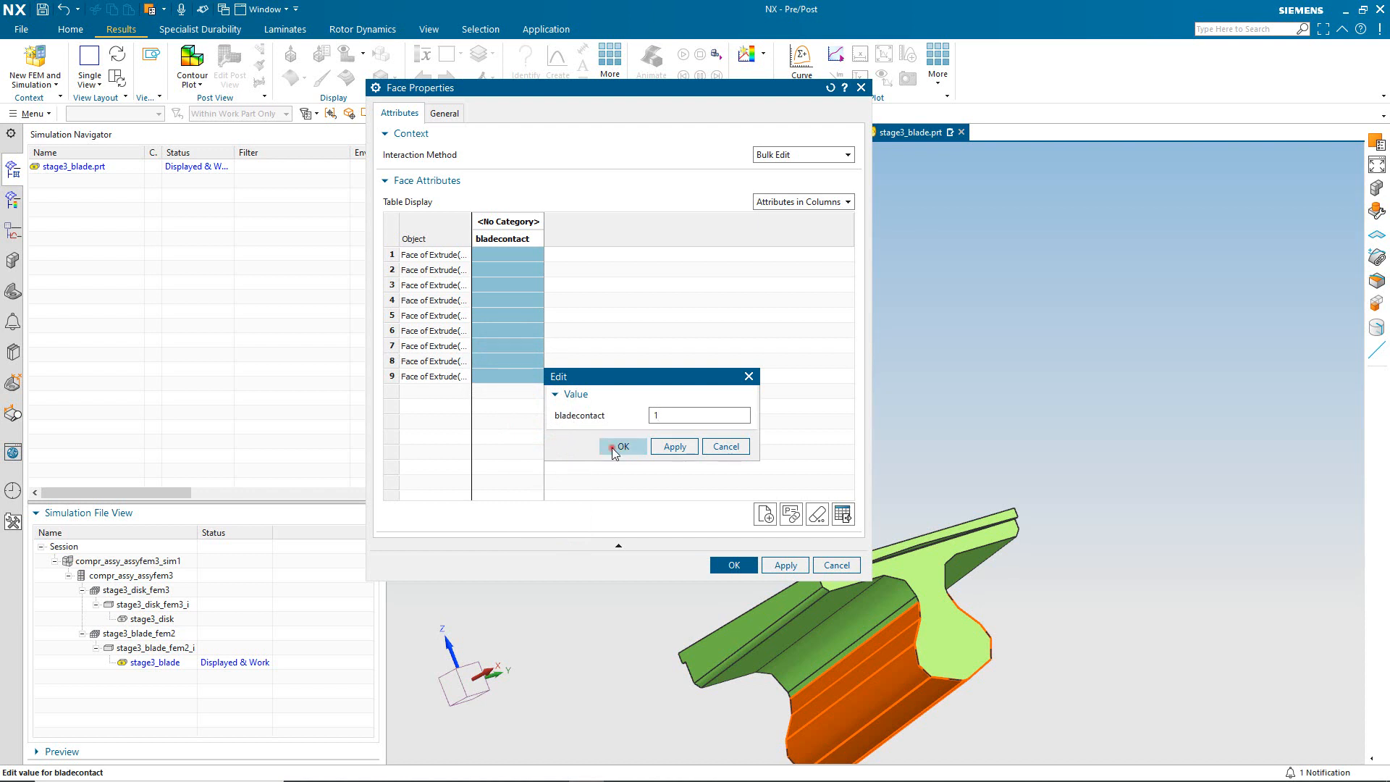
left_click(619, 446)
left_click(721, 566)
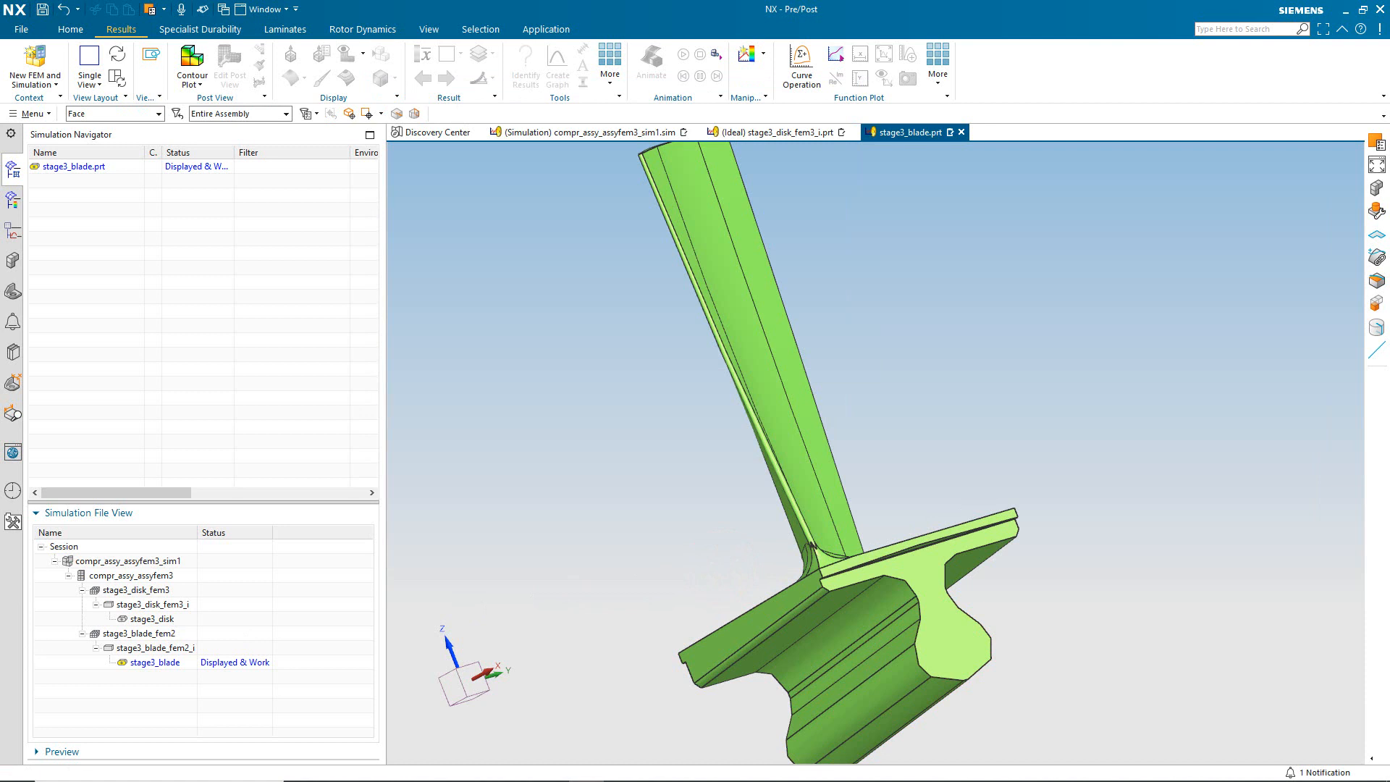
Display the stage3_disk_fem3 FEM and save it under the new name stage3diskbladetemplatefem.
double_click(141, 591)
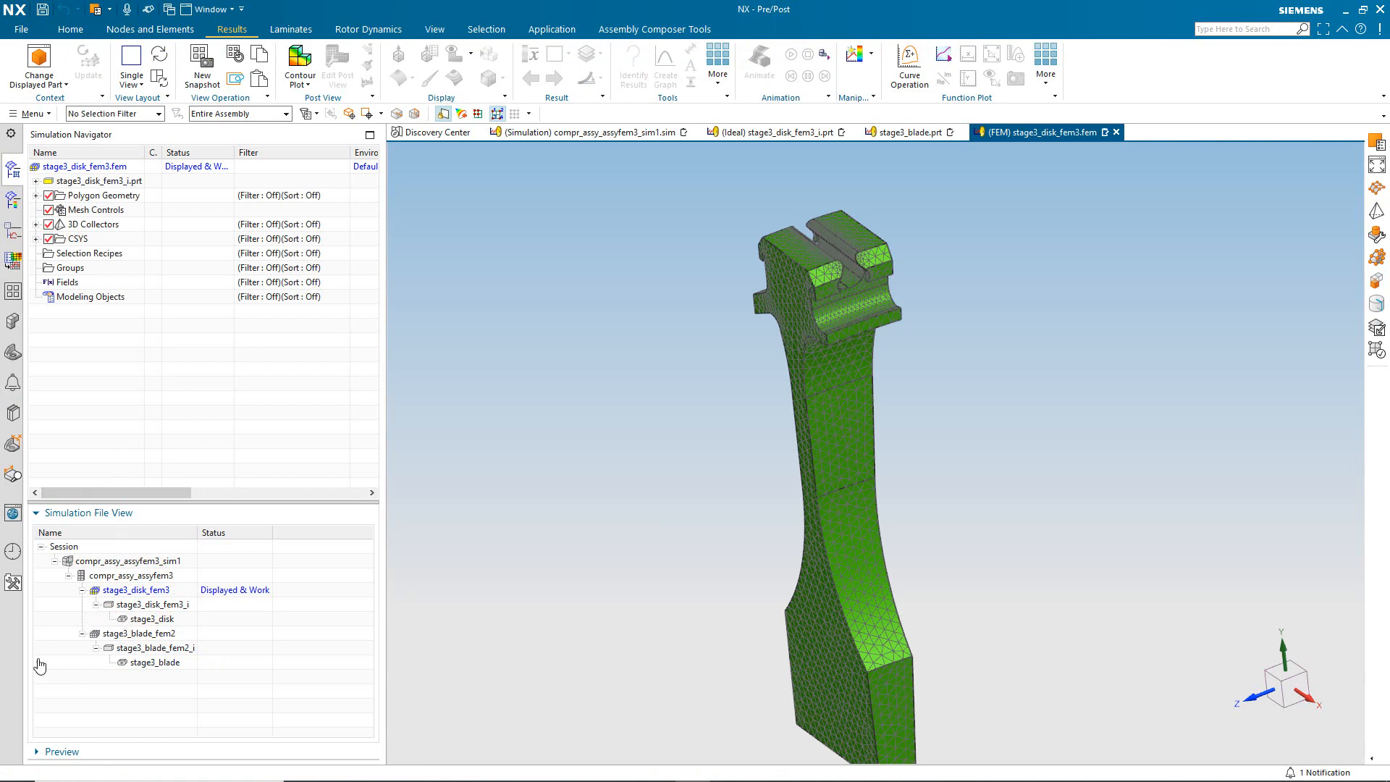
left_click(21, 29)
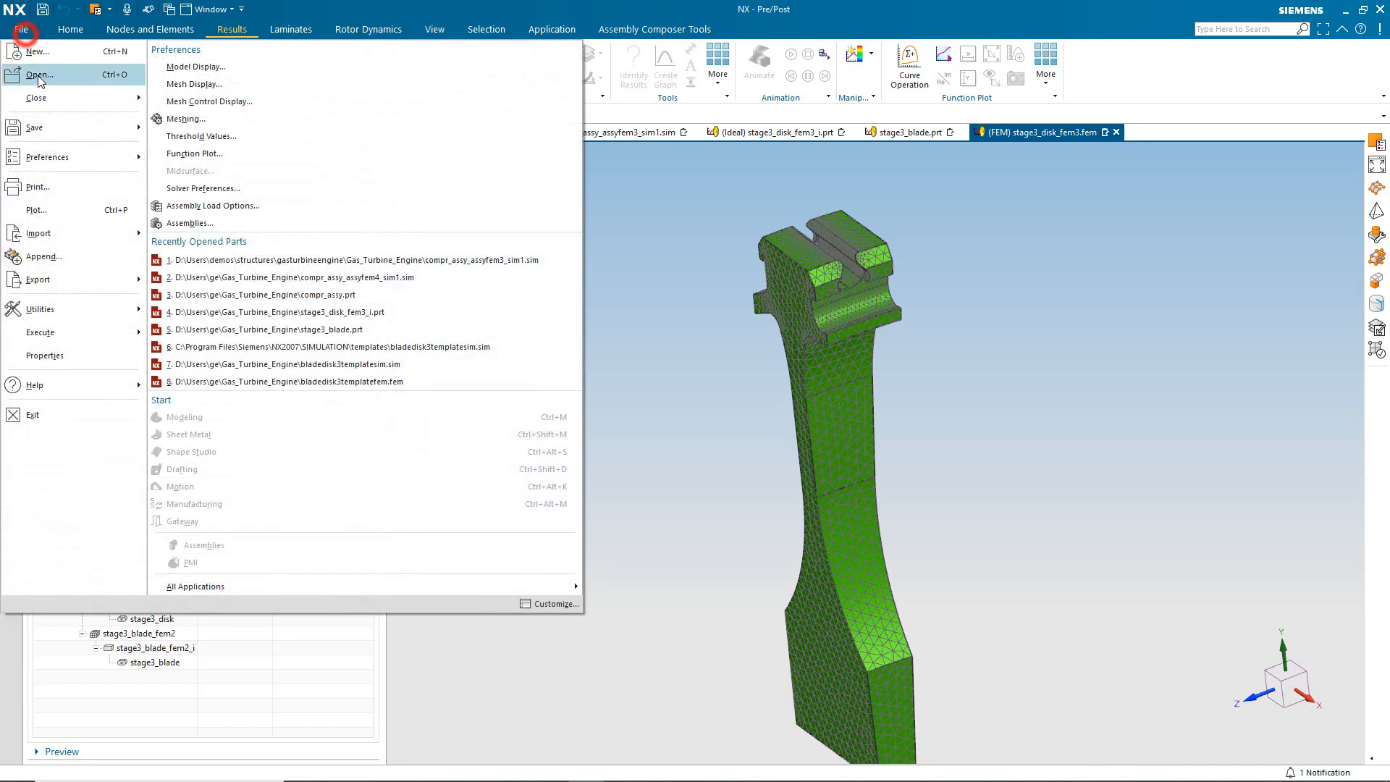
left_click(91, 129)
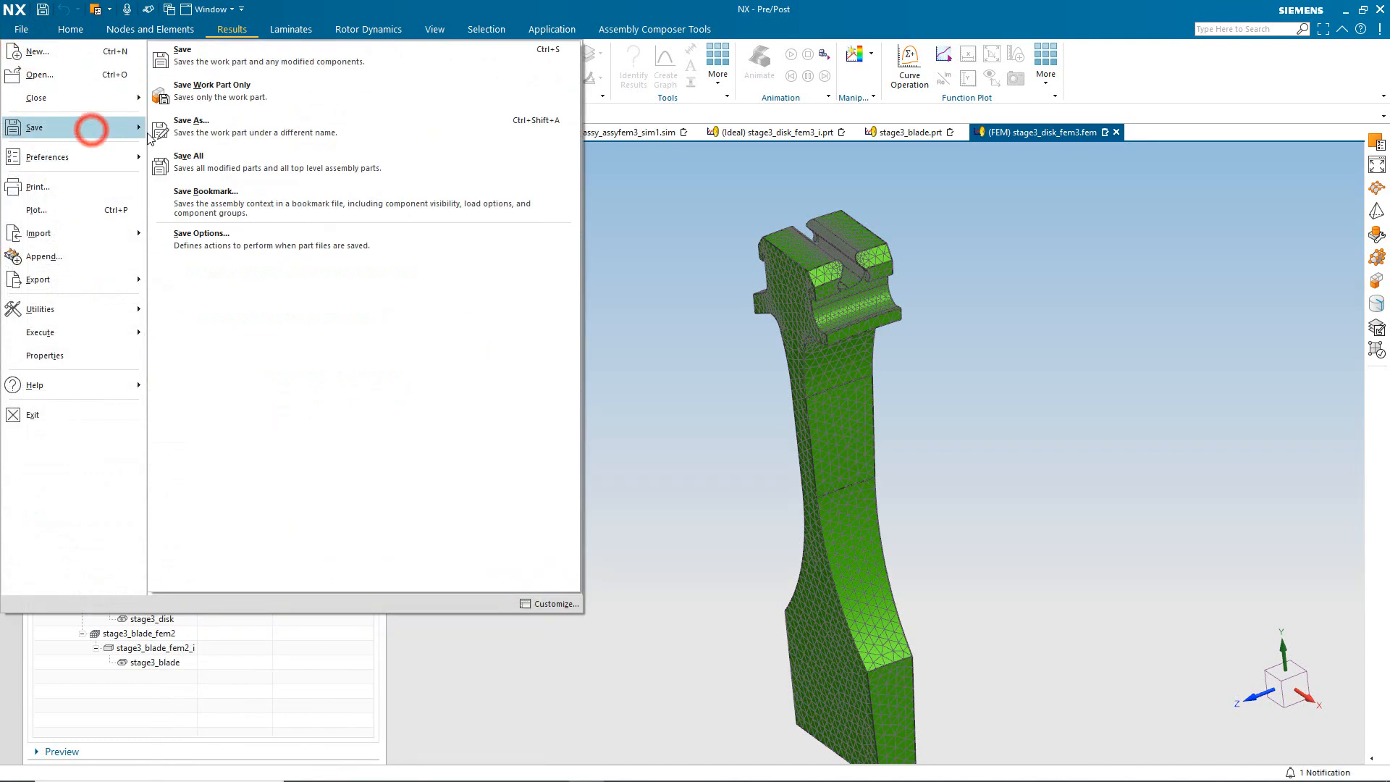
left_click(192, 131)
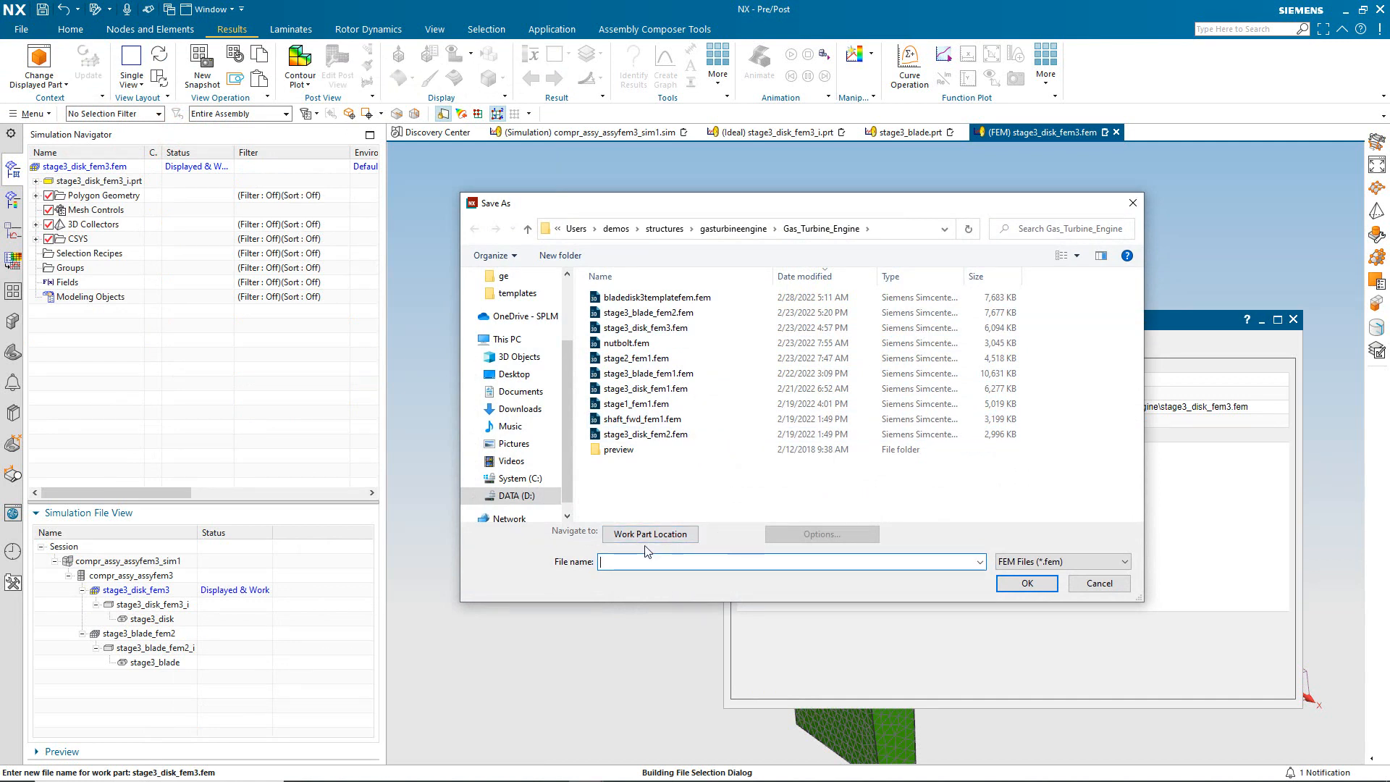
type("stage3")
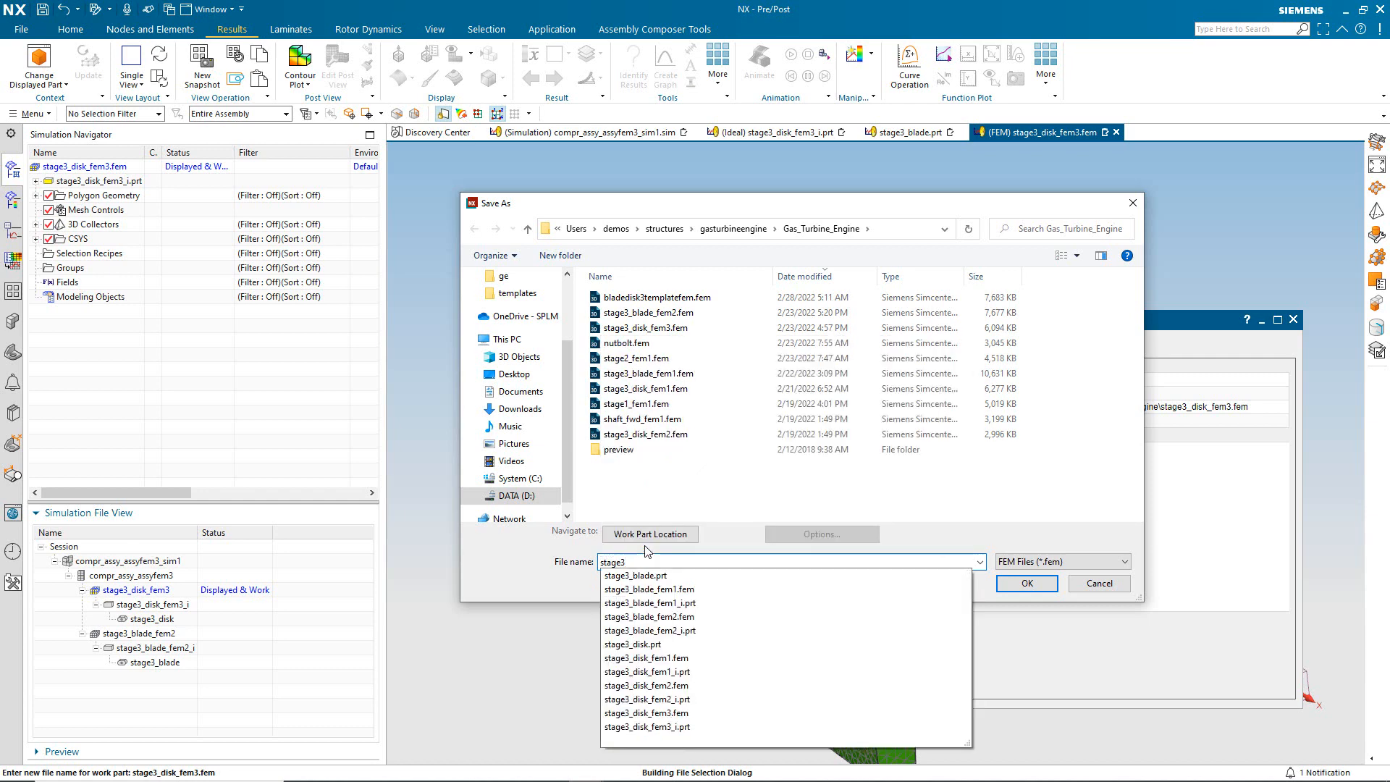
type("diskbladetemplatefem")
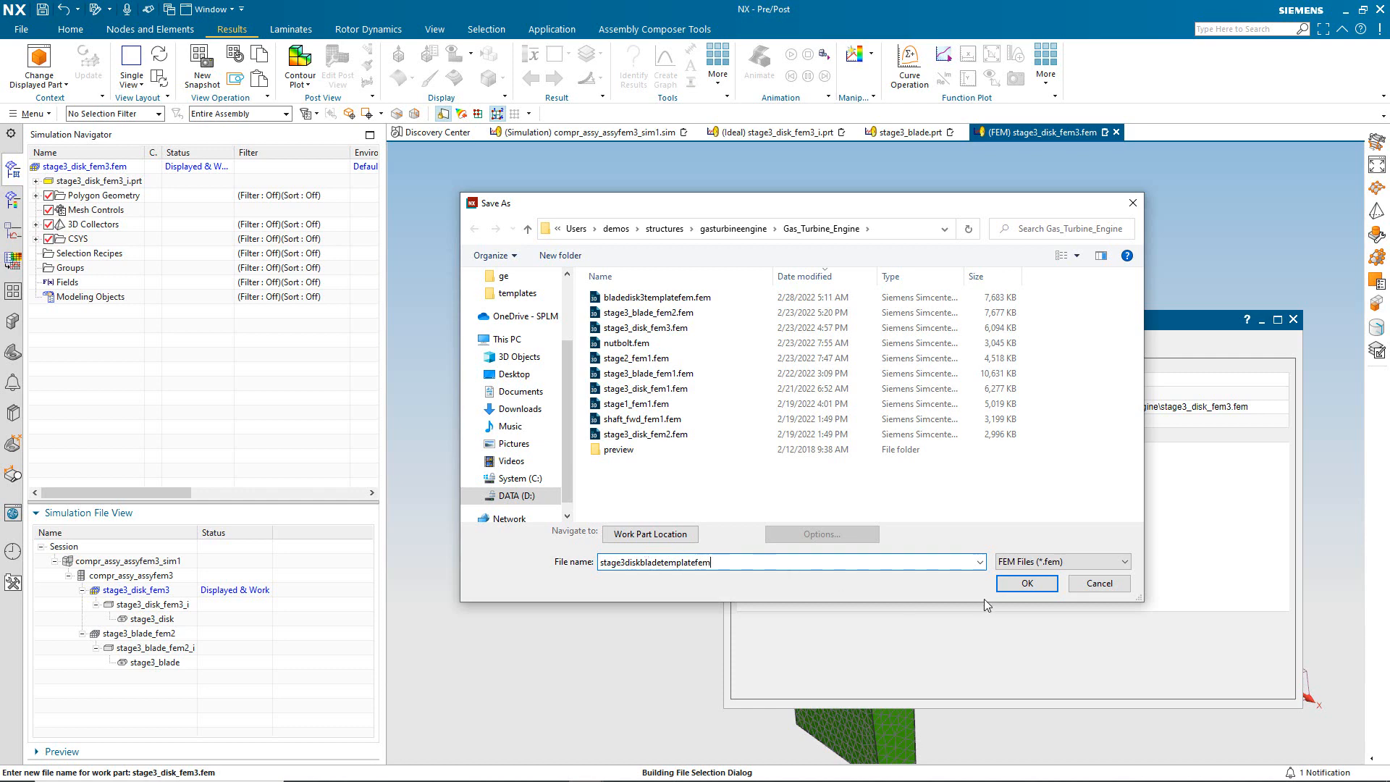
left_click(1027, 583)
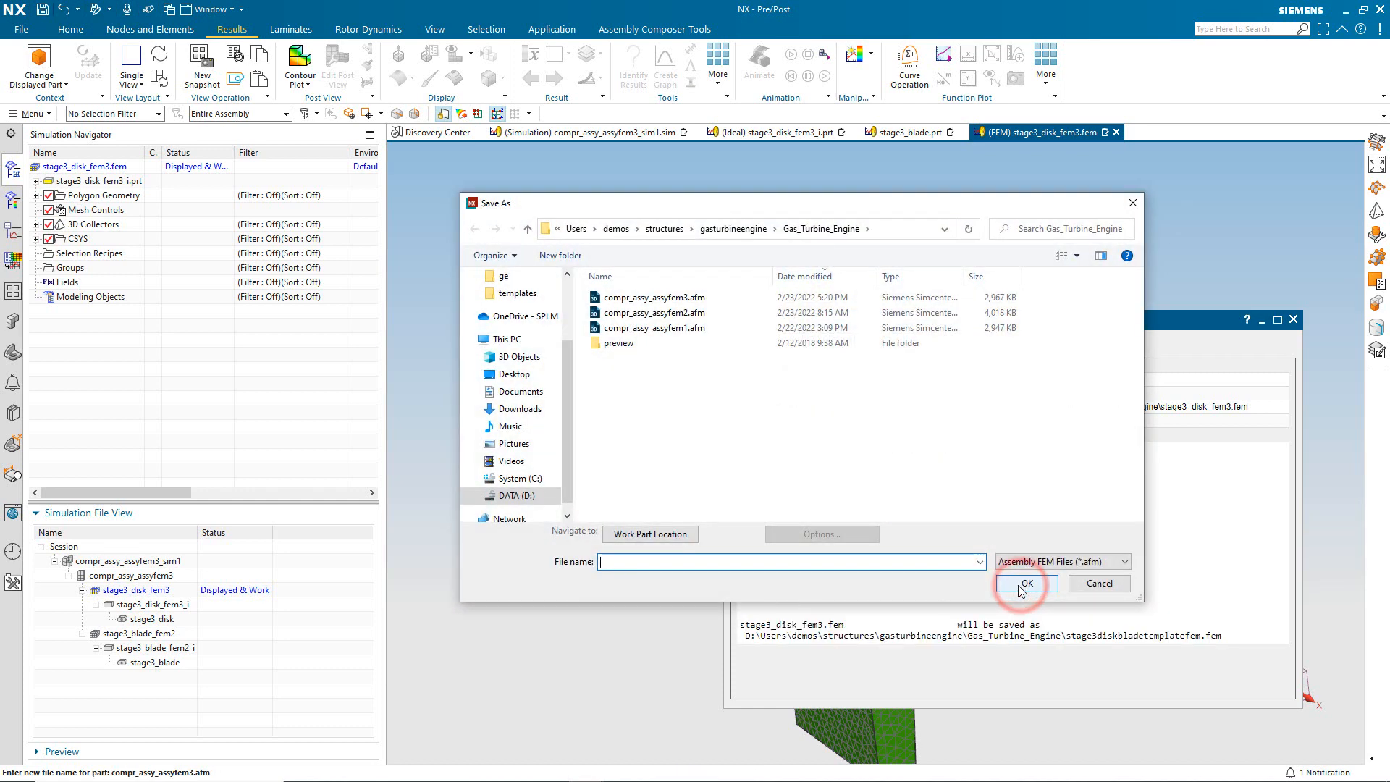
Name the parent assembly FEM's copy compr_assy_assyfem3t.afm for the same save operation.
left_click(634, 297)
double_click(684, 563)
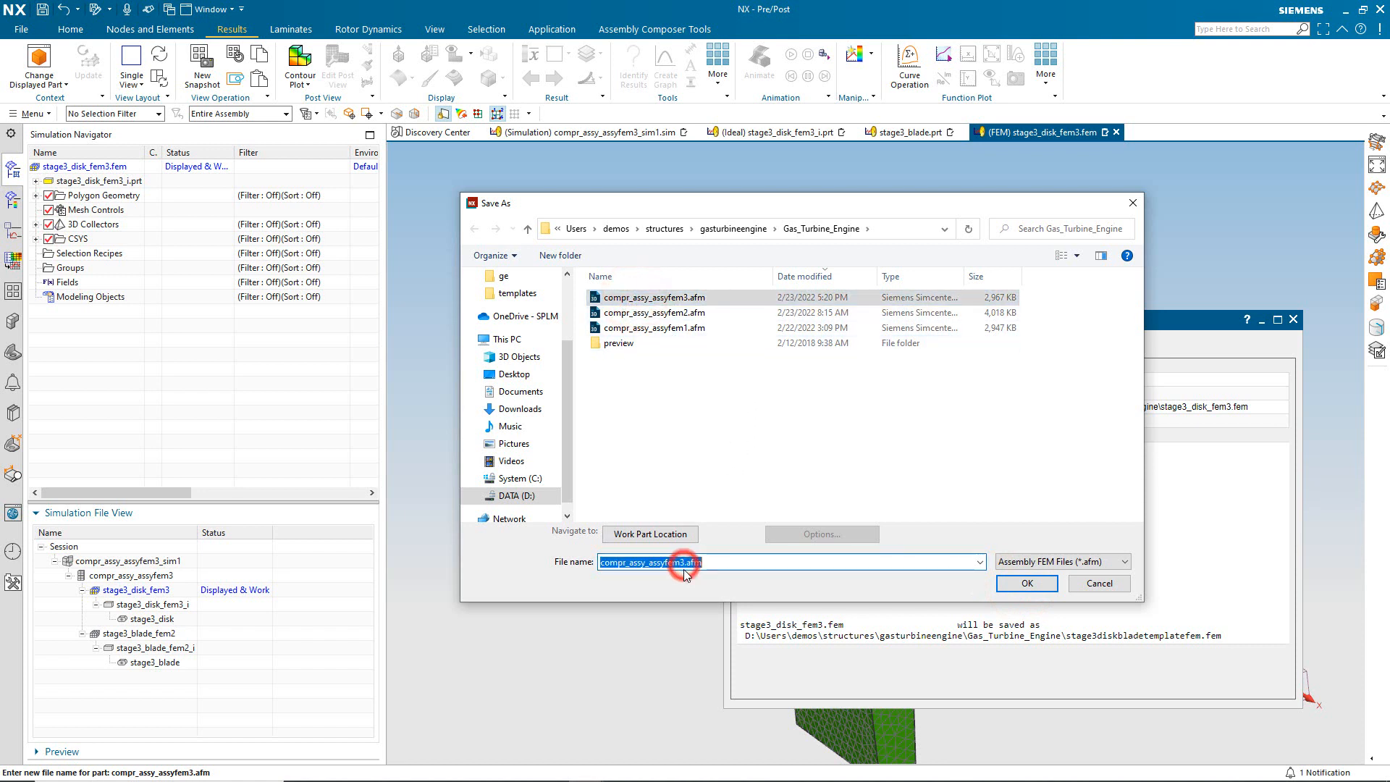
left_click(684, 562)
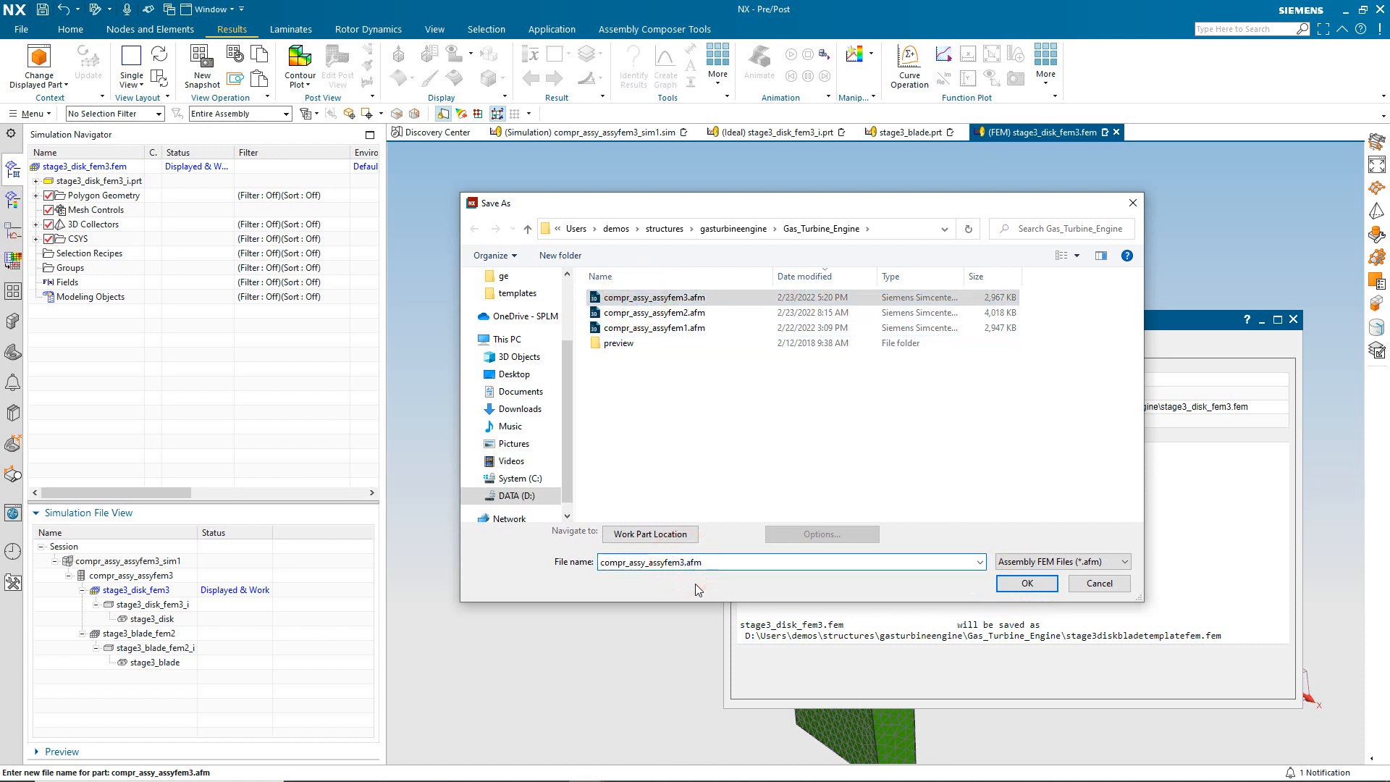
type("t")
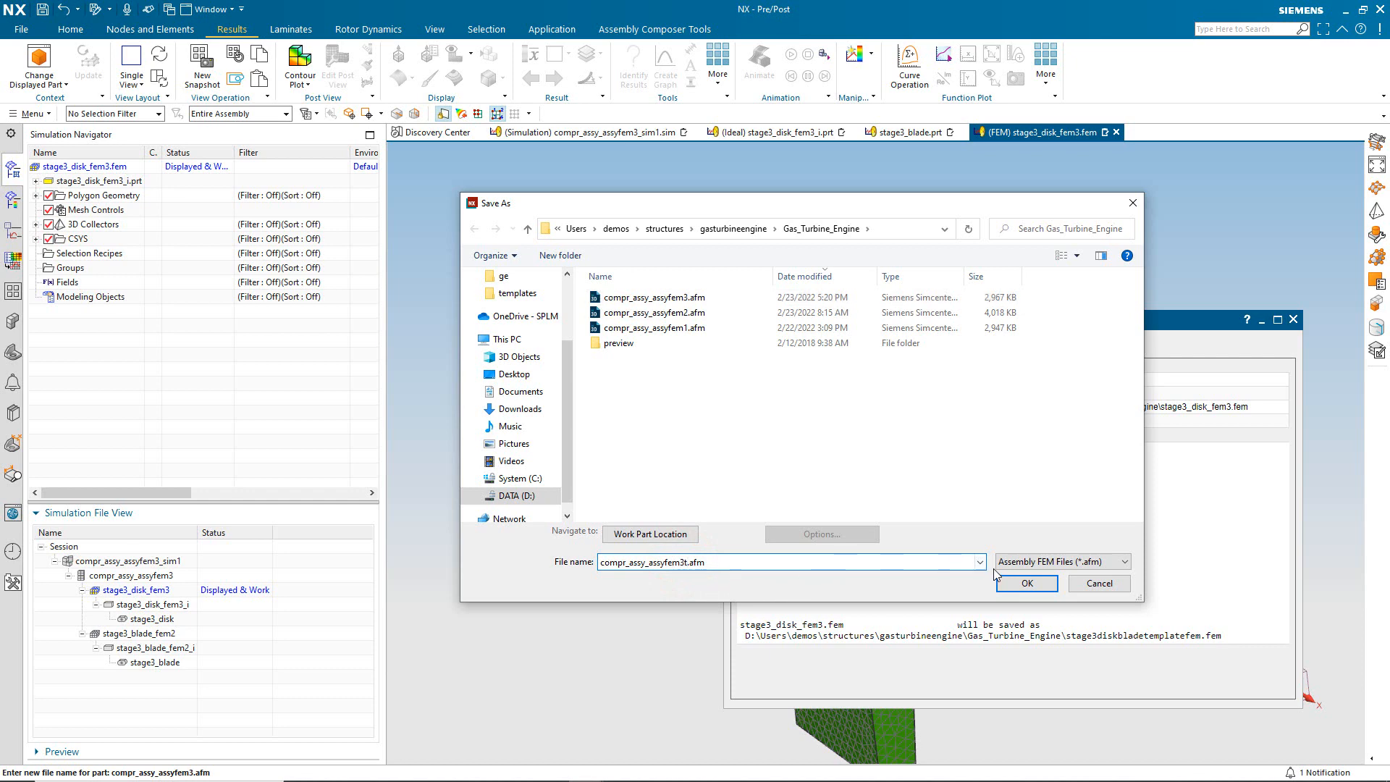
left_click(1024, 584)
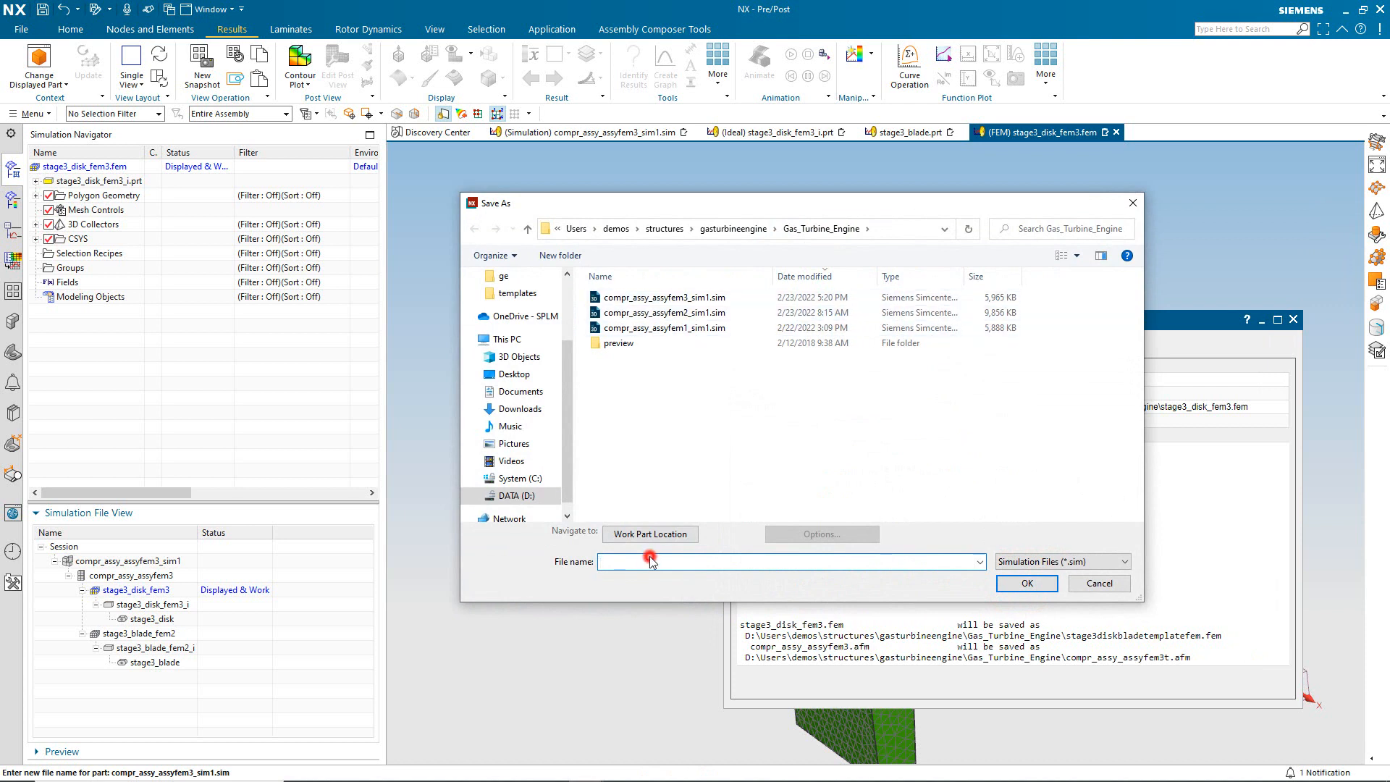
Name the simulation's copy stage3diskbladetemplatesim, complete the Save As for all files and dismiss the report.
type("stage")
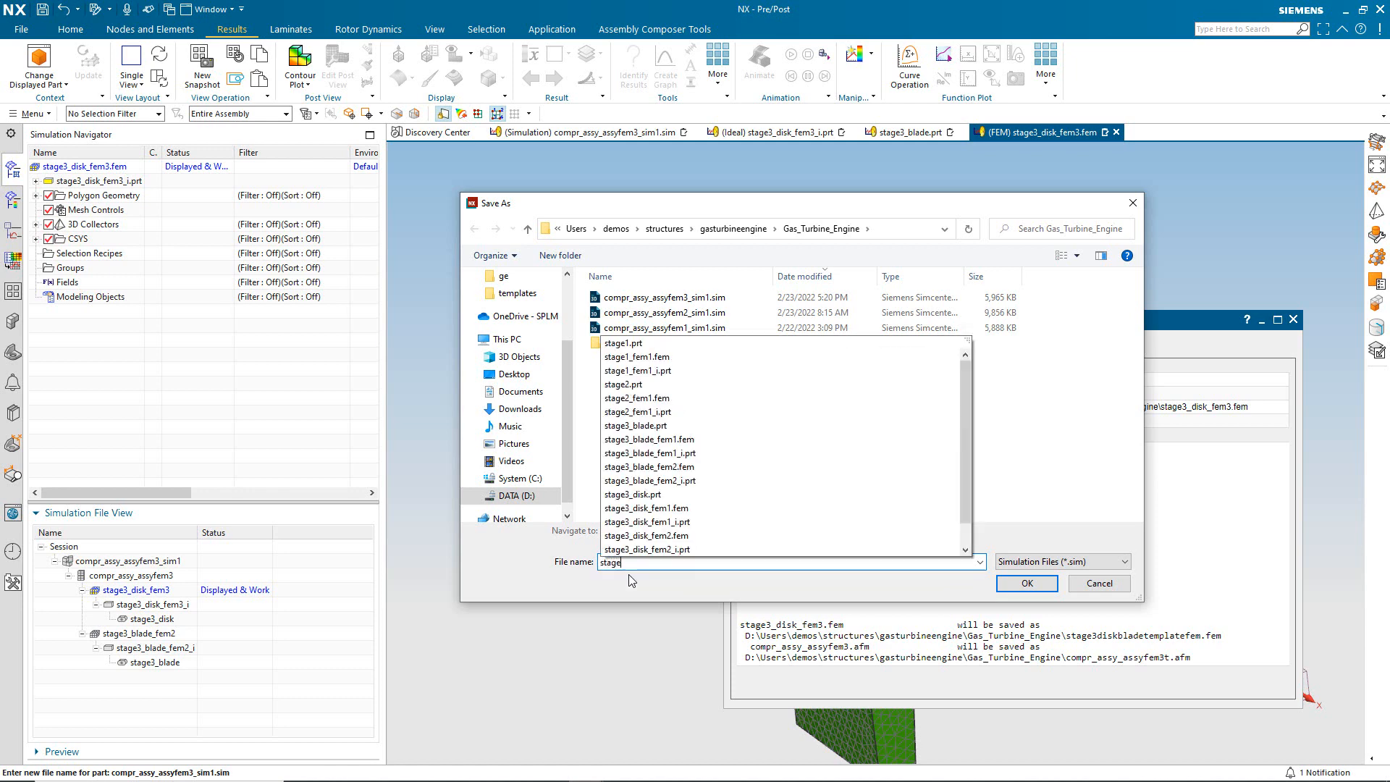
type("3disk")
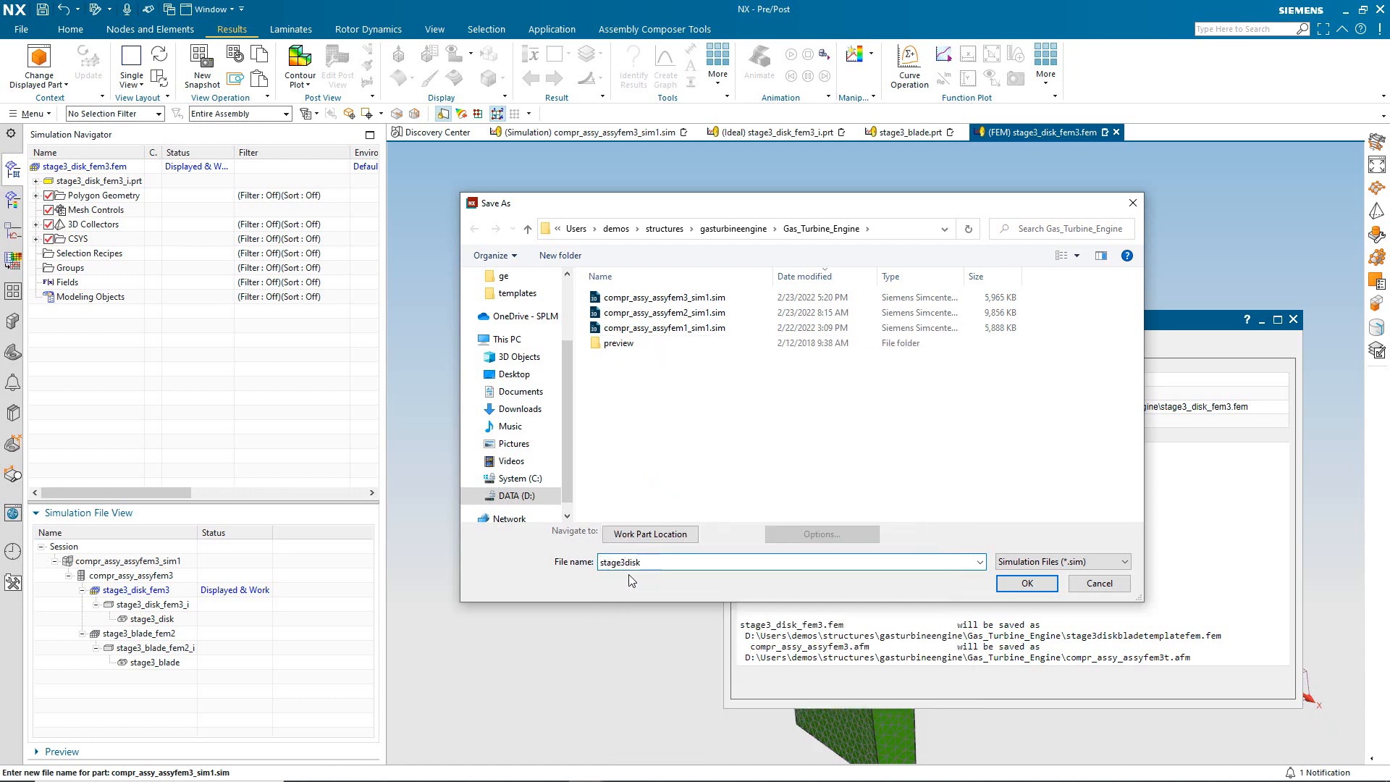
type("bladetemplatesim")
left_click(1027, 583)
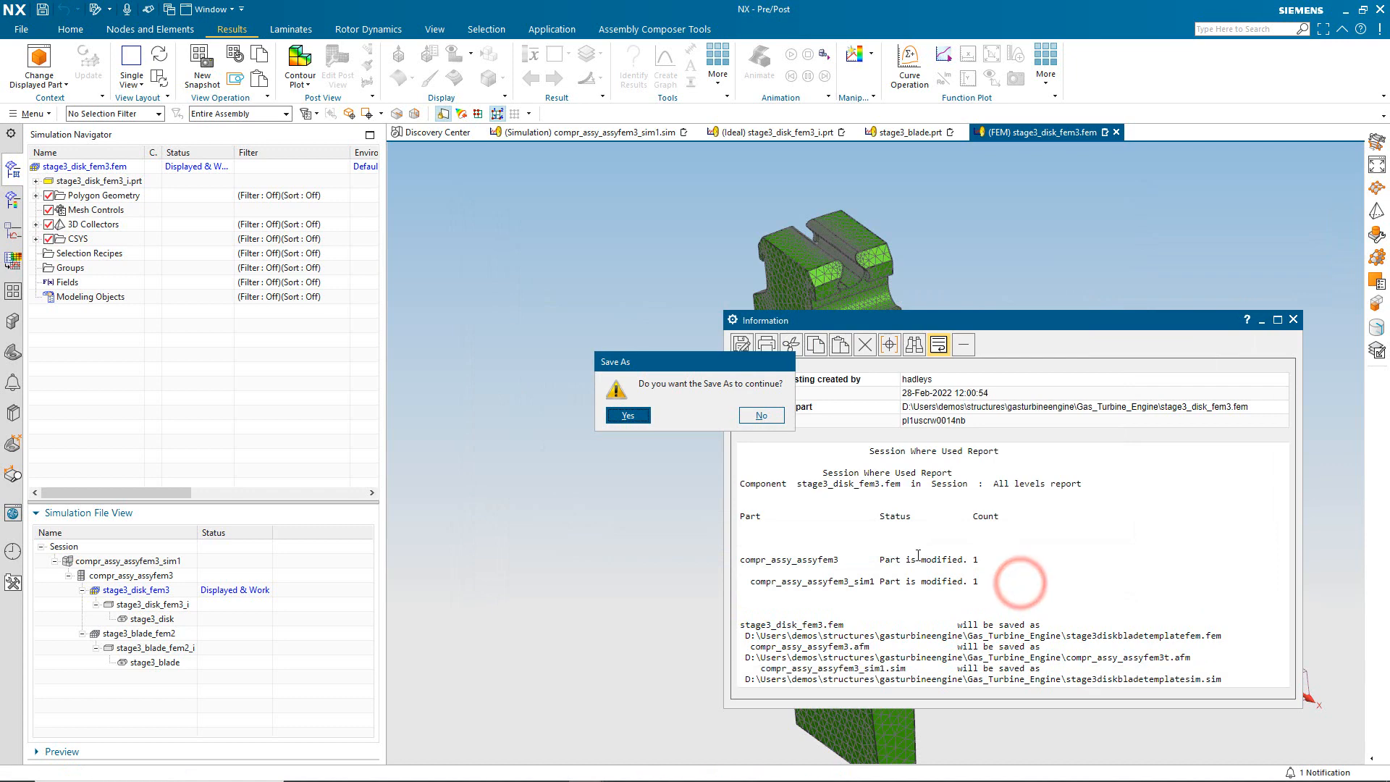
left_click(641, 416)
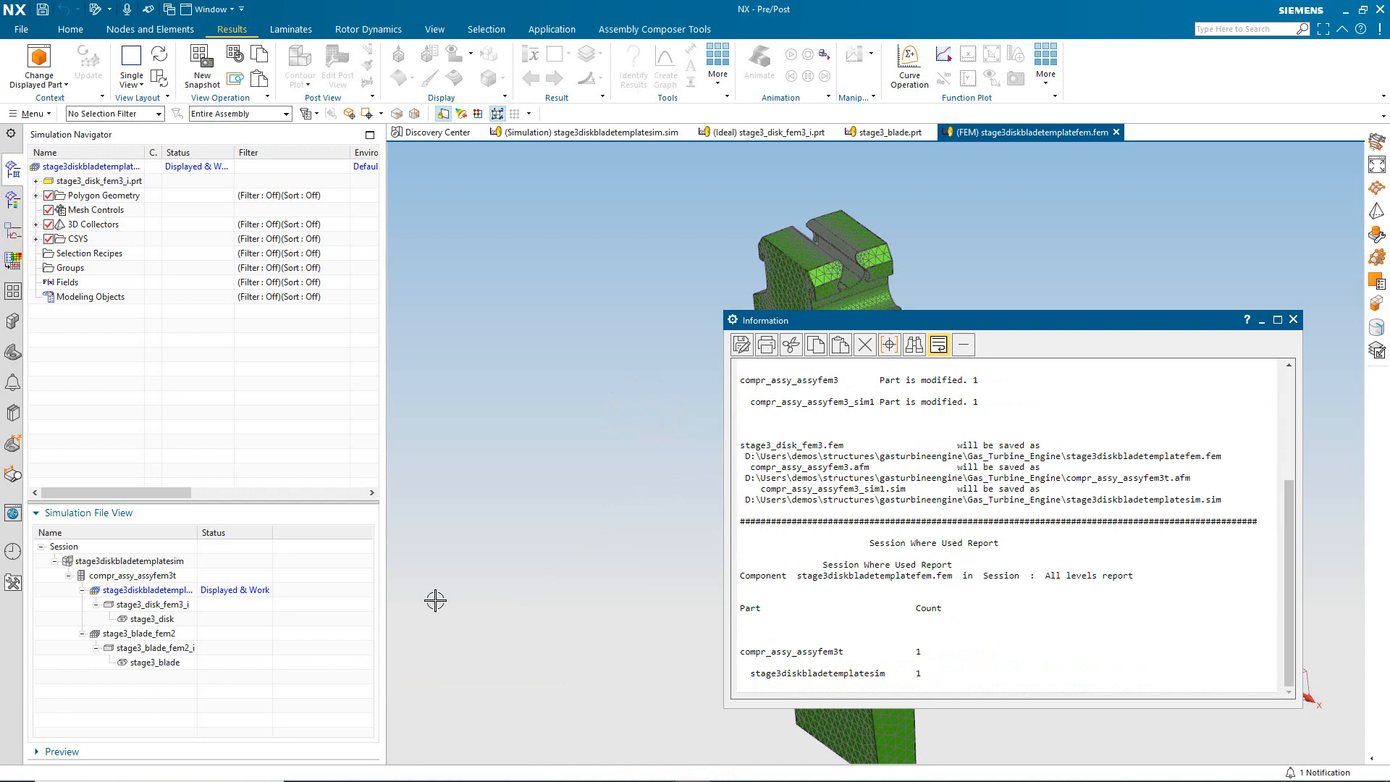
left_click(1294, 320)
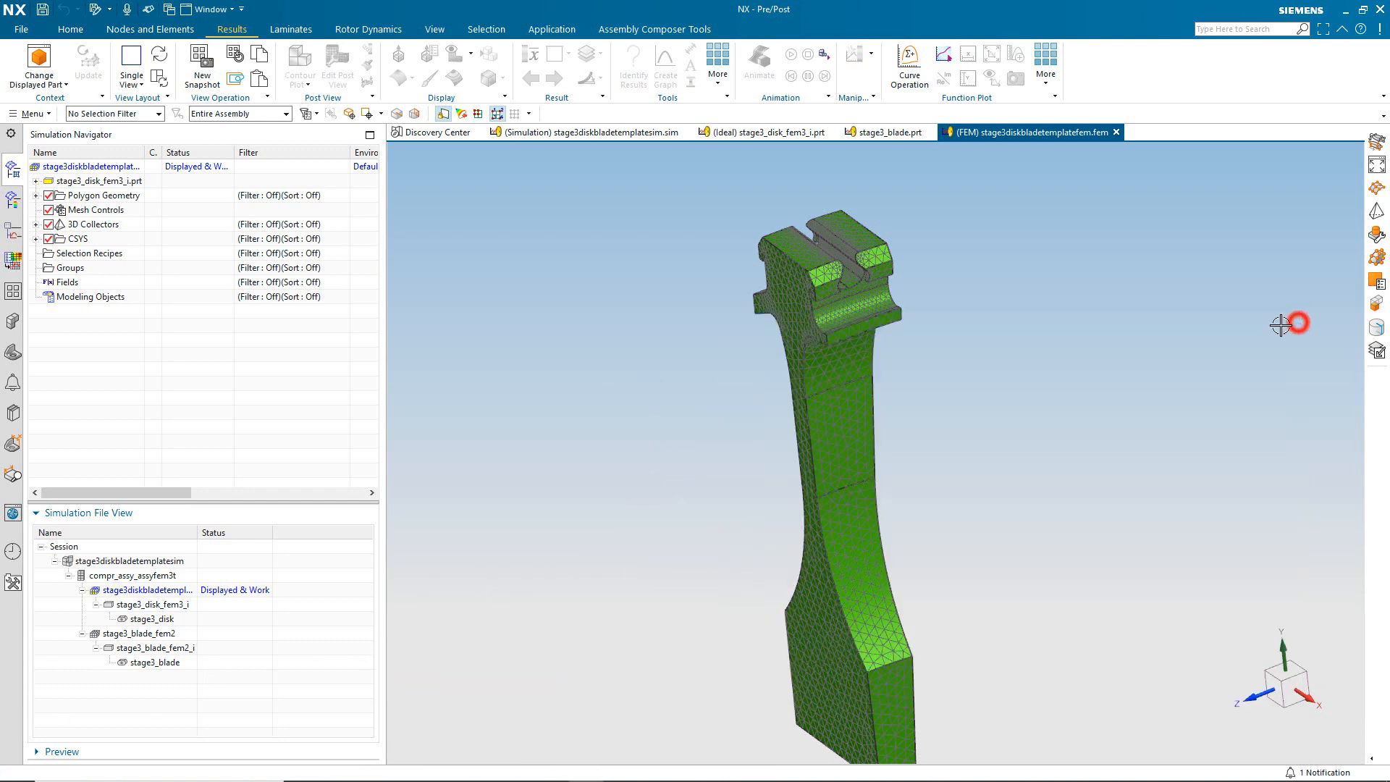
Review the settings of the disk's 3D tetrahedral mesh in the Polygon Body collector and delete that mesh.
left_click(36, 224)
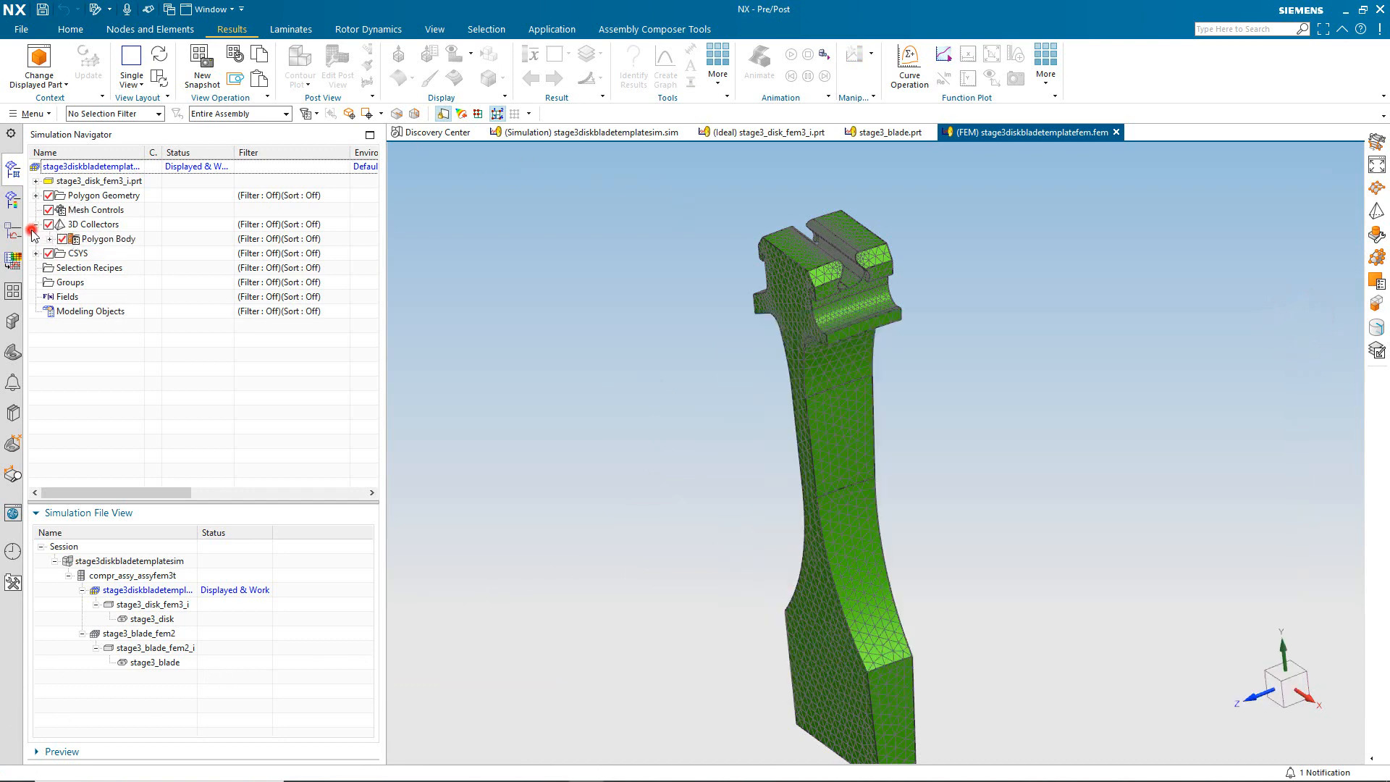
left_click(49, 239)
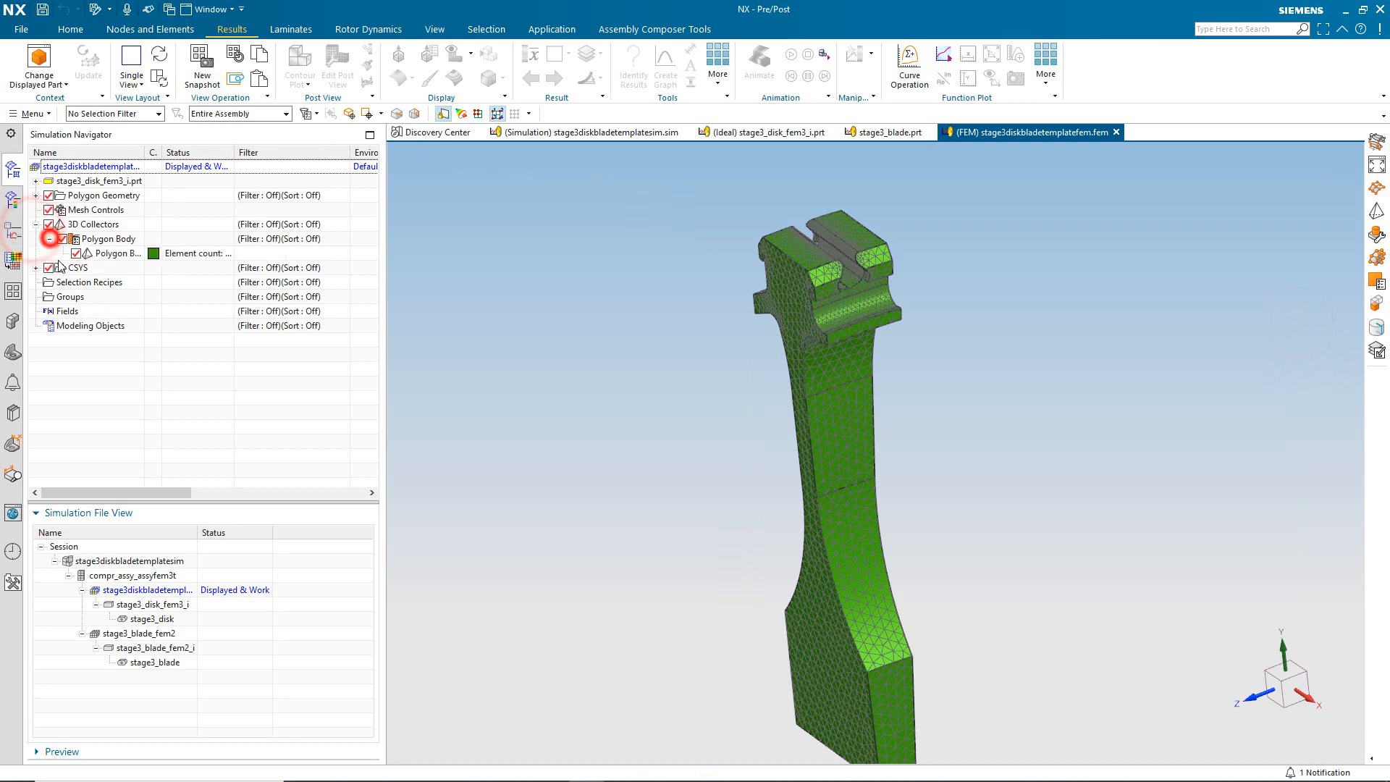
double_click(118, 254)
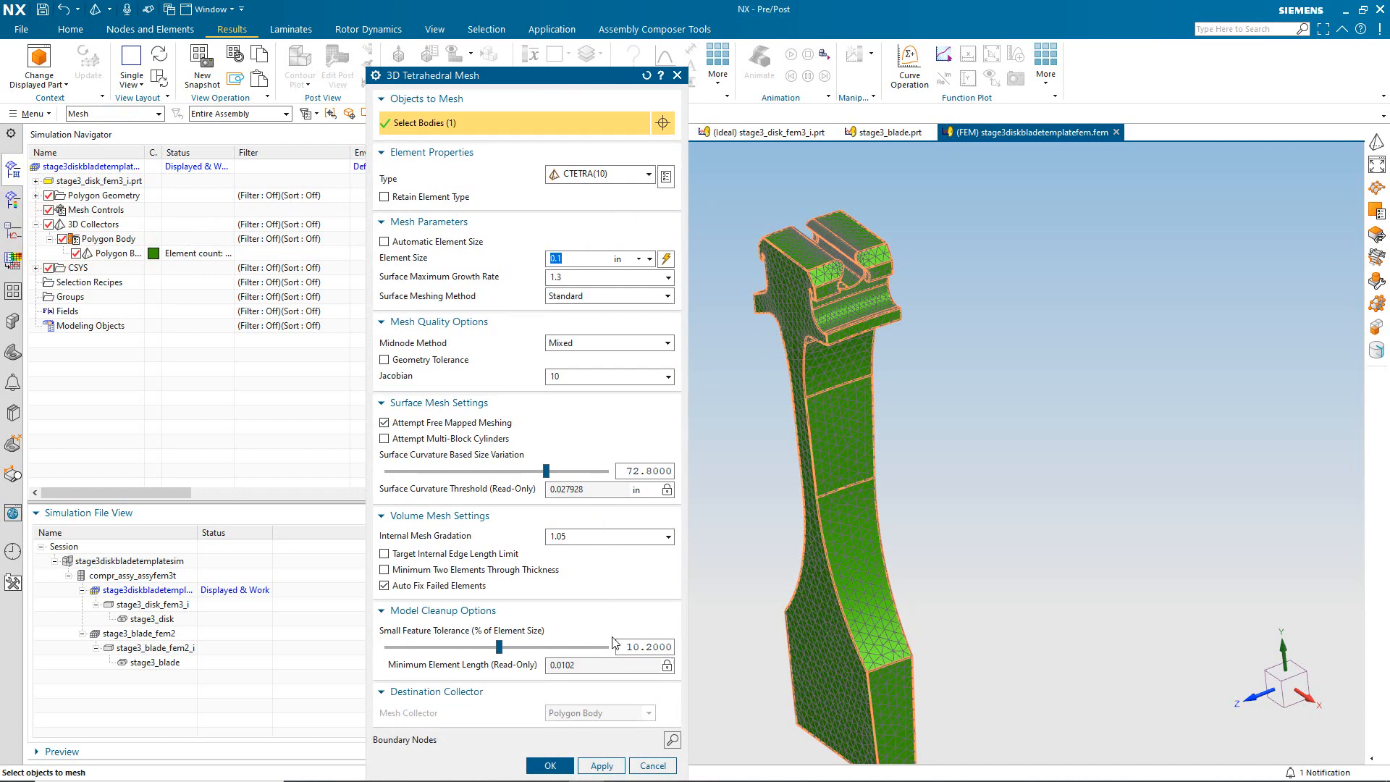
left_click(649, 763)
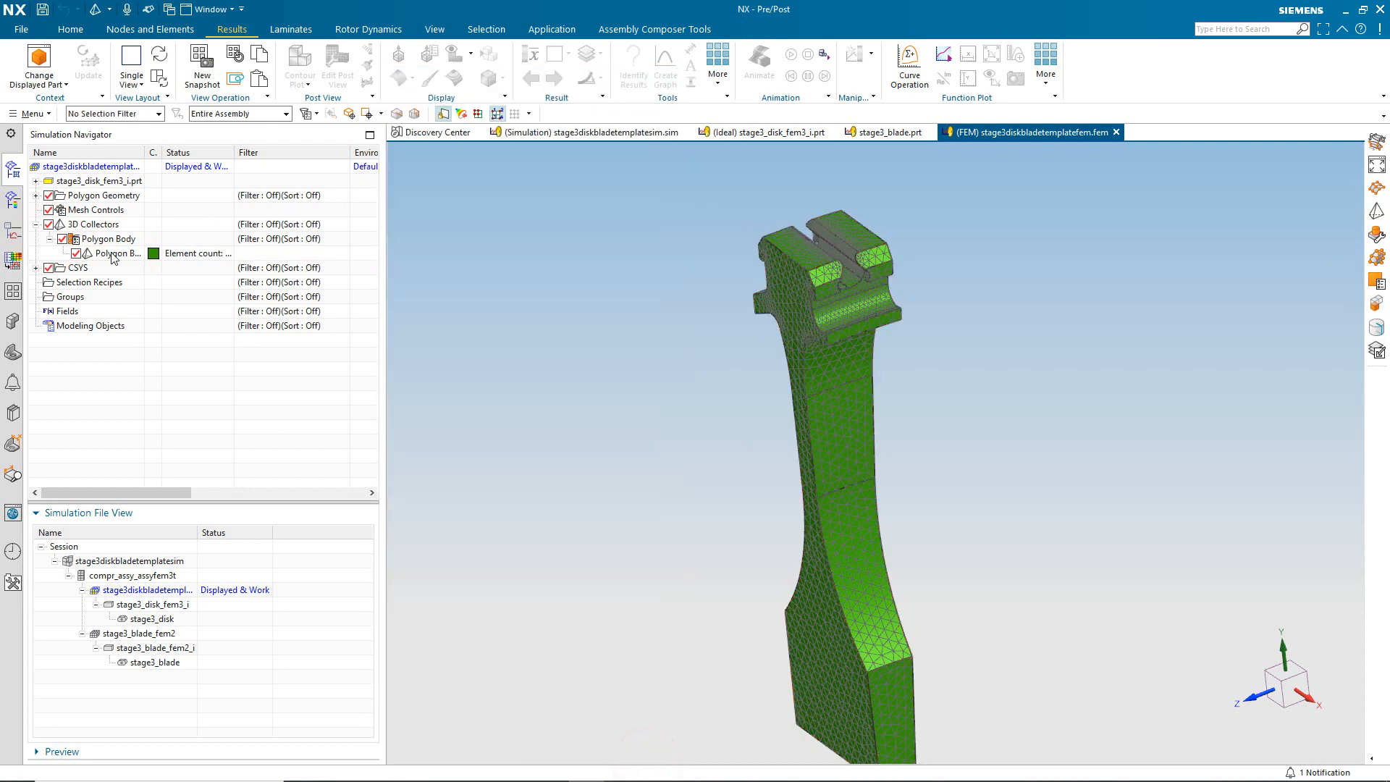
right_click(110, 253)
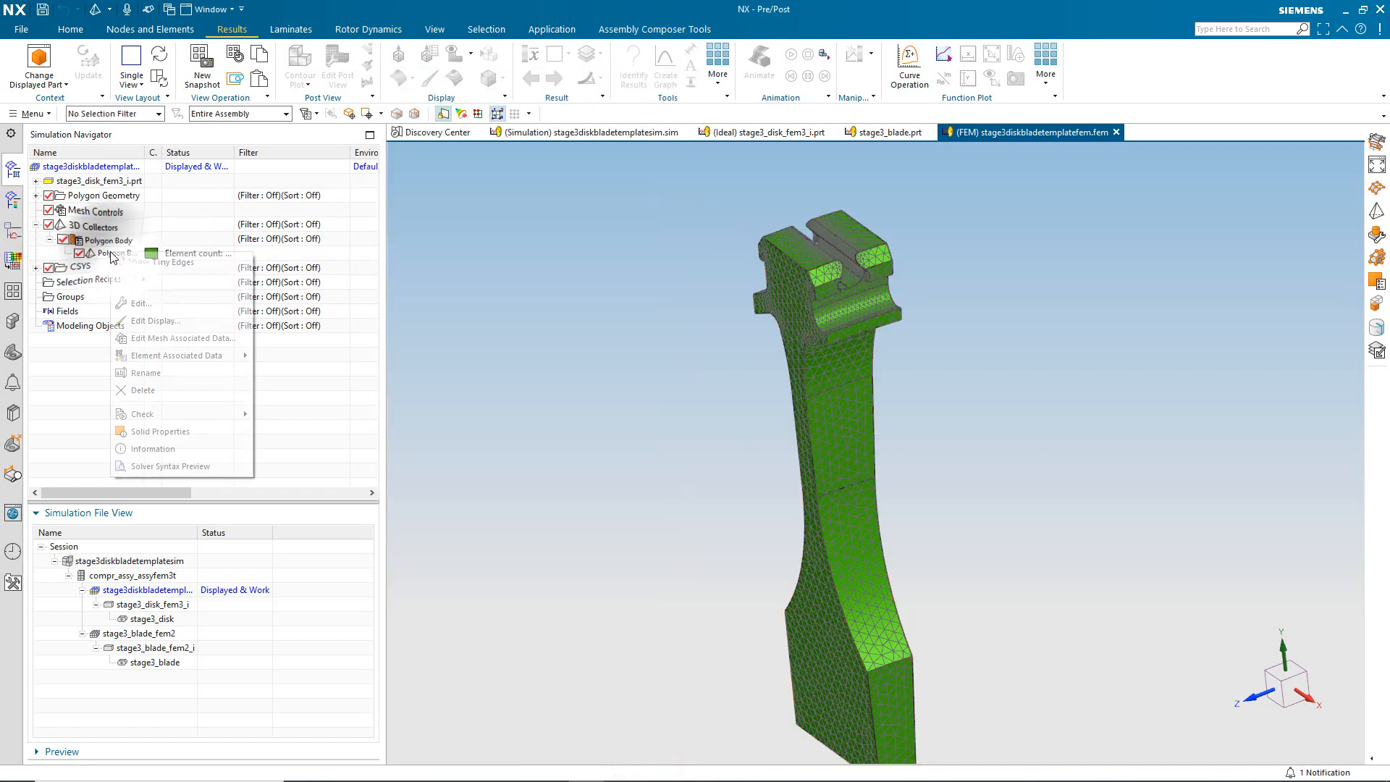
left_click(160, 381)
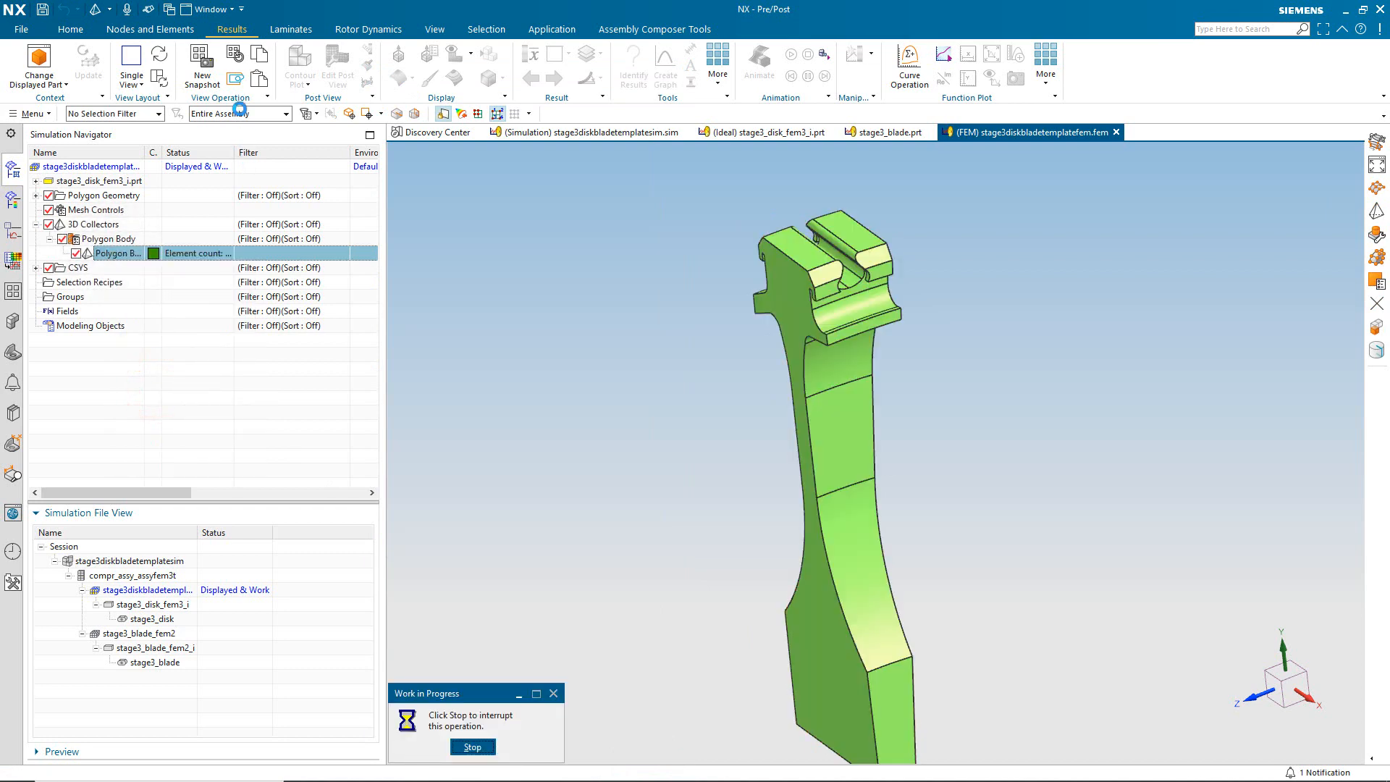
left_click(70, 29)
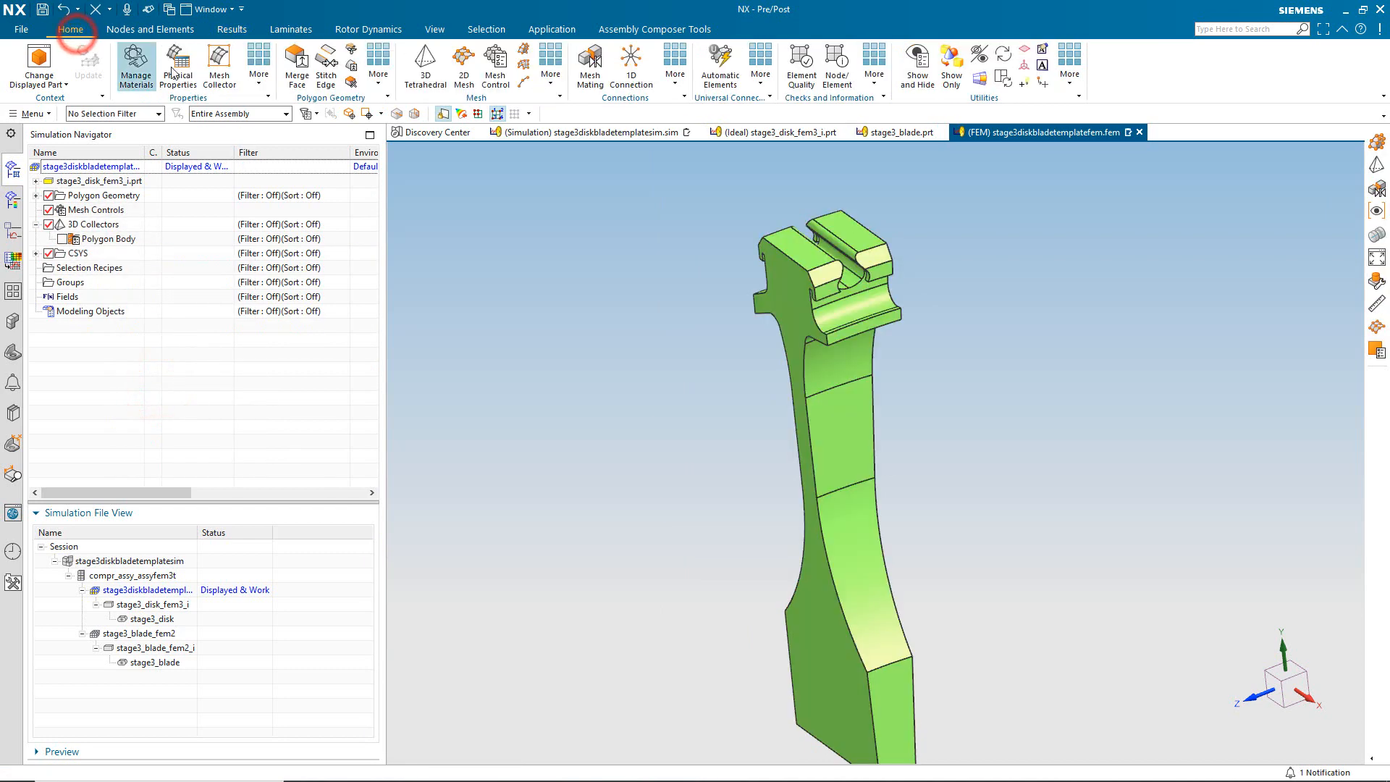
left_click(425, 73)
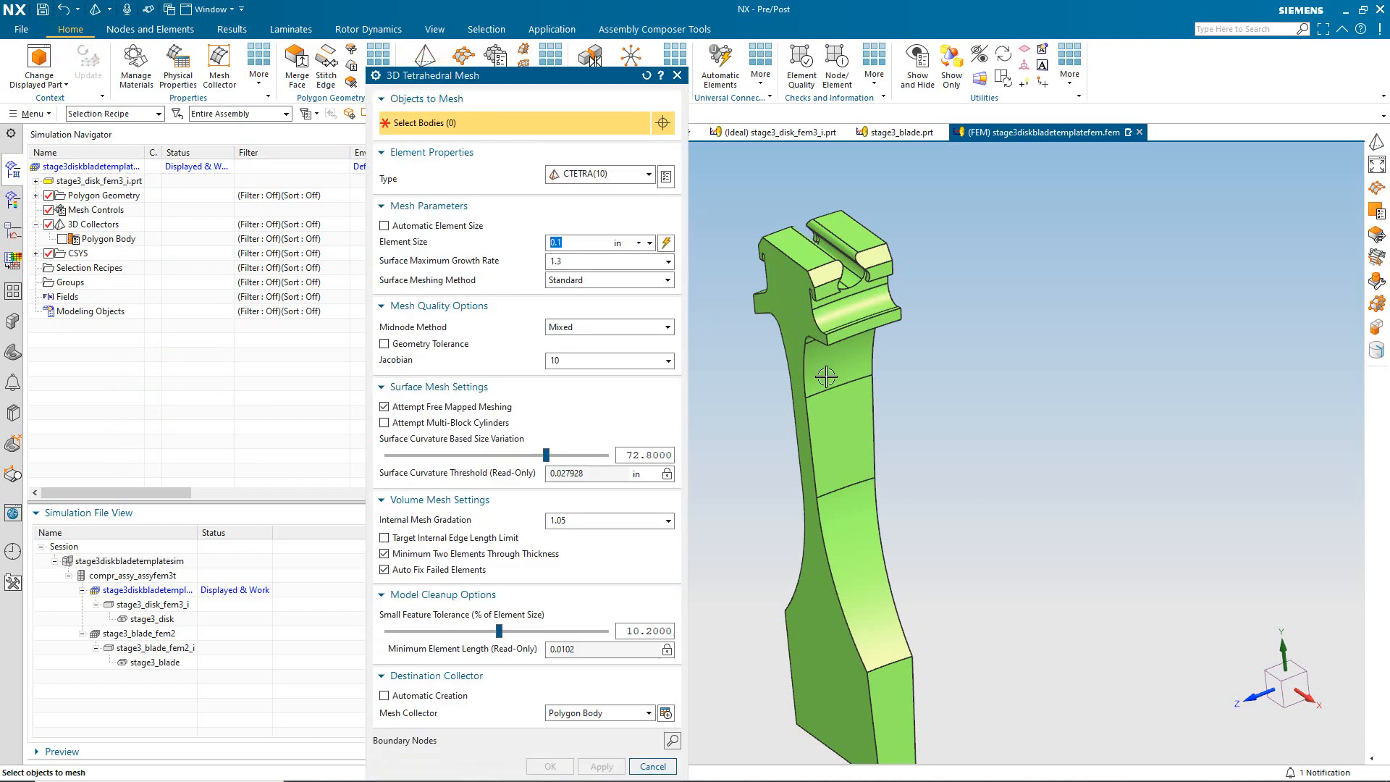
left_click(125, 115)
left_click(124, 114)
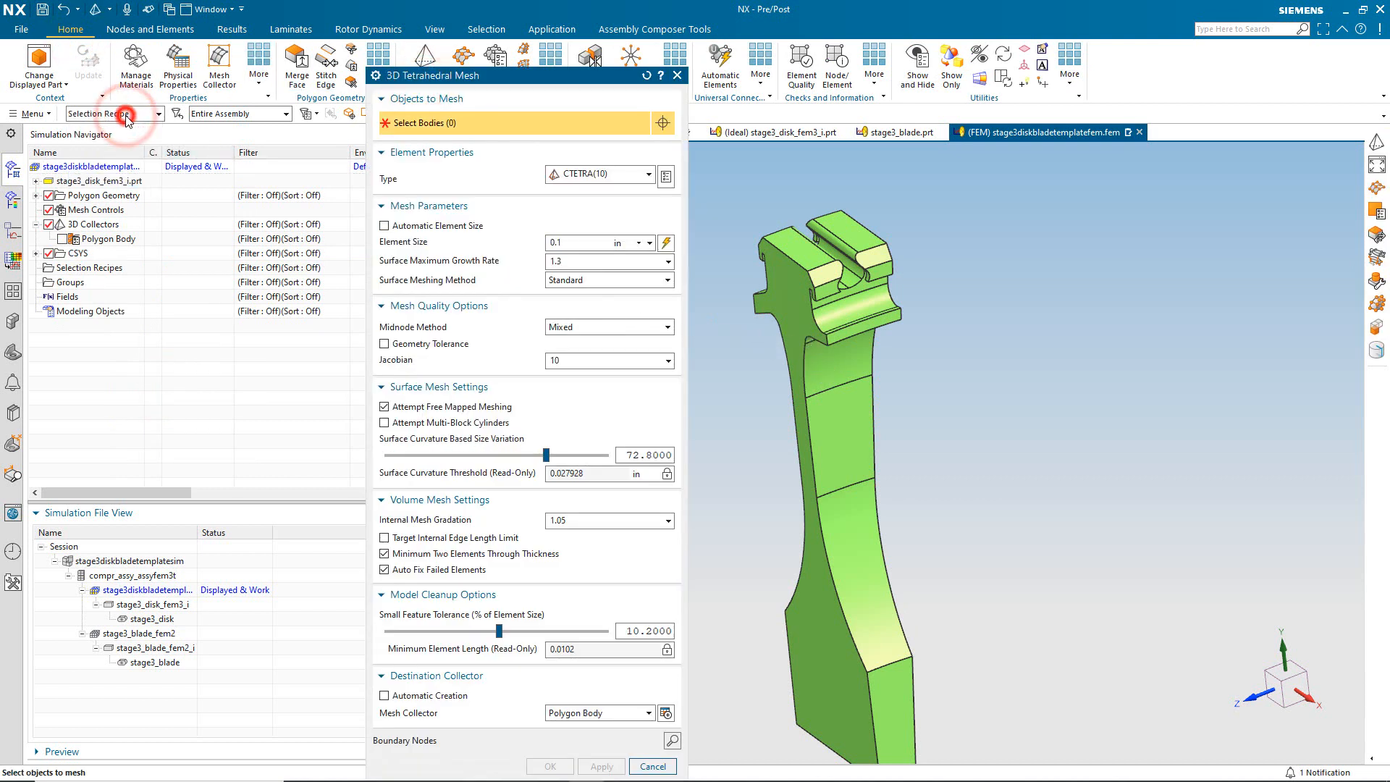
left_click(652, 766)
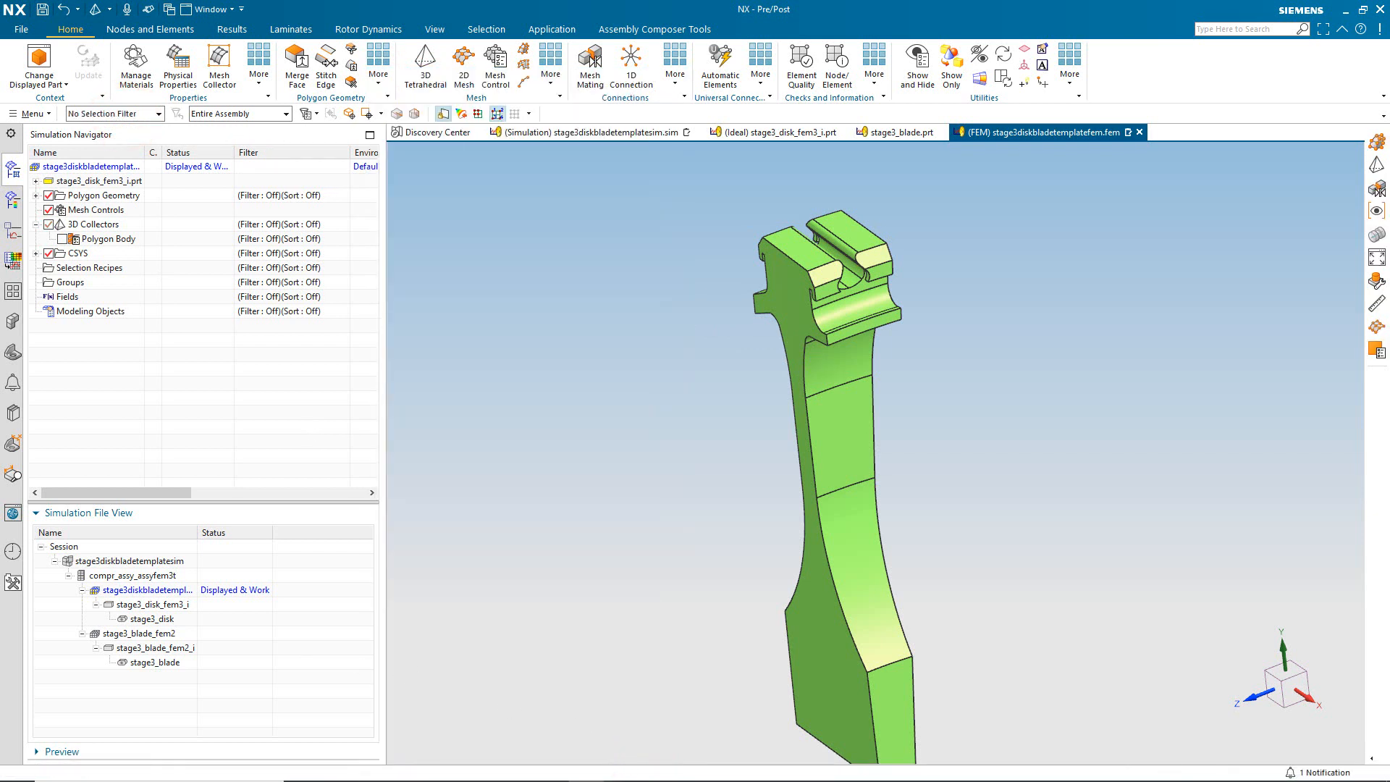
Start a new attribute-based selection recipe named disk3, with Entire Model as input filter and polygon bodies as entity type.
right_click(92, 270)
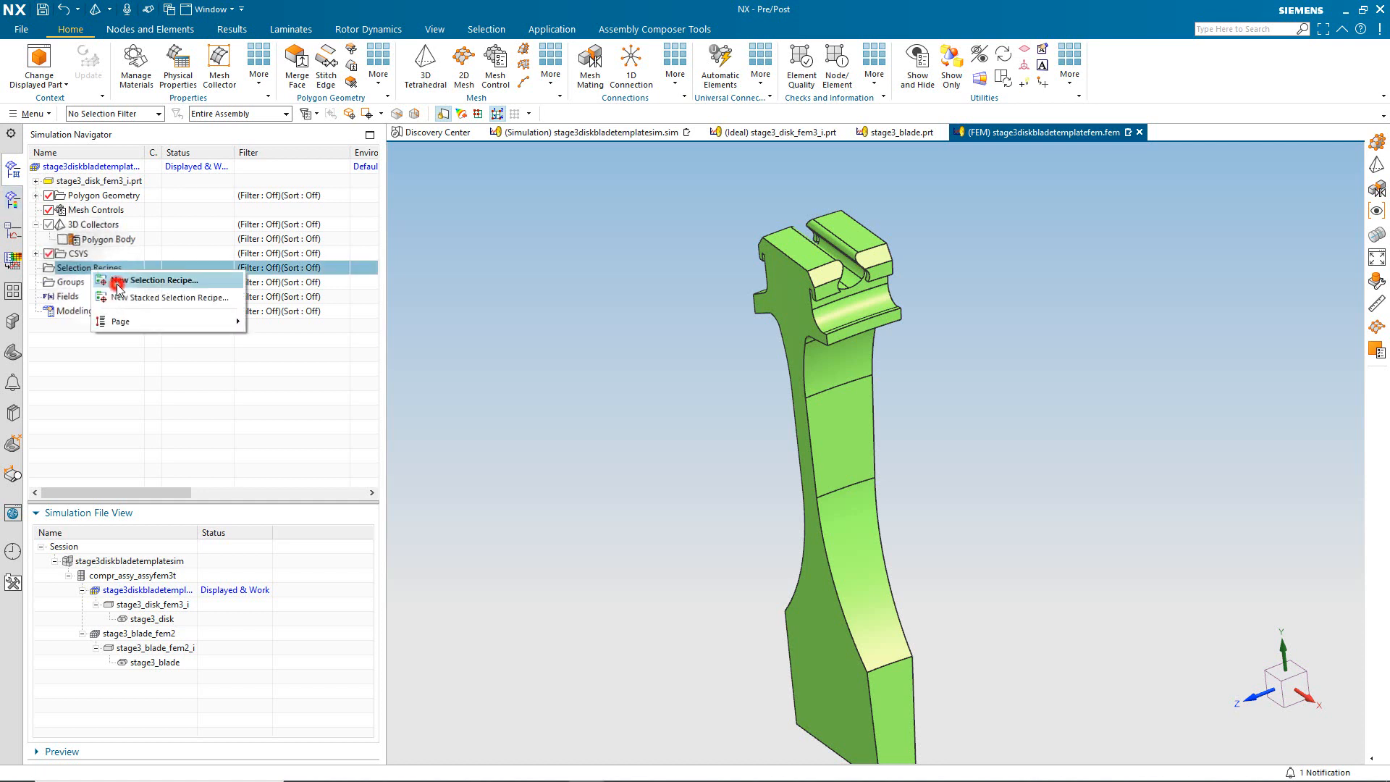
left_click(116, 282)
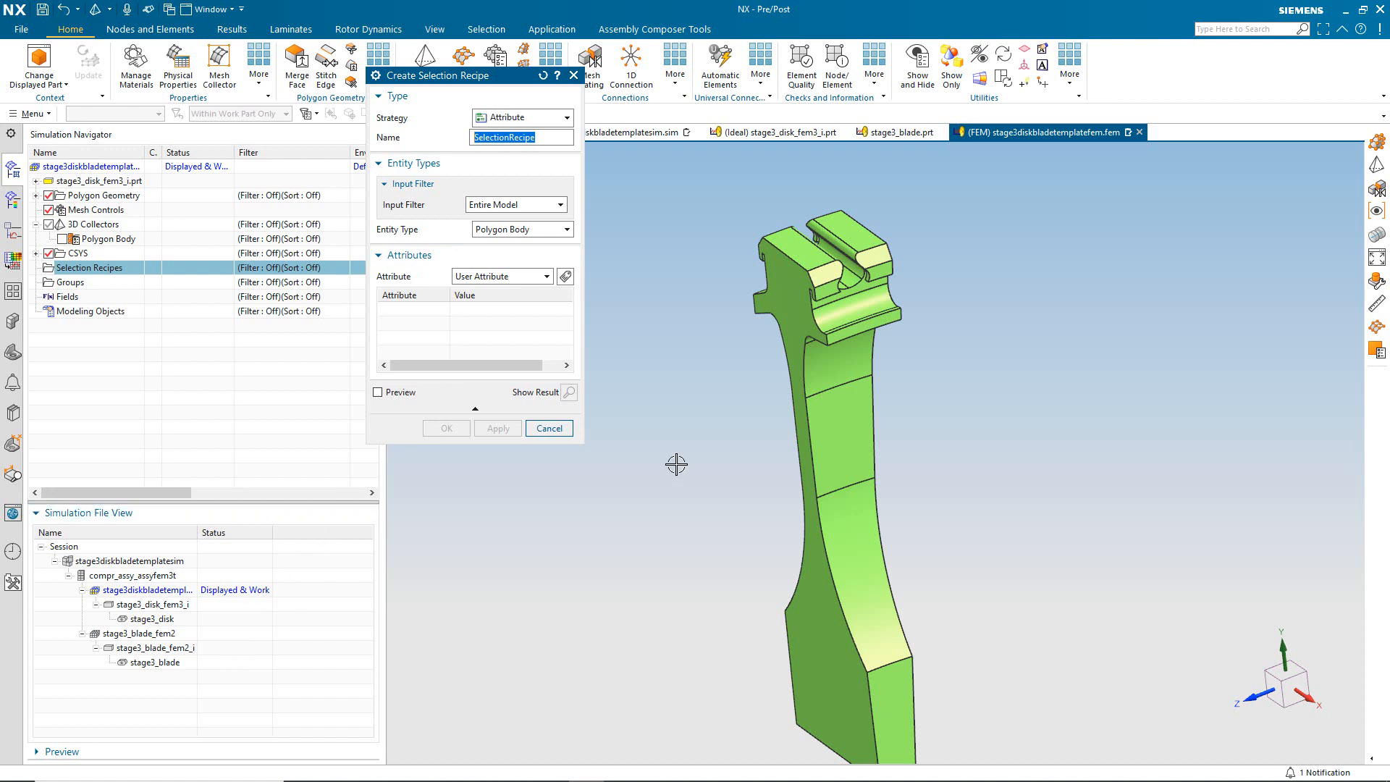
type("disk3")
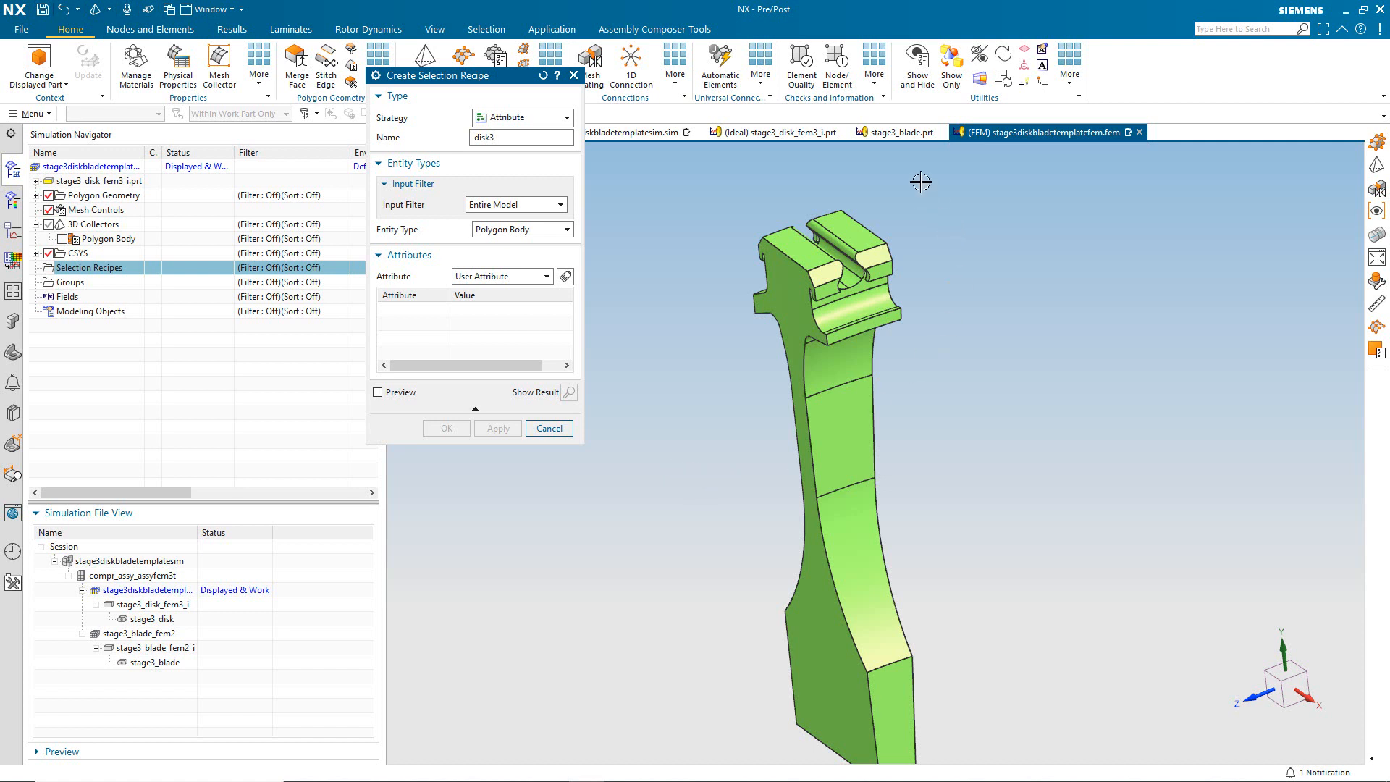
left_click(560, 204)
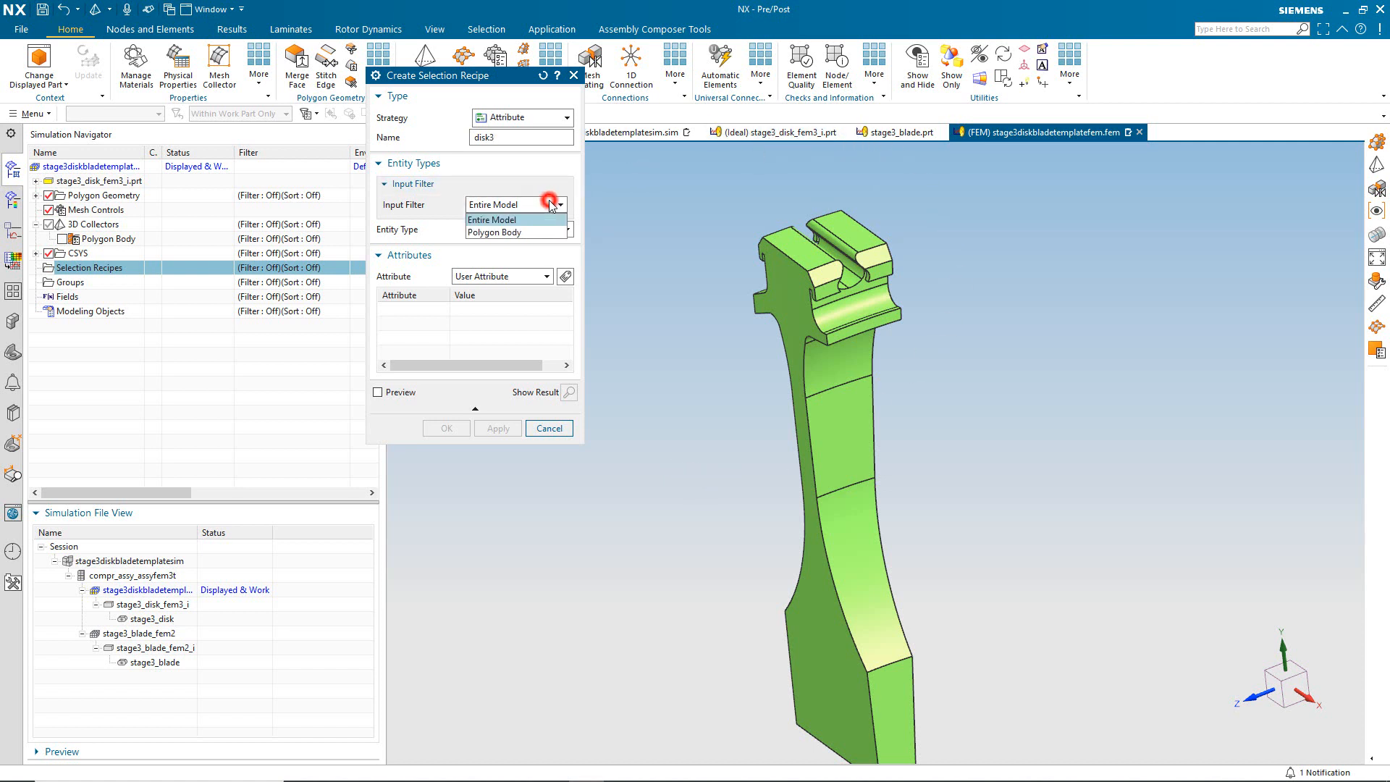
left_click(551, 216)
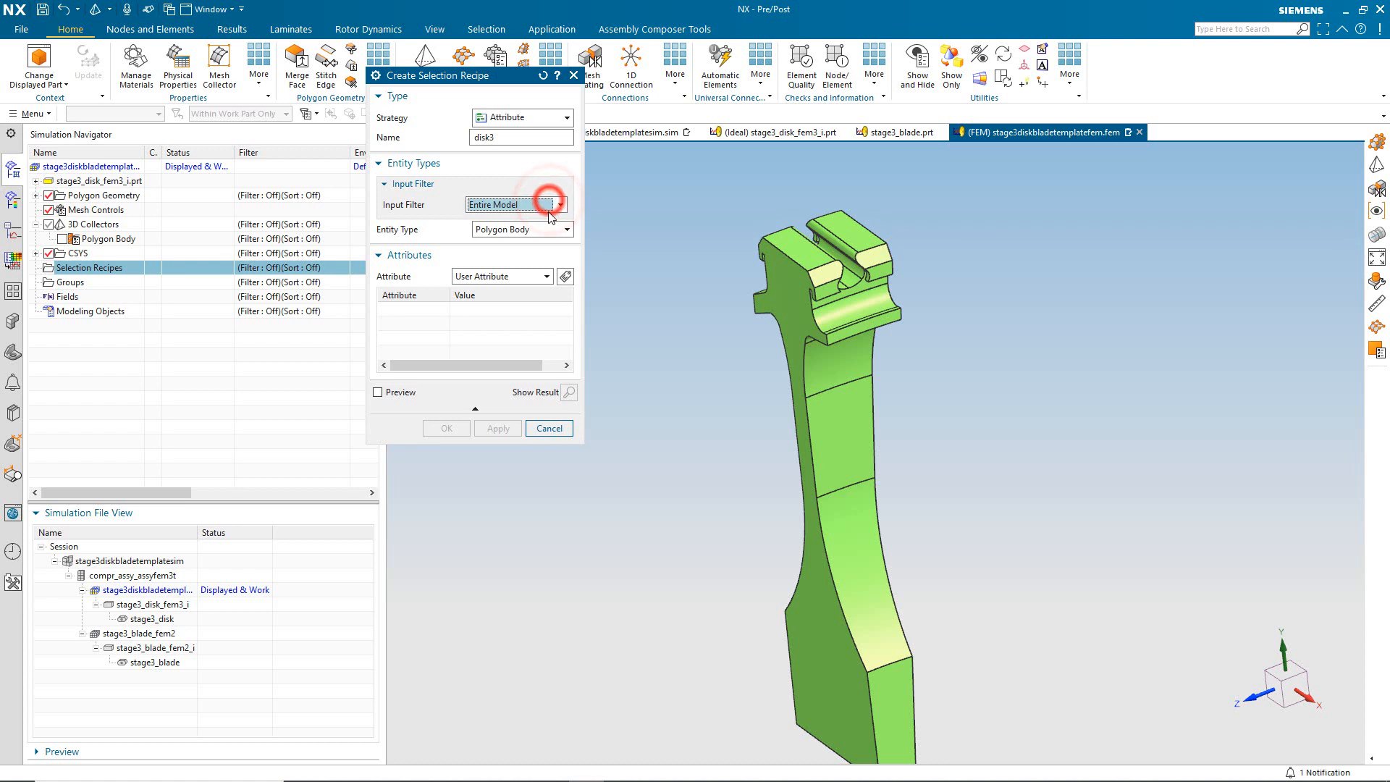
Add a string user attribute criterion titled disk with single value 3 to the recipe and preview the matching body.
left_click(564, 276)
left_click(554, 402)
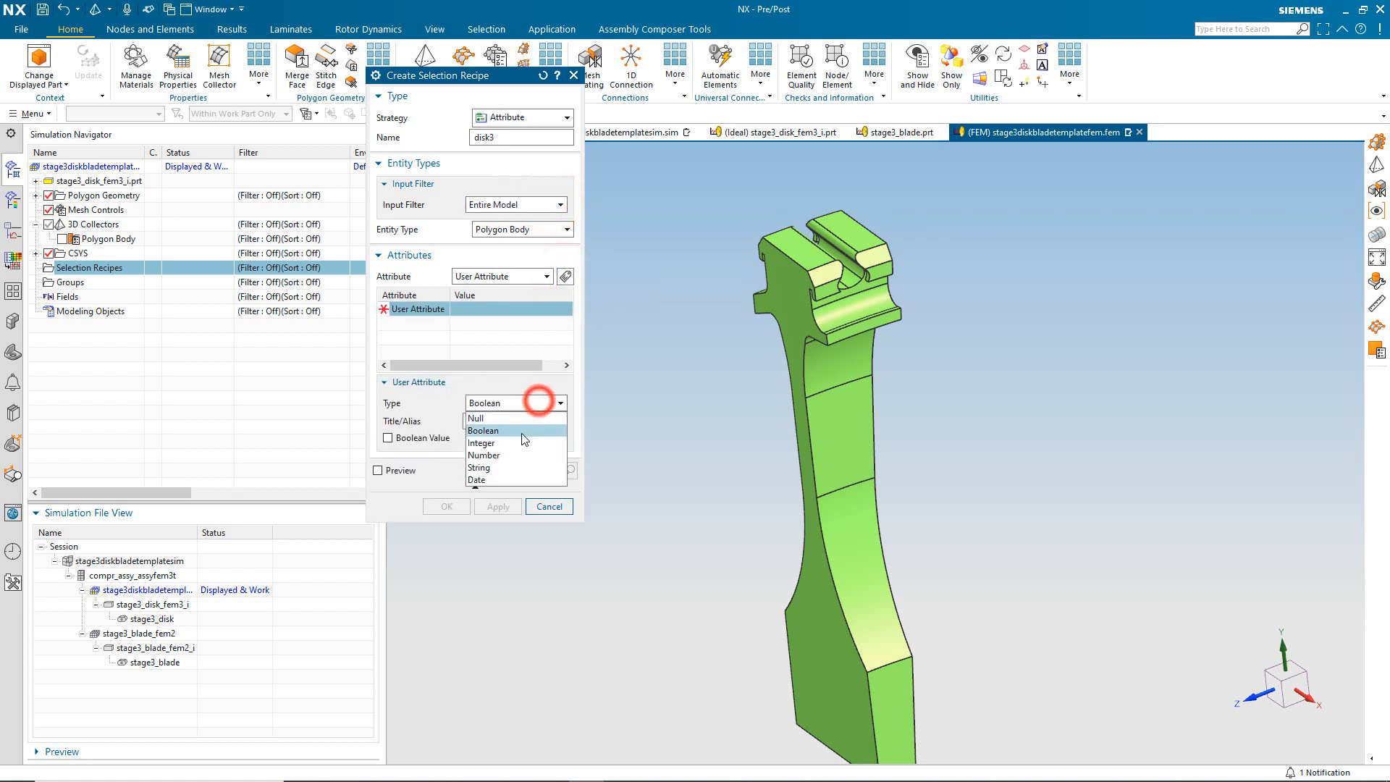
left_click(510, 453)
left_click(508, 422)
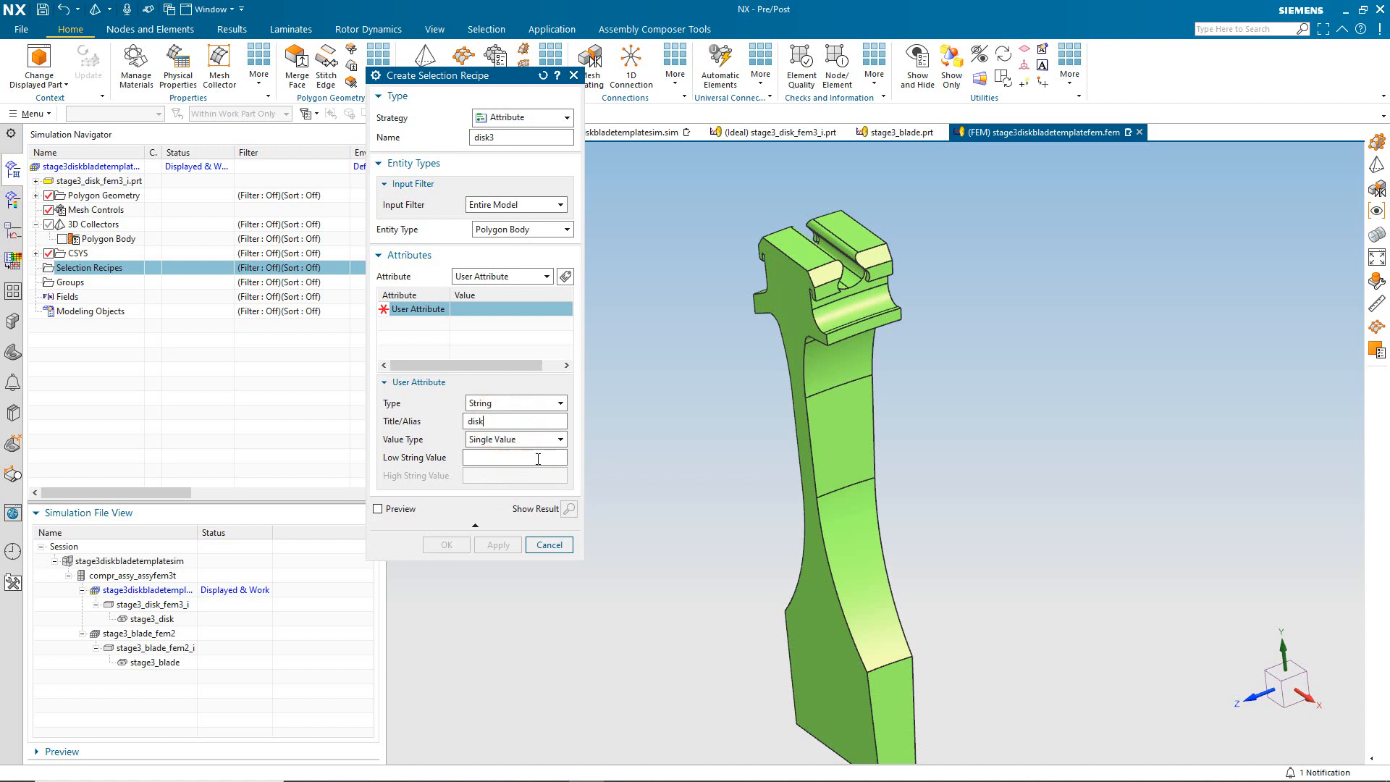
type("3")
key("Tab")
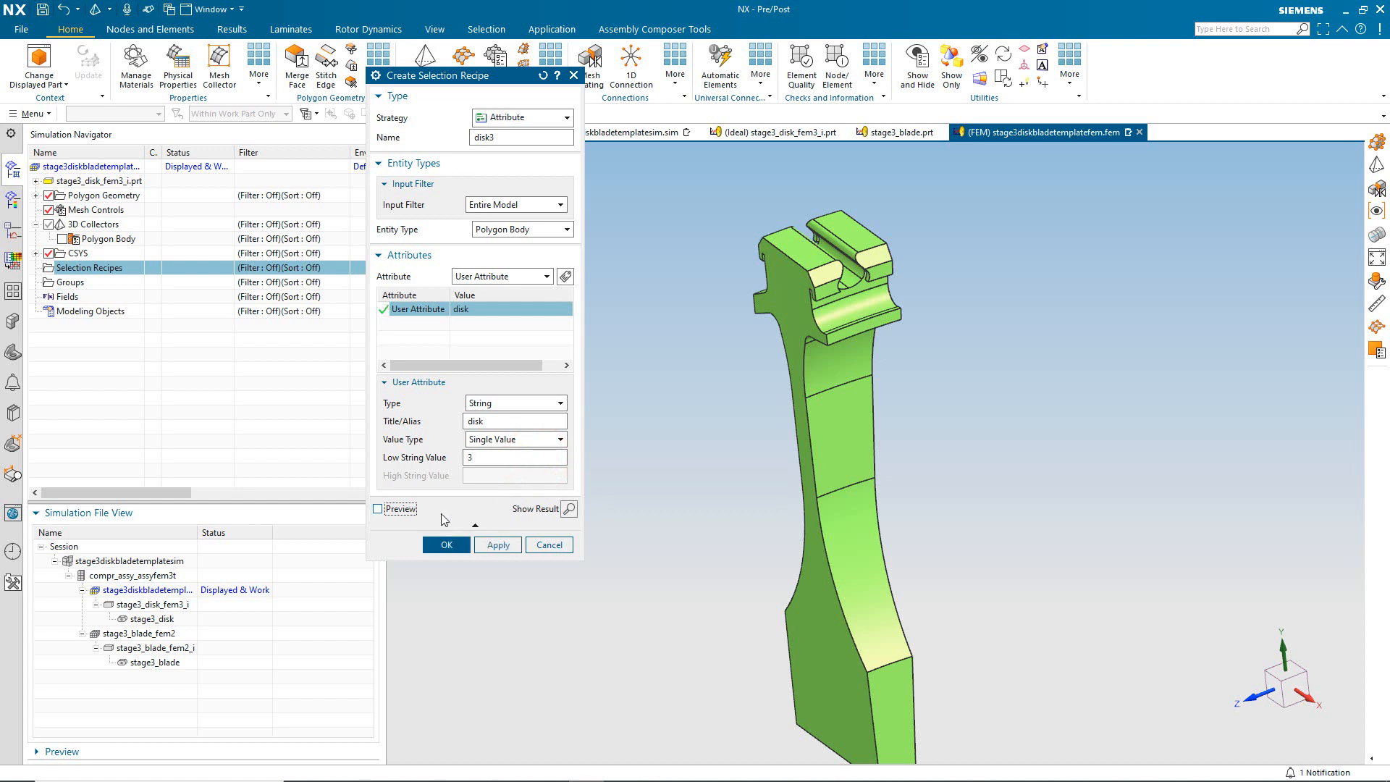
left_click(401, 510)
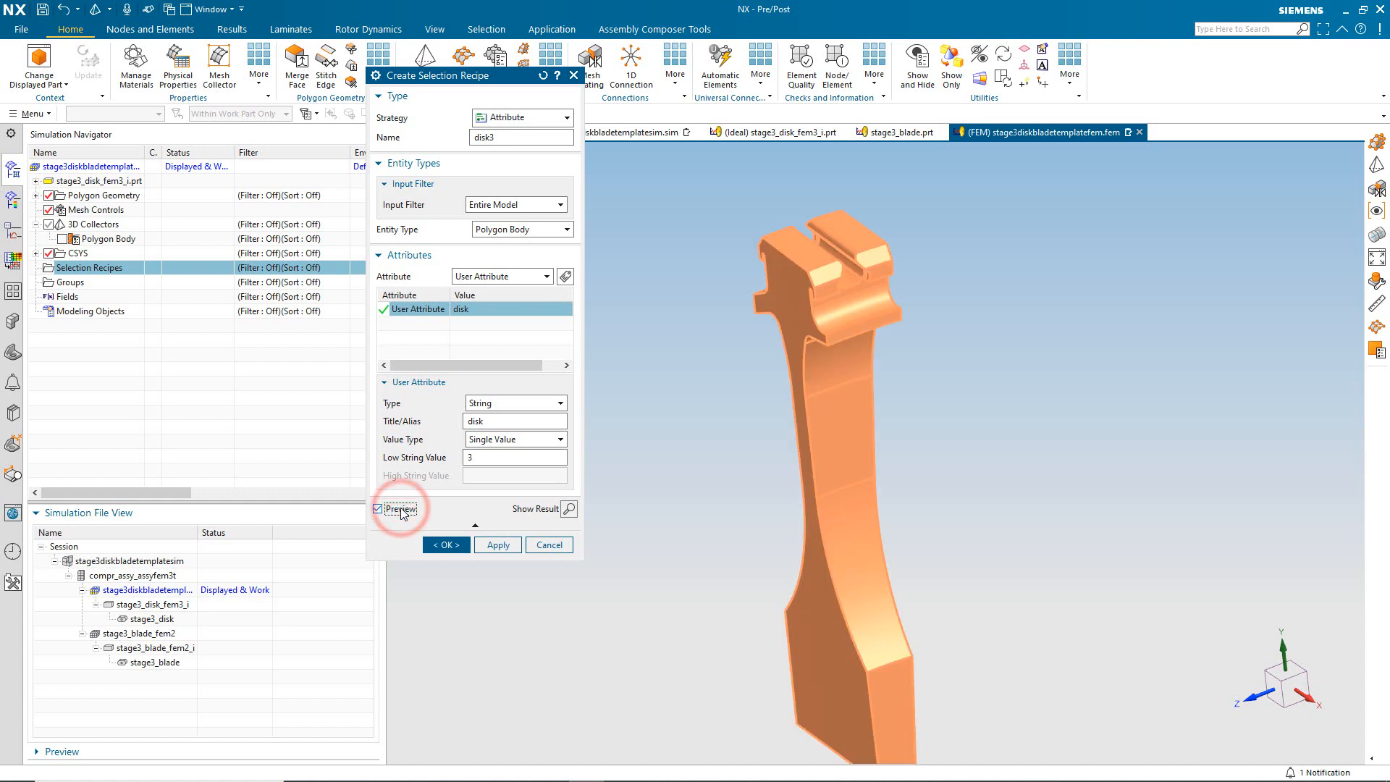
Turn off the result preview, create the disk3 selection recipe and list it under the FEM's selection recipes.
left_click(400, 510)
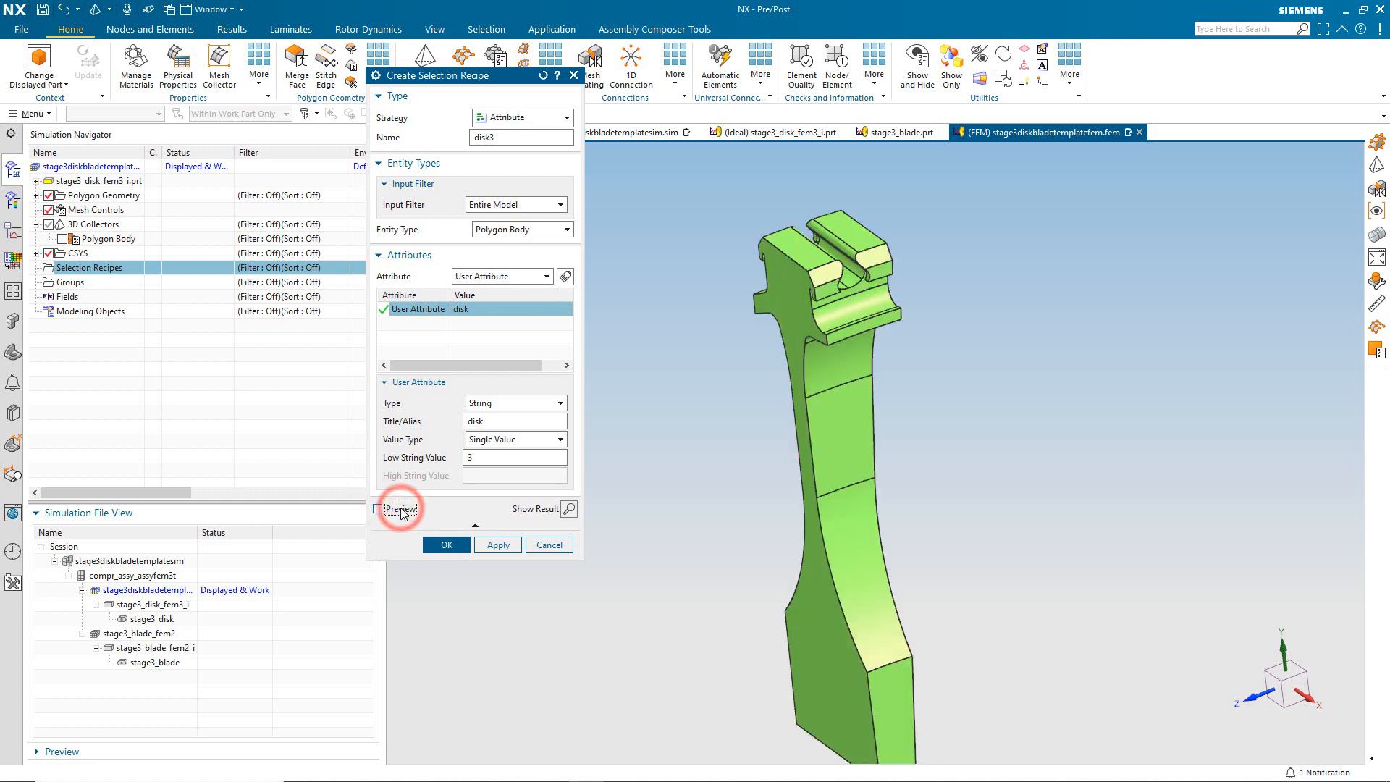
left_click(442, 545)
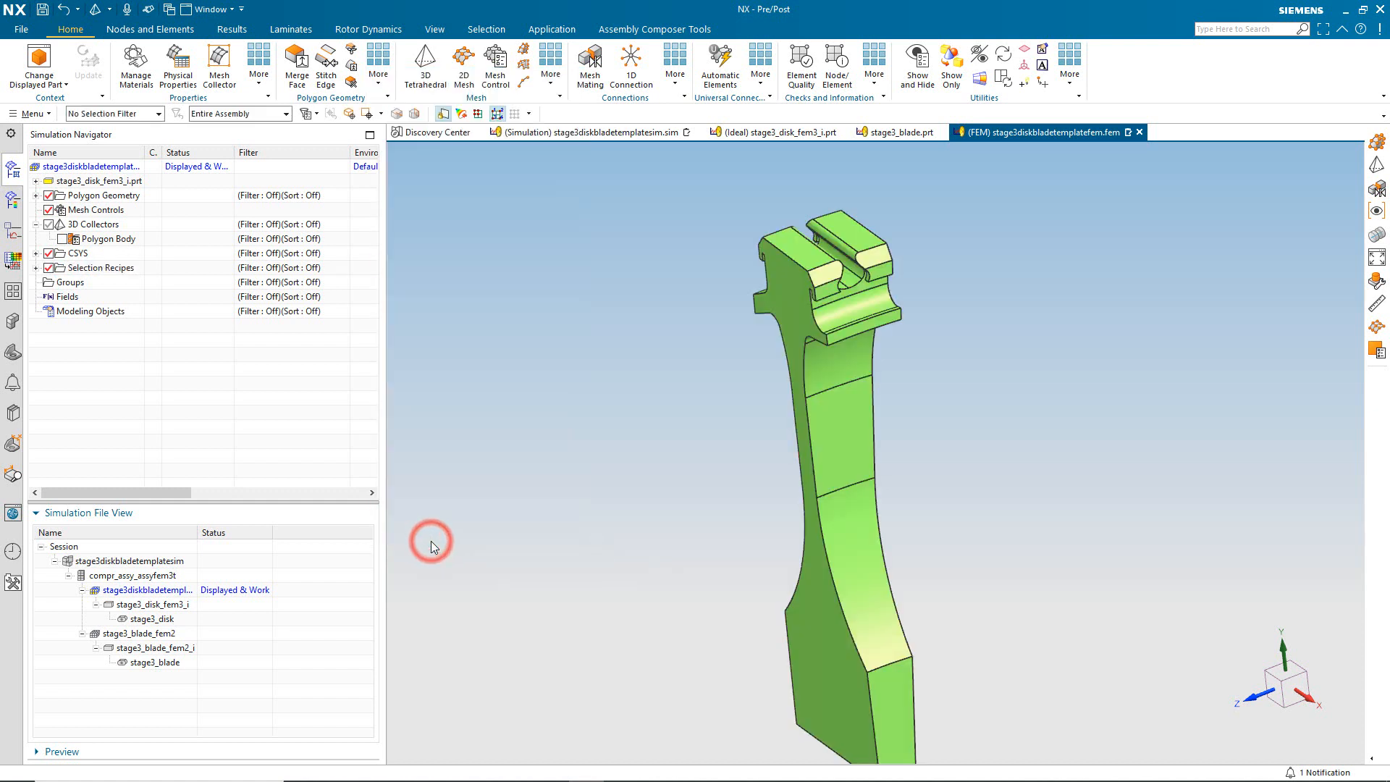
left_click(36, 268)
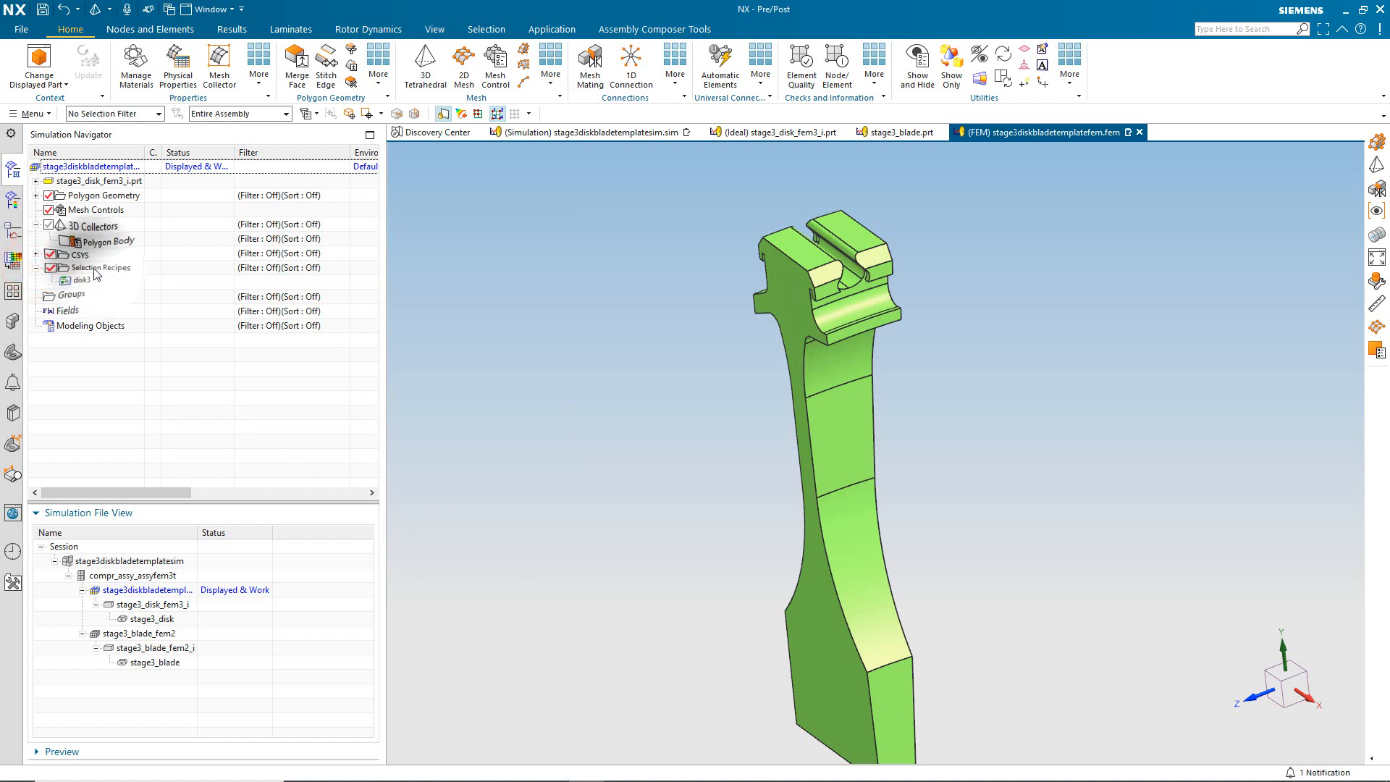
Start another attribute-based selection recipe named blade3 for polygon bodies in the entire model.
right_click(94, 269)
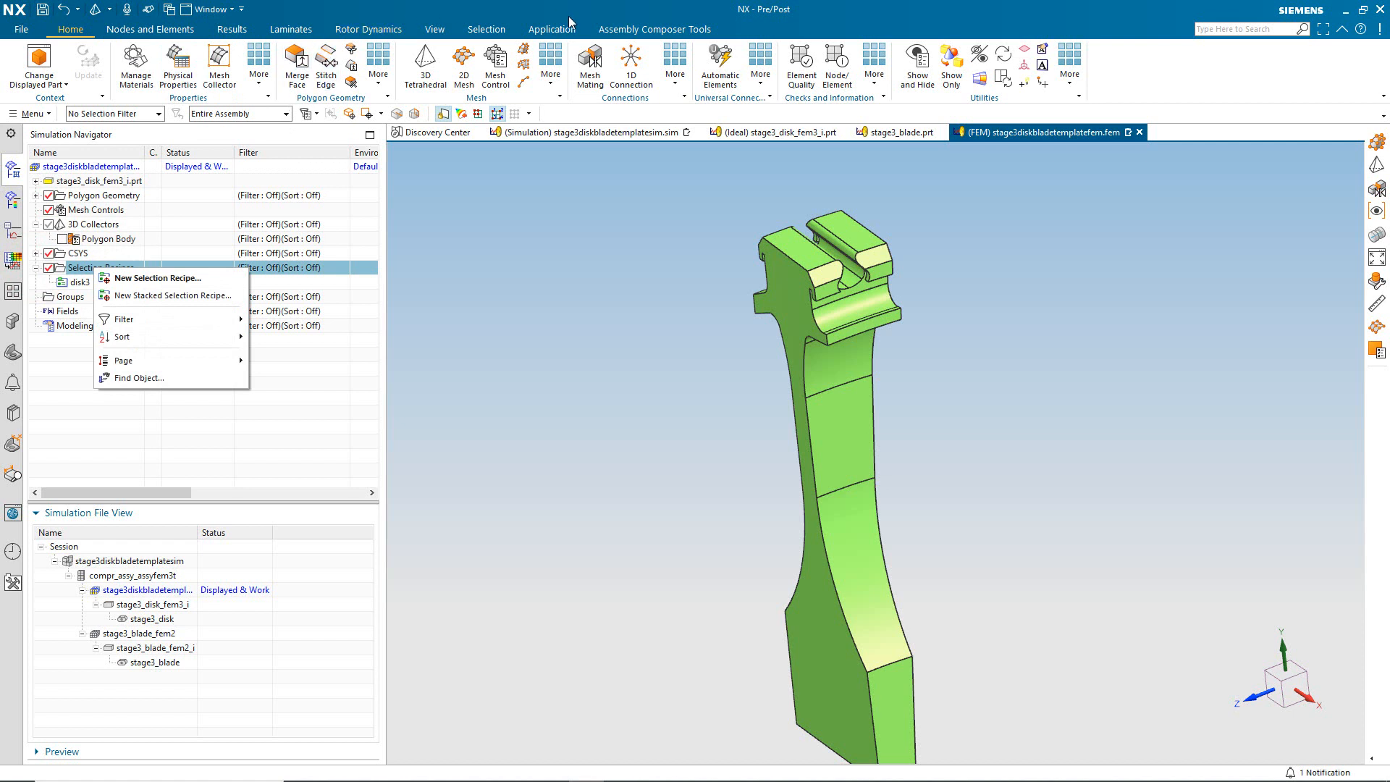
left_click(194, 277)
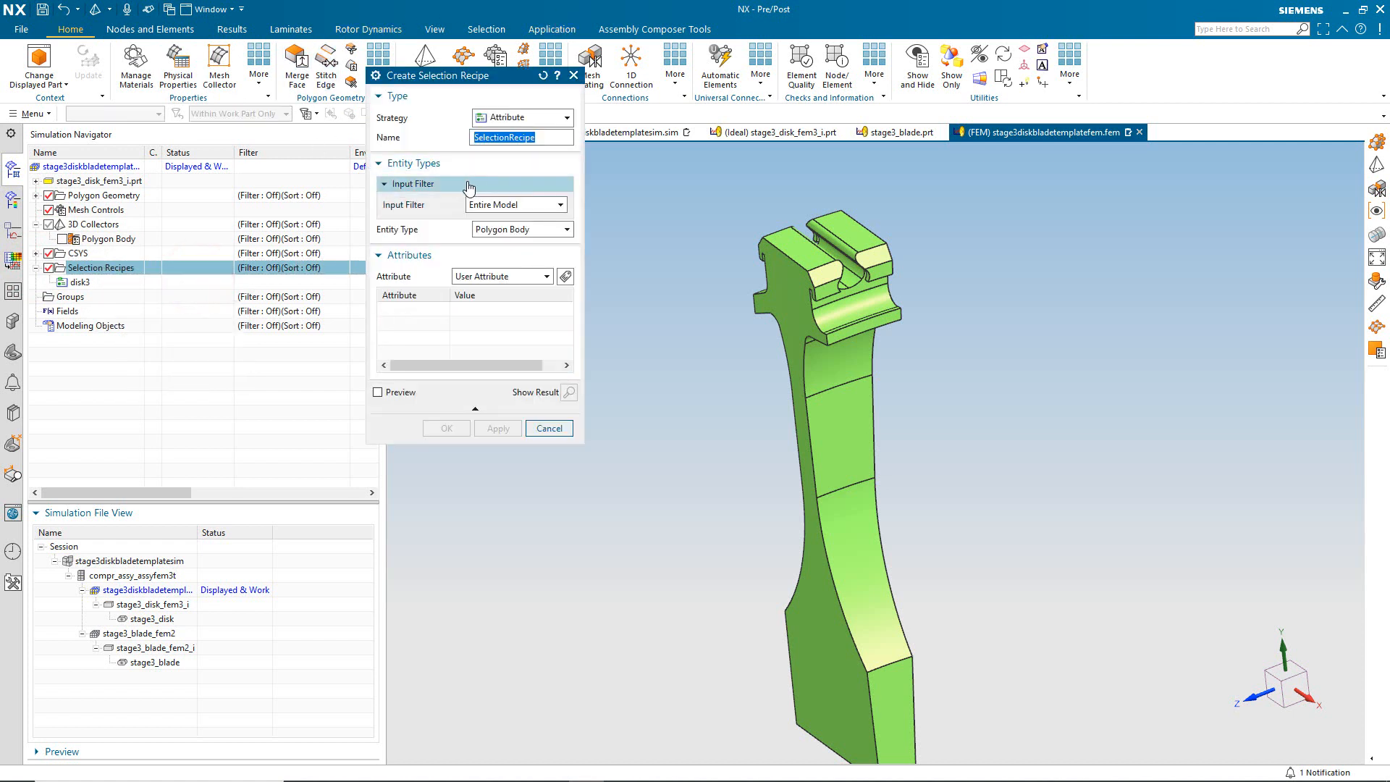
type("blade3")
Add a string user attribute criterion titled blade with single value 3 and create the blade3 recipe.
left_click(566, 276)
left_click(532, 405)
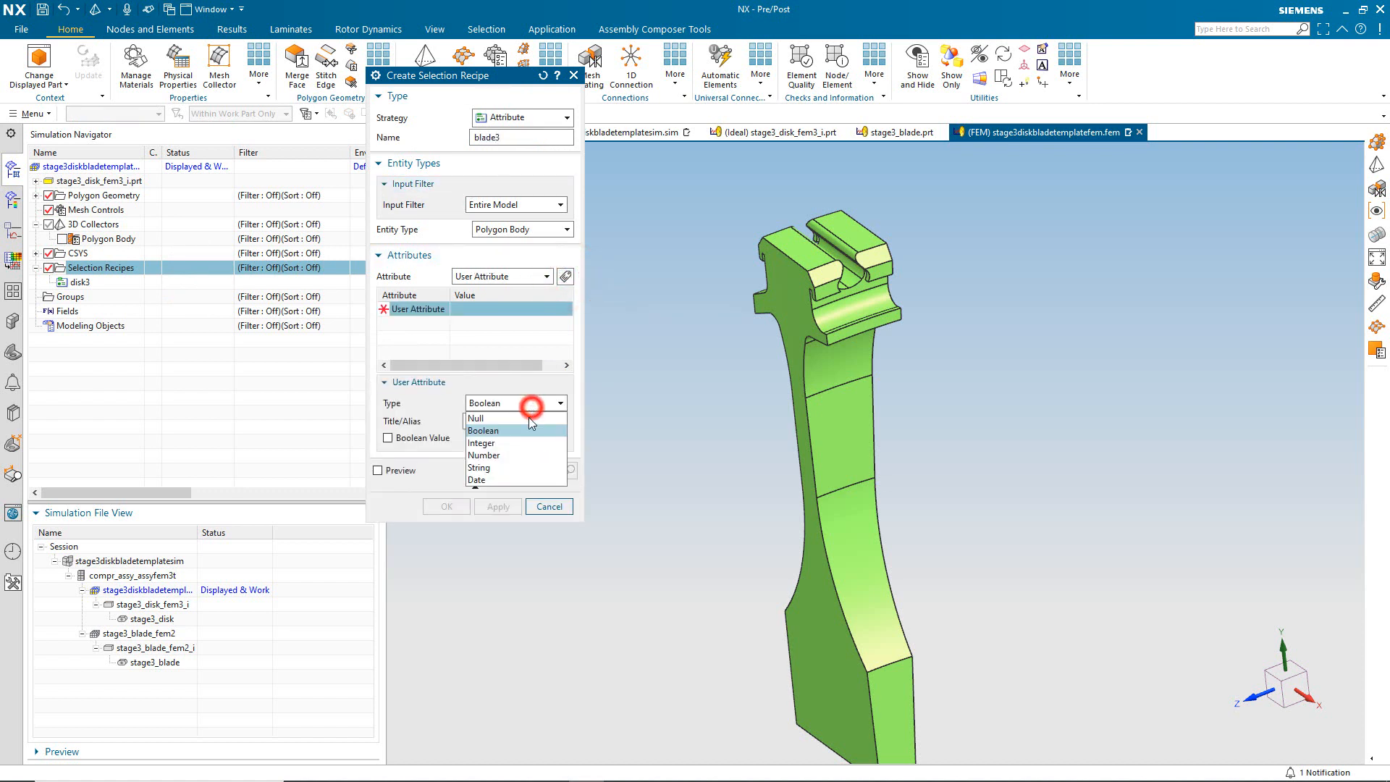
left_click(518, 468)
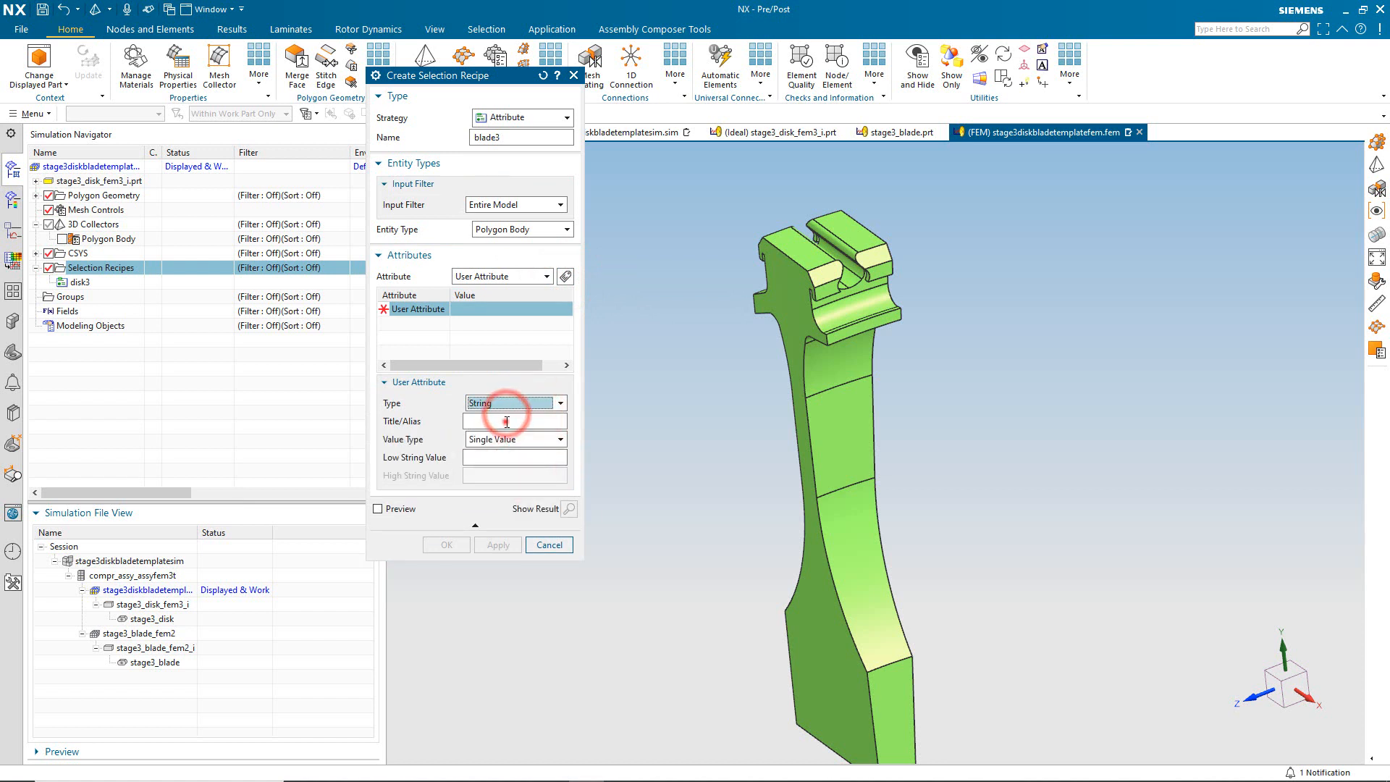
left_click(507, 422)
type("blade")
key("Tab")
key("Tab")
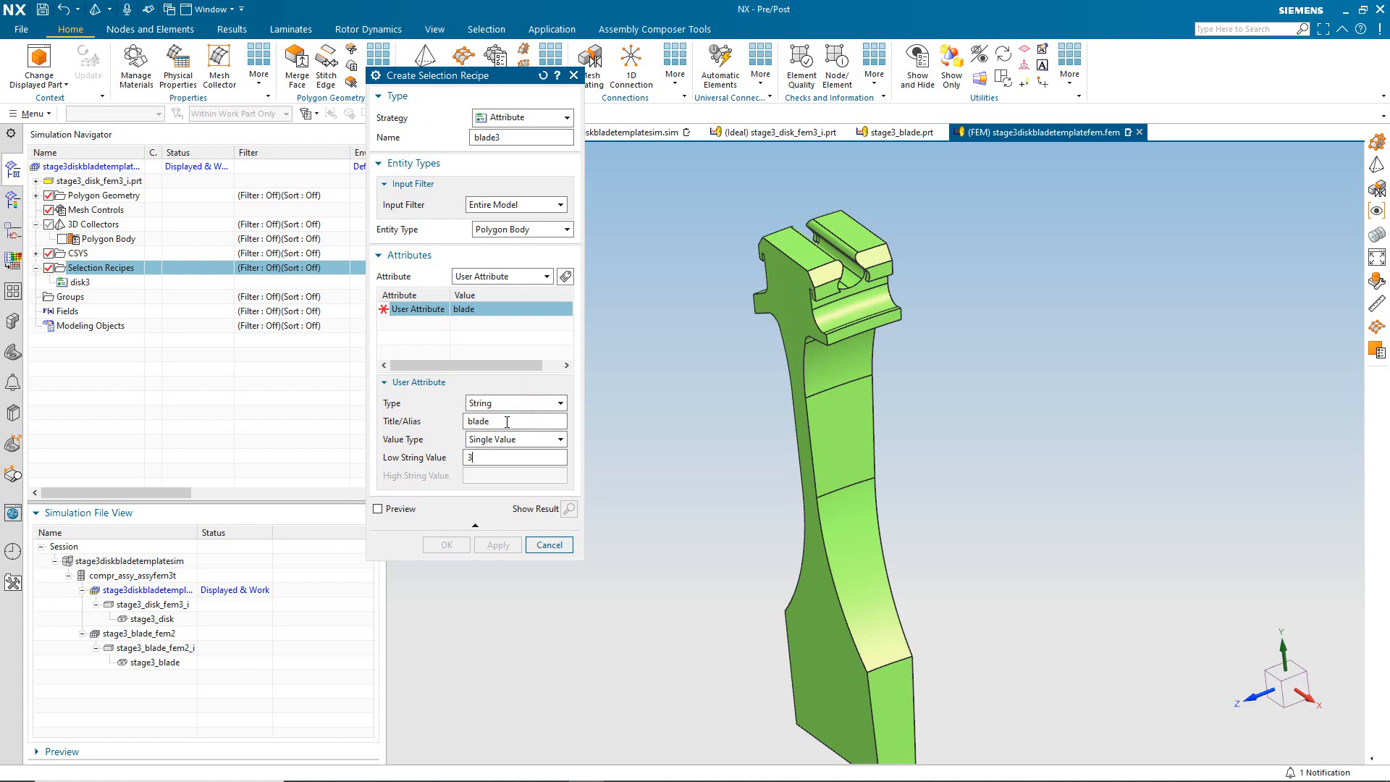
key("Tab")
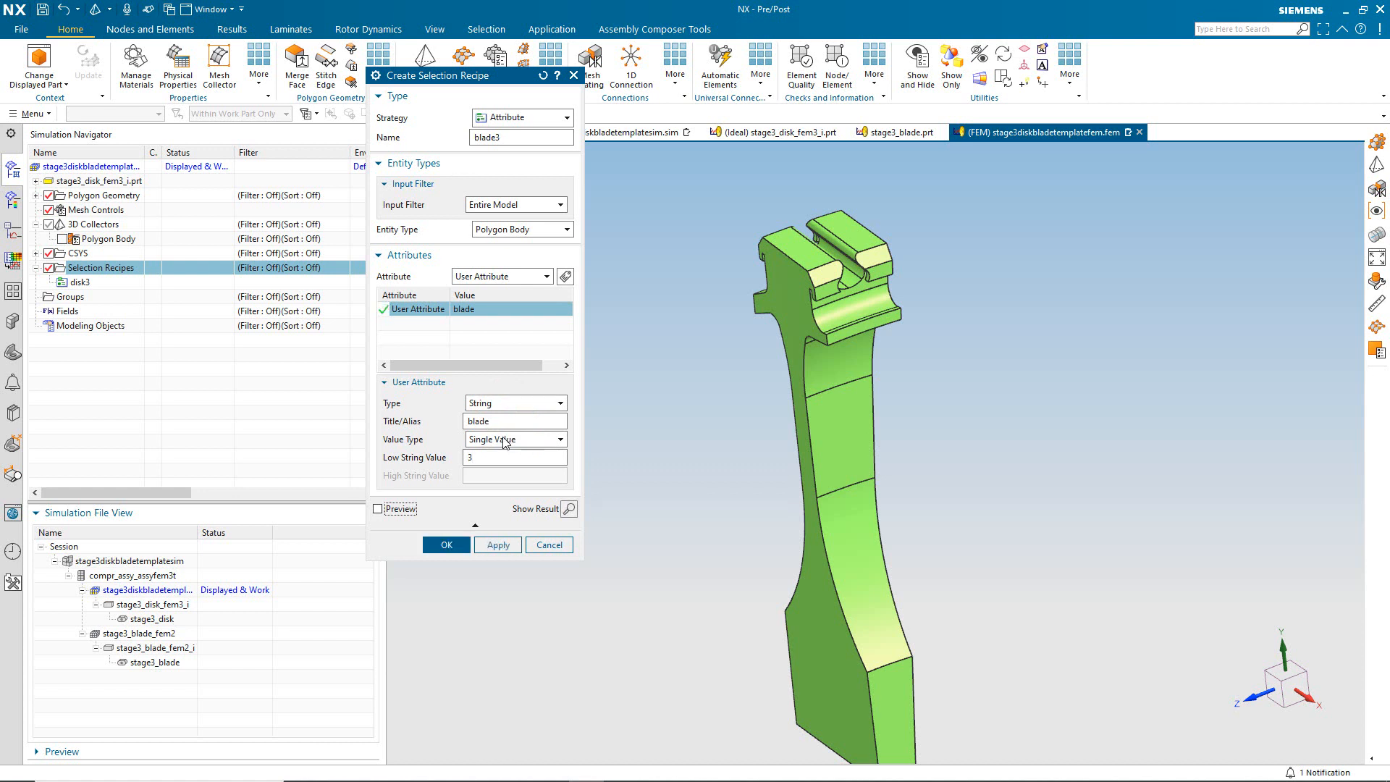
left_click(447, 545)
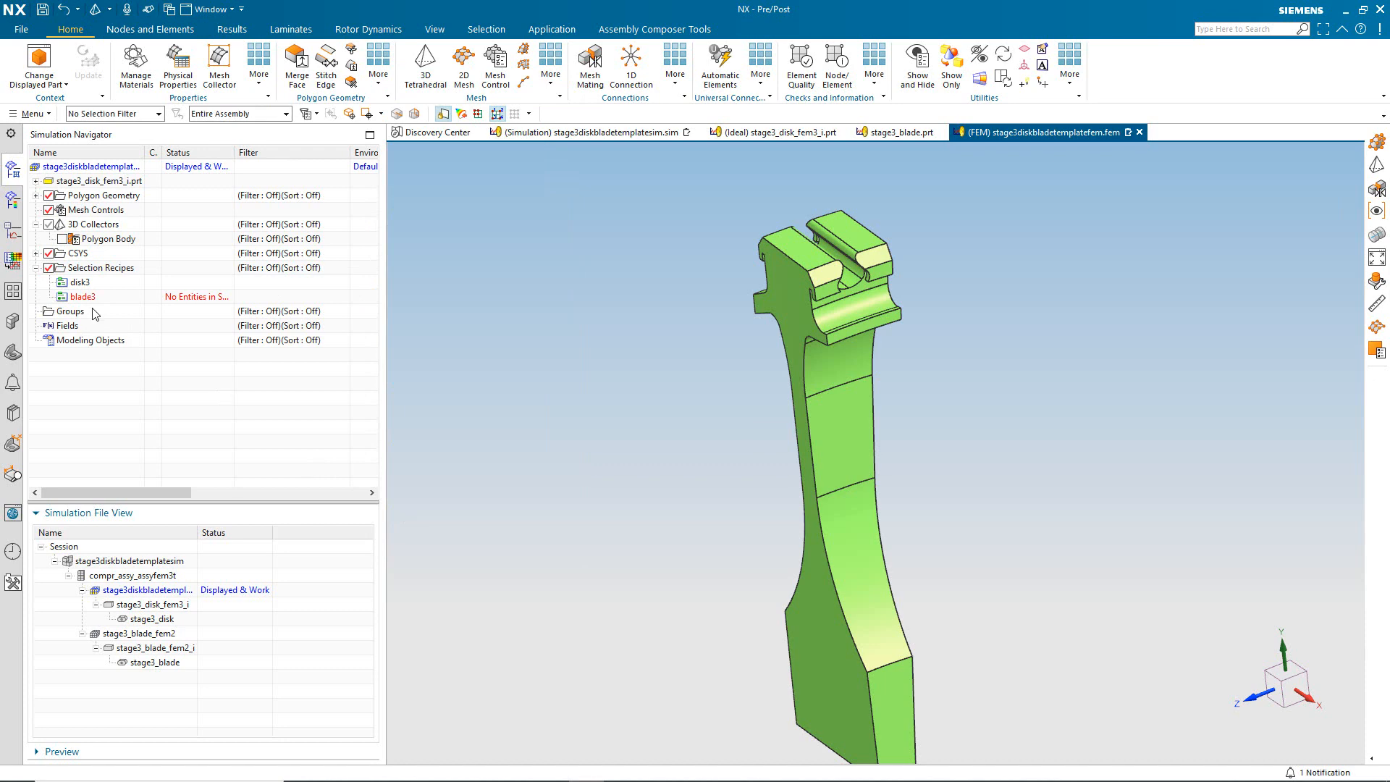
Create a CTETRA(10) tetrahedral mesh with 0.1 in element size on the disk3 selection recipe in the Polygon Body collector.
left_click(426, 63)
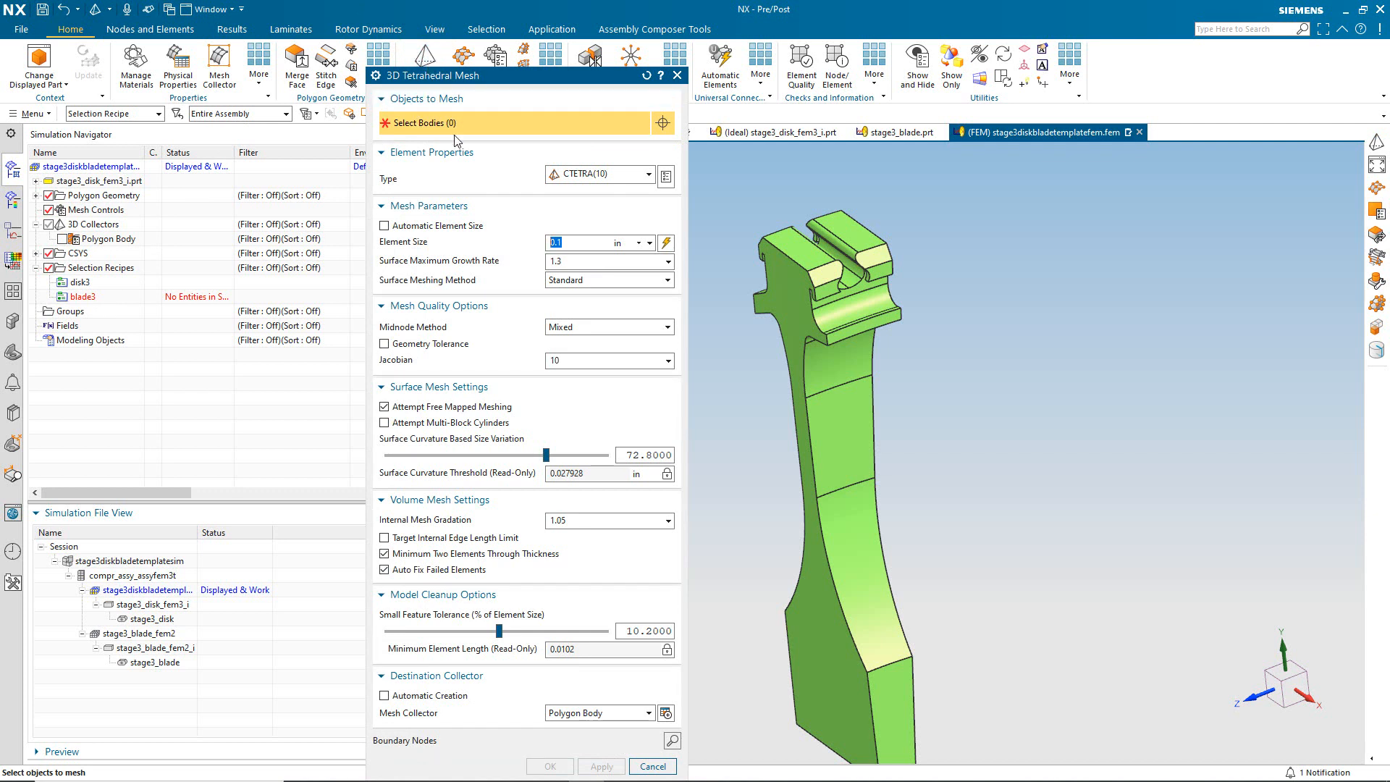
left_click(149, 114)
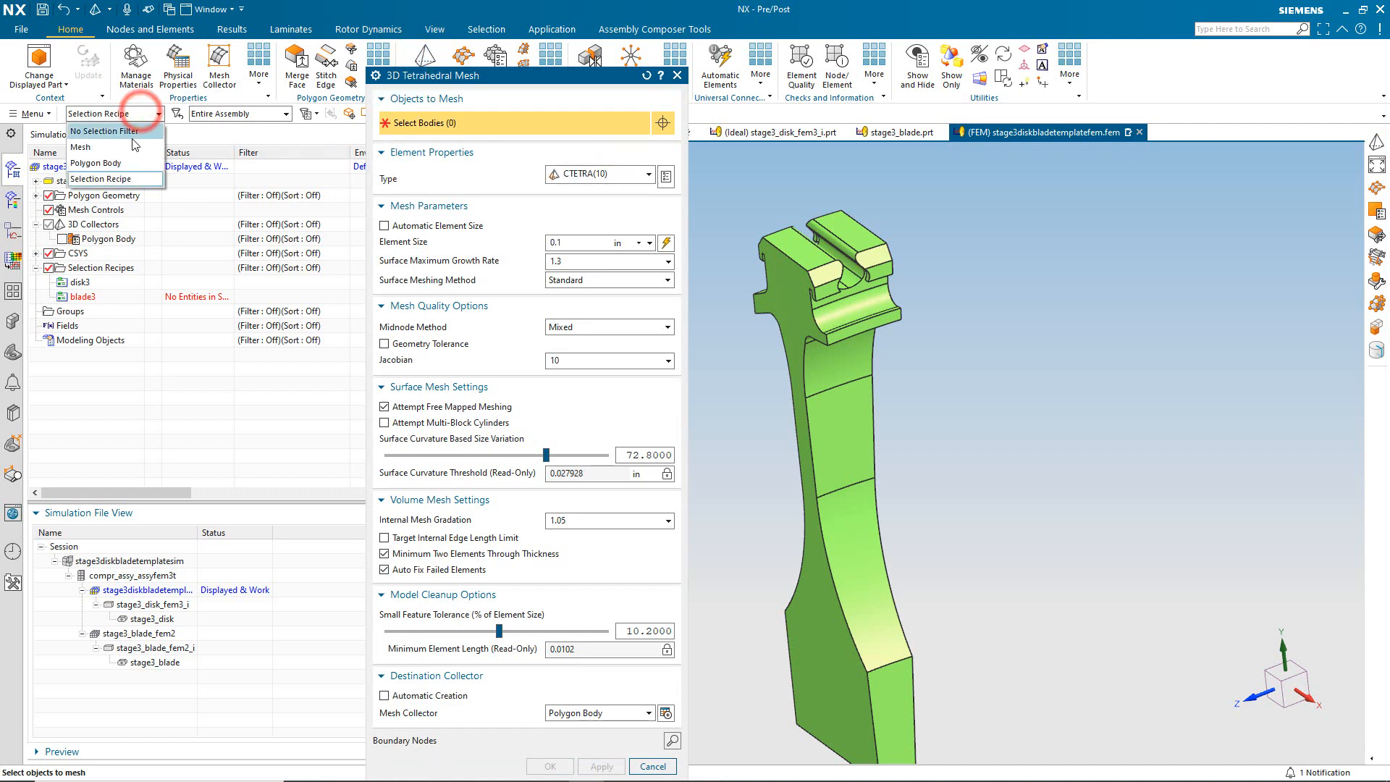
left_click(126, 177)
left_click(82, 282)
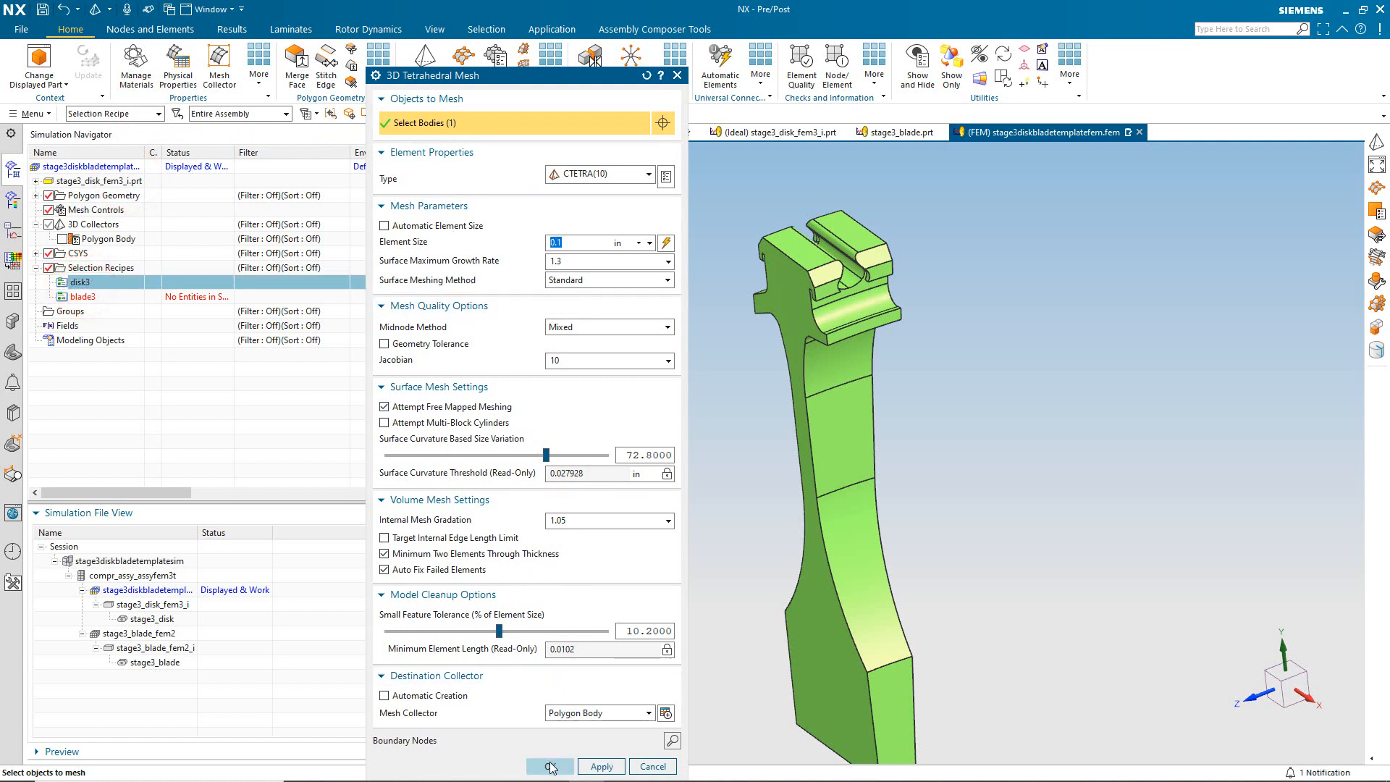
left_click(550, 768)
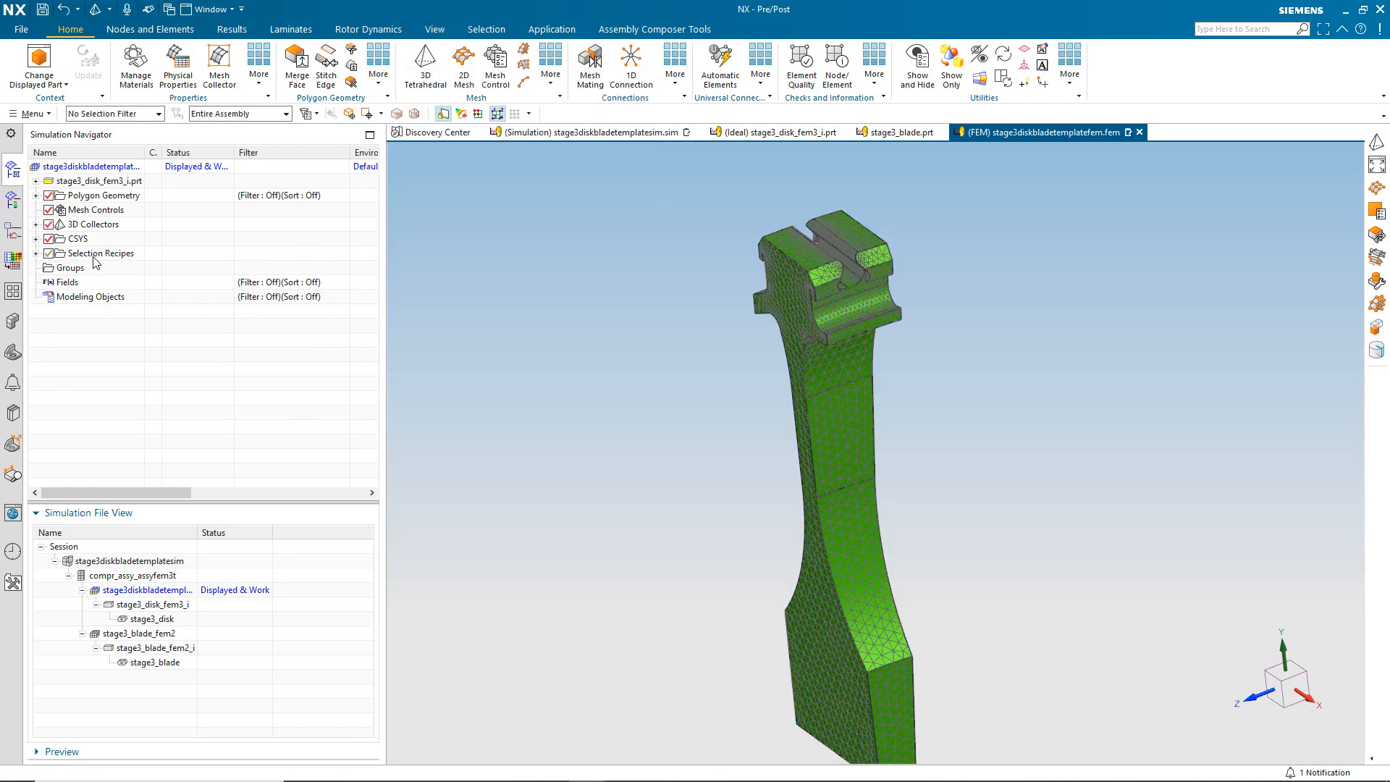
Expand the 3D collectors and selection recipes, and rename the Polygon Body mesh collector as ti.
left_click(37, 225)
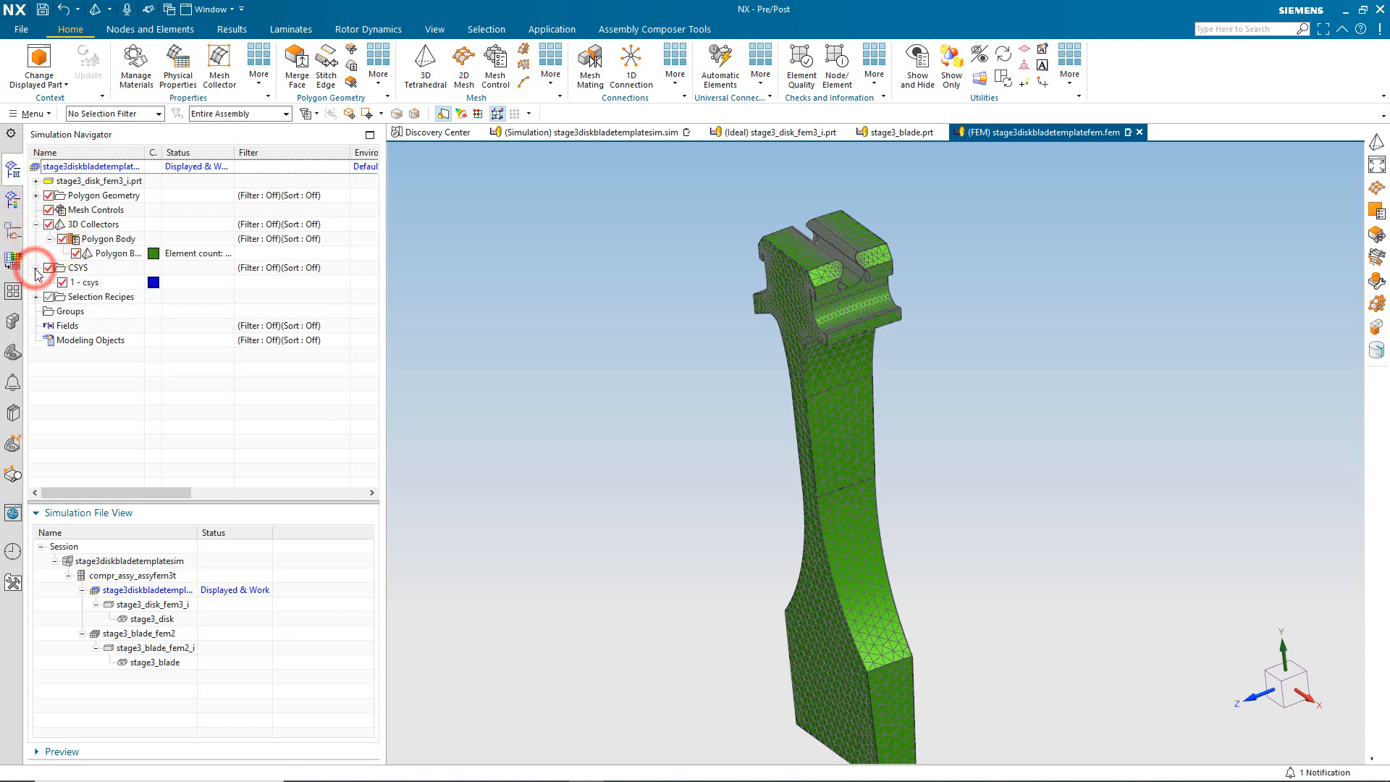
left_click(36, 283)
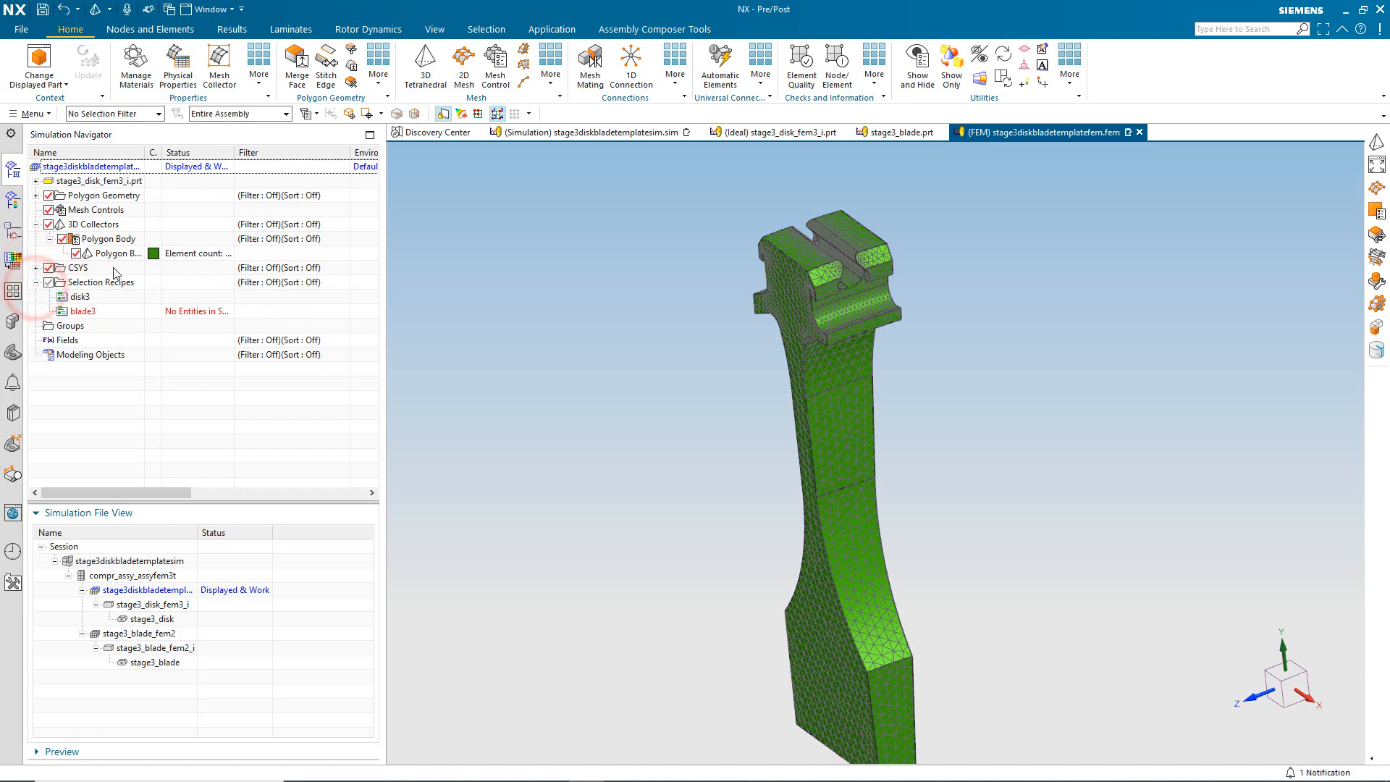
right_click(124, 246)
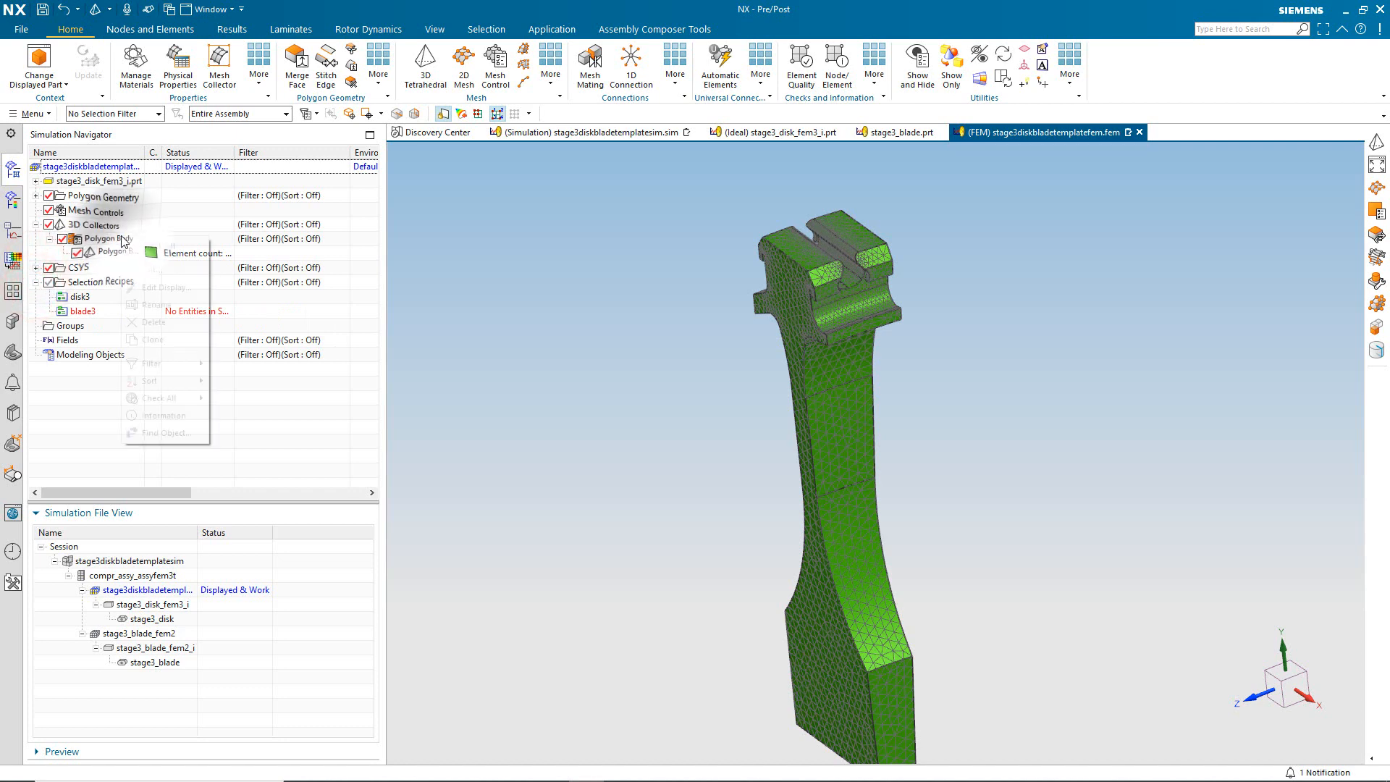
left_click(168, 310)
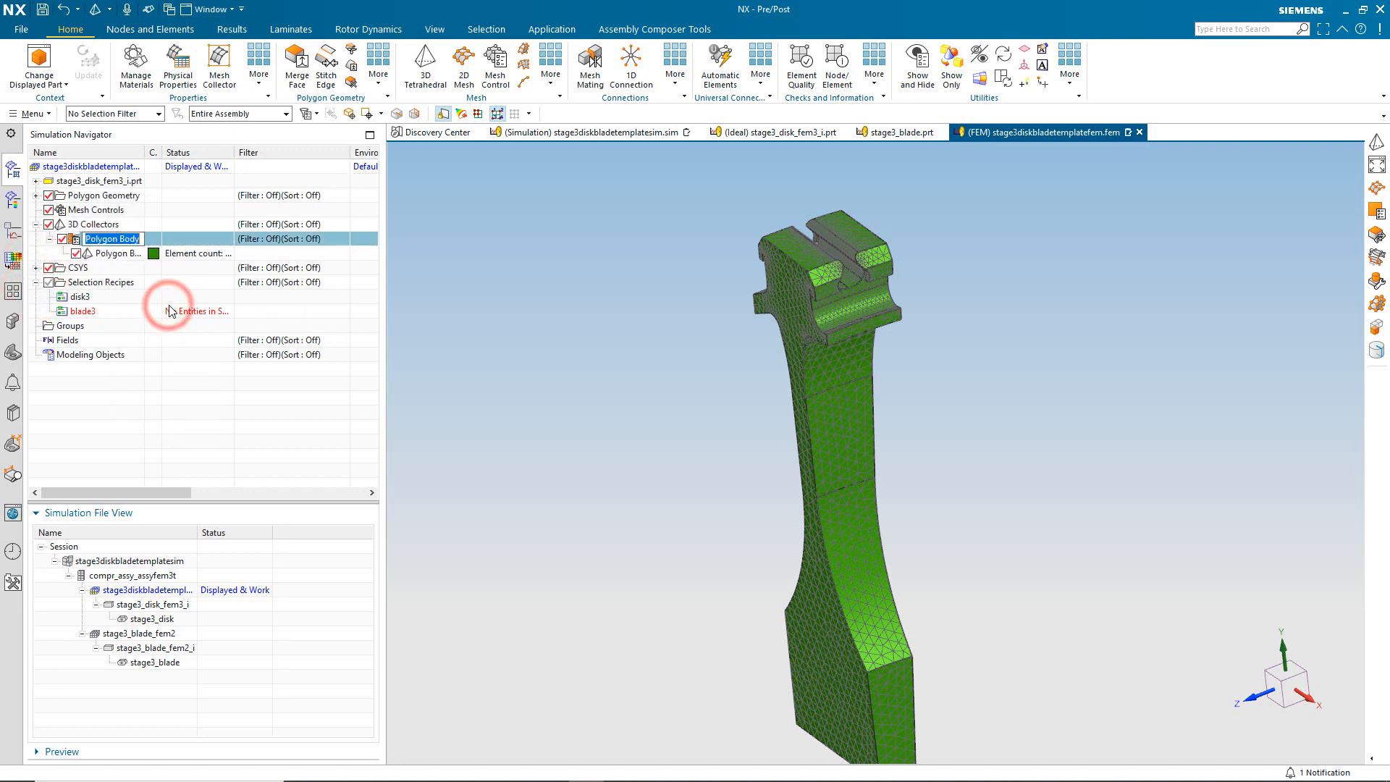
type("ti")
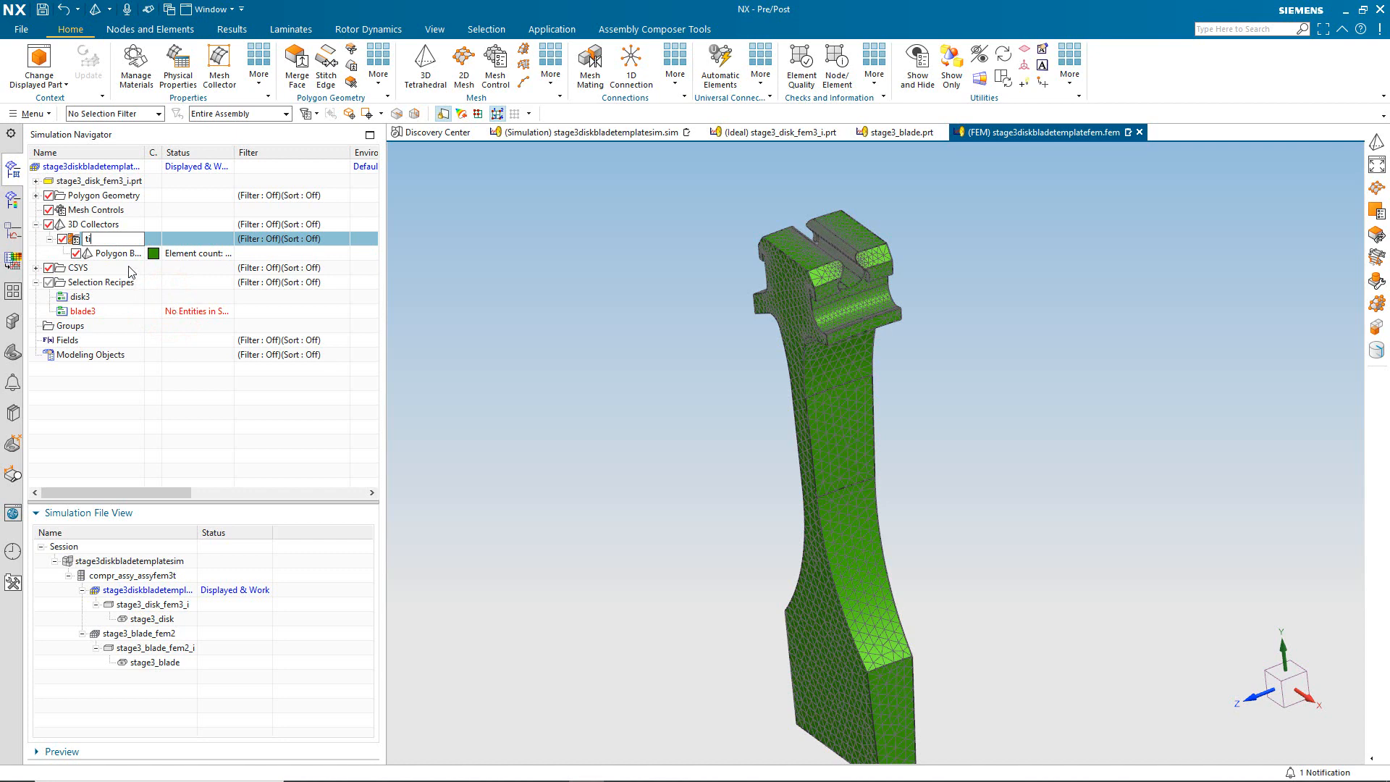
Rename the disk's tetrahedral mesh inside the ti collector as disk3 and clear the selection.
left_click(118, 250)
right_click(118, 250)
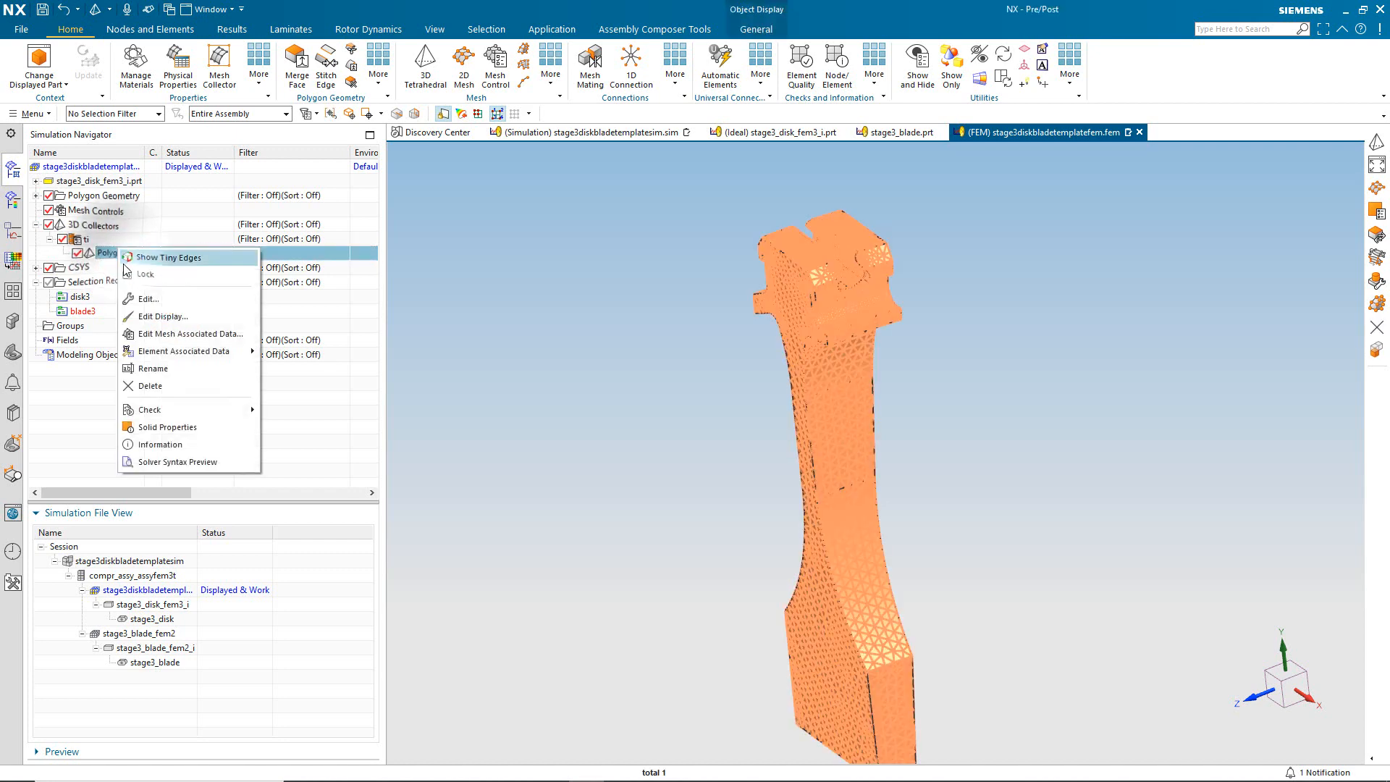
left_click(179, 369)
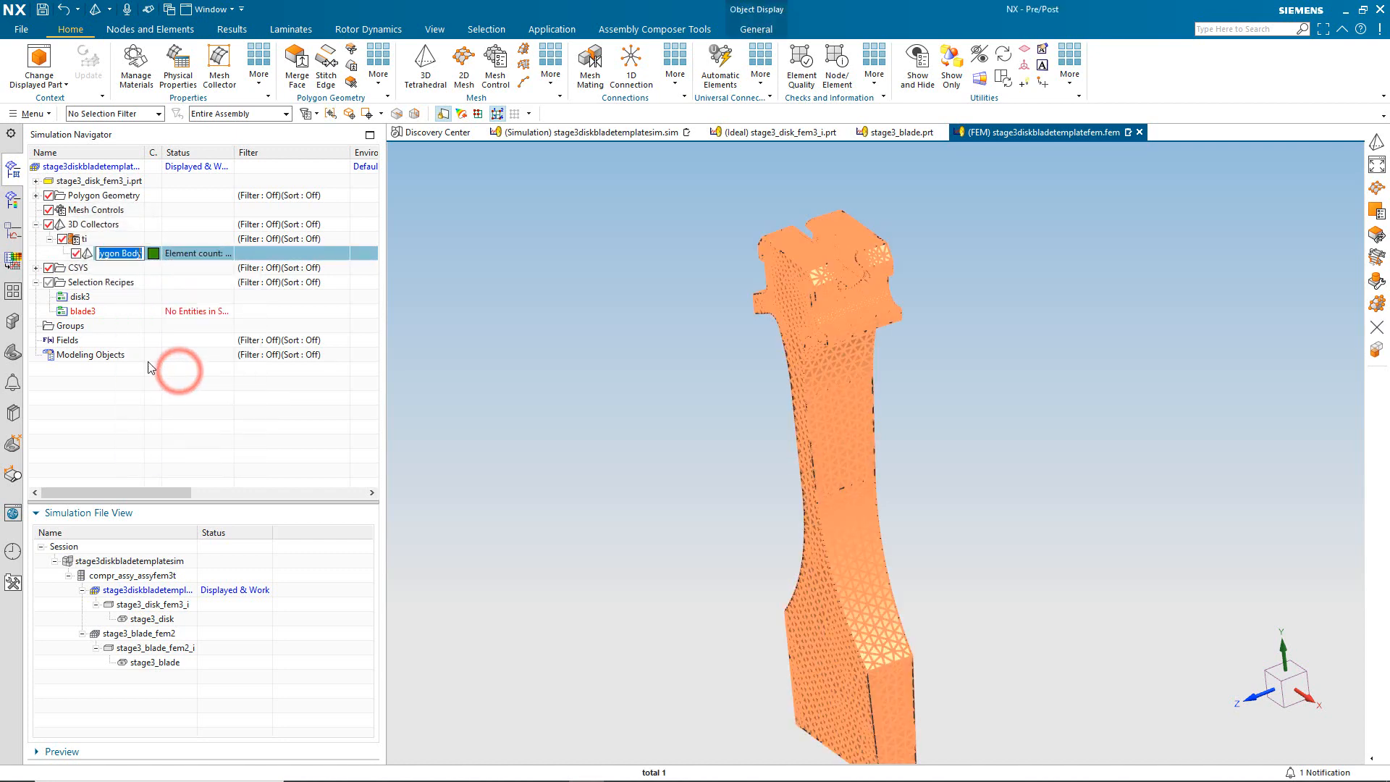
type("disk3")
key("Return")
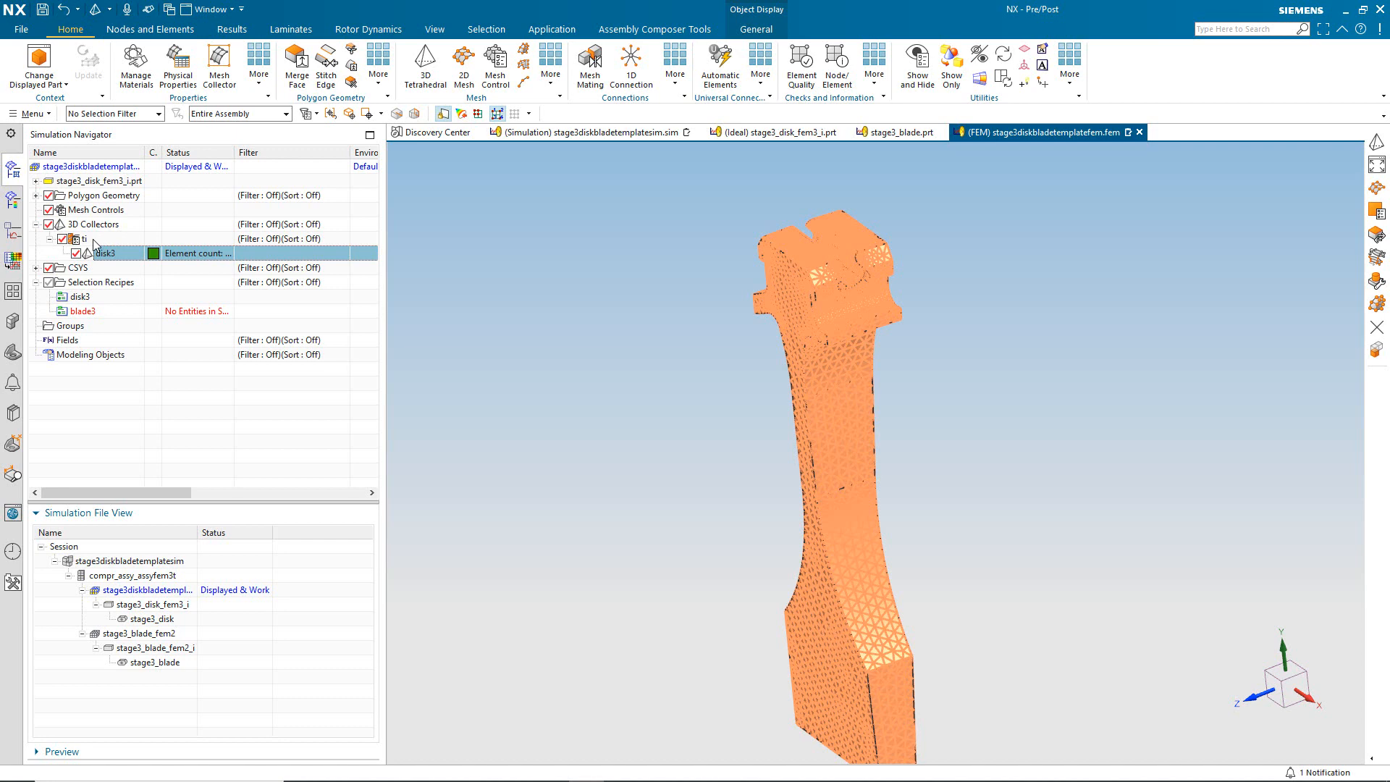
left_click(120, 388)
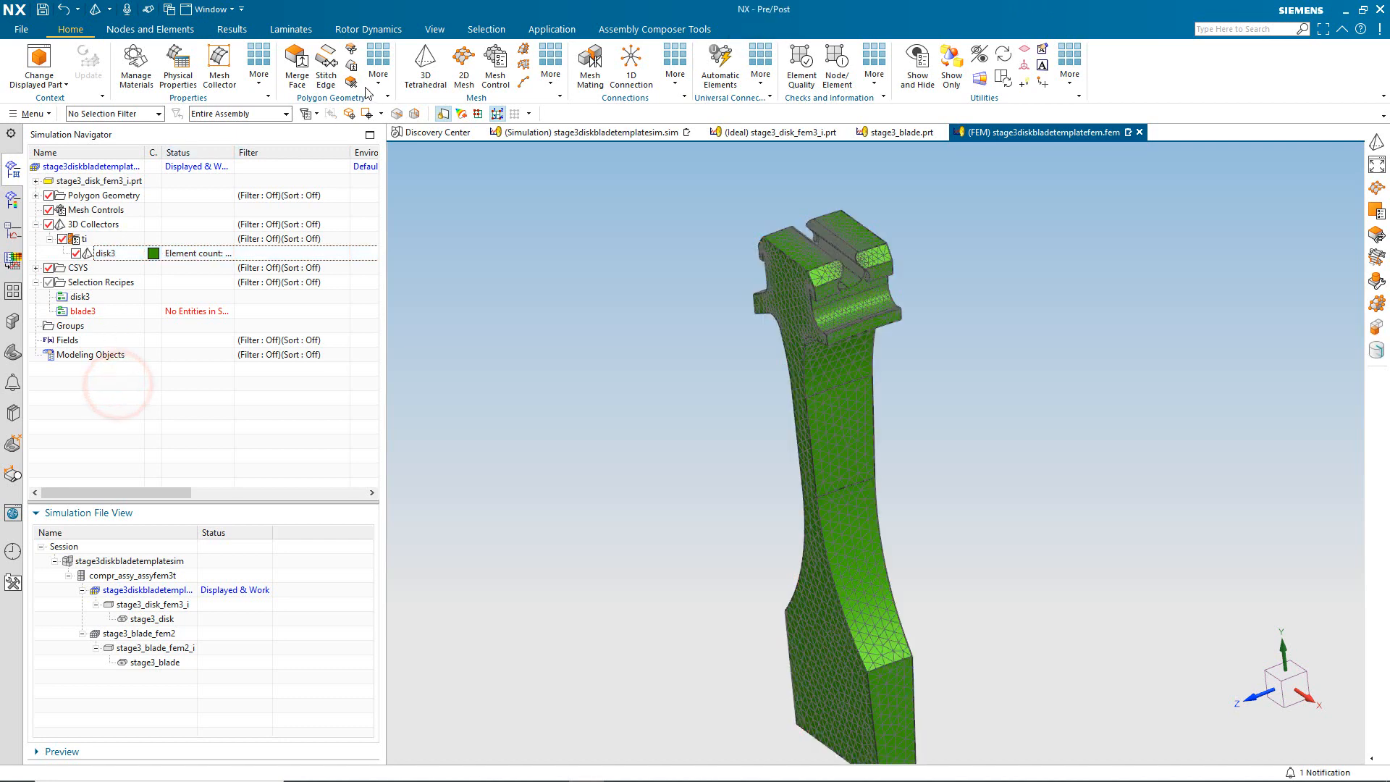
Create a CTETRA(10) tetrahedral mesh with 0.1 in element size on the blade3 selection recipe in the ti collector.
left_click(426, 72)
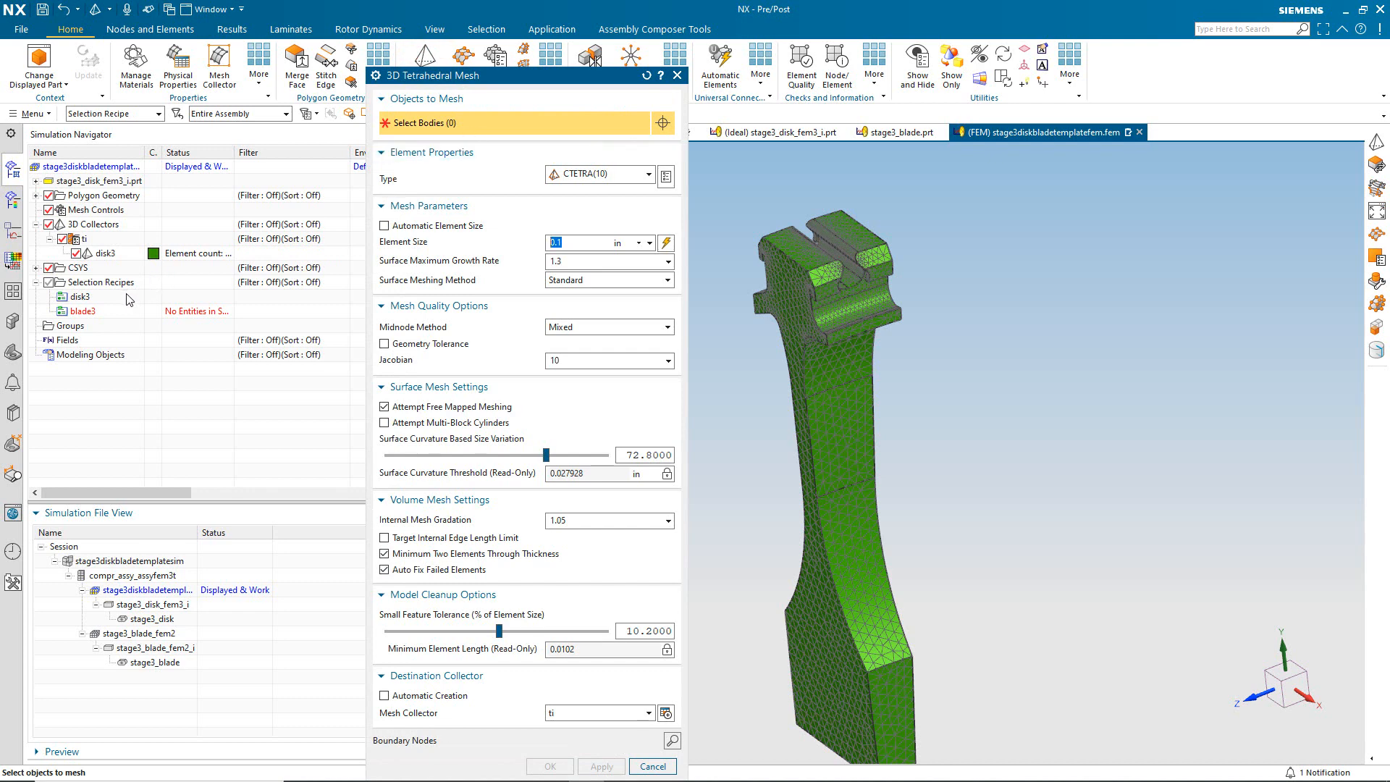
left_click(82, 311)
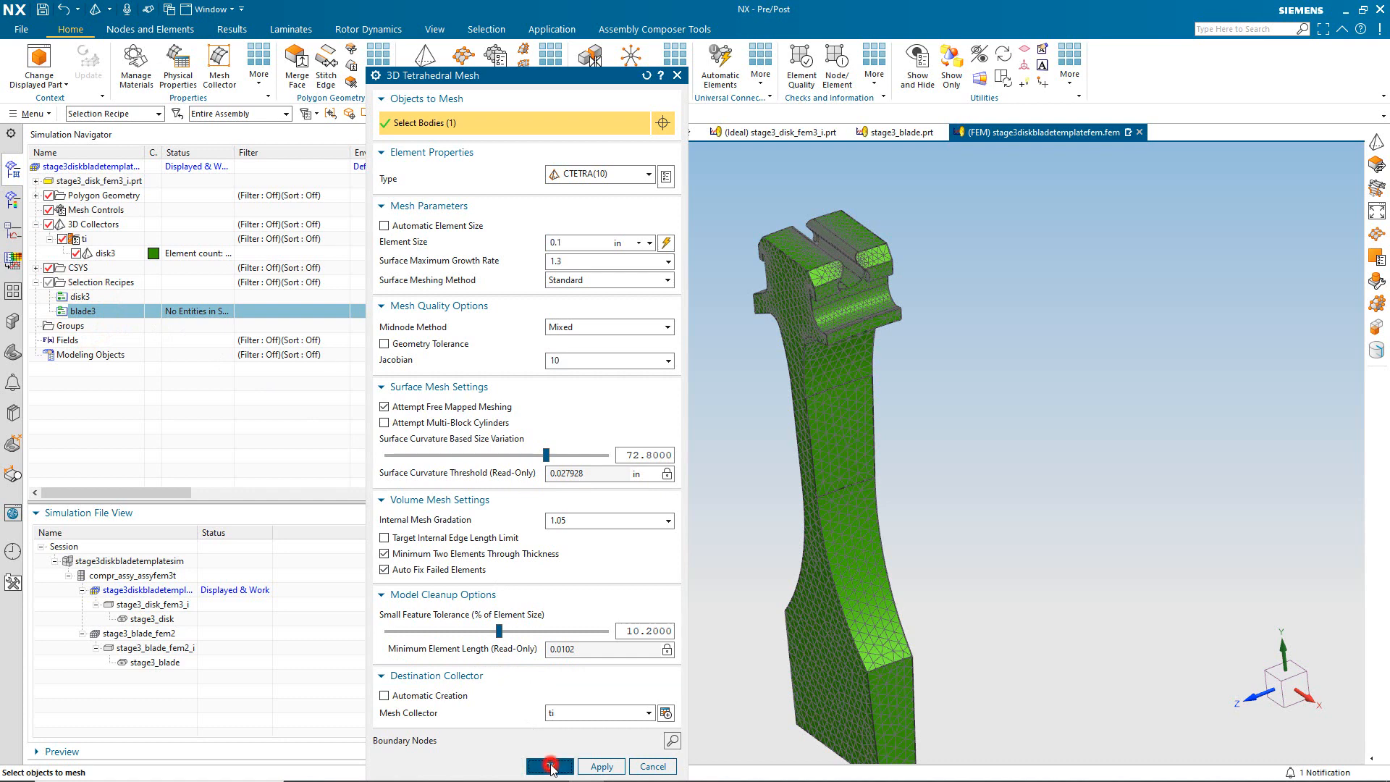
left_click(550, 765)
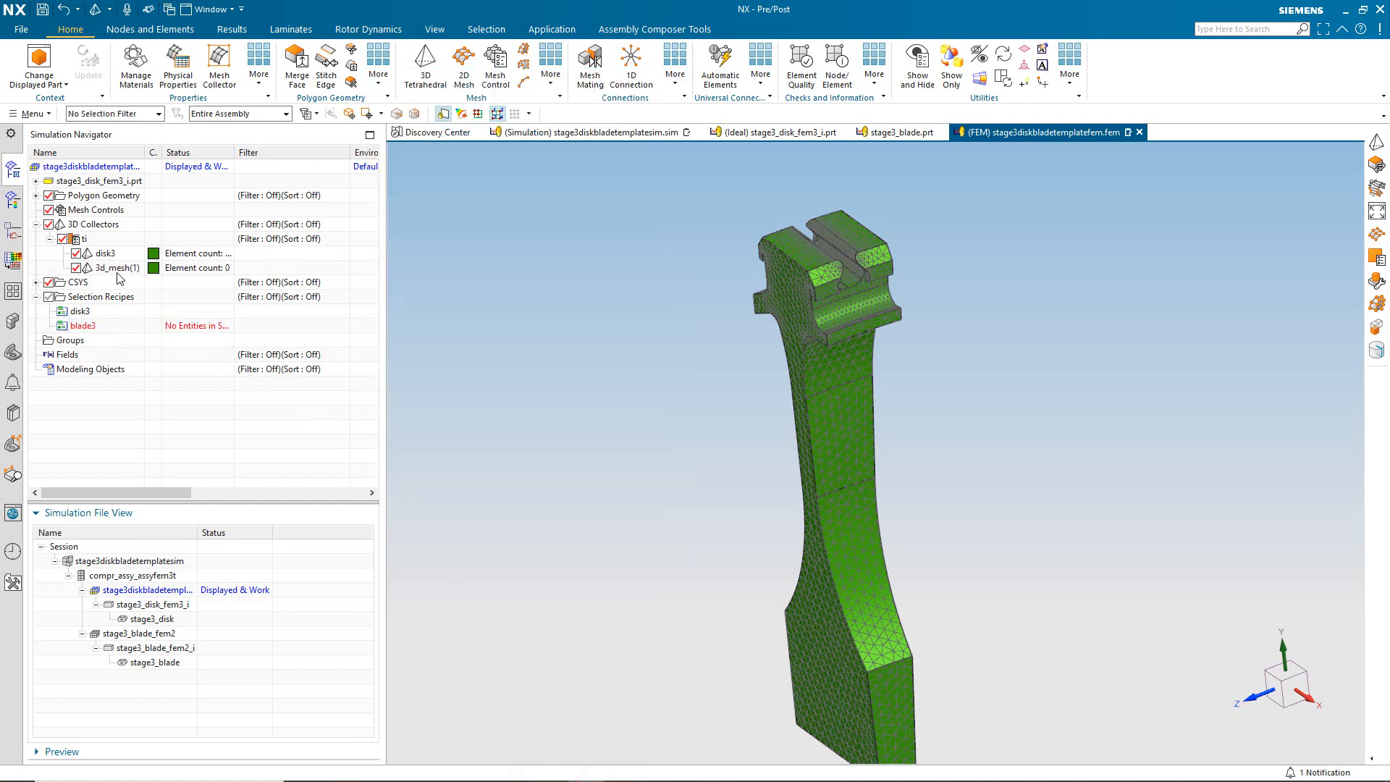
Rename the new mesh below disk3 in the ti collector as blade3 and save the template FEM.
left_click(110, 268)
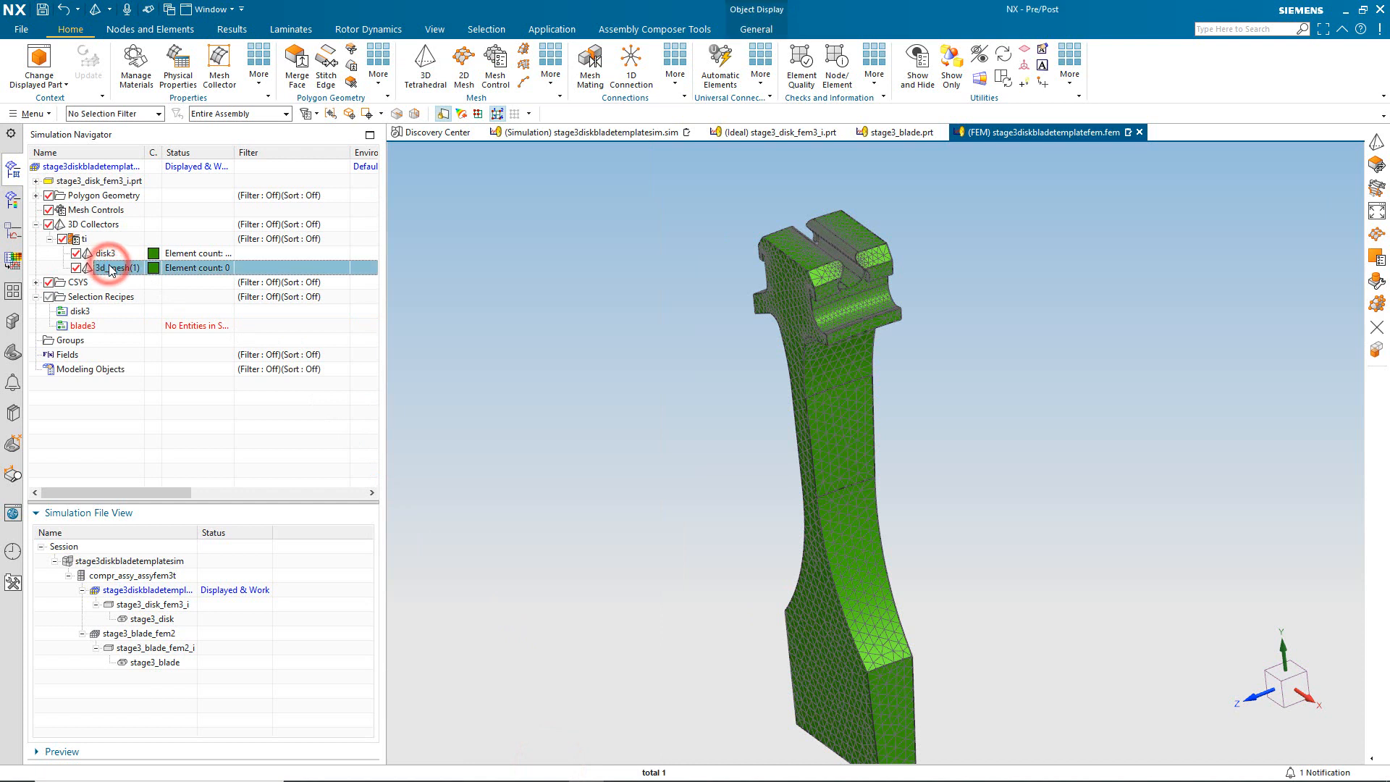
right_click(111, 268)
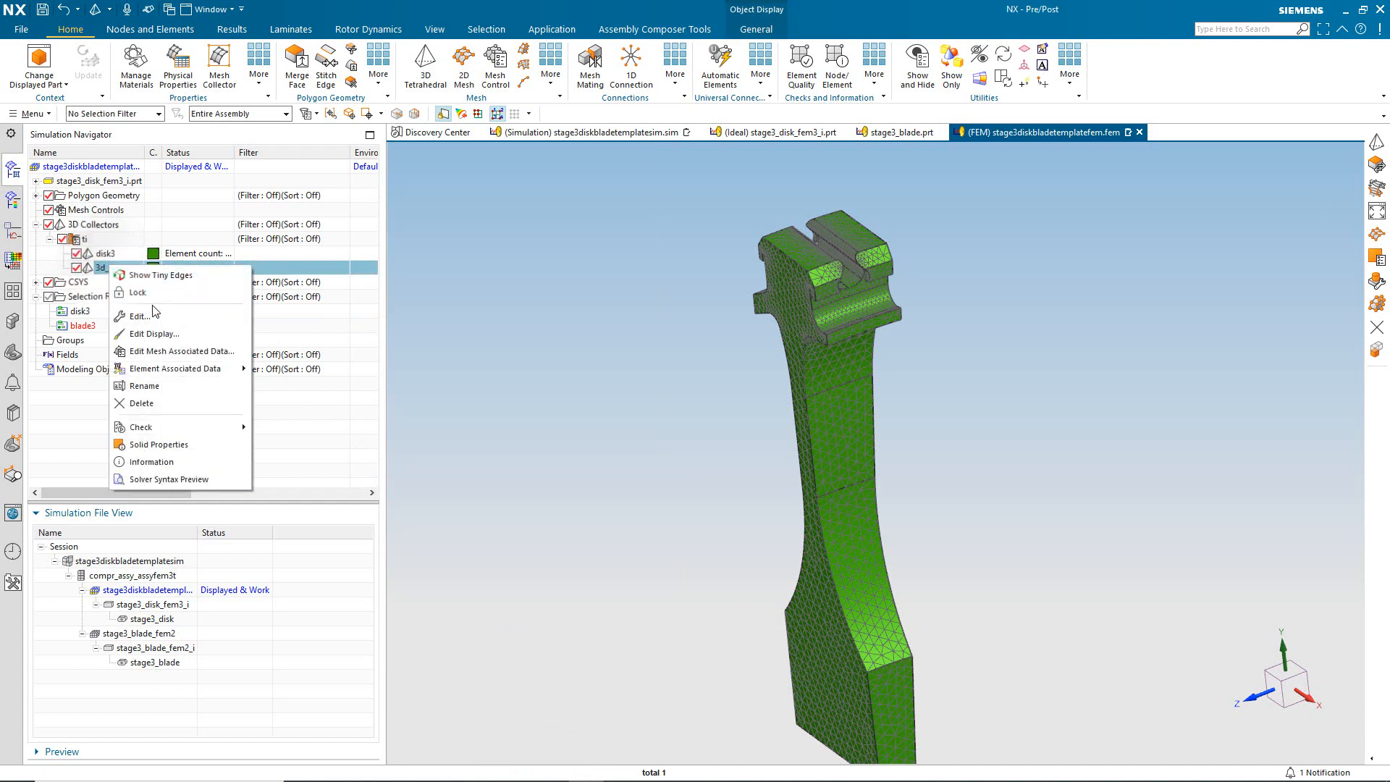
left_click(166, 386)
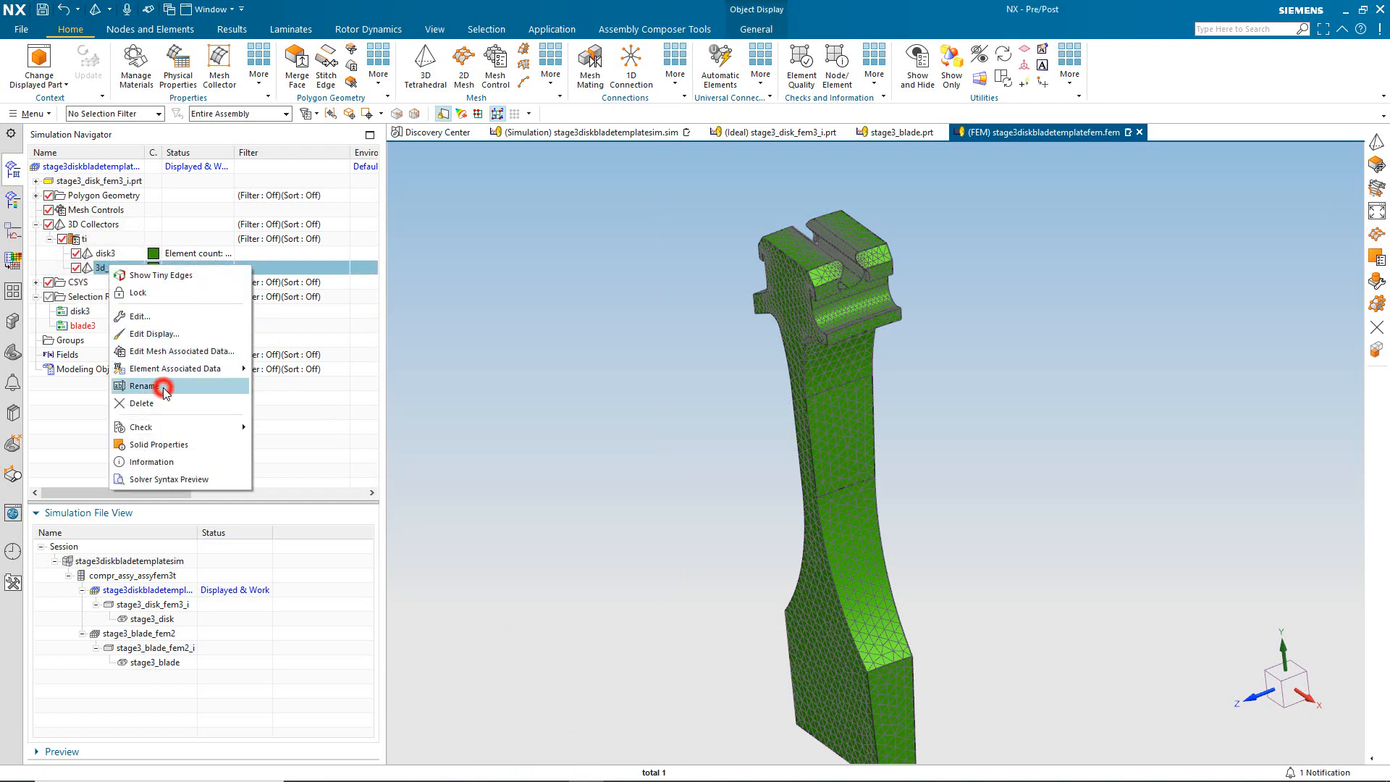
type("blade3")
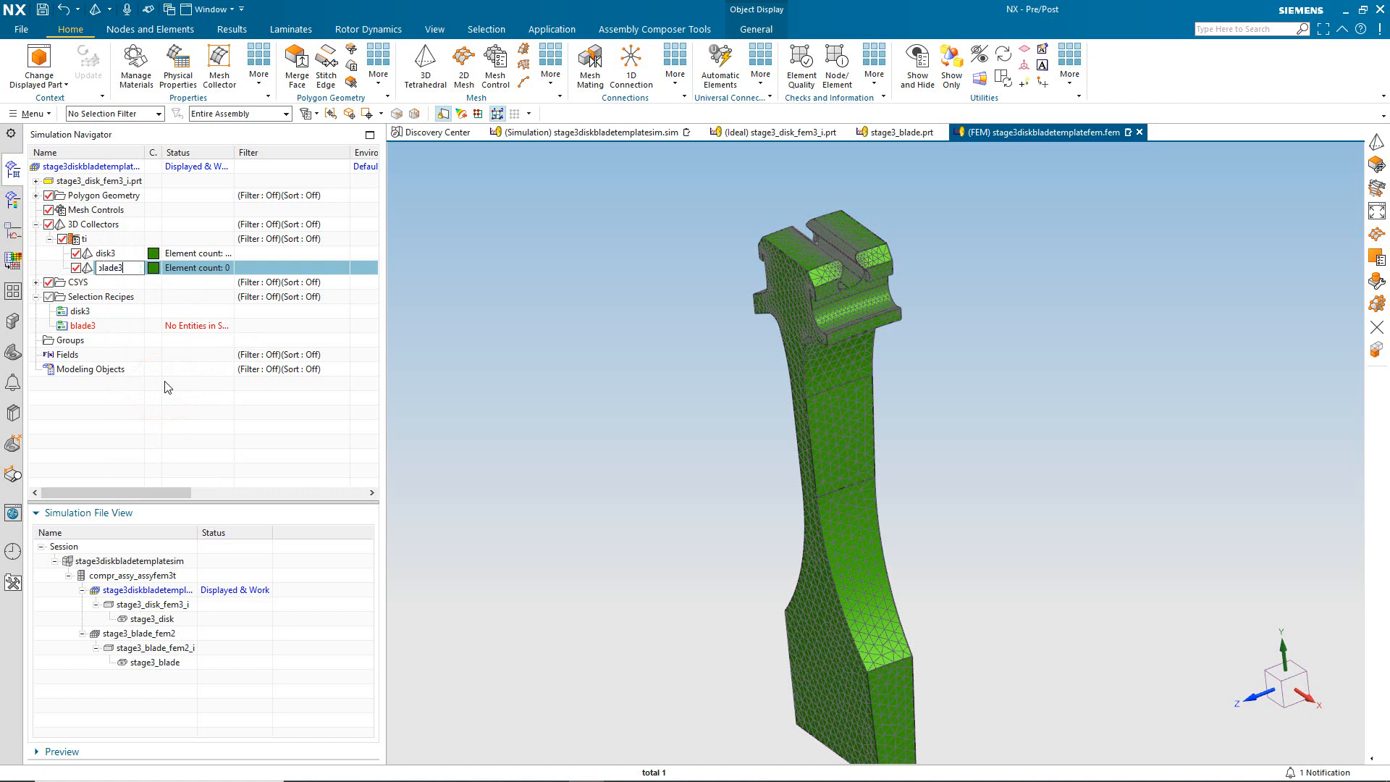
key("Return")
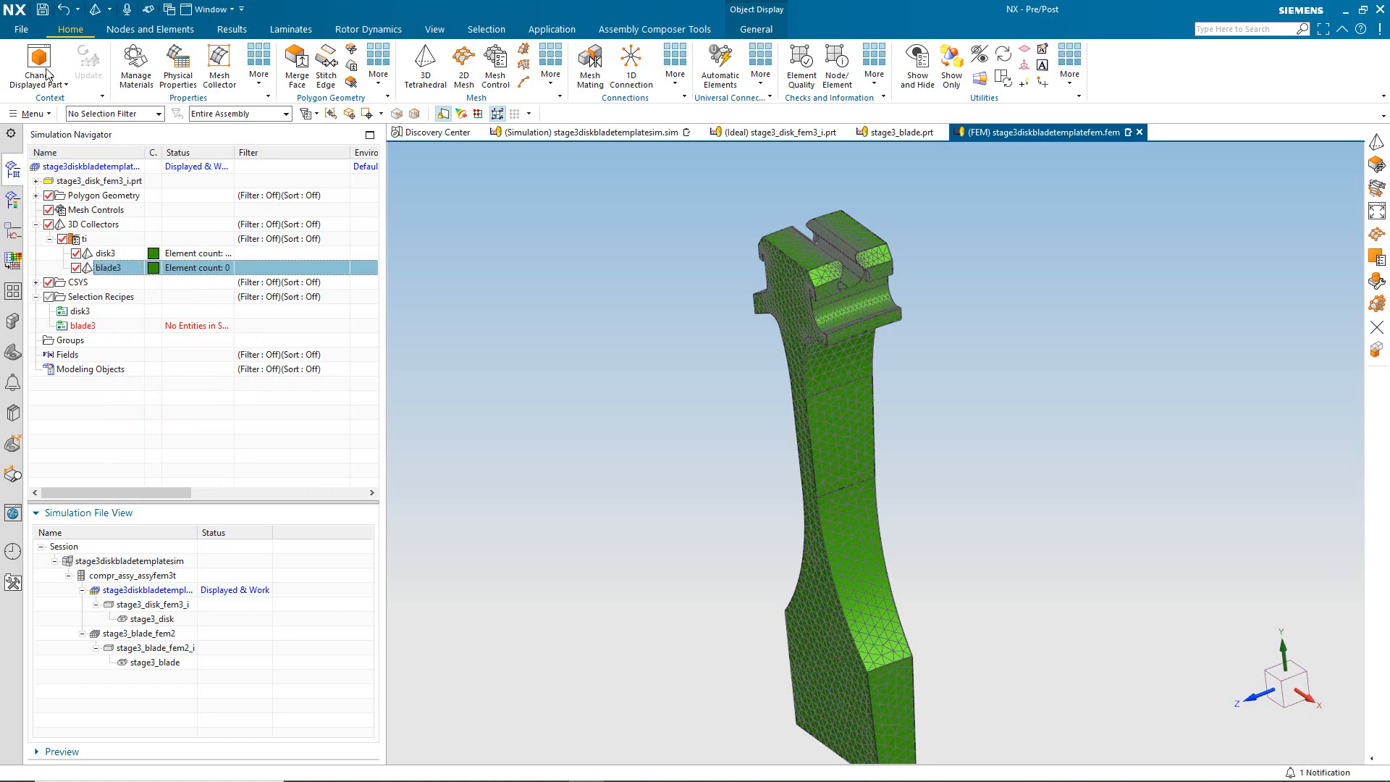
left_click(42, 10)
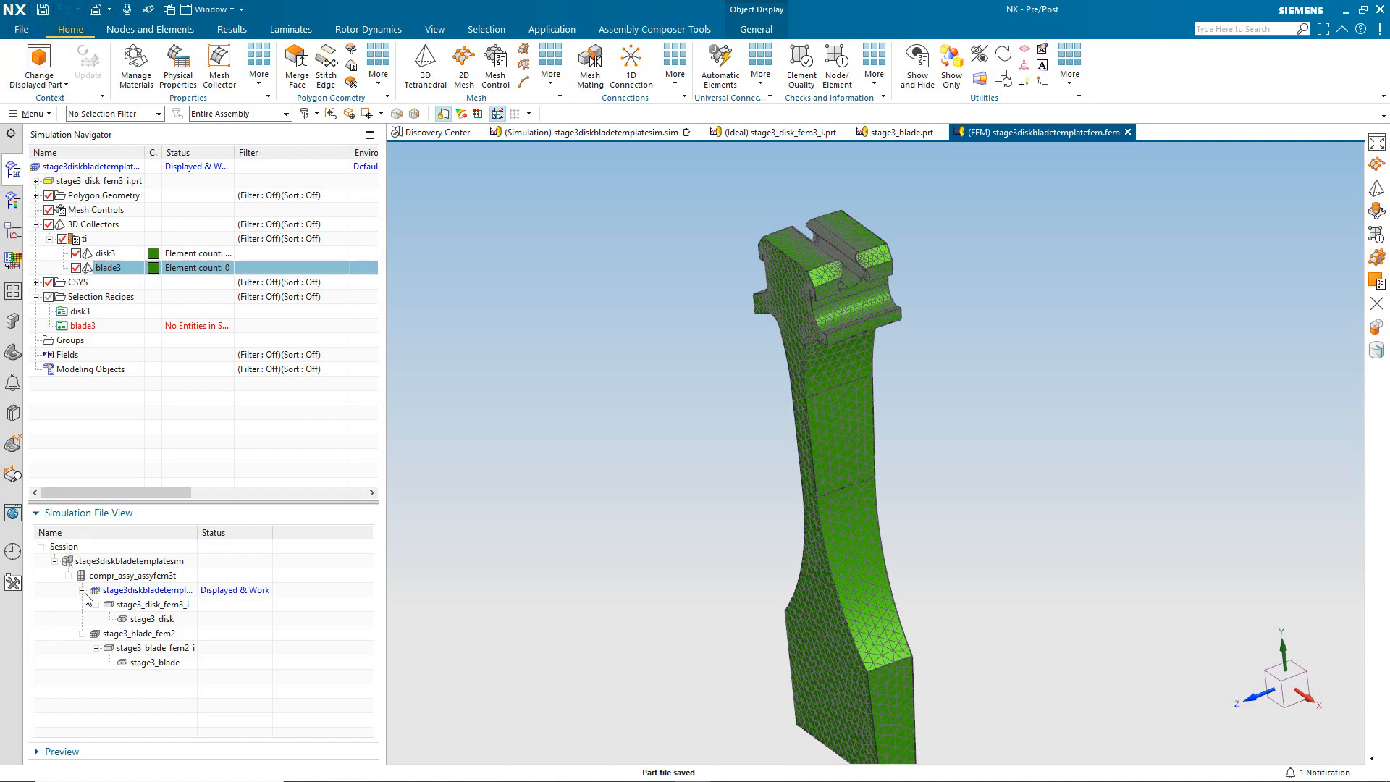
Make the stage3diskbladetemplatesim simulation the displayed part and inspect its cyclic symmetry, face contact and user-defined constraint.
double_click(134, 562)
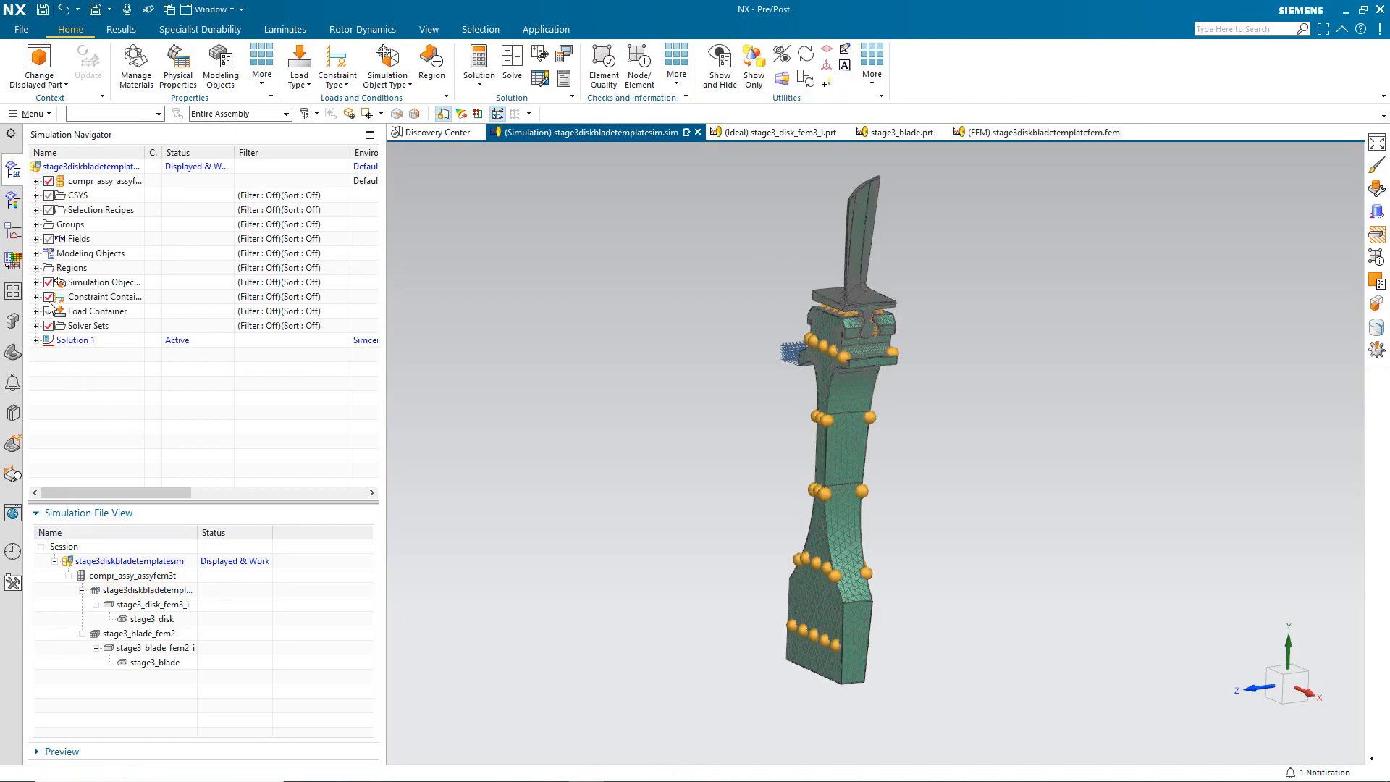
left_click(36, 282)
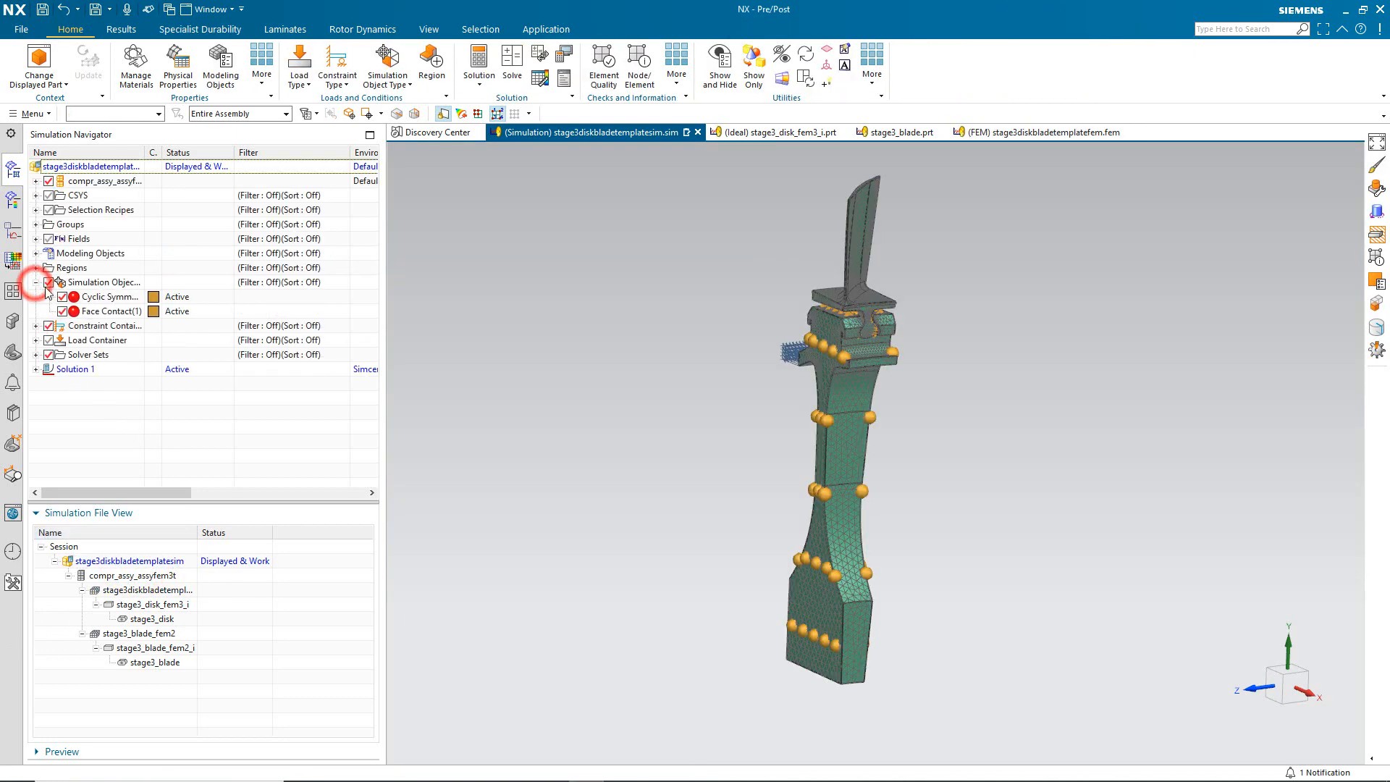
left_click(107, 298)
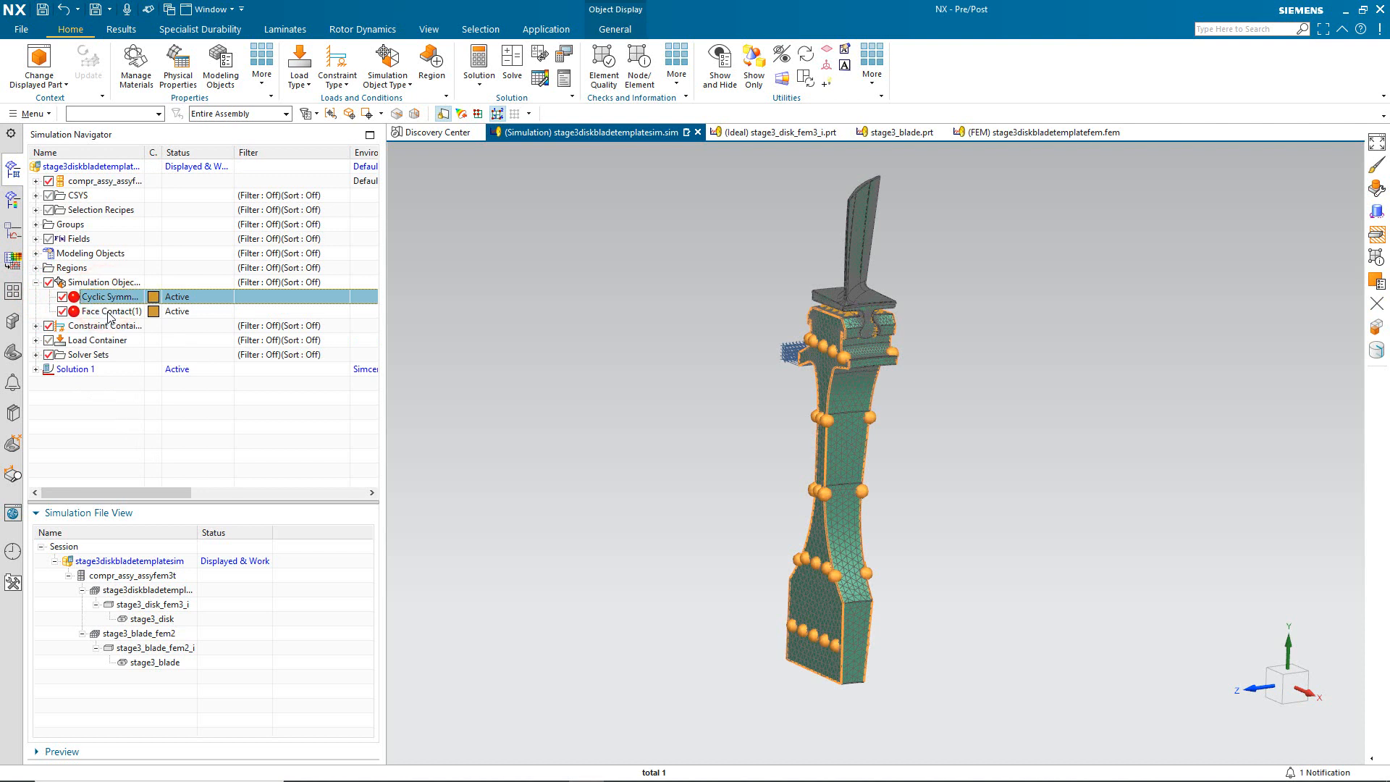
left_click(108, 312)
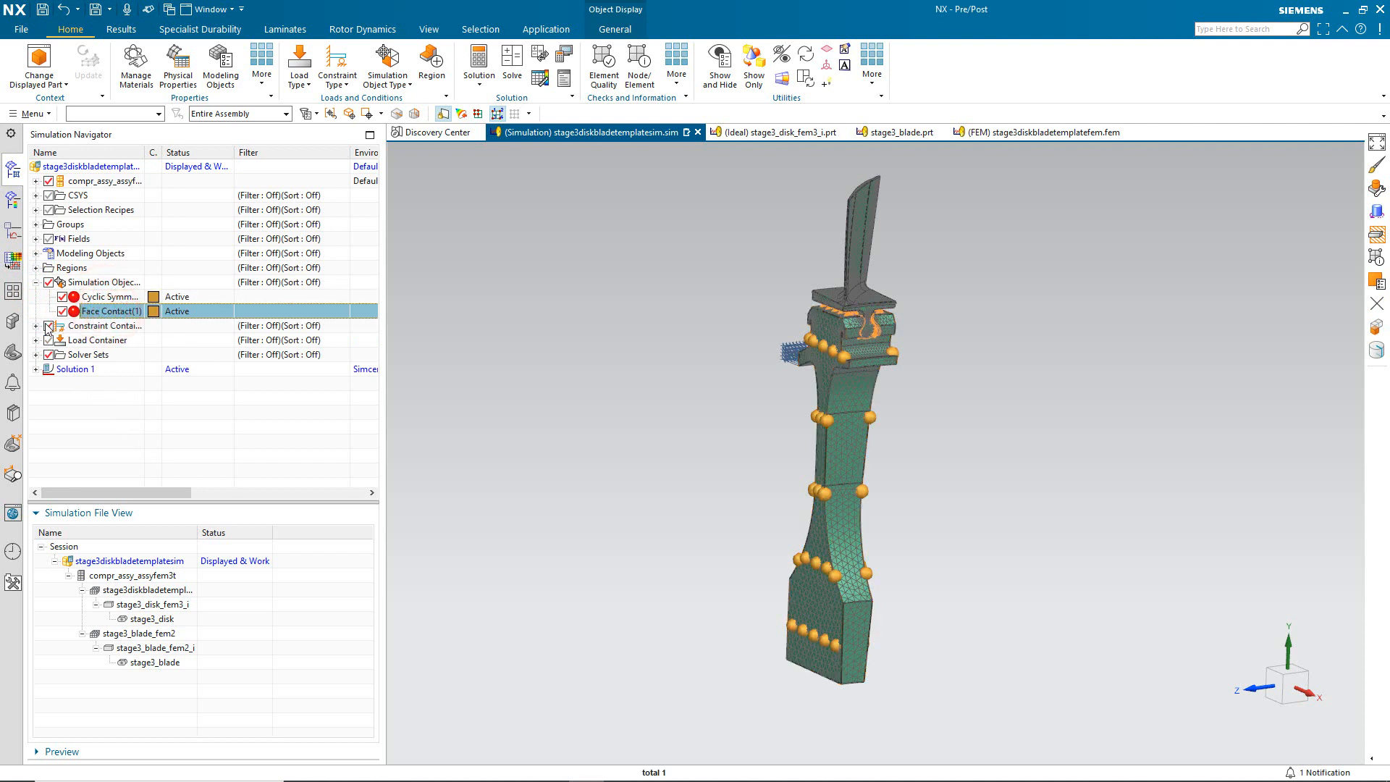
left_click(35, 326)
left_click(95, 341)
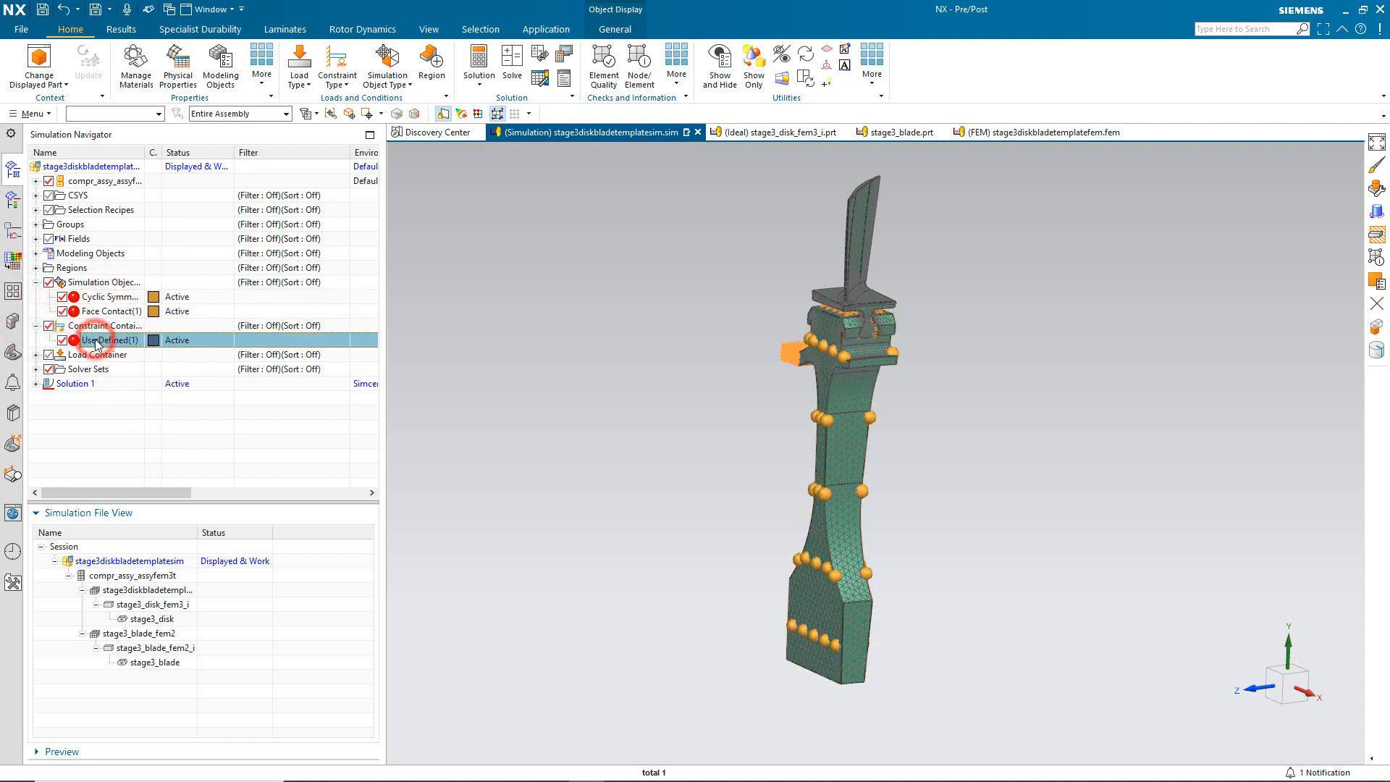
Inspect the rotation load's settings and the geometry covered by the temperature load without changing them.
left_click(35, 355)
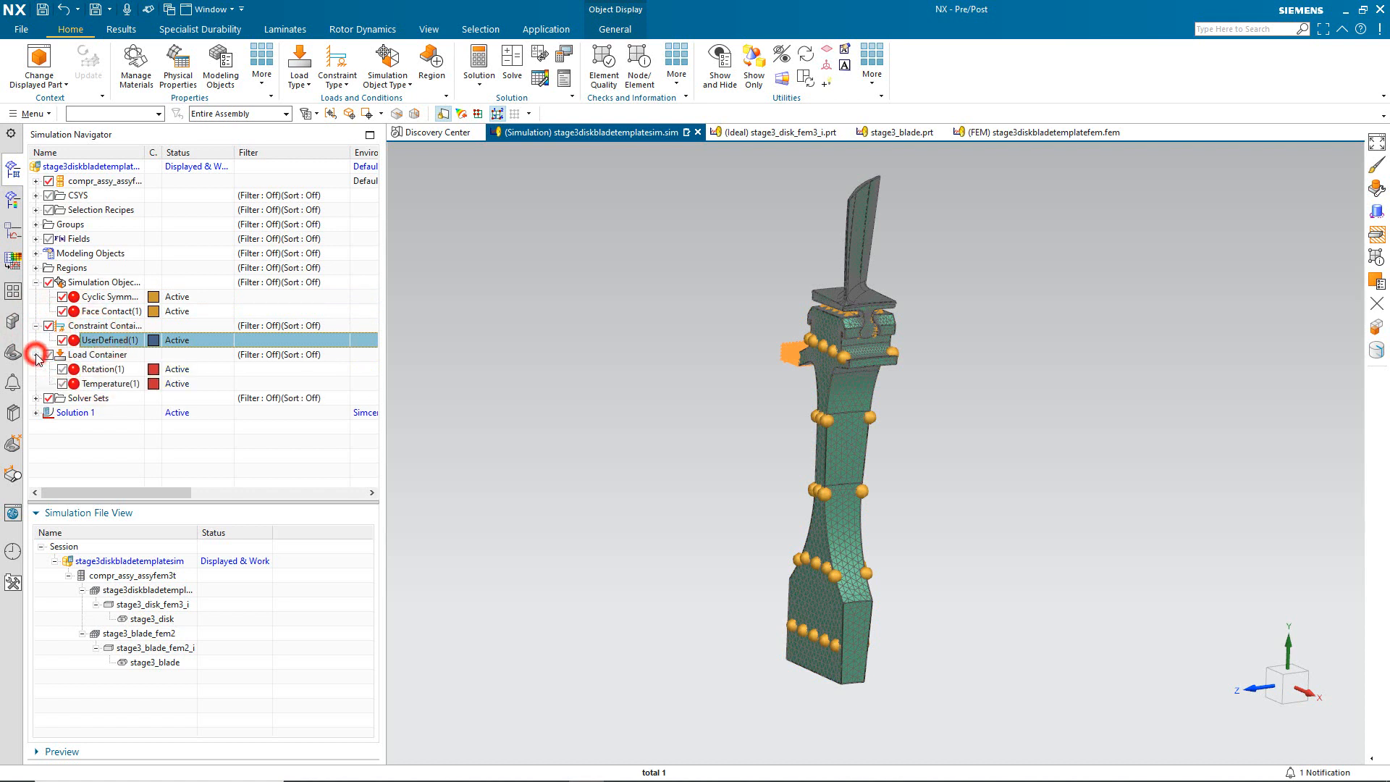
left_click(100, 370)
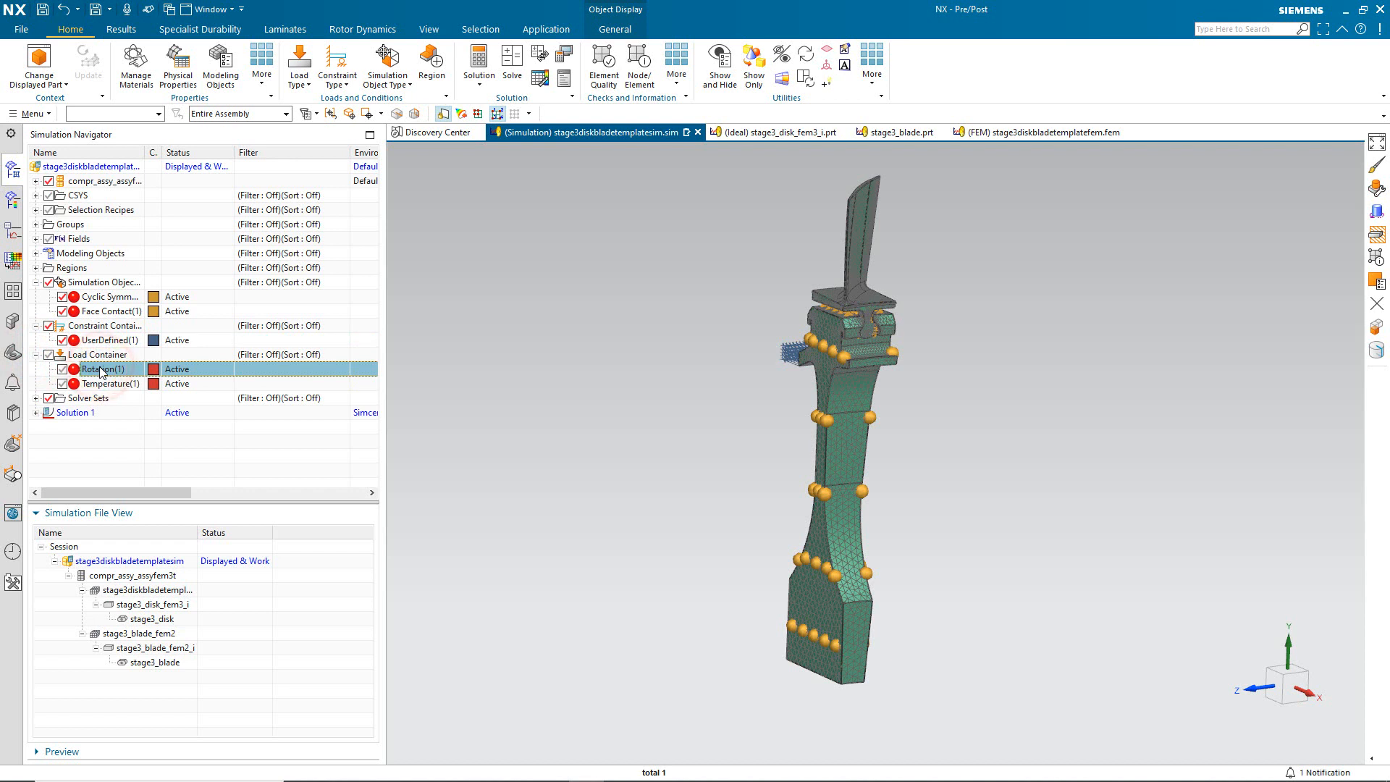
double_click(101, 370)
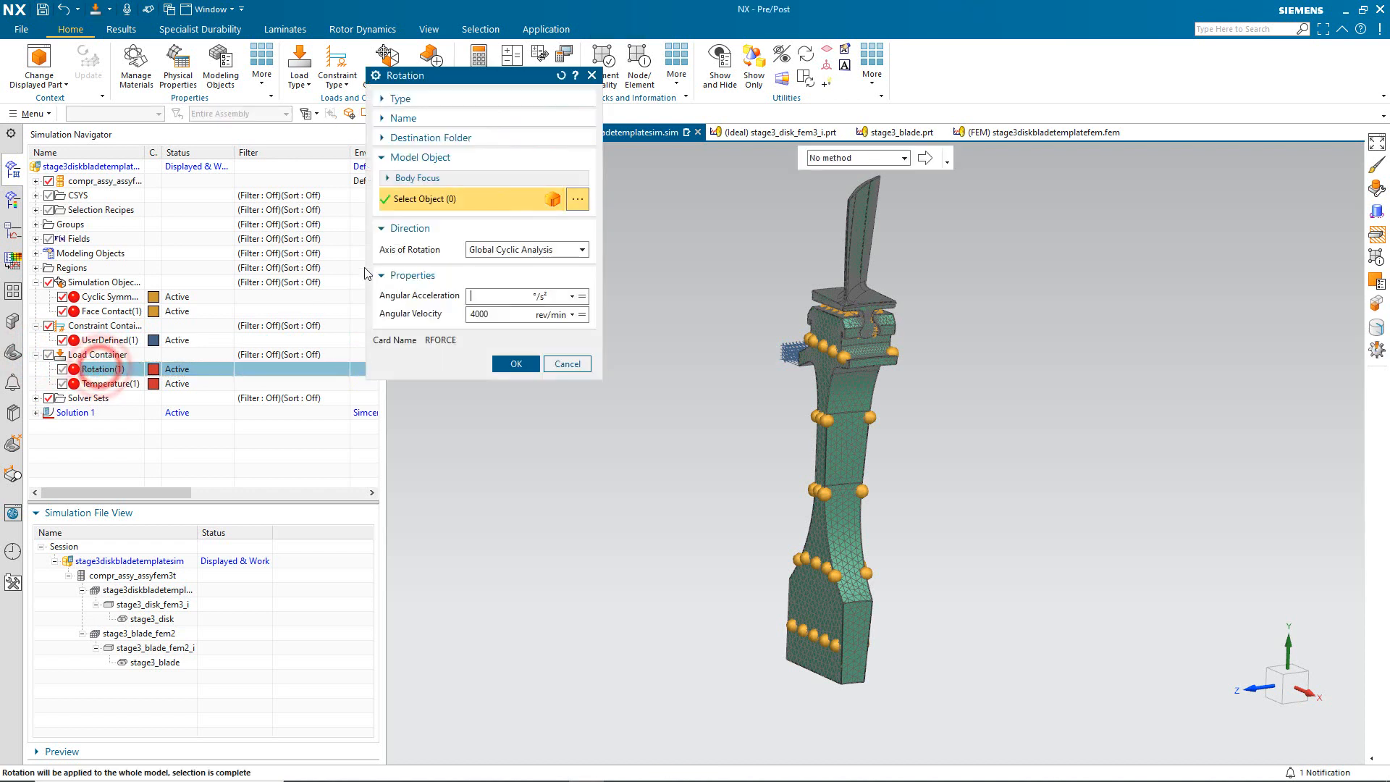
left_click(575, 364)
left_click(131, 384)
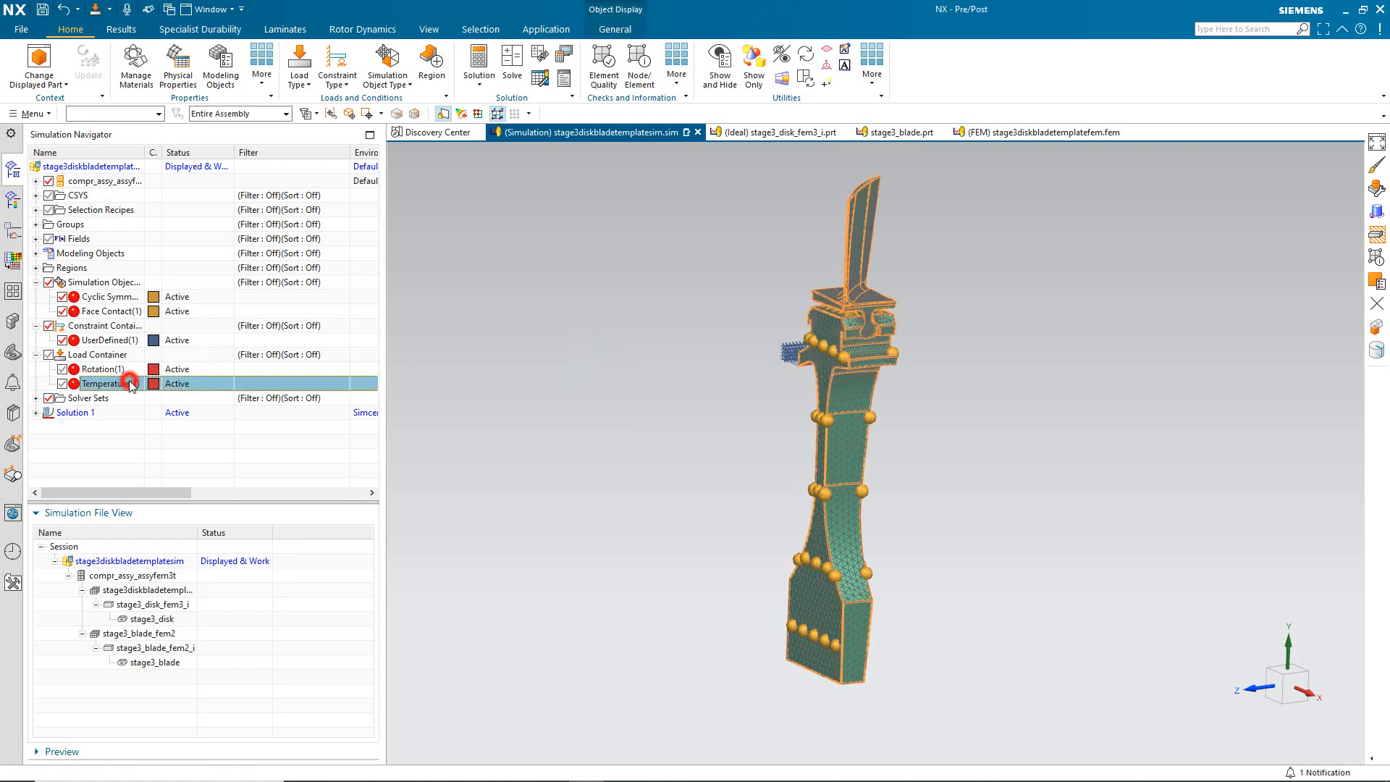
left_click(85, 441)
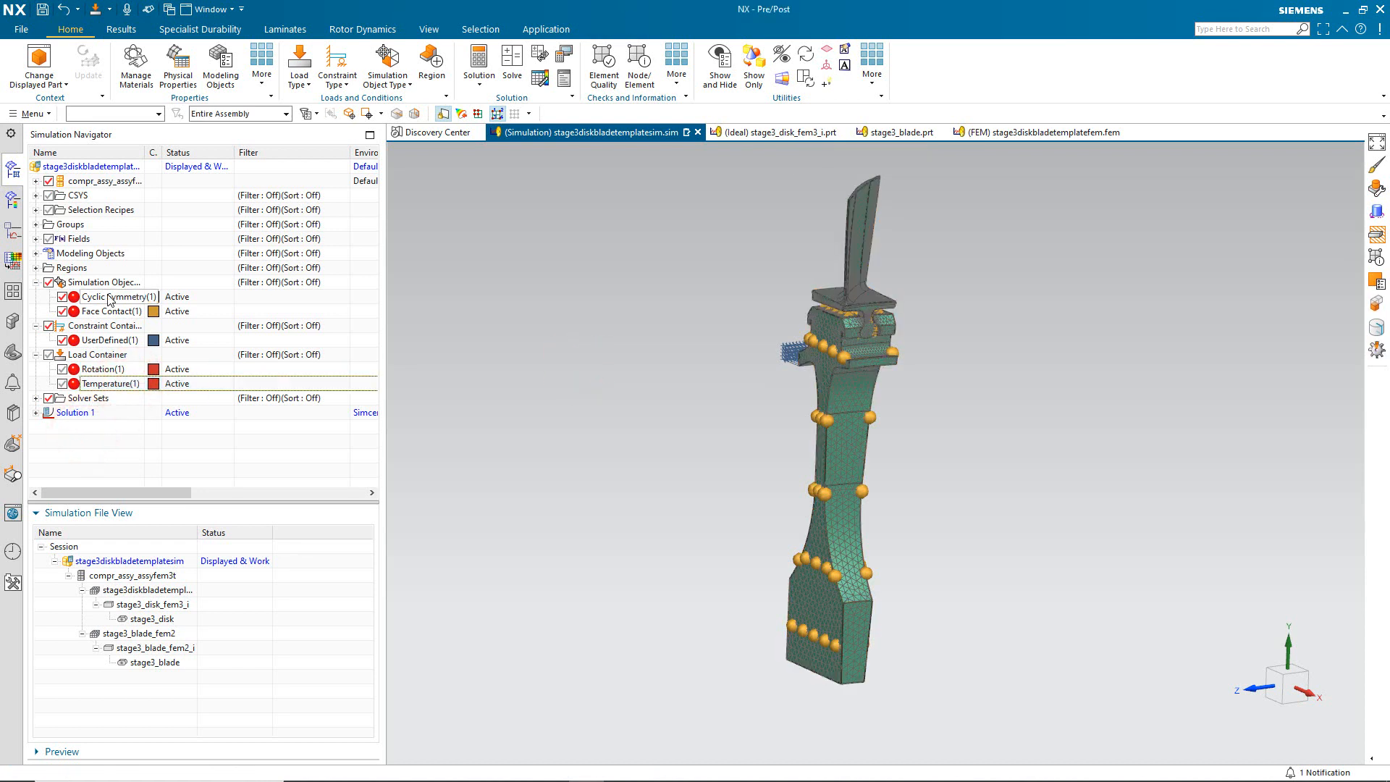
Review the Cyclic Symmetry object's source and target regions without changes, and expand the list of regions in the simulation.
left_click(107, 297)
double_click(105, 298)
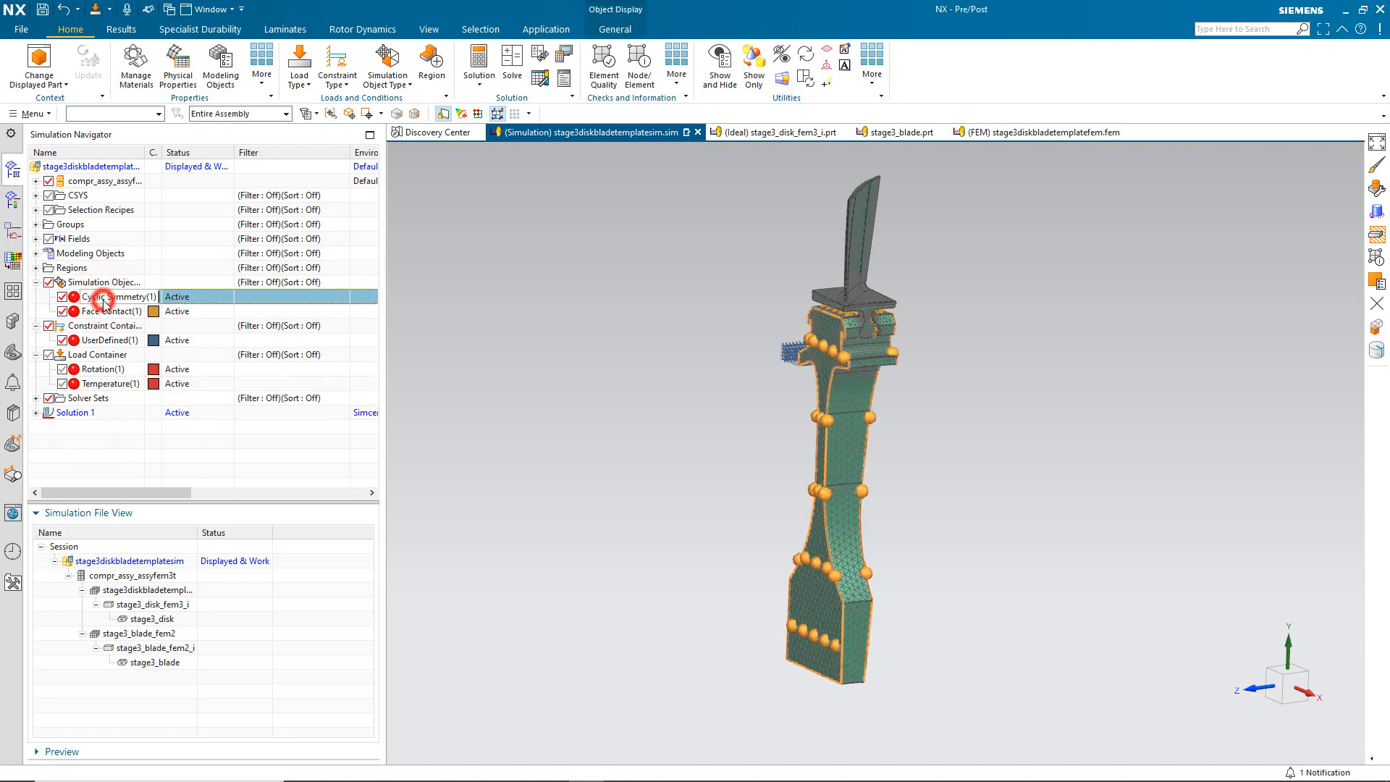
left_click(36, 210)
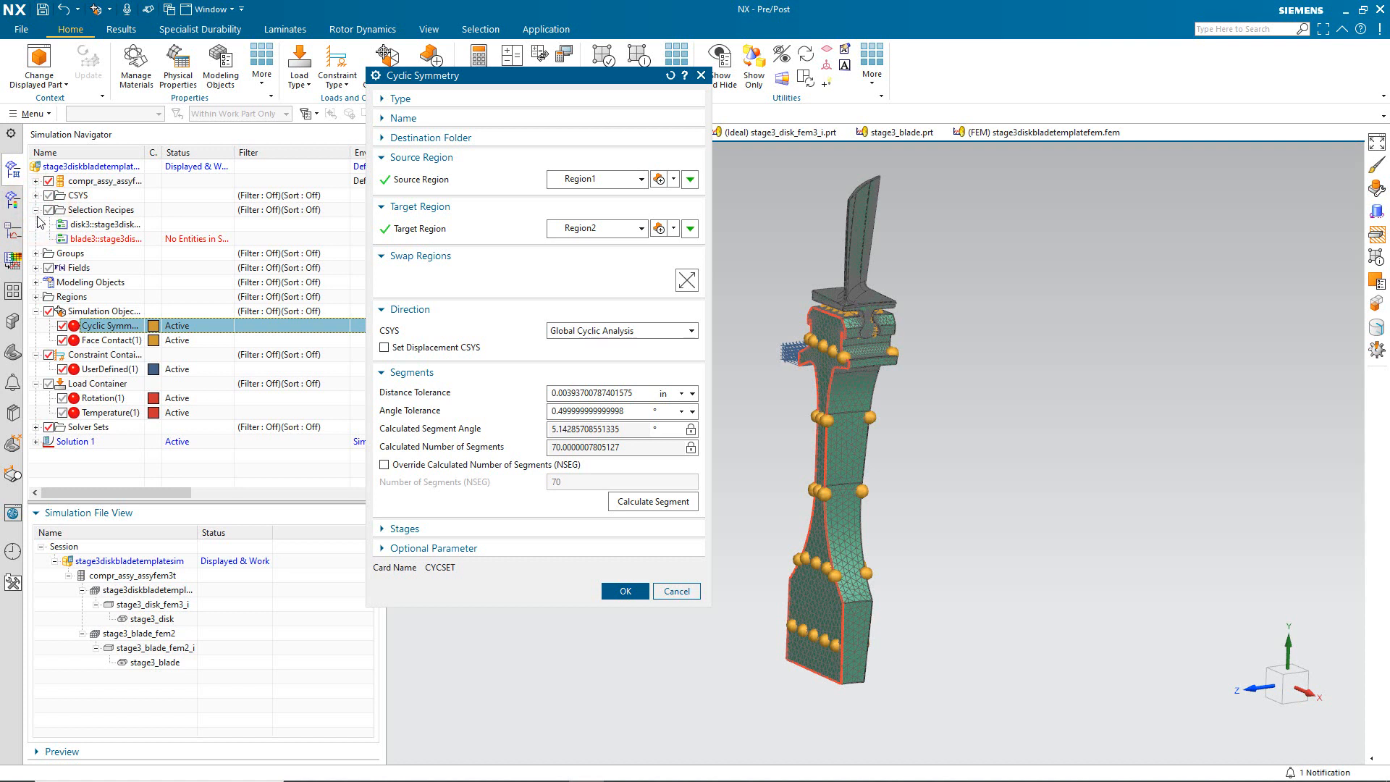
left_click(36, 297)
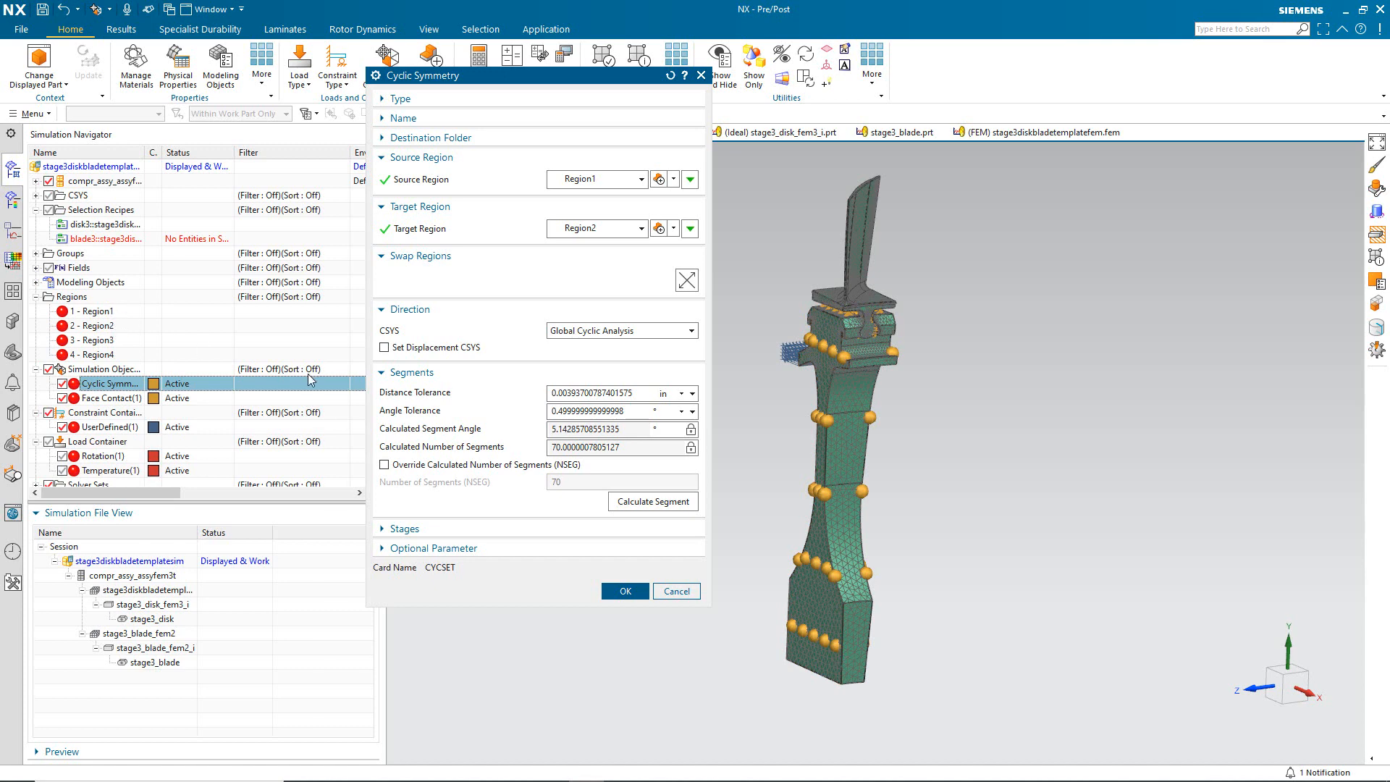
left_click(676, 591)
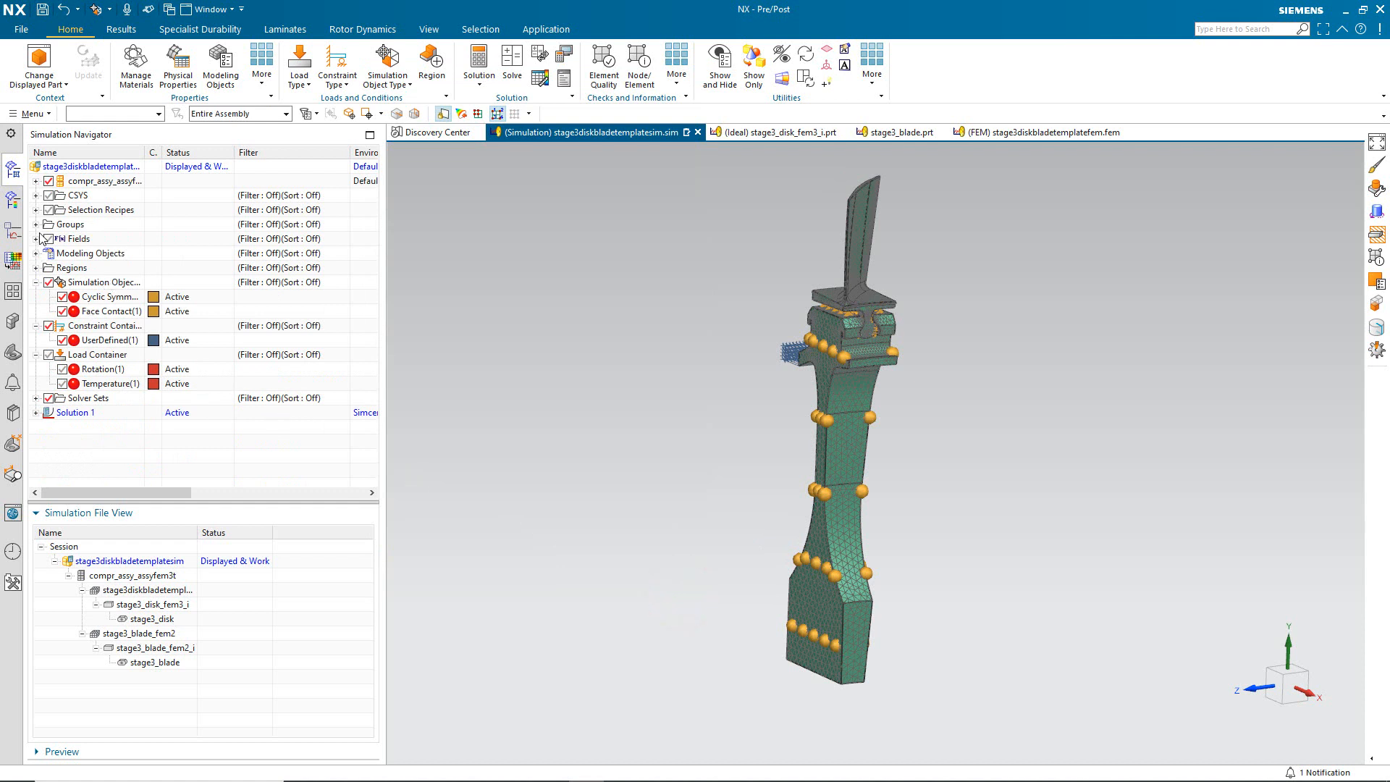
left_click(35, 268)
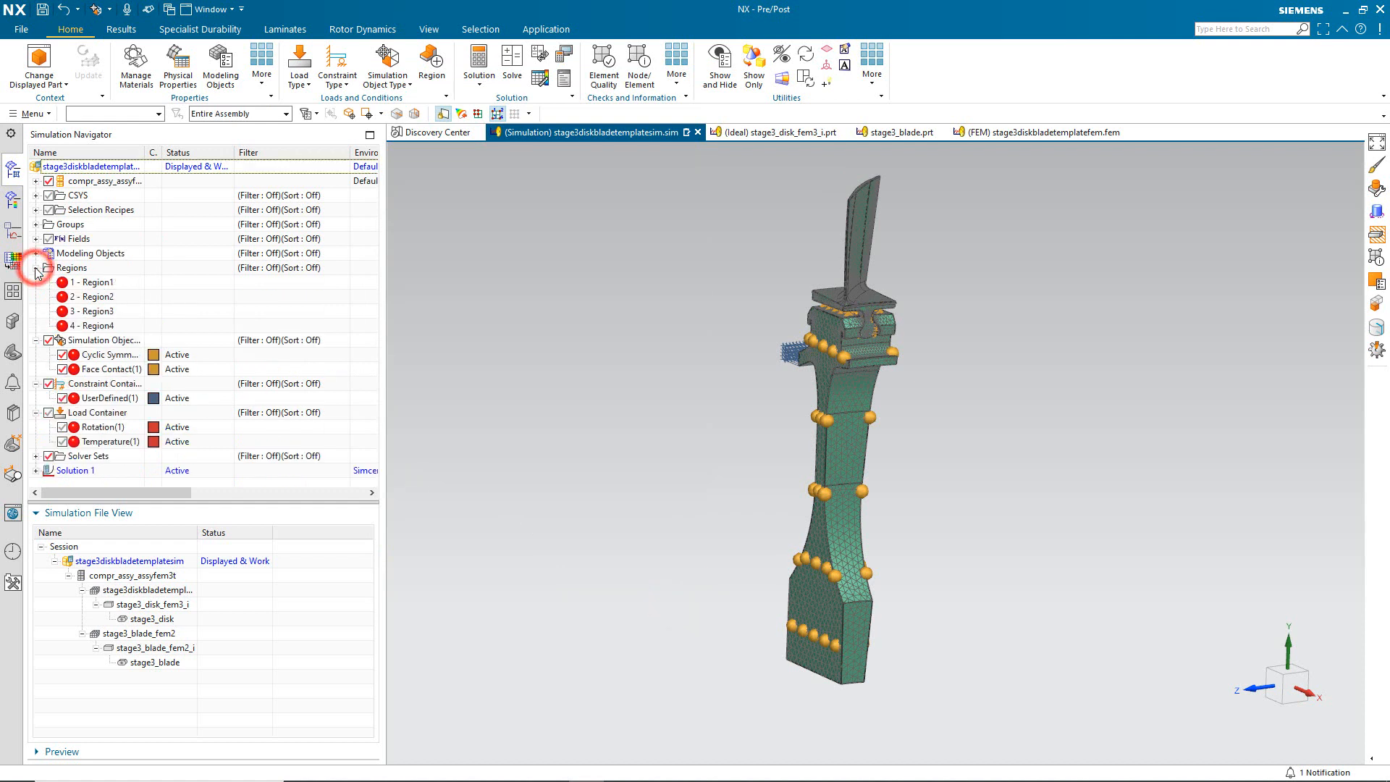
Start a new attribute-based selection recipe named cyclic1 with Polygon Face as its entity type.
right_click(85, 210)
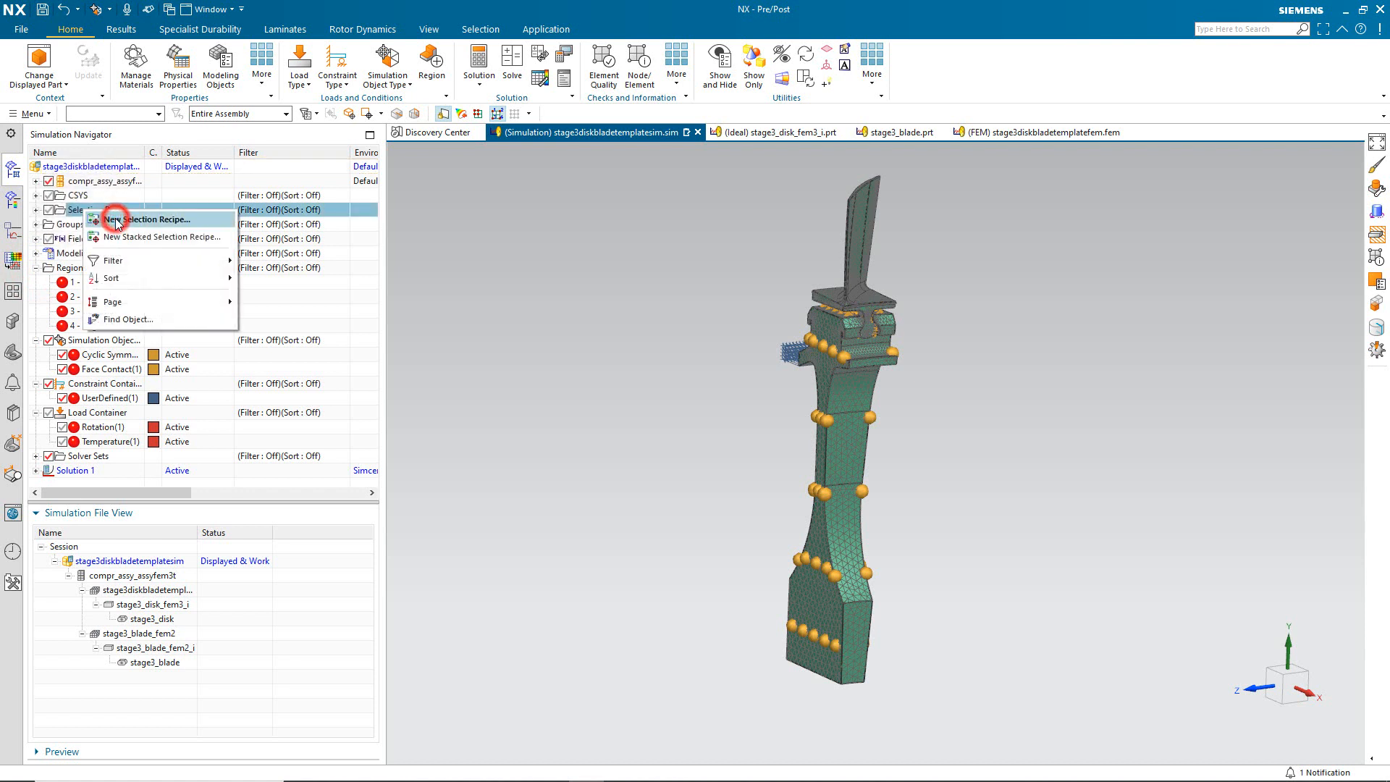
left_click(118, 220)
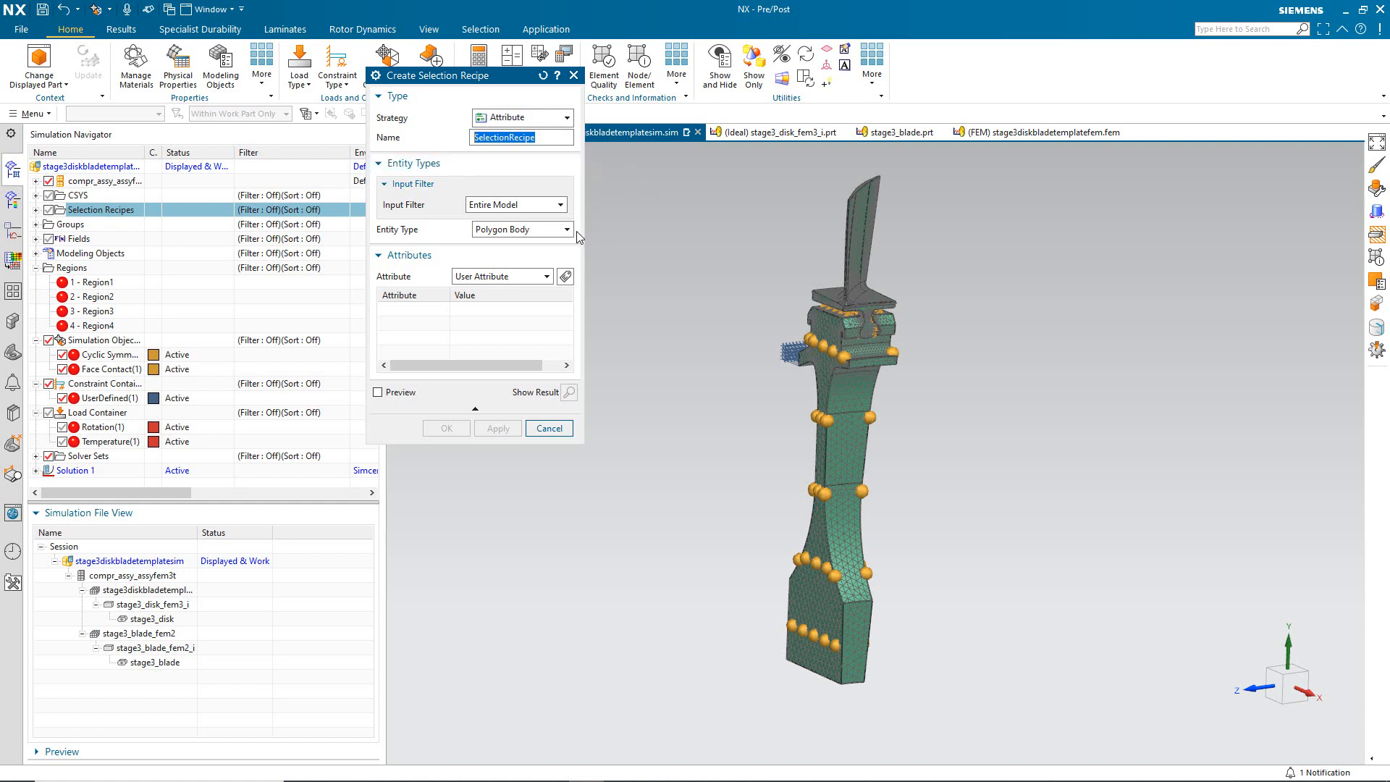
type("cyclic1")
left_click(567, 229)
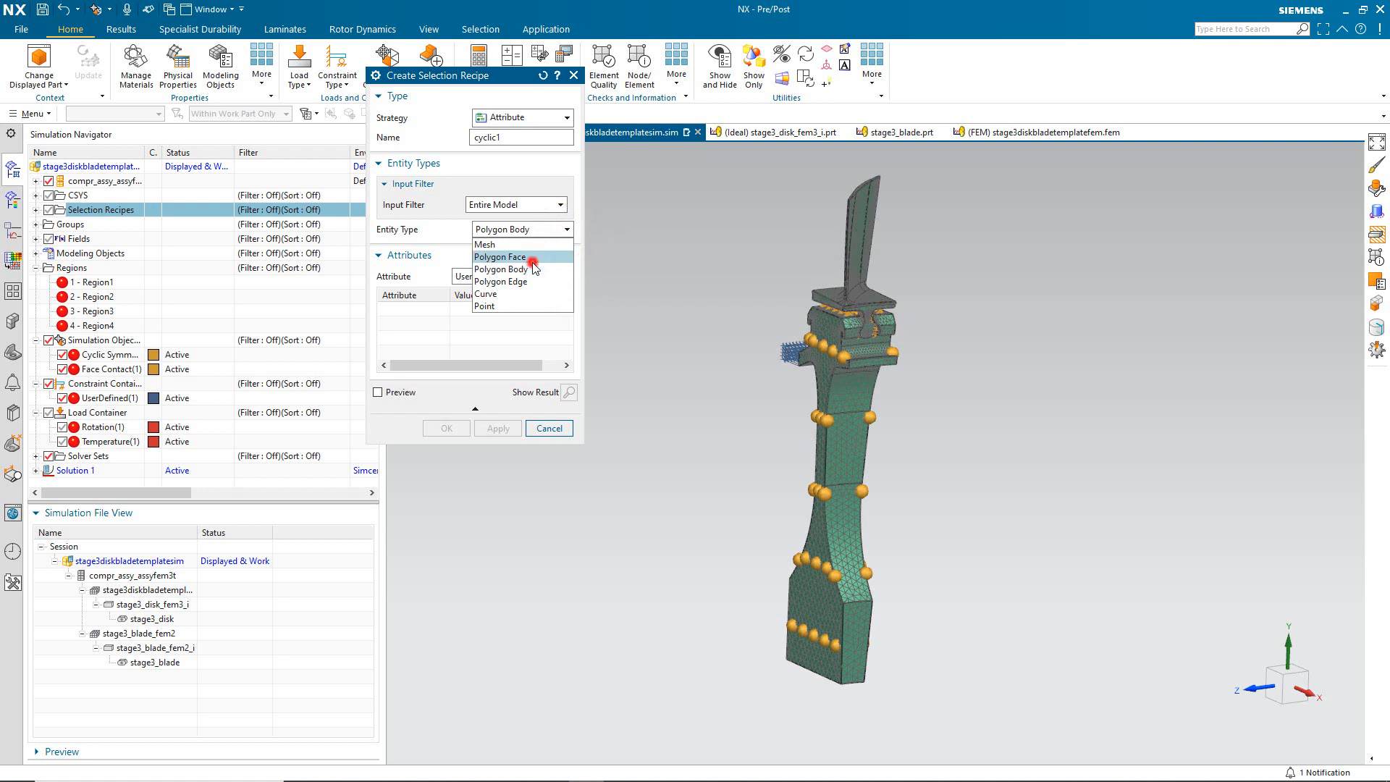
left_click(533, 265)
Add a String user attribute titled cyclic with single value 1 to the recipe, preview the faces, and create it.
left_click(564, 277)
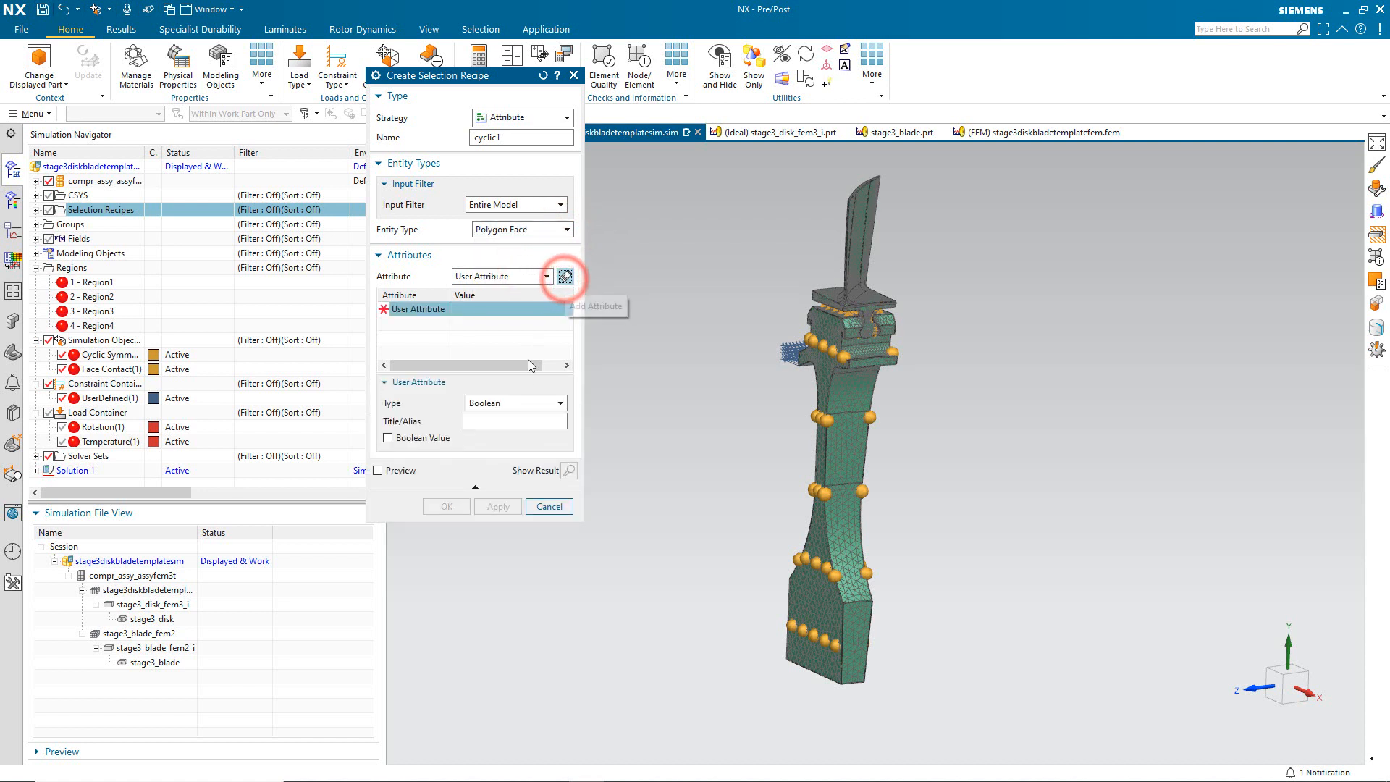
left_click(516, 404)
left_click(500, 465)
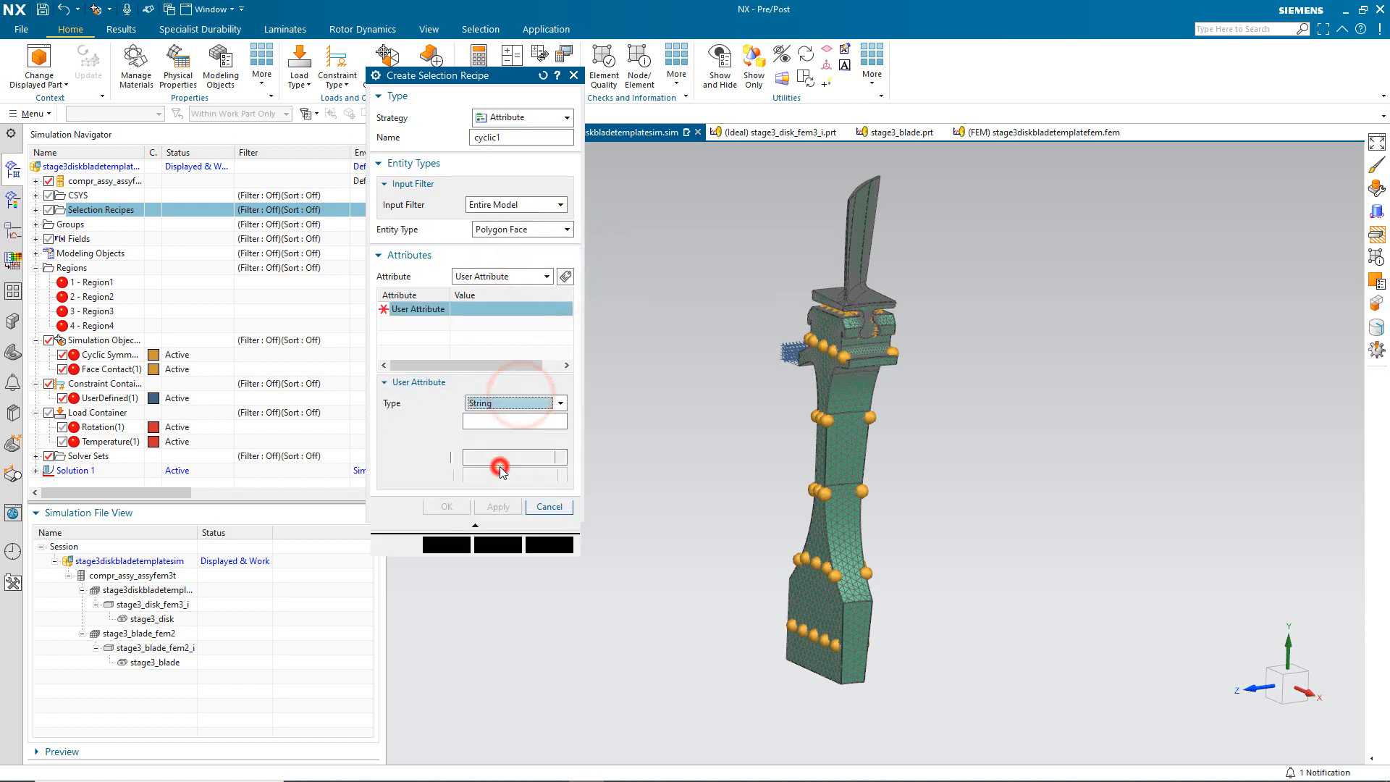
left_click(502, 421)
type("cyl")
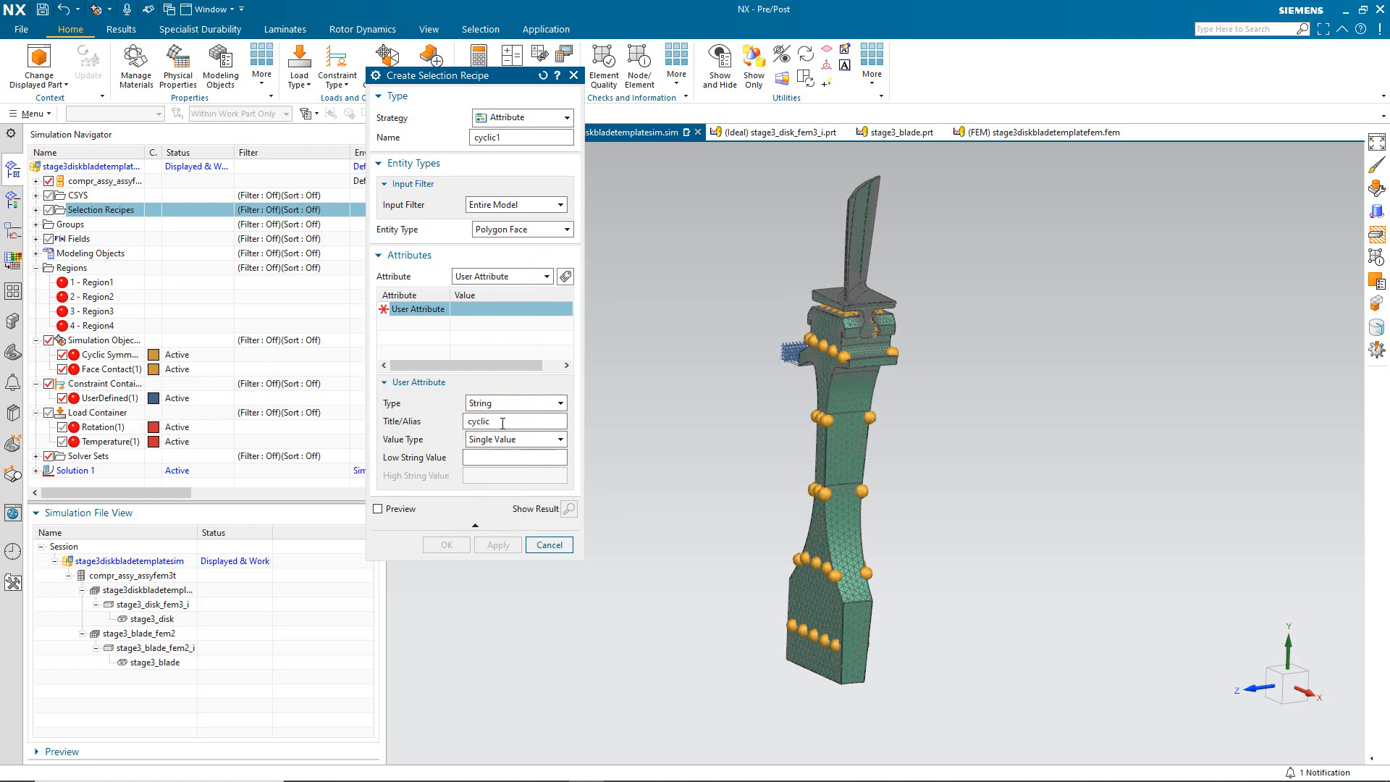
left_click(499, 459)
type("1")
key("Tab")
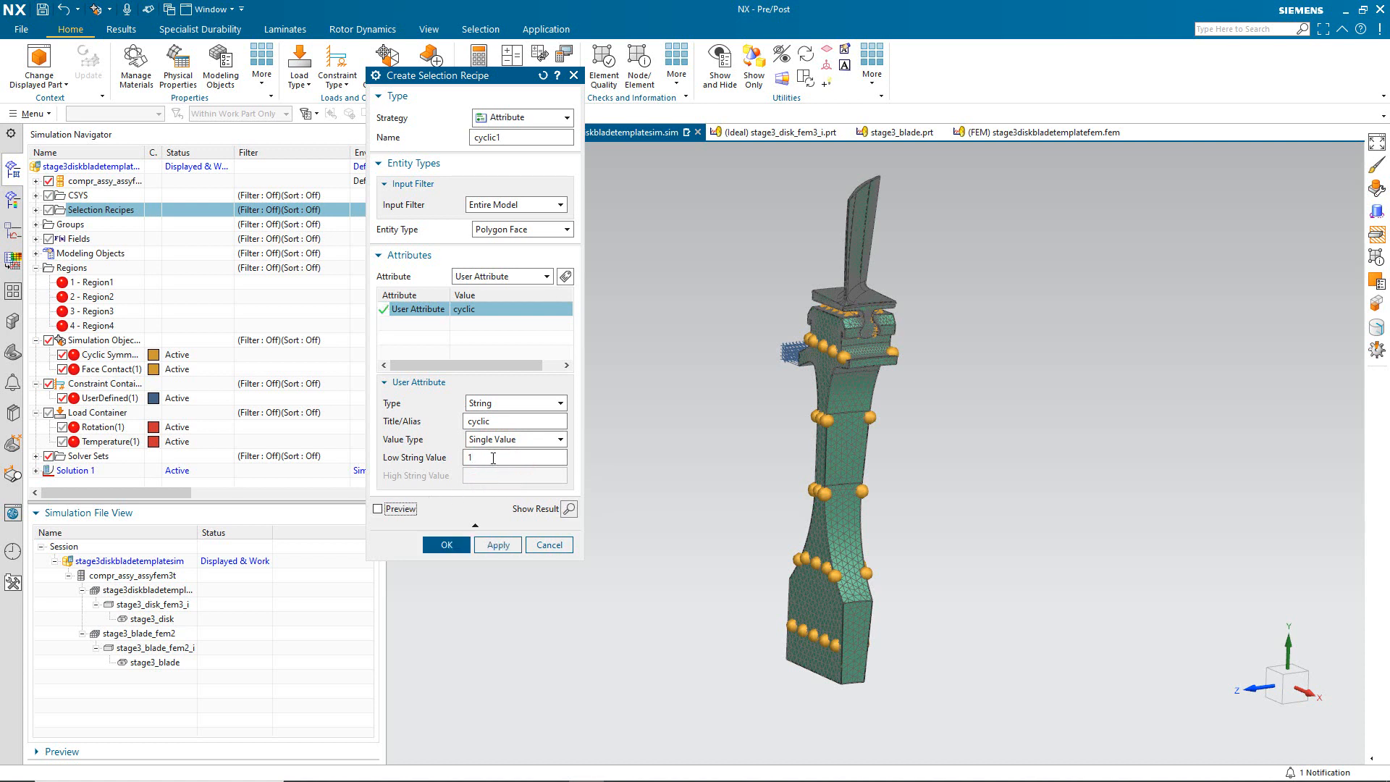
left_click(401, 510)
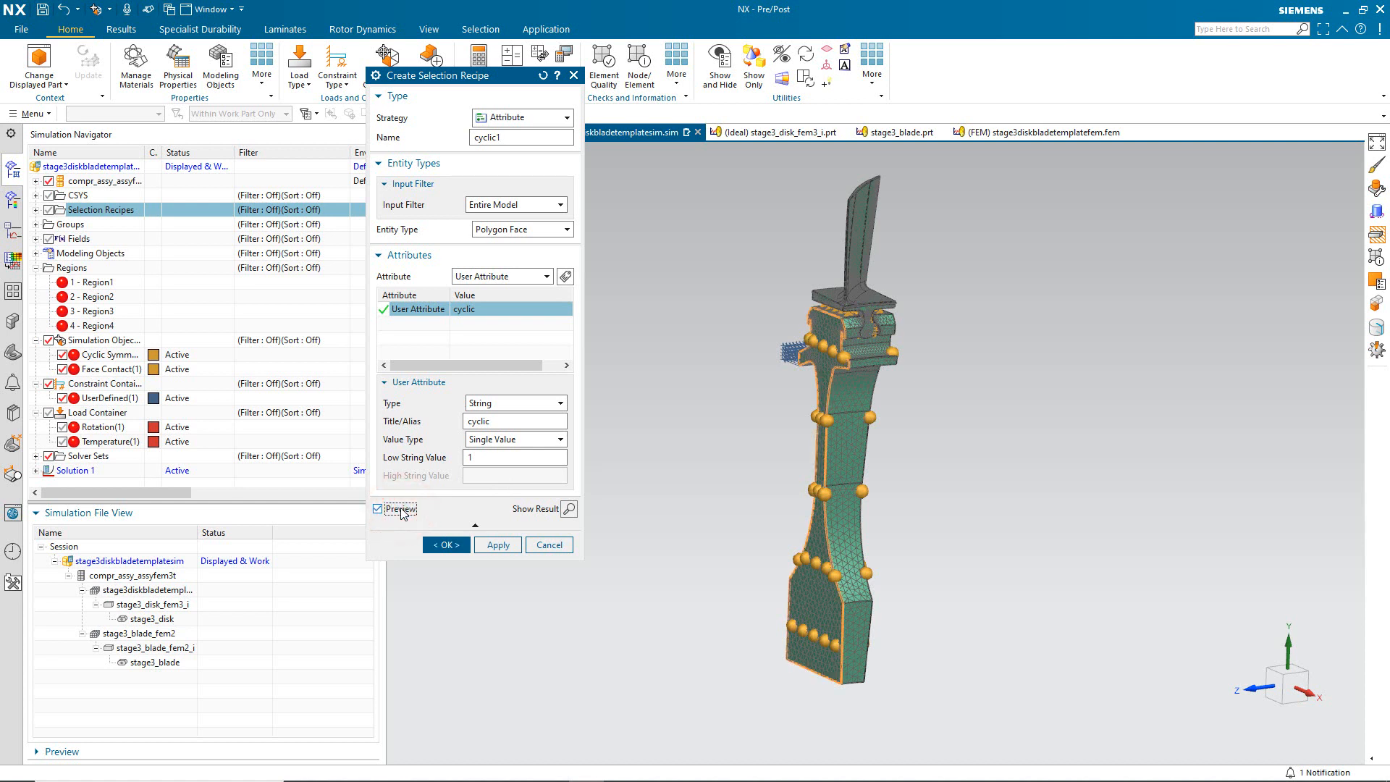
left_click(441, 544)
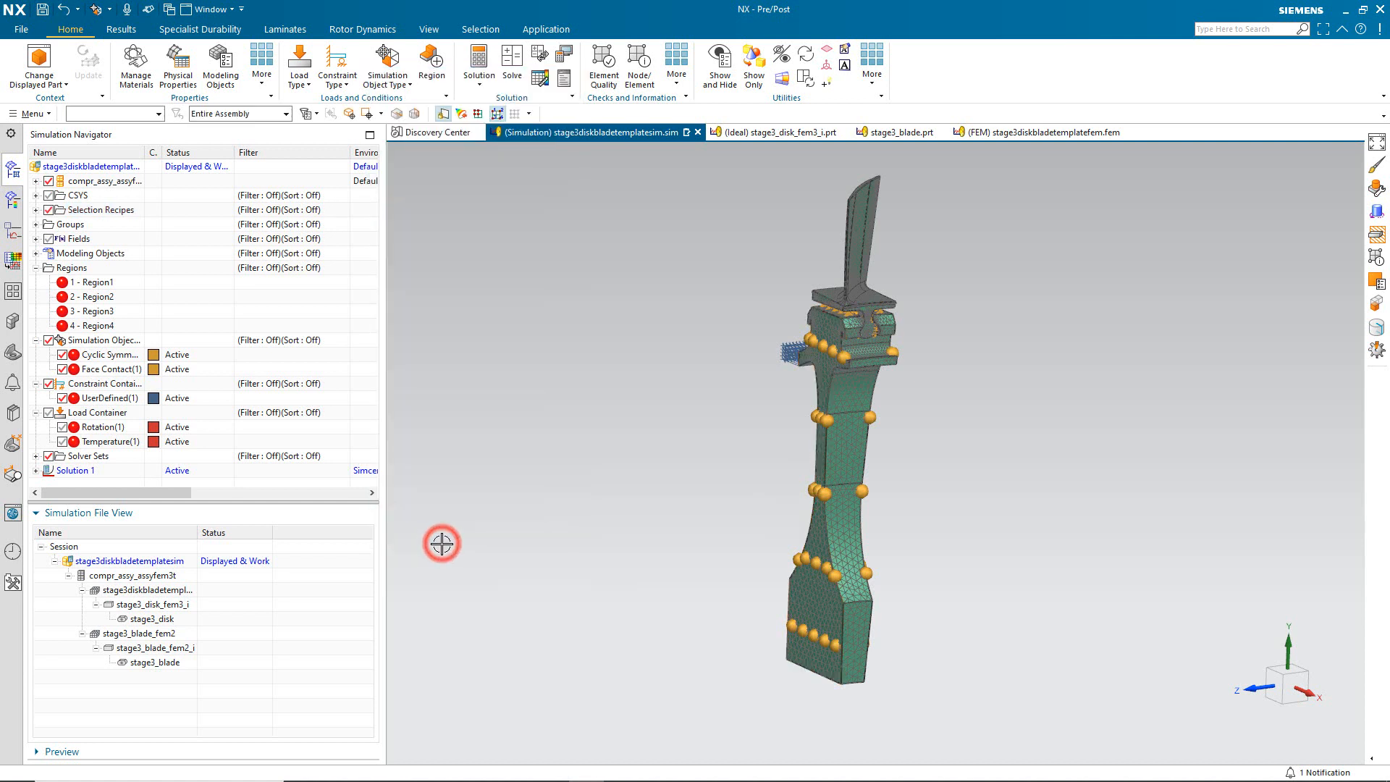
Edit Region1 to replace its selected geometry with the cyclic1 selection recipe.
right_click(101, 286)
left_click(112, 291)
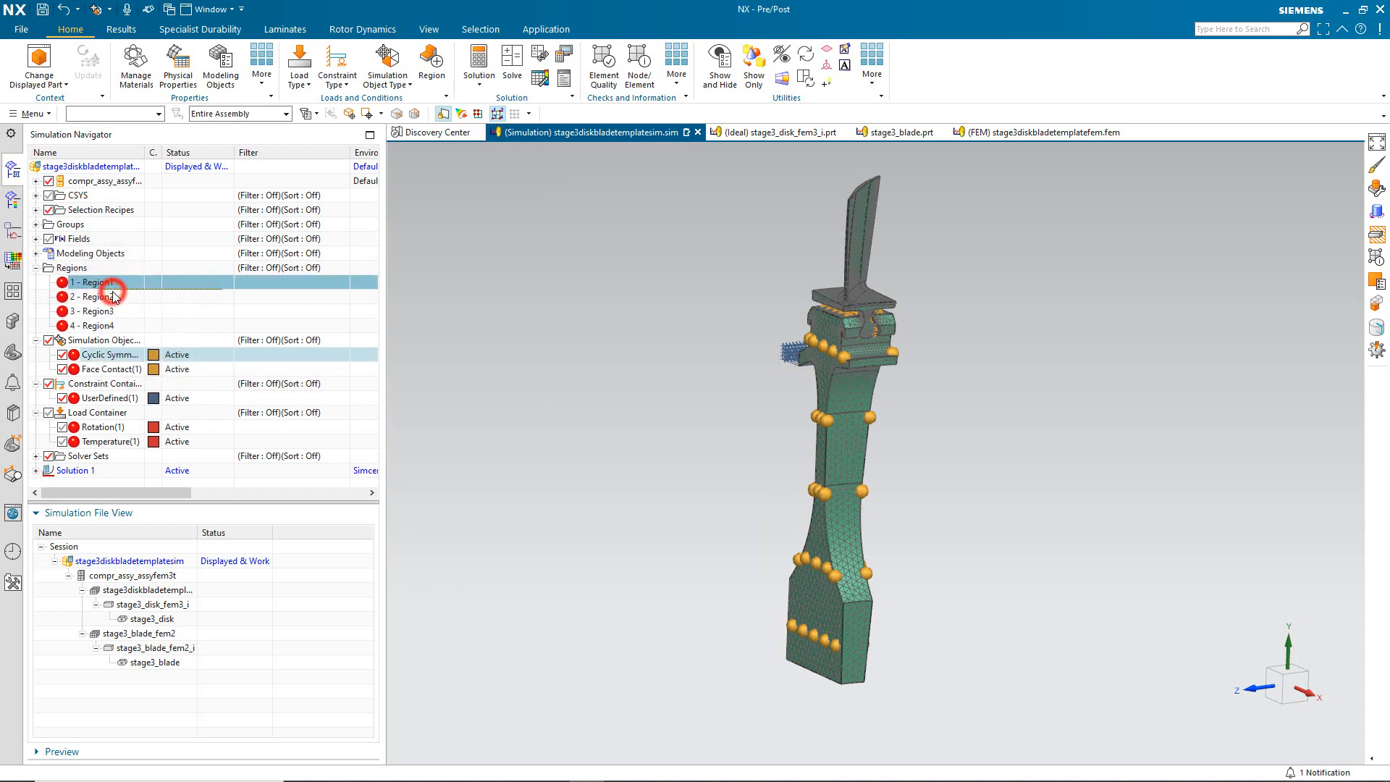
left_click(330, 114)
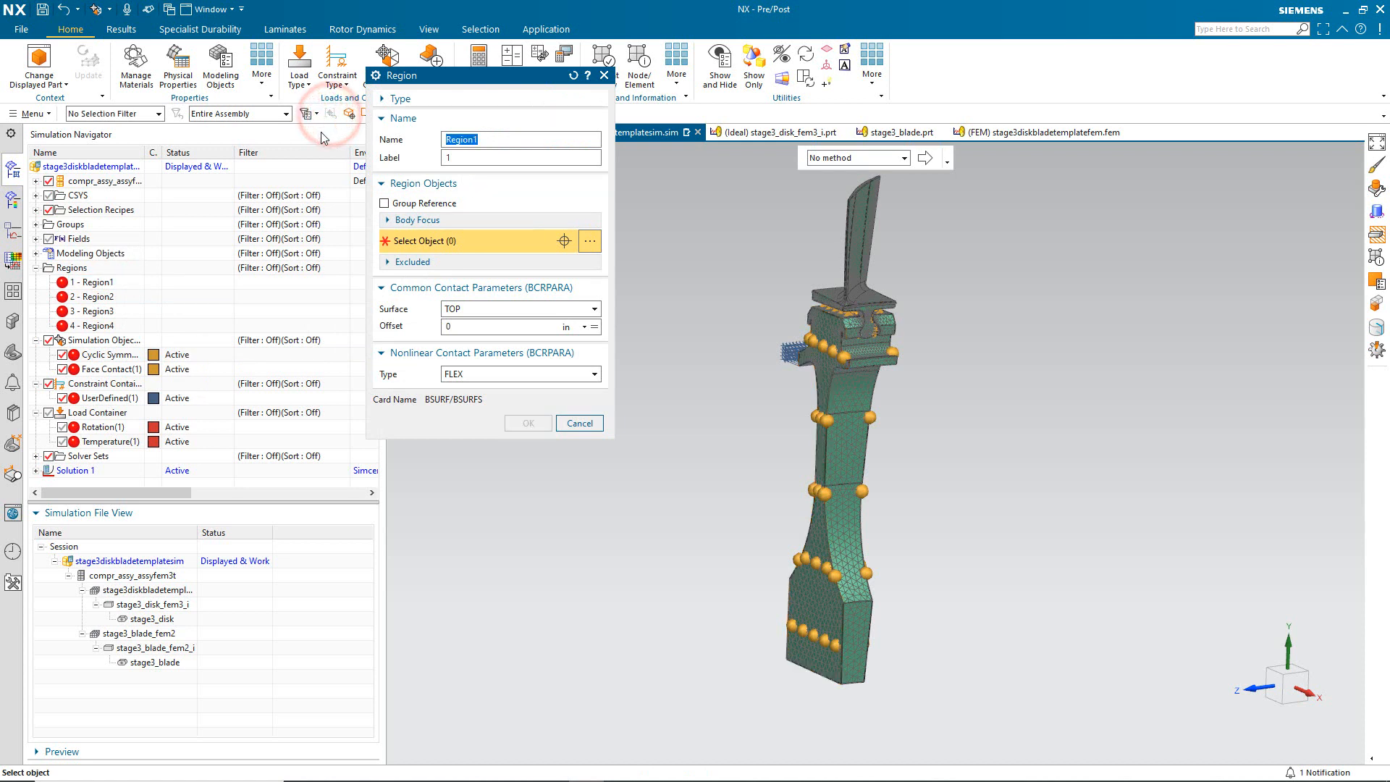
left_click(35, 210)
left_click(94, 255)
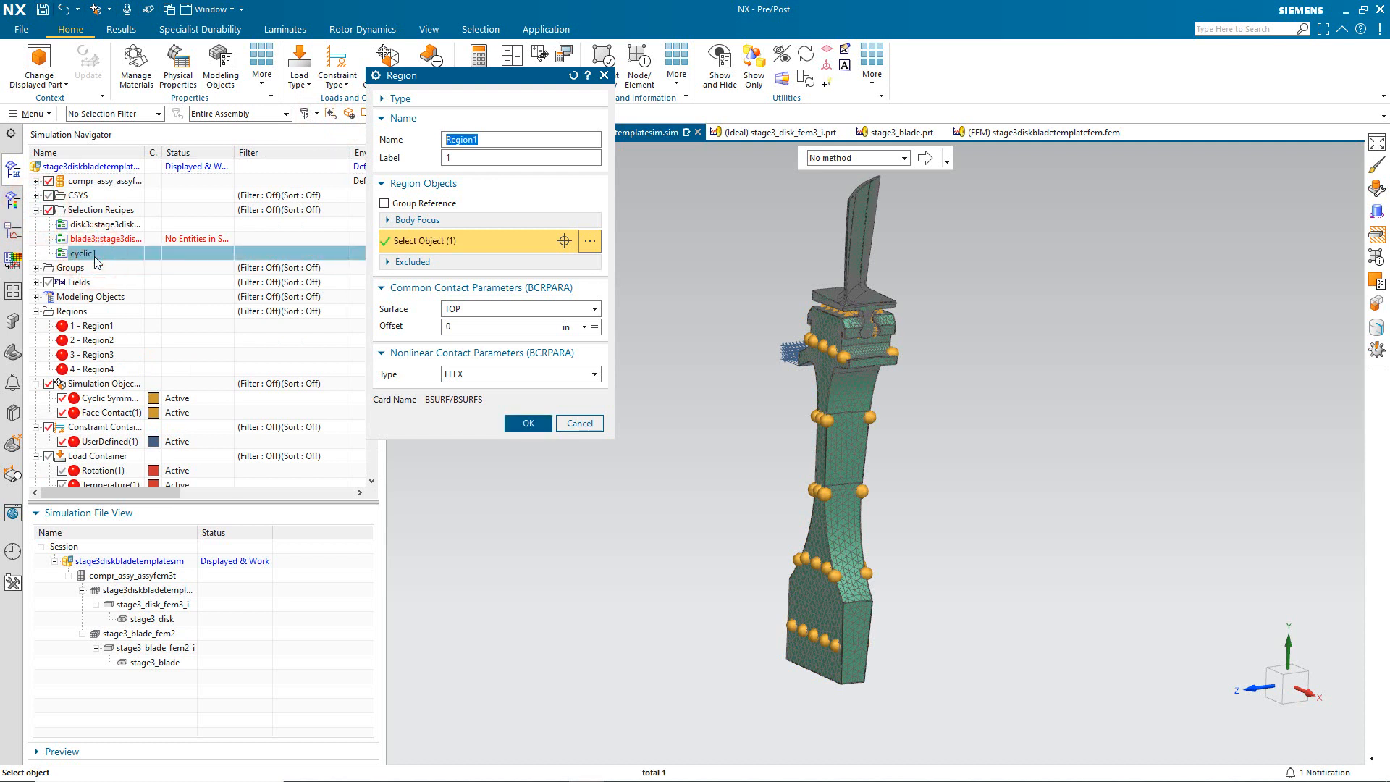
left_click(527, 422)
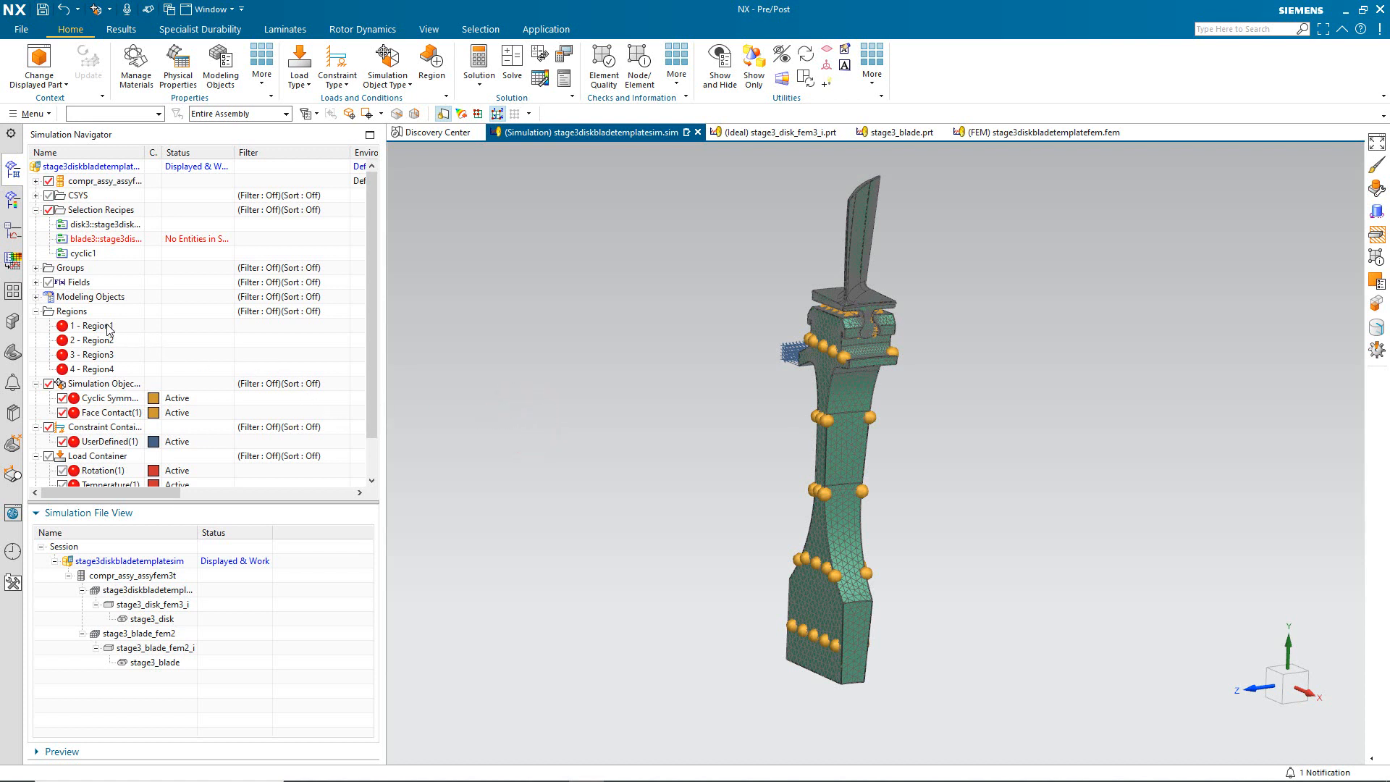
Rename Region1 as cyclic1.
right_click(108, 330)
left_click(135, 354)
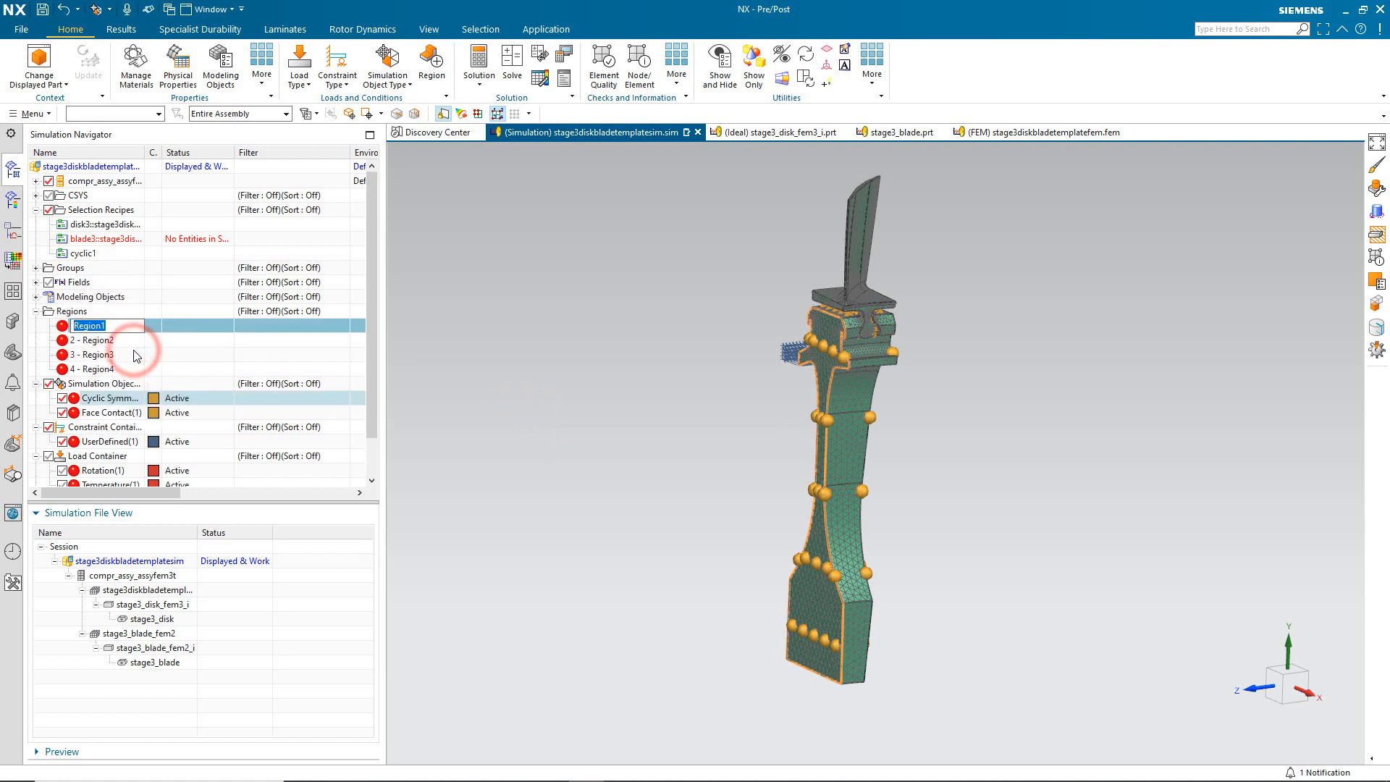
type("cyclic1")
key("Return")
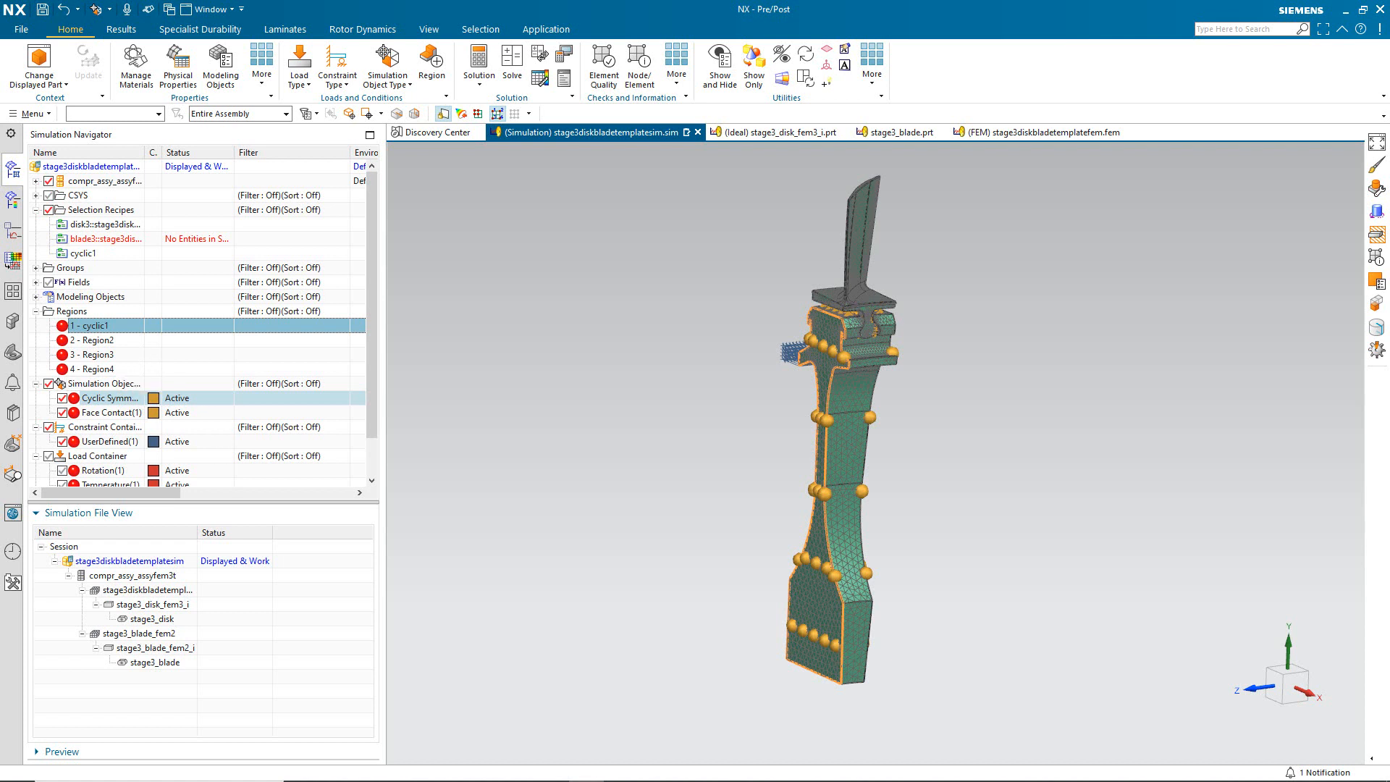
Start a new attribute-based selection recipe named cyclic2 with Polygon Face as its entity type.
right_click(102, 210)
left_click(125, 223)
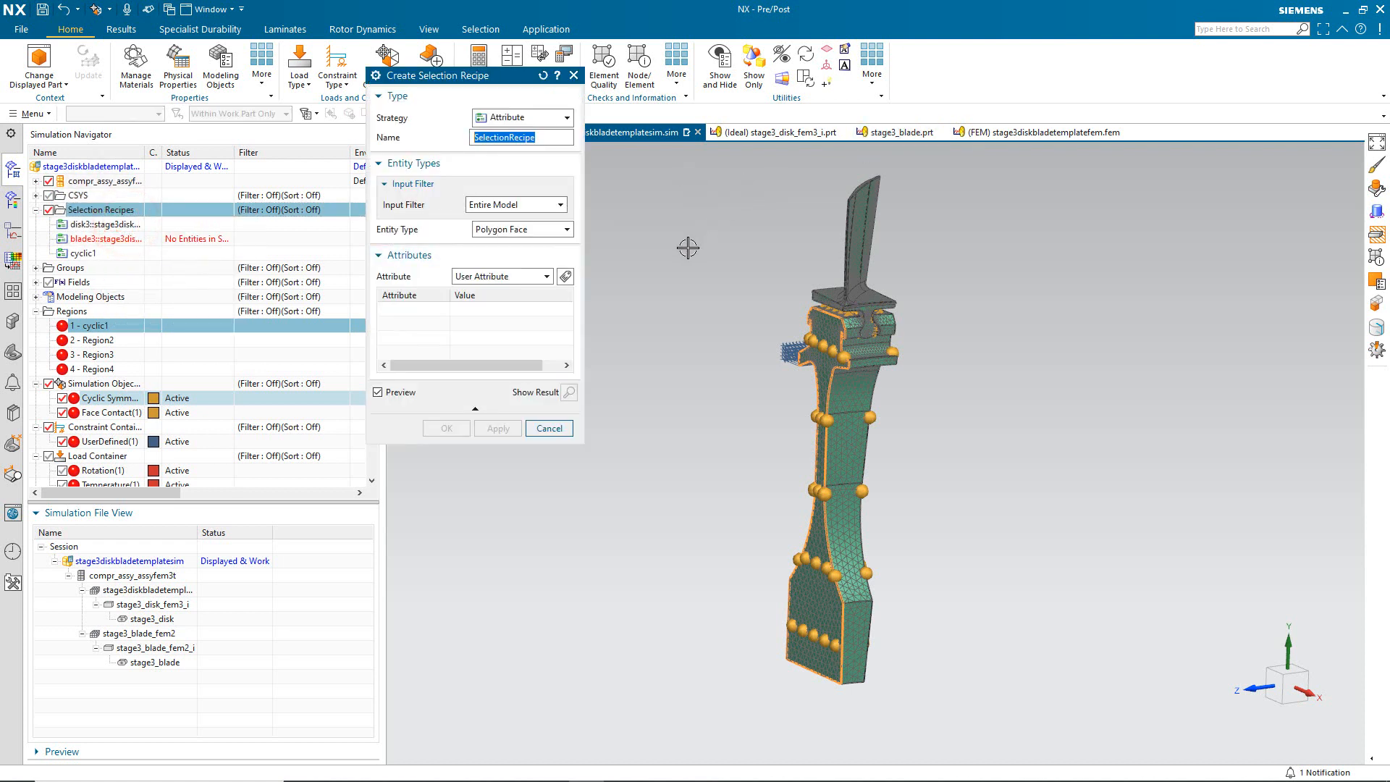
type("cyclic2")
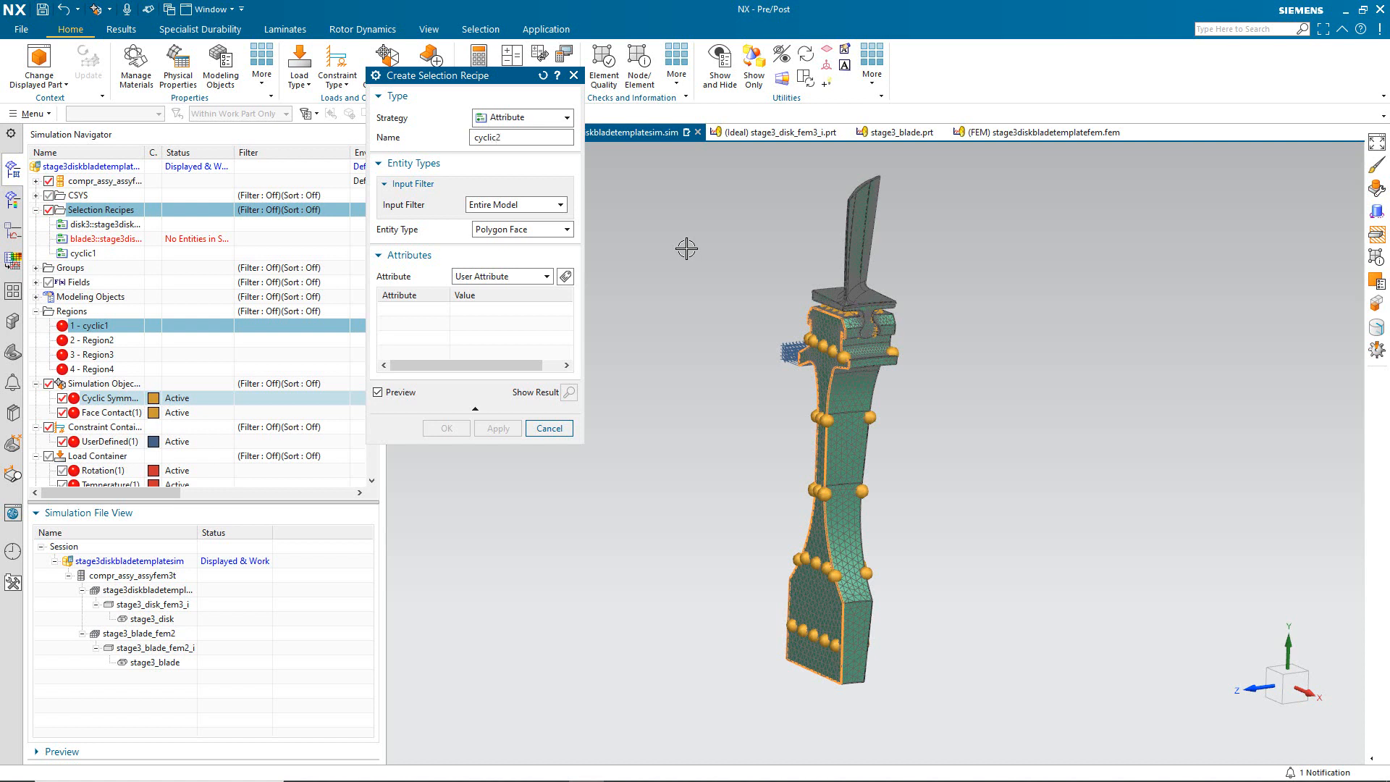
Add a String user attribute titled cyclic with single value 2 to the recipe, check the previewed faces, and create it.
left_click(566, 276)
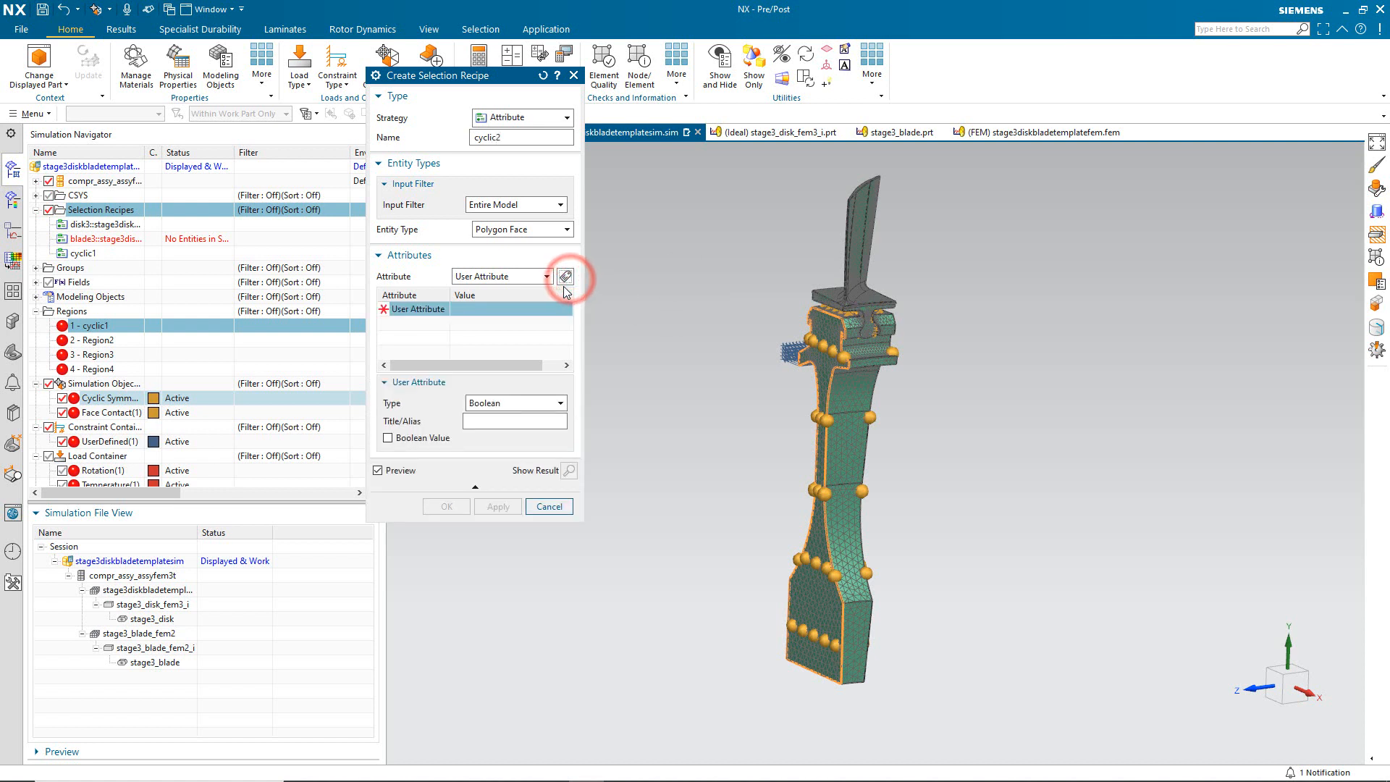
left_click(533, 402)
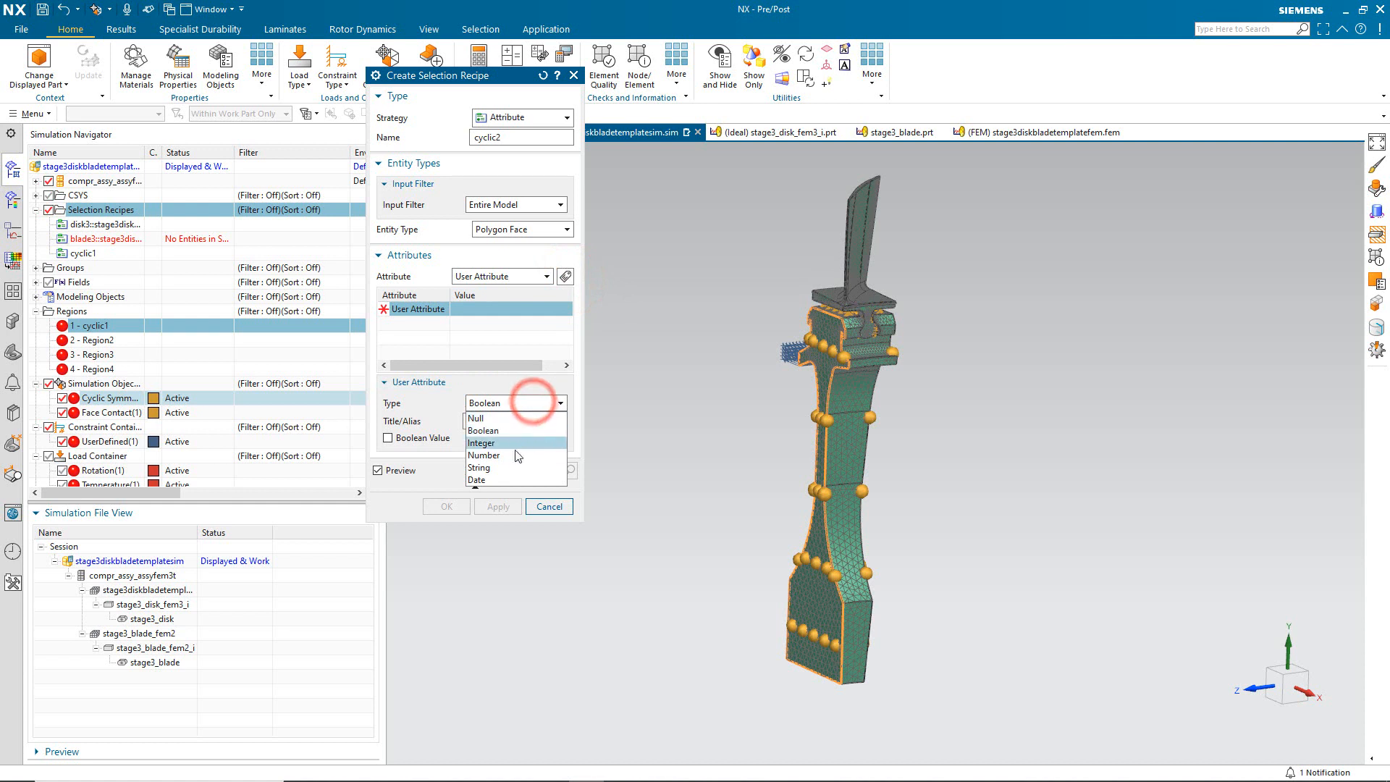
left_click(507, 467)
left_click(505, 420)
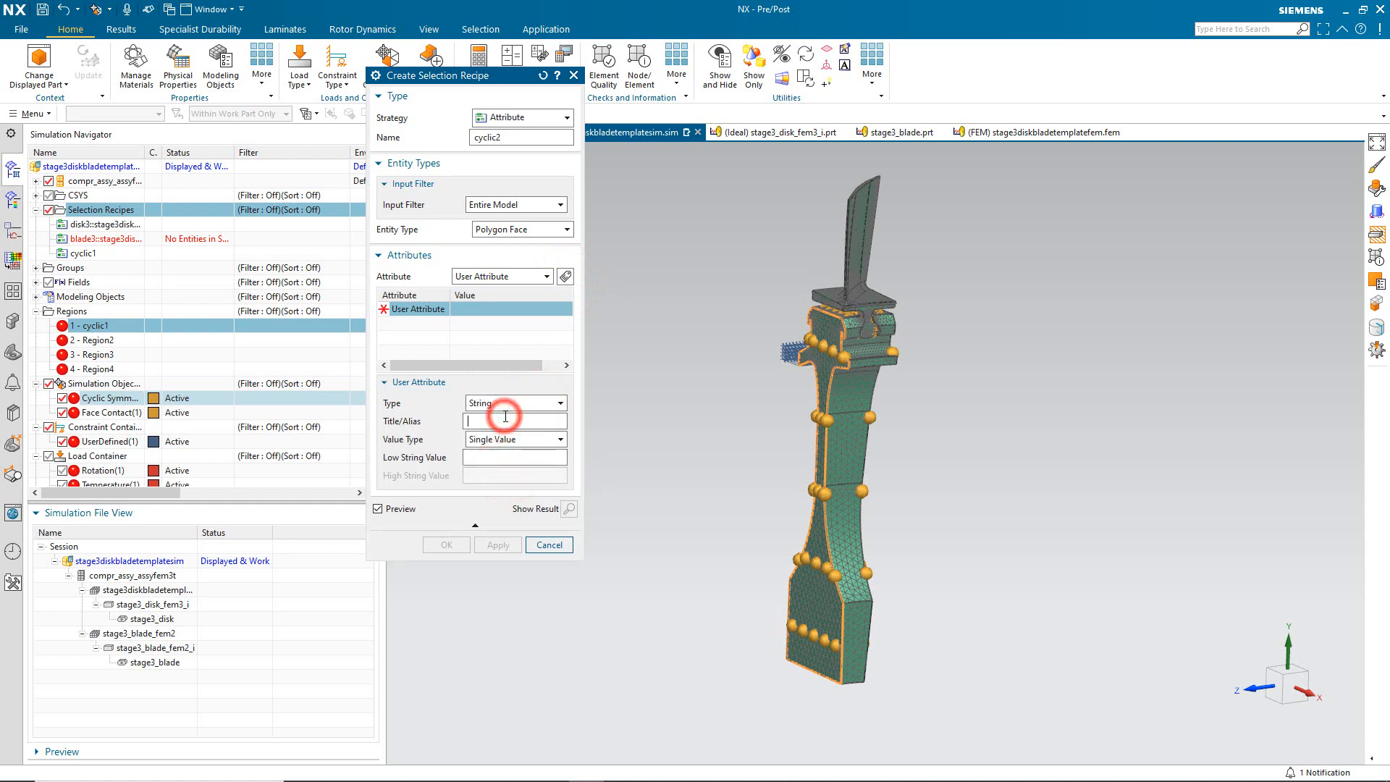
type("cyclic")
key("Tab")
key("Tab")
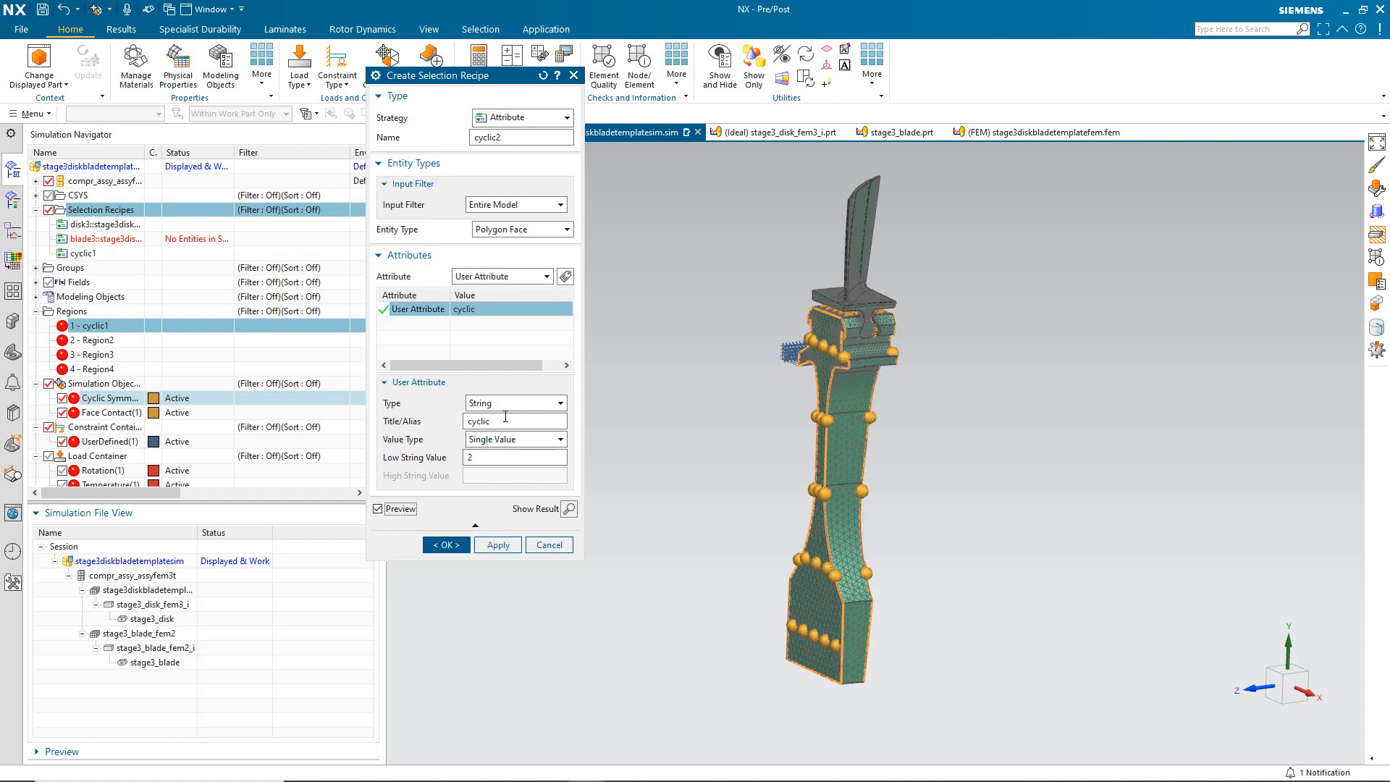
middle_click_drag(695, 502, 620, 502)
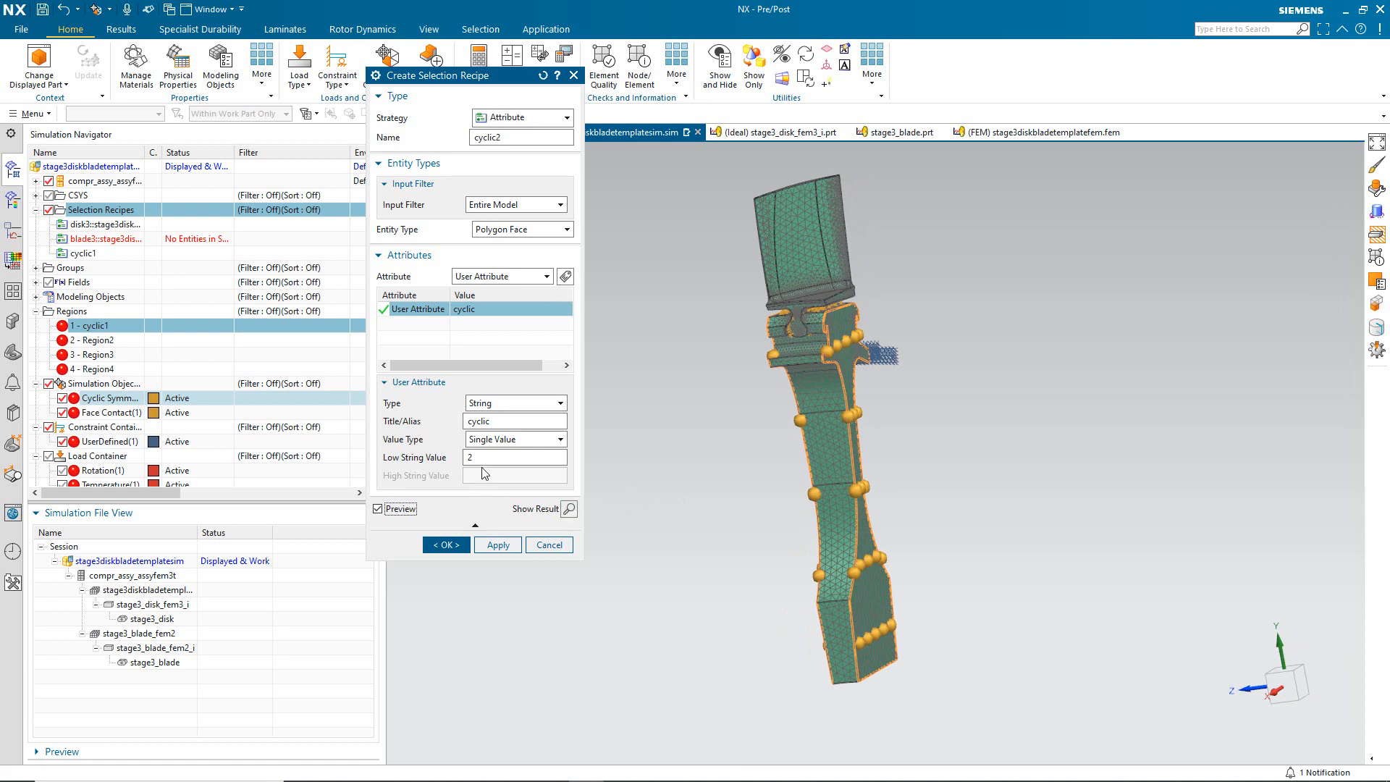
left_click(401, 510)
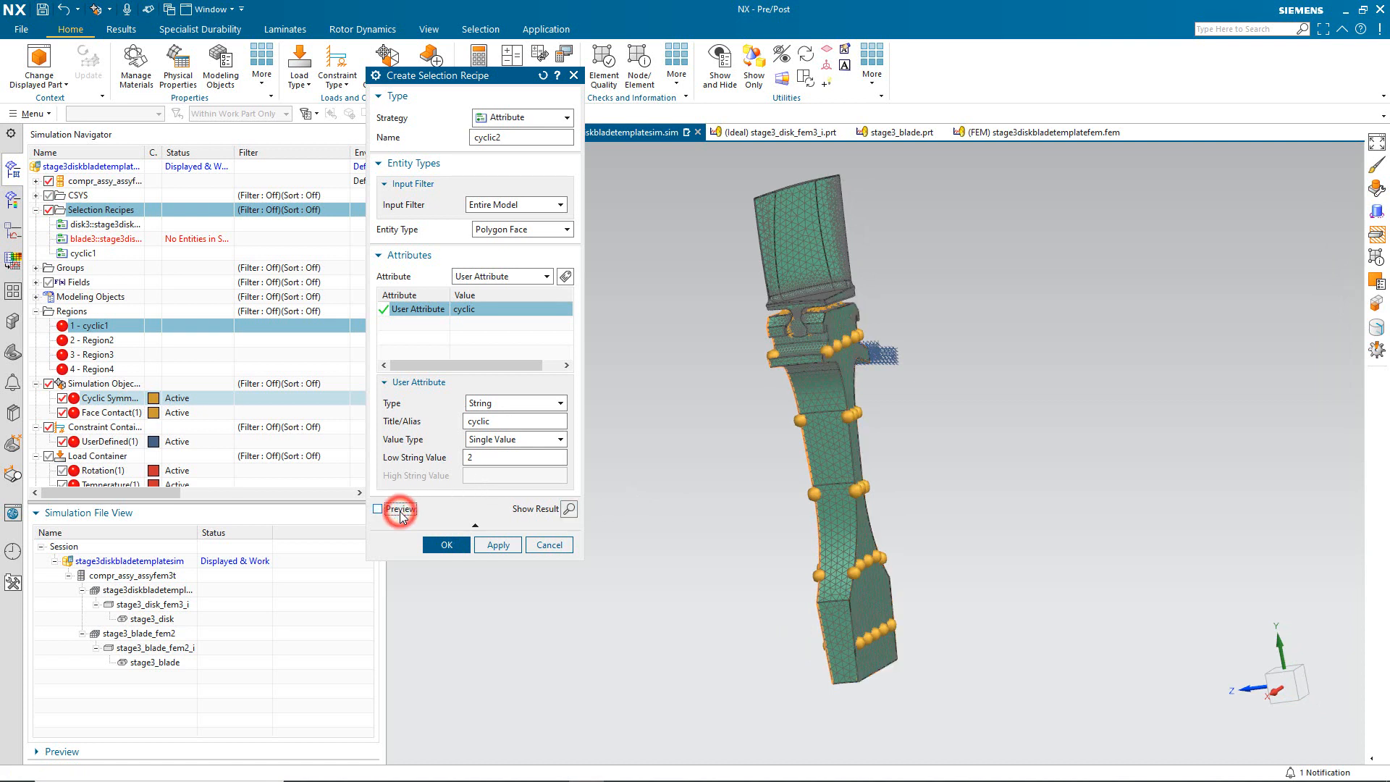
left_click(448, 544)
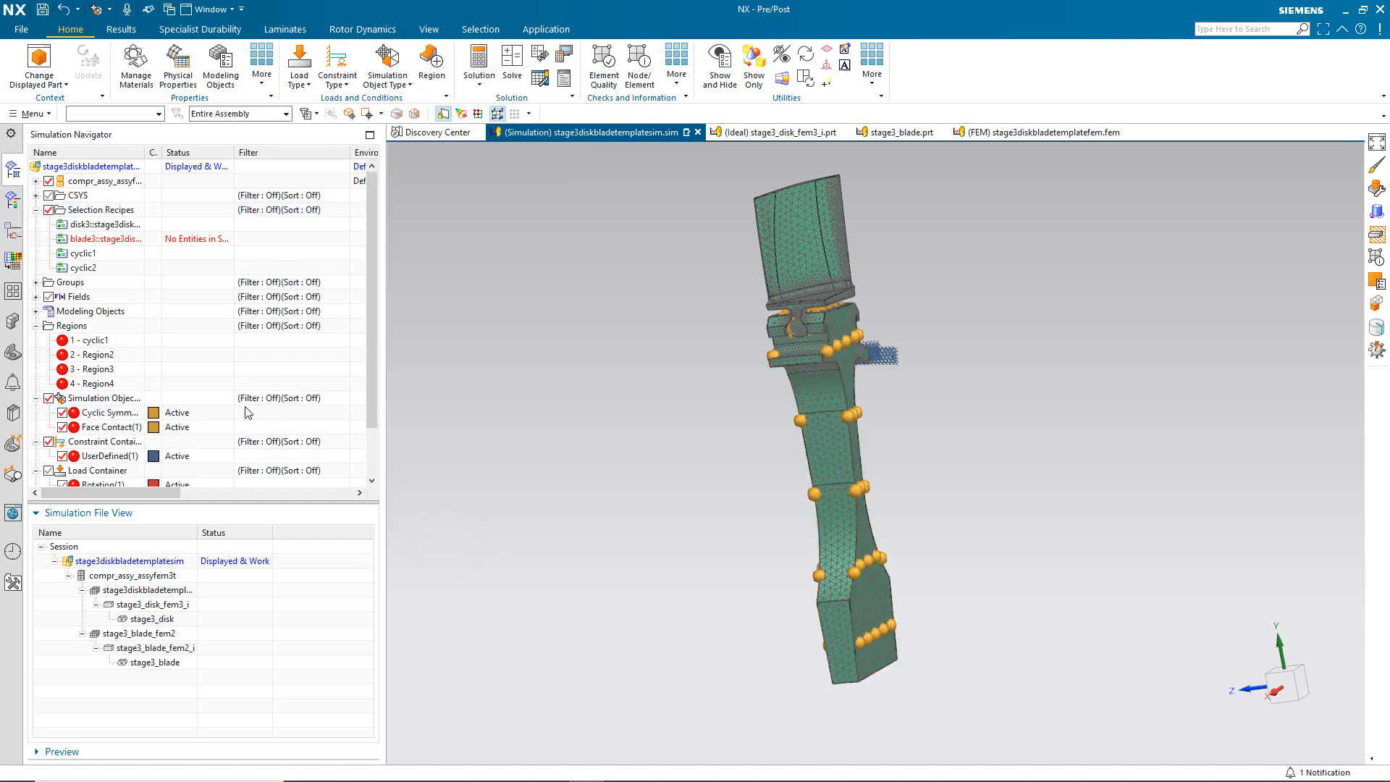
Edit Region2 to name it cyclic2 and clear its selected geometry.
right_click(101, 355)
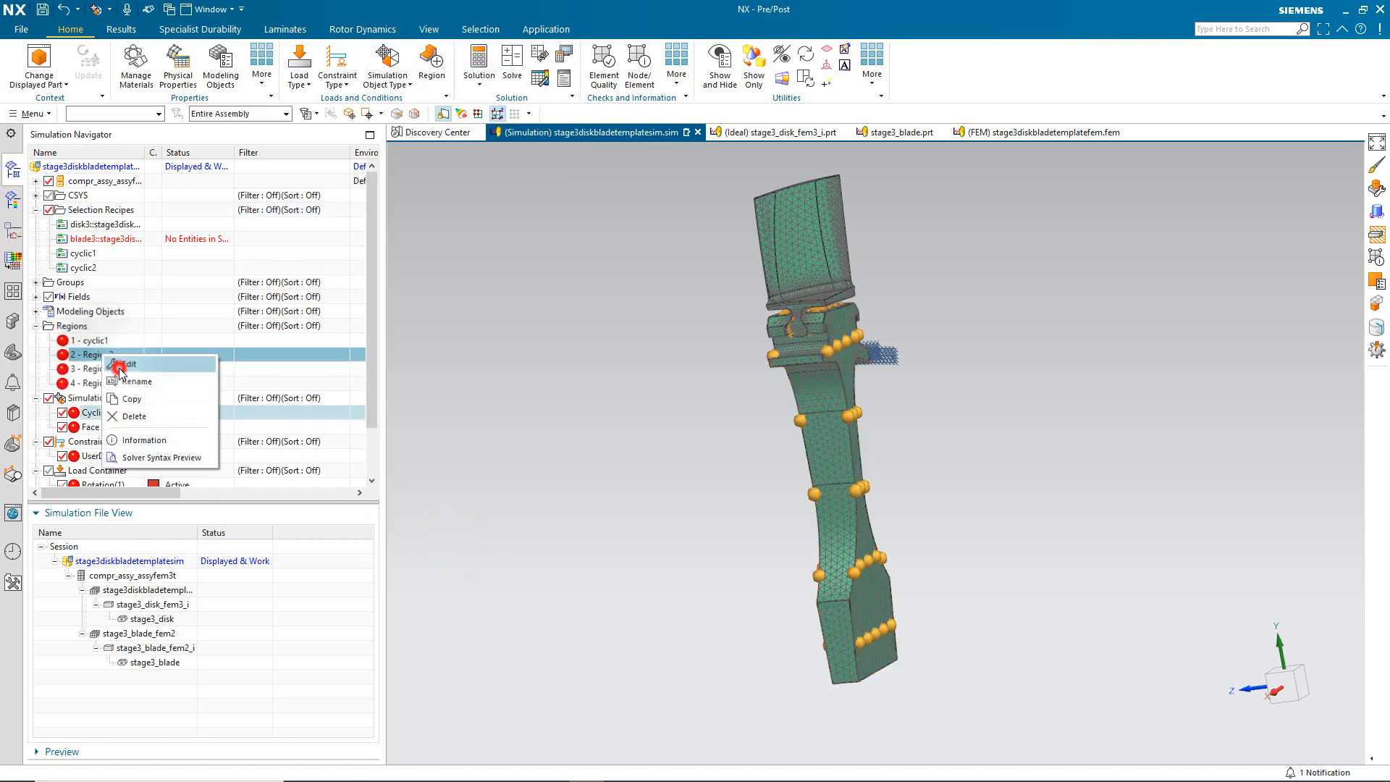
left_click(120, 365)
type("c")
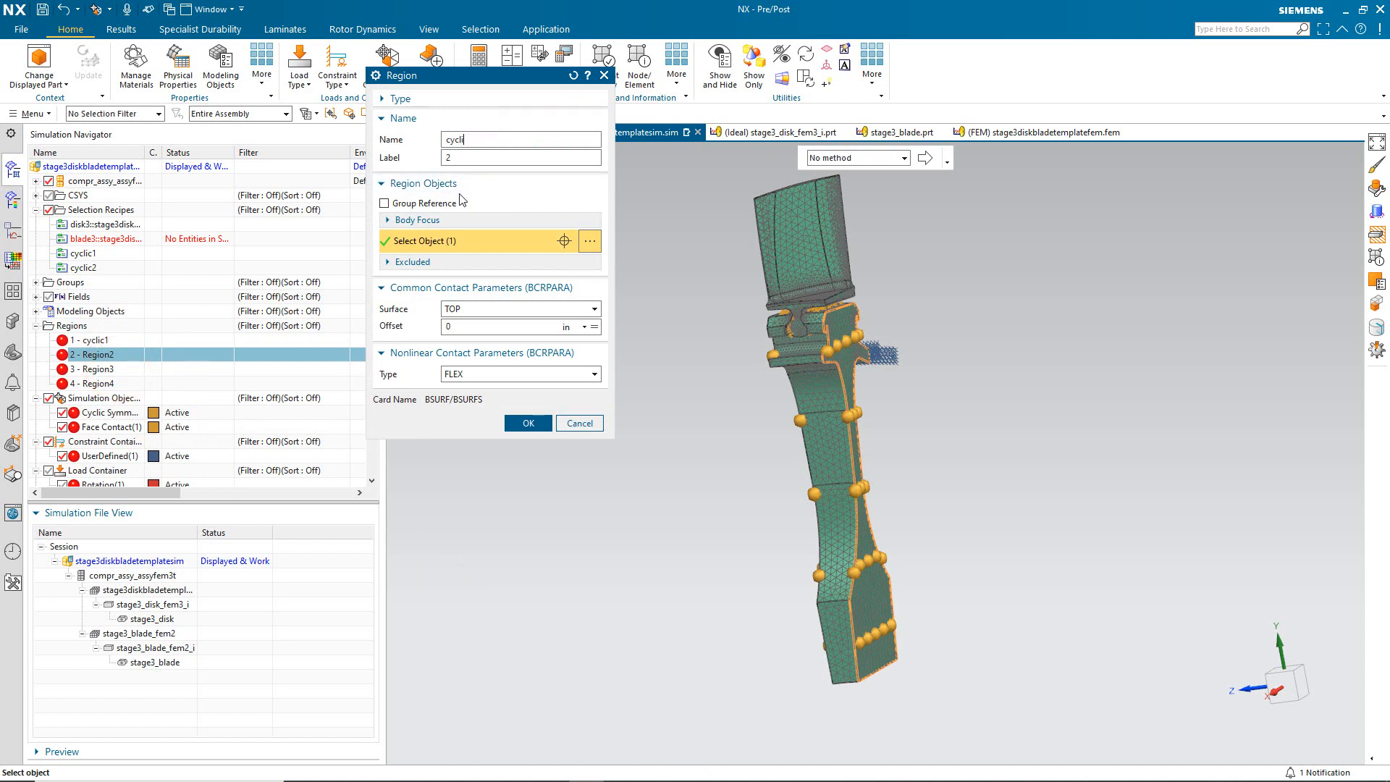
left_click(332, 118)
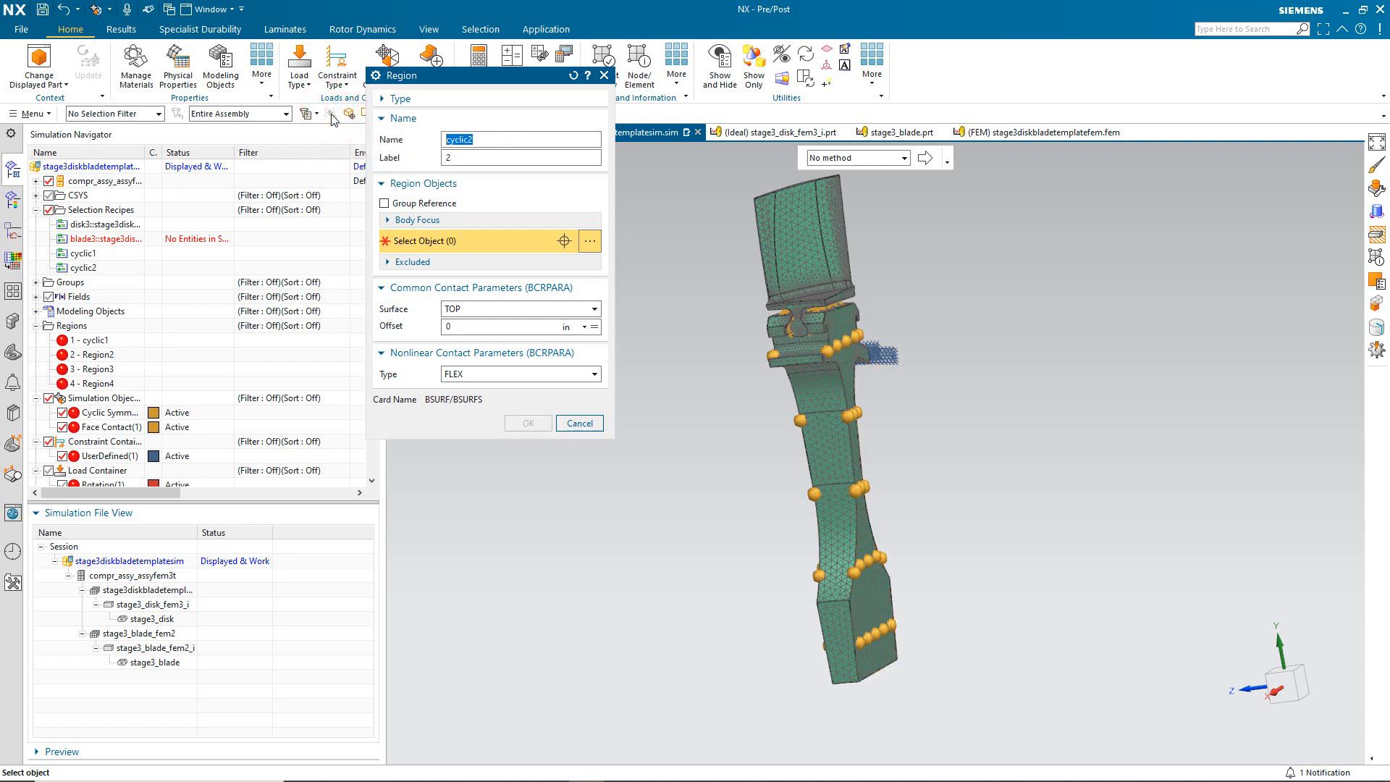
left_click(1381, 118)
left_click(1329, 171)
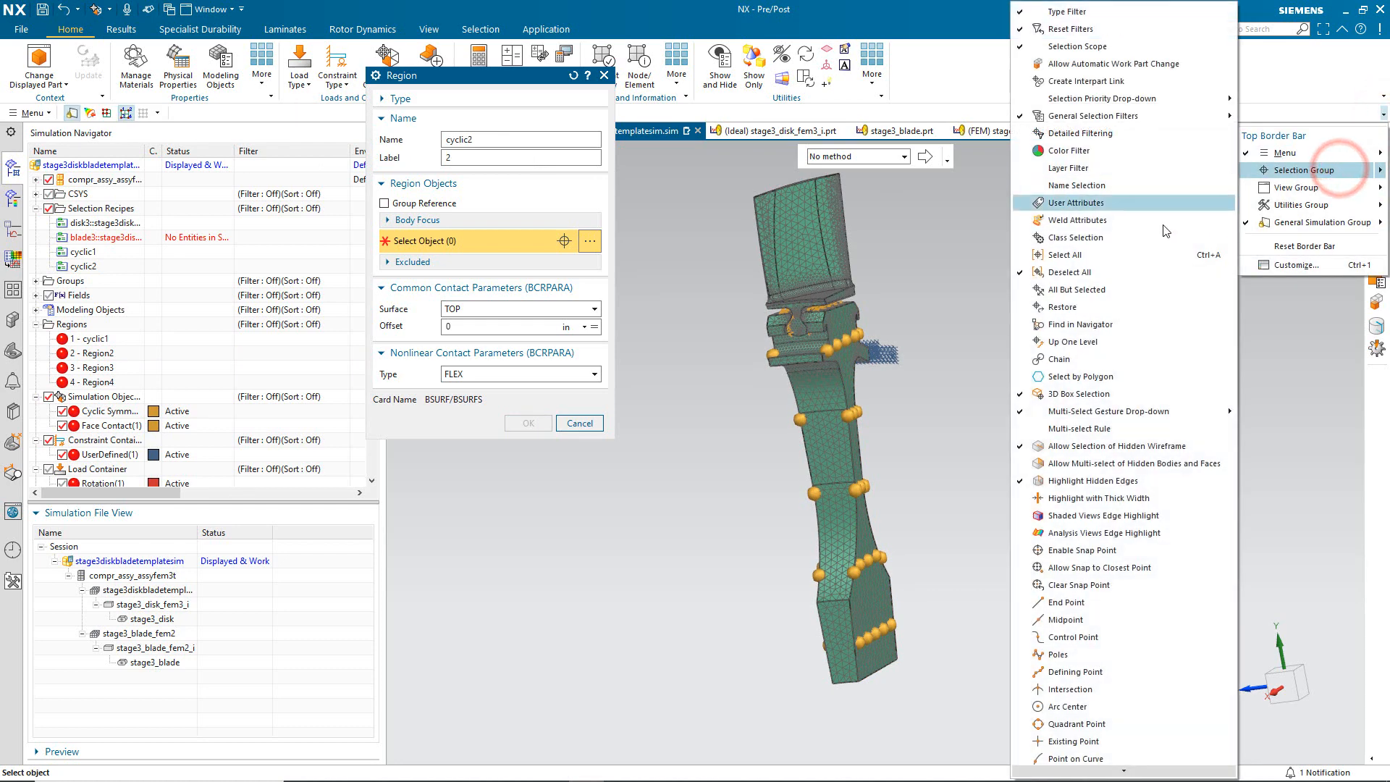
left_click(933, 229)
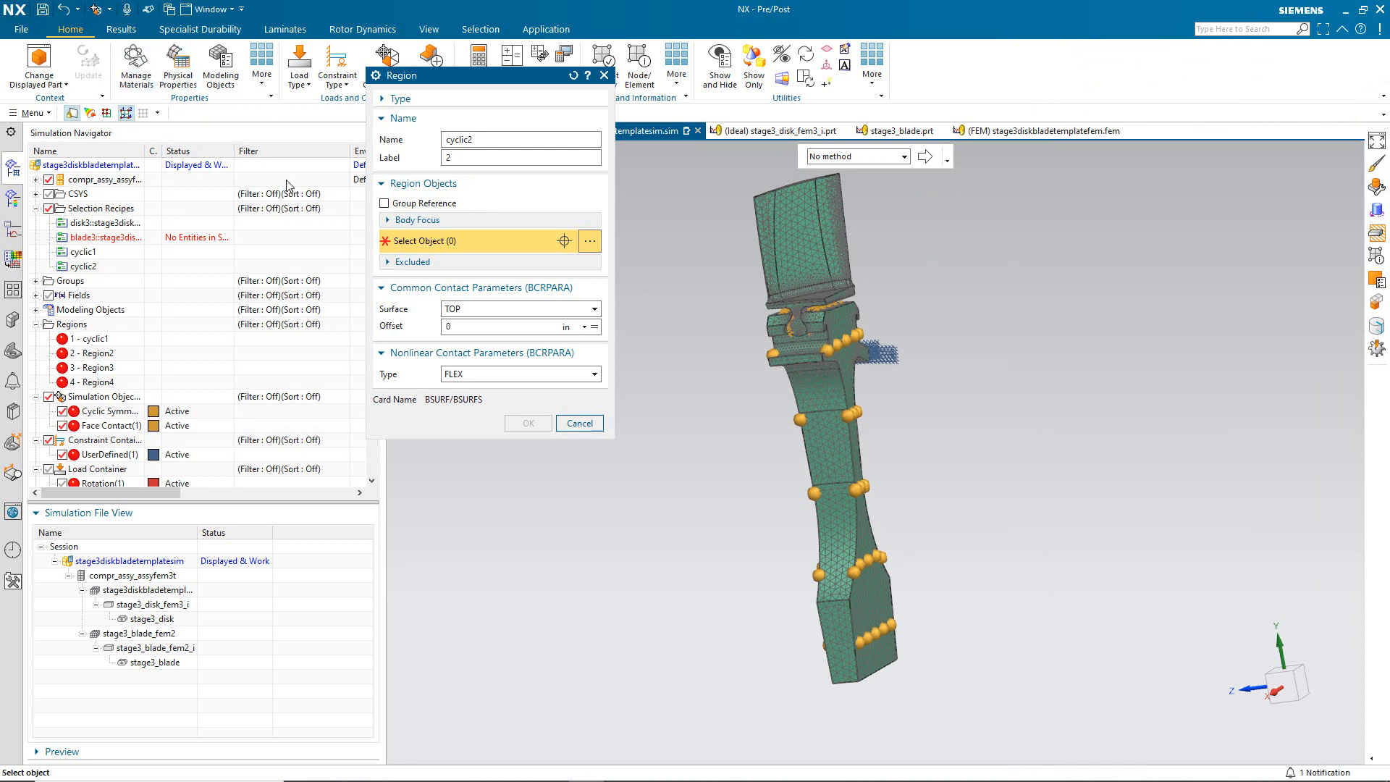
Assign the cyclic2 selection recipe as the object of the region being edited and accept the region.
left_click(410, 238)
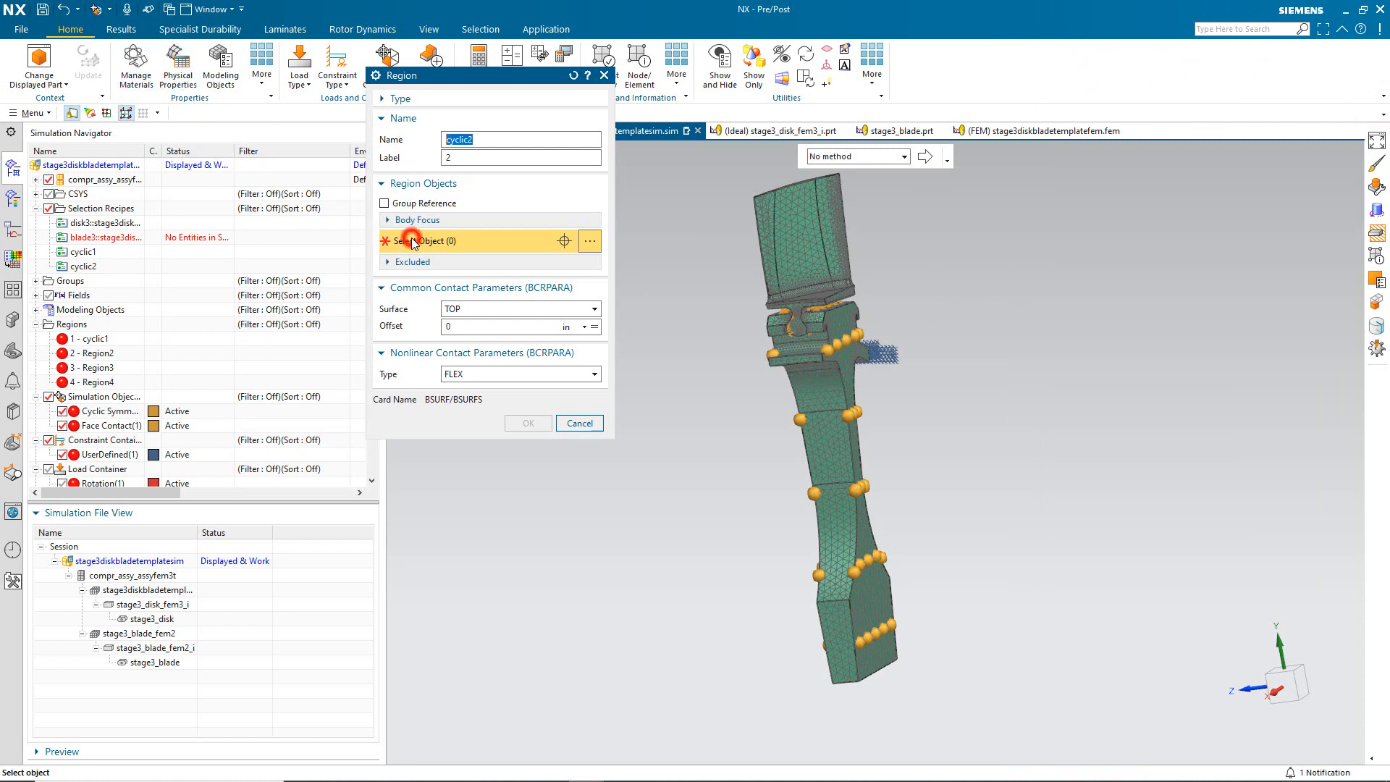
left_click(92, 268)
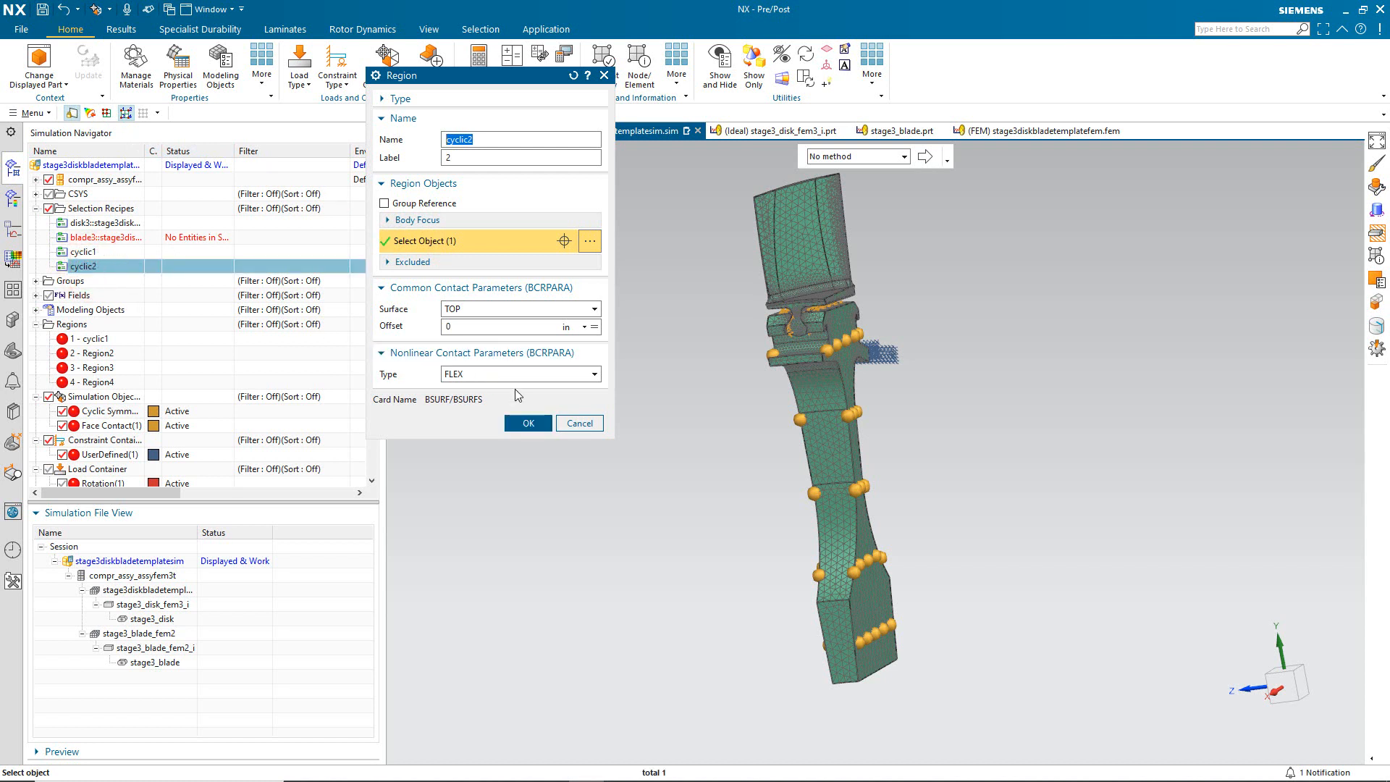
left_click(520, 422)
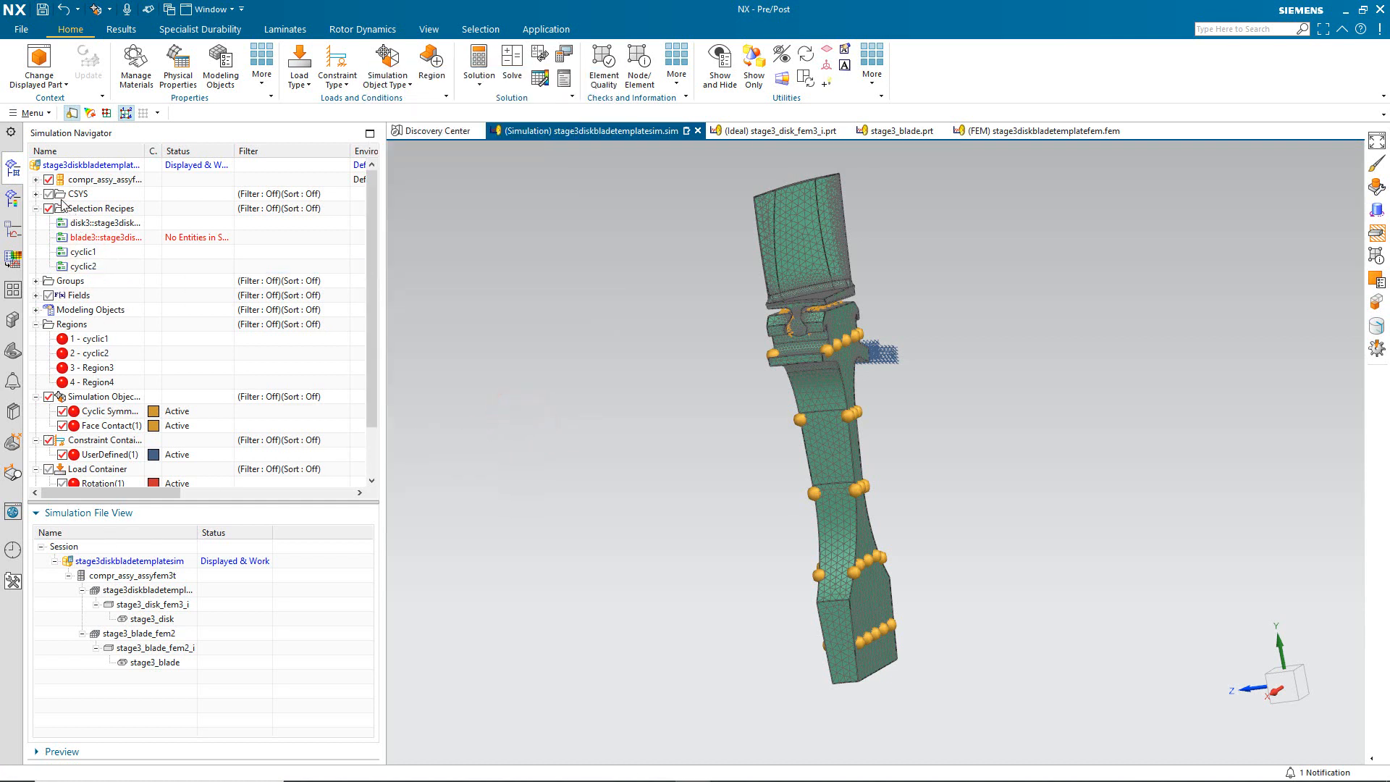
Hide the disk FEM component and the Face Contact(1) symbols to expose the blade root.
left_click(36, 179)
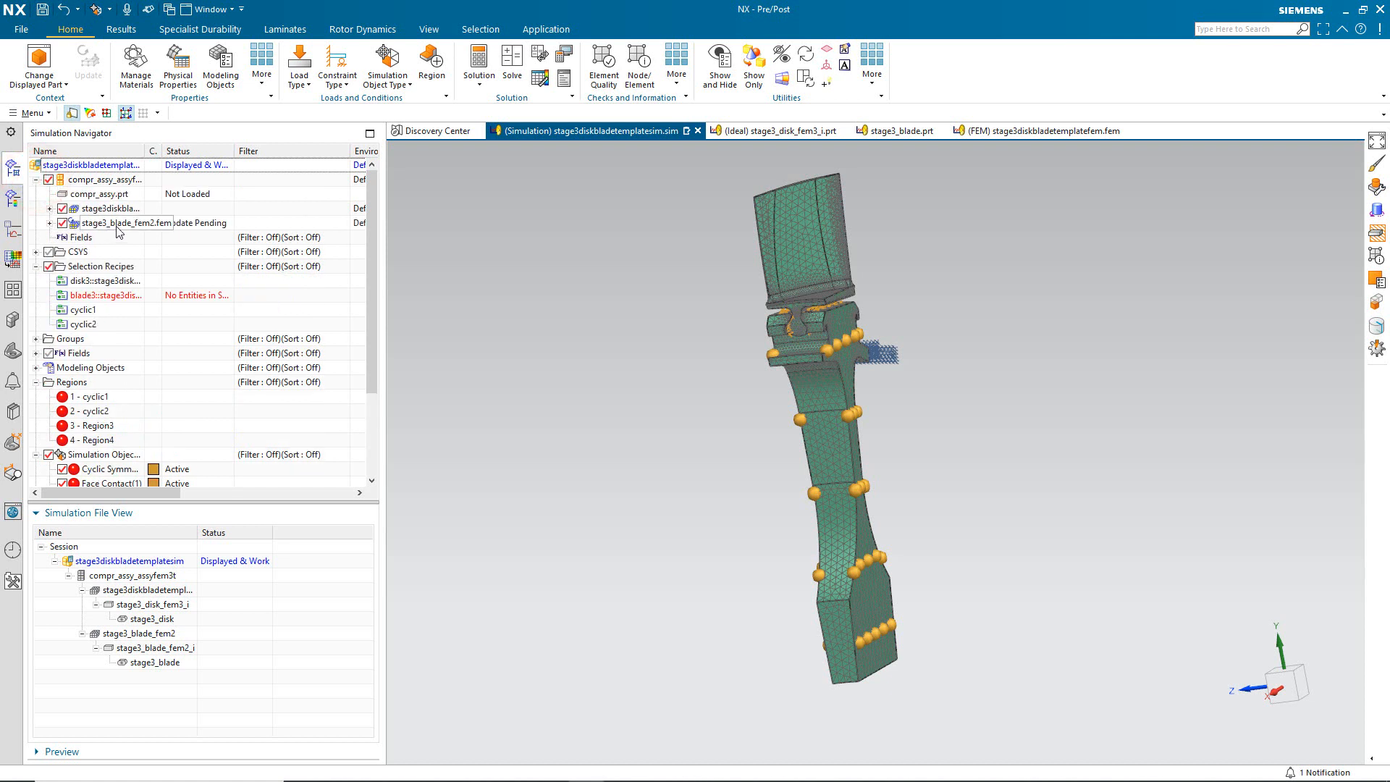
left_click(63, 208)
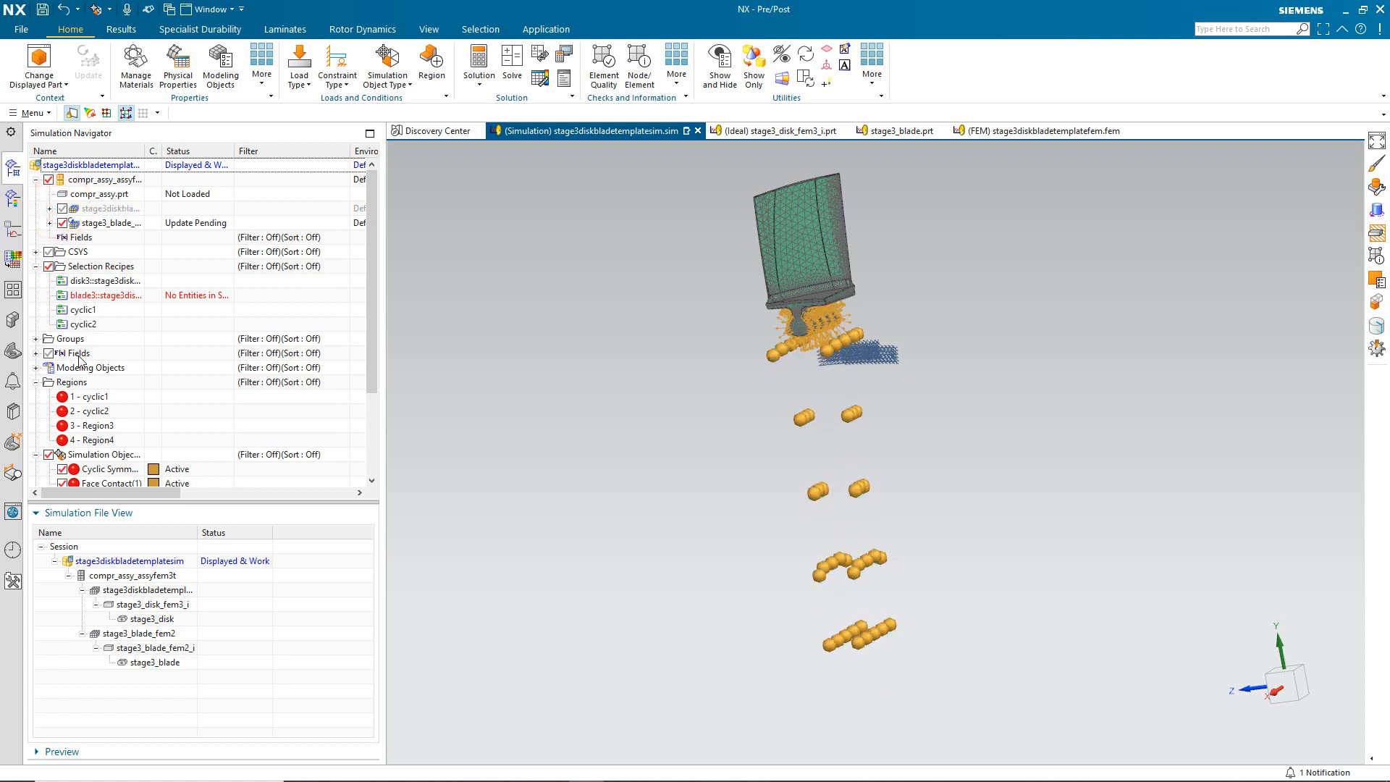
scroll(78, 373, "down", 3)
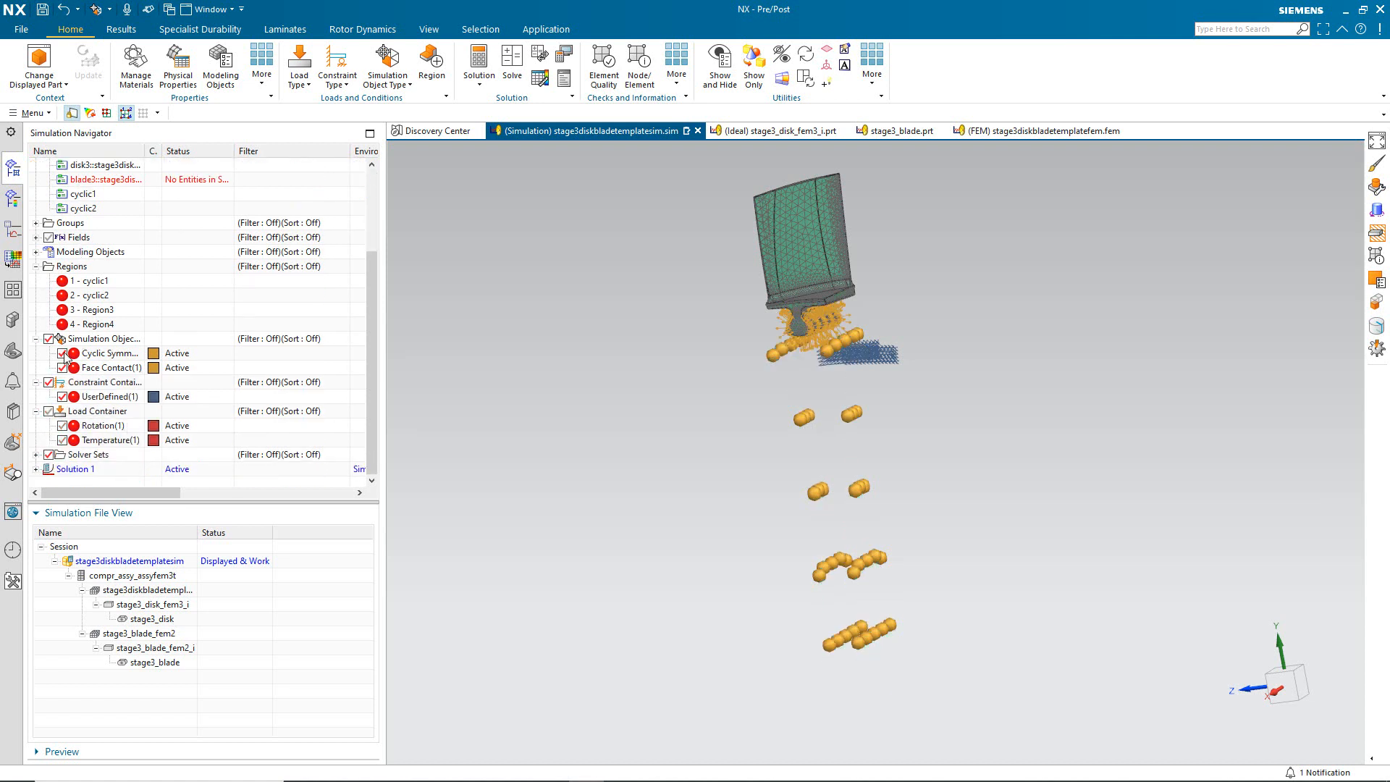
left_click(63, 368)
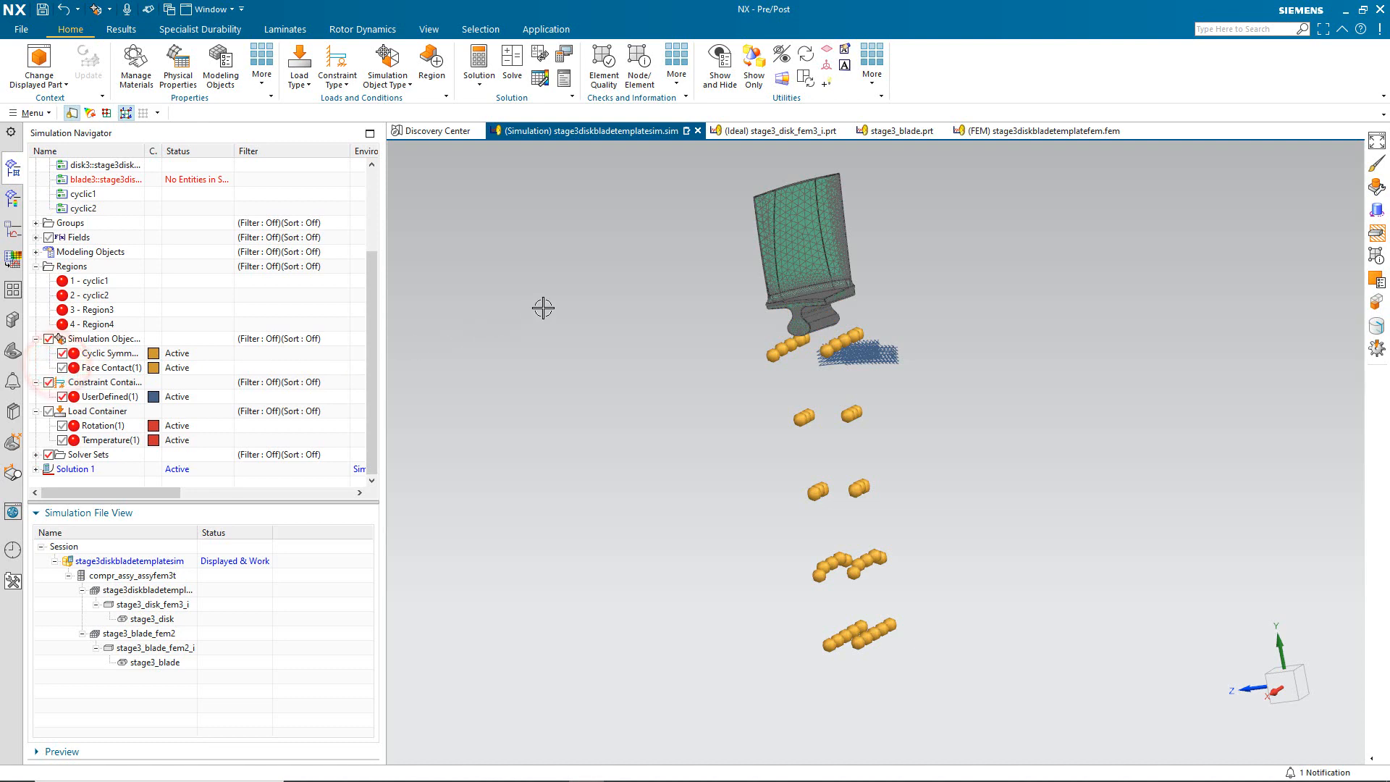
scroll(636, 304, "up", 10)
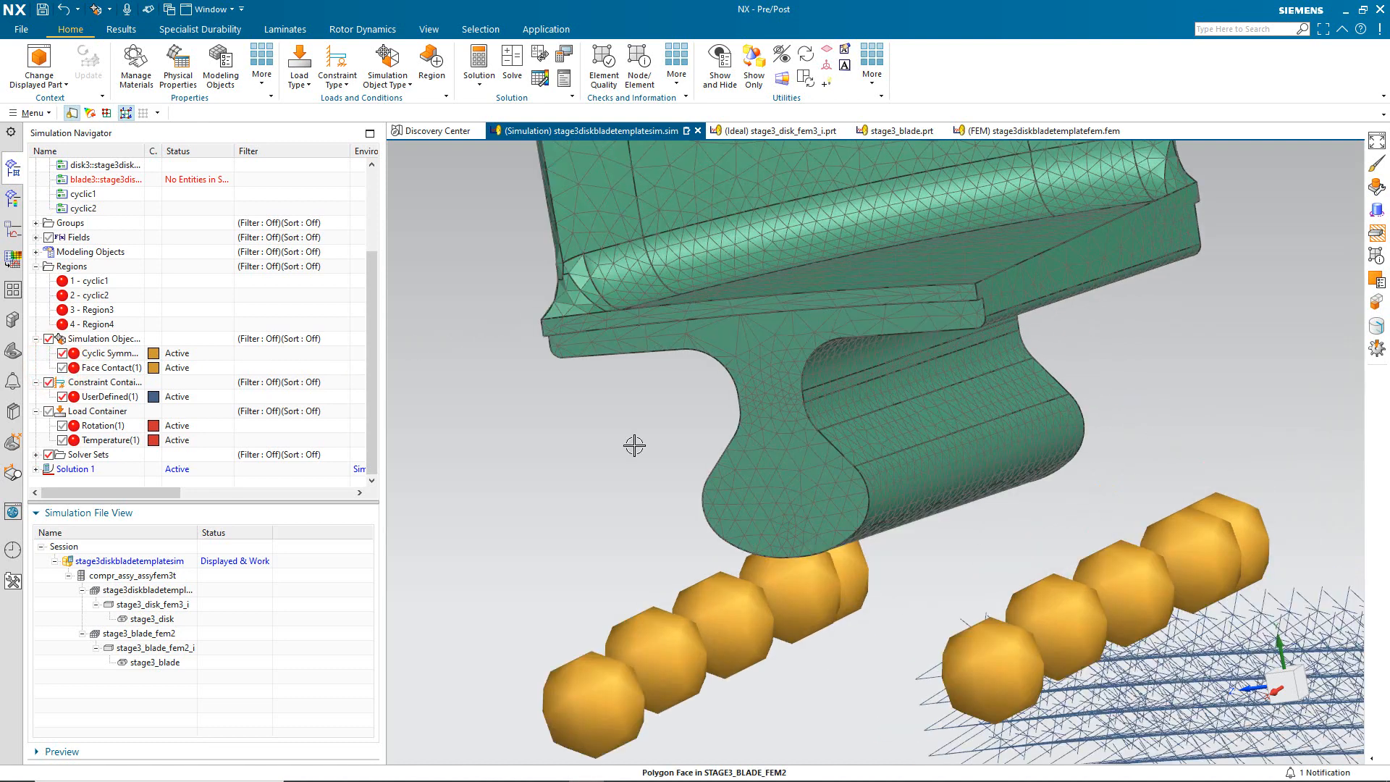
Highlight Region4 and Region3 in turn to identify which one covers the blade root contact faces.
left_click(106, 322)
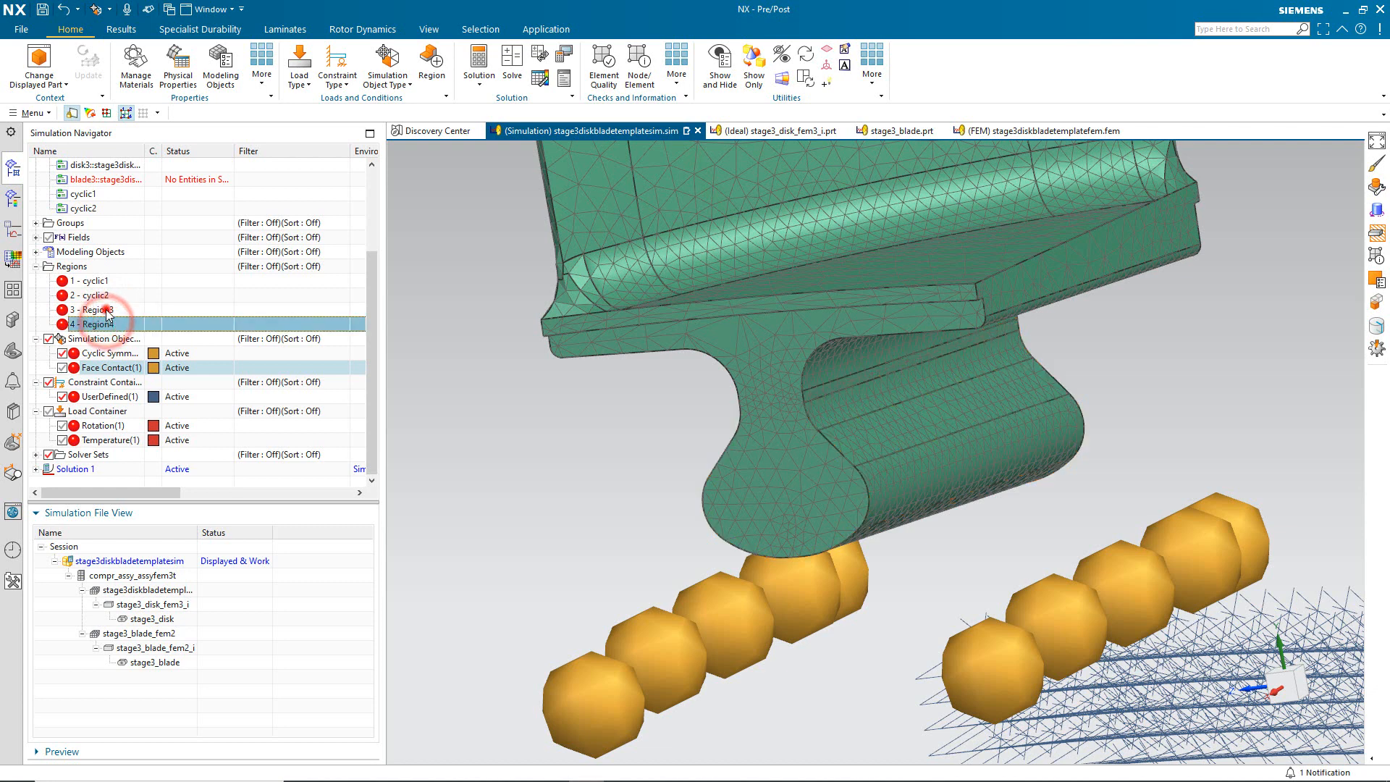
left_click(109, 310)
right_click(110, 312)
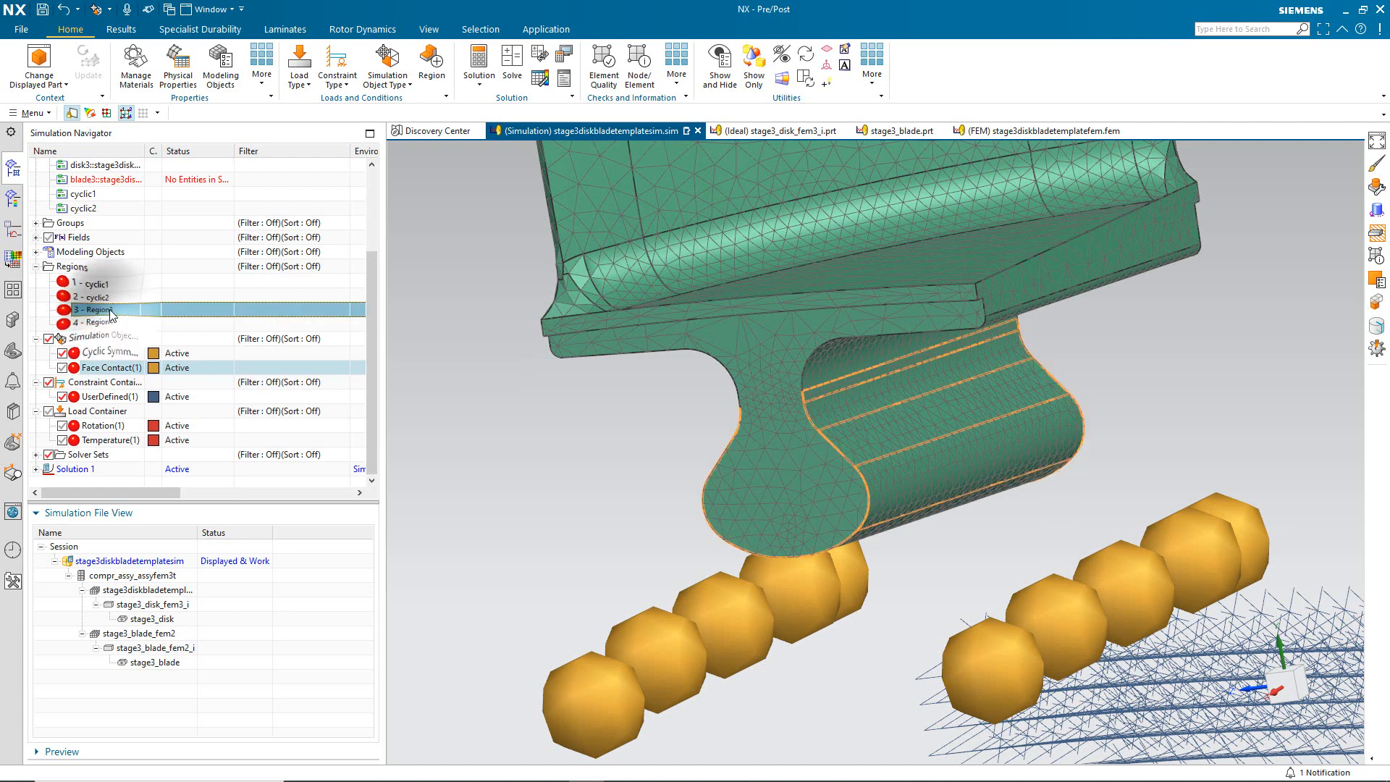
left_click(129, 239)
Start a new attribute-based selection recipe named bladecontact with Polygon Face as its entity type.
scroll(124, 255, "up", 2)
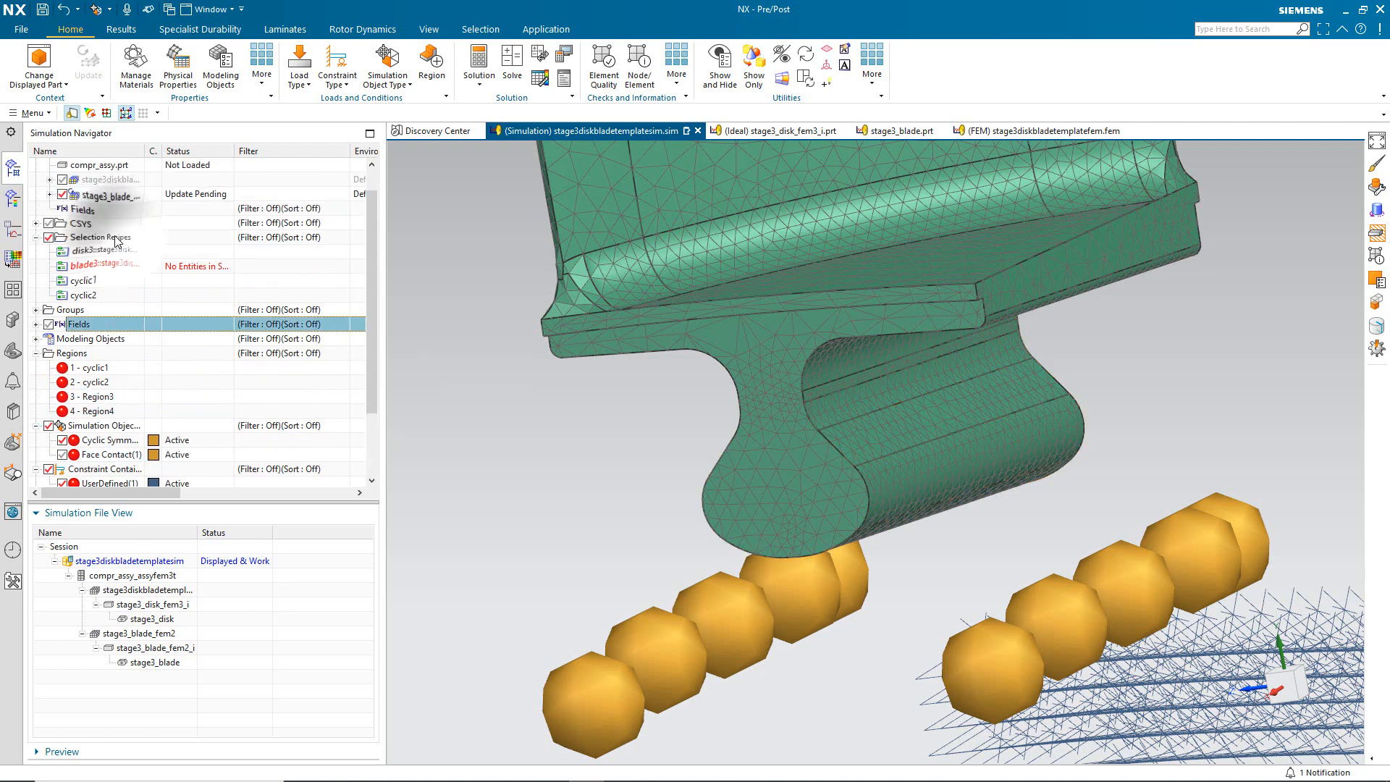
right_click(125, 236)
left_click(131, 240)
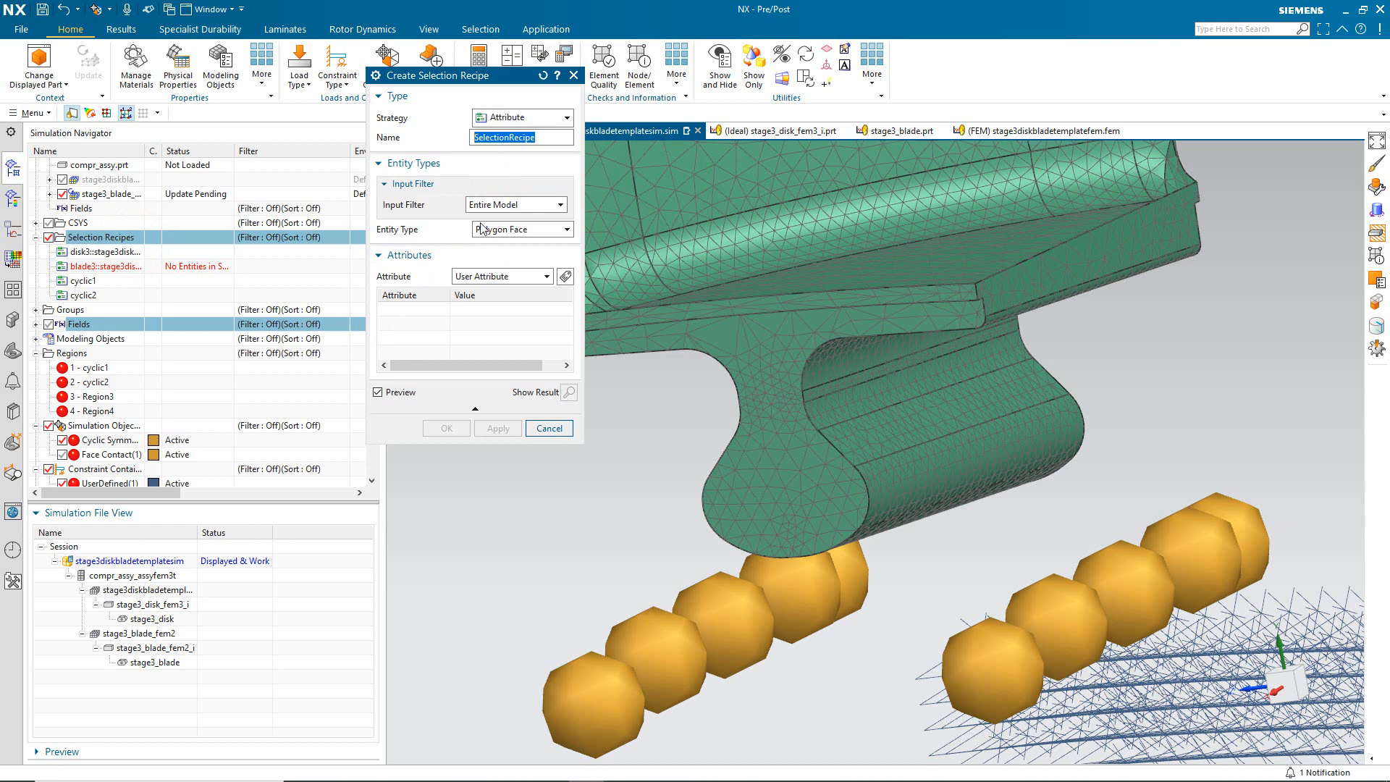
type("bladecontact")
Add a String user attribute titled bladecontact with single value 1 to the recipe, preview its result, and create it.
left_click(564, 277)
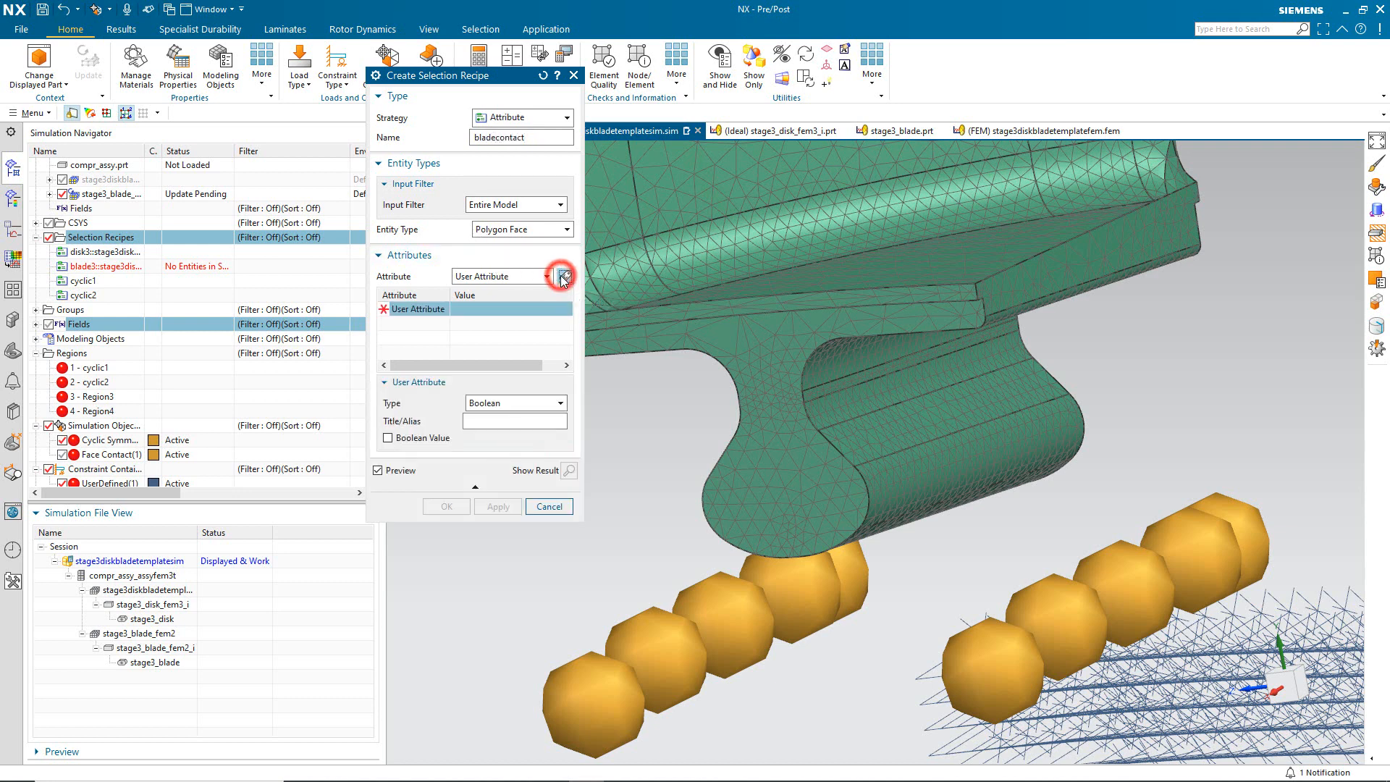
left_click(518, 403)
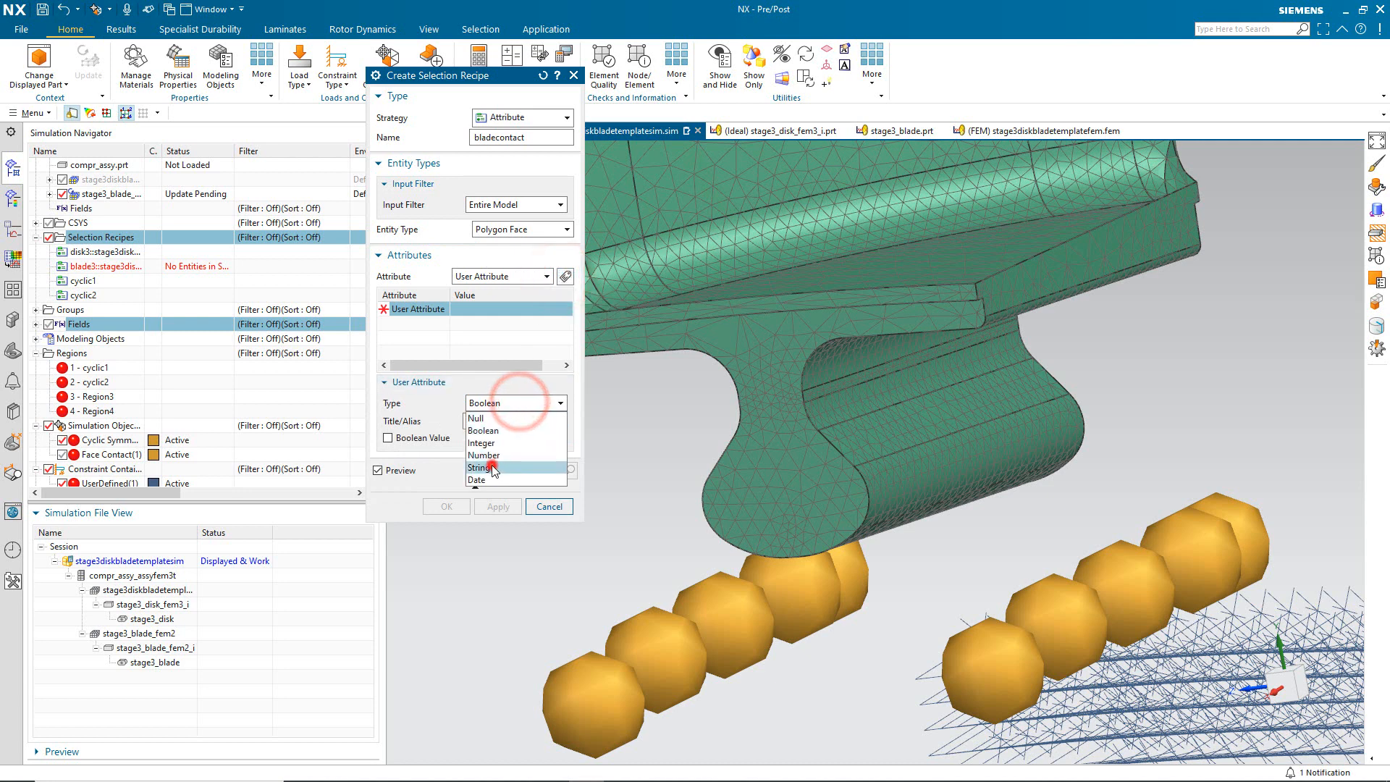
left_click(493, 468)
left_click(493, 420)
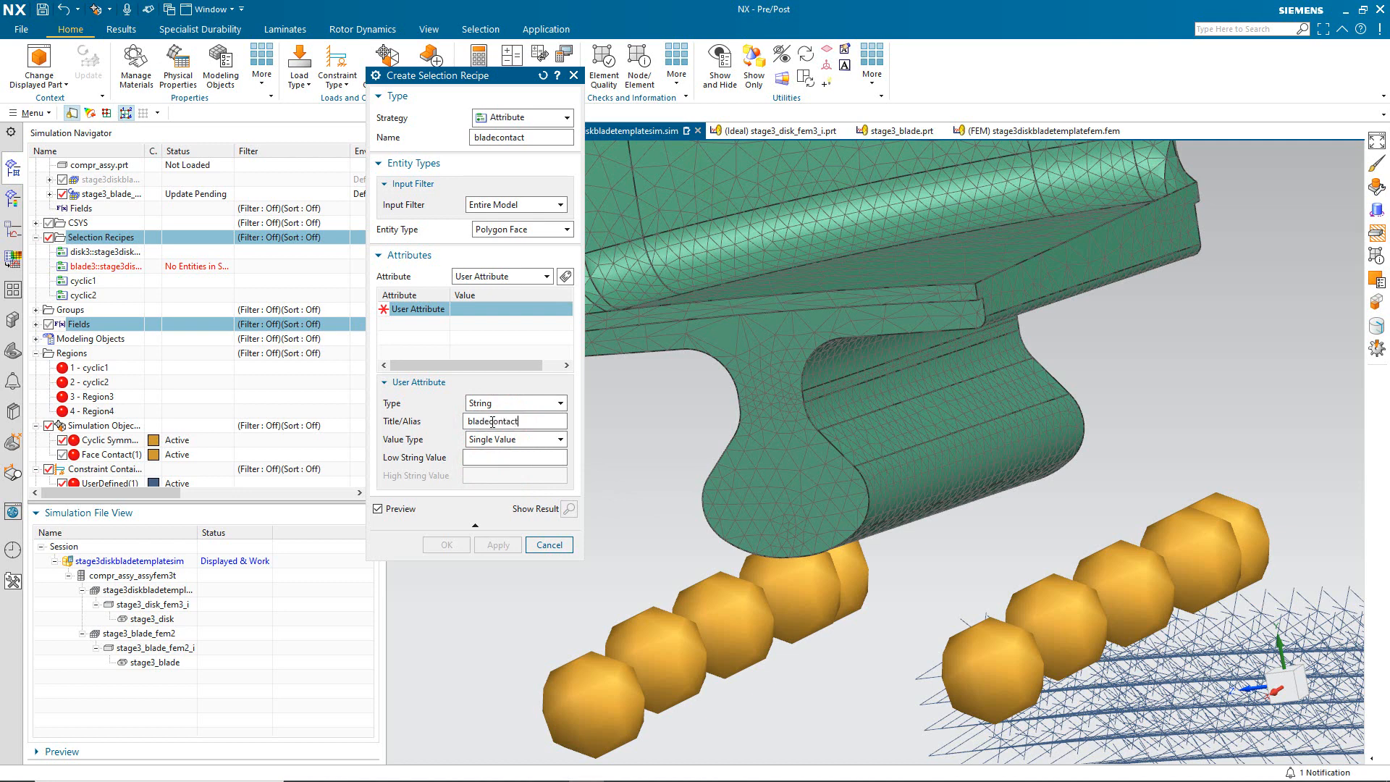
left_click(489, 453)
type("1")
key("Return")
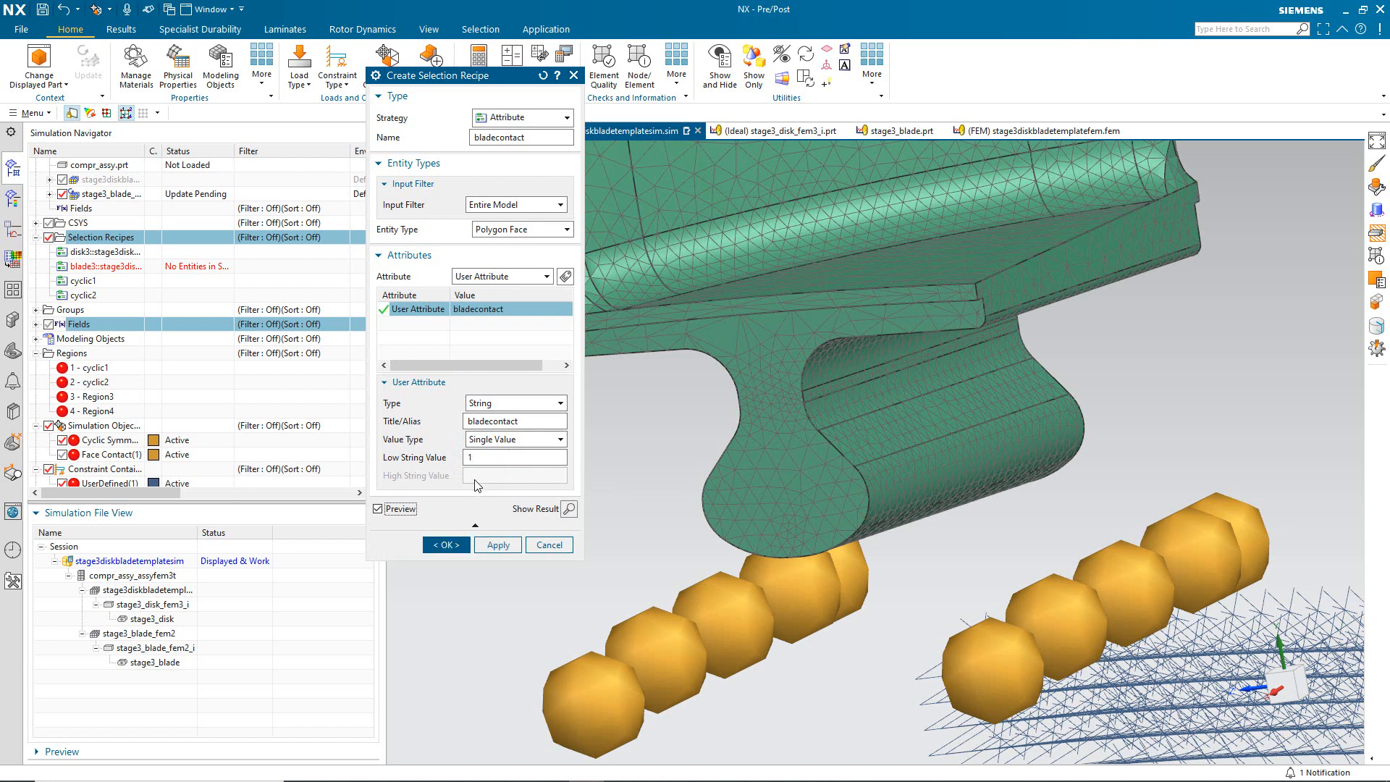
left_click(378, 509)
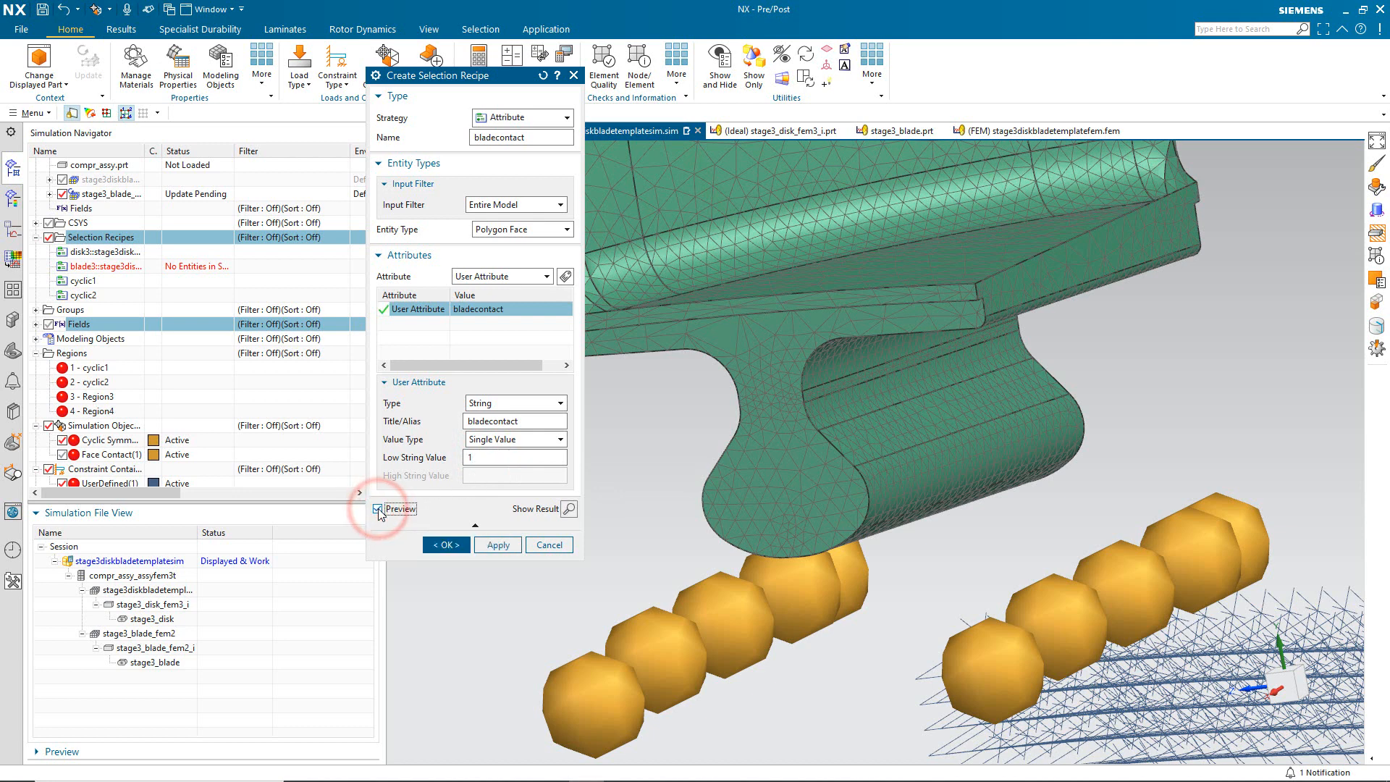
scroll(775, 515, "down", 2)
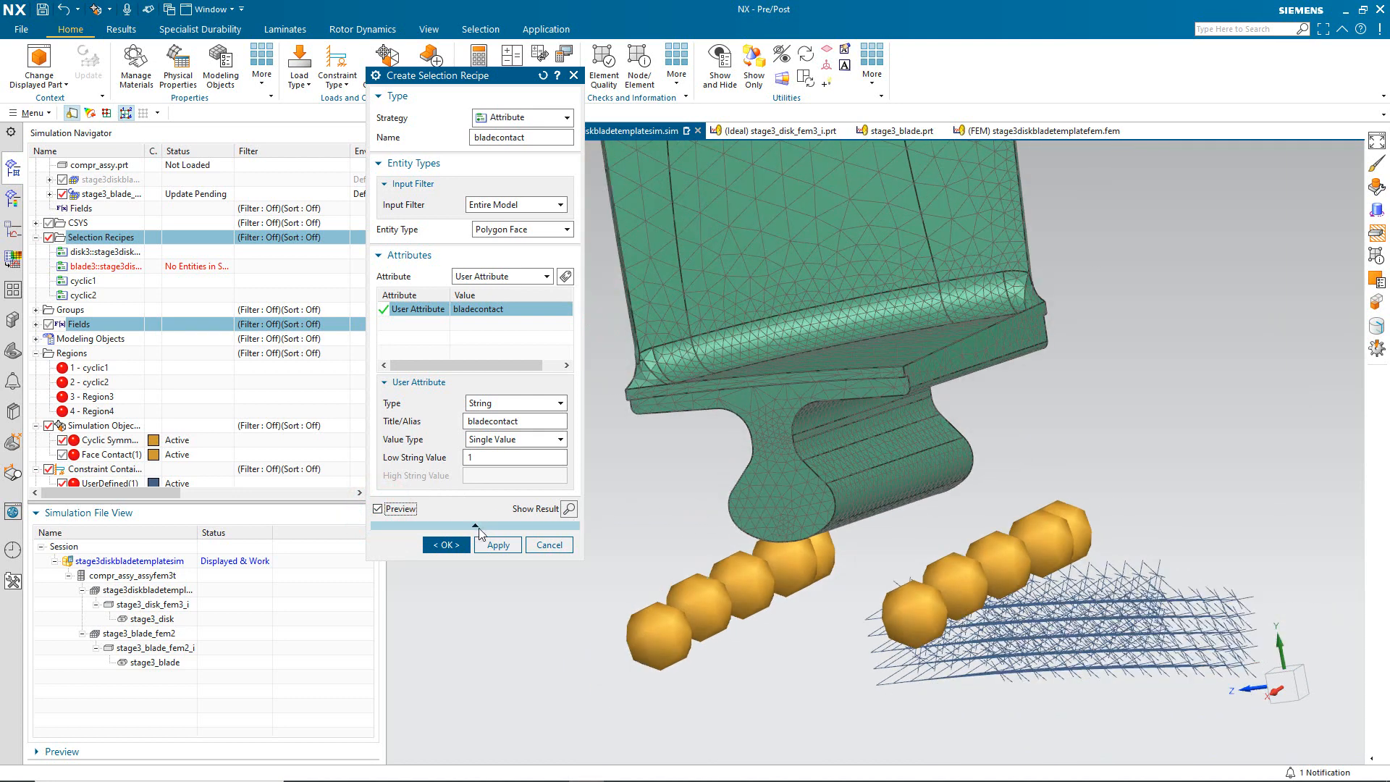
left_click(569, 509)
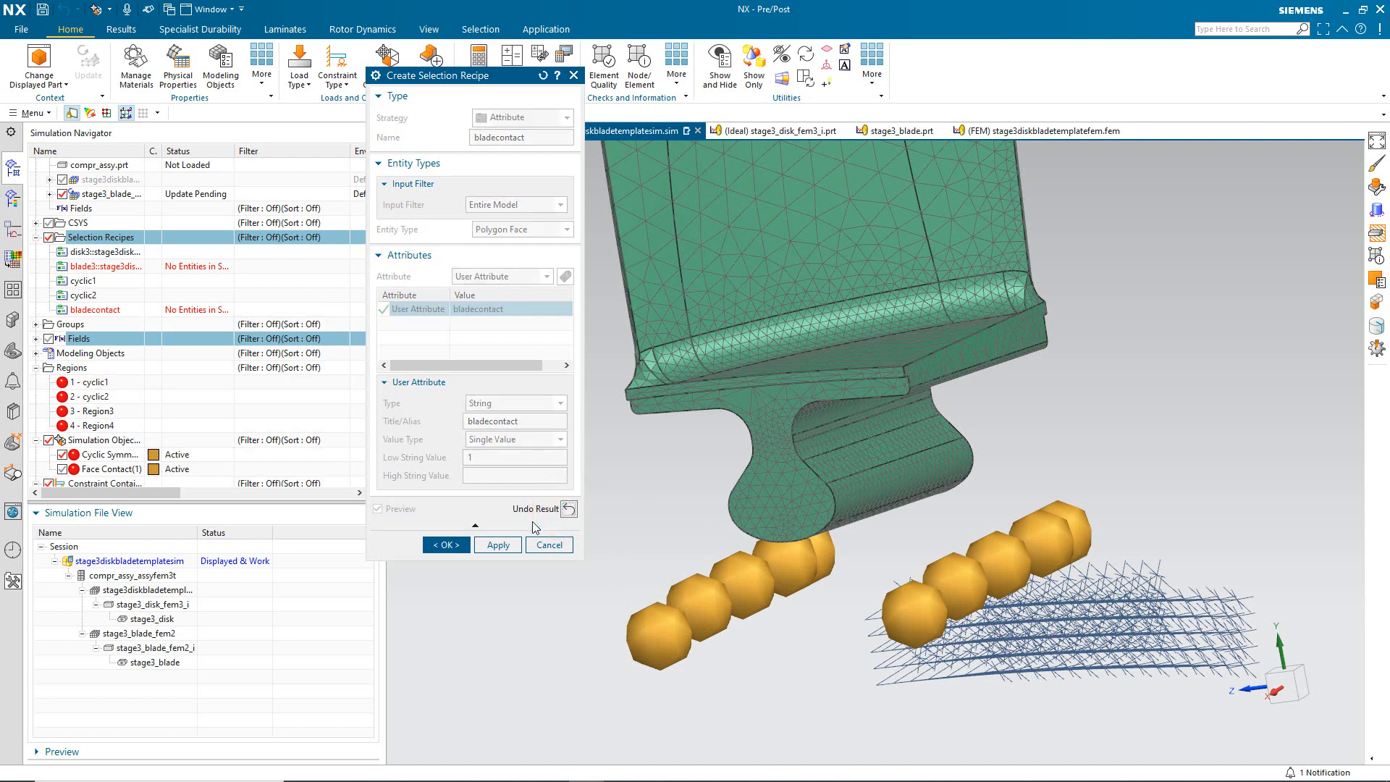
left_click(456, 544)
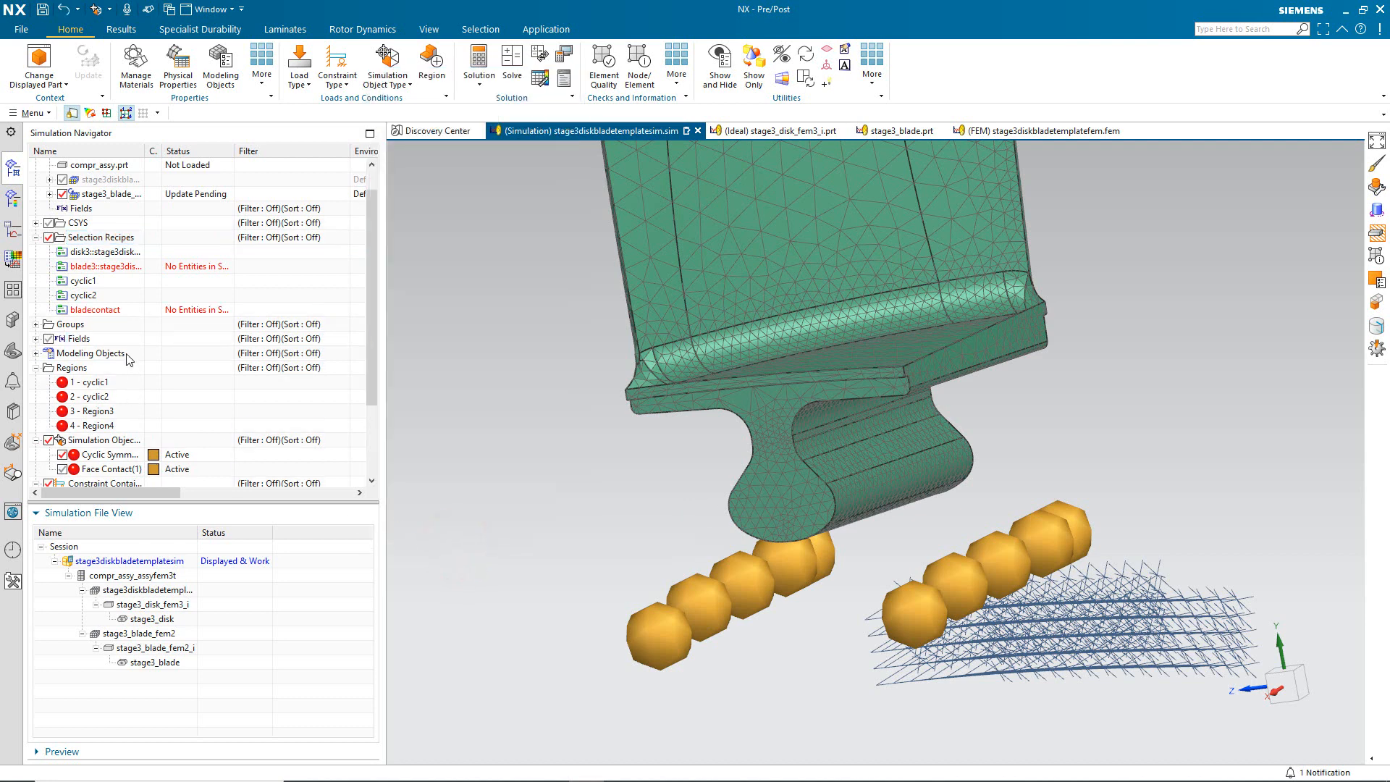
Open the compr_assy_assyfem3t assembly FEM, update it, and return to the stage3diskbladetemplatesim simulation.
double_click(133, 576)
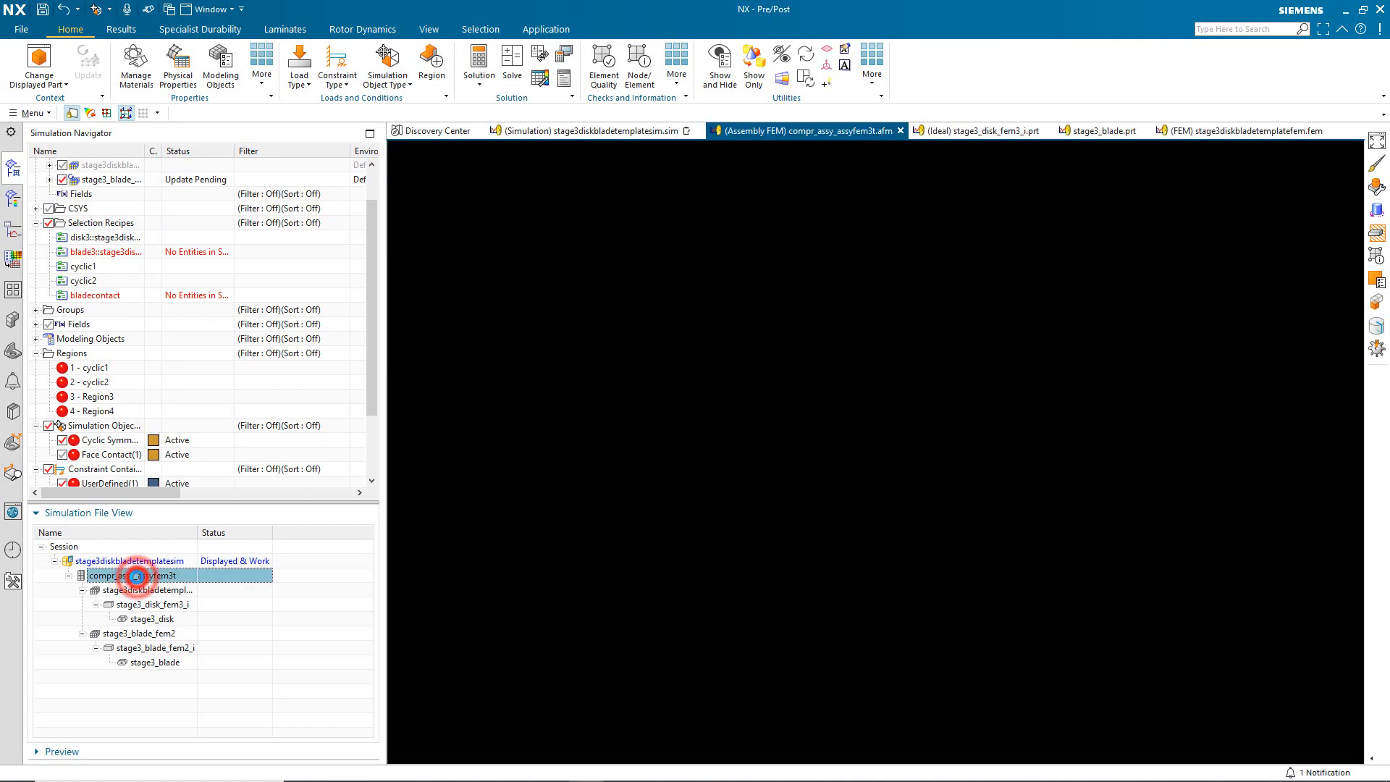
right_click(92, 166)
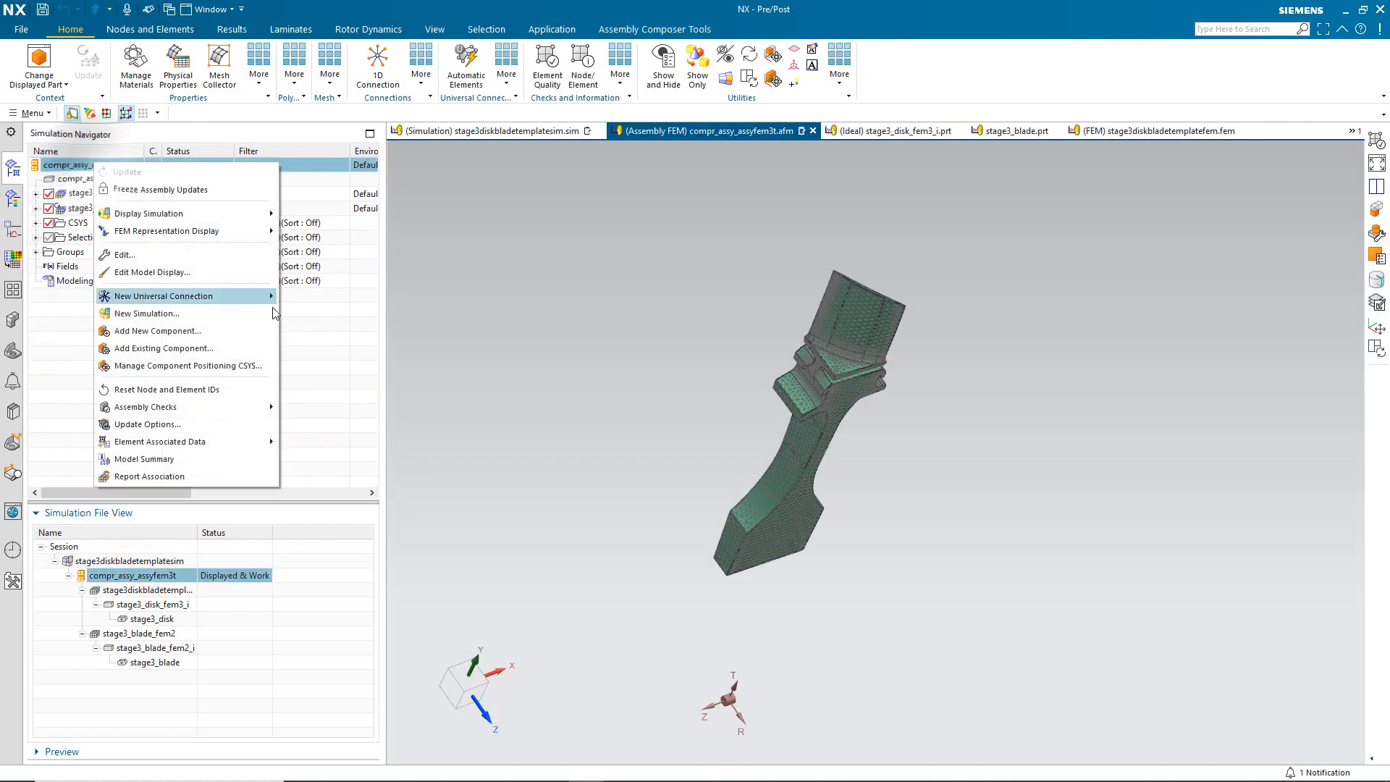
mouse_move(258, 415)
left_click(314, 441)
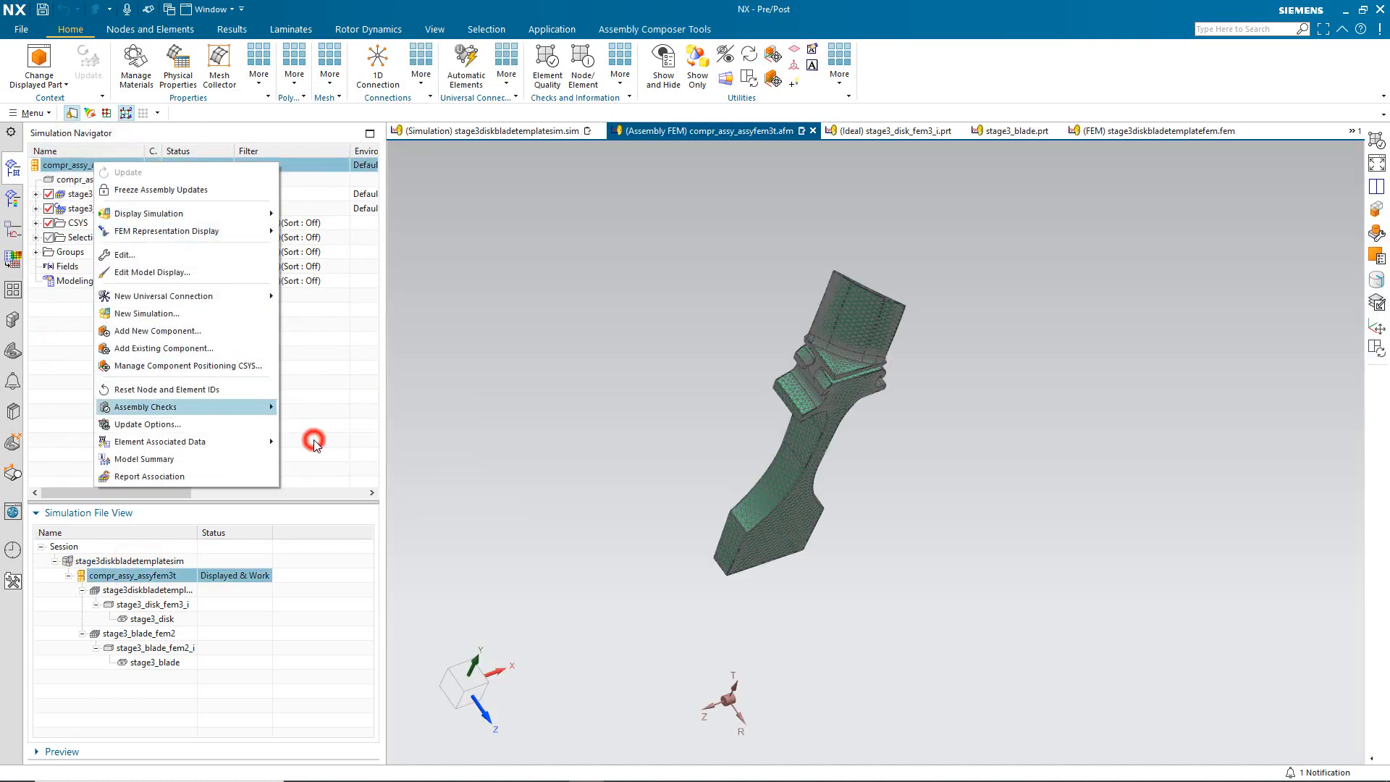
left_click(560, 430)
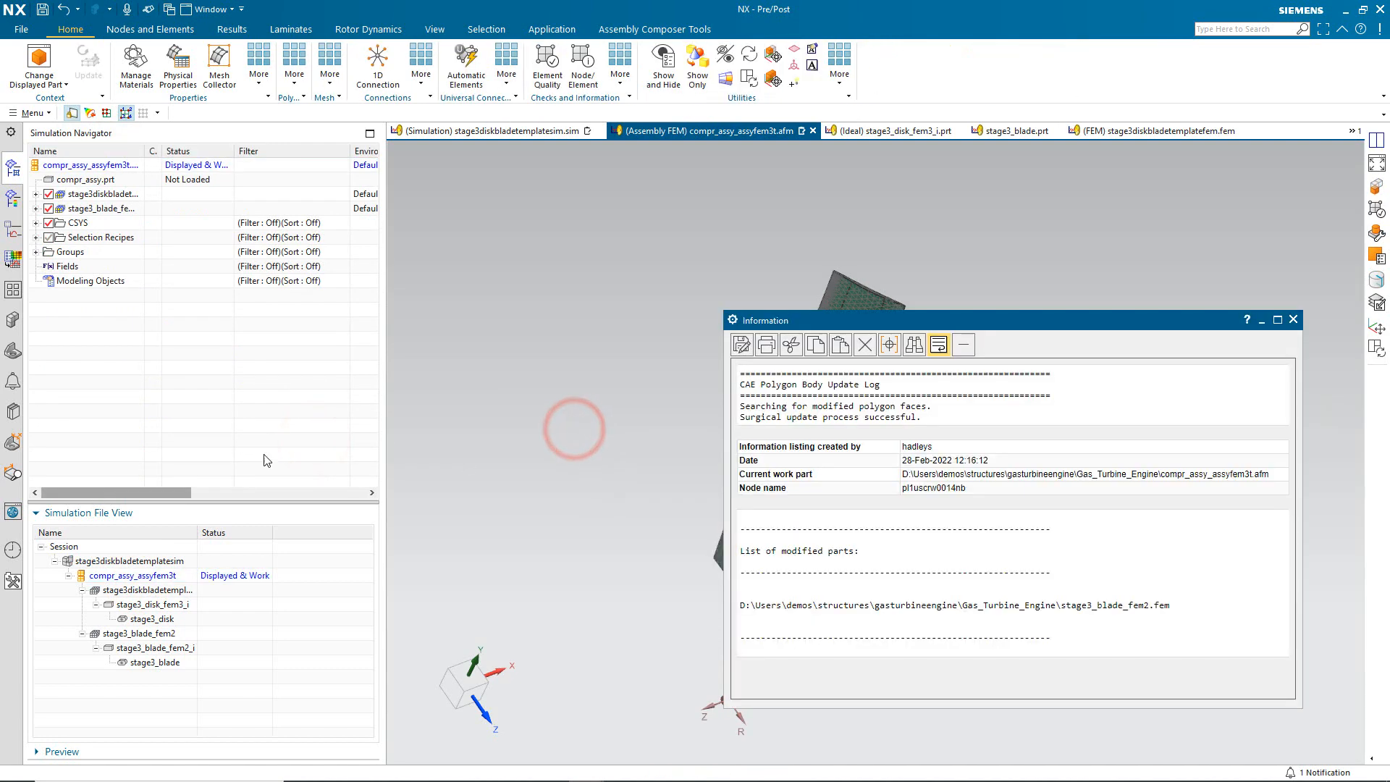
left_click(1293, 319)
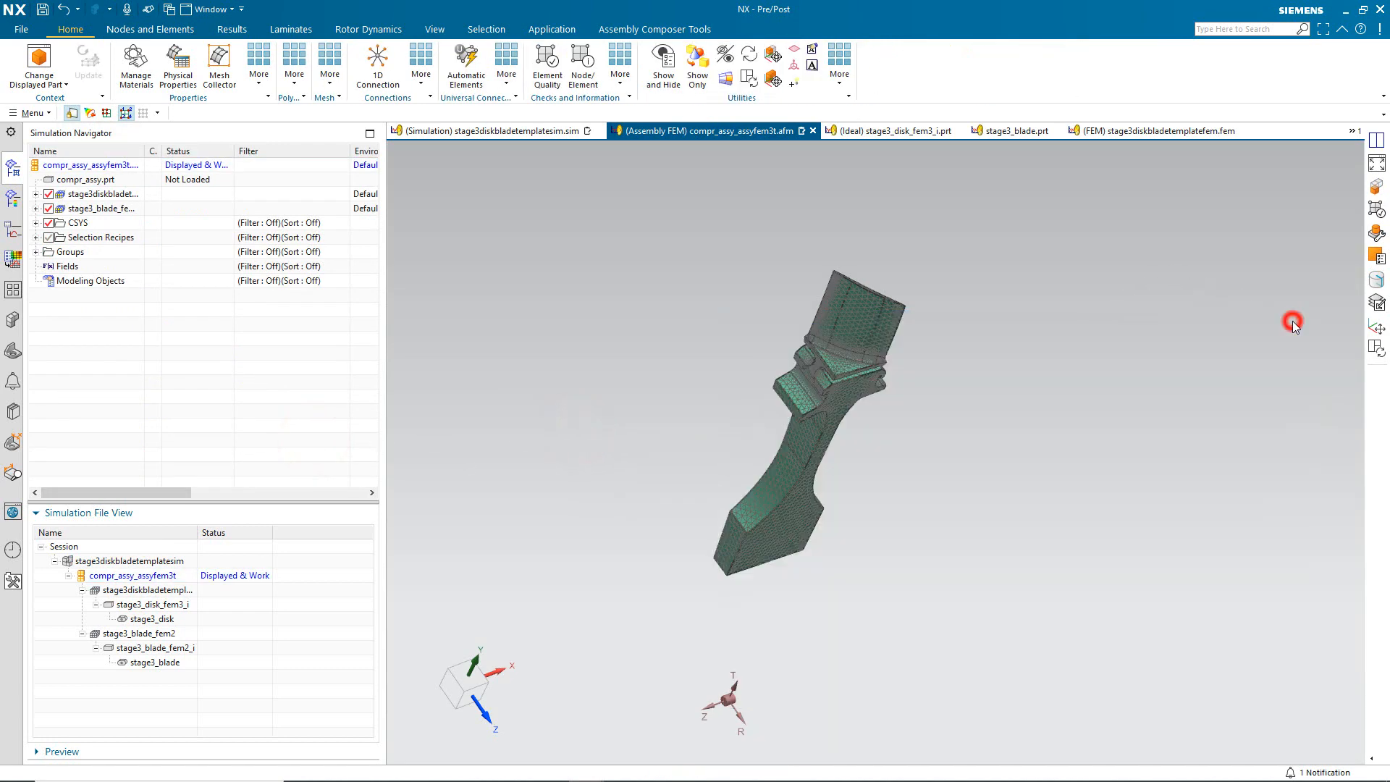
double_click(137, 561)
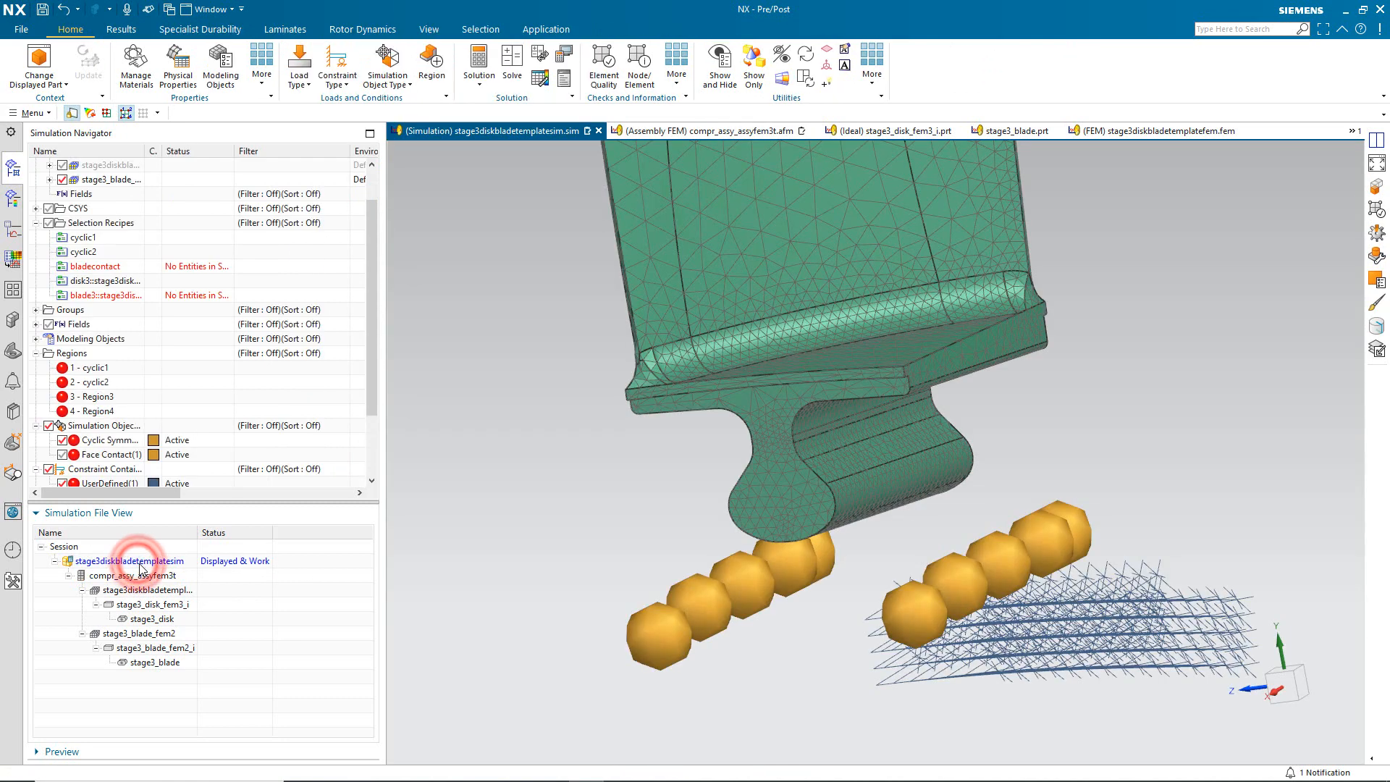
Edit the bladecontact selection recipe so its user attribute has a low string value of 1.
scroll(122, 400, "up", 1)
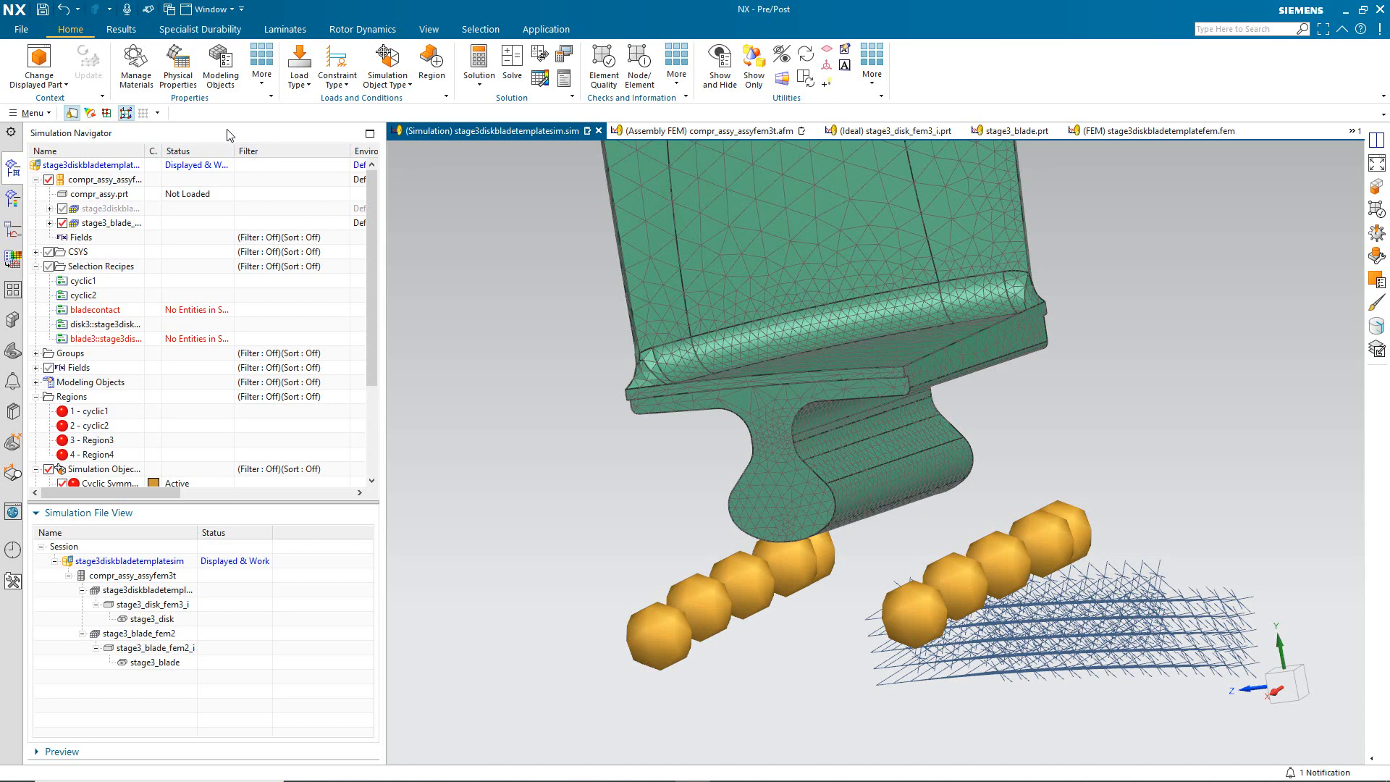
left_click(95, 312)
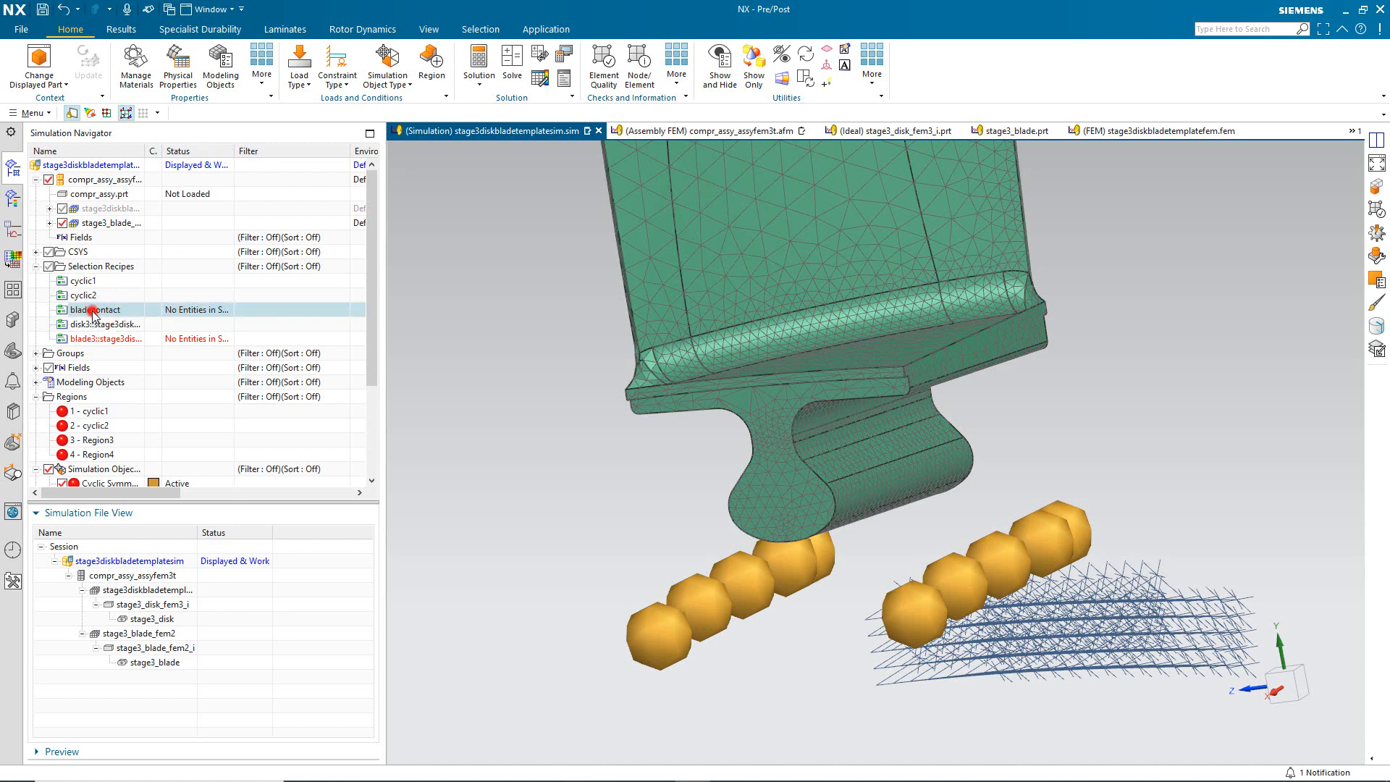
right_click(94, 313)
left_click(125, 399)
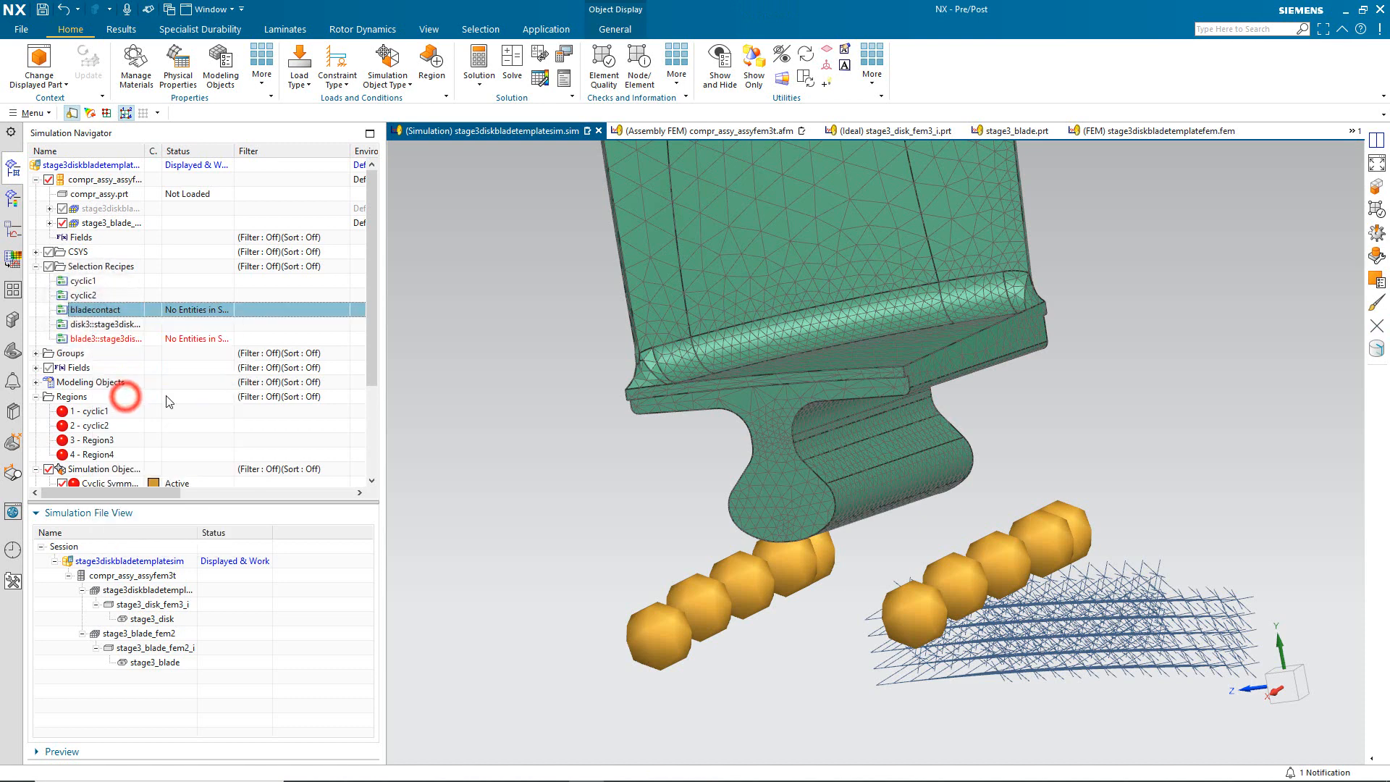
double_click(489, 456)
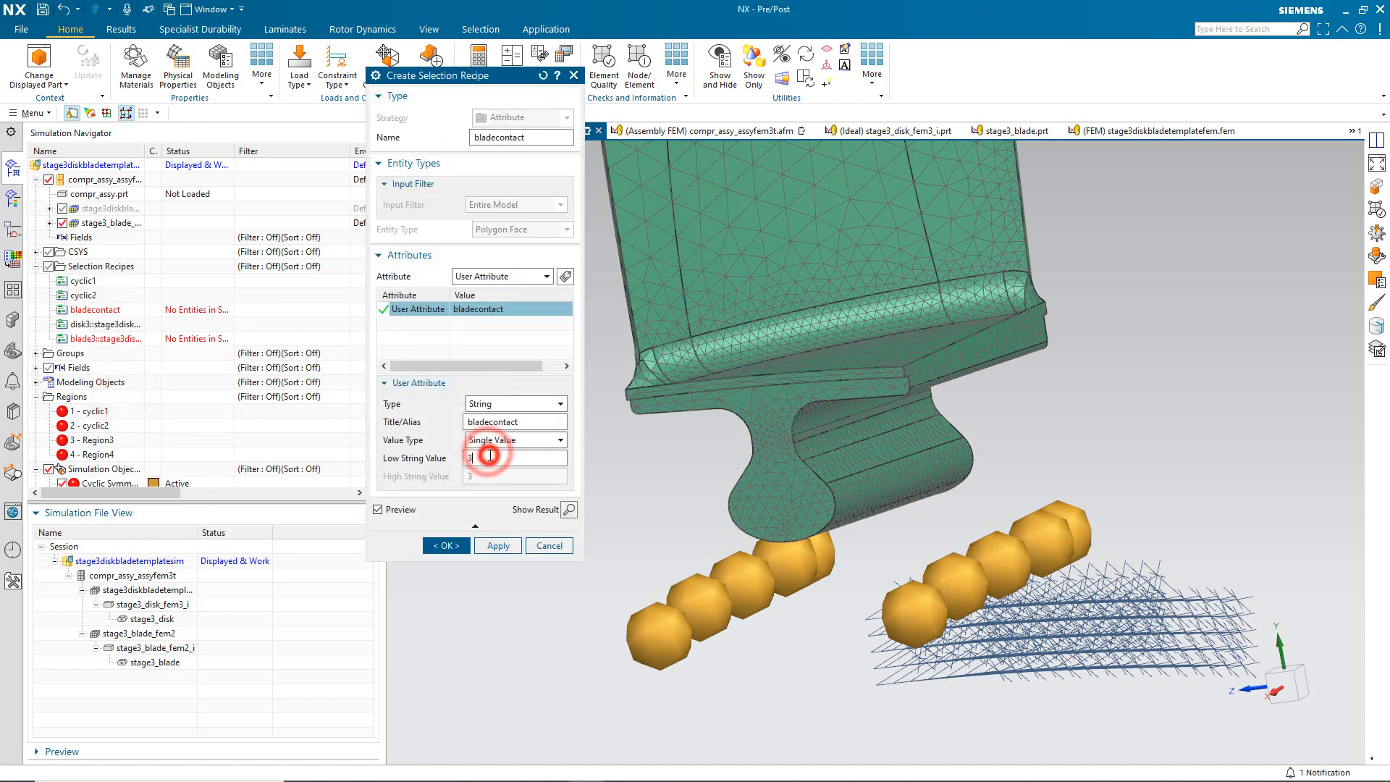
type("1")
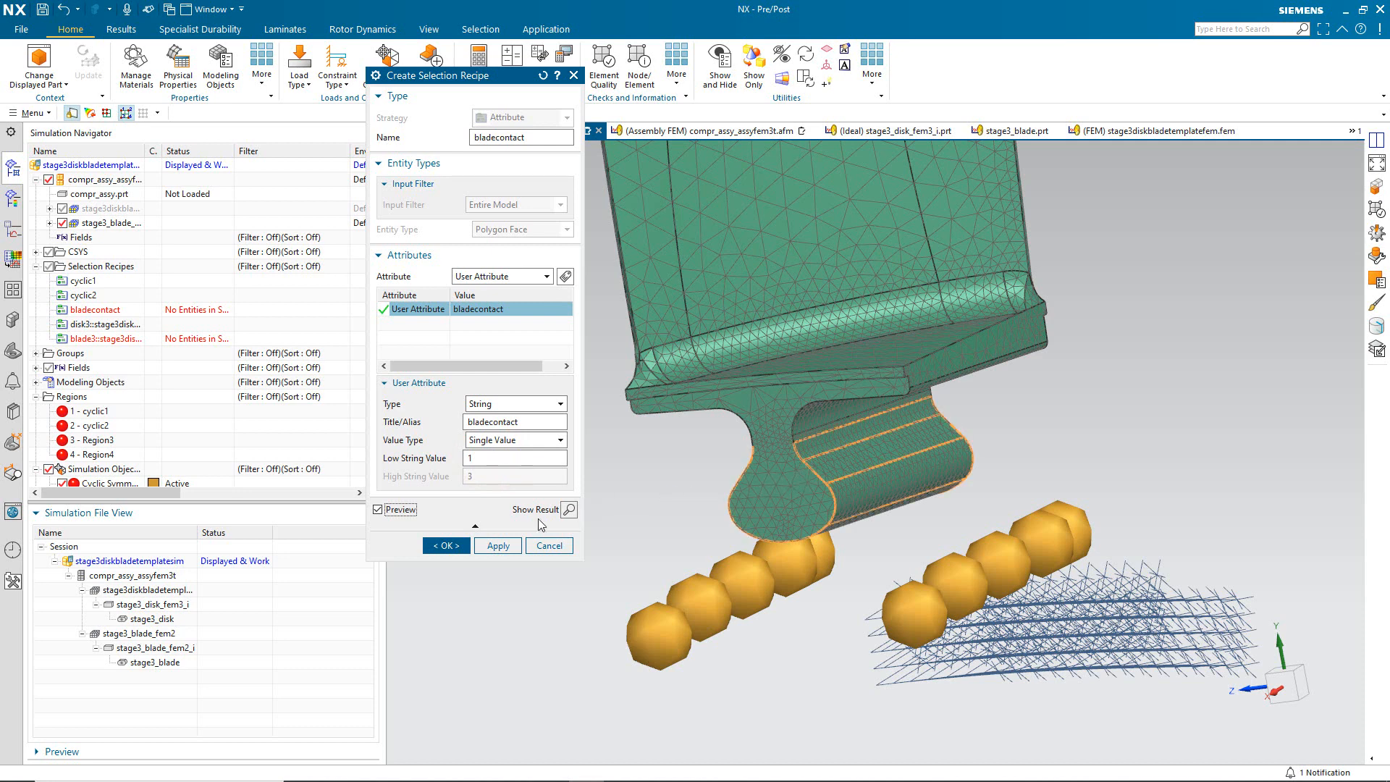
left_click(448, 545)
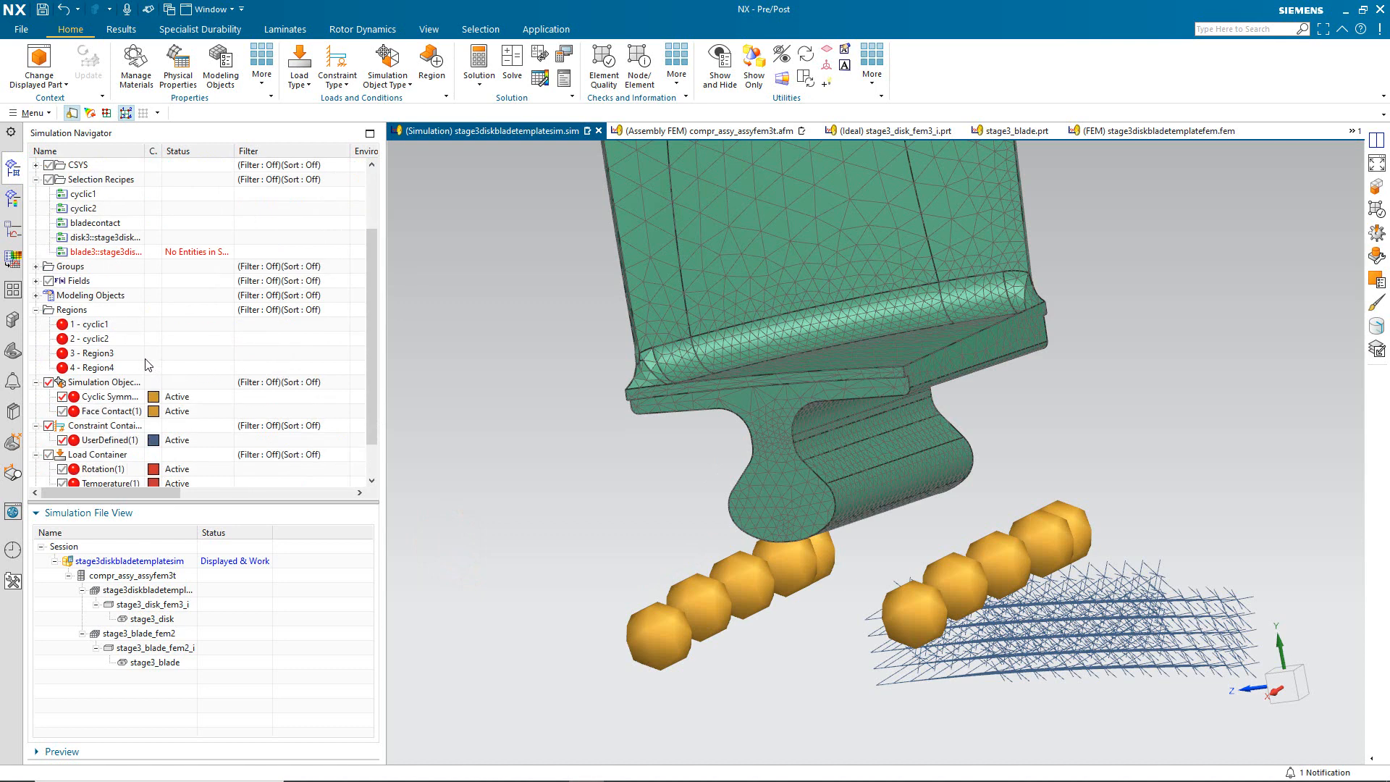
Rename Region3 as bladecontact.
left_click(99, 356)
right_click(98, 355)
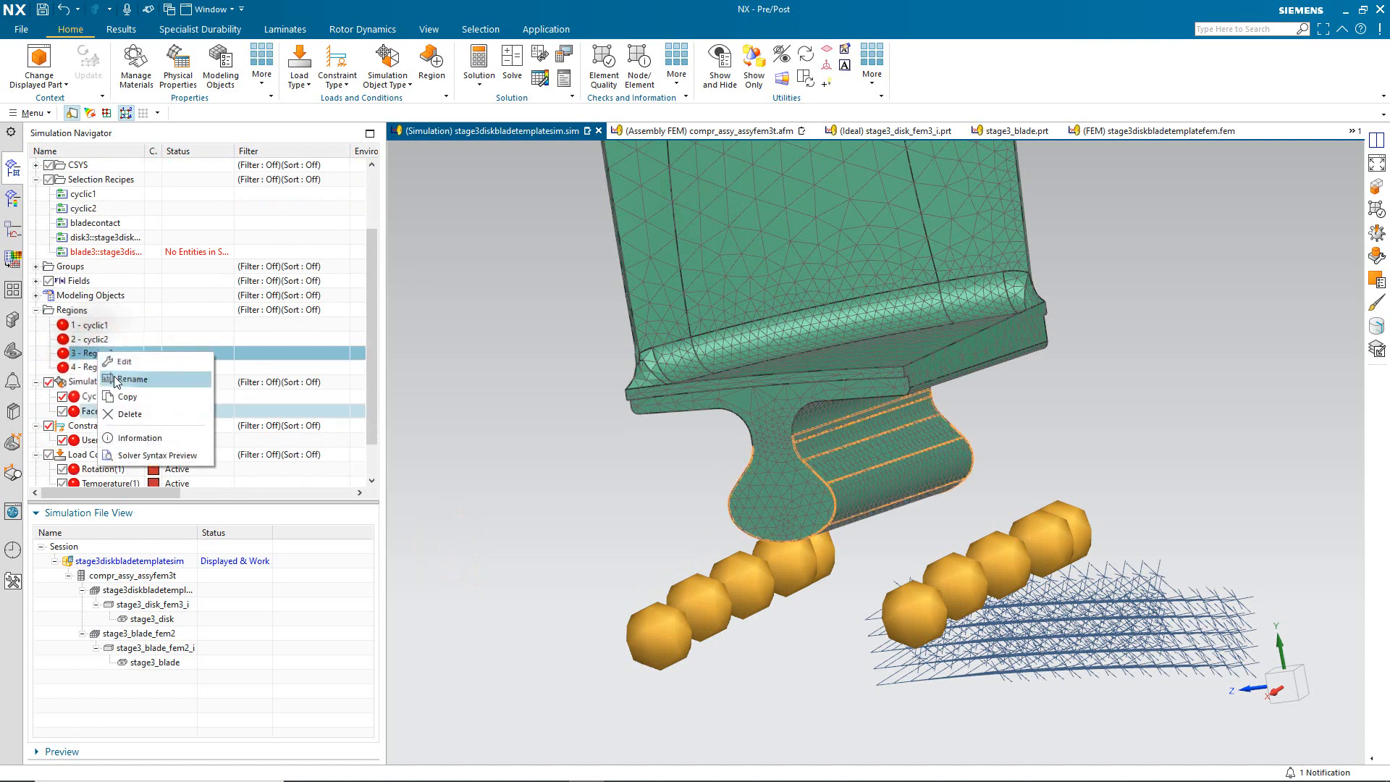
left_click(116, 379)
type("blade")
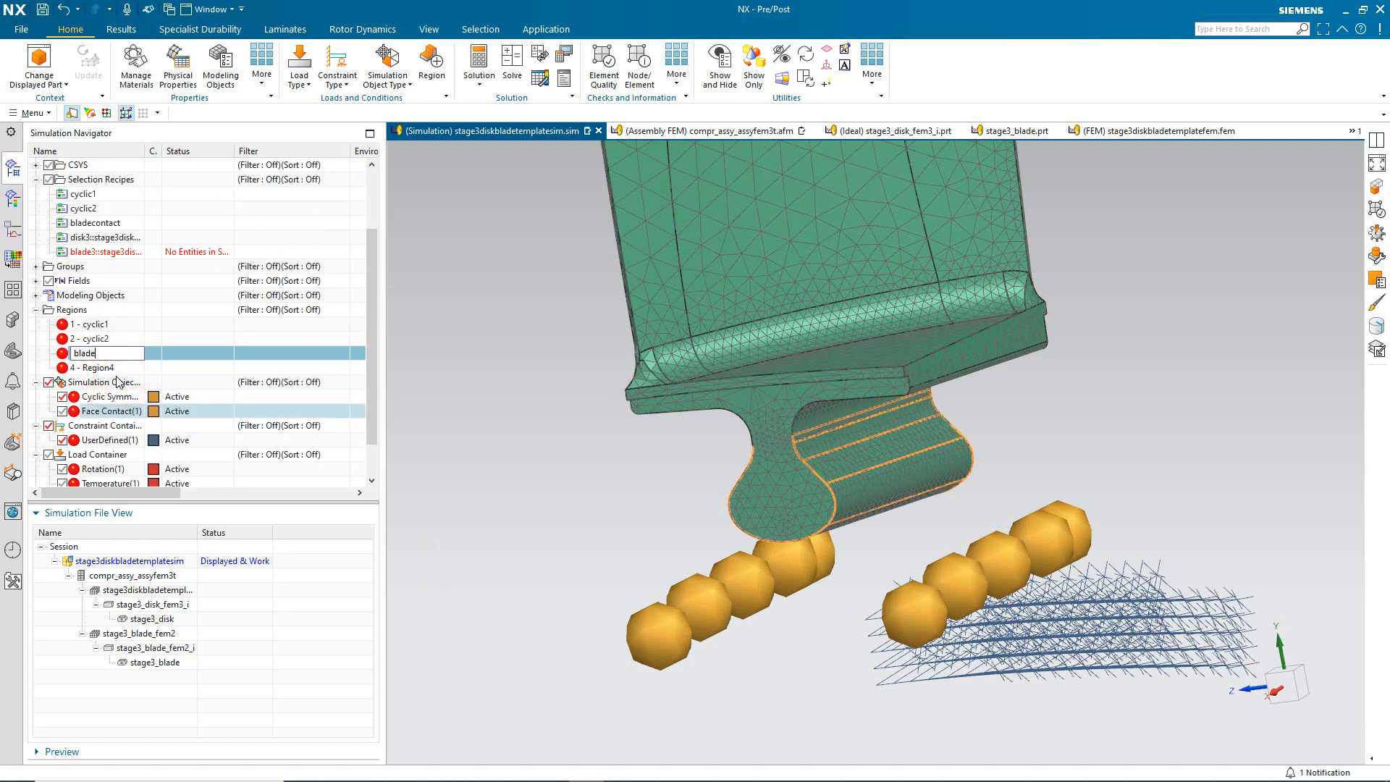
type("contact")
key("Return")
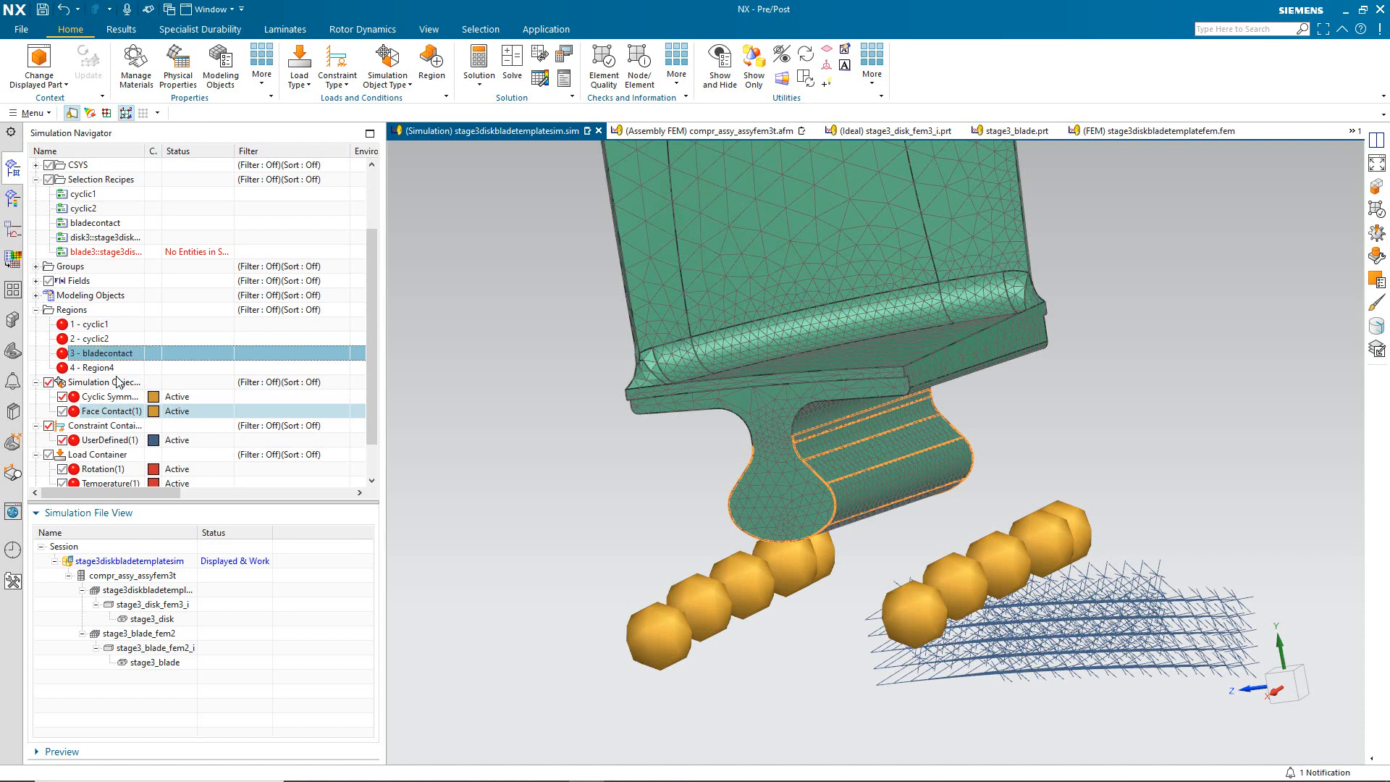
Start a new selection recipe with the Attribute strategy and name it diskcontact.
left_click(71, 181)
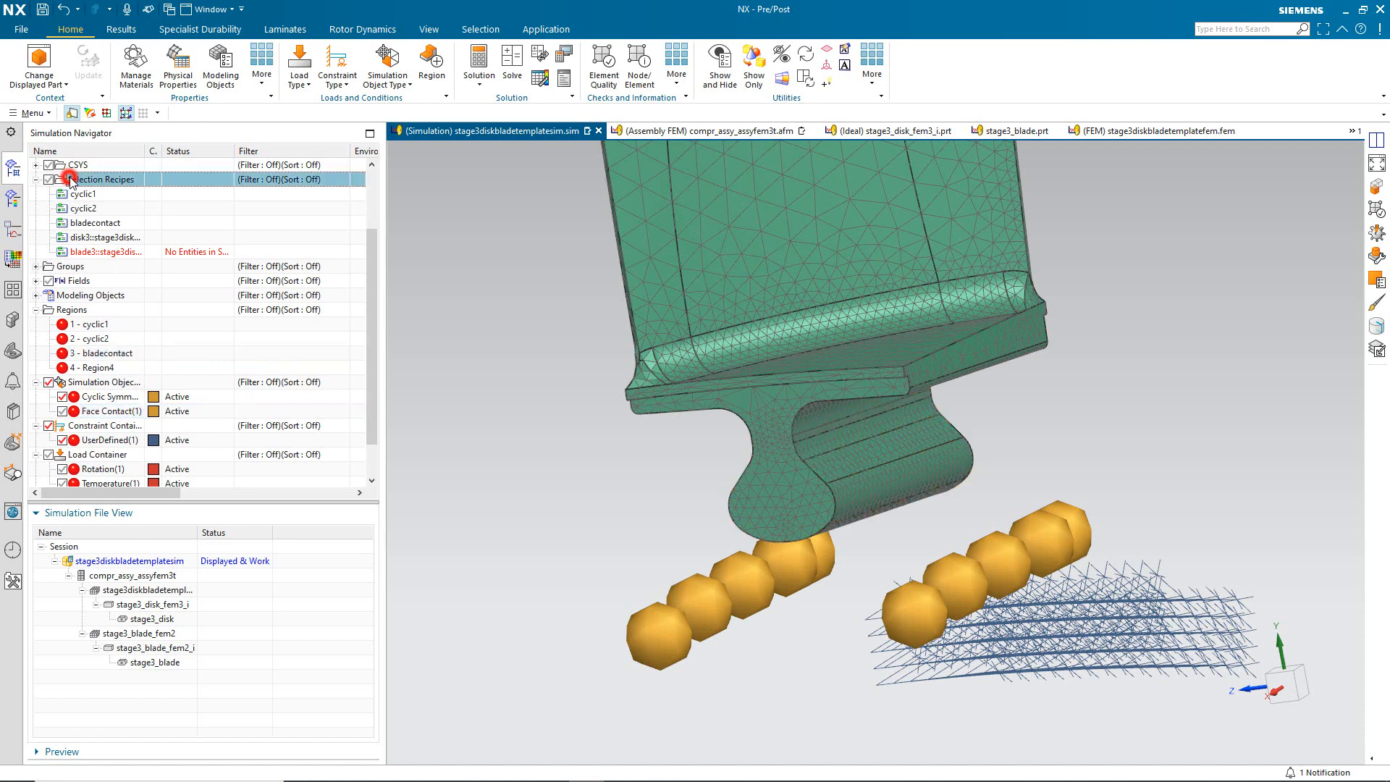
right_click(69, 179)
left_click(105, 190)
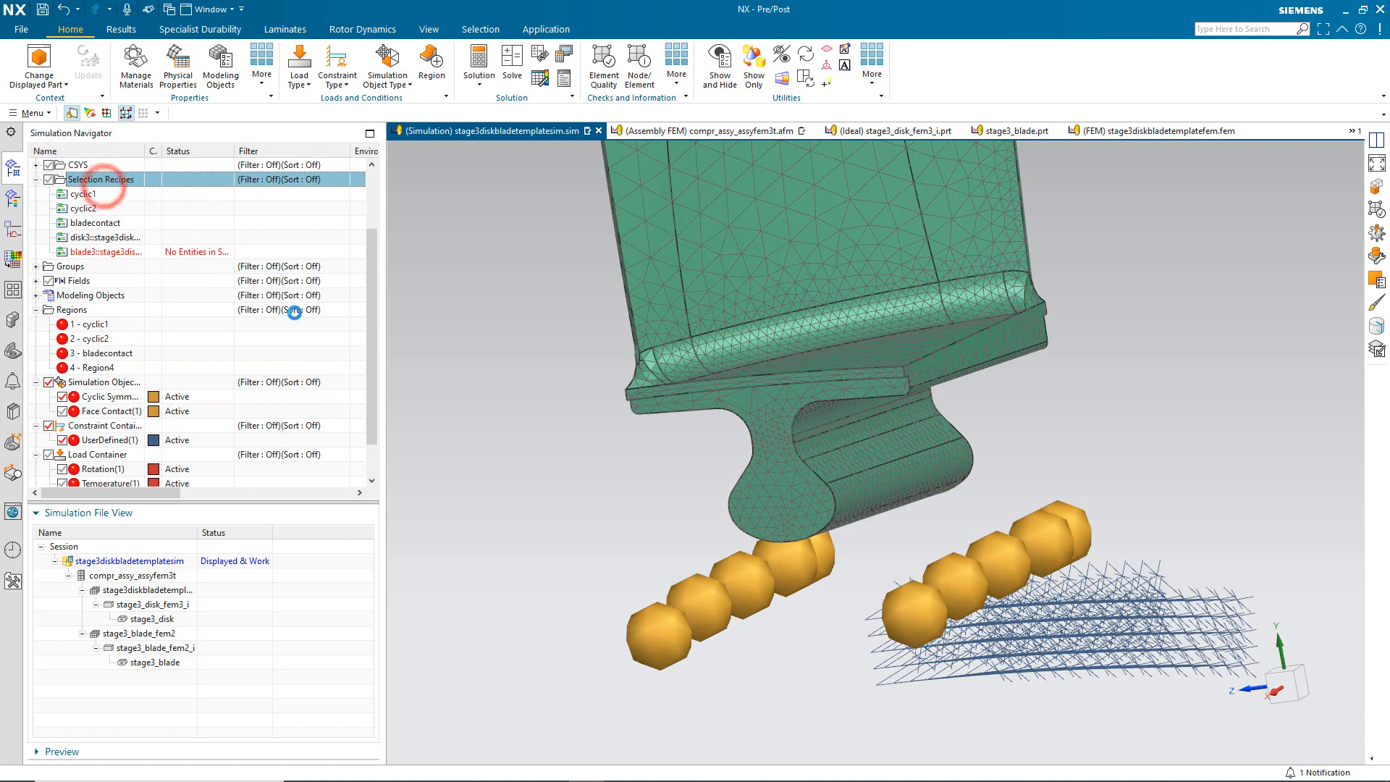
left_click(524, 118)
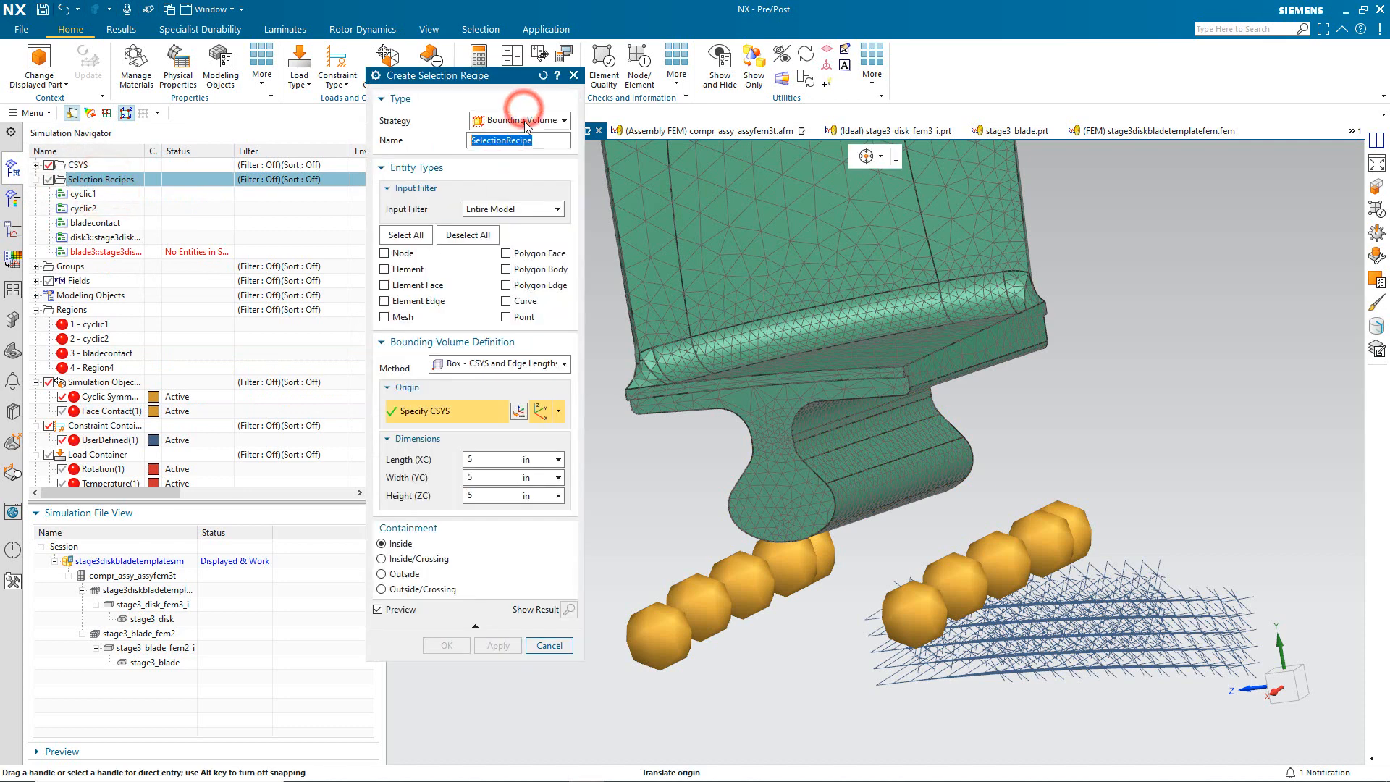
left_click(516, 148)
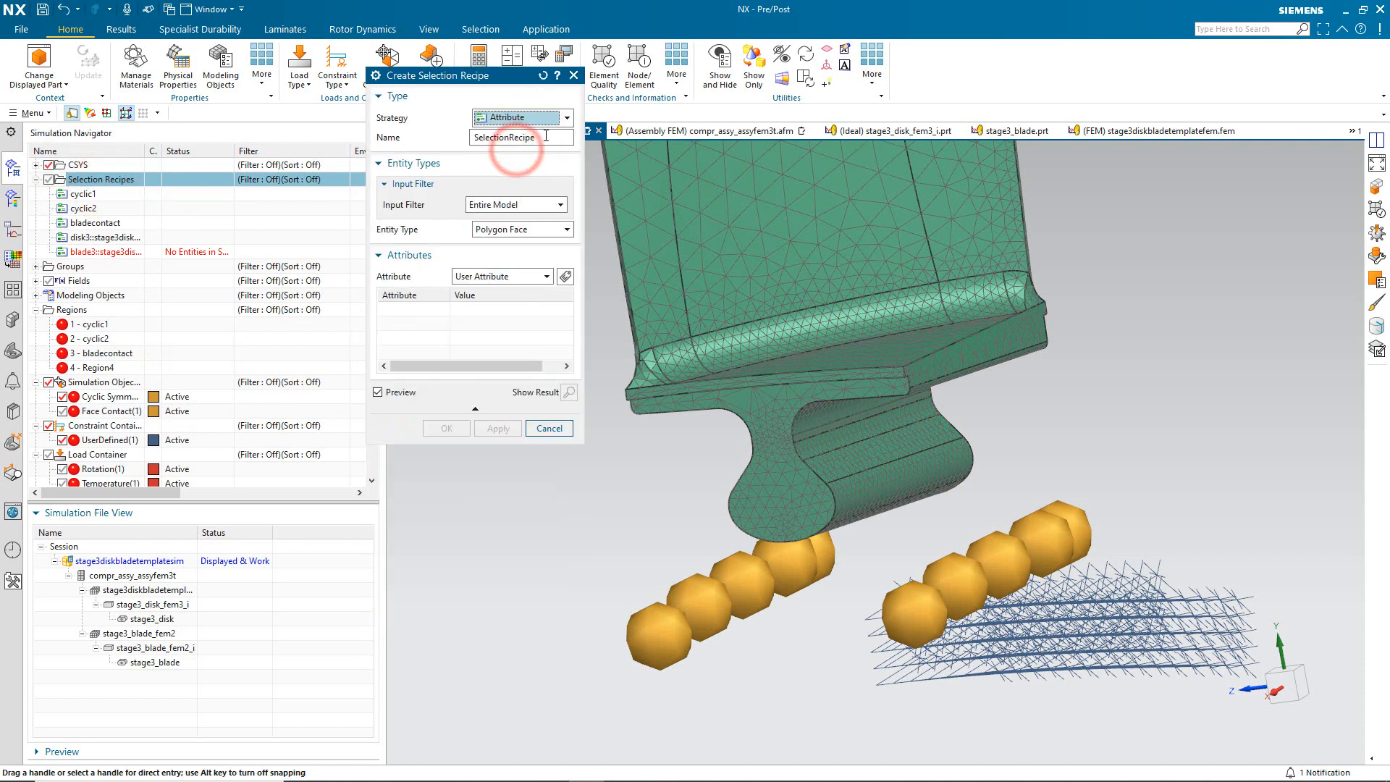
double_click(544, 137)
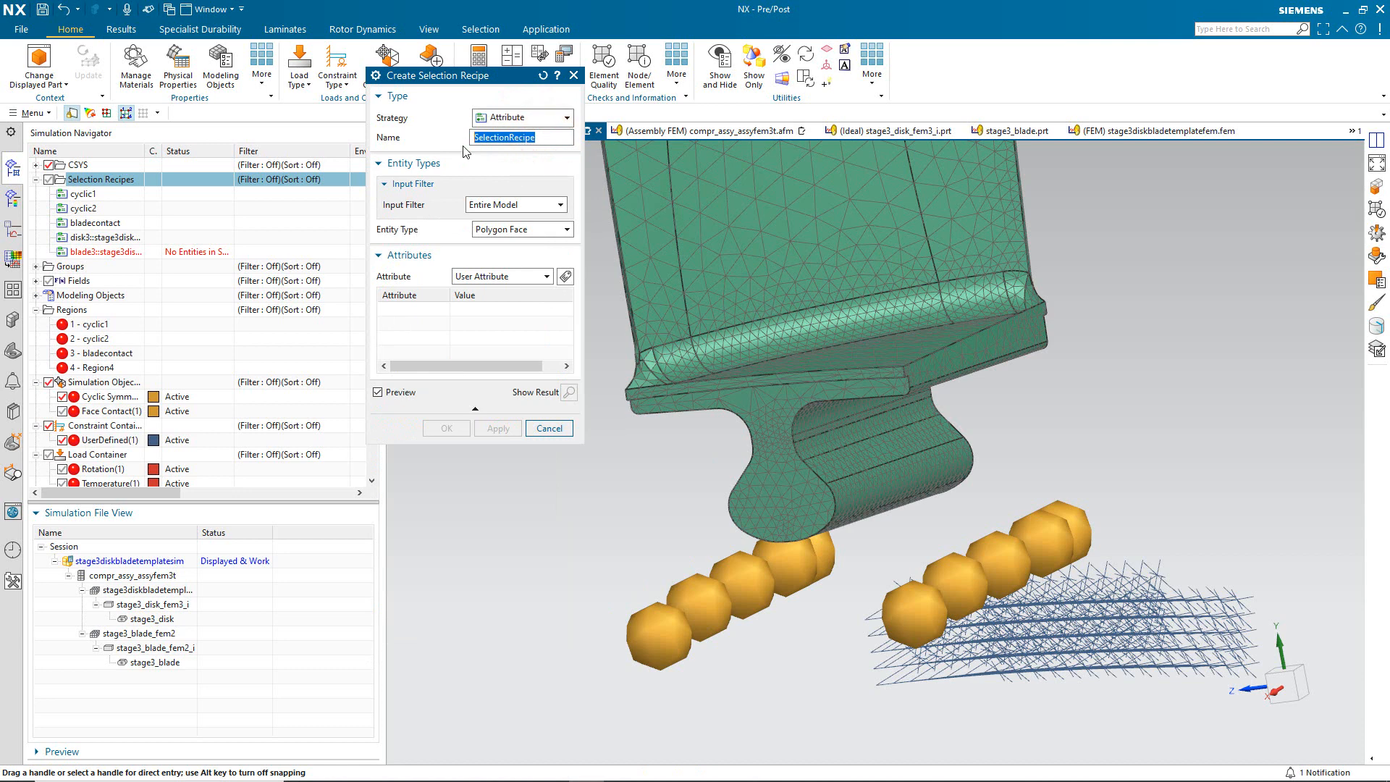
type("diskcontact")
Add a String user attribute titled bladecontact with low string value 1 to the diskcontact recipe.
left_click(565, 276)
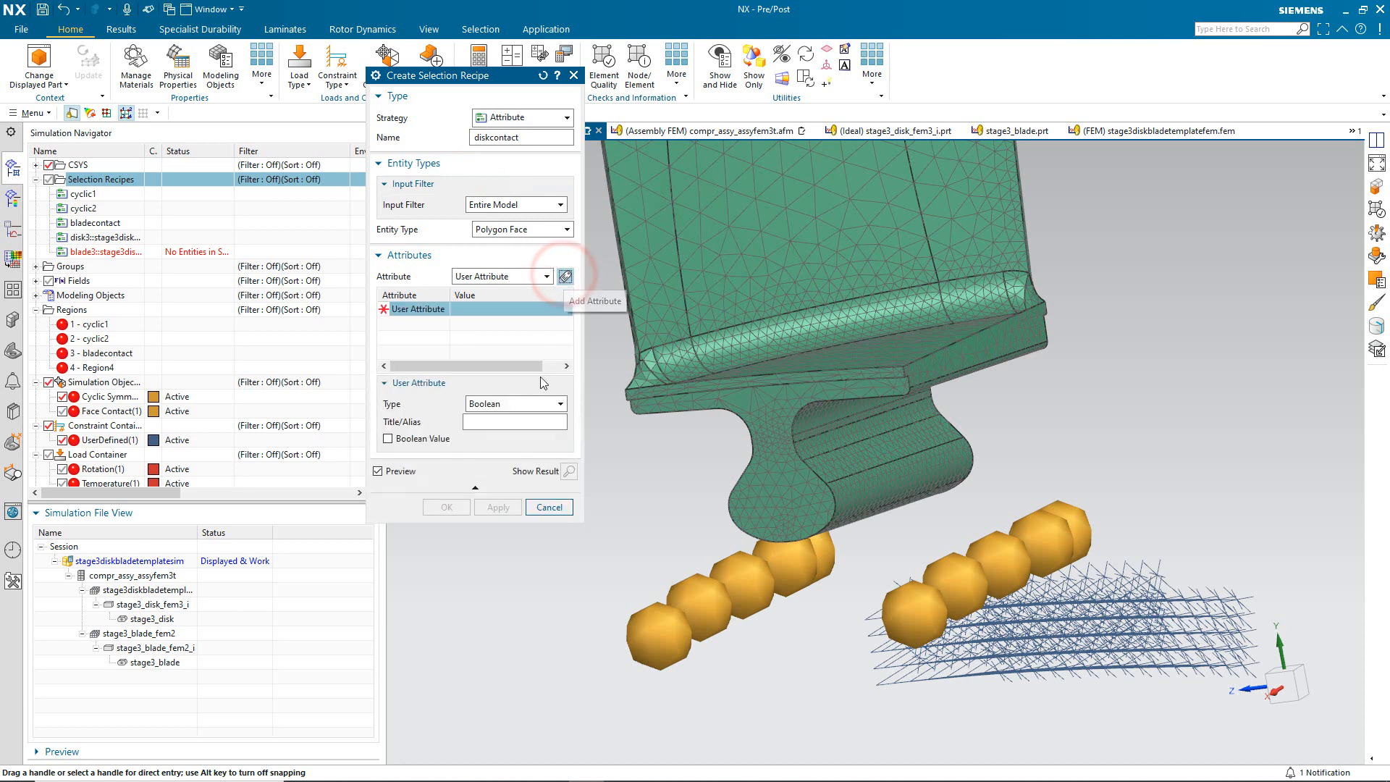
left_click(535, 405)
left_click(516, 467)
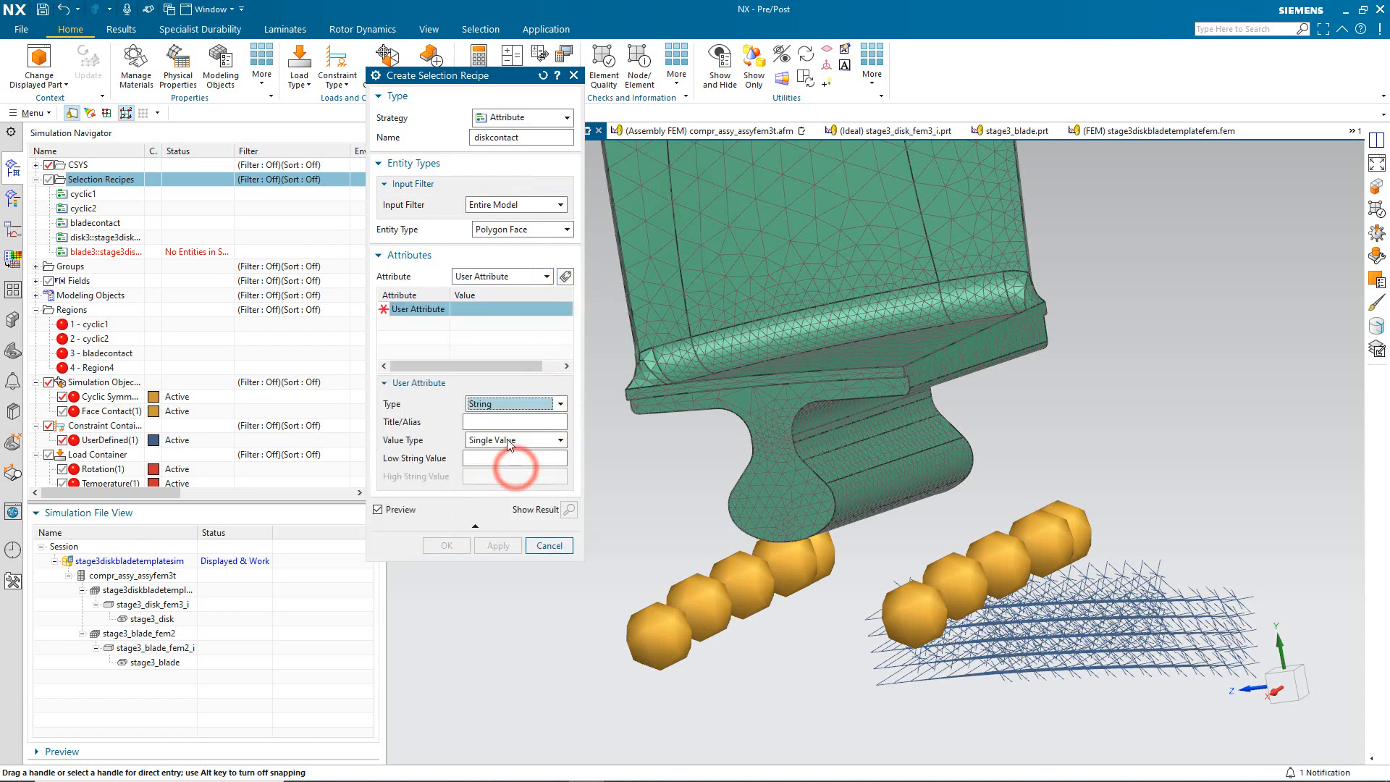
left_click(503, 422)
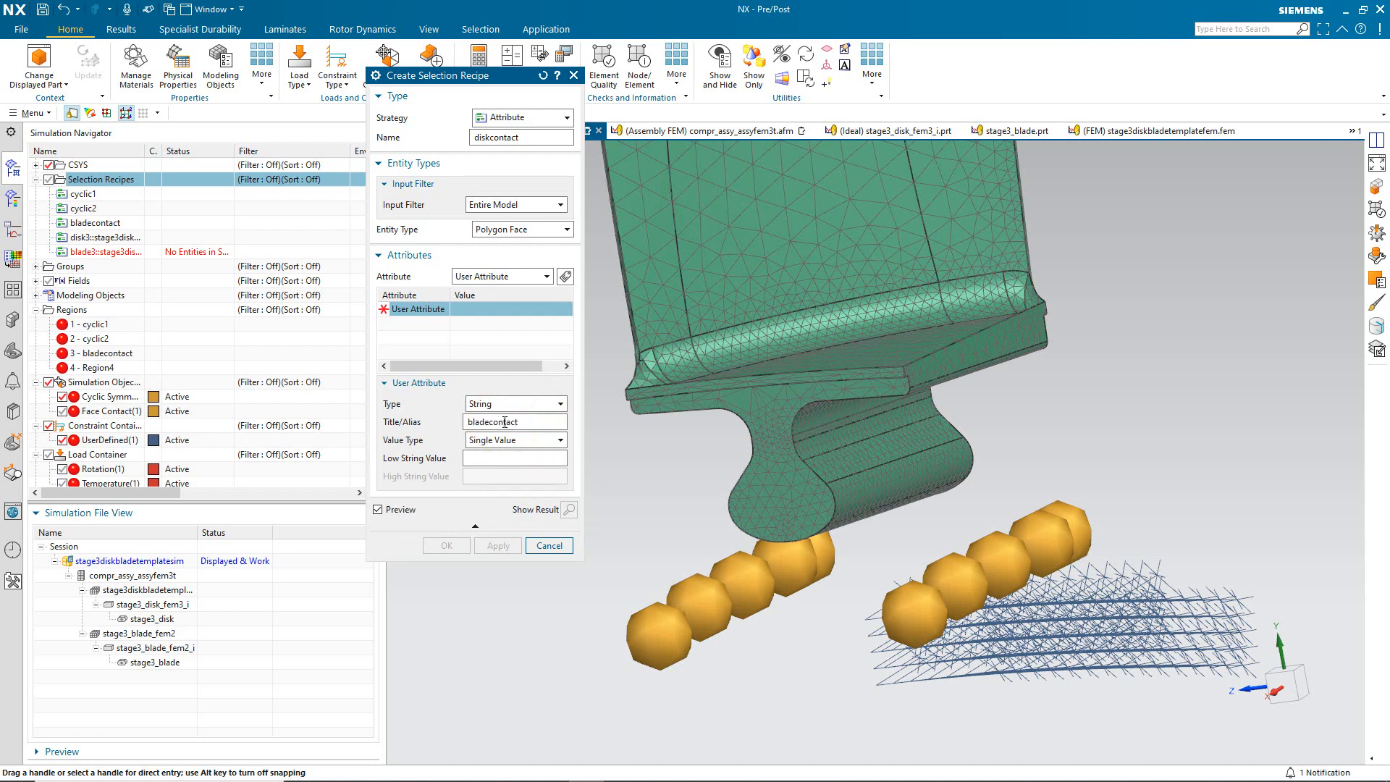
left_click(501, 456)
Show the disk FEM component, hide the blade FEM component, and preview the faces the recipe selects.
scroll(194, 310, "up", 2)
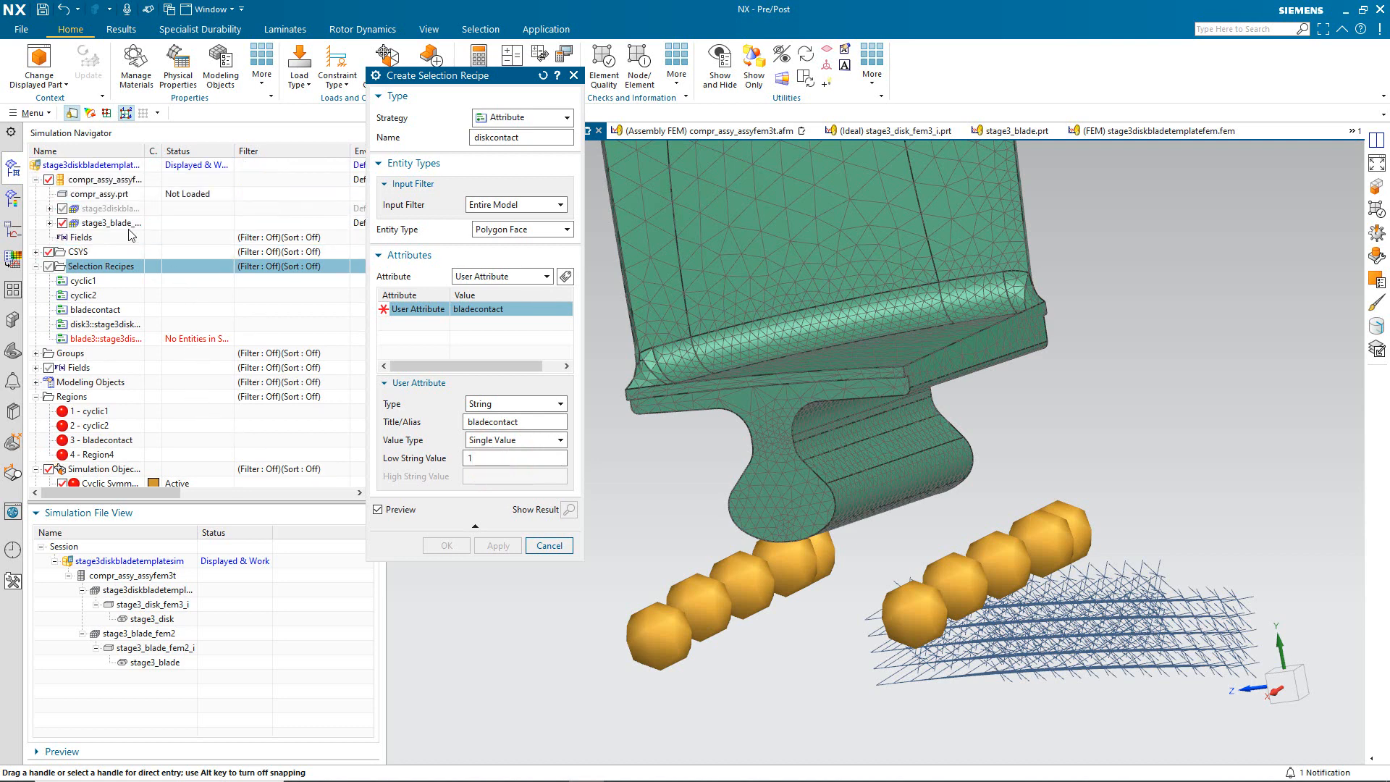
left_click(61, 208)
left_click(63, 223)
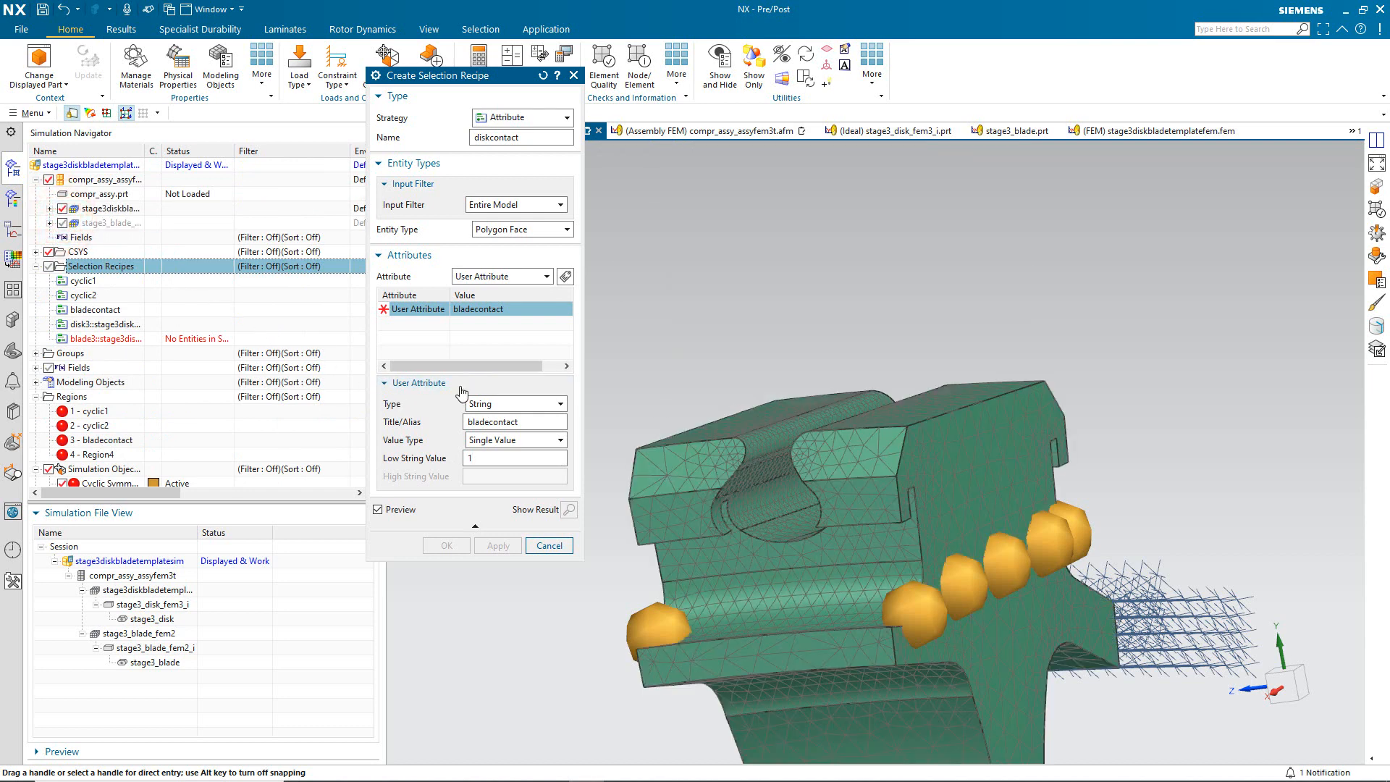
left_click(516, 462)
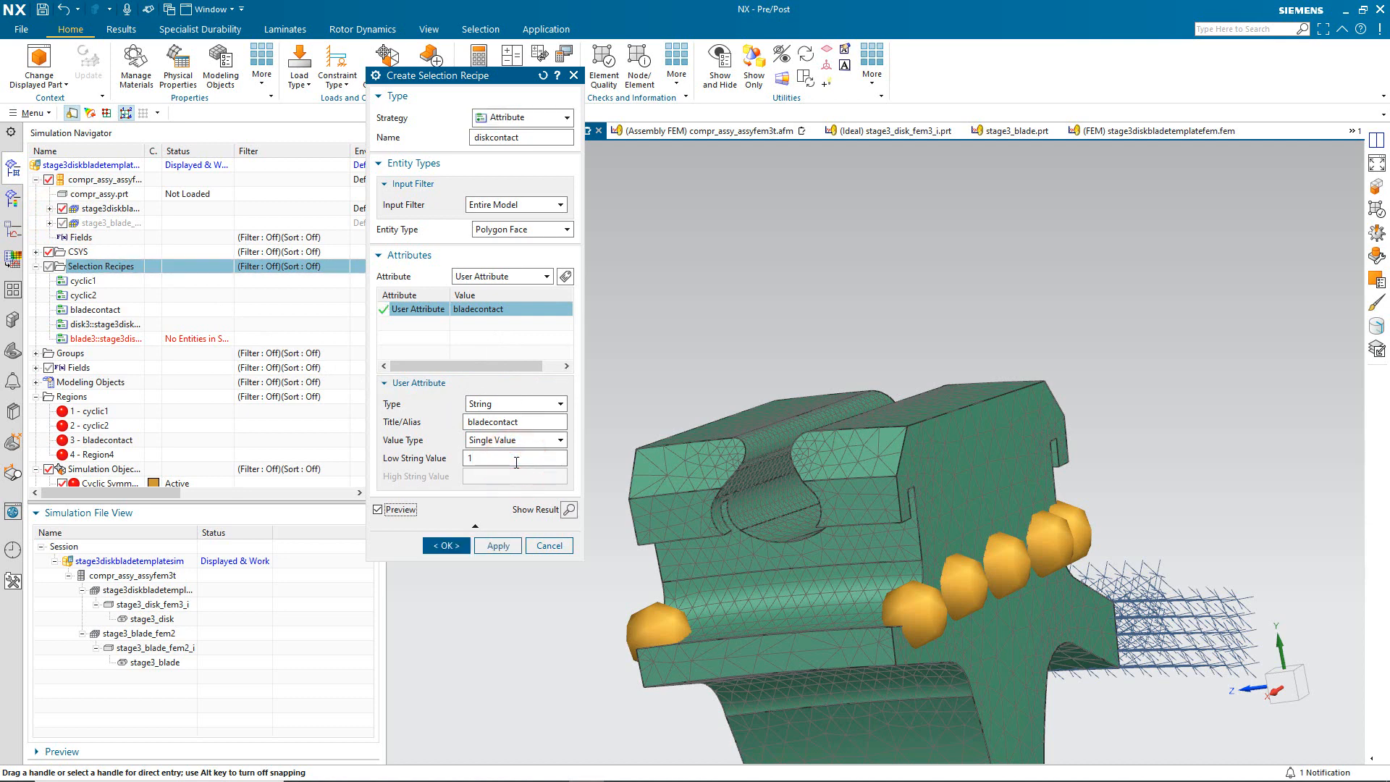
left_click(379, 510)
Change the user attribute title to diskcontact and create the selection recipe.
left_click(491, 422)
left_click_drag(492, 423, 427, 438)
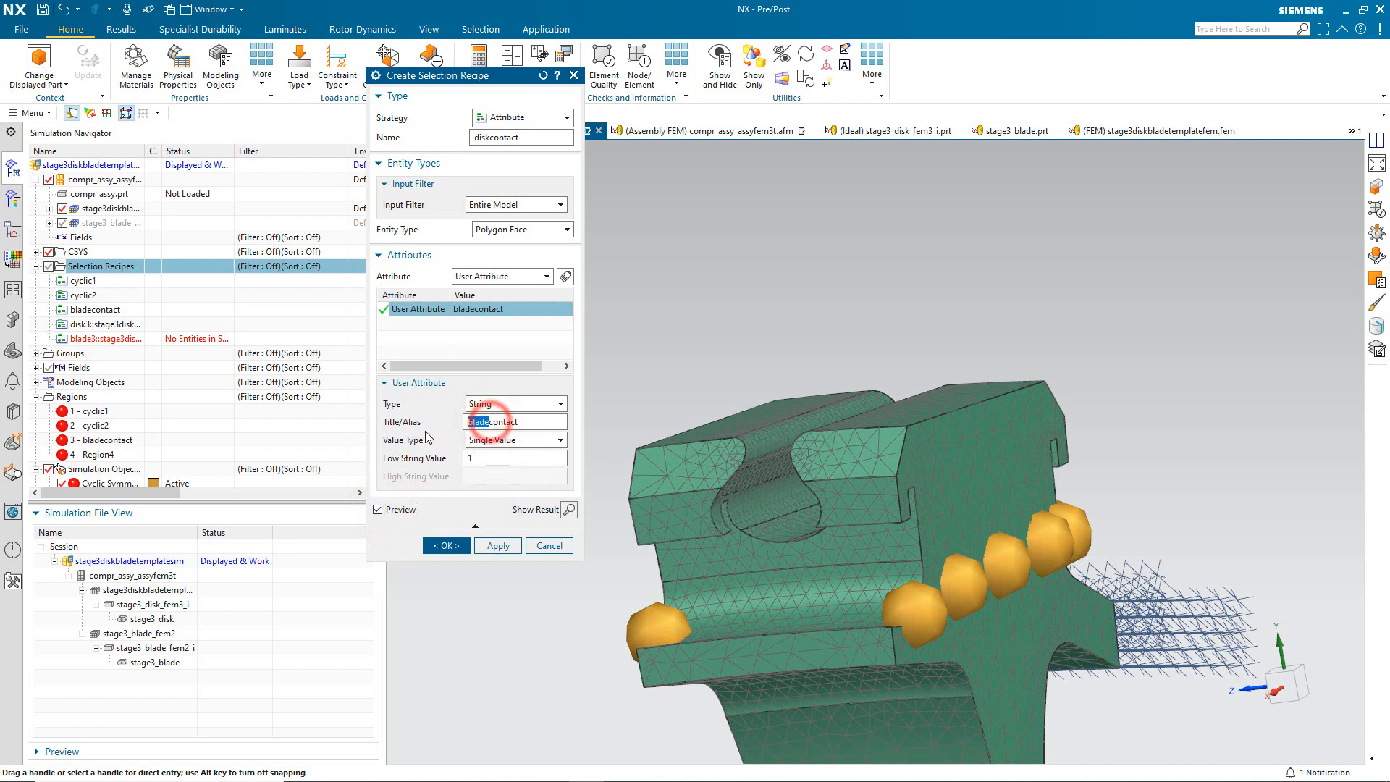
type("disk")
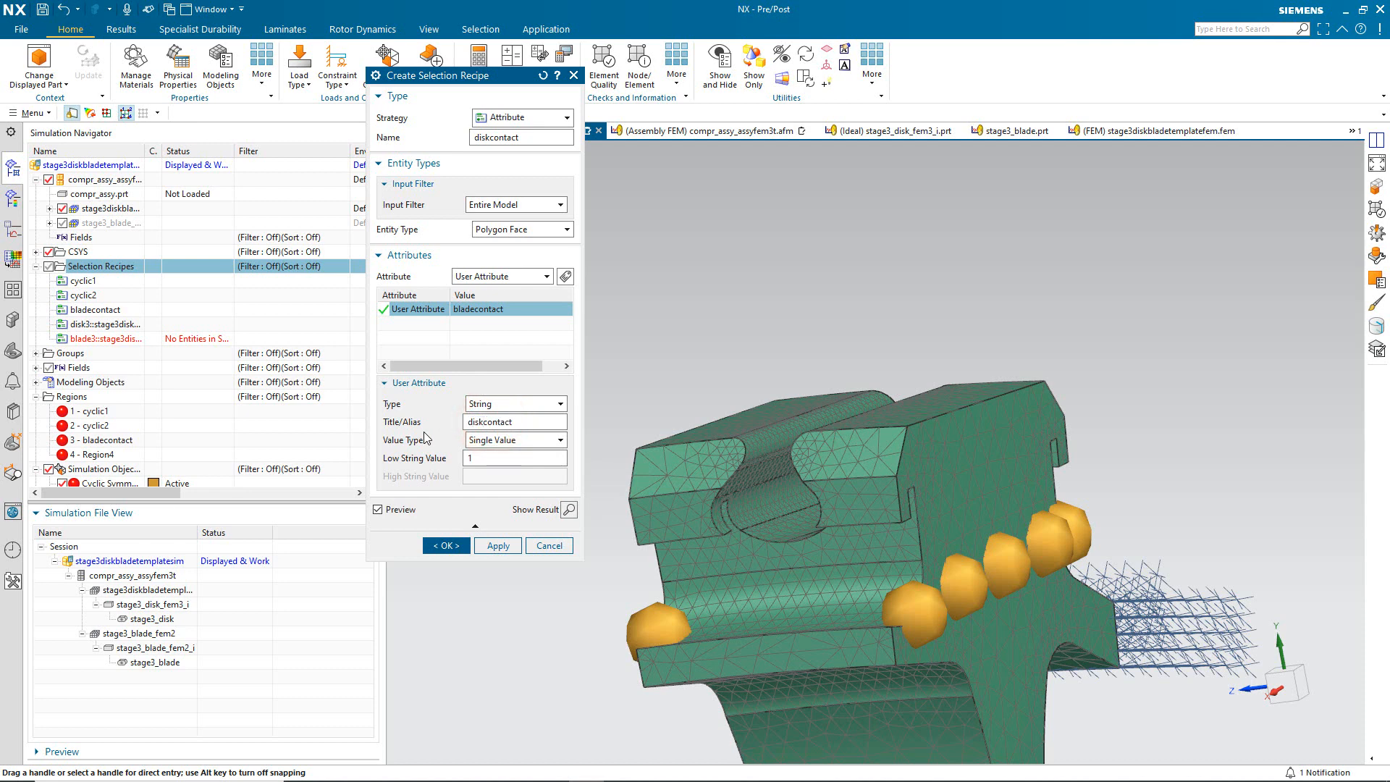
key("Tab")
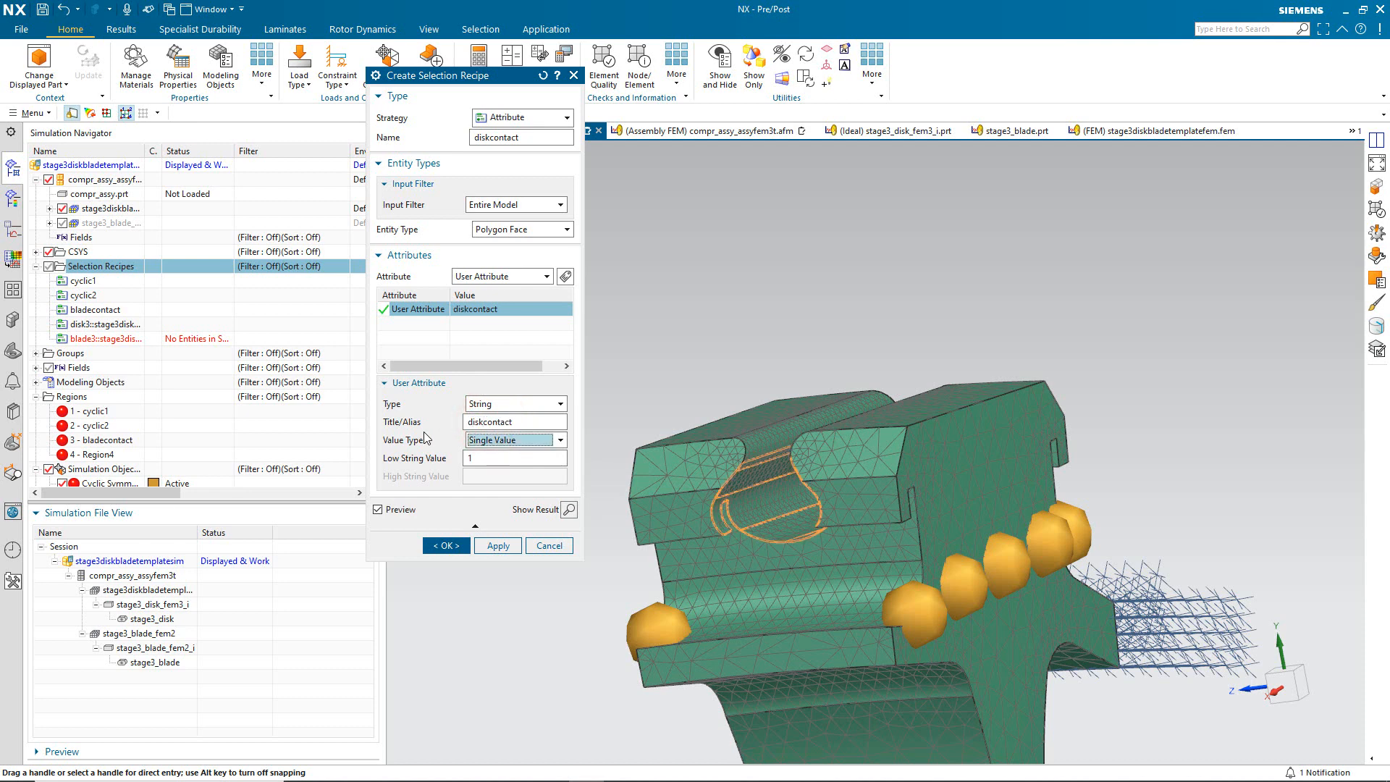
left_click(478, 459)
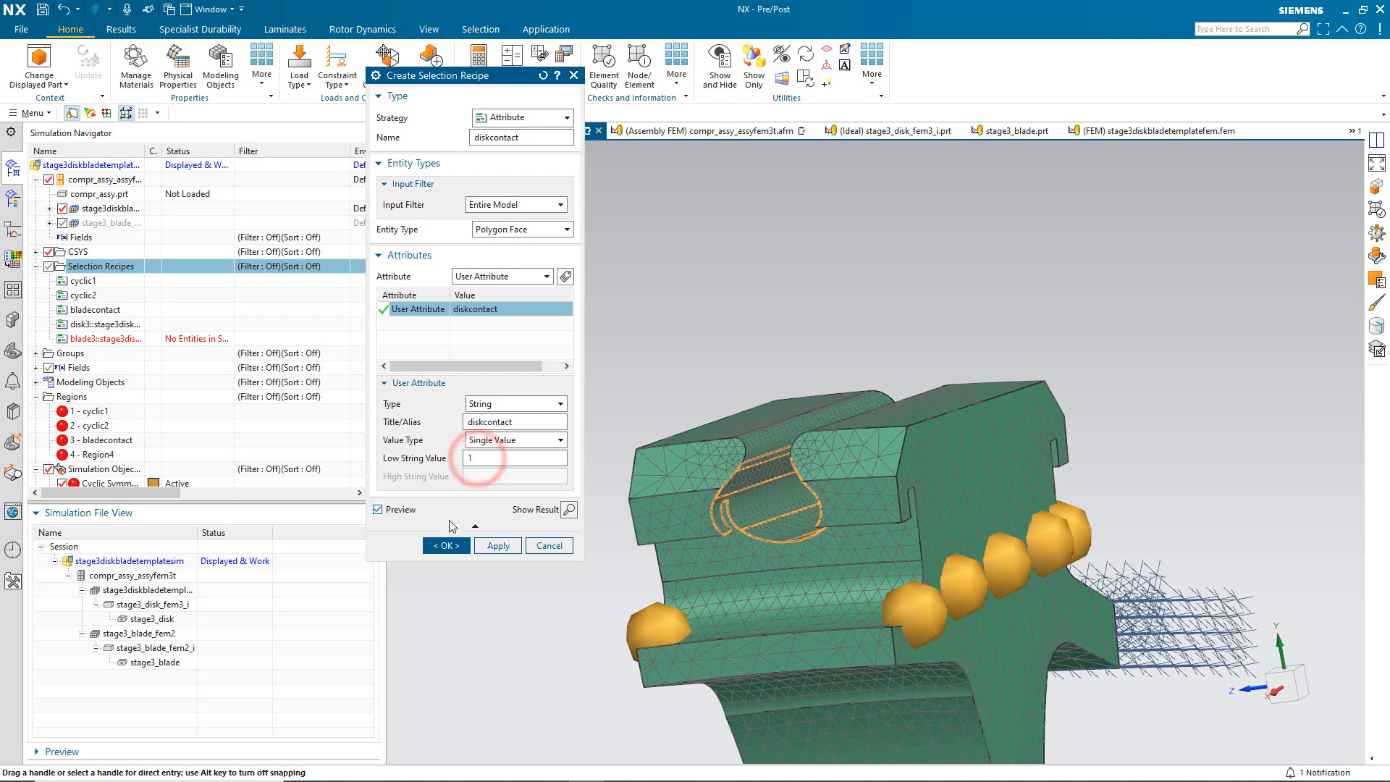
left_click(443, 546)
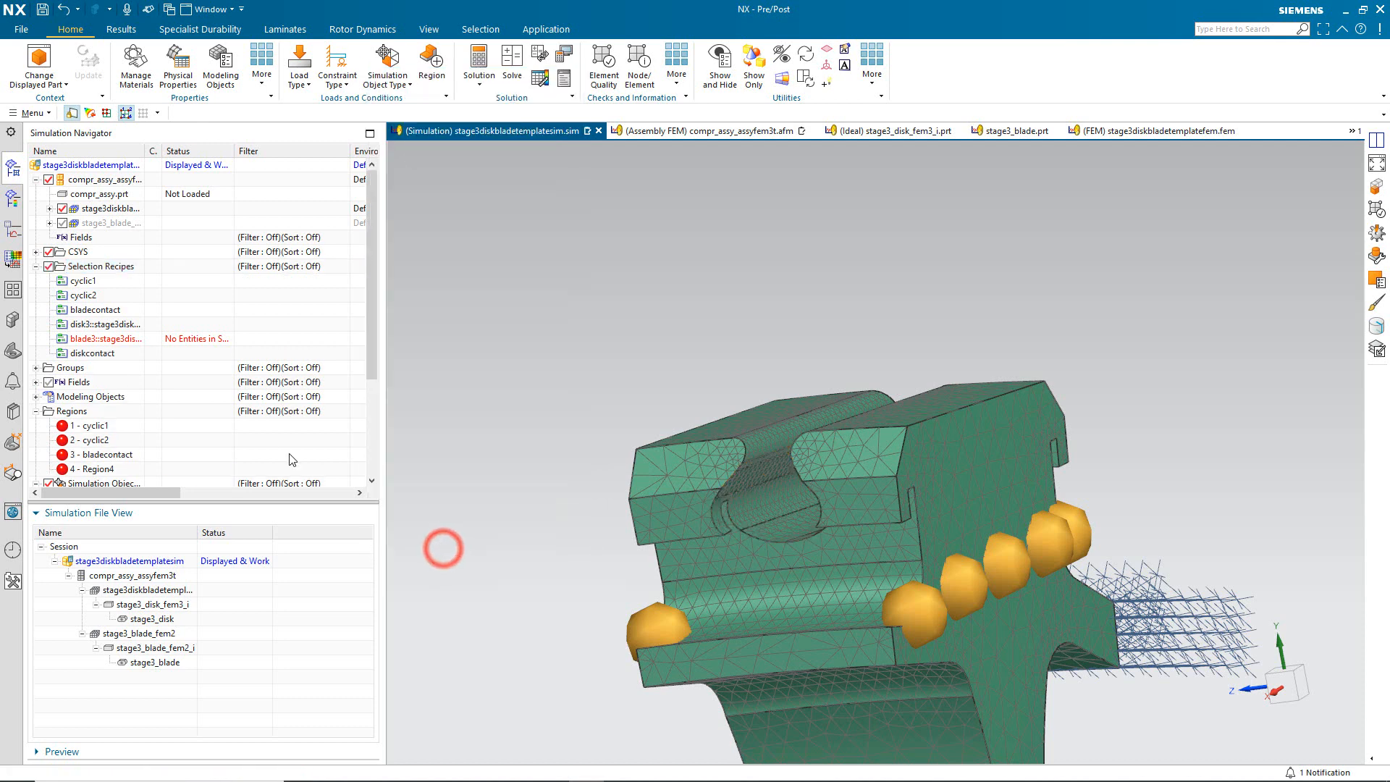
Open Region4 for editing and add the Selection Group tools to the top border bar.
right_click(101, 454)
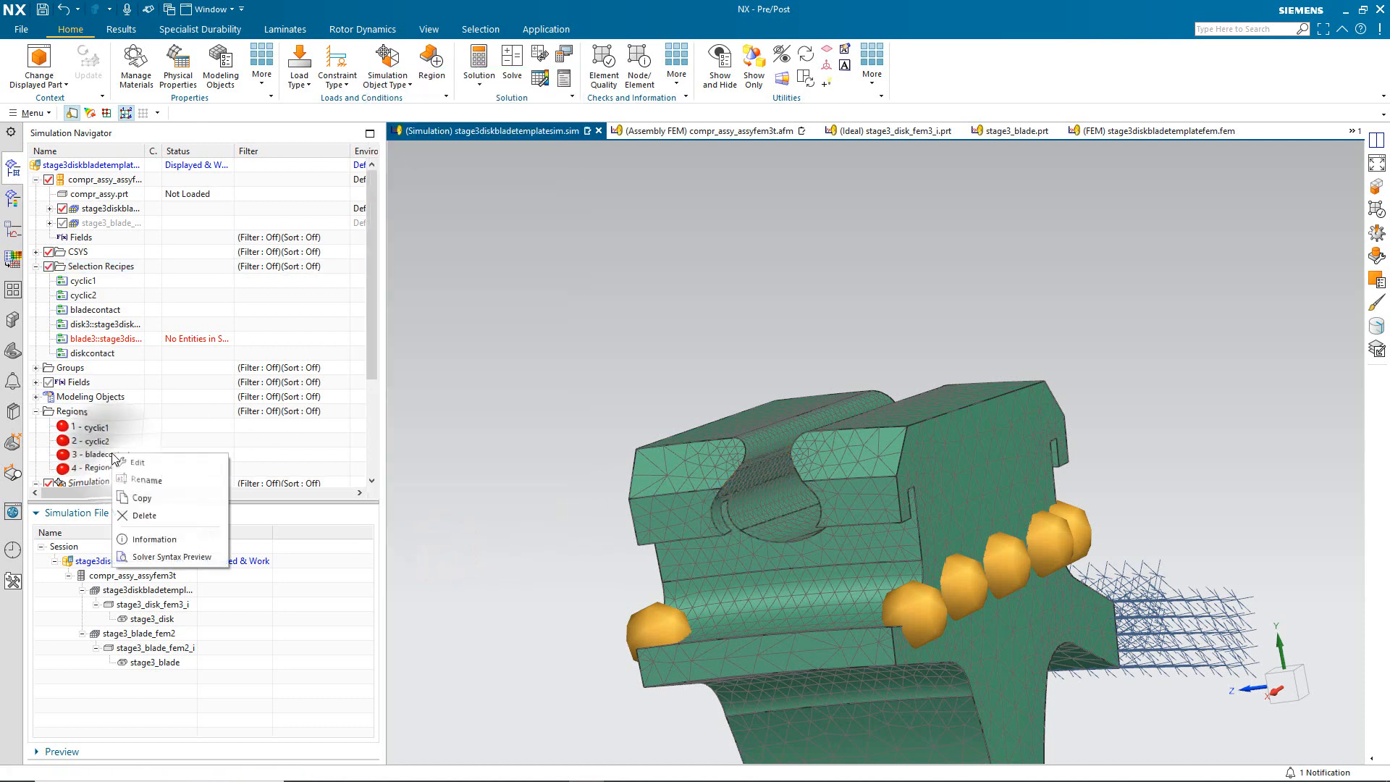
left_click(92, 471)
right_click(92, 469)
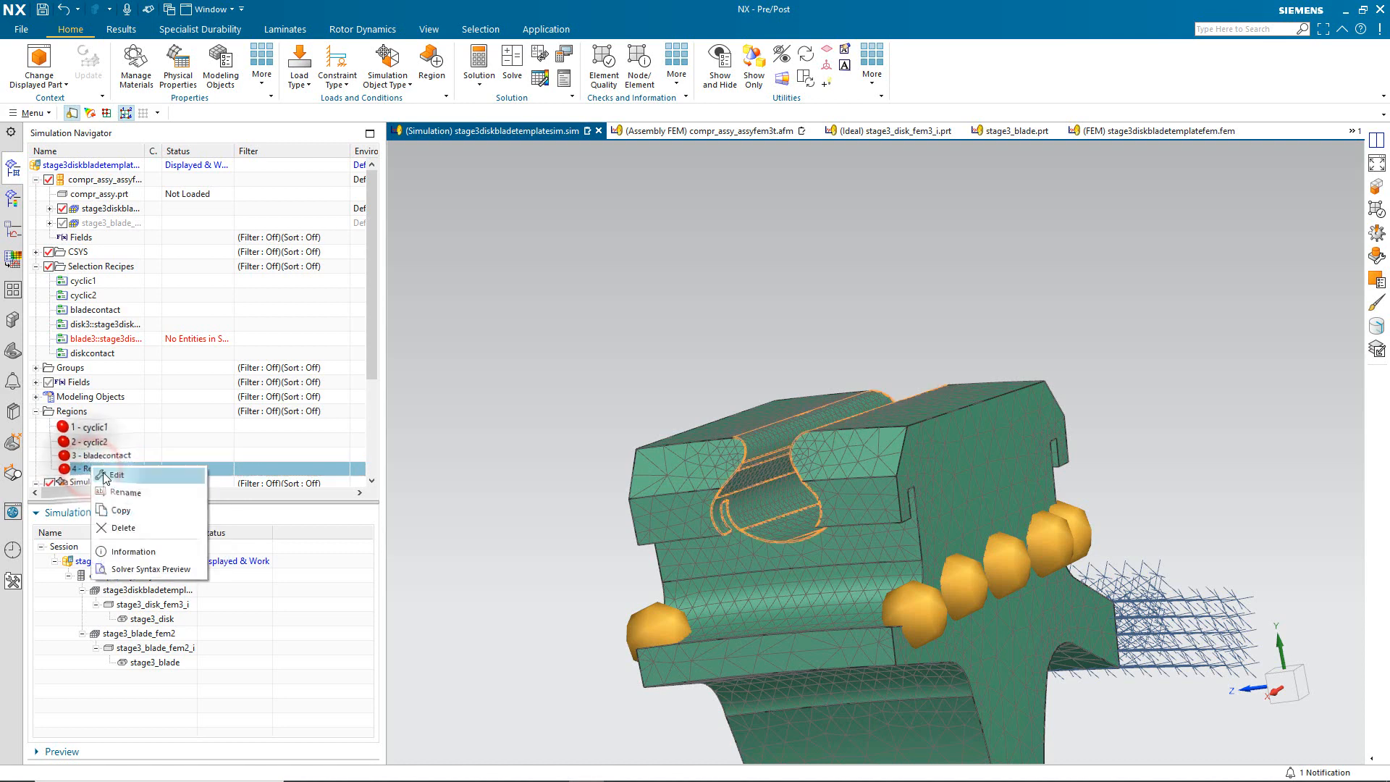
left_click(107, 478)
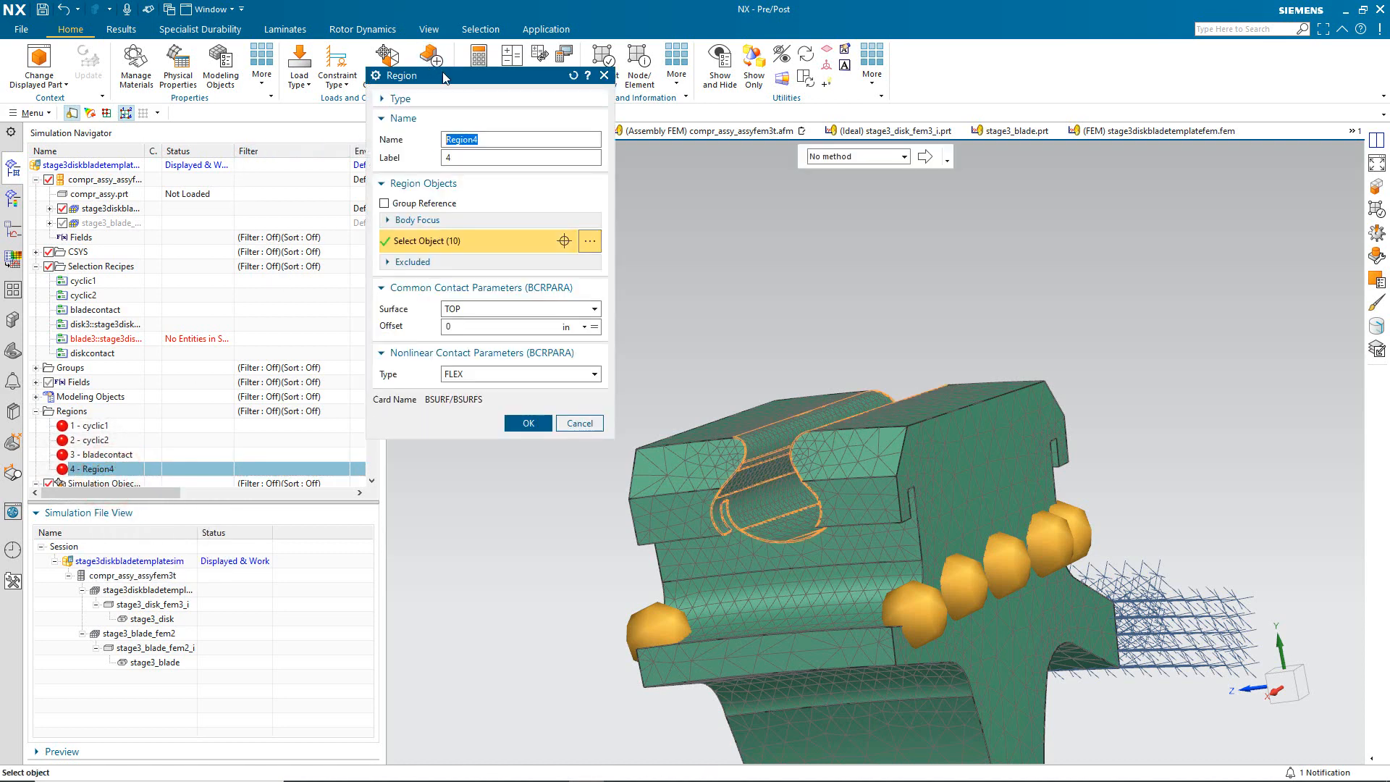
left_click_drag(445, 78, 422, 150)
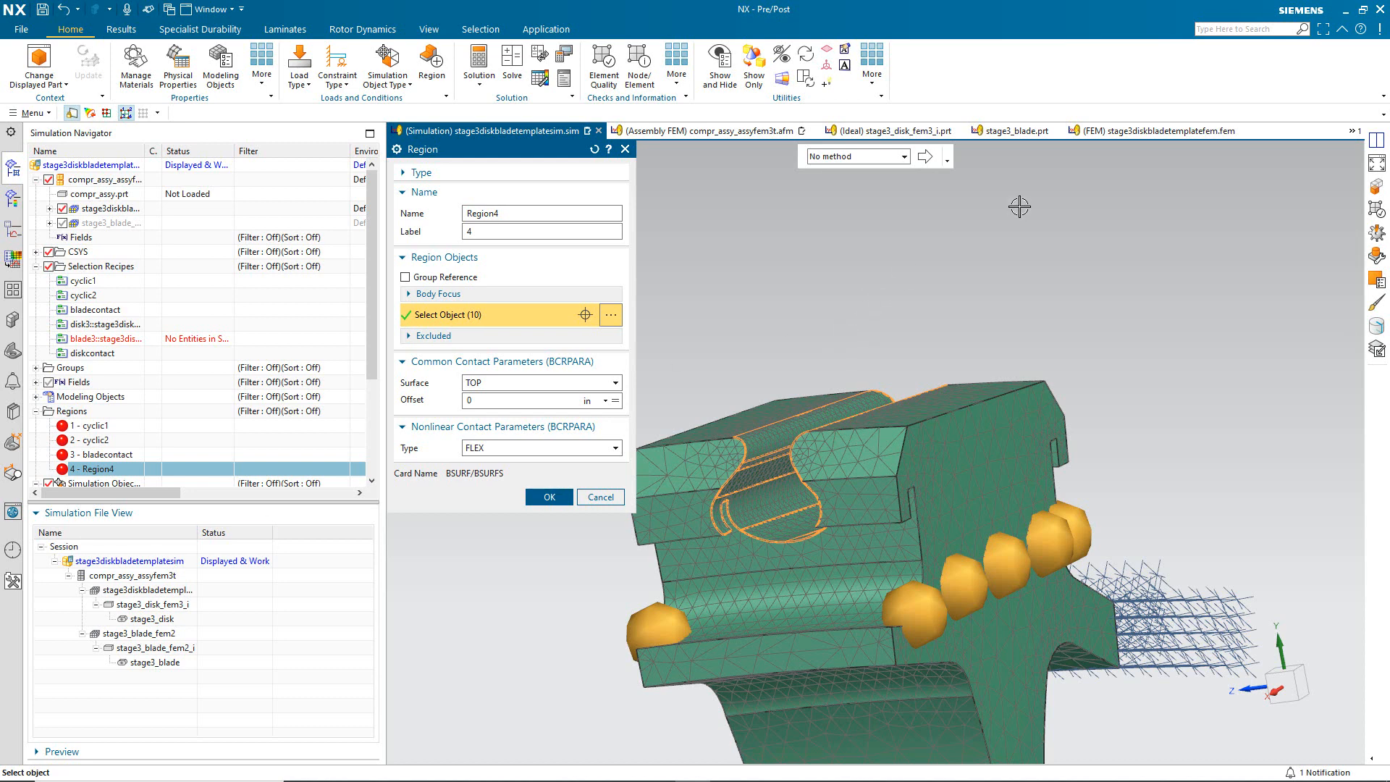
left_click(1383, 114)
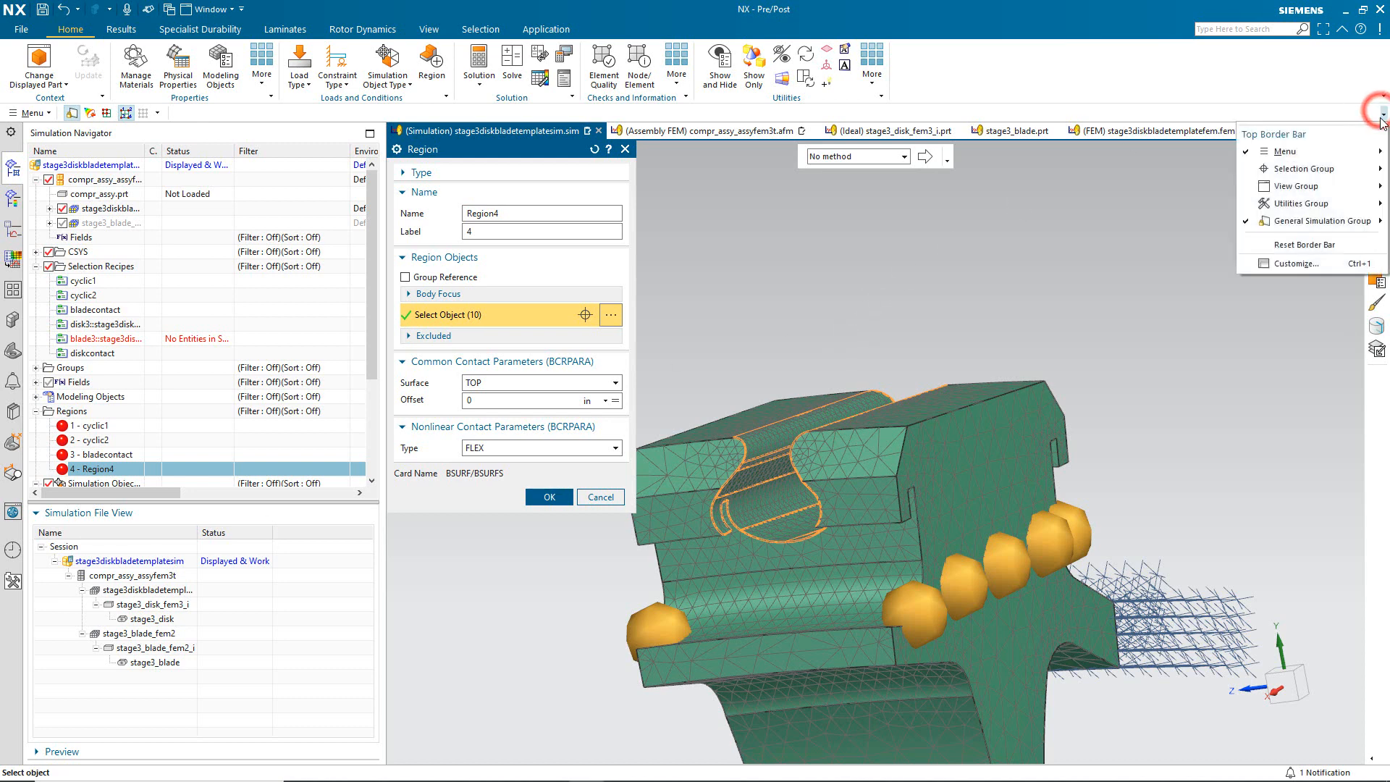
left_click(1303, 169)
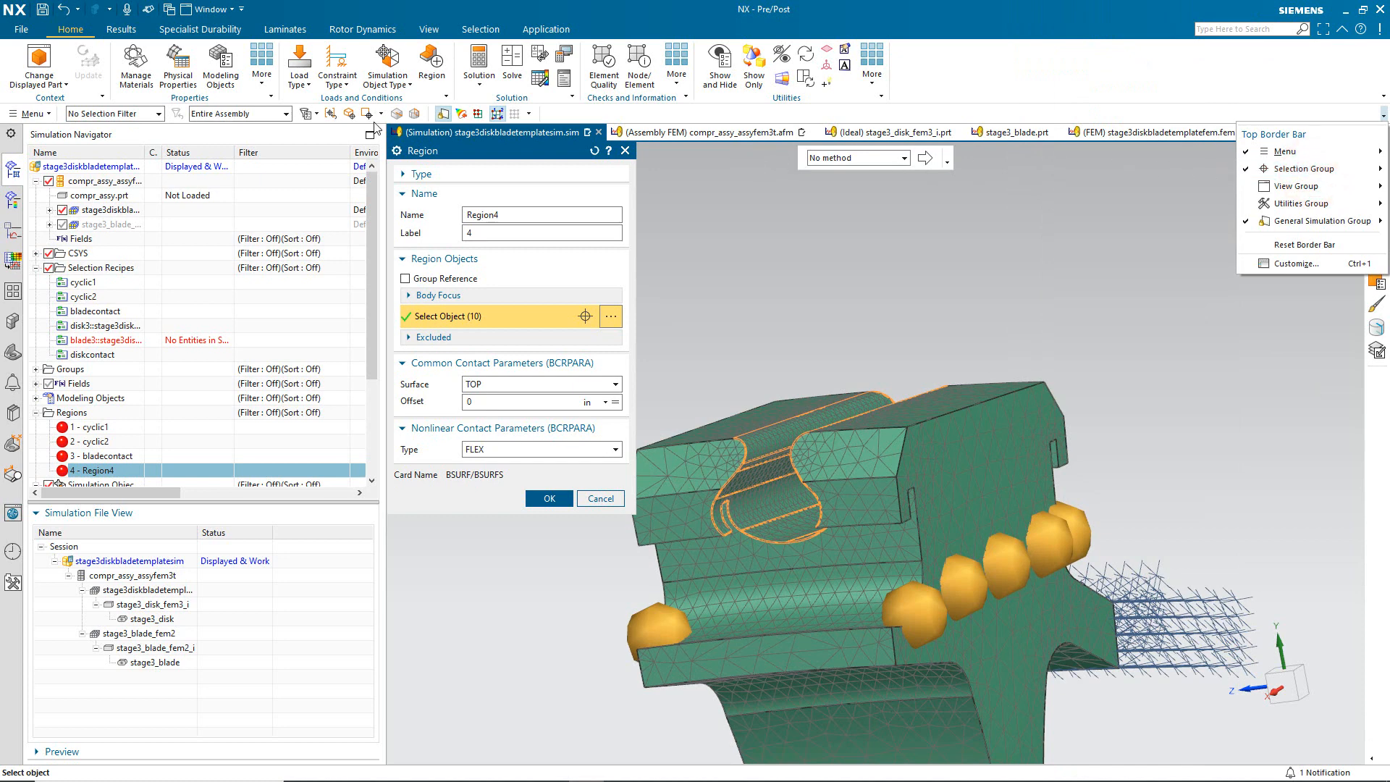
Replace all of Region4's selected objects with the diskcontact selection recipe and rename the region diskcontact.
left_click(328, 115)
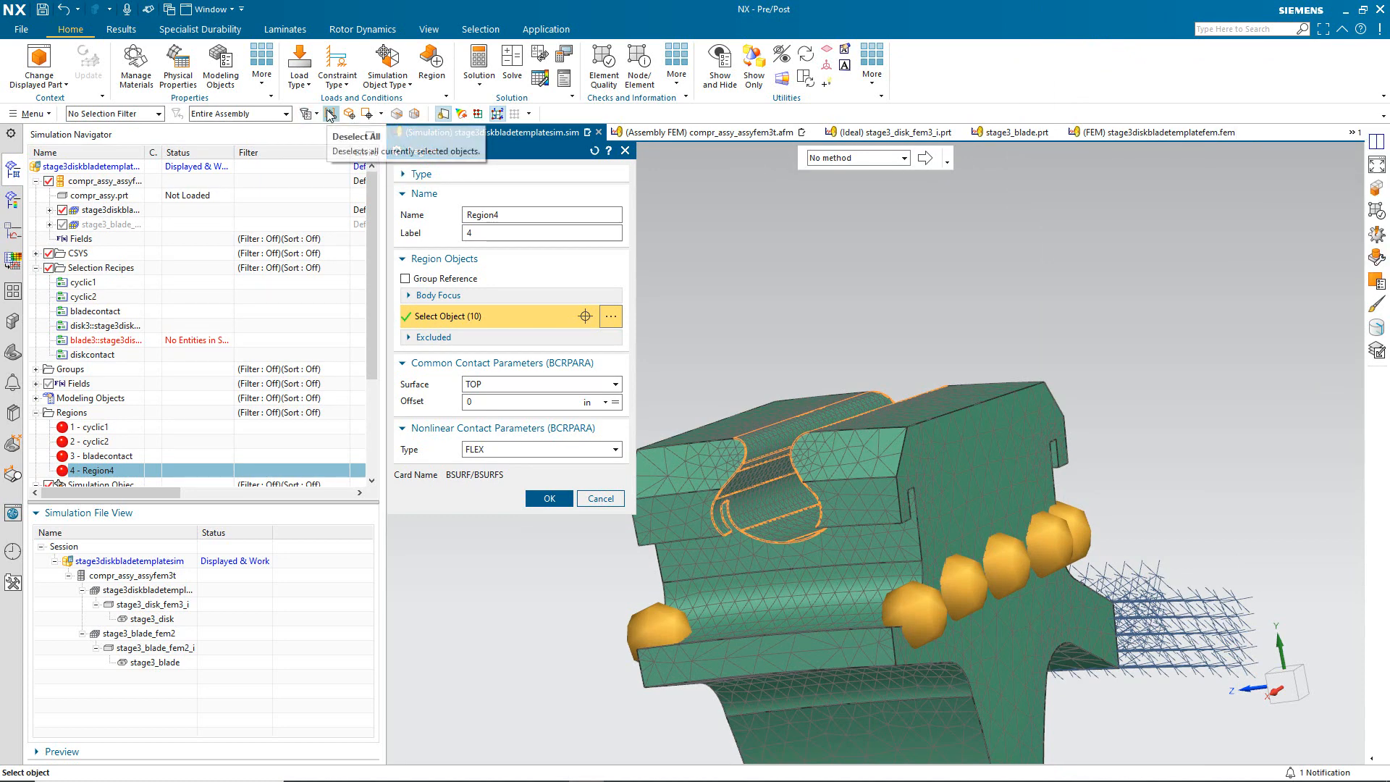
left_click(329, 113)
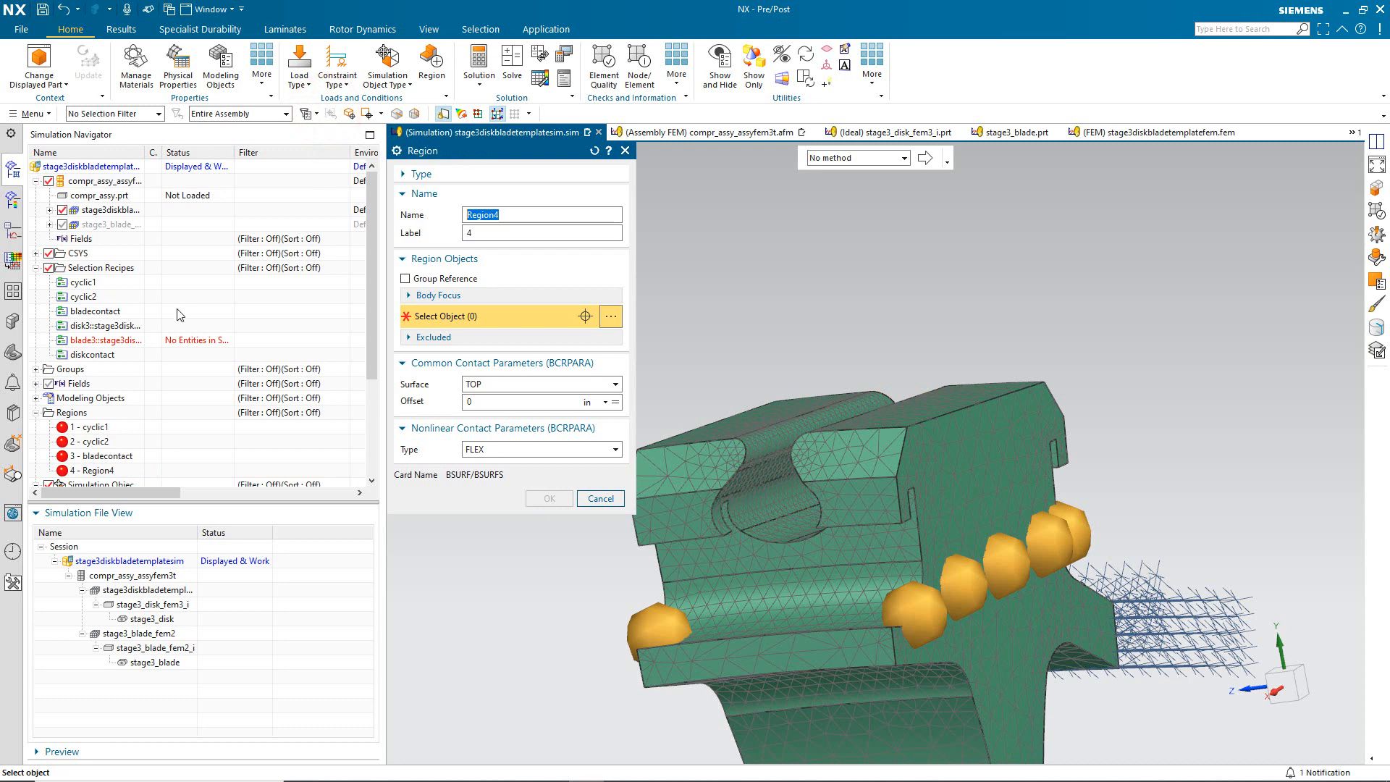
left_click(109, 358)
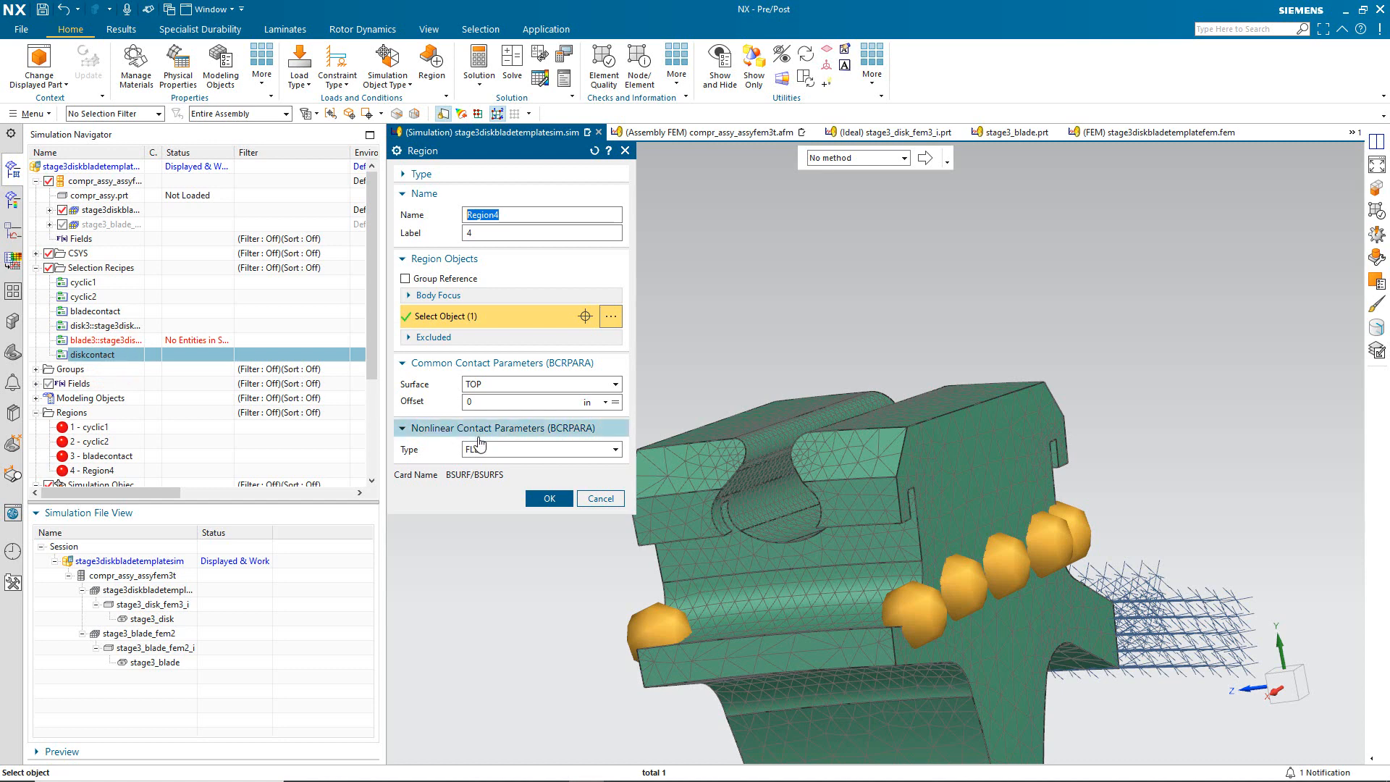
type("diskcontact")
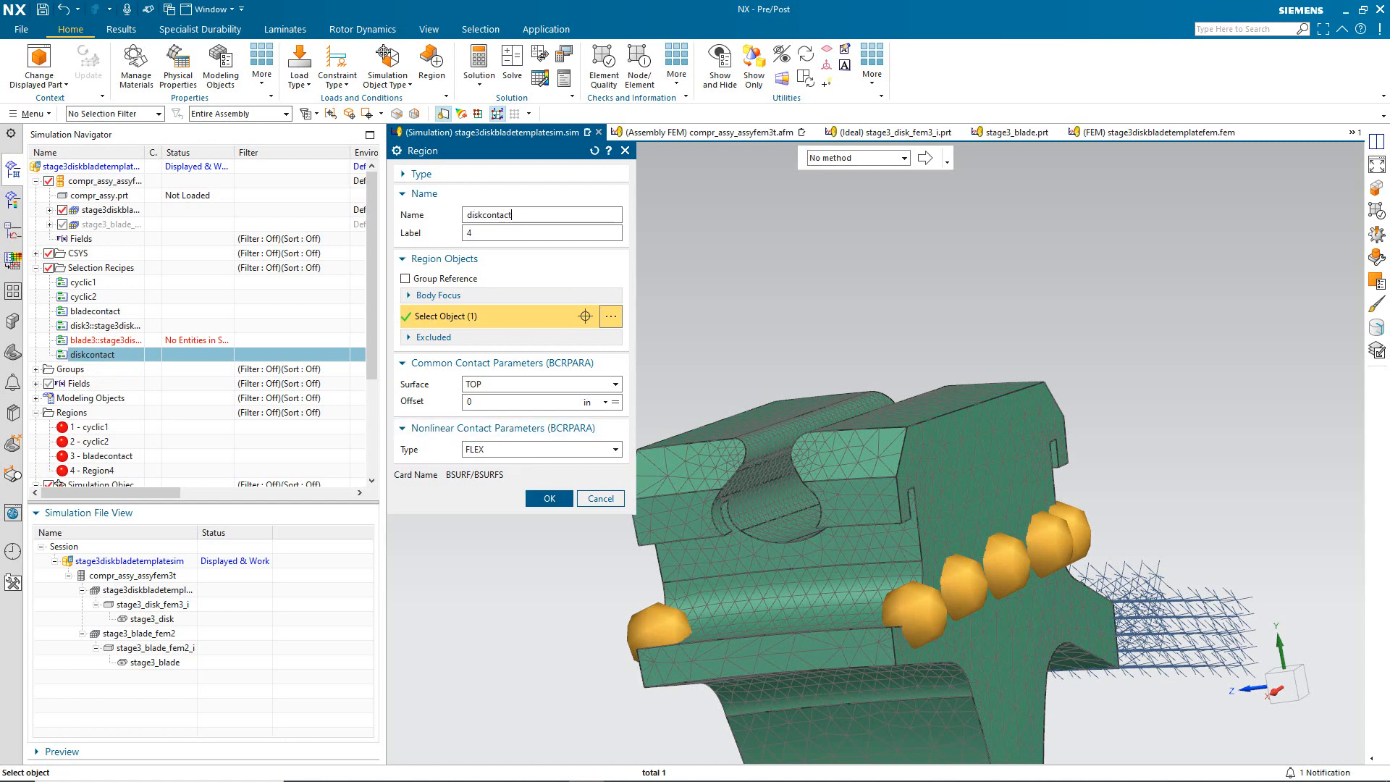
left_click(550, 498)
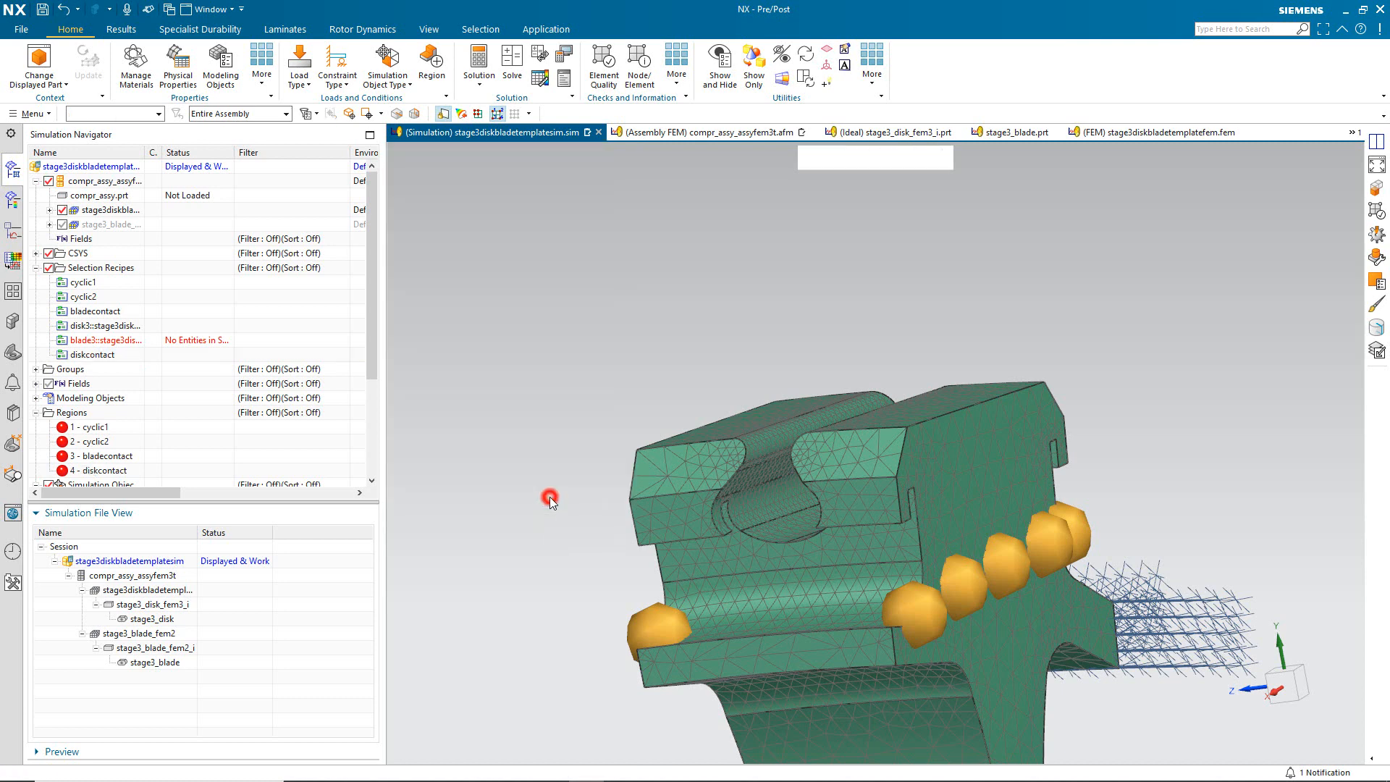
Select the contents of the diskcontact recipe and highlight the diskcontact region to check which disk faces it covers.
left_click(105, 360)
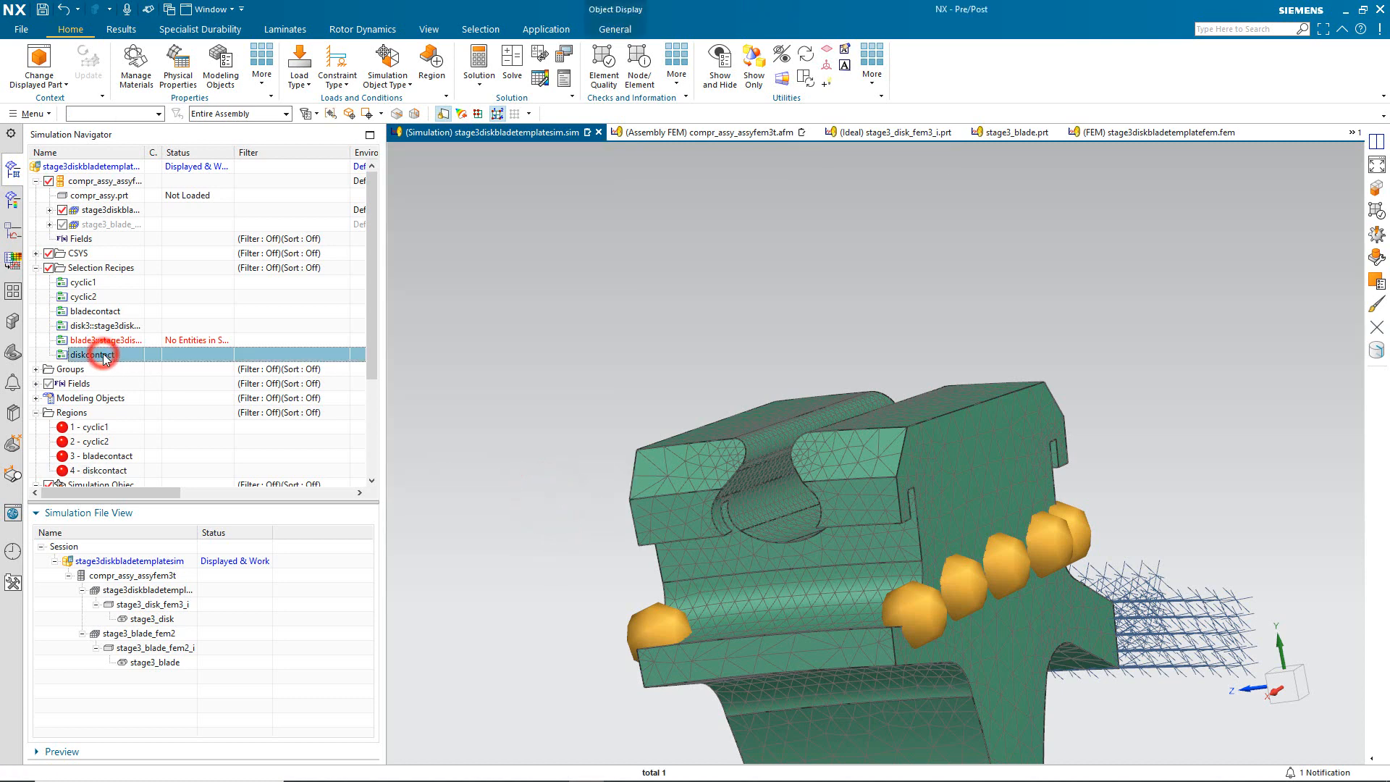
right_click(108, 362)
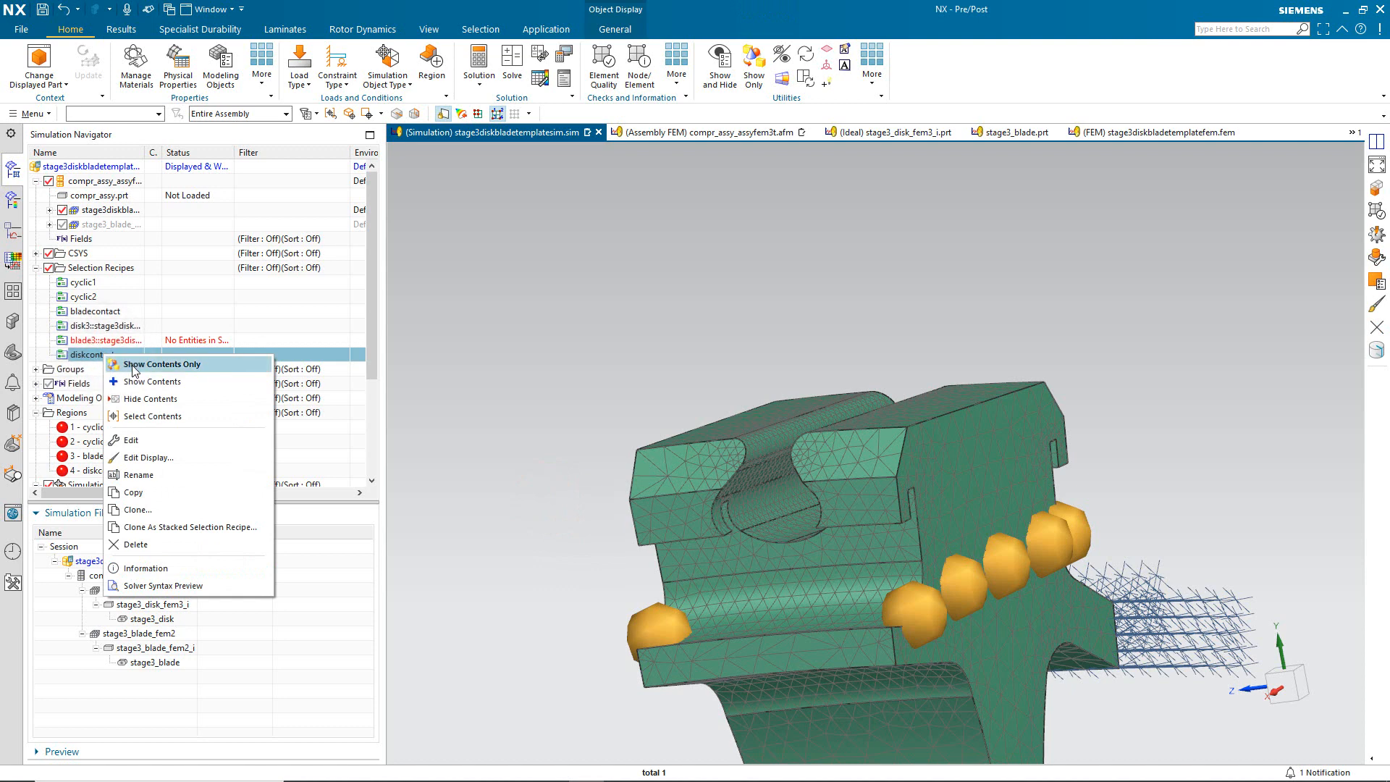
left_click(142, 415)
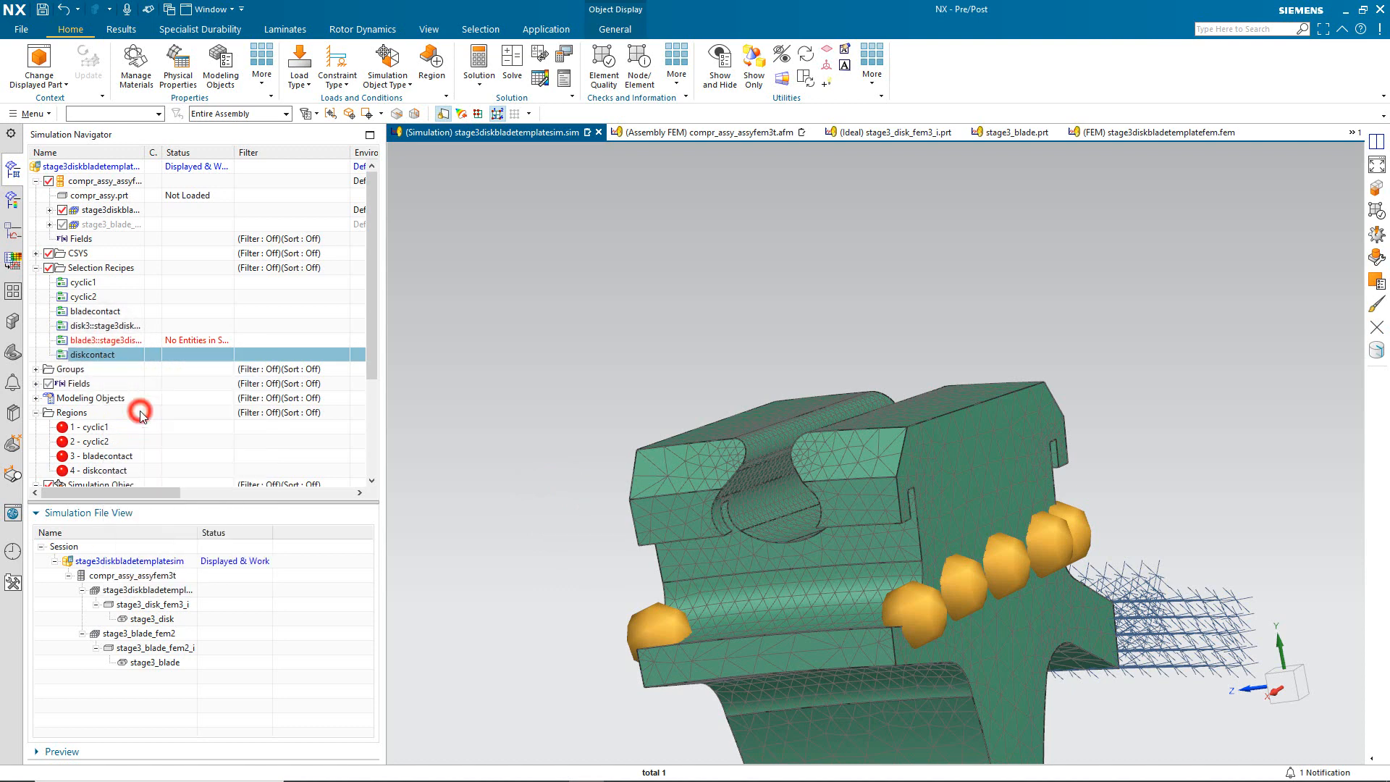
left_click(116, 456)
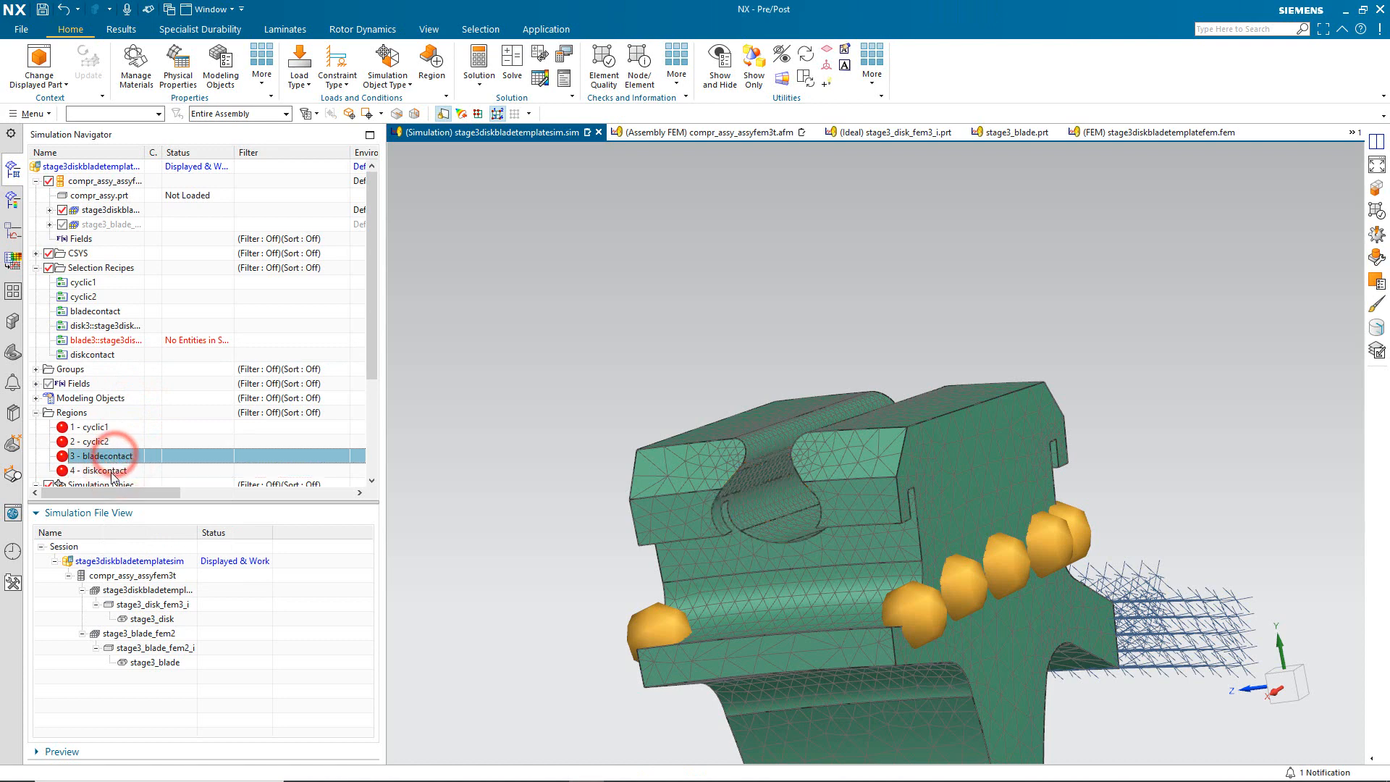
left_click(111, 470)
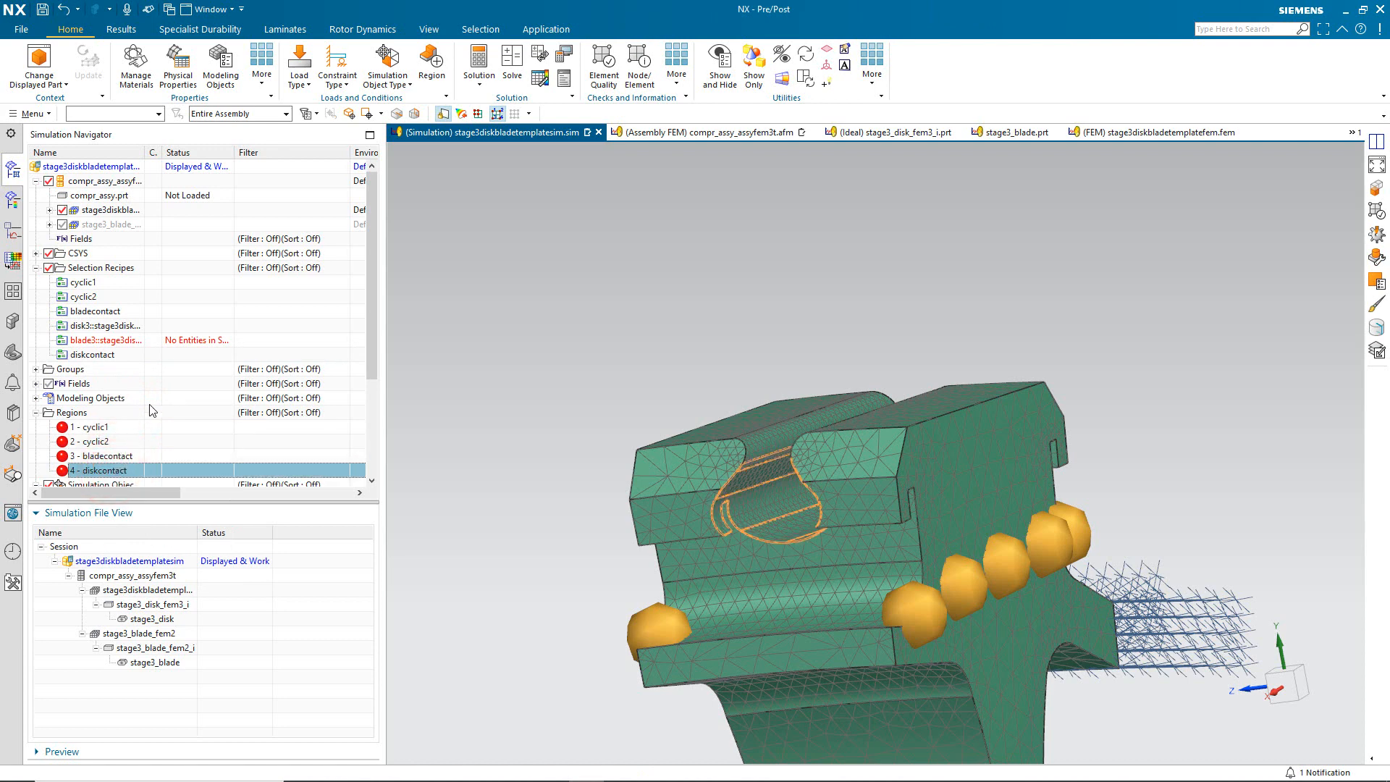
Open the bladecontact region for editing.
left_click(111, 458)
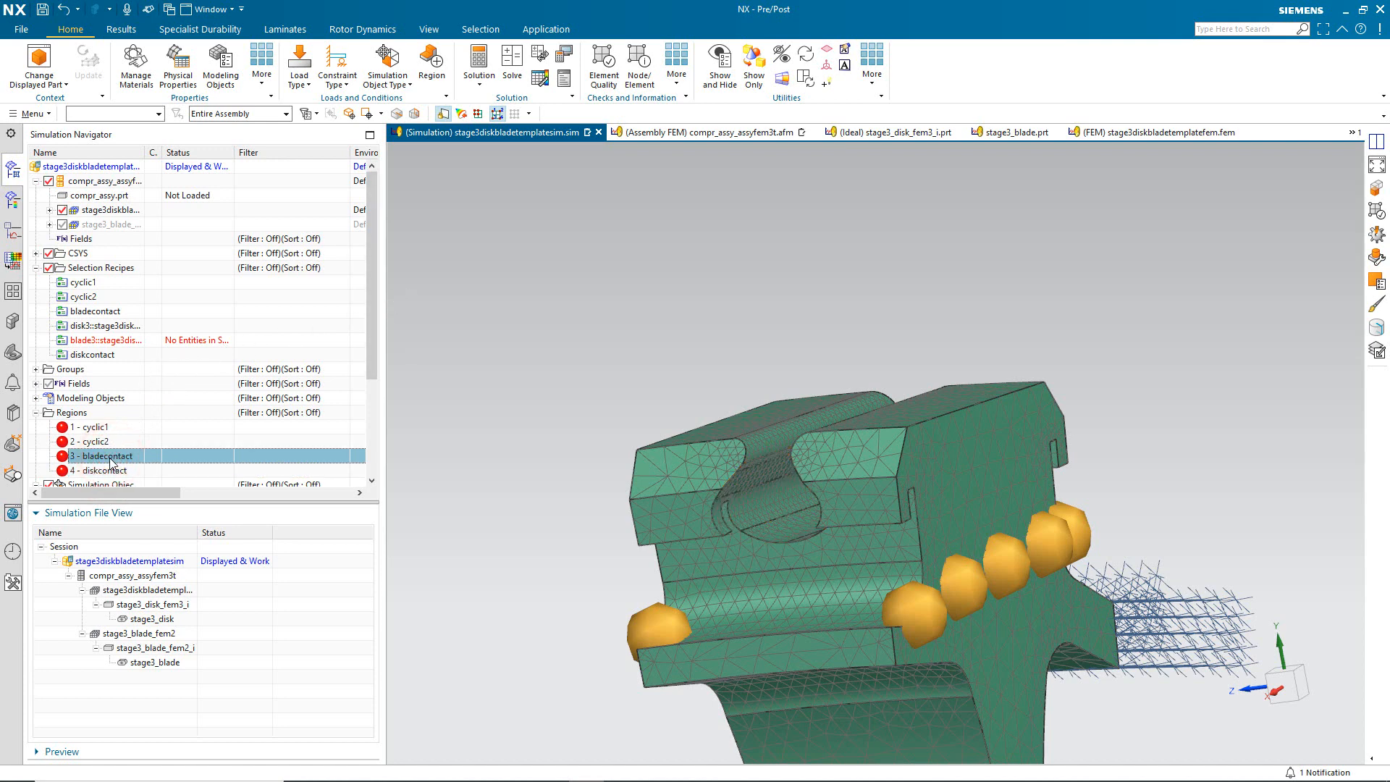
double_click(109, 457)
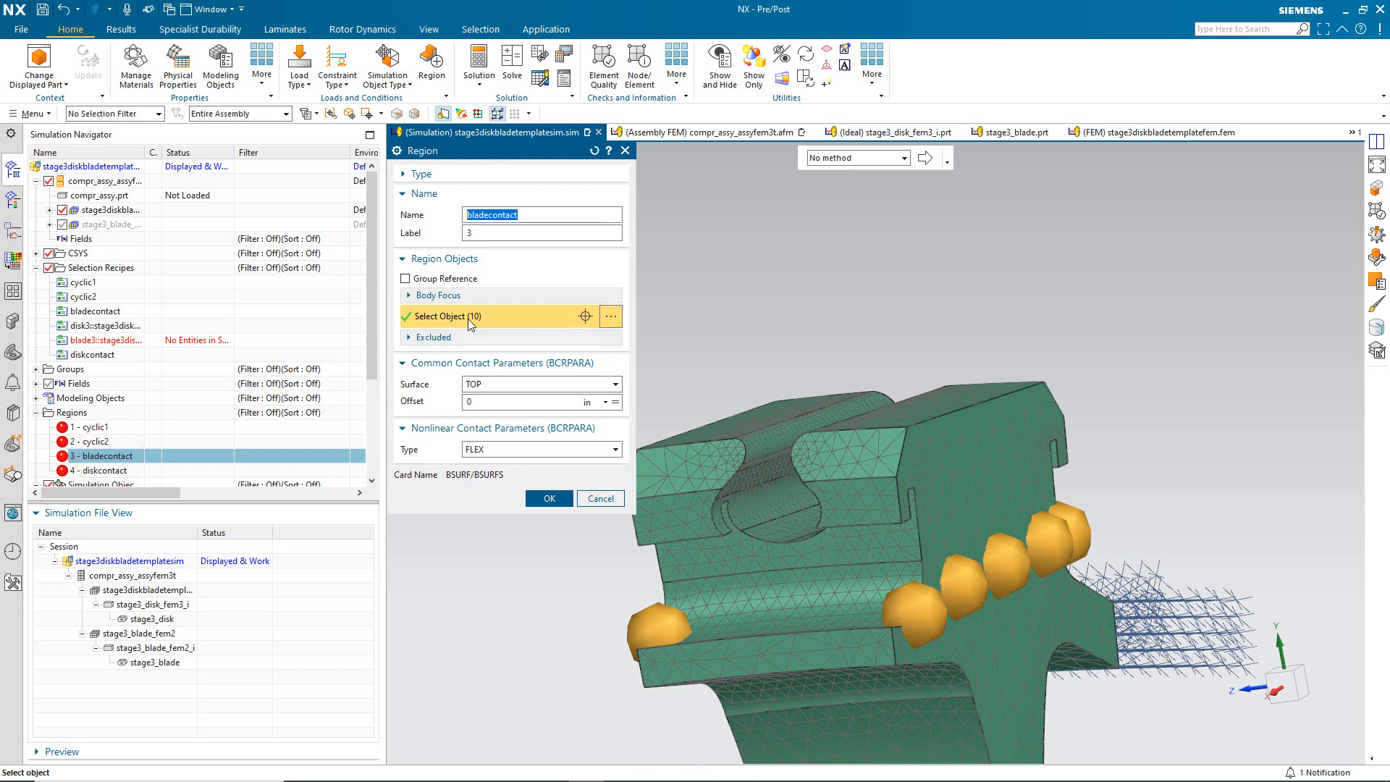
Replace the objects of the bladecontact region with the bladecontact selection recipe.
left_click(331, 114)
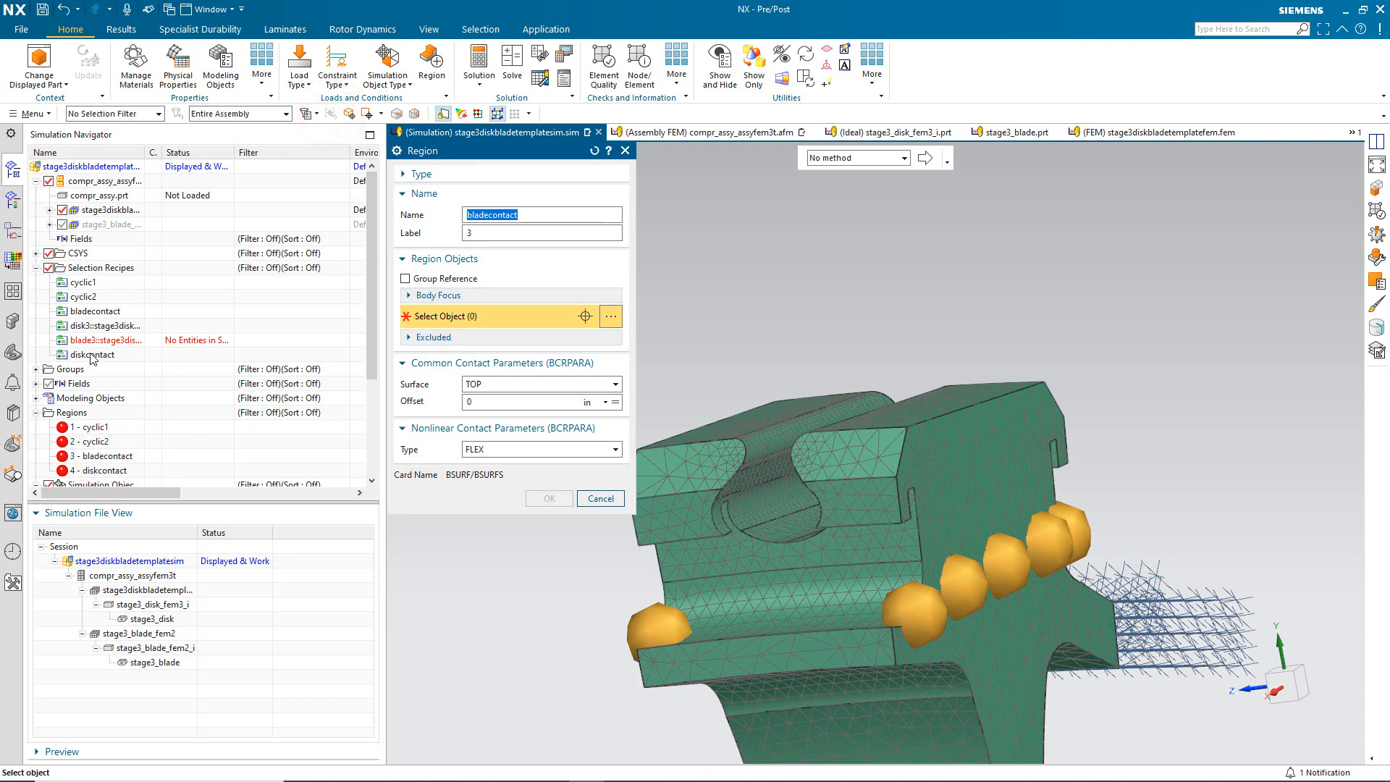
left_click(90, 312)
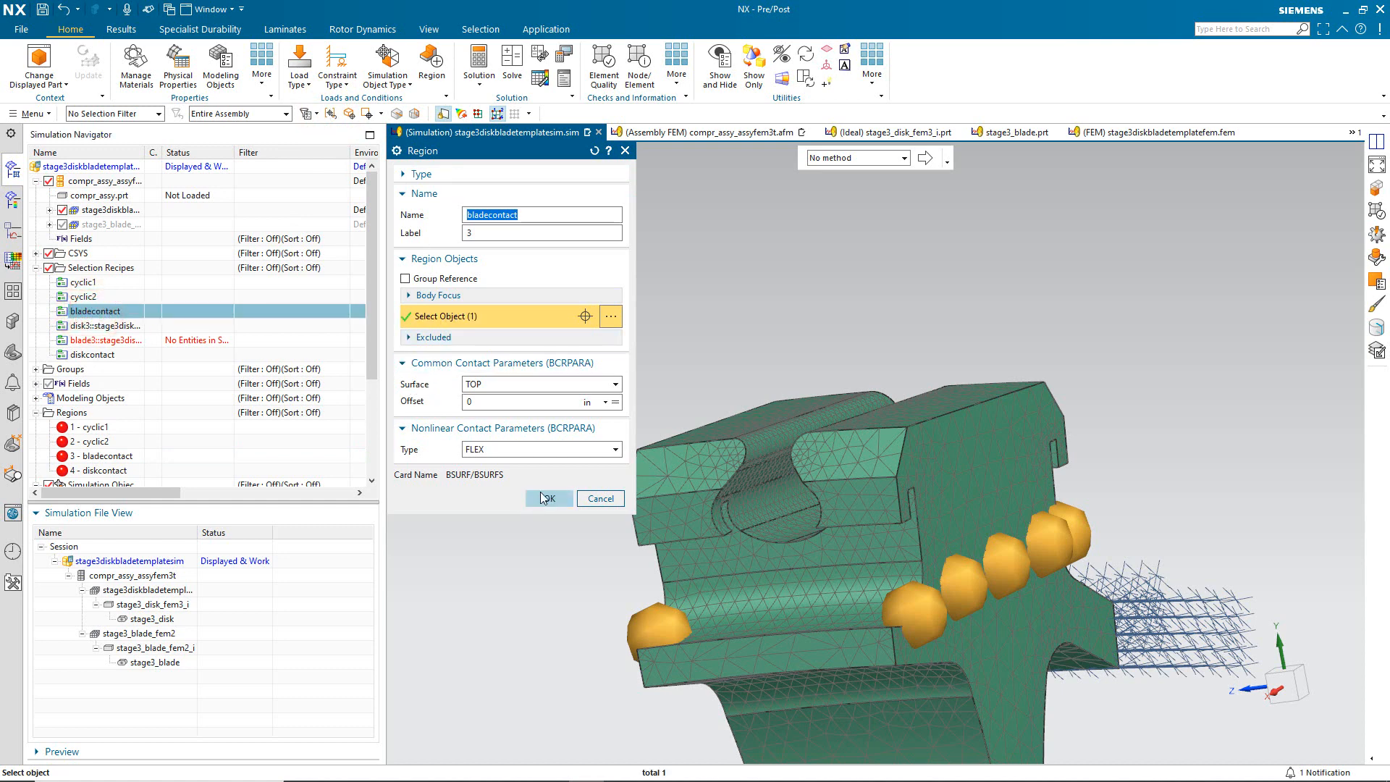
left_click(543, 498)
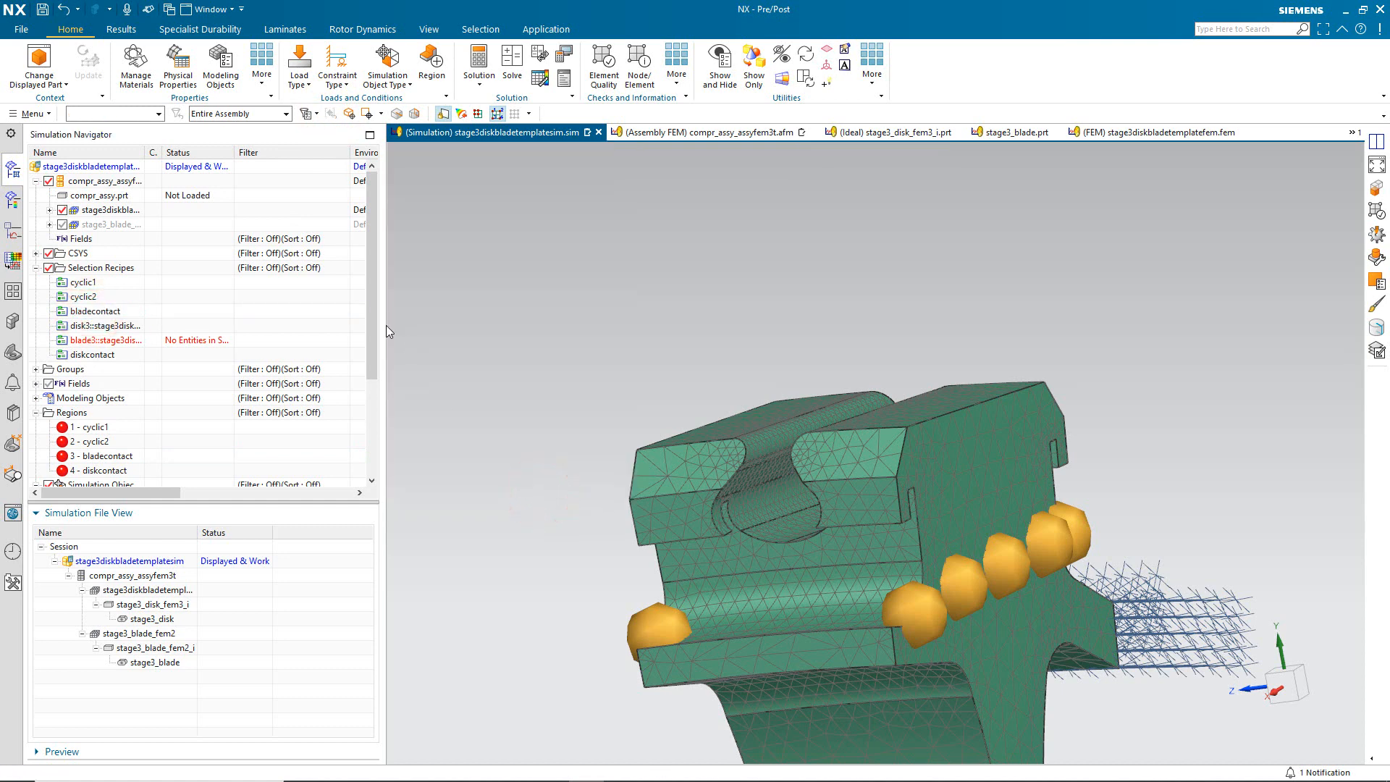
Start a new attribute-based selection recipe named fixed.
left_click_drag(375, 330, 375, 403)
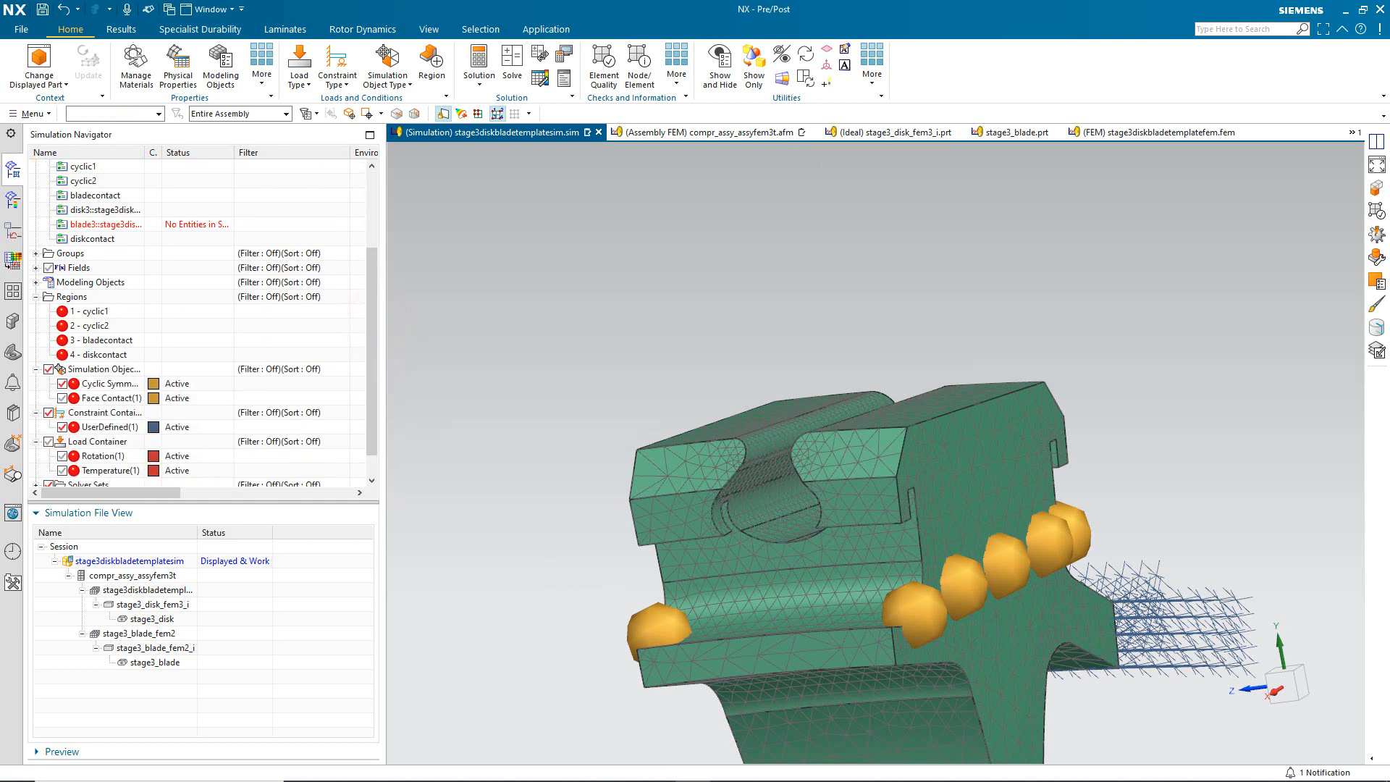
scroll(99, 251, "up", 3)
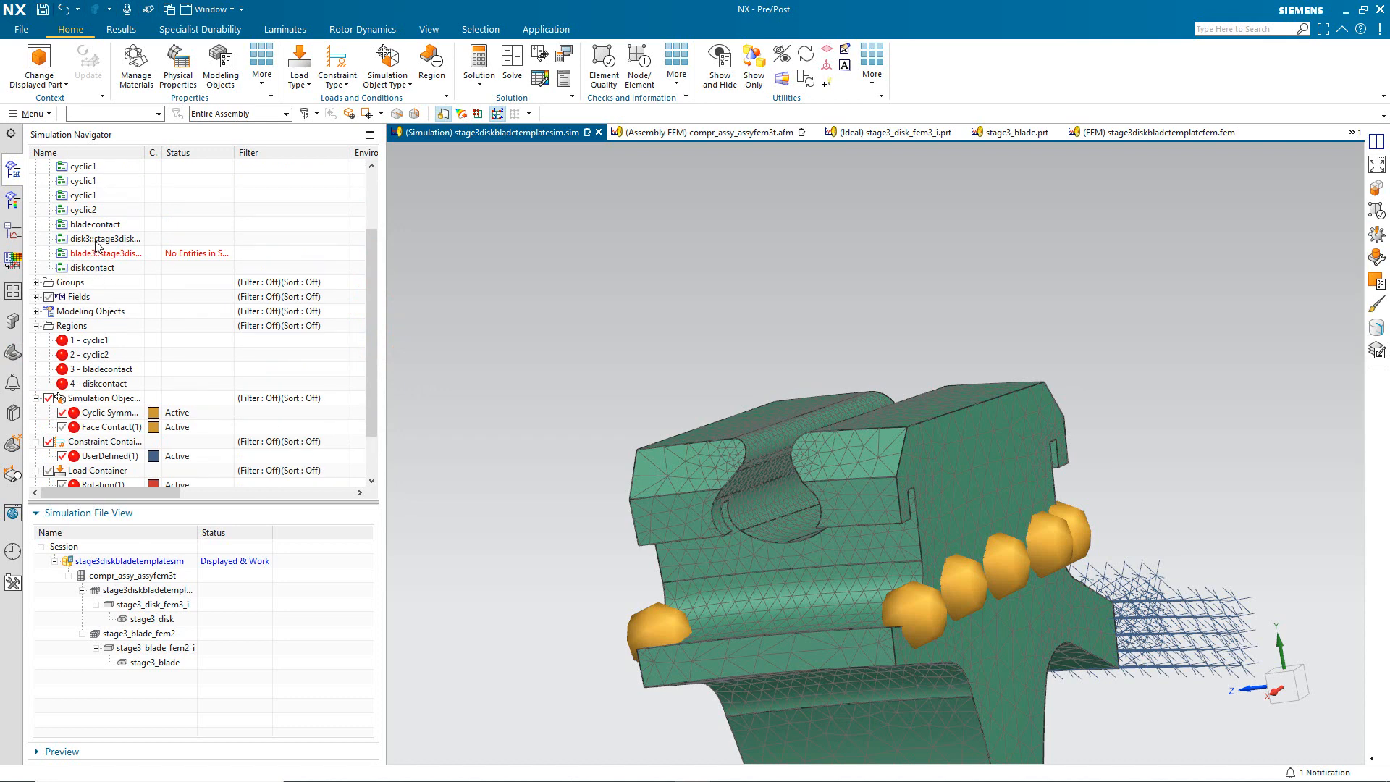
right_click(95, 238)
left_click(116, 247)
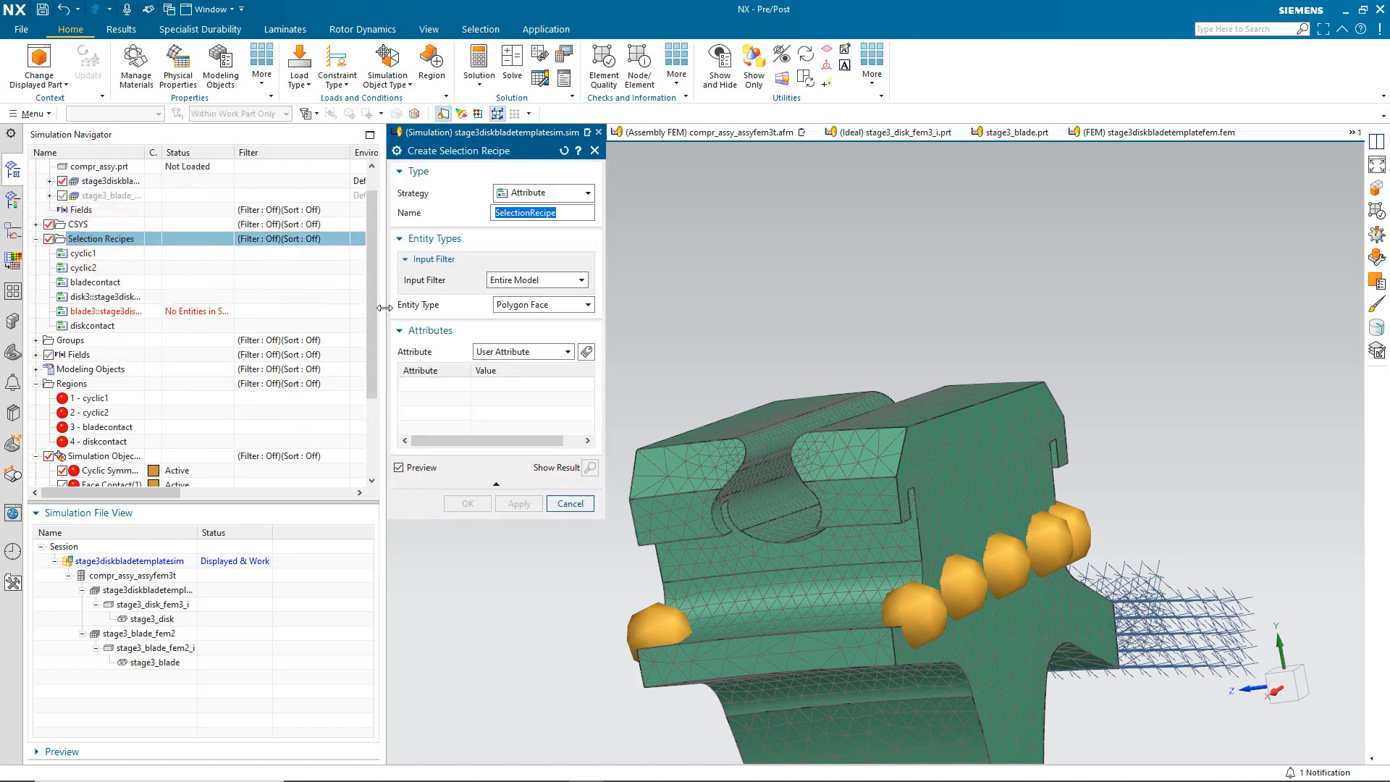
type("fie")
Filter the recipe by a string user attribute titled fixed with single value 1, and create the recipe.
left_click(587, 351)
left_click(538, 479)
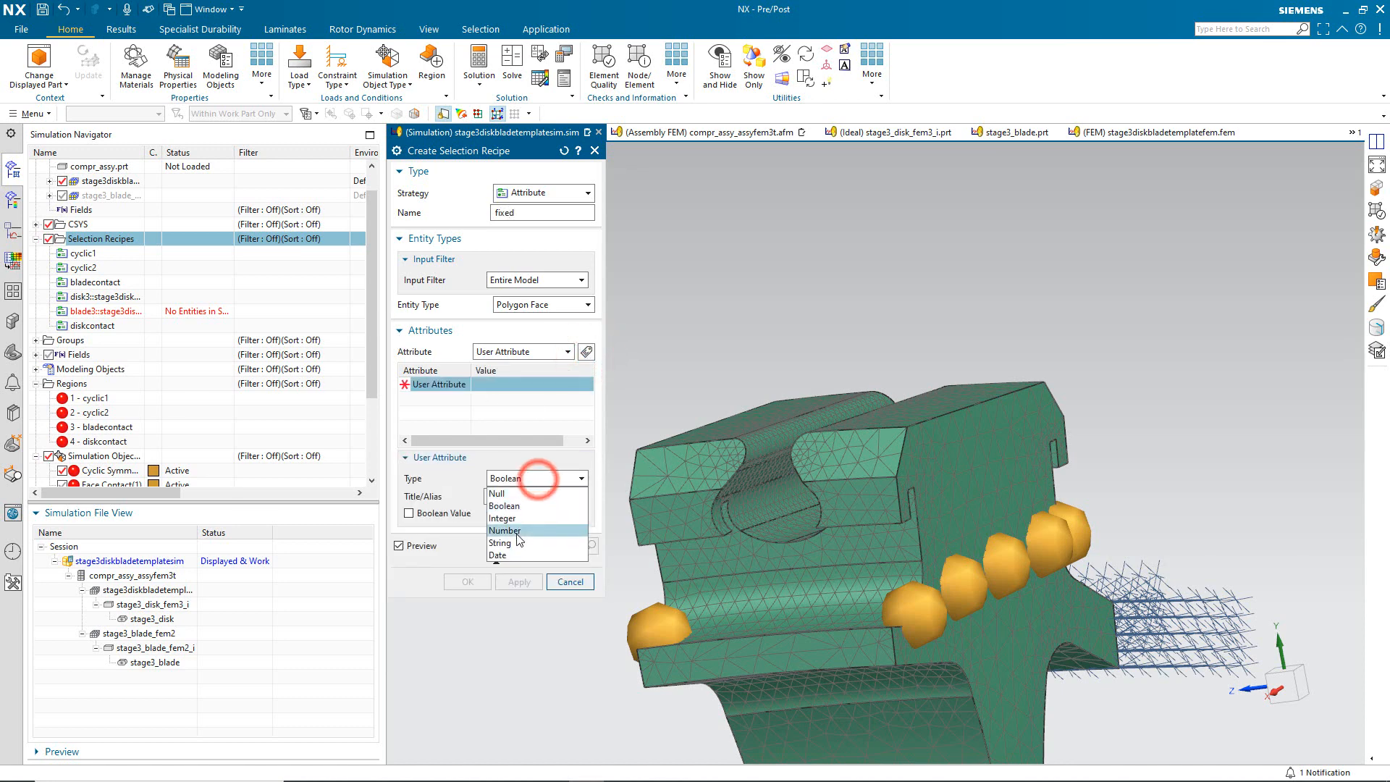
left_click(507, 542)
left_click(515, 496)
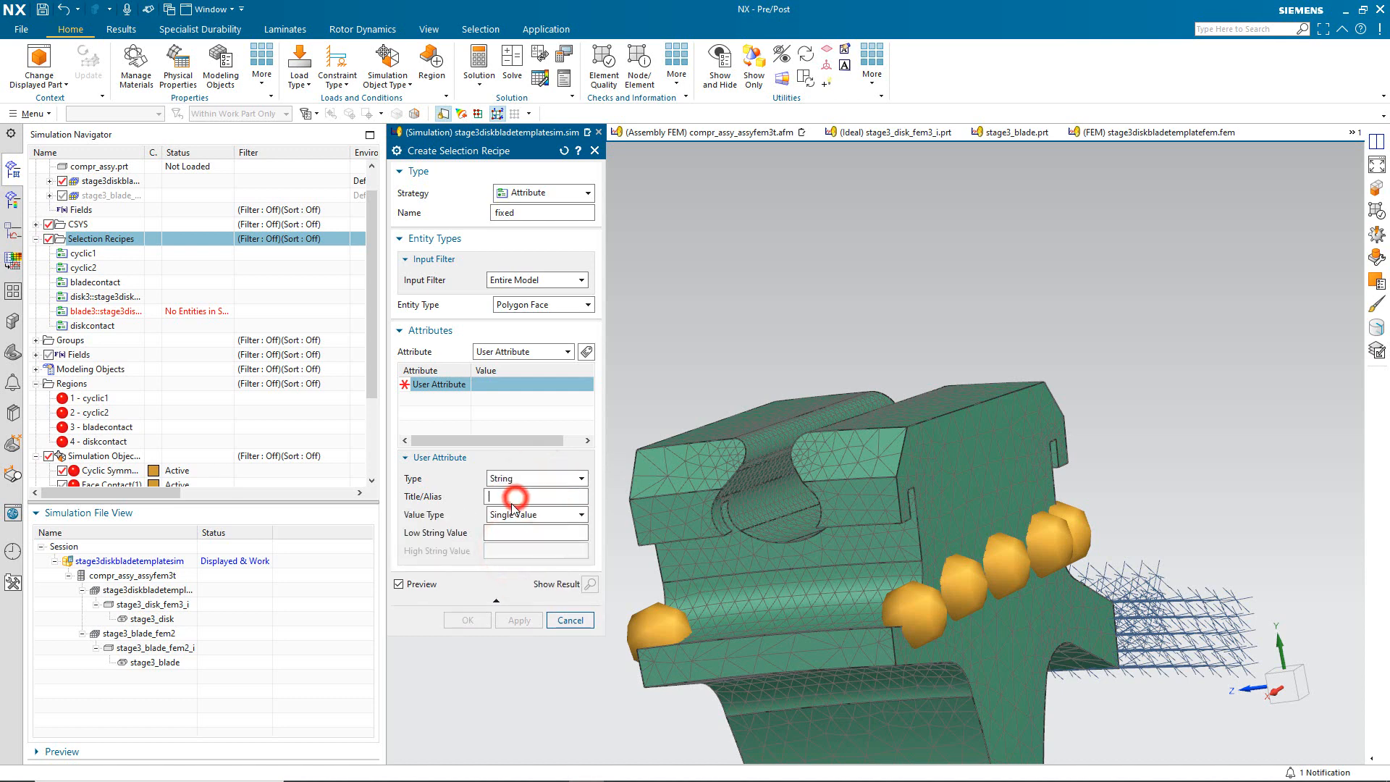
type("fixed")
key("Tab")
middle_click_drag(803, 427, 678, 566)
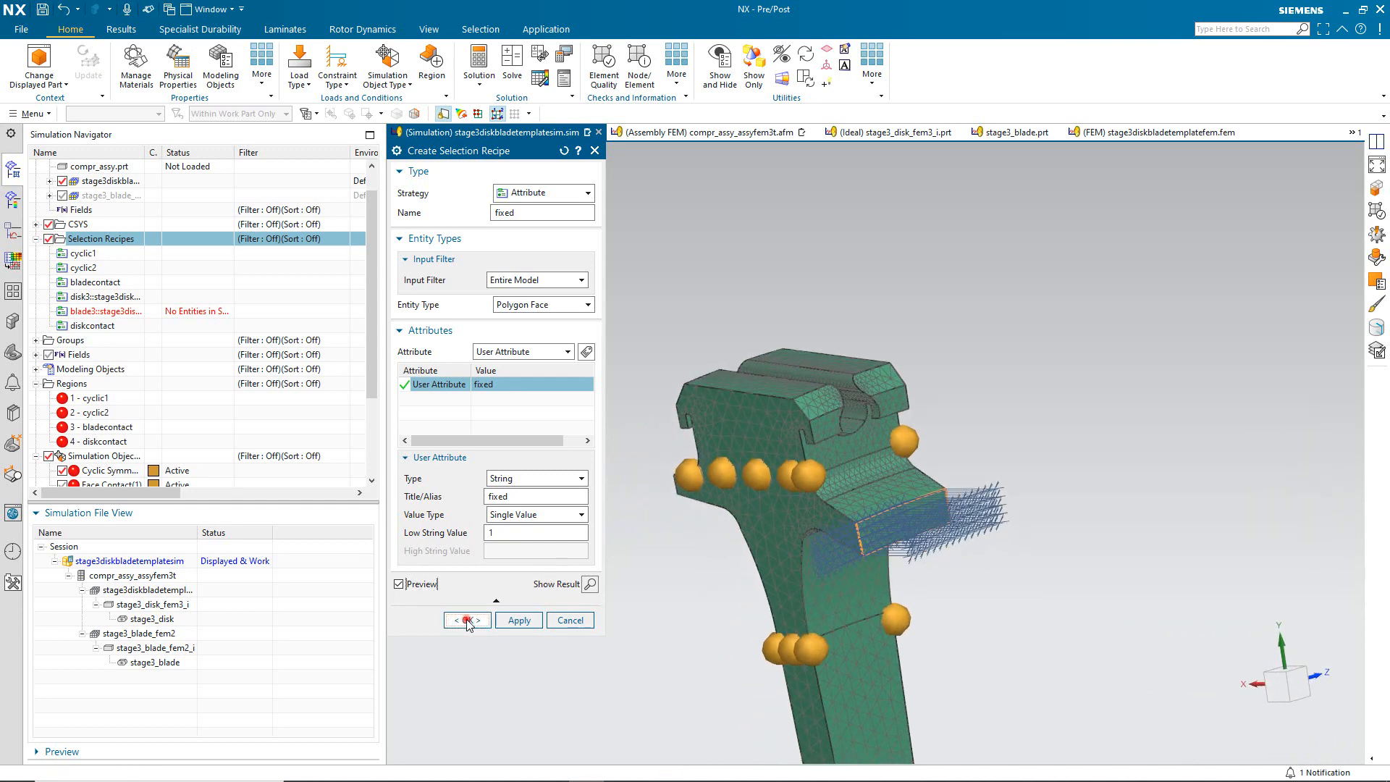
left_click(467, 619)
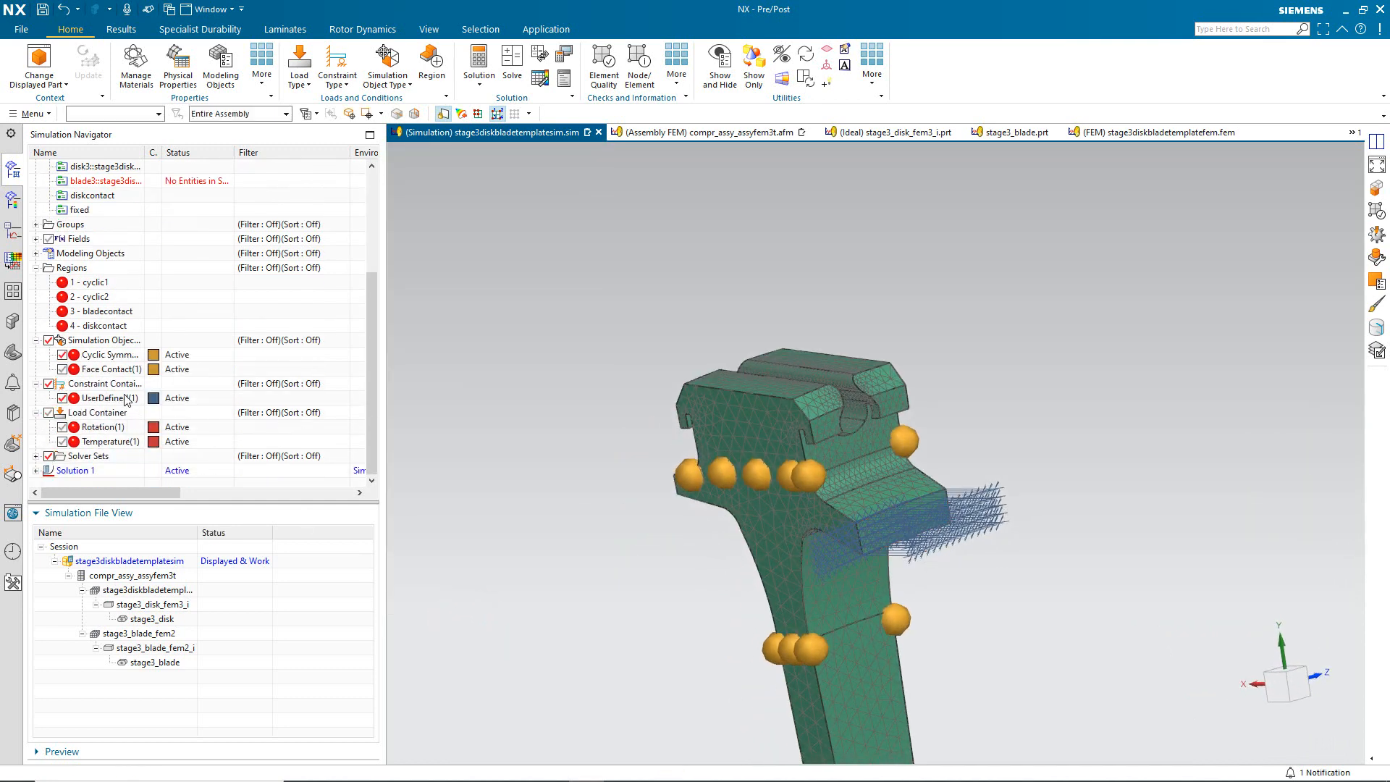
Replace the model objects of the UserDefined(1) constraint with the fixed selection recipe.
double_click(110, 403)
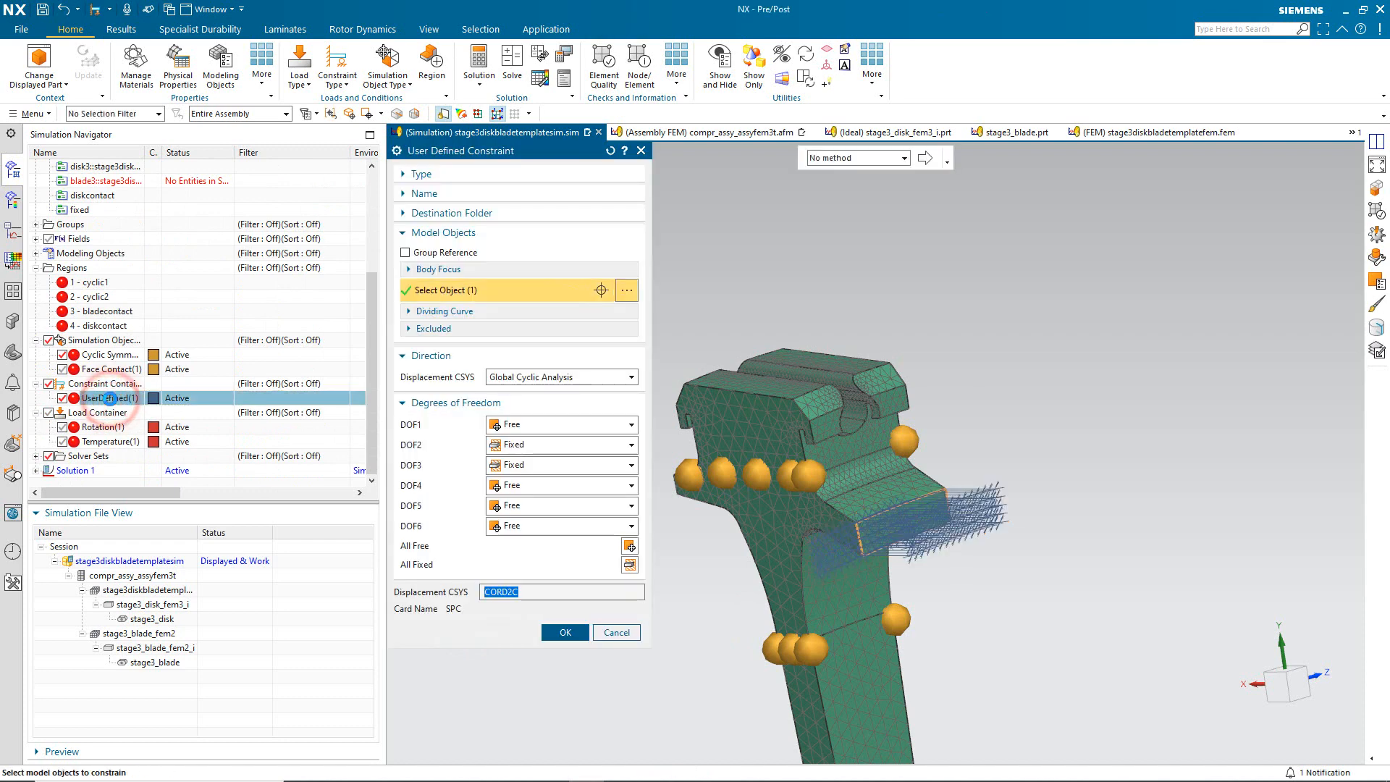
left_click(331, 114)
left_click(81, 211)
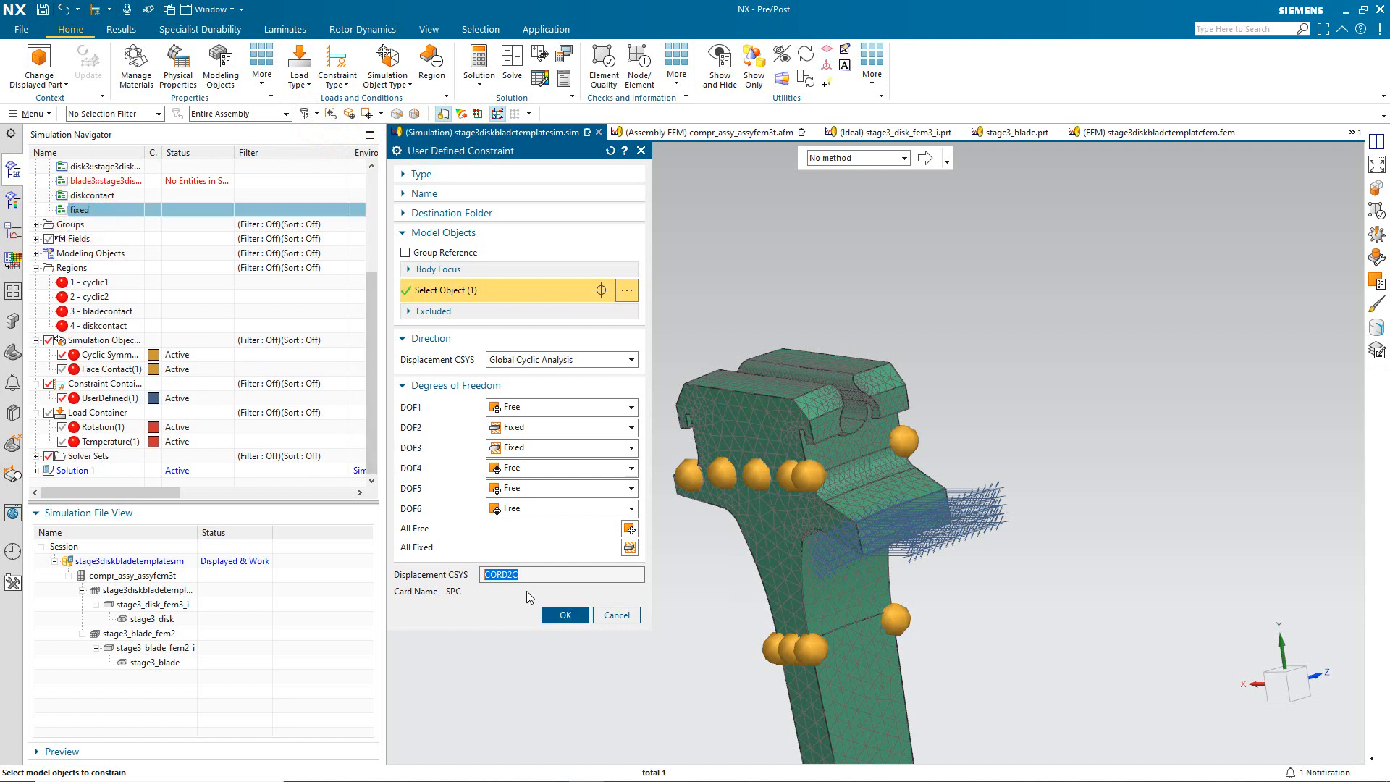
left_click(552, 617)
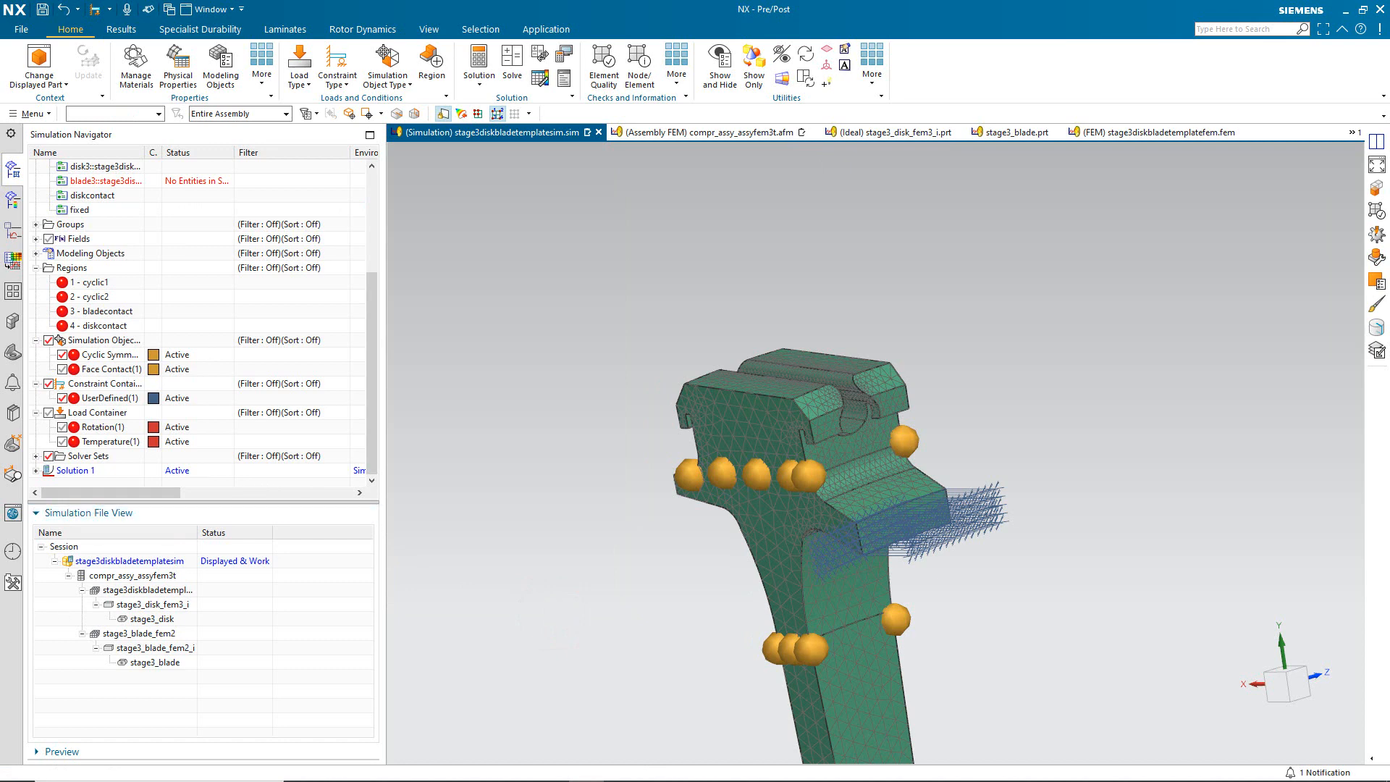
Show the hidden stage3 blade FEM component of the assembly alongside the disk.
left_click(92, 443)
scroll(457, 434, "down", 2)
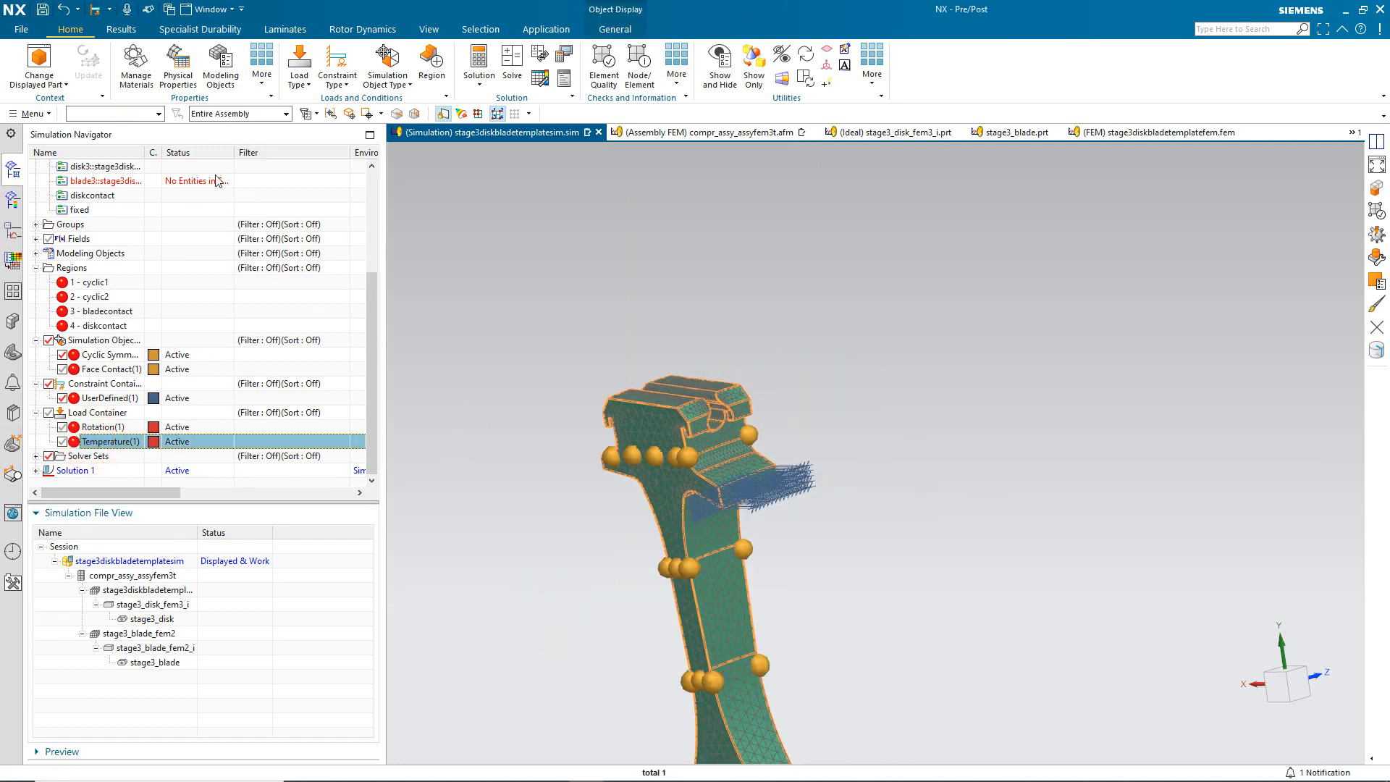
scroll(215, 180, "up", 4)
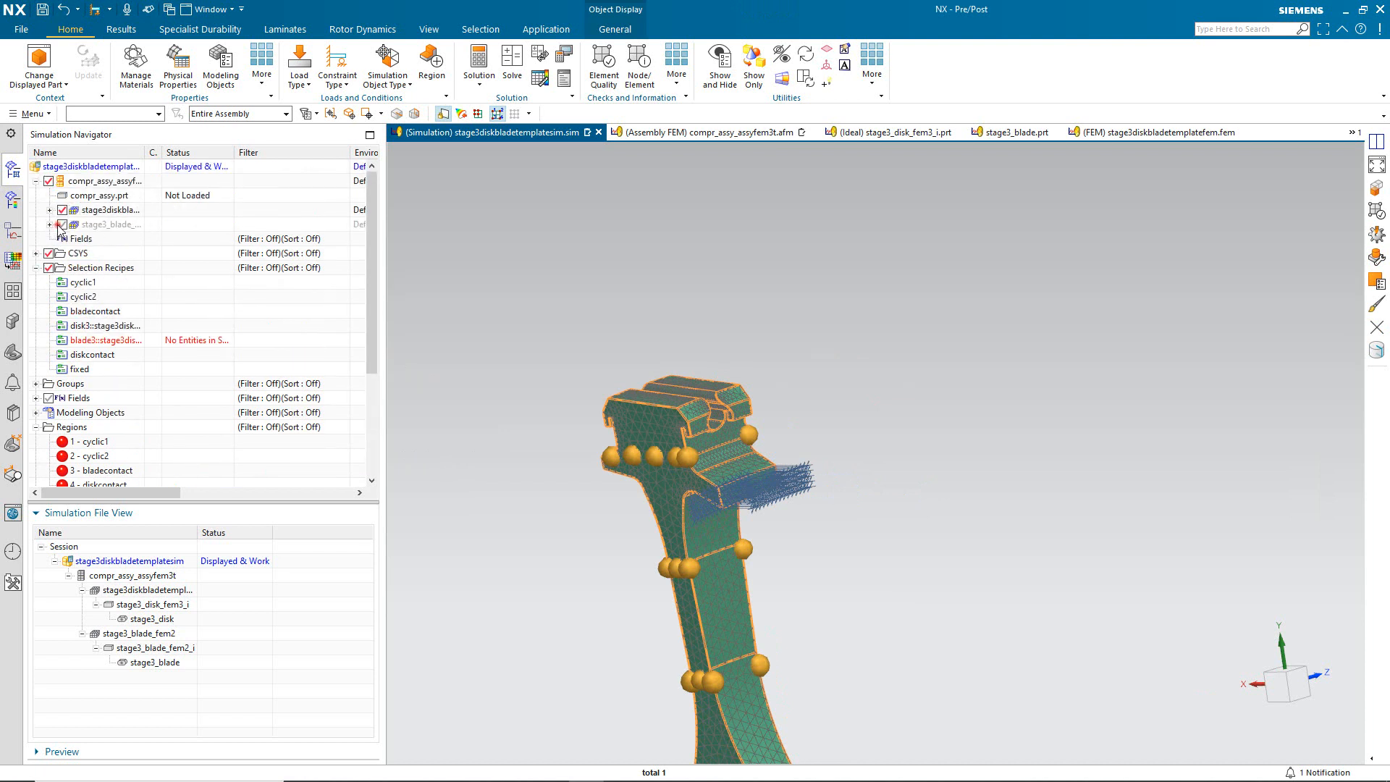
left_click(62, 224)
scroll(275, 318, "down", 4)
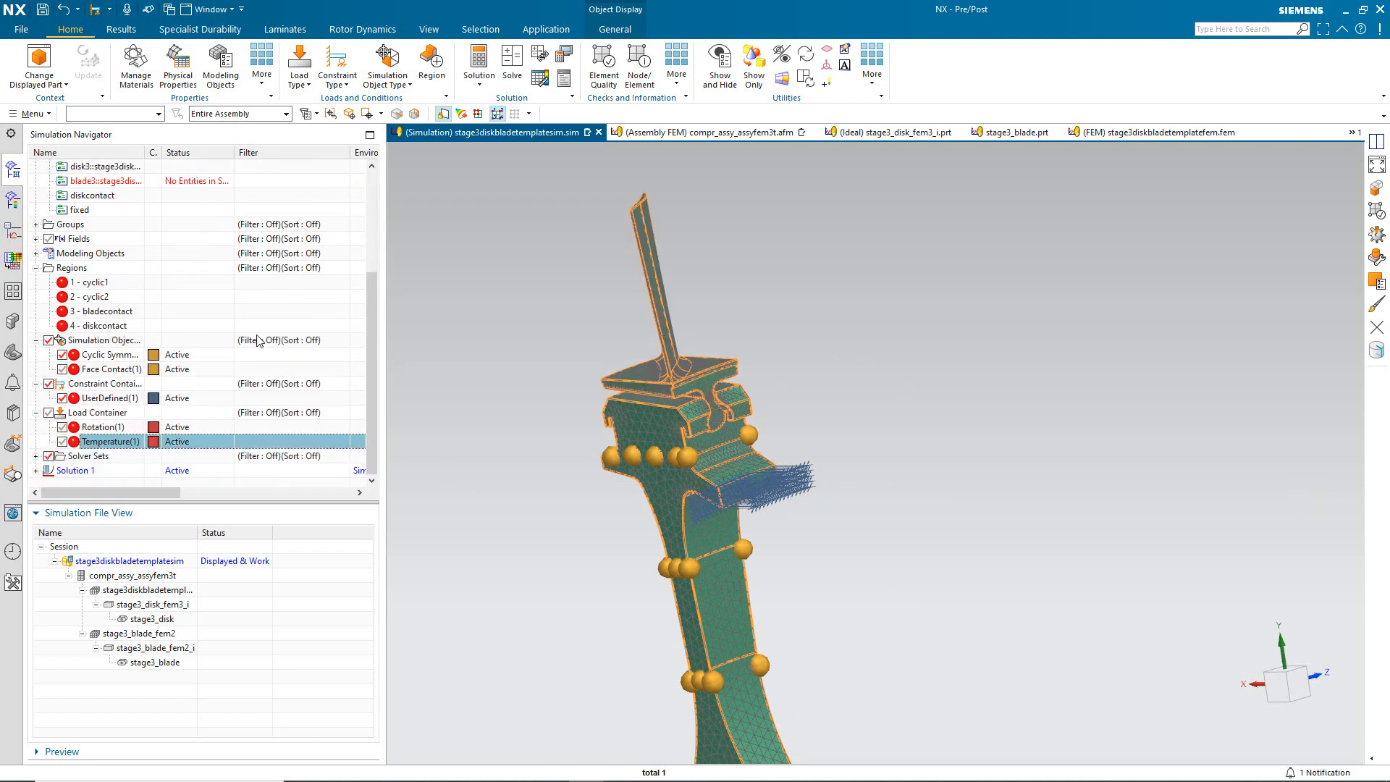
double_click(128, 445)
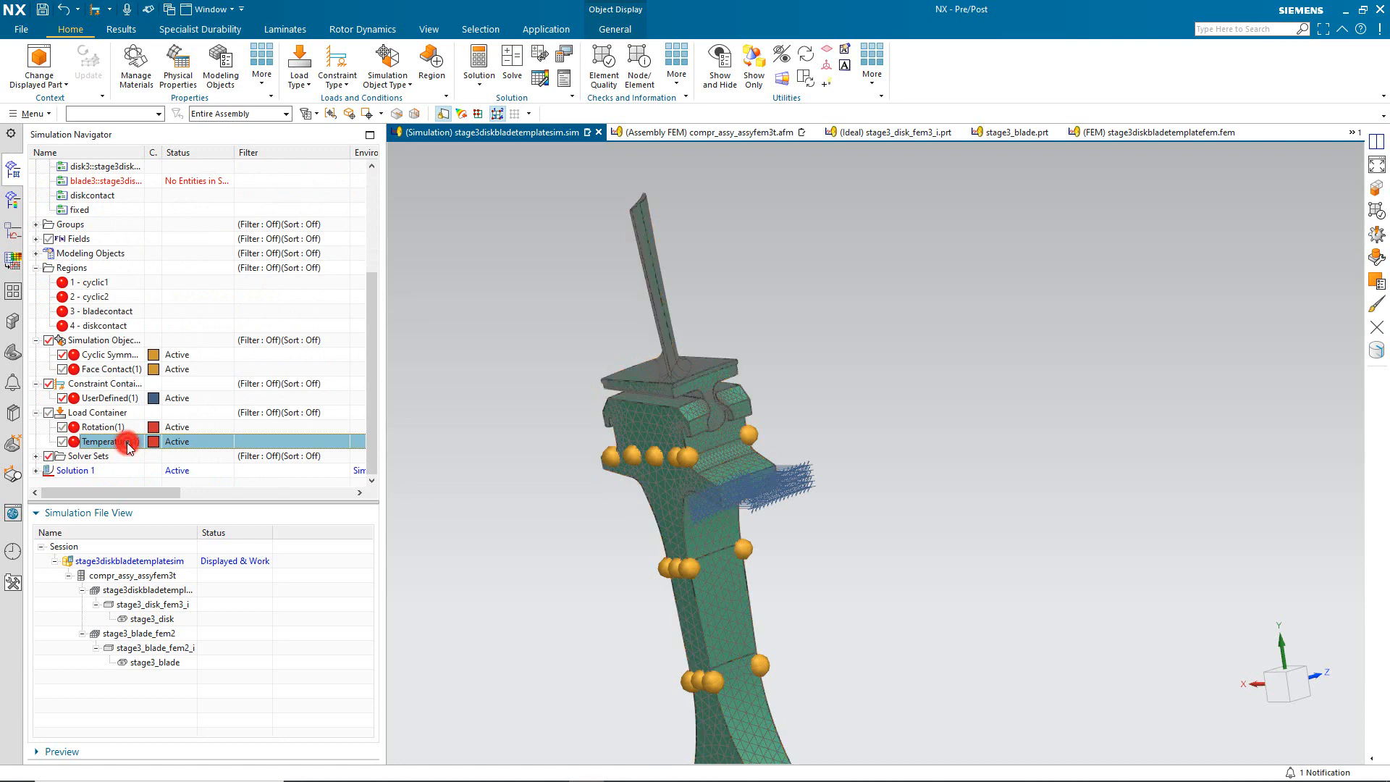
left_click(329, 116)
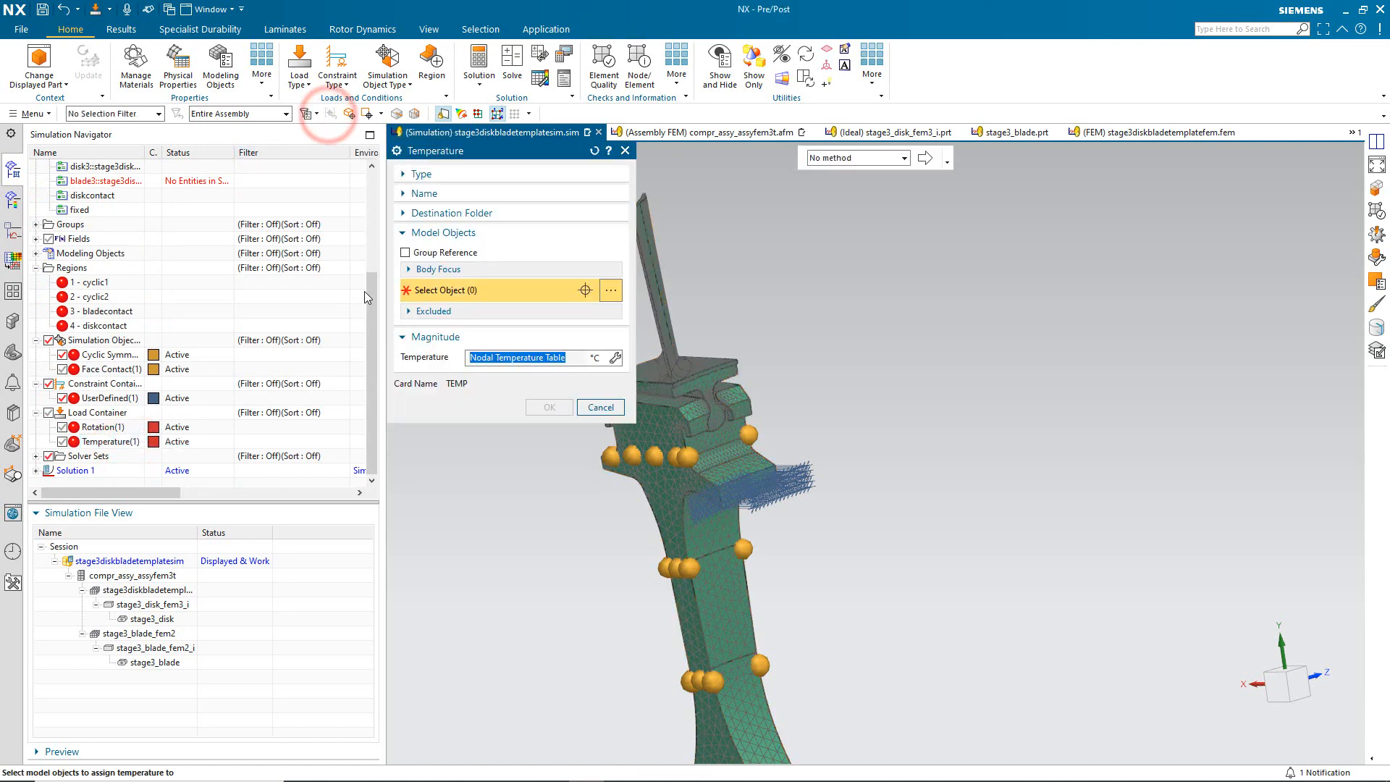
left_click_drag(370, 297, 377, 243)
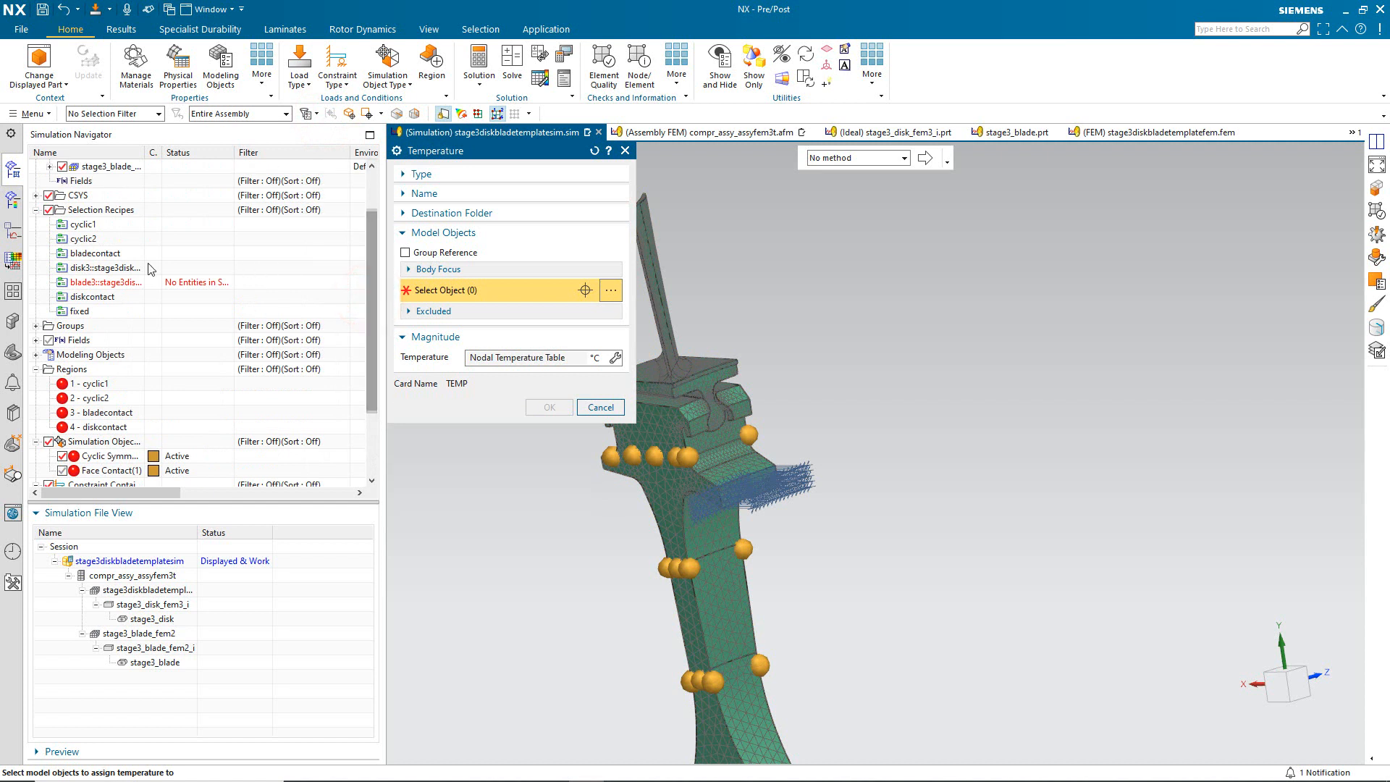
left_click(598, 408)
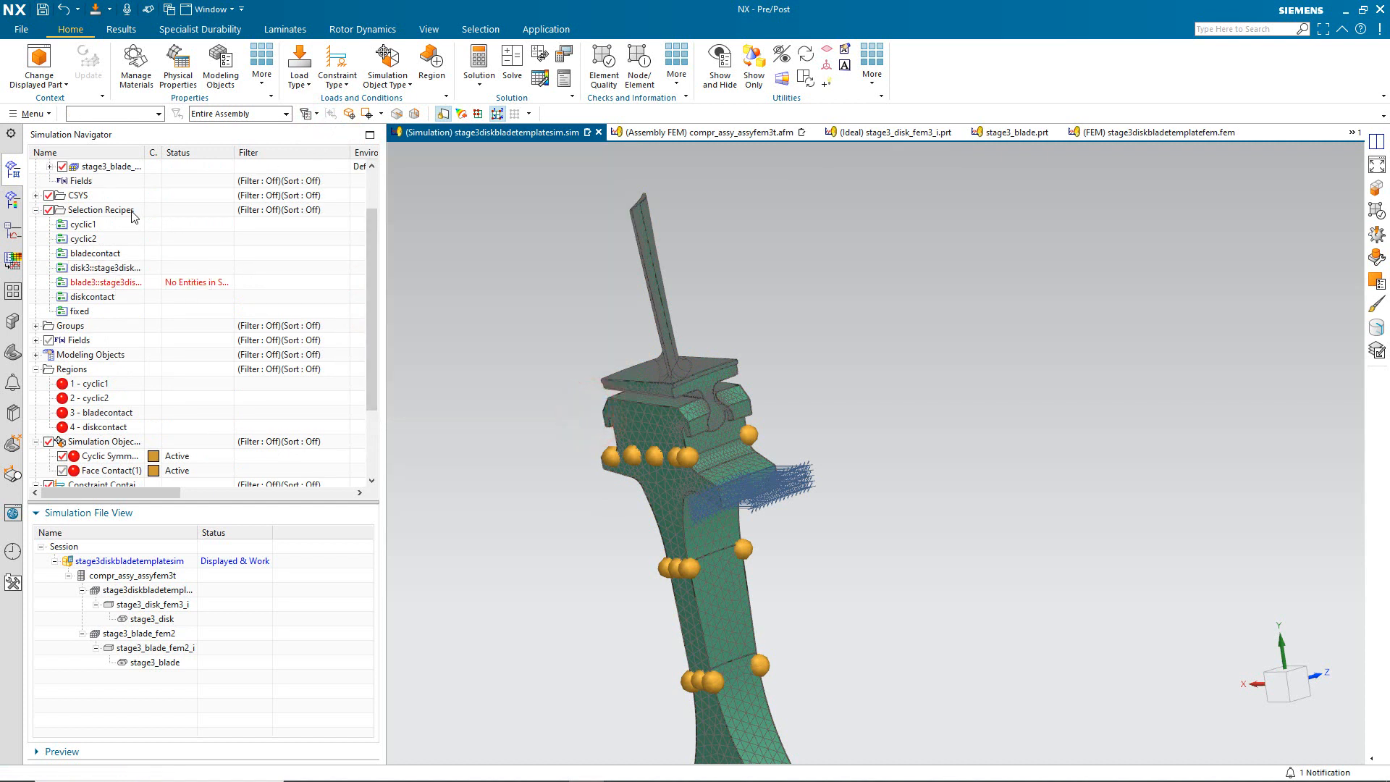
Start a new attribute-based selection recipe named disk with Polygon Body as the entity type.
right_click(132, 213)
left_click(154, 220)
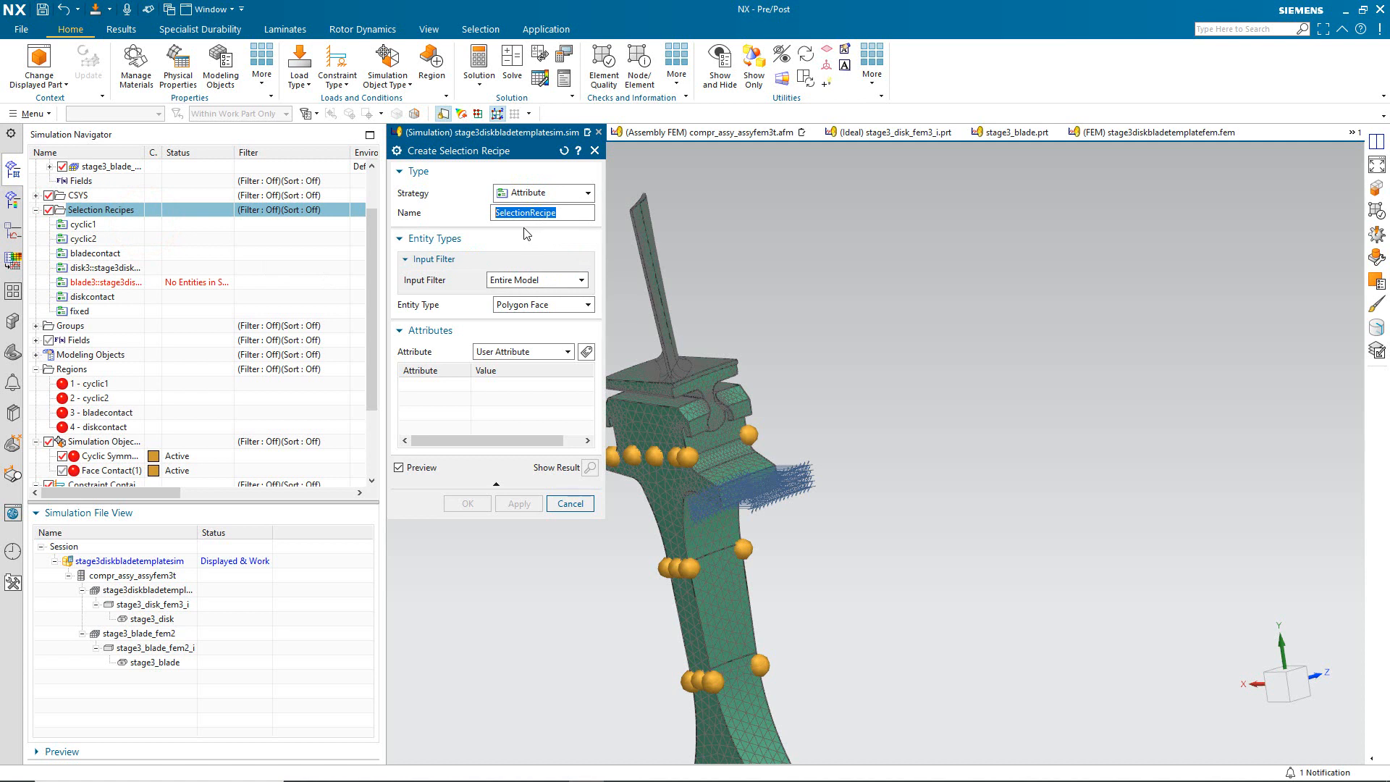
type("disk")
left_click(552, 194)
left_click(552, 196)
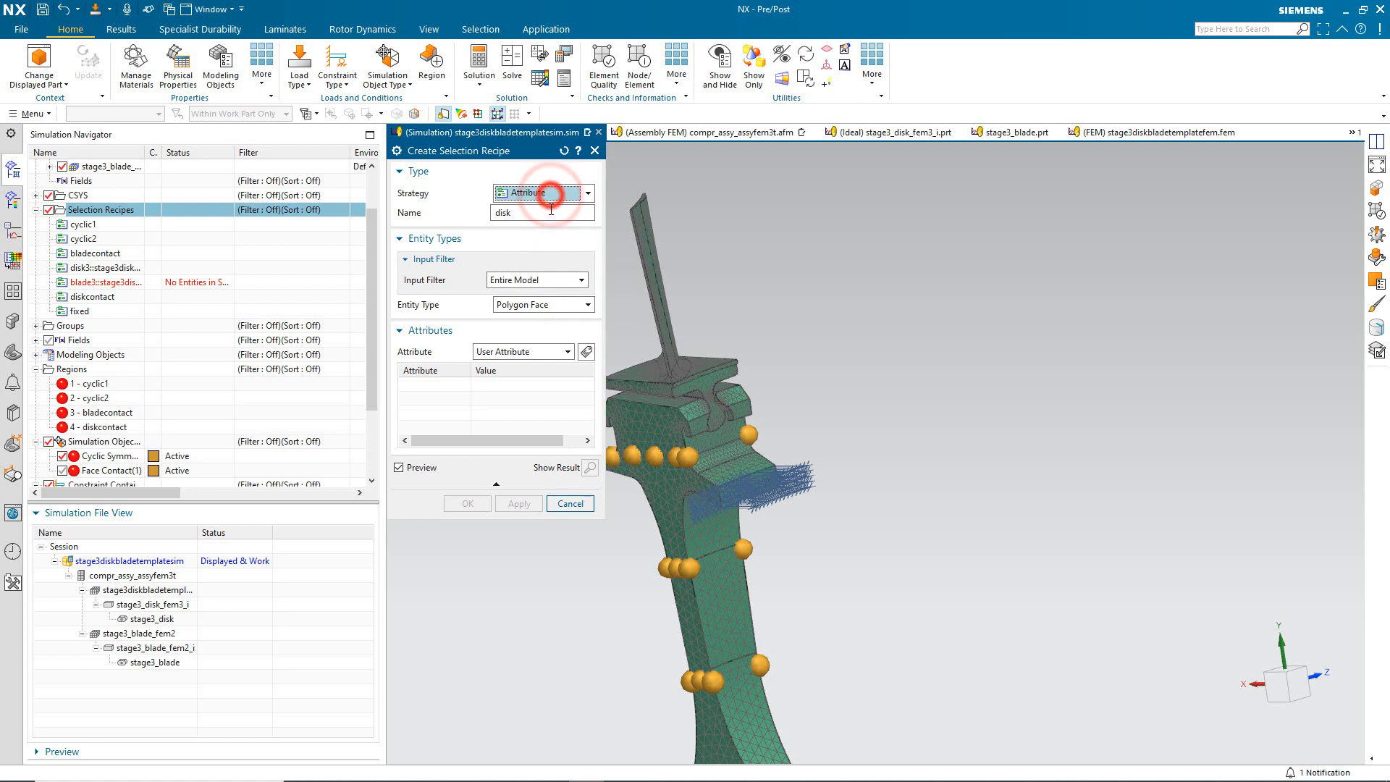
left_click(544, 305)
left_click(528, 345)
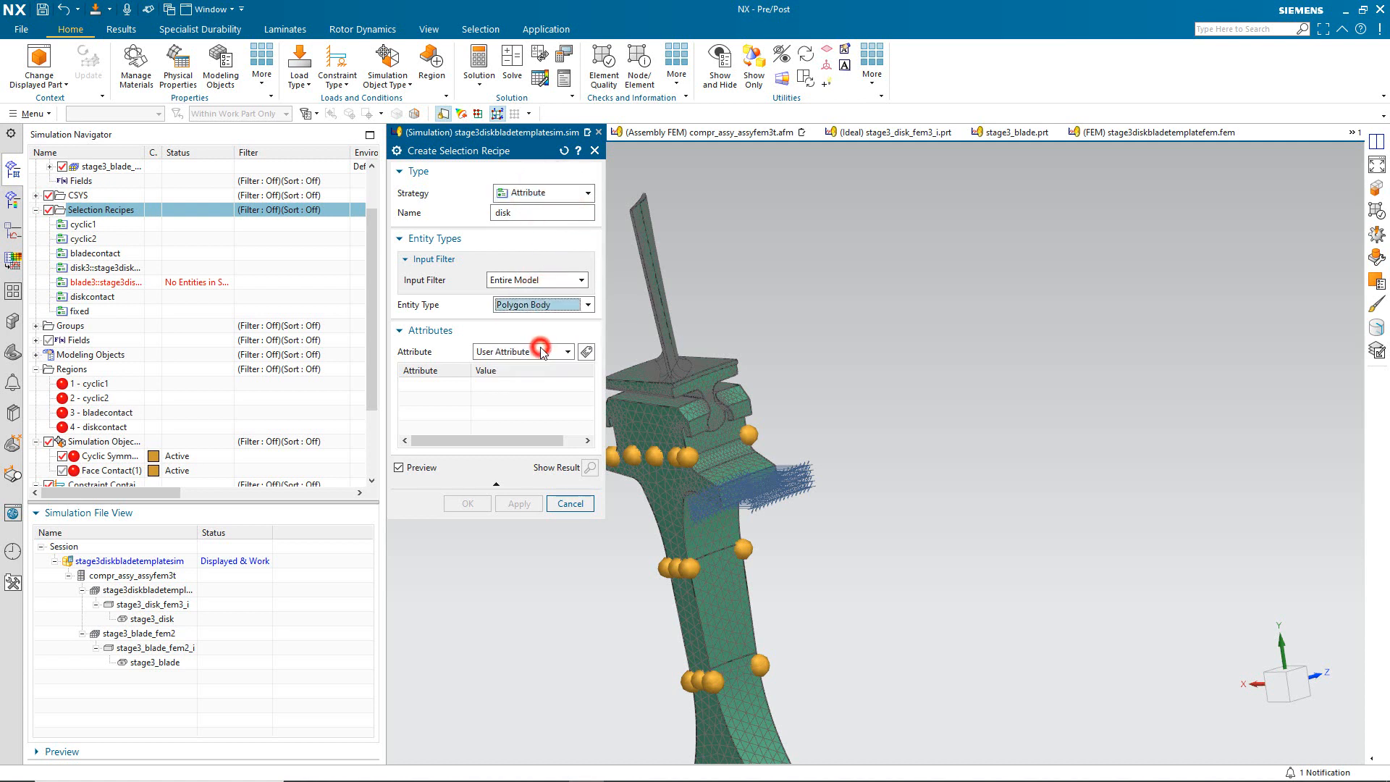
Filter the recipe by a string user attribute titled disk with single value 3, and create the recipe.
left_click(587, 353)
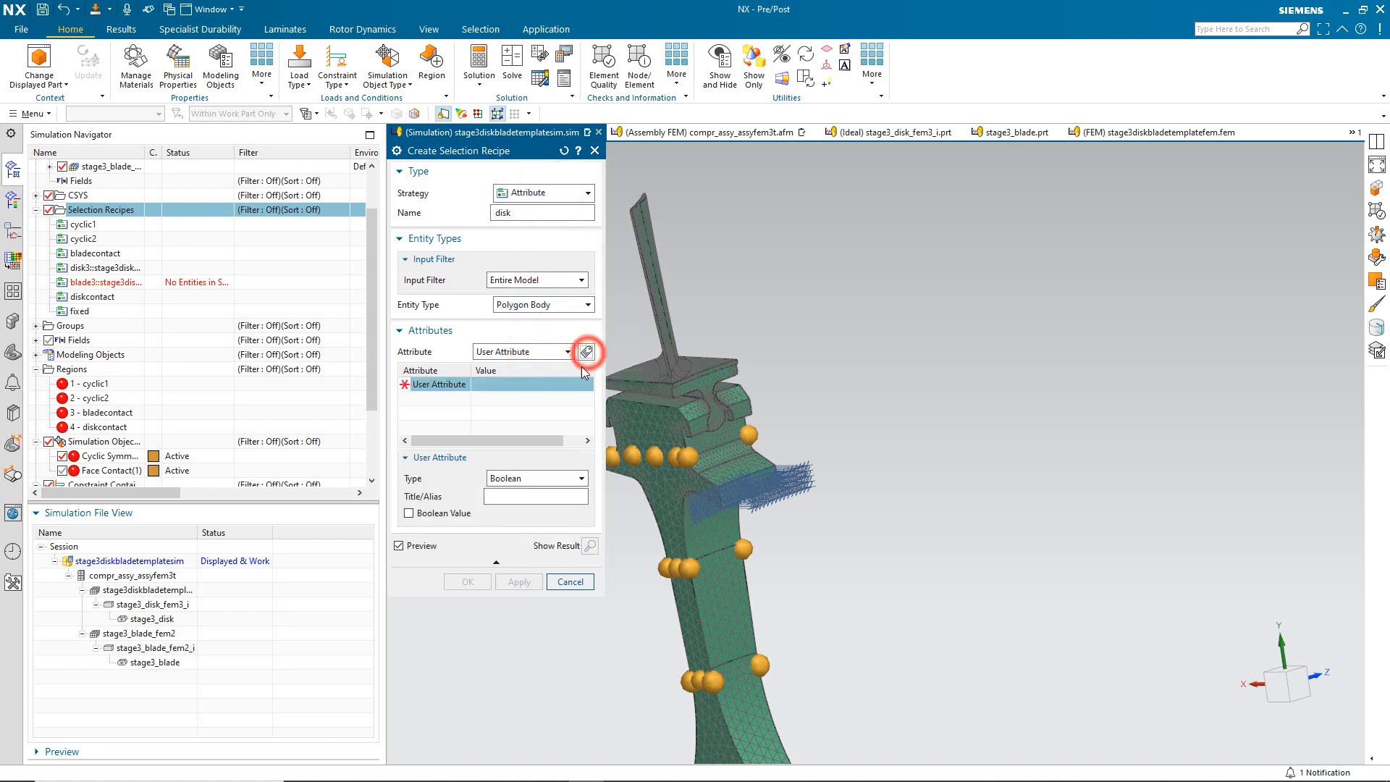
left_click(545, 478)
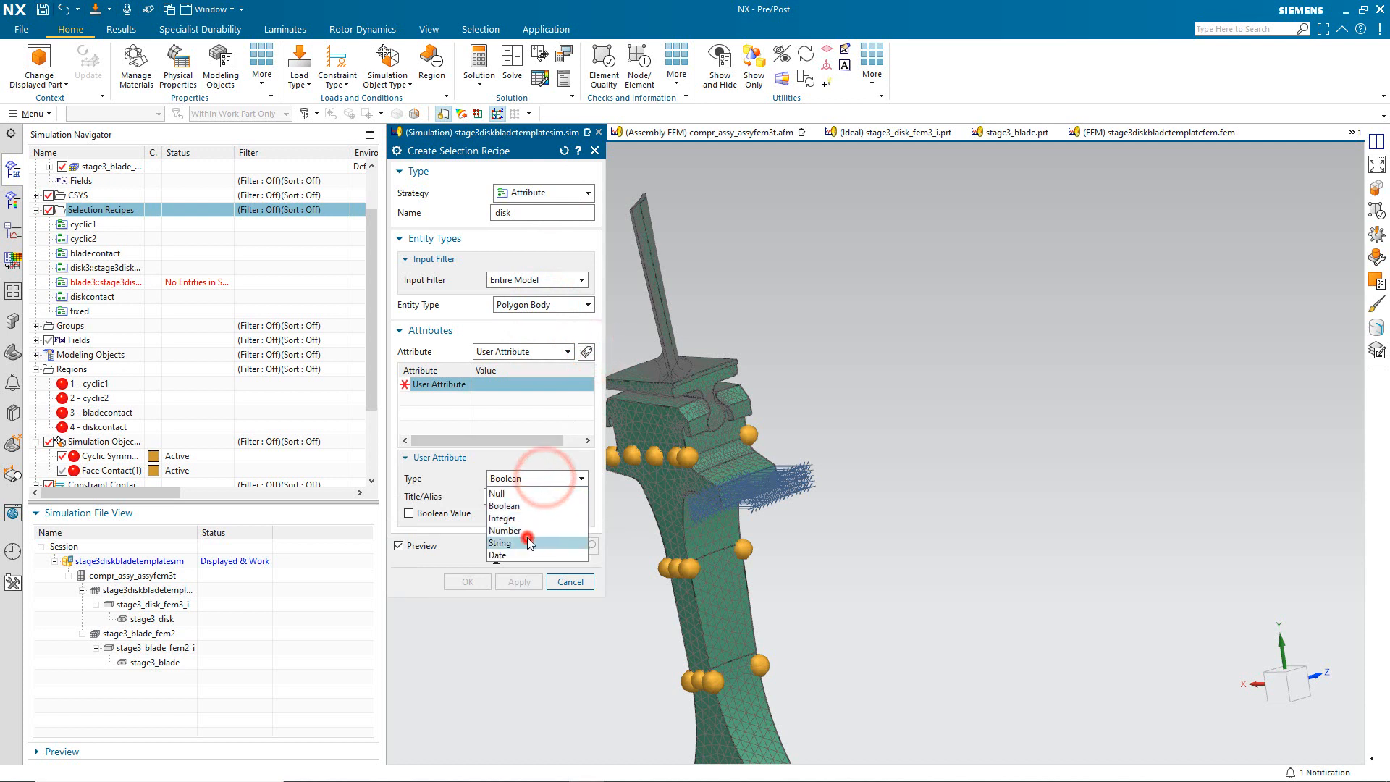
left_click(528, 543)
left_click(527, 496)
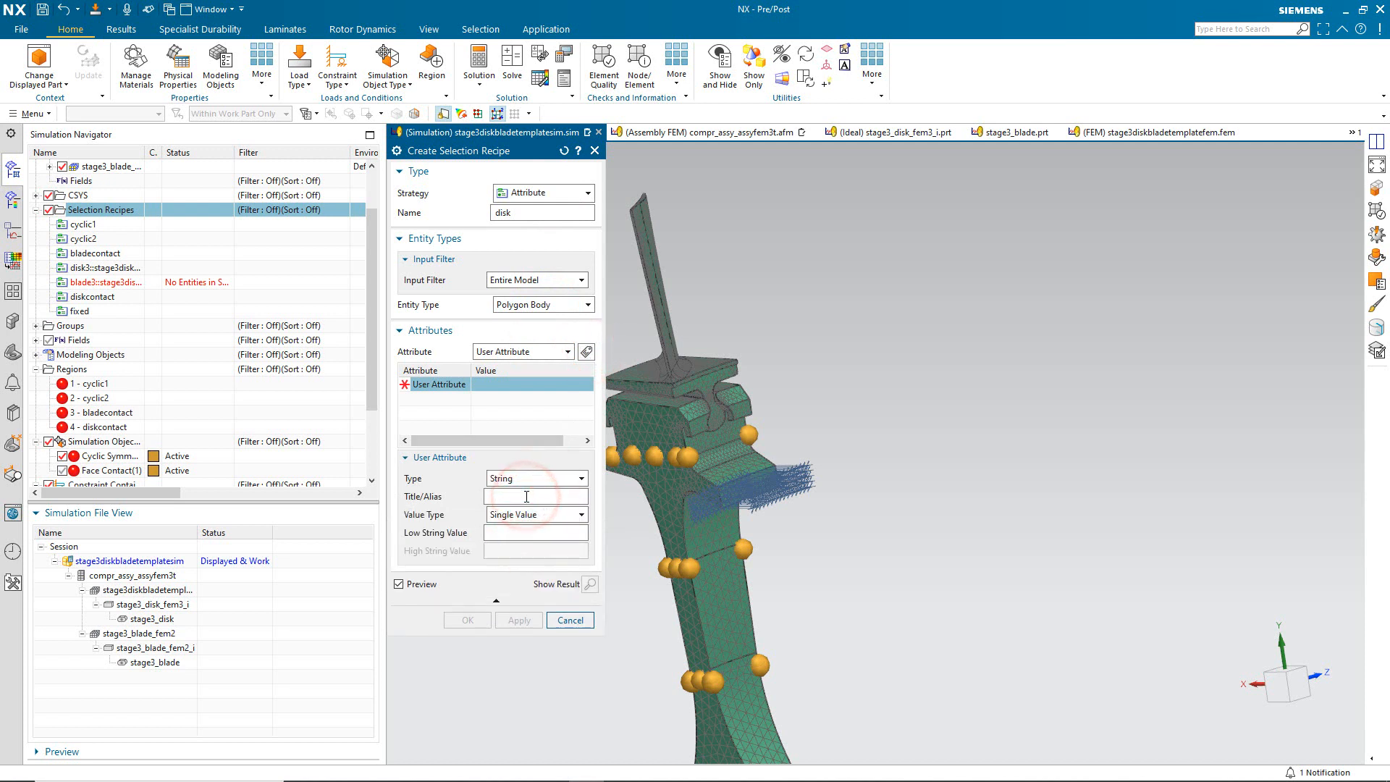
type("disk")
left_click(524, 535)
type("3")
key("Tab")
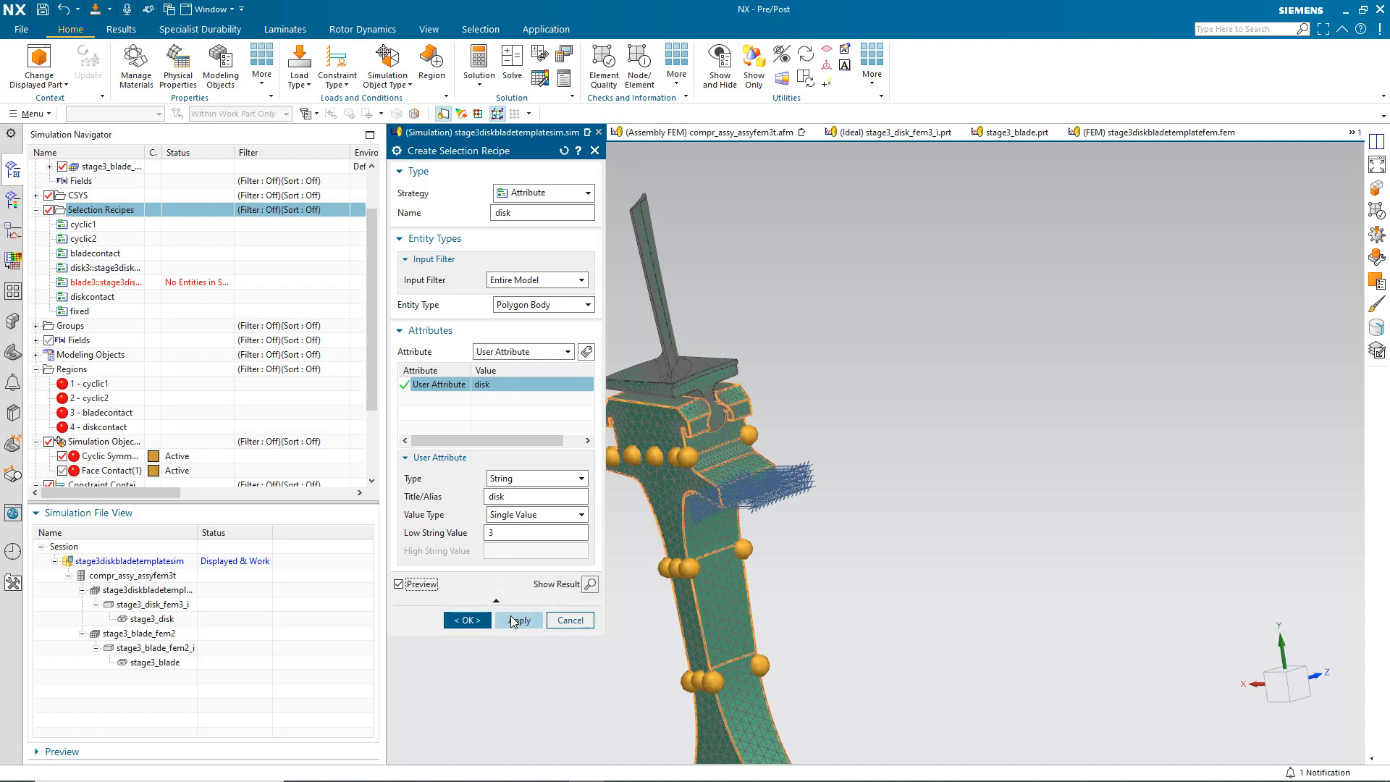
left_click(480, 620)
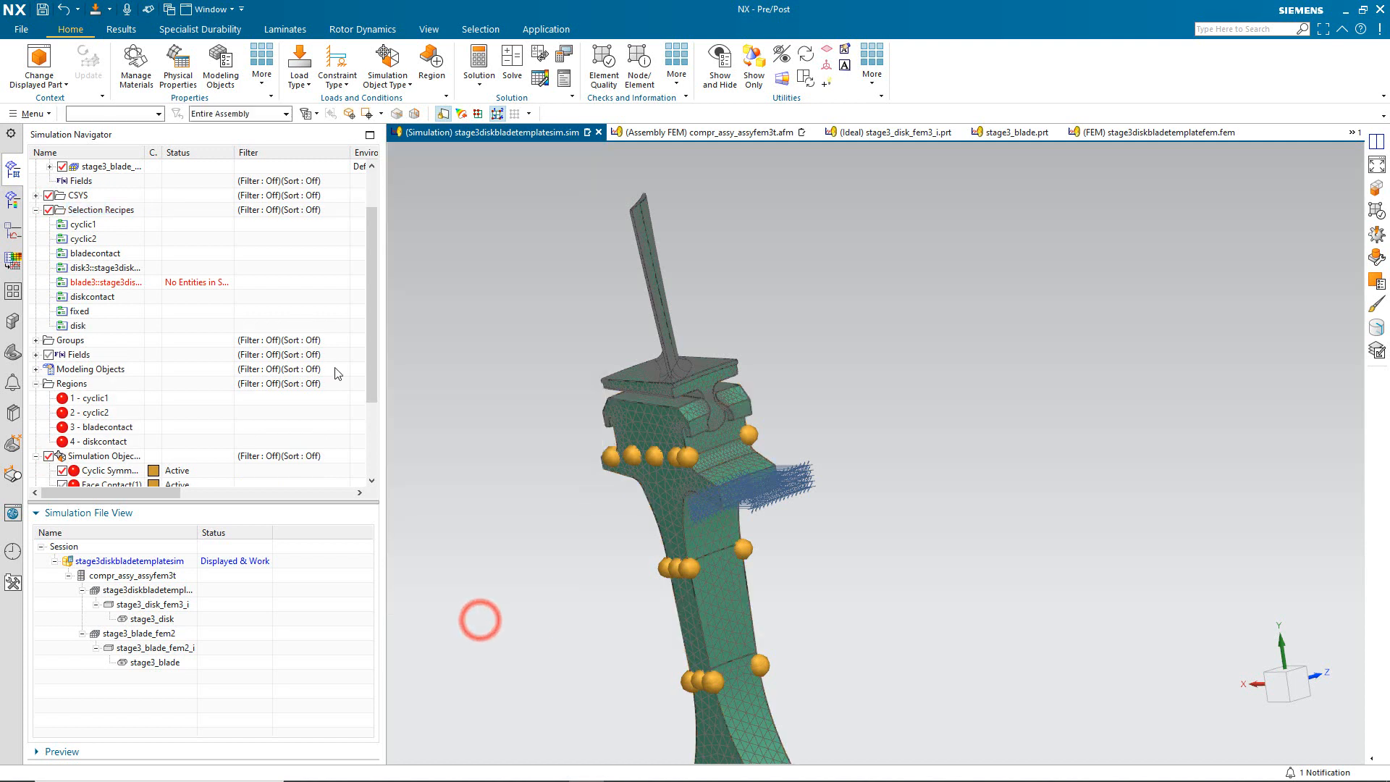
Start a new attribute-based selection recipe for polygon bodies named blade3.
right_click(99, 209)
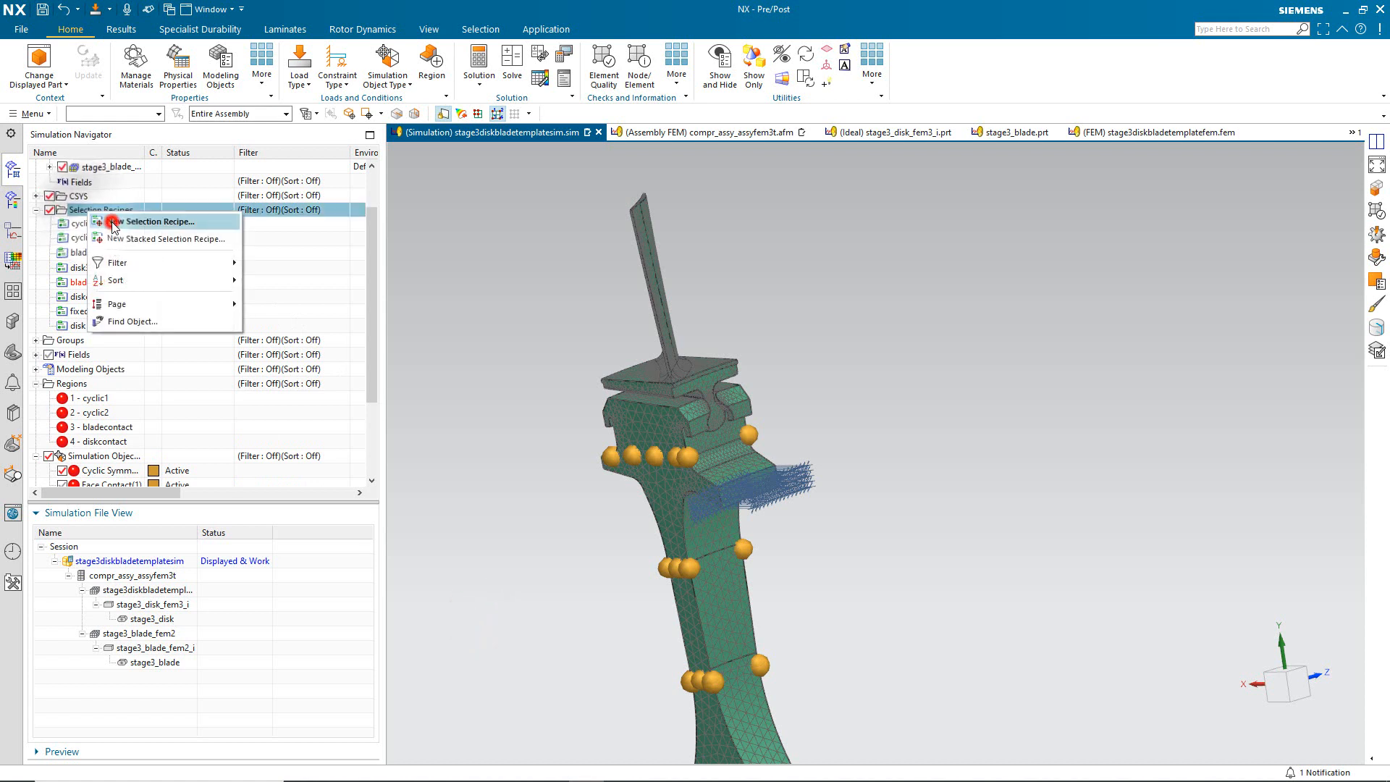
left_click(112, 221)
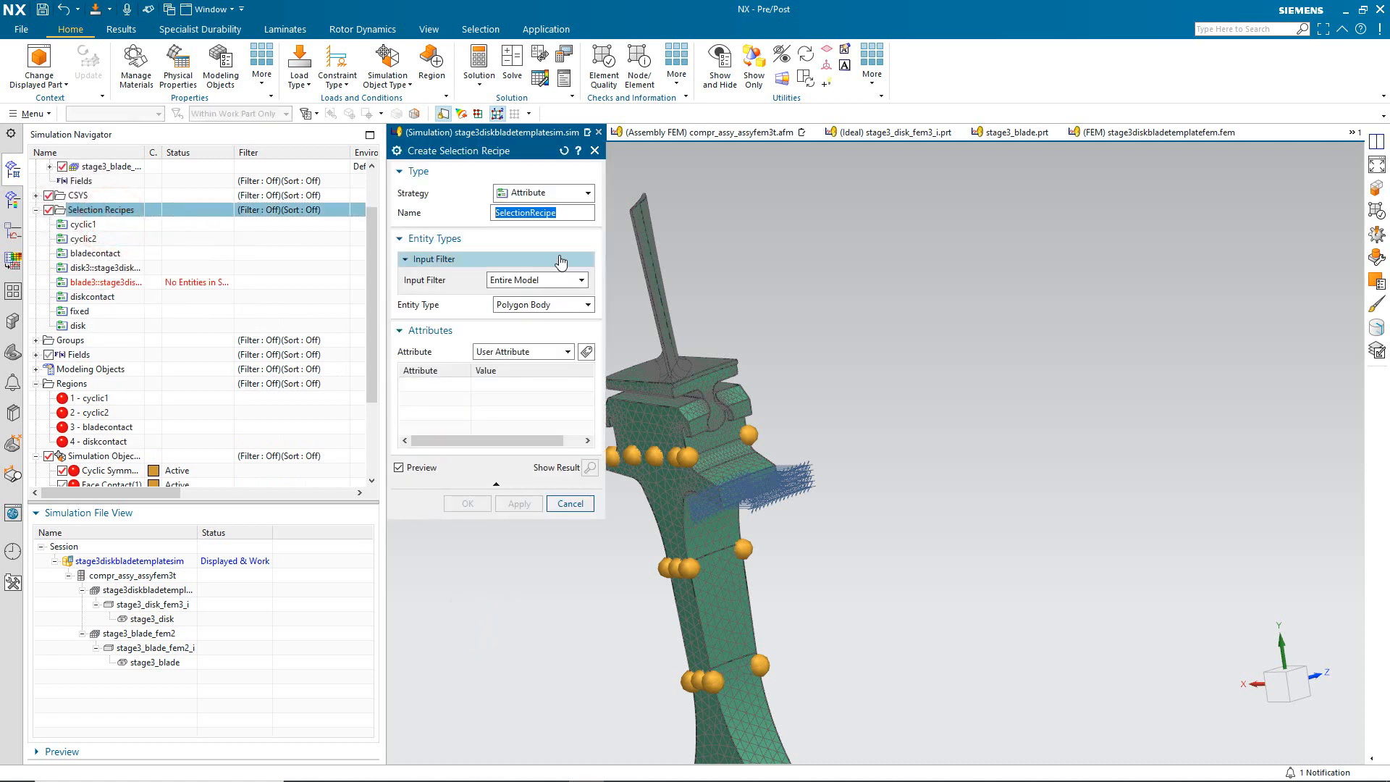
type("blade3")
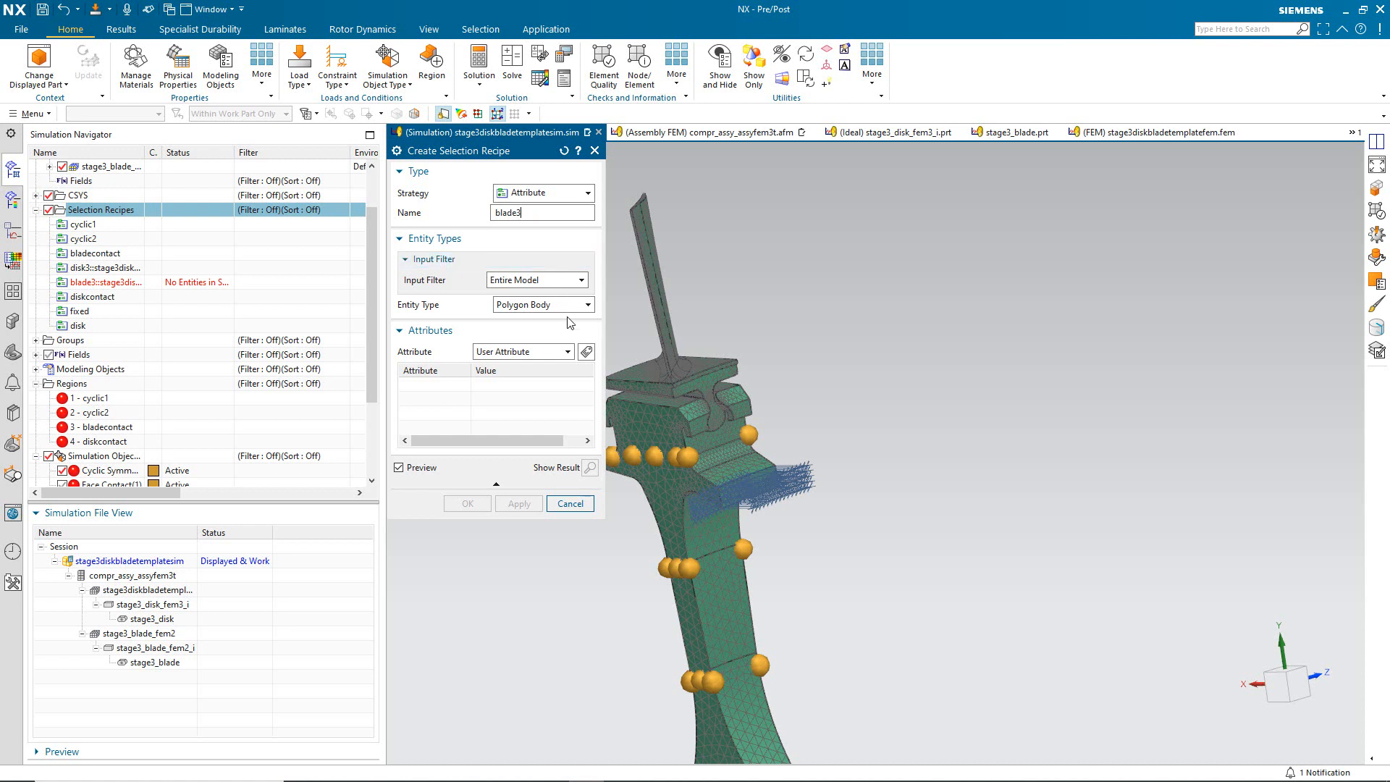
Filter the blade3 recipe by a string user attribute titled blade with single value 3.
left_click(586, 352)
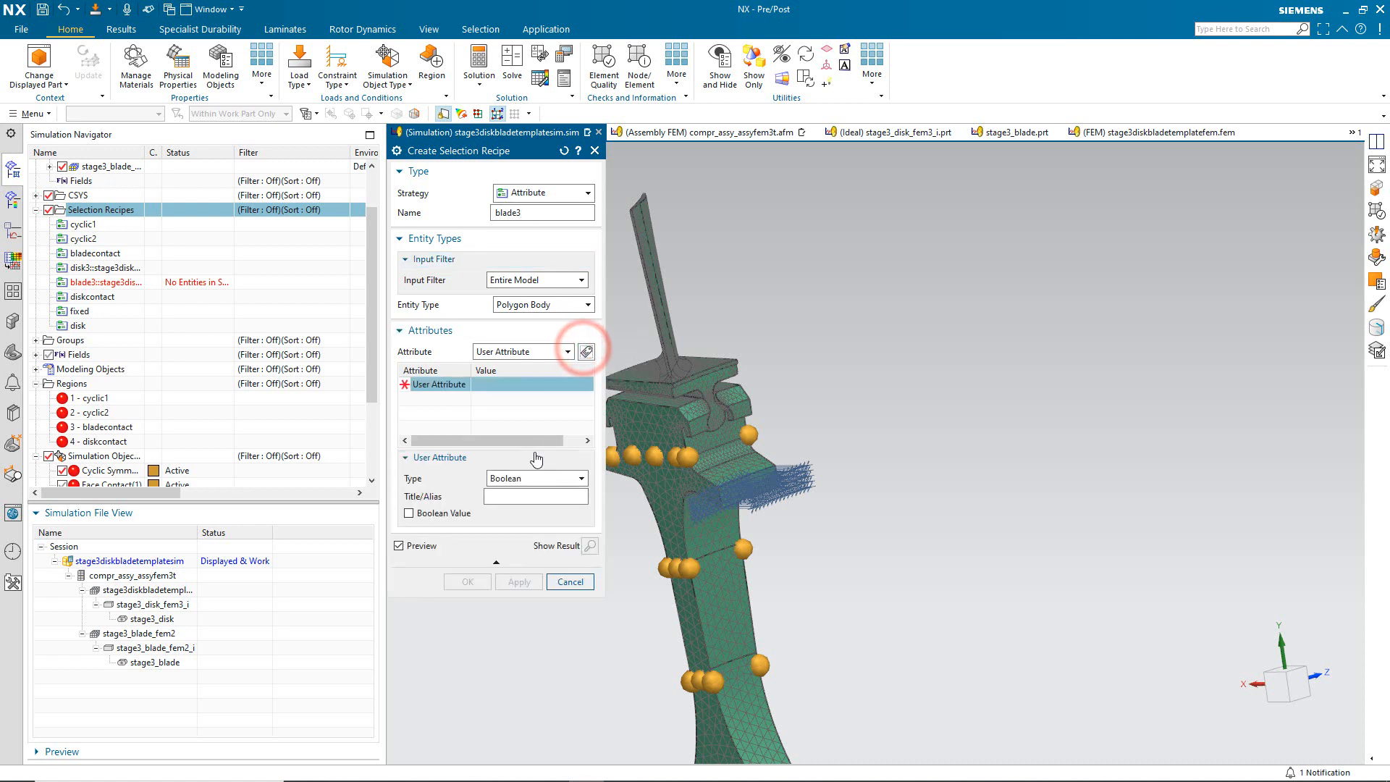
left_click(533, 478)
left_click(527, 534)
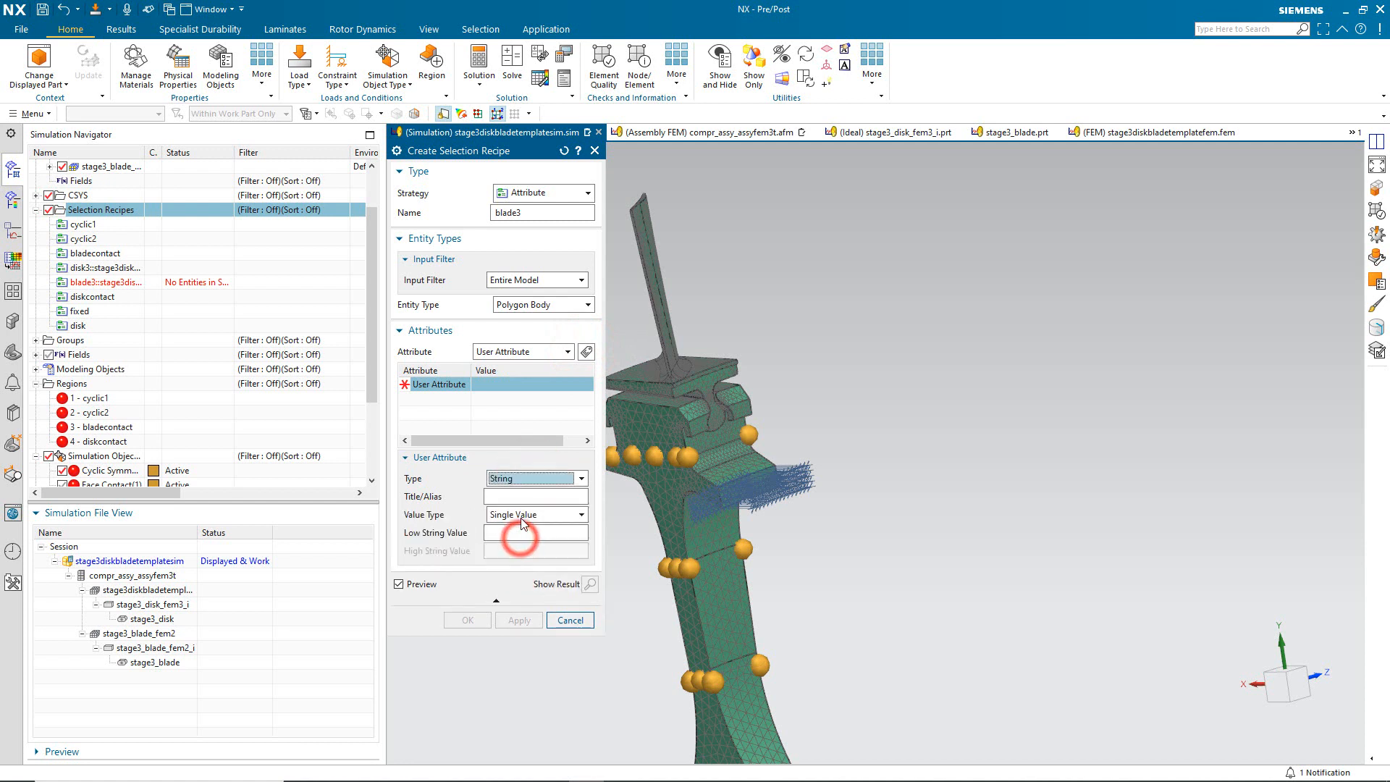
left_click(523, 496)
type("blade")
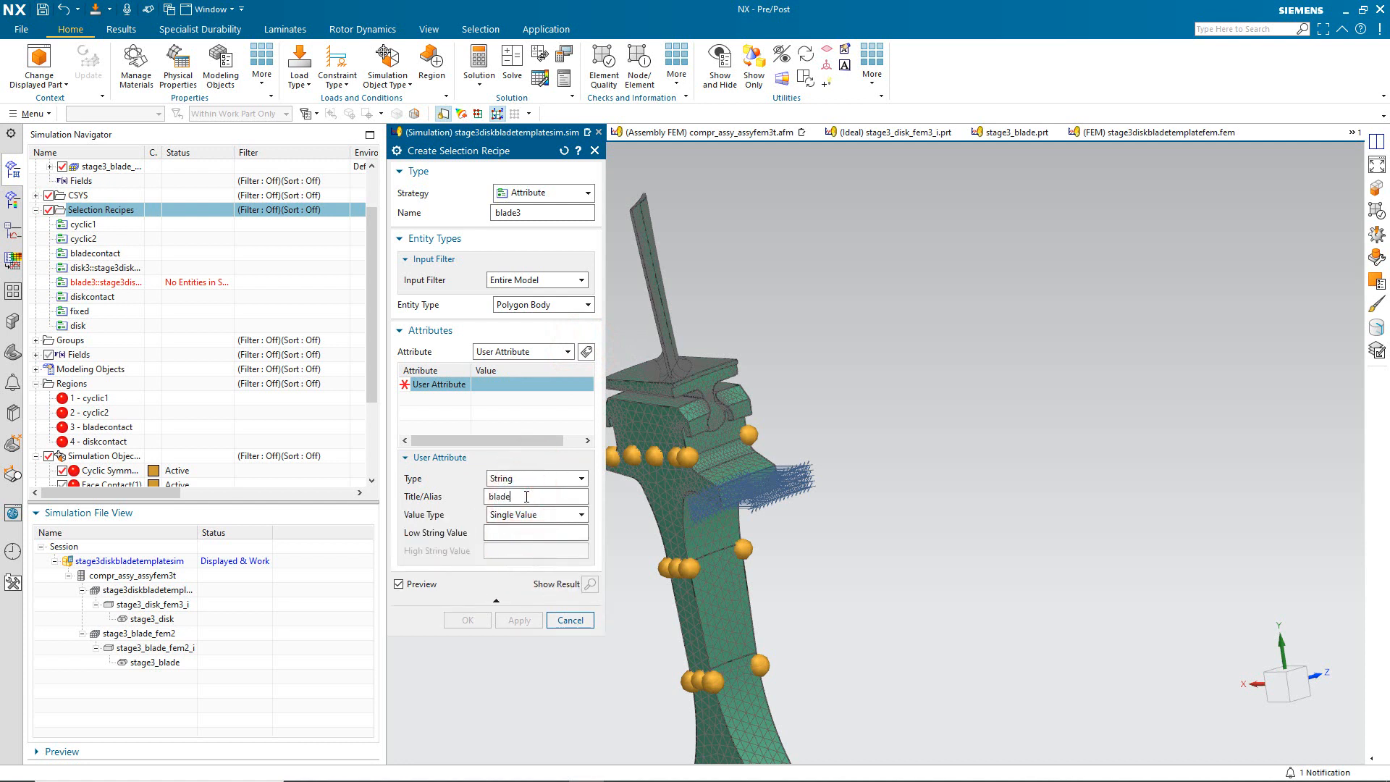
left_click(525, 533)
type("3")
left_click(513, 536)
key("Tab")
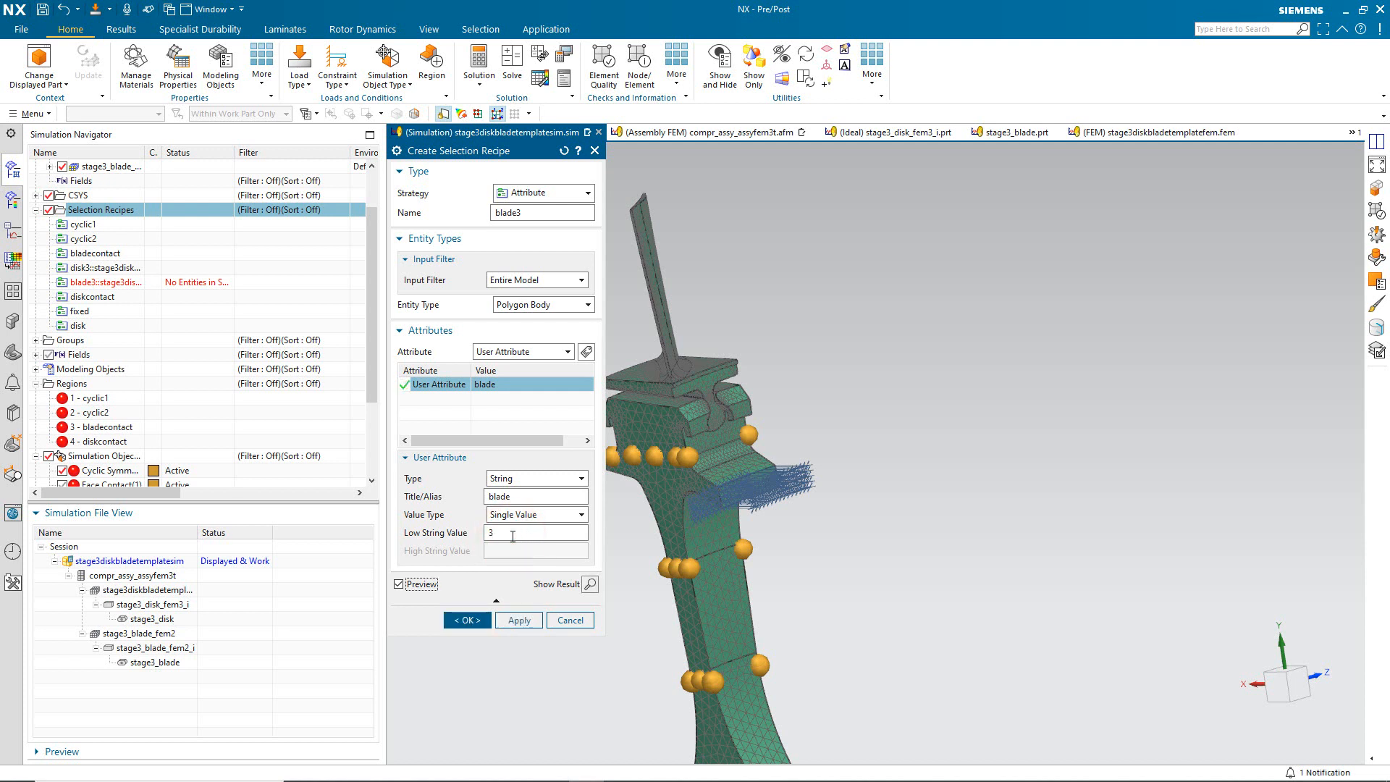
left_click(427, 583)
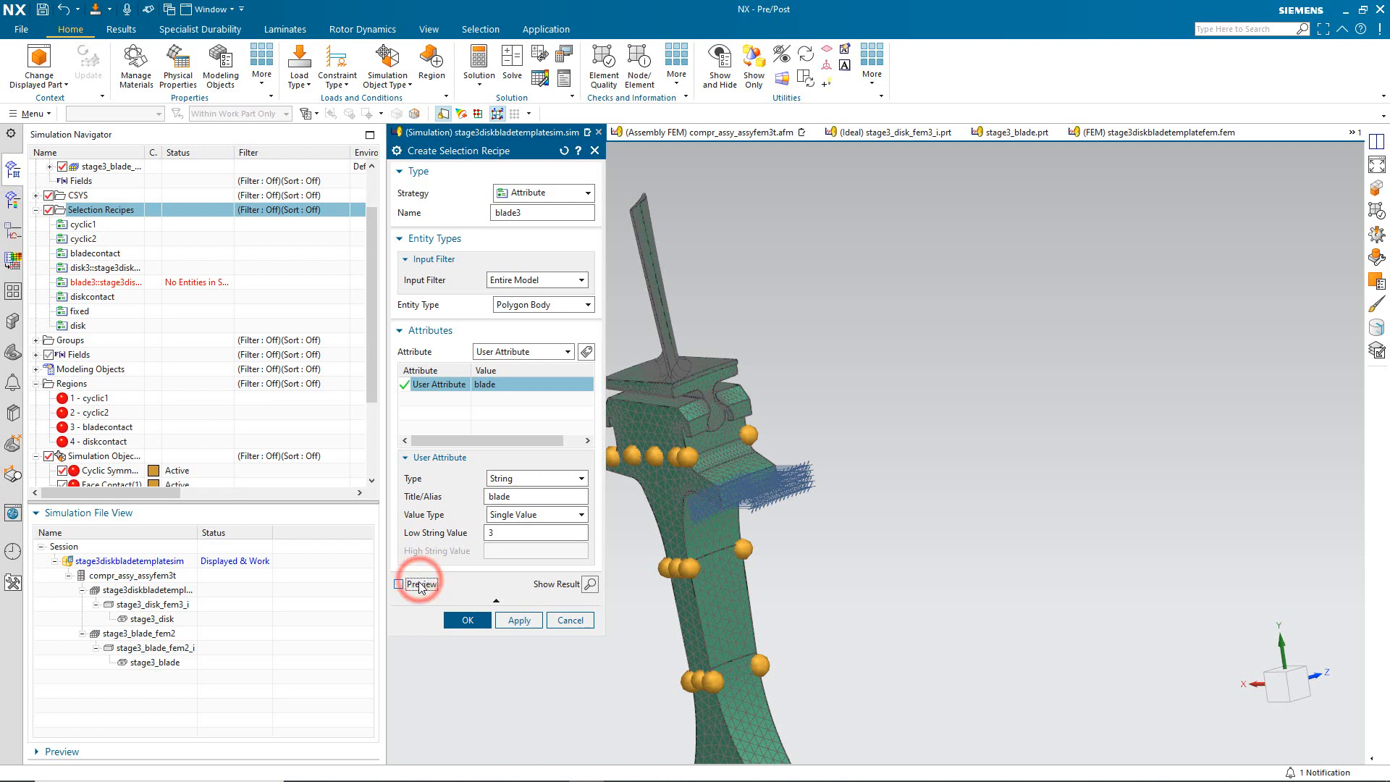
Try 1 as the blade attribute's string value and preview the recipe.
double_click(504, 534)
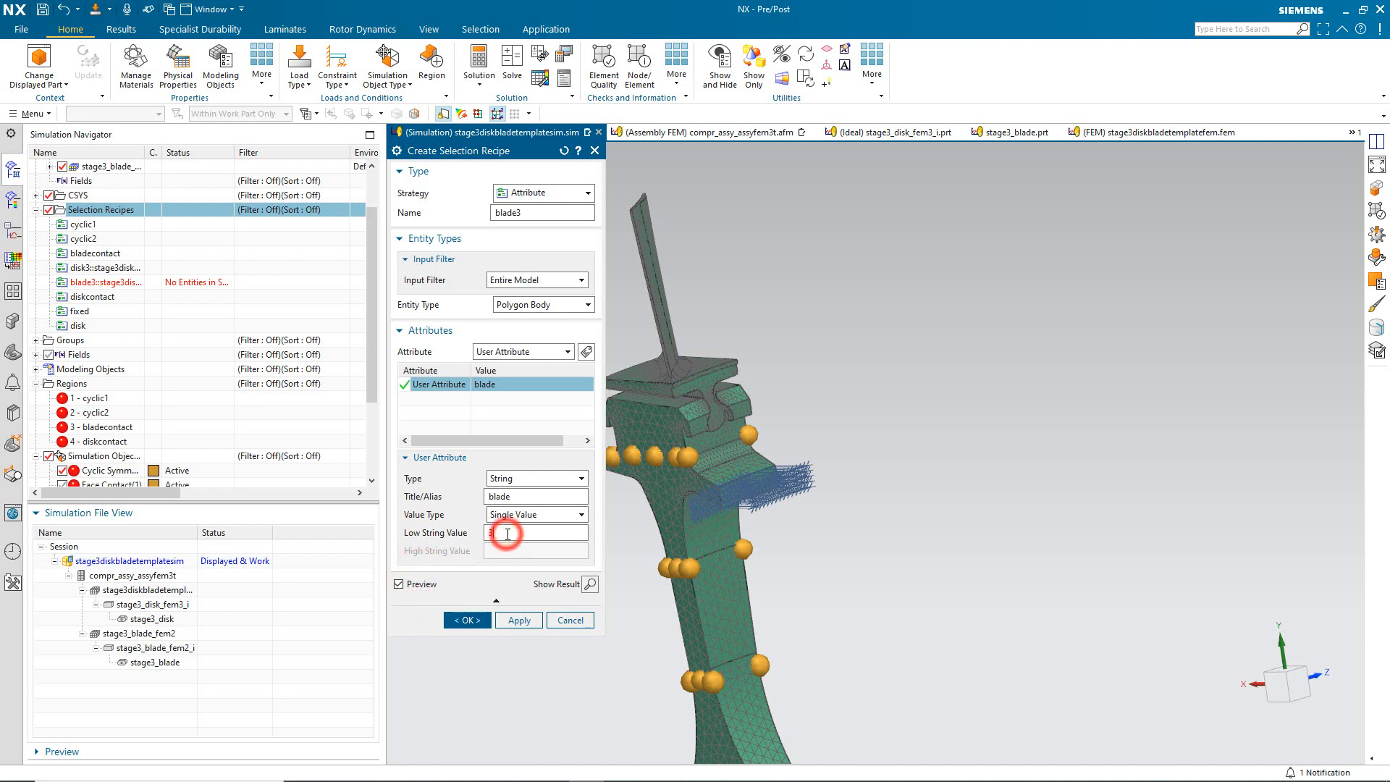
type("1")
left_click(423, 585)
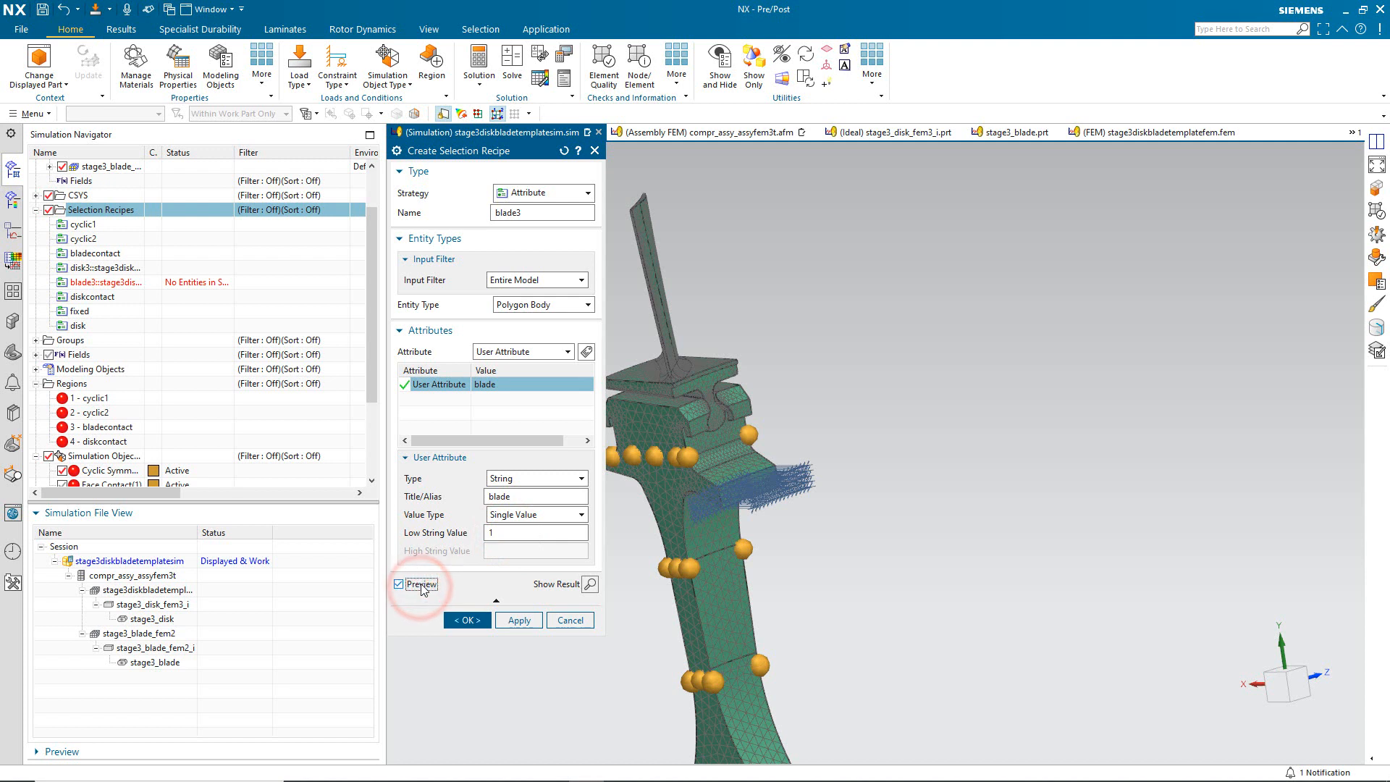
Set the blade attribute's string value back to 3 and create the blade3 selection recipe.
left_click(506, 533)
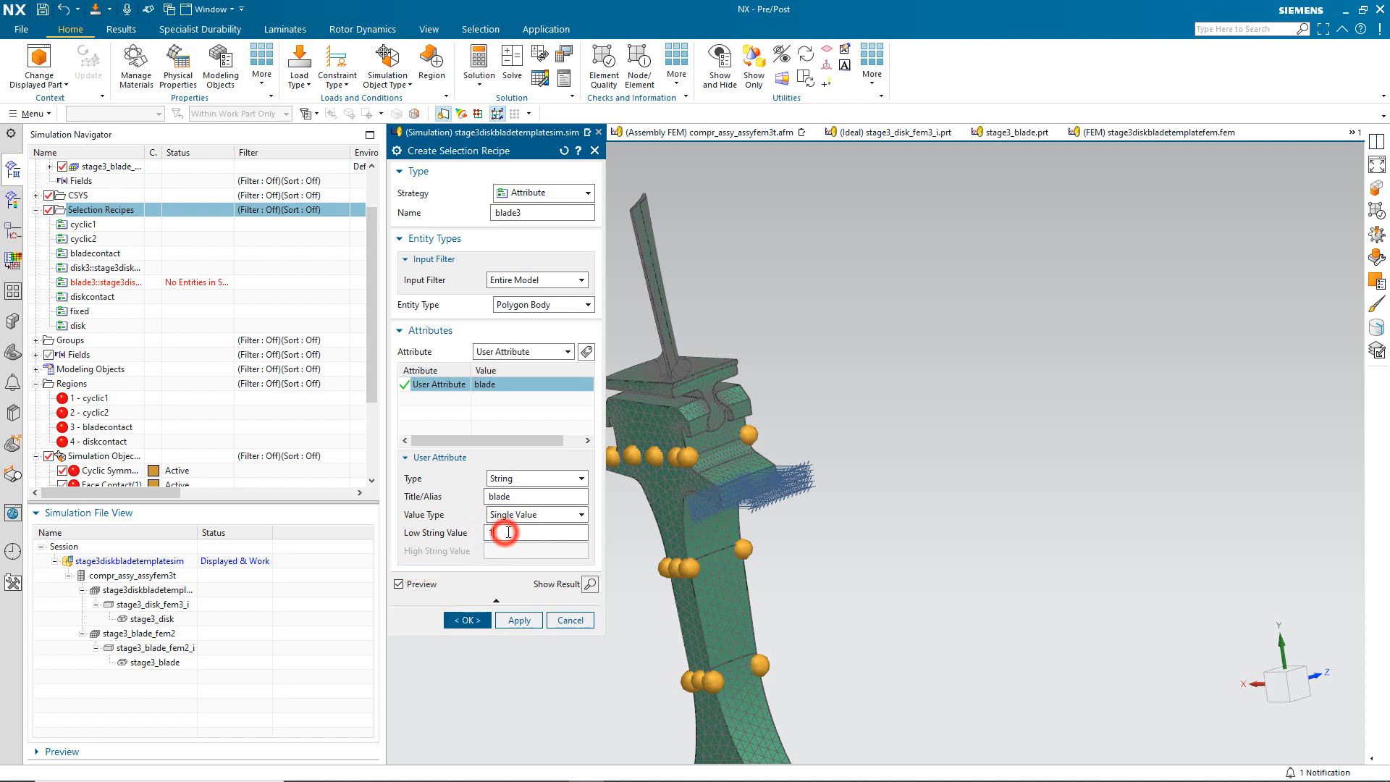
scroll(255, 412, "up", 2)
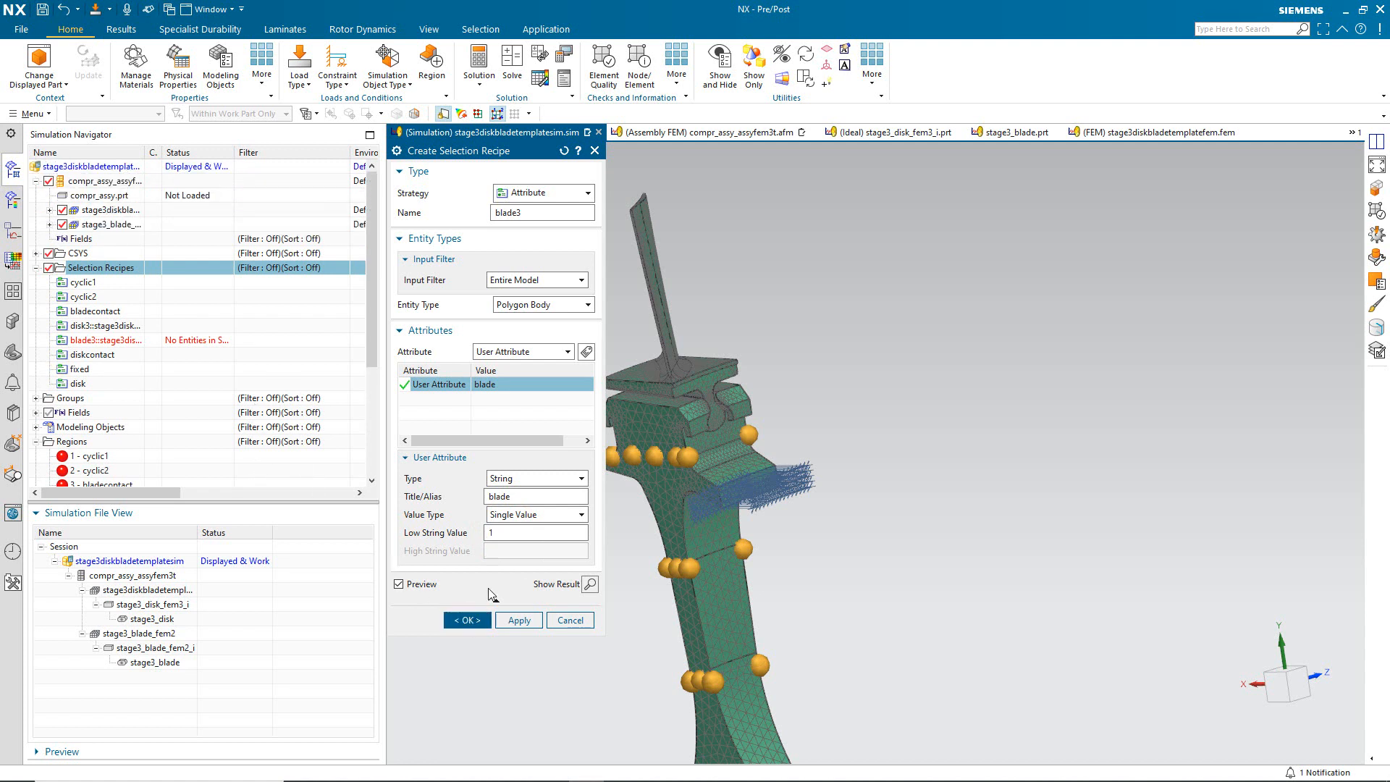
left_click(588, 584)
left_click(473, 623)
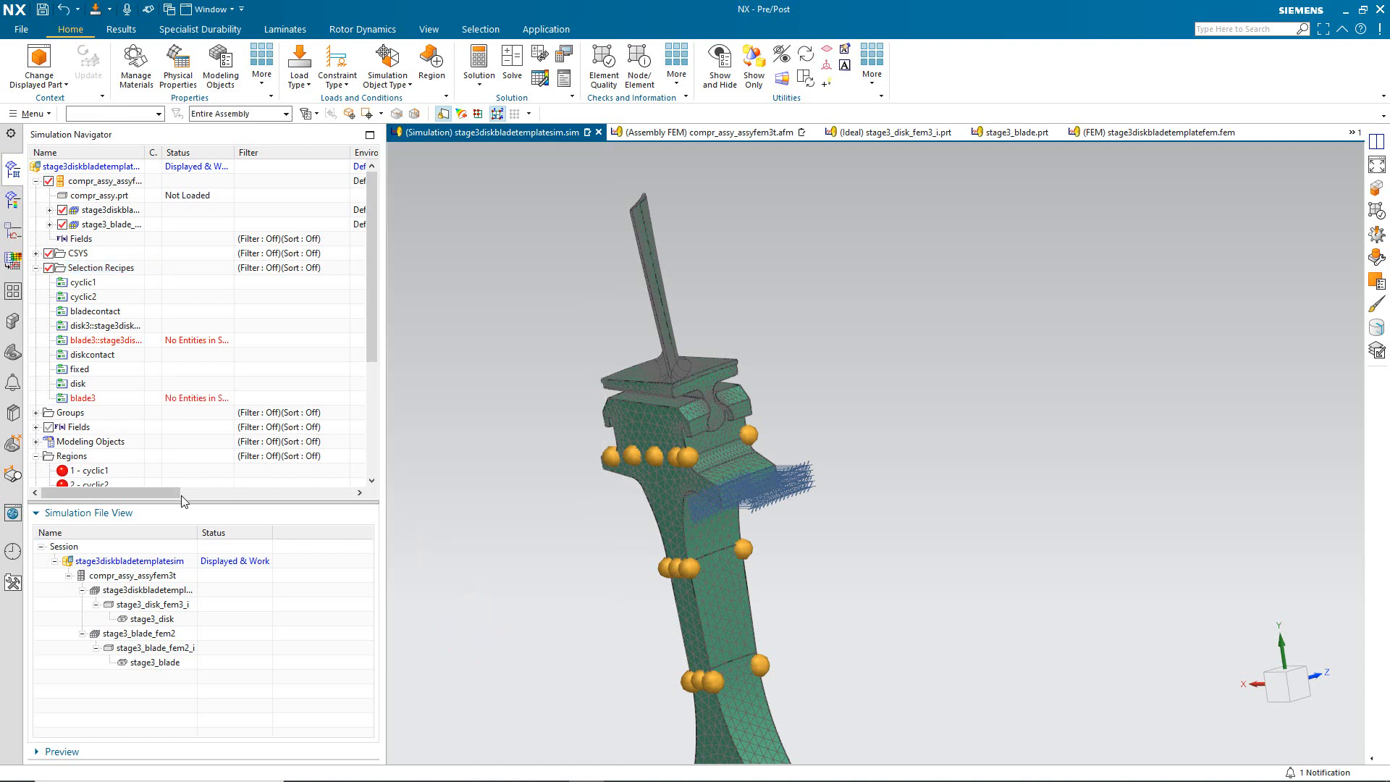
Display the stage3_blade part and open the attribute properties of its solid body.
double_click(153, 662)
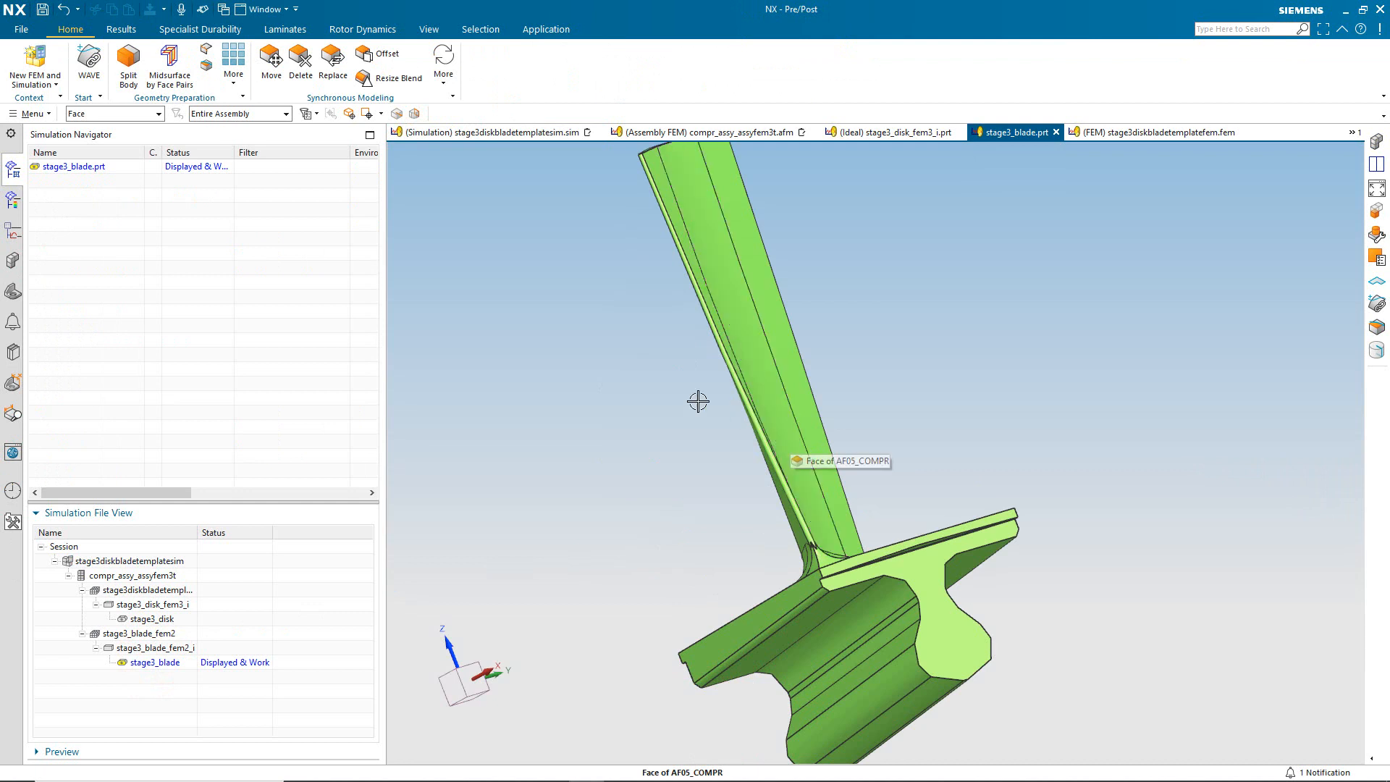
left_click(158, 114)
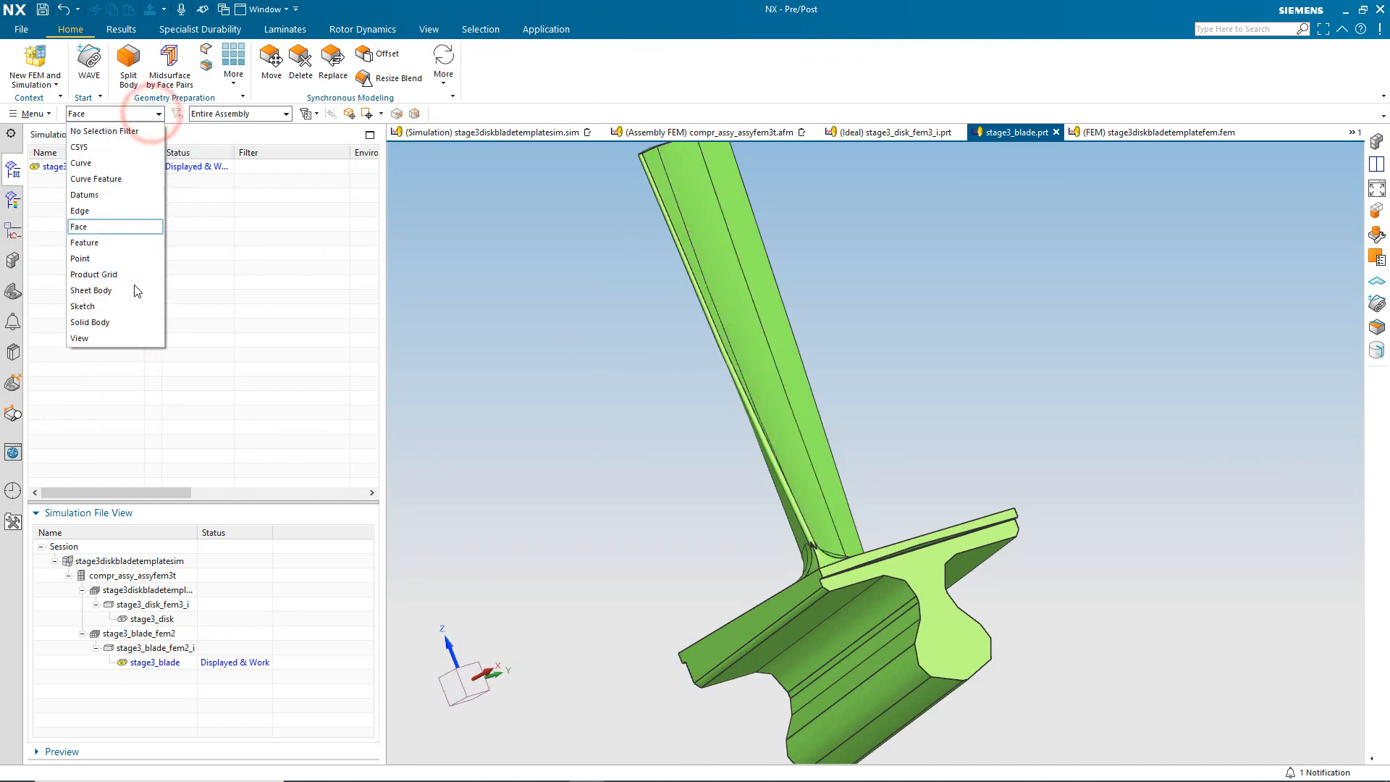
left_click(124, 324)
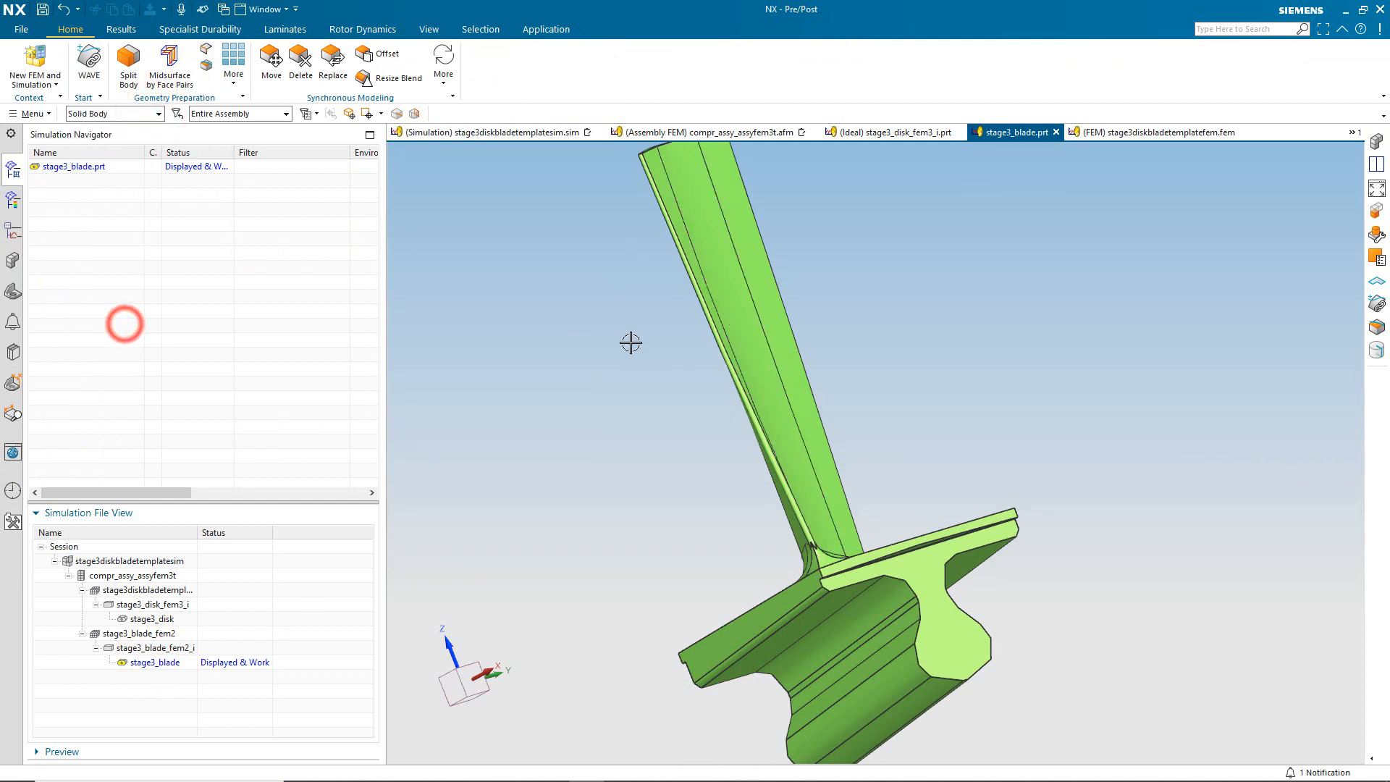
right_click(762, 373)
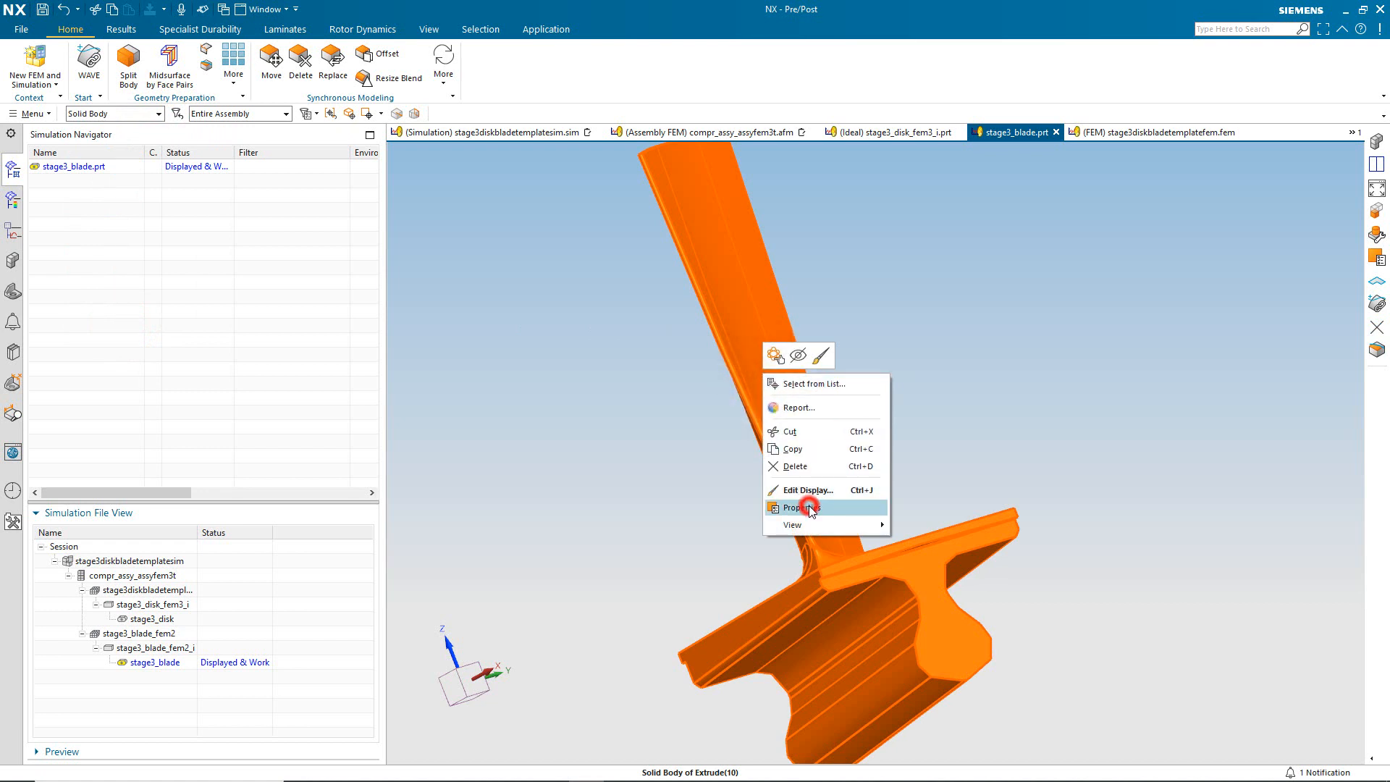
left_click(809, 506)
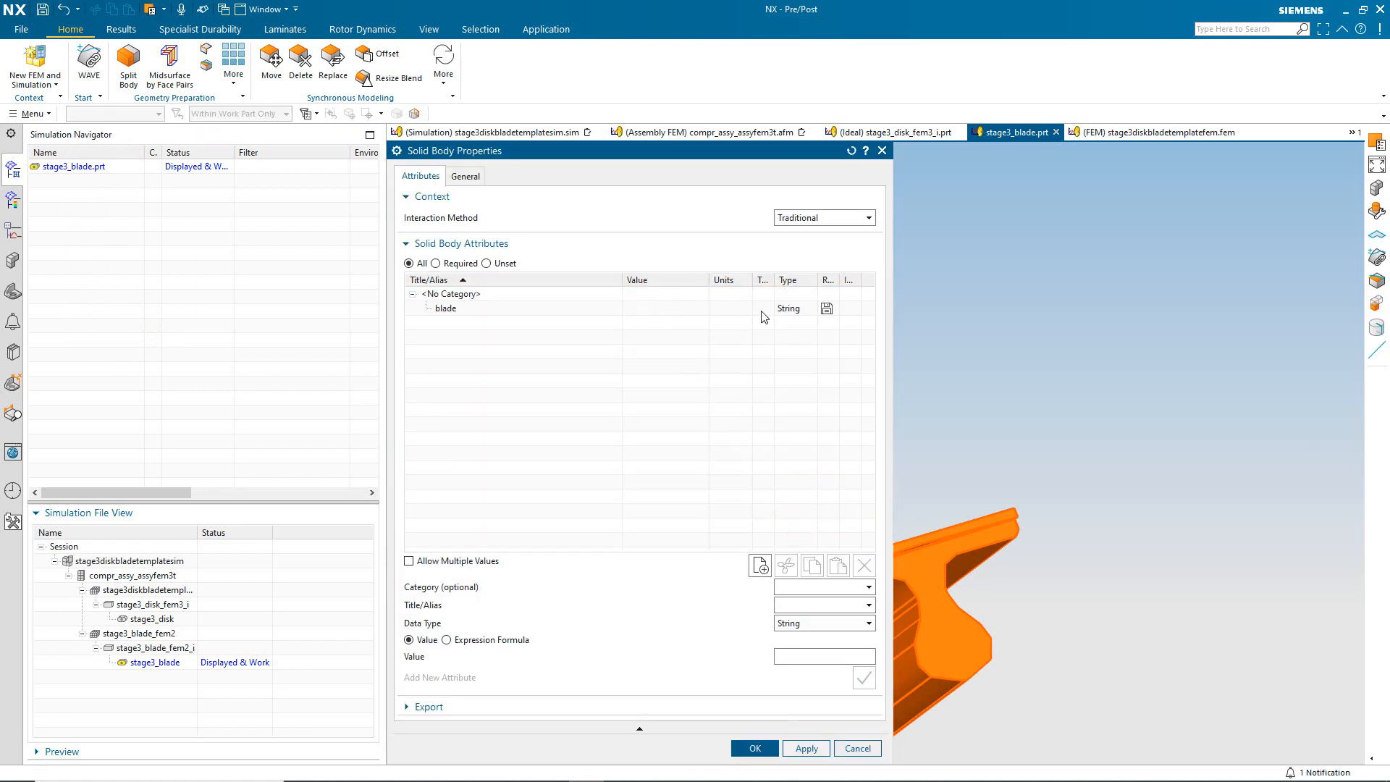
Set the value of the solid body's blade attribute to 3 and accept the property change.
left_click(650, 311)
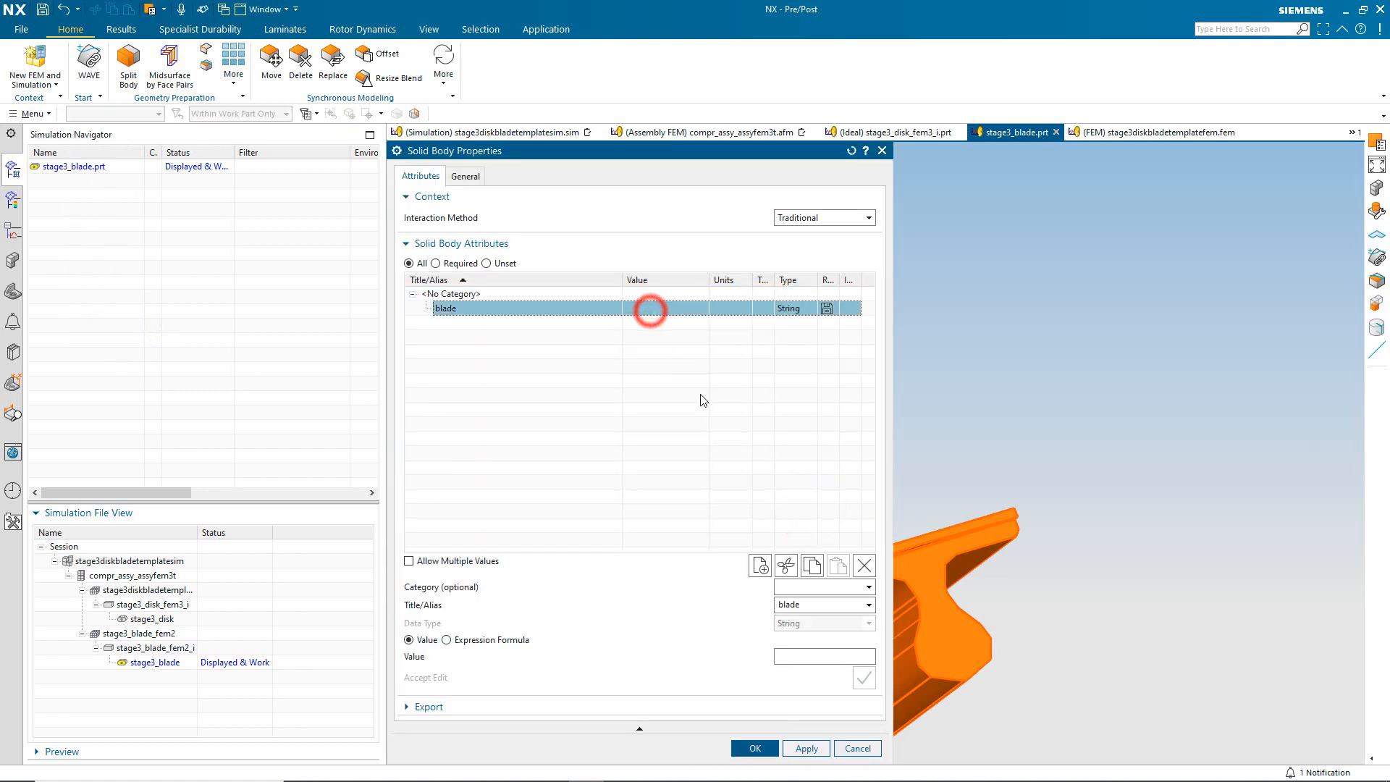
left_click(803, 655)
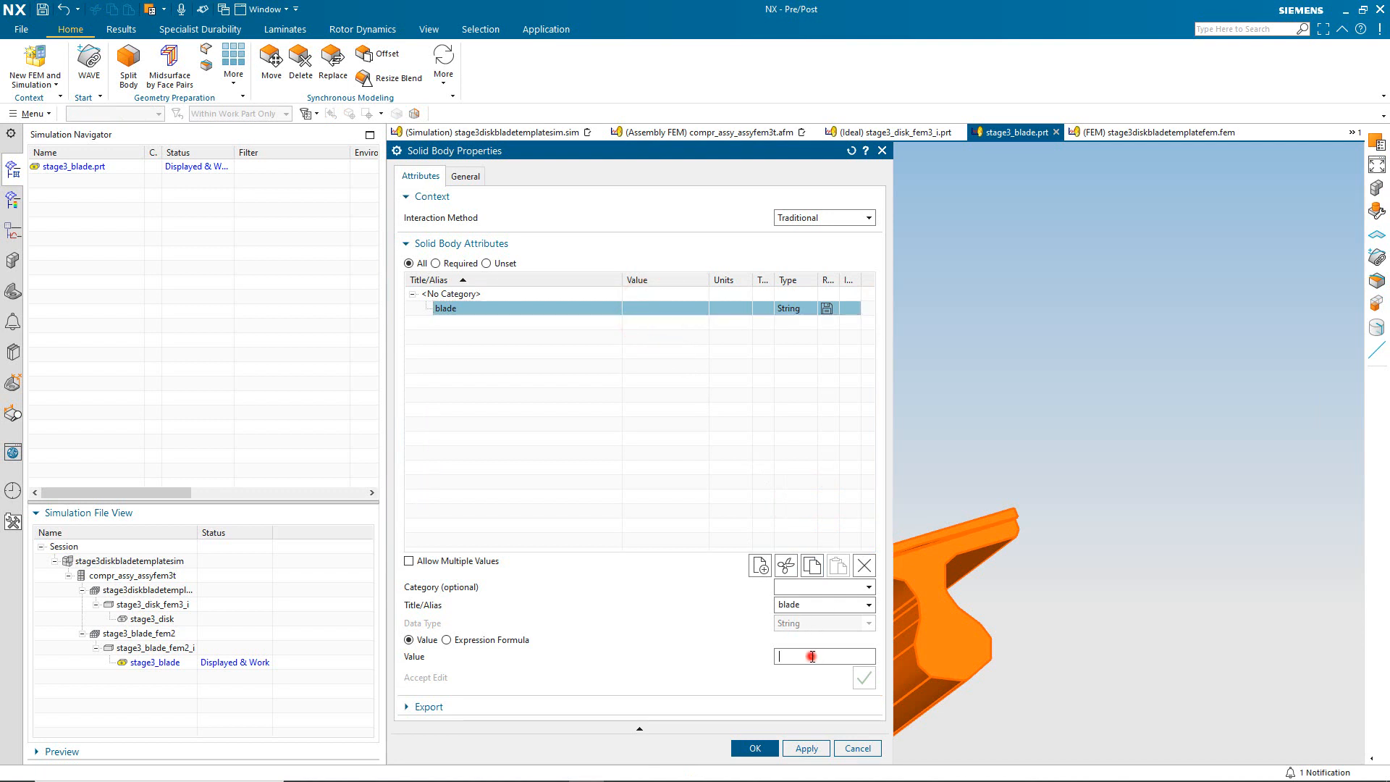
type("1")
key("Tab")
left_click(858, 676)
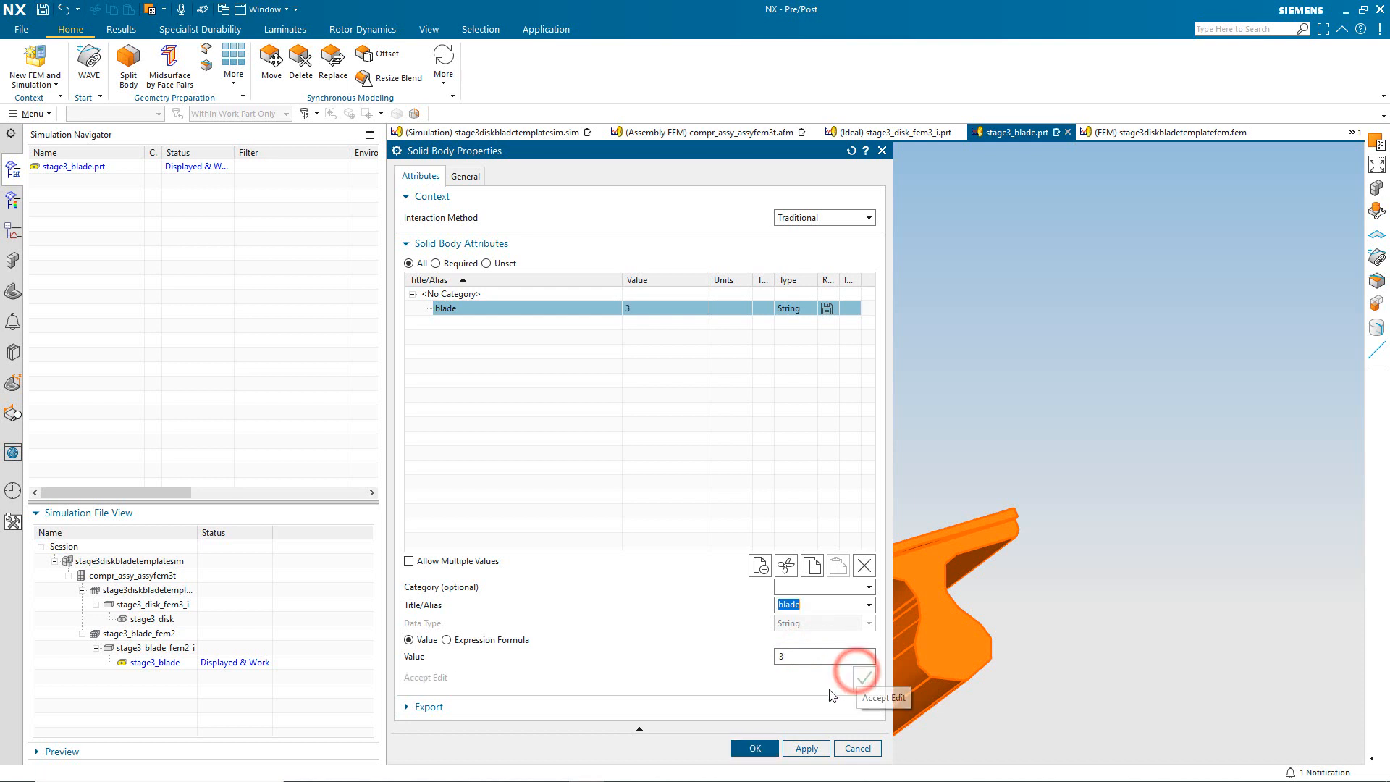
left_click(765, 749)
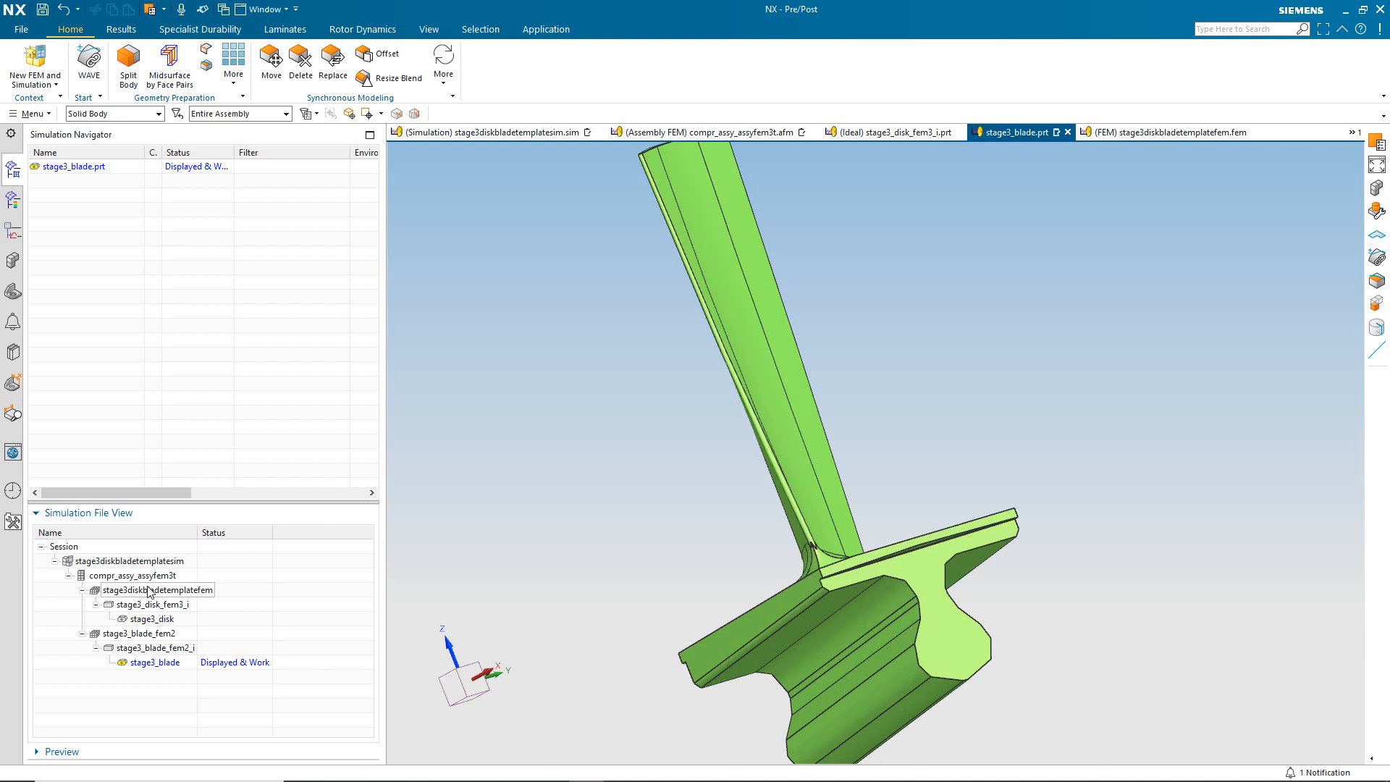
Load stage3_blade_fem2 so it updates from the part, and return to the stage3diskbladetemplatesim simulation.
double_click(148, 635)
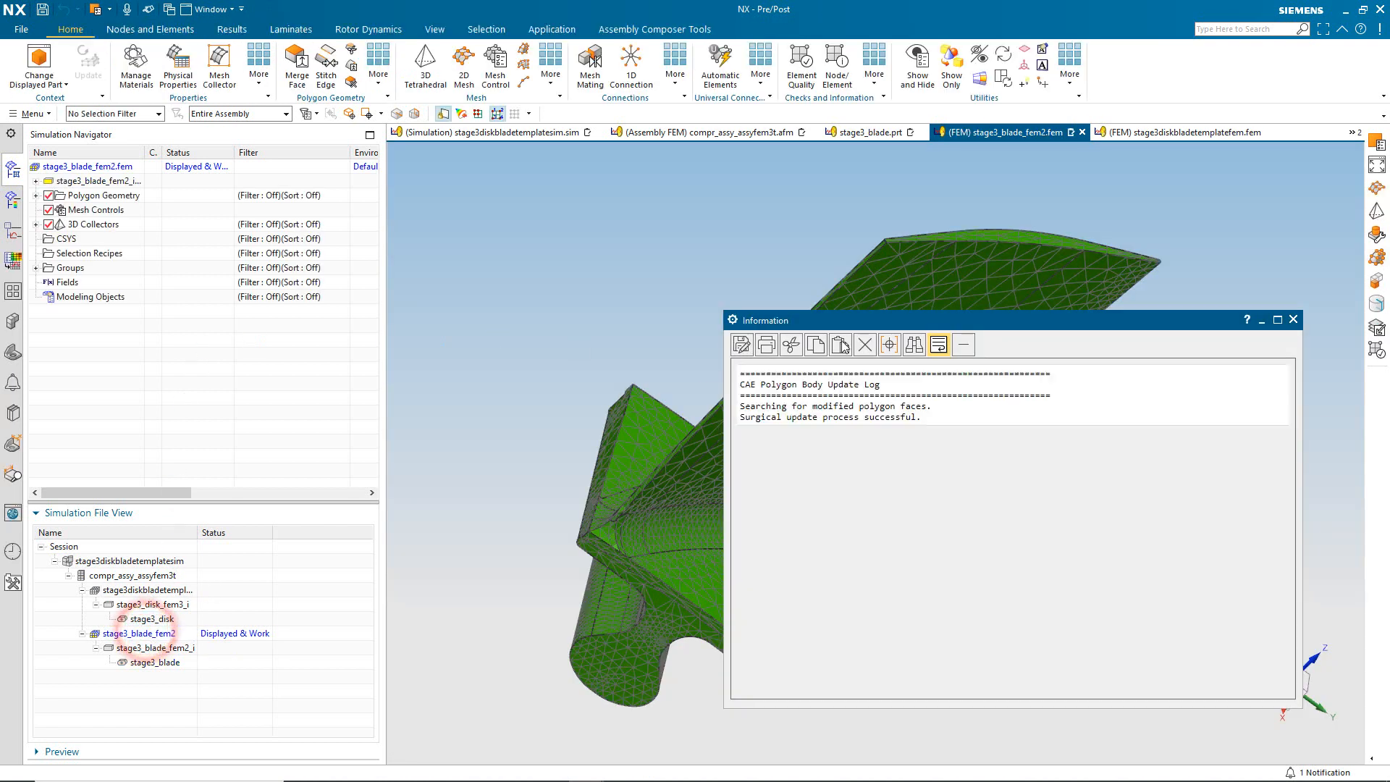
left_click(1293, 320)
left_click(156, 577)
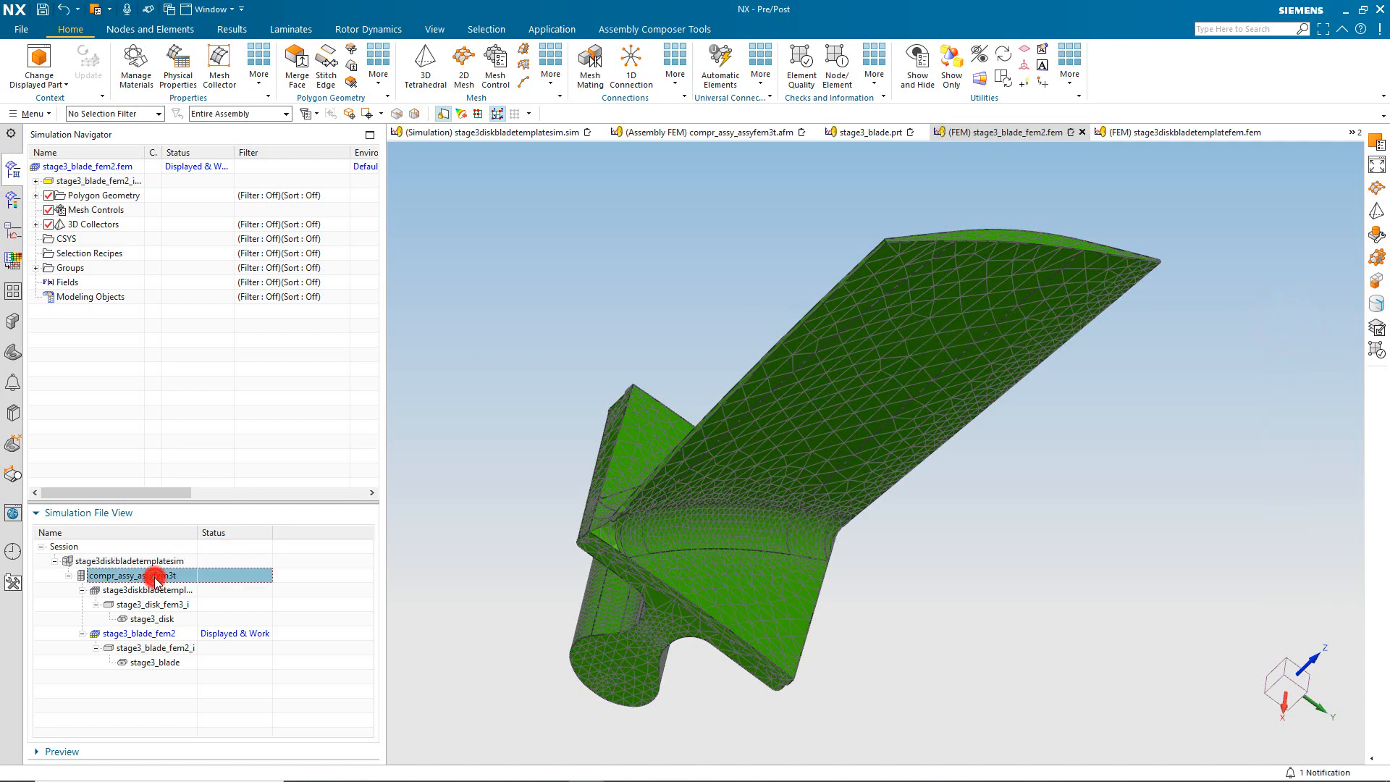
double_click(155, 577)
double_click(139, 562)
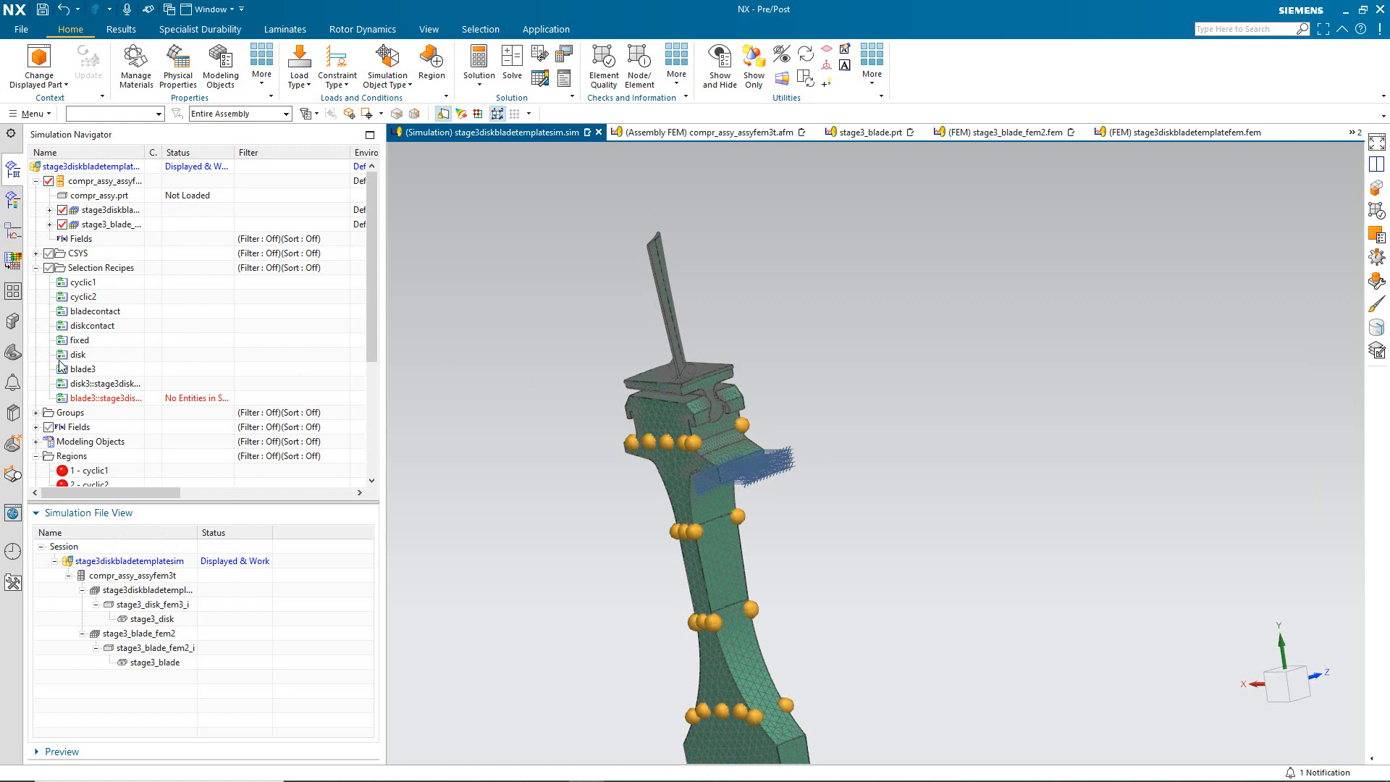
Check in the blade3 recipe's edit preview which polygon body it selects.
right_click(92, 374)
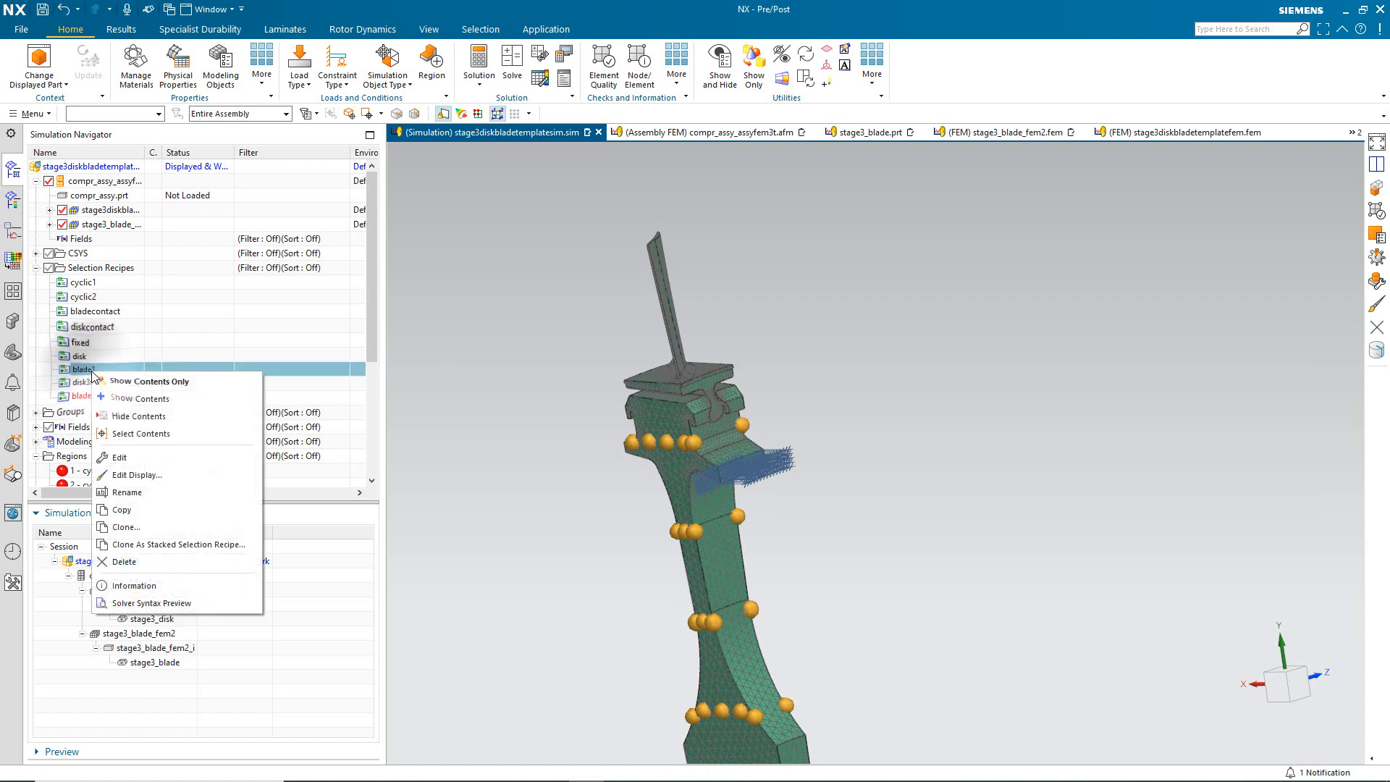
left_click(136, 455)
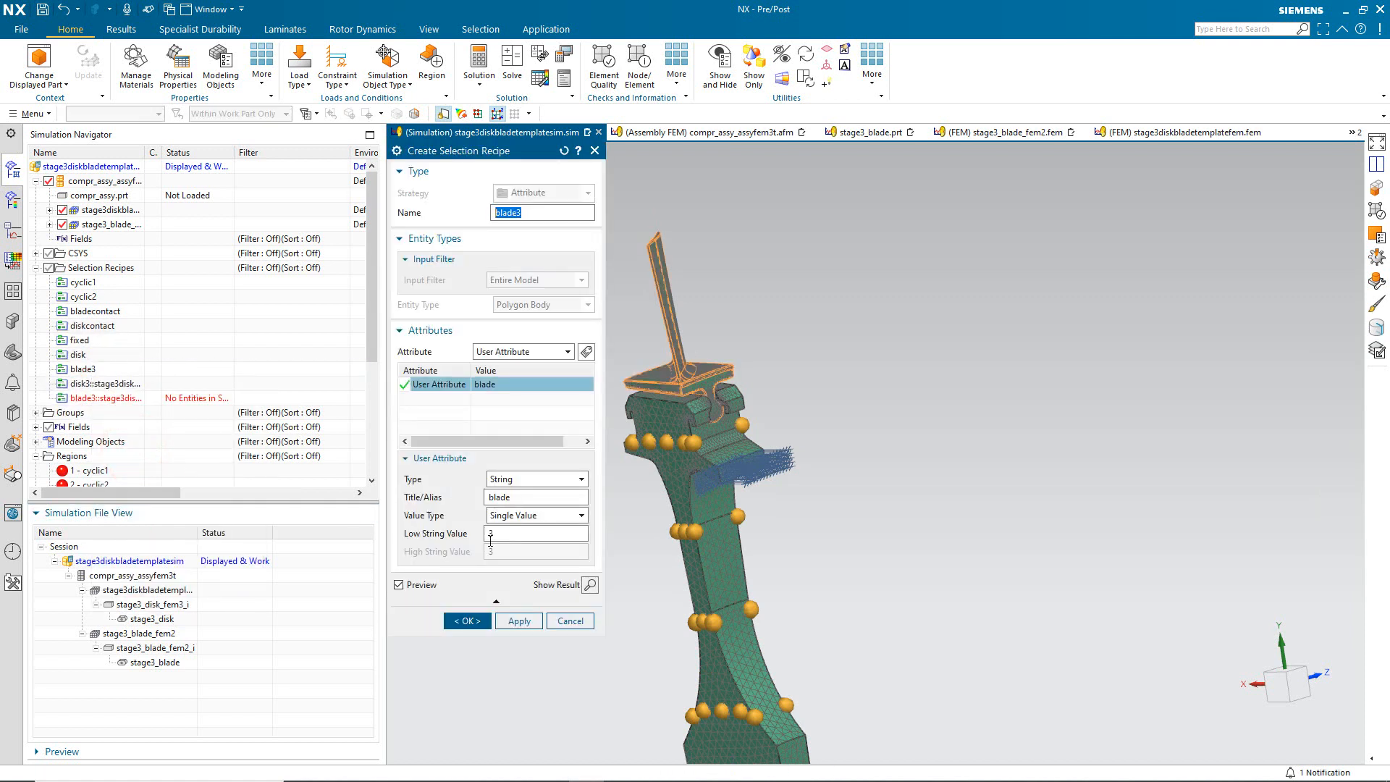
left_click(412, 585)
left_click(411, 586)
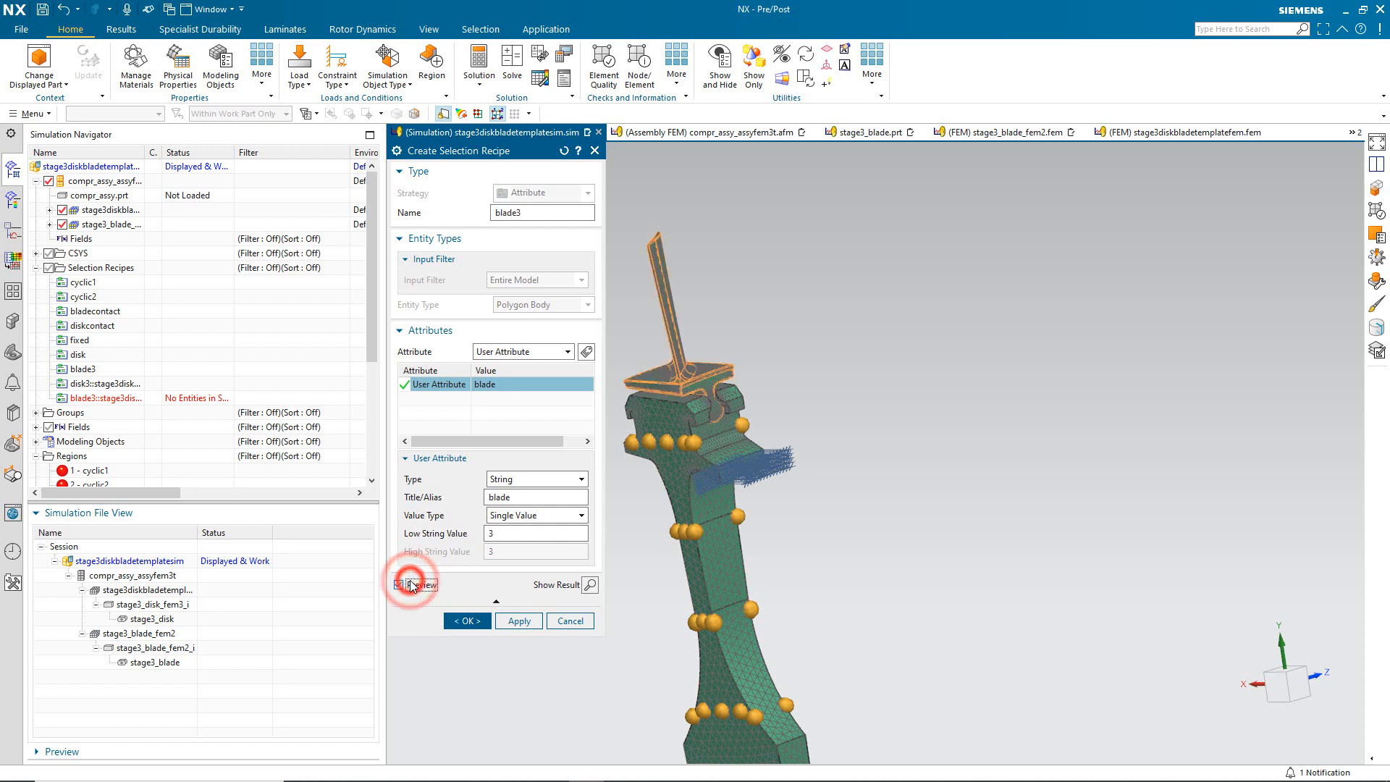
left_click(452, 620)
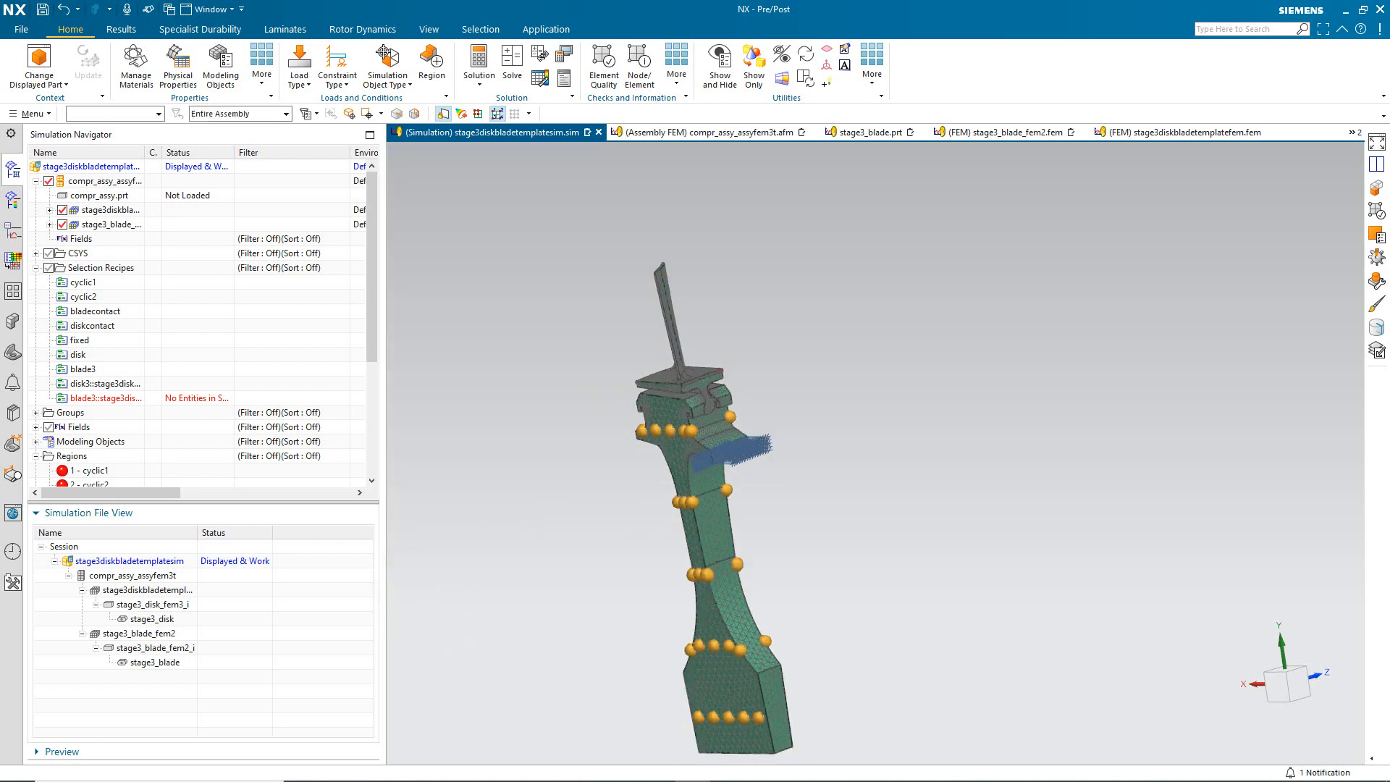
Replace the Temperature(1) load's selected objects with the disk and blade3 selection recipes.
scroll(150, 364, "down", 4)
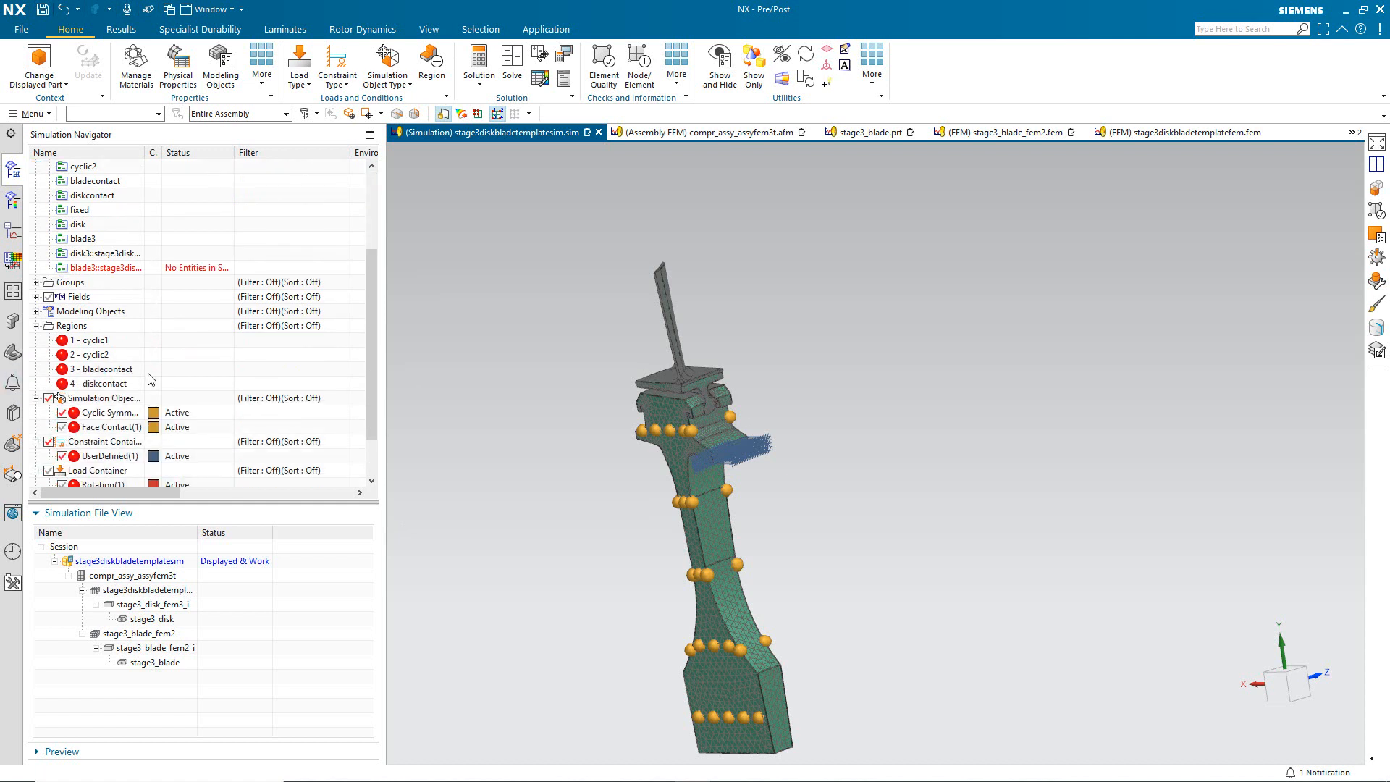
double_click(105, 456)
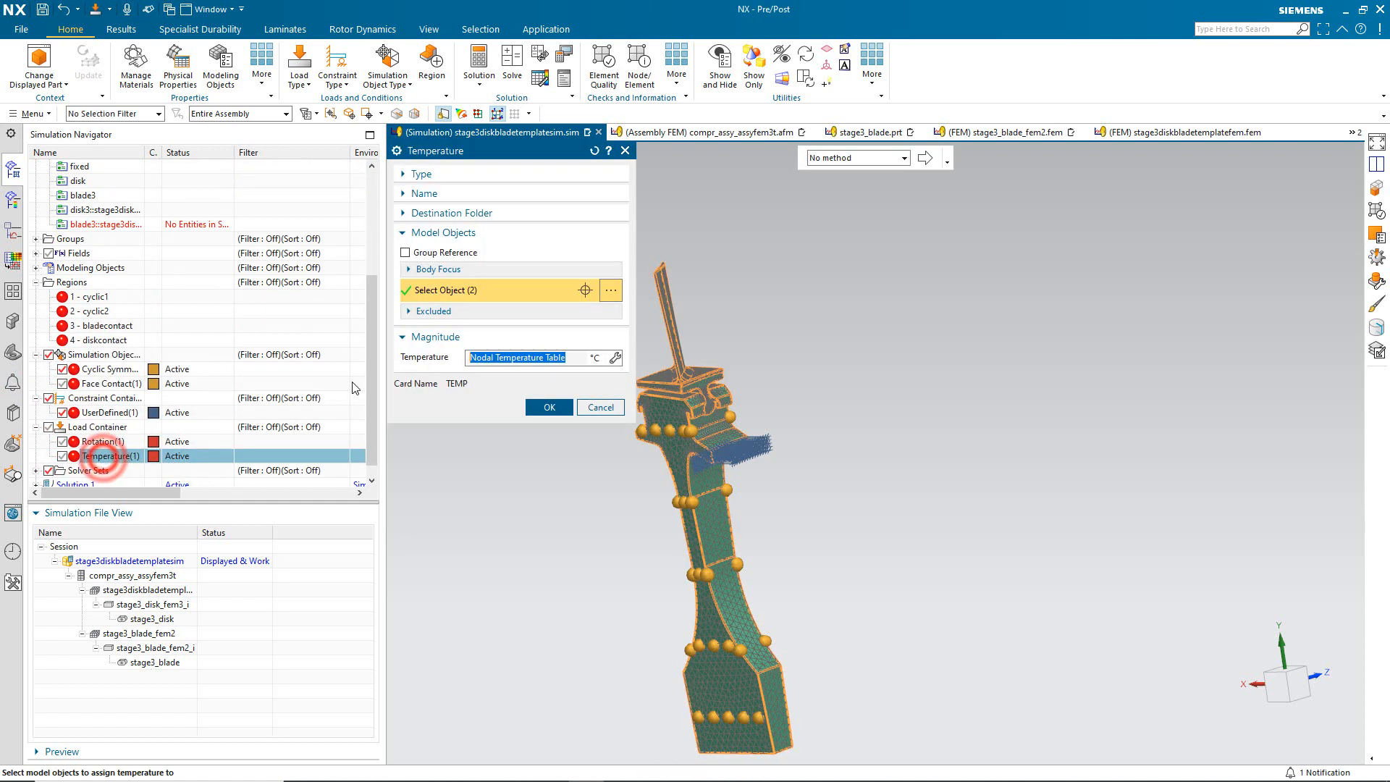
left_click(330, 115)
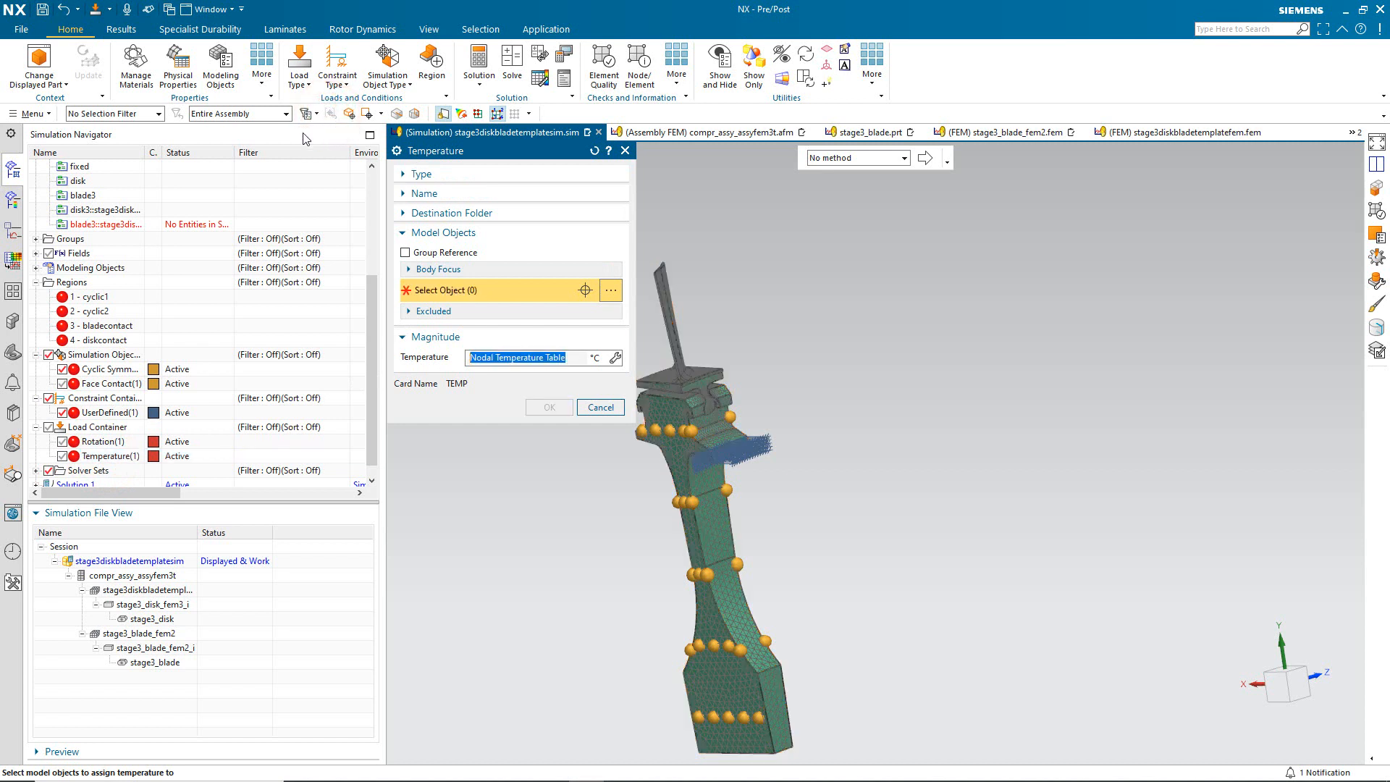
left_click(130, 114)
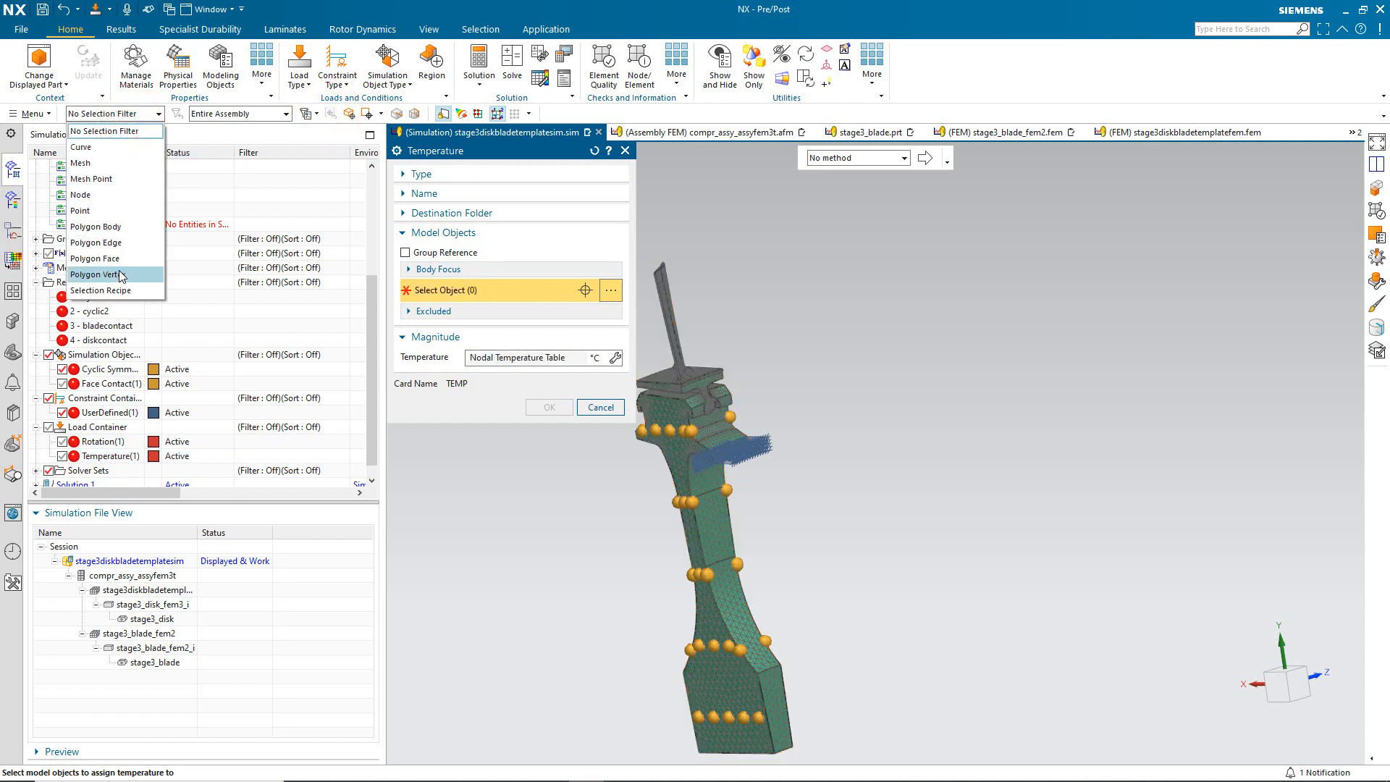
left_click(120, 290)
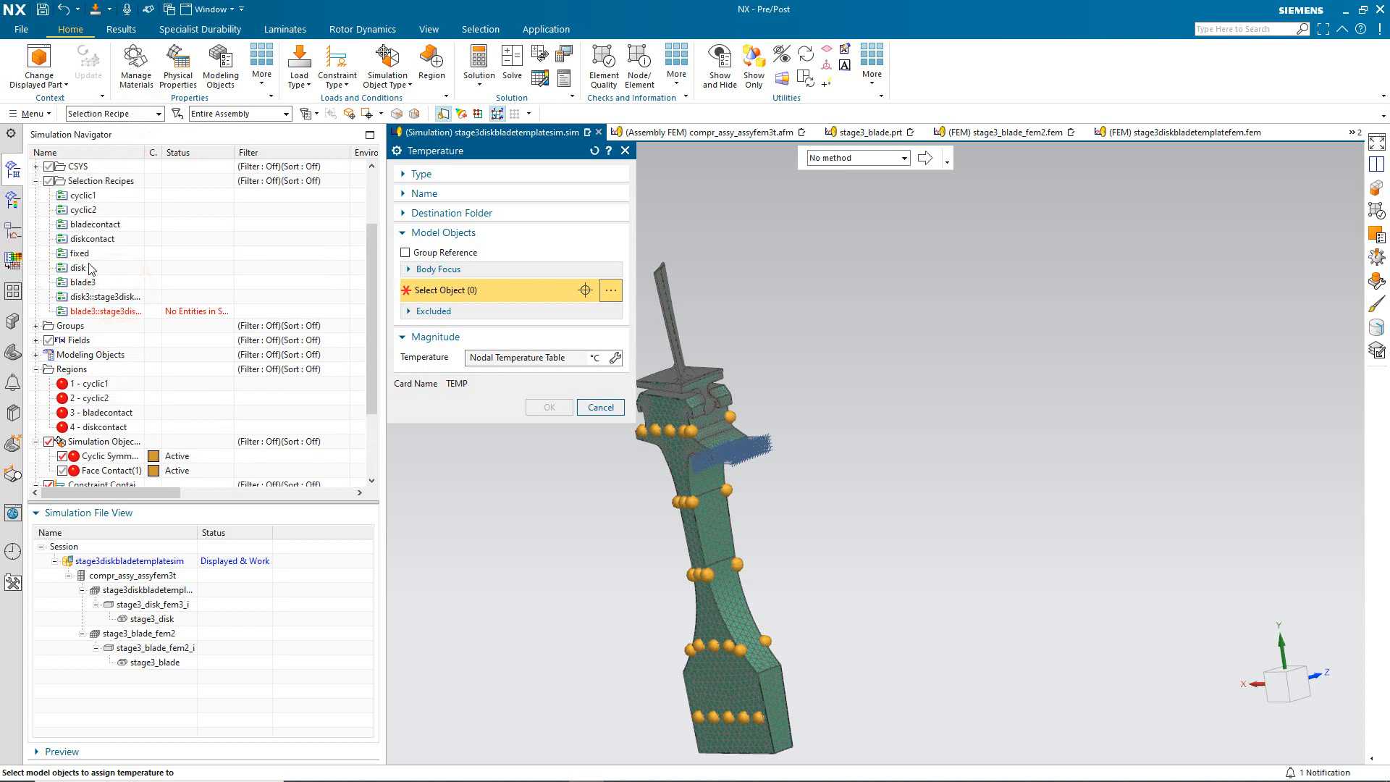
left_click(78, 268)
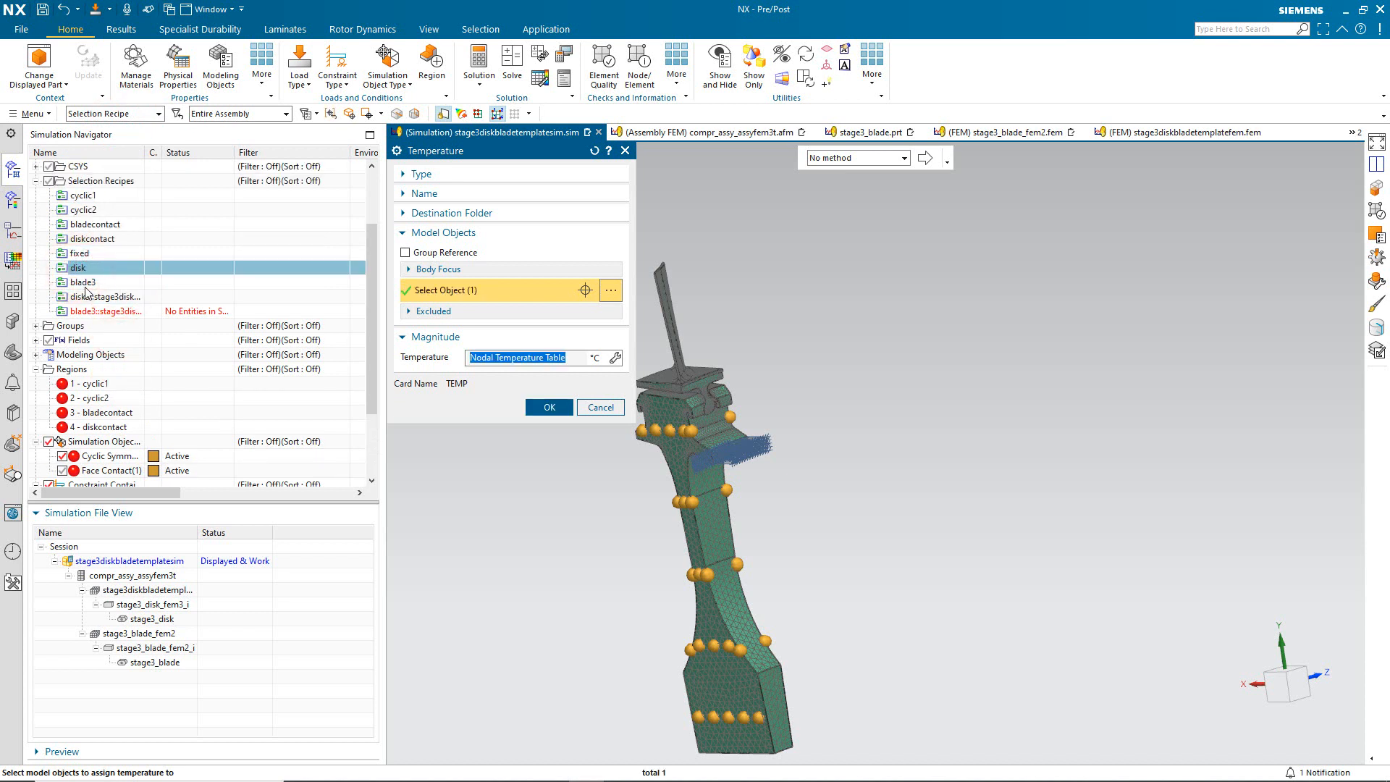
left_click(83, 283)
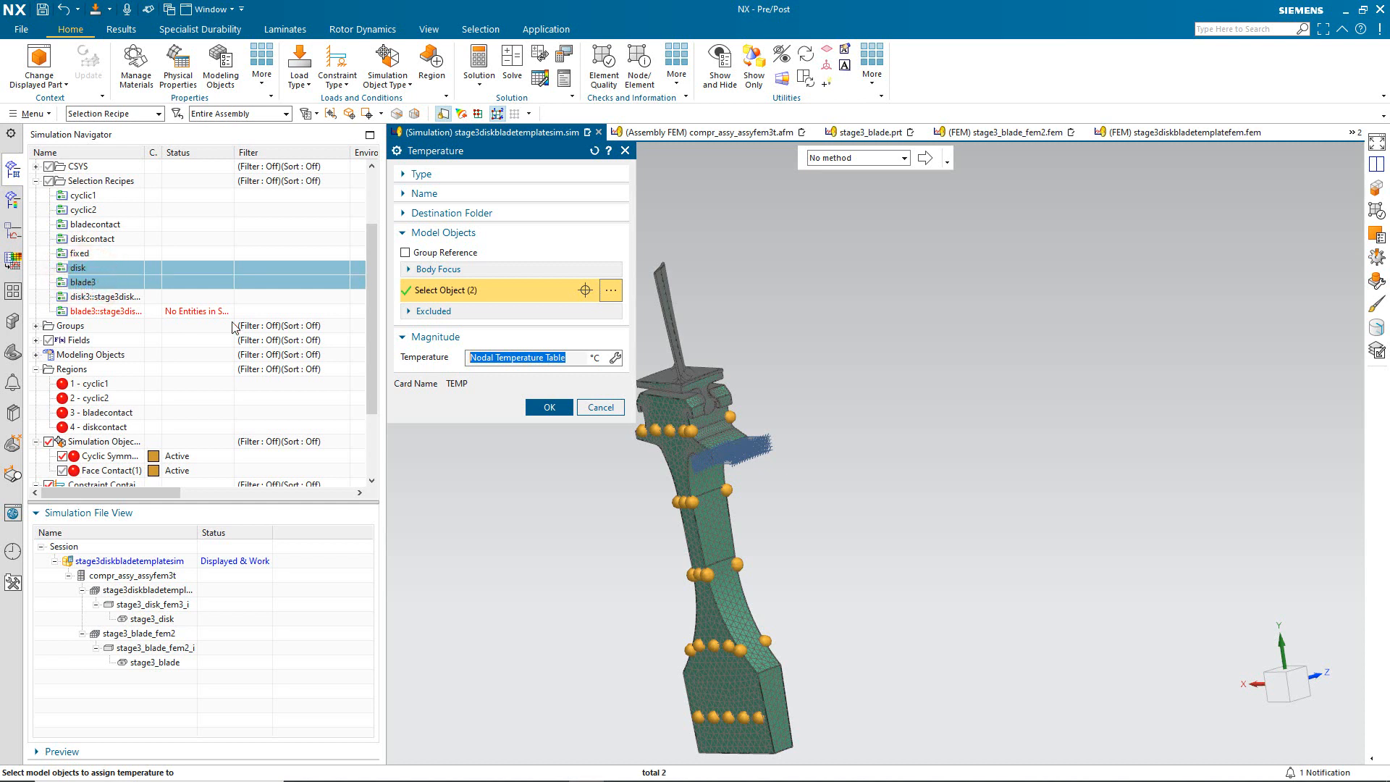
left_click(549, 407)
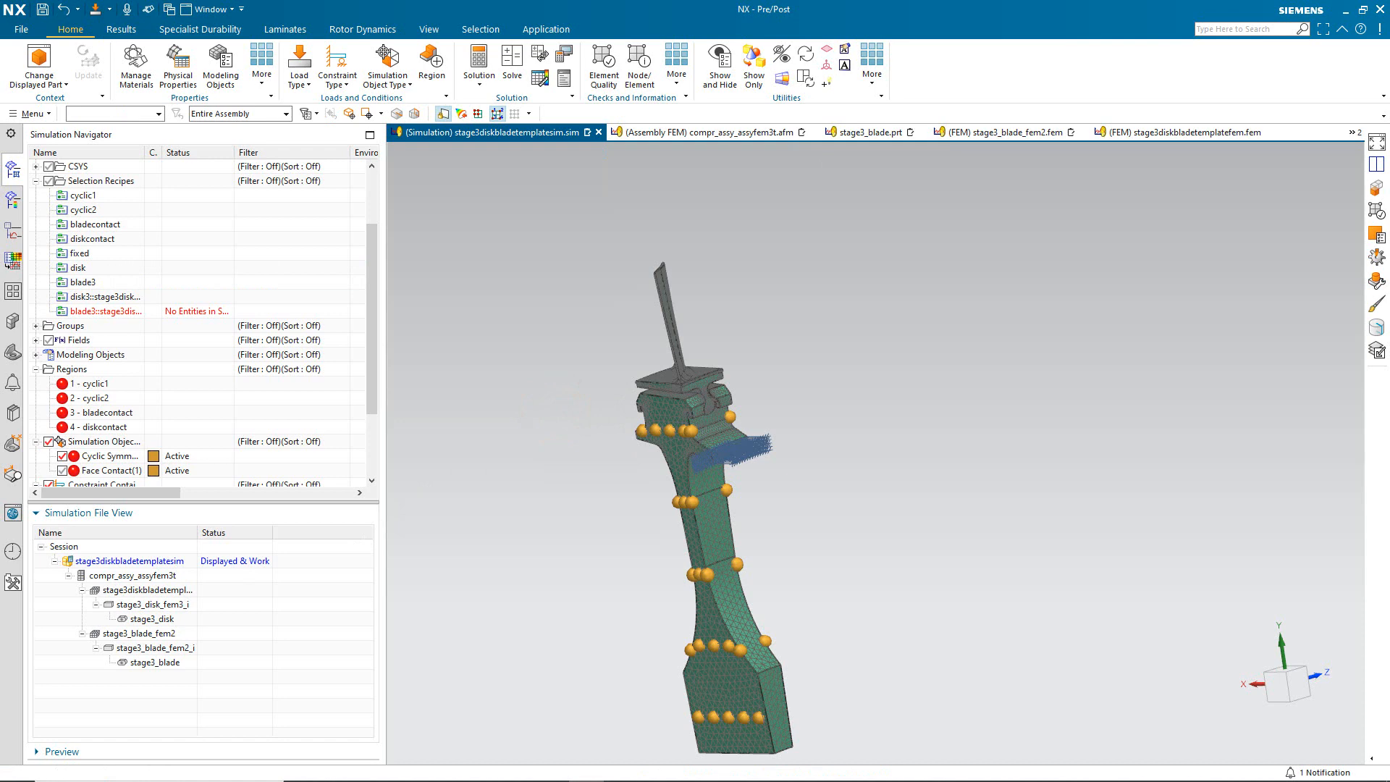
Display the stage3diskbladetemplatefem FEM and save all modified parts.
double_click(154, 590)
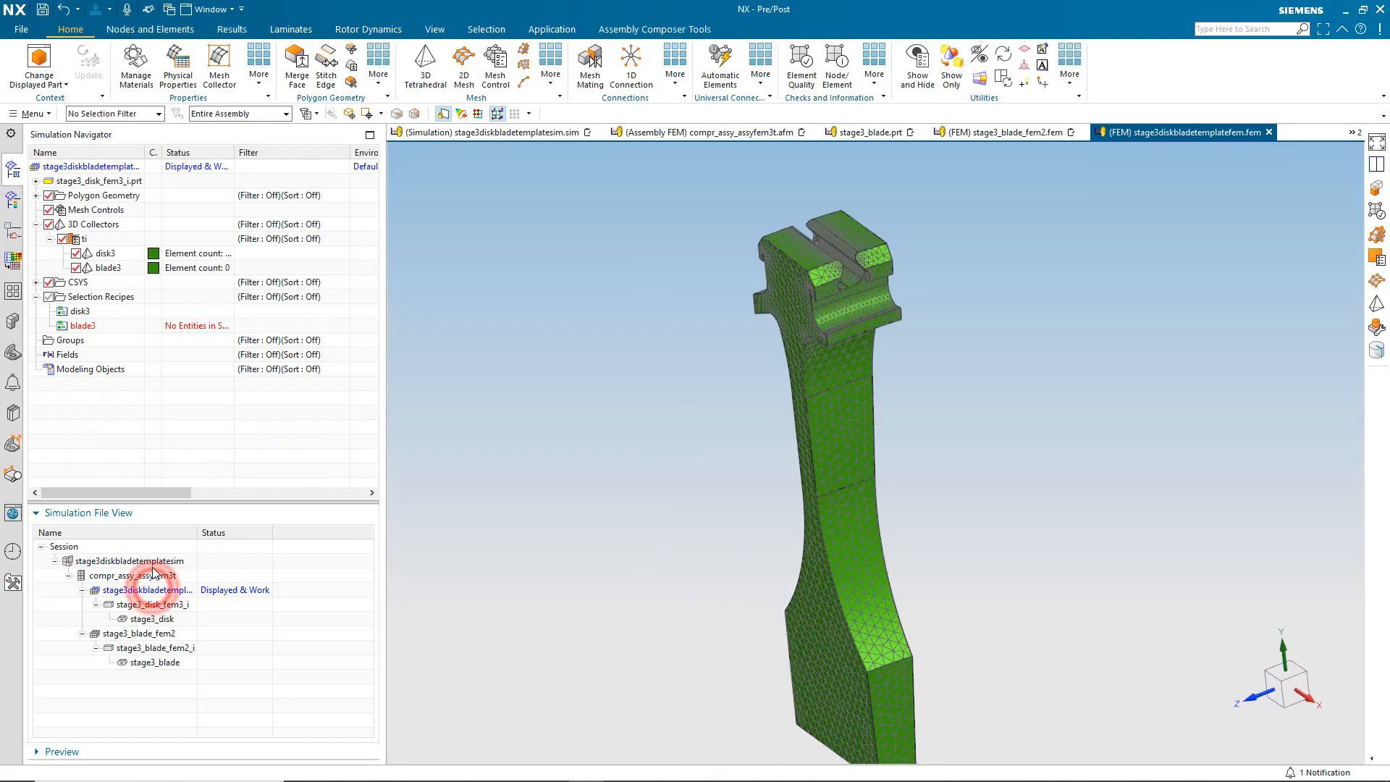
right_click(90, 169)
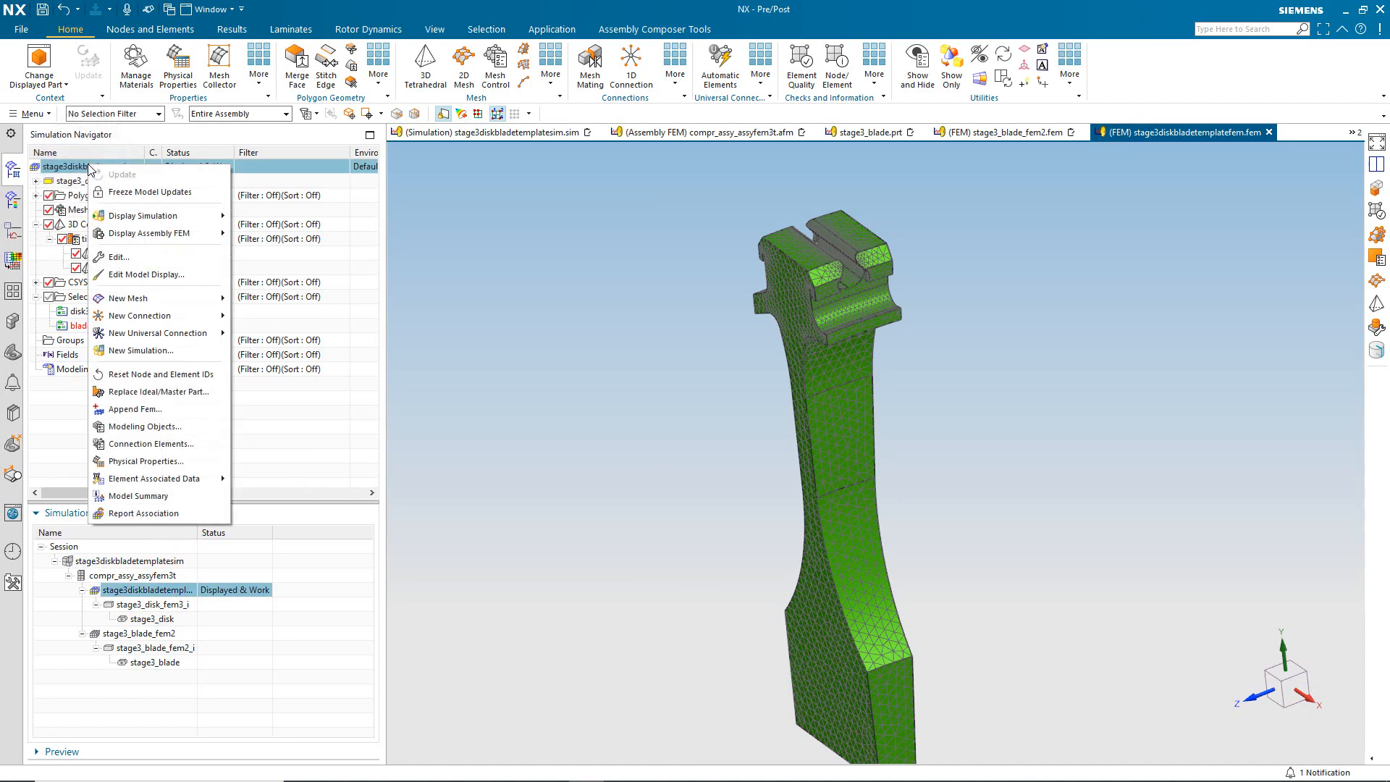
left_click(432, 265)
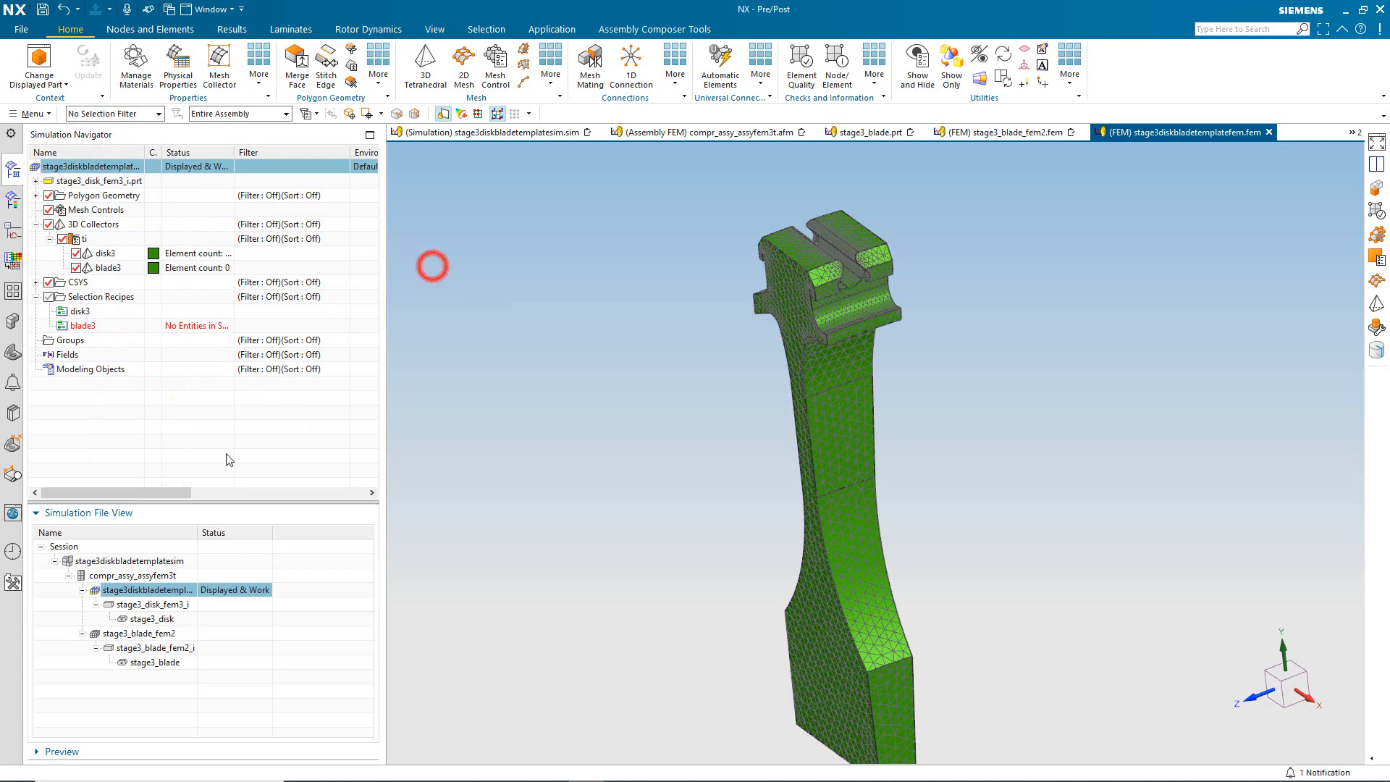
left_click(21, 29)
left_click(58, 126)
left_click(192, 158)
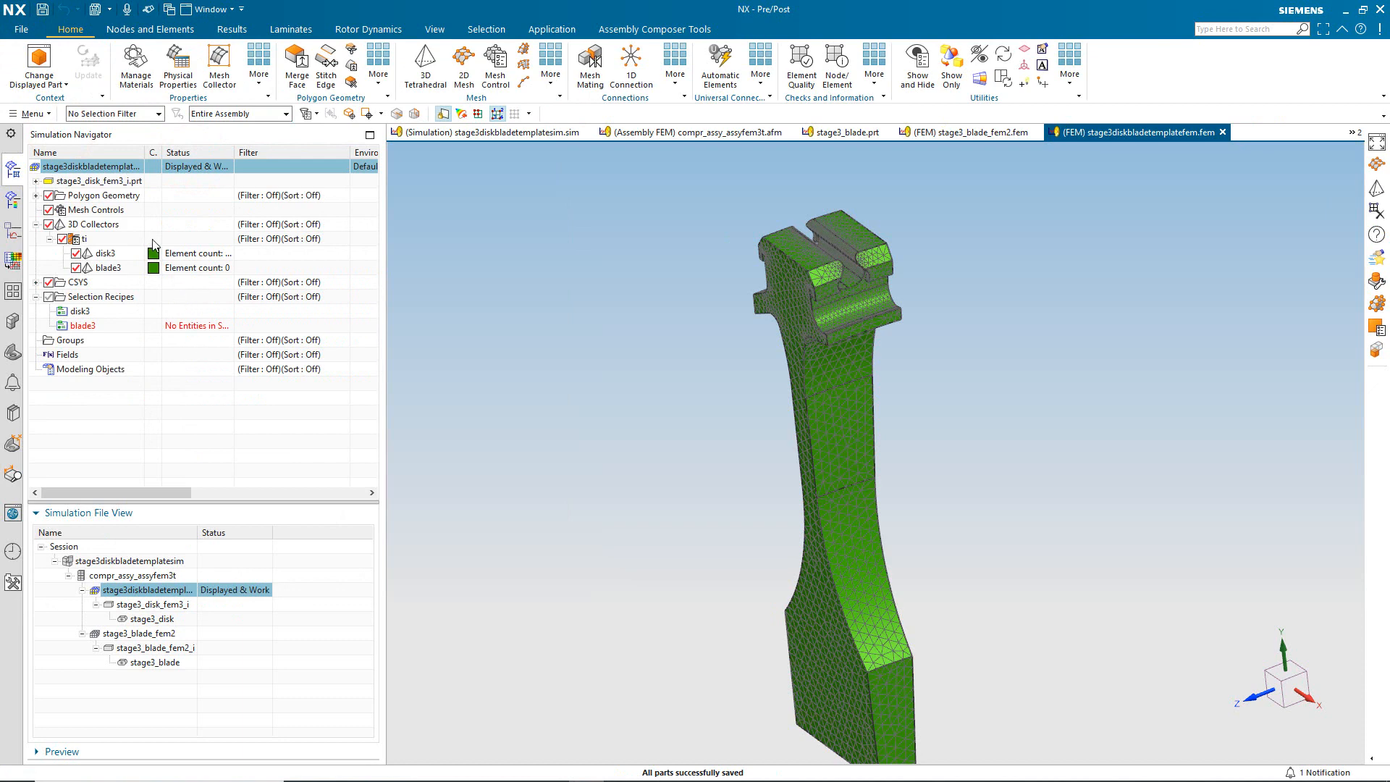
Edit the stage3diskbladetemplatefem FEM to enable editing of its bodies and set Bodies to Use to None.
right_click(68, 167)
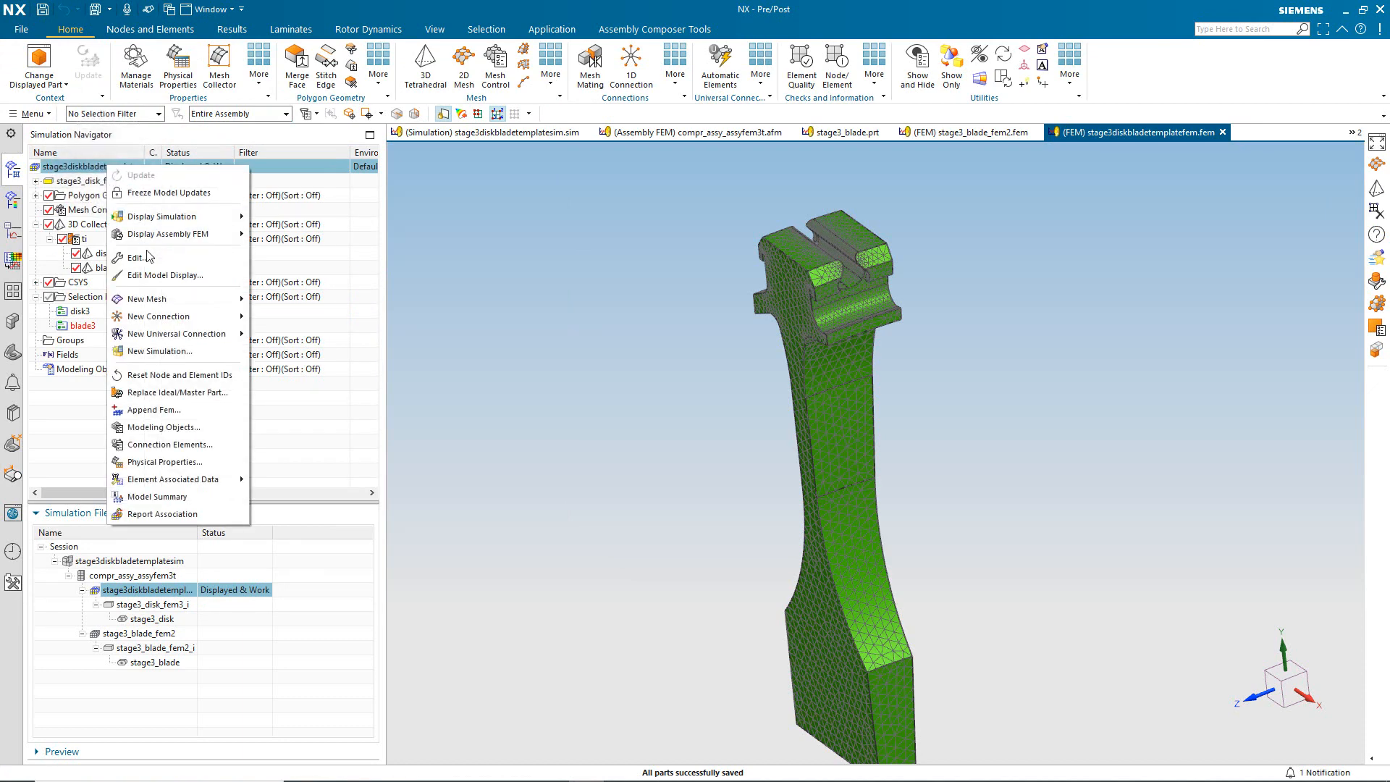
left_click(150, 267)
left_click(409, 296)
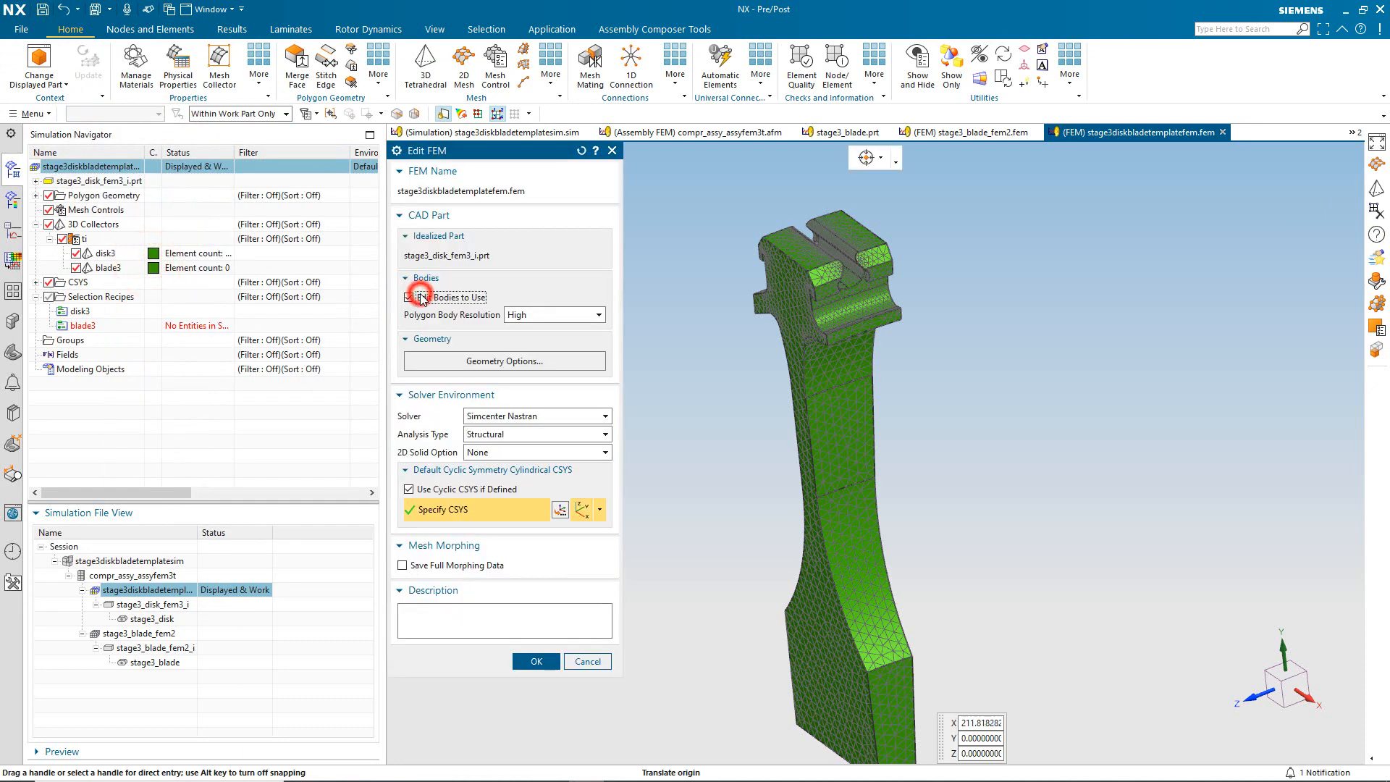
left_click(515, 316)
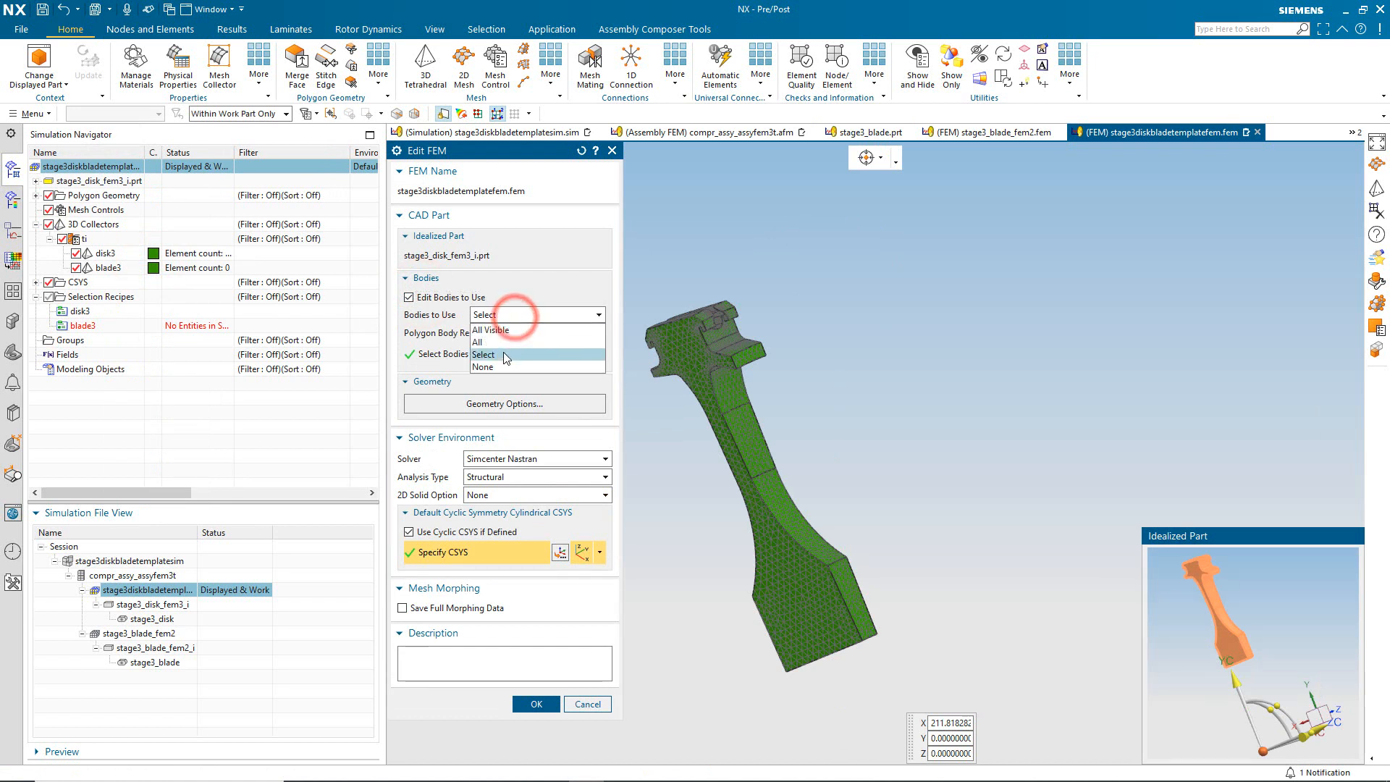
left_click(506, 354)
left_click(505, 314)
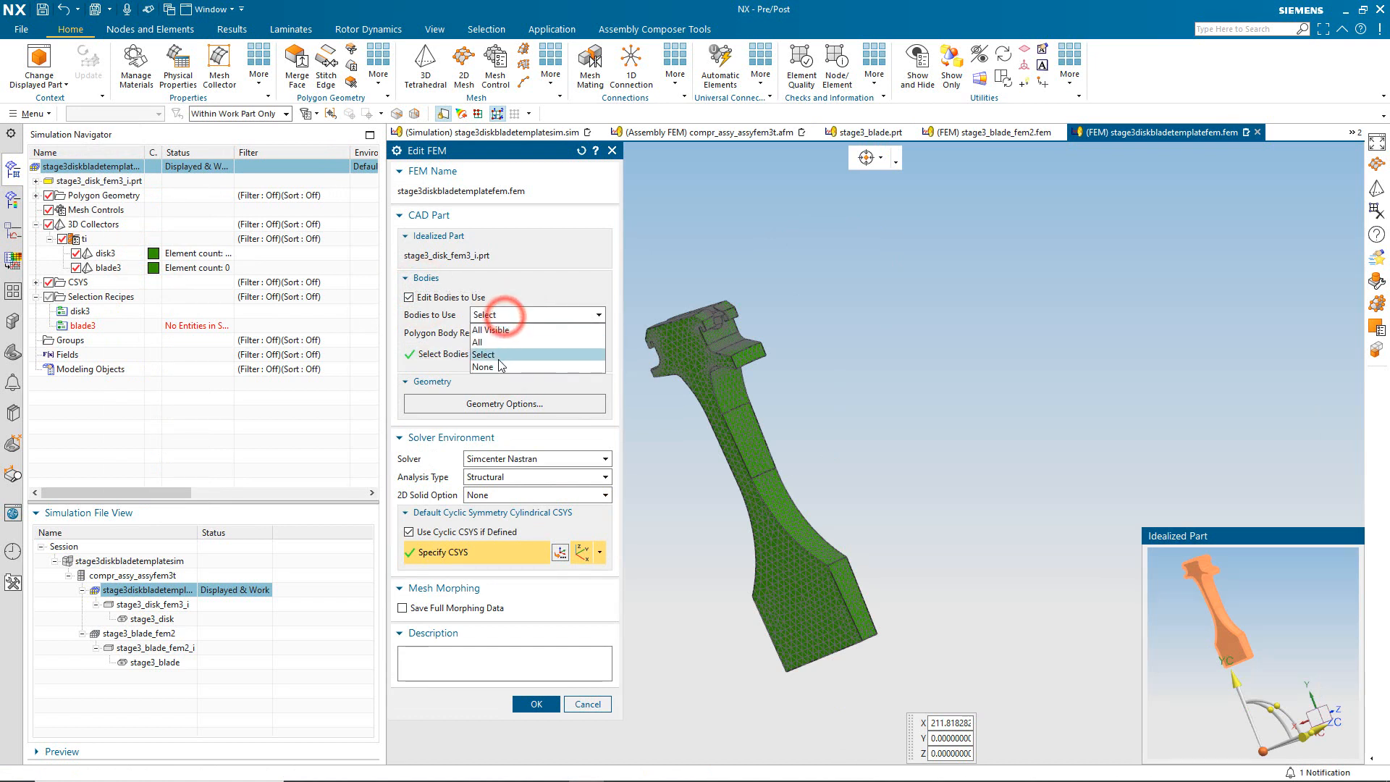
left_click(501, 366)
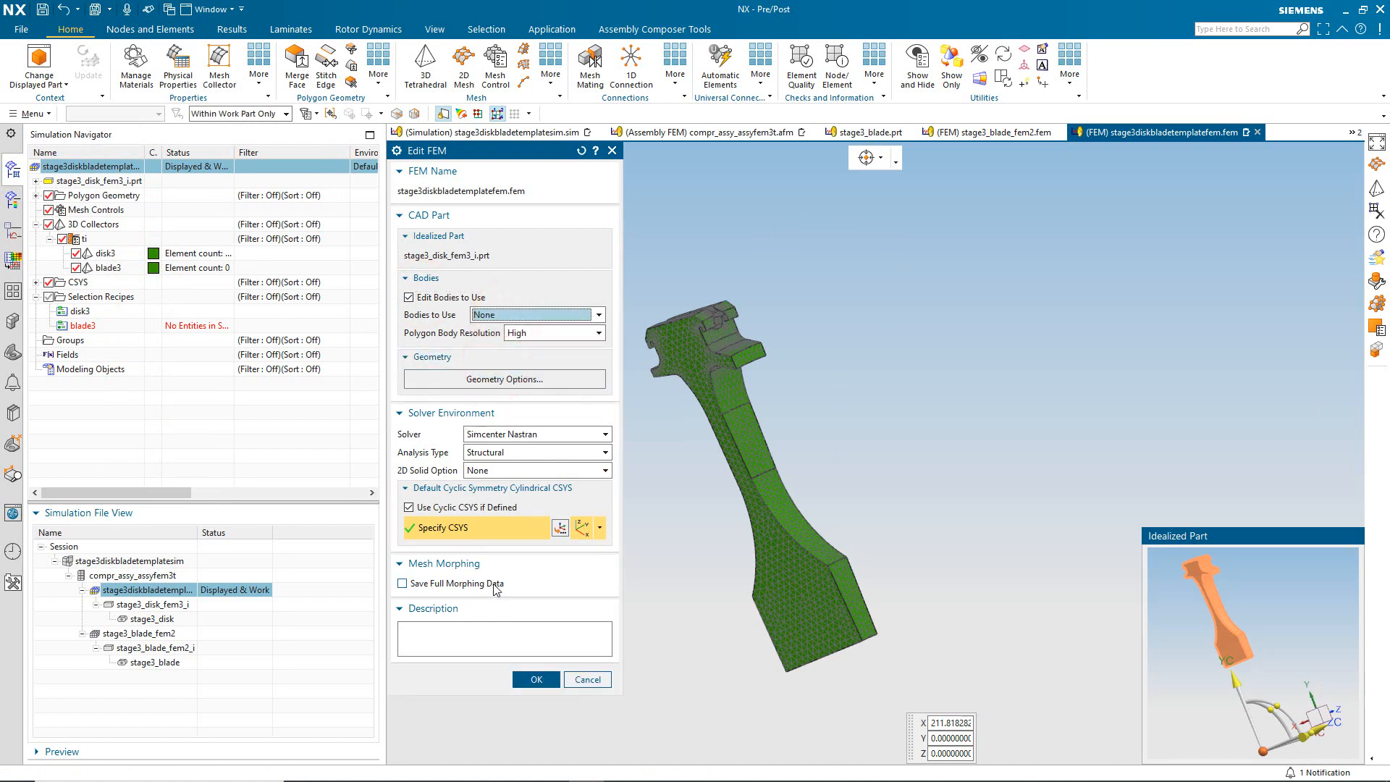
left_click(537, 679)
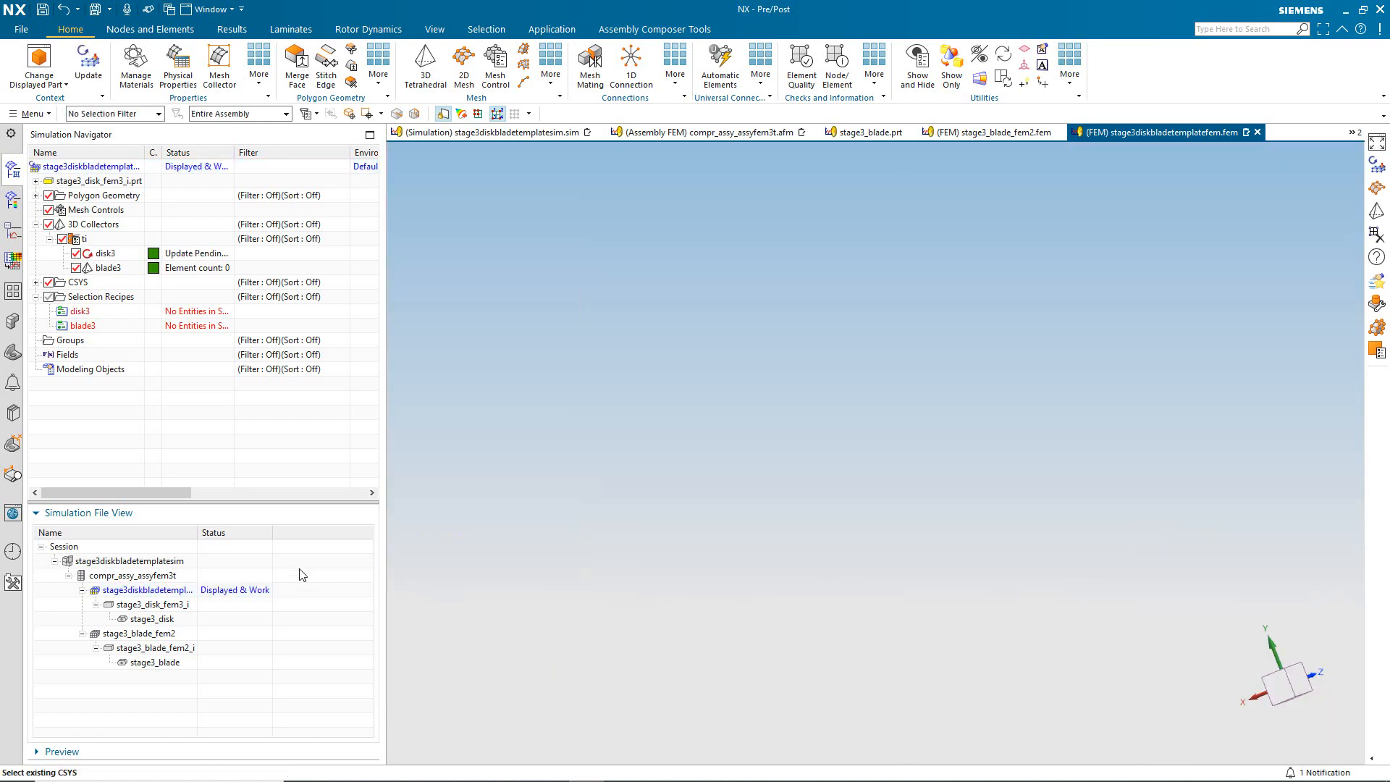
Save only the FEM work part, and close all parts without saving the other changes.
left_click(24, 30)
left_click(56, 130)
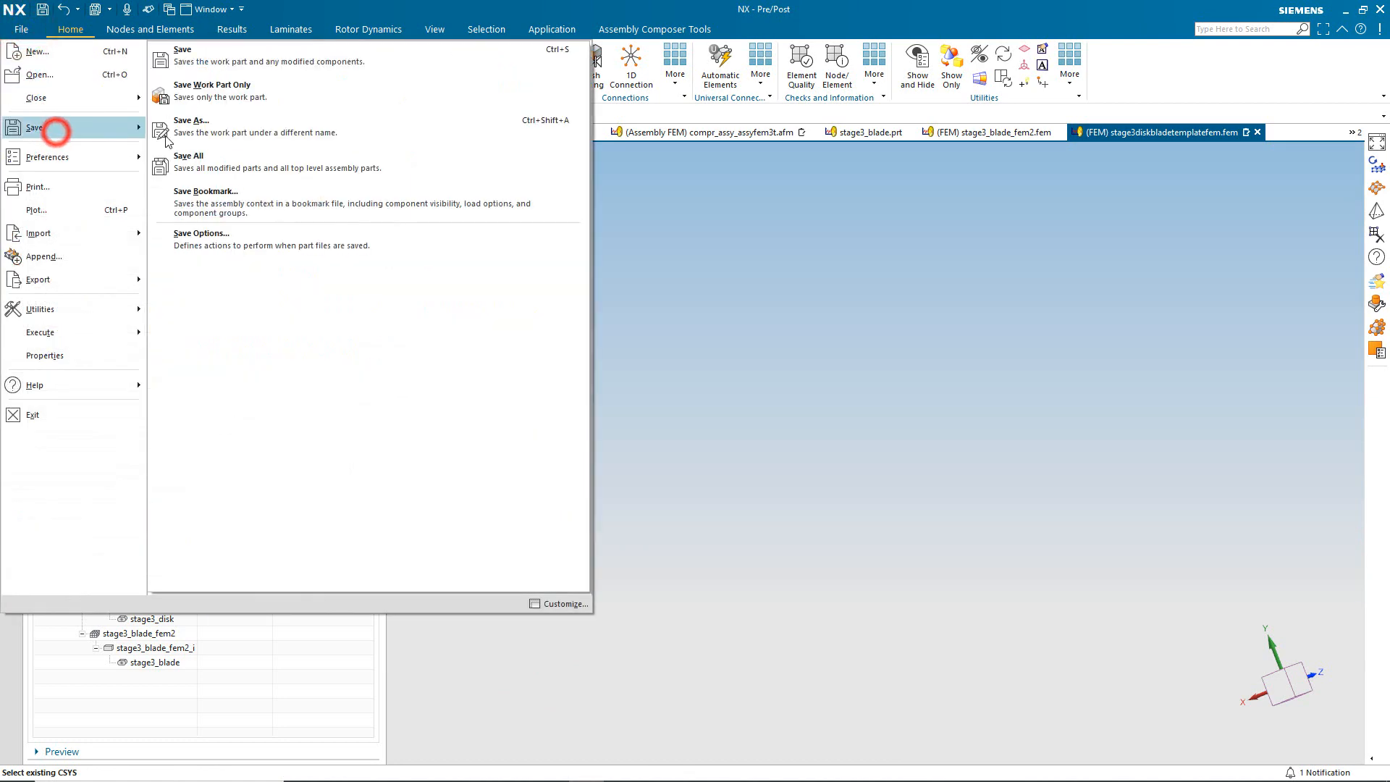
left_click(236, 91)
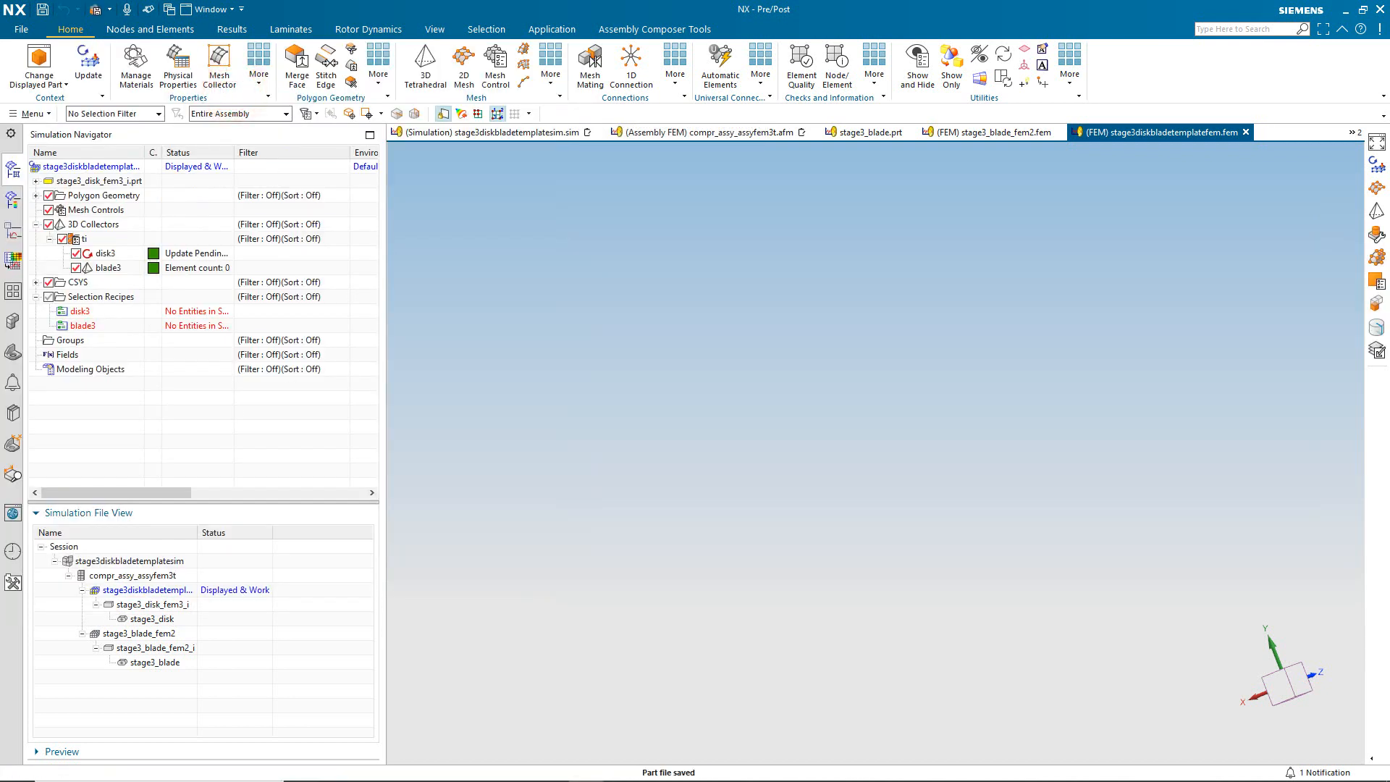
left_click(21, 29)
left_click(59, 95)
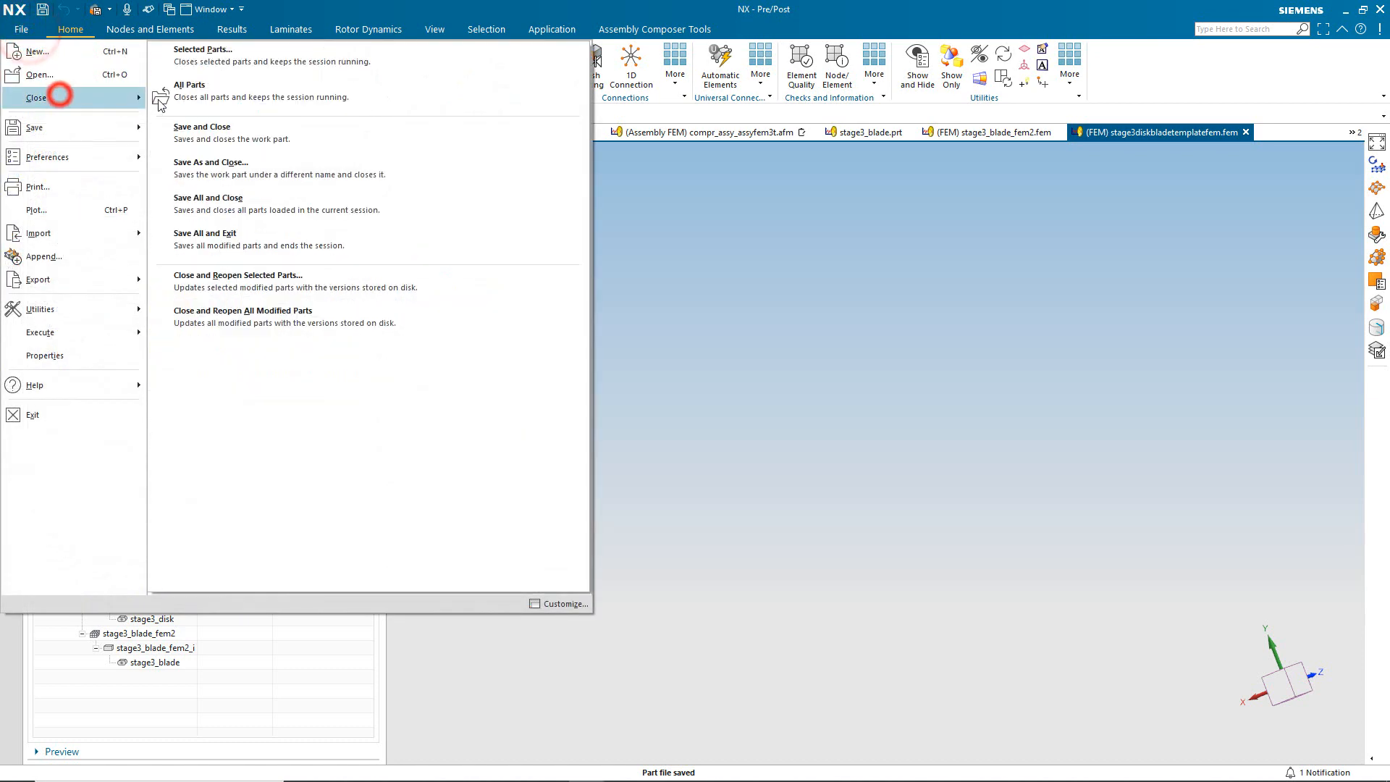
left_click(206, 101)
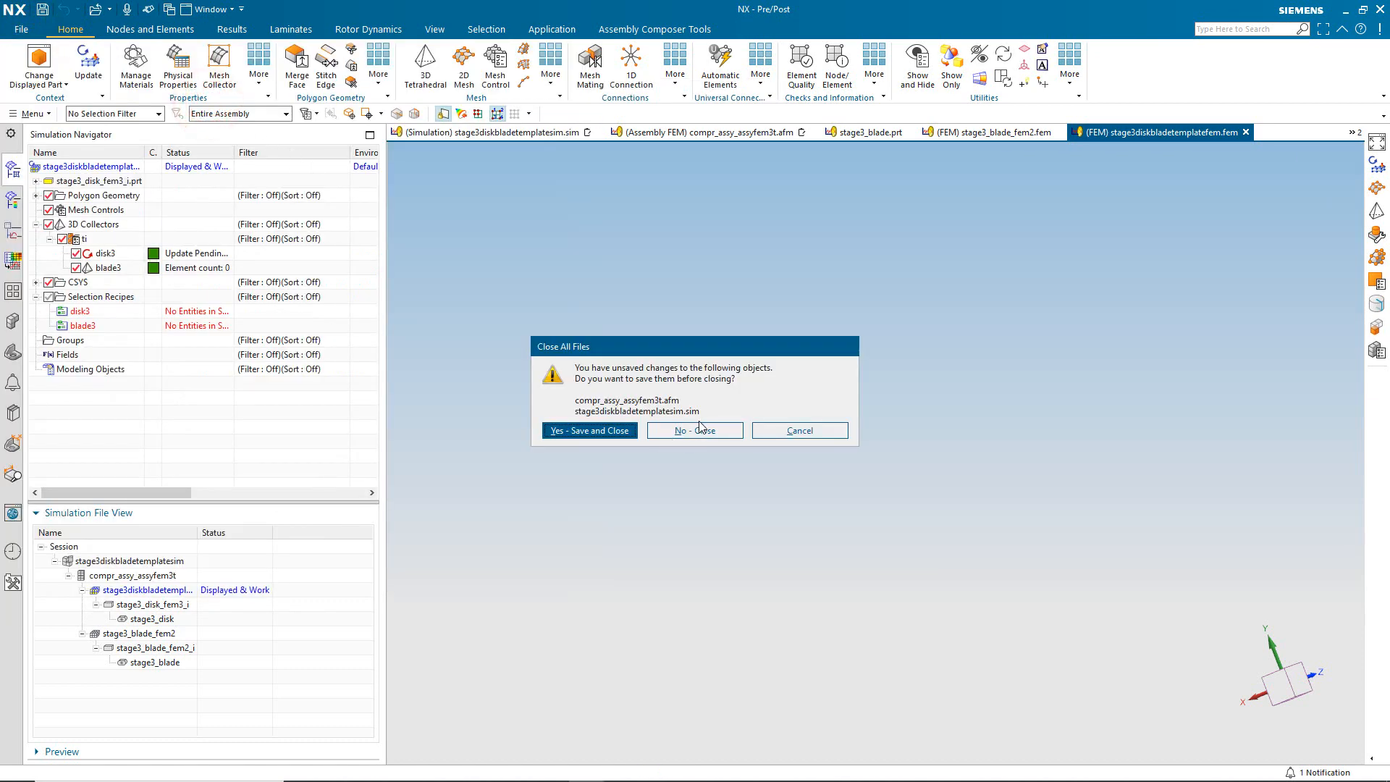
left_click(695, 431)
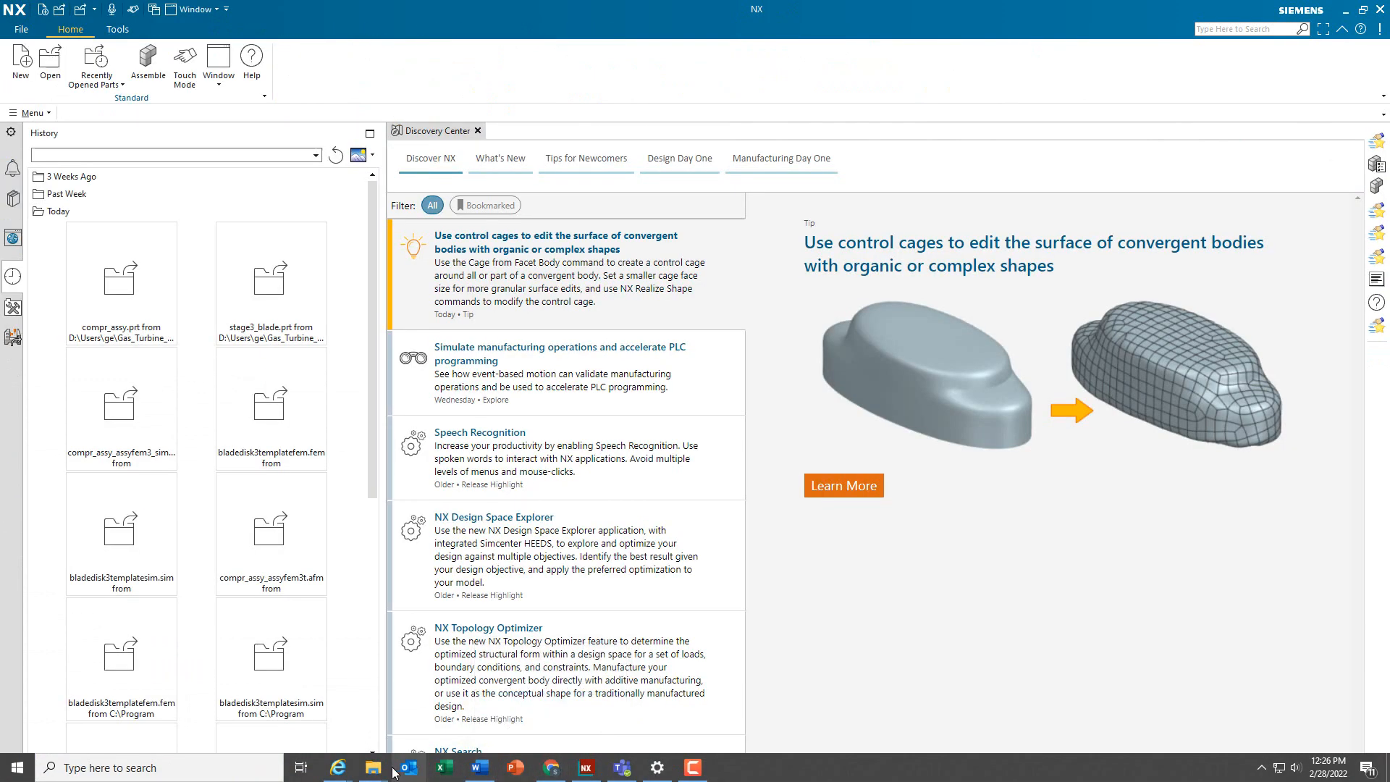
Switch to File Explorer, bring up the templates and Gas_Turbine_Engine folders, and sort Gas_Turbine_Engine by date modified, newest first.
mouse_move(378, 772)
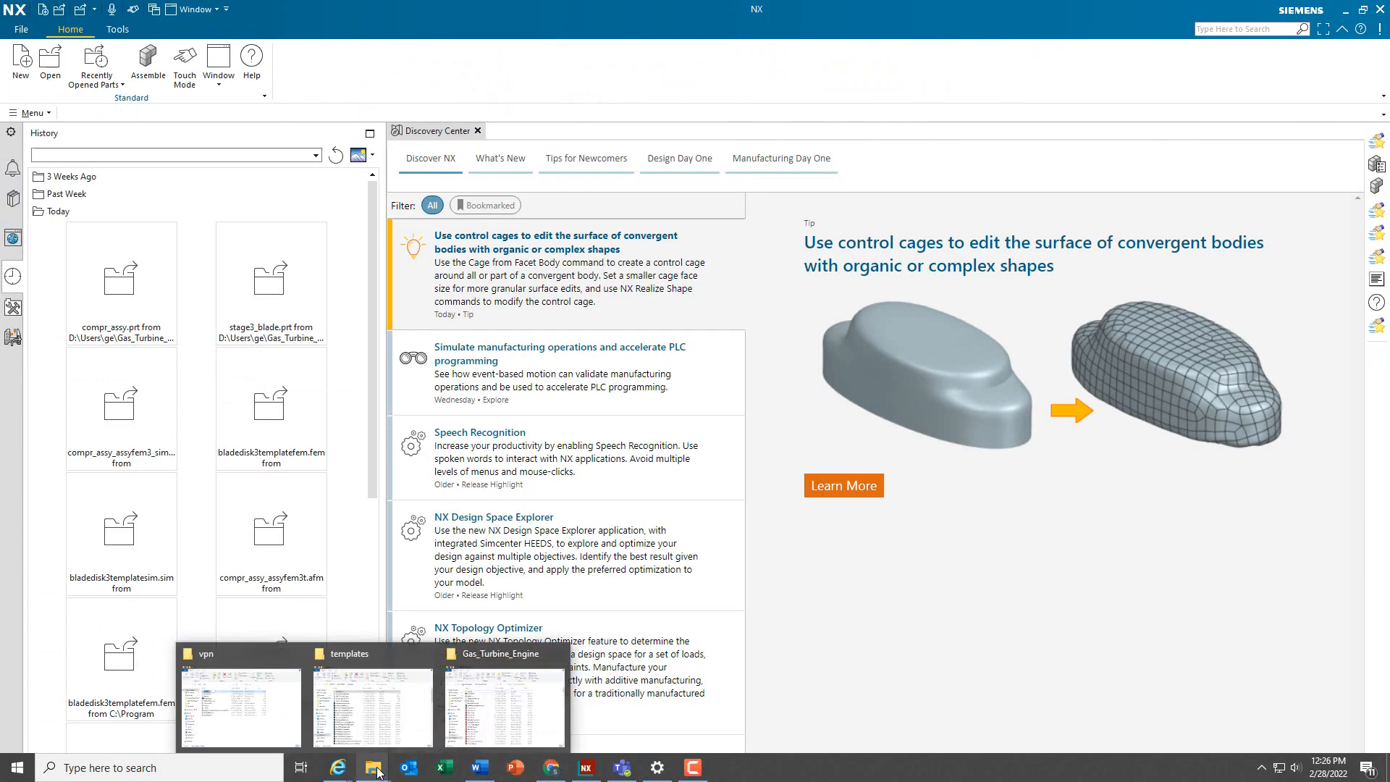
left_click(378, 717)
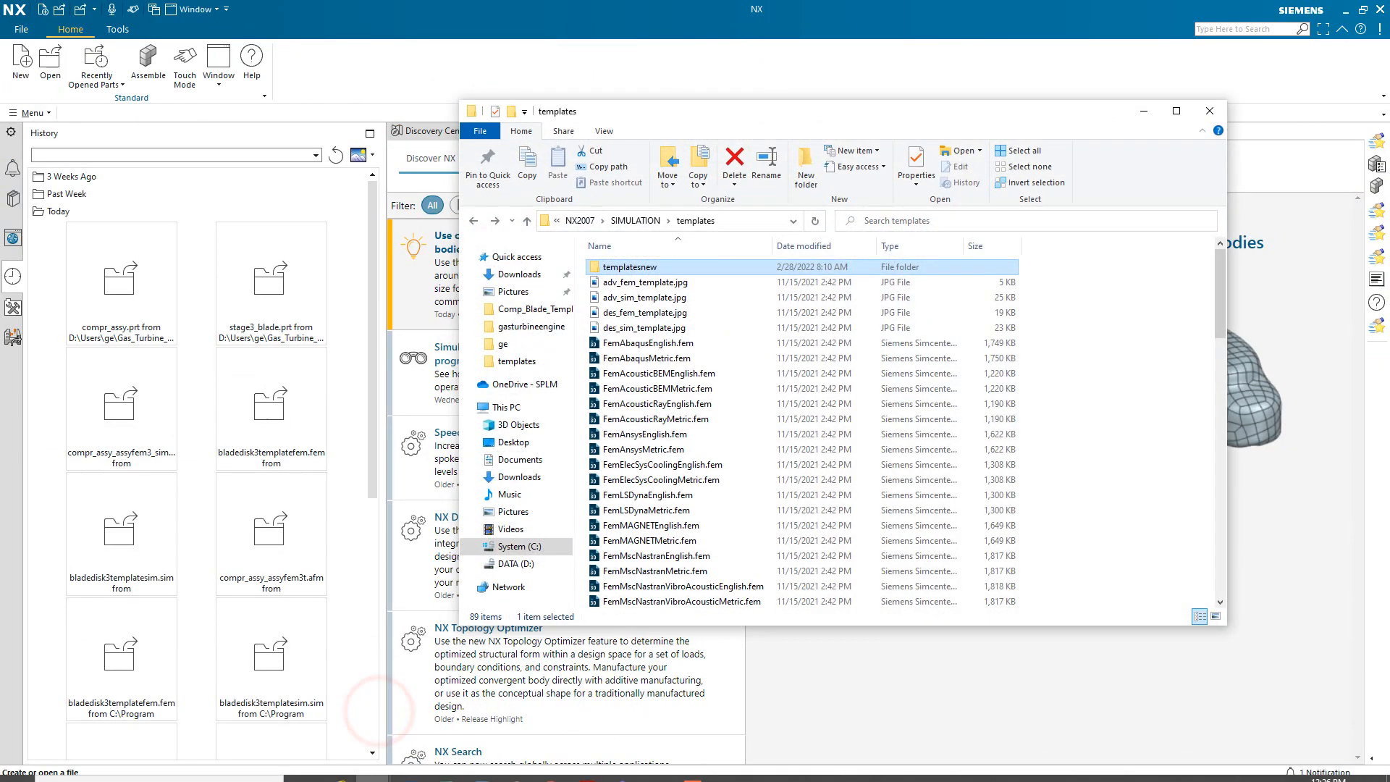
mouse_move(373, 770)
left_click(511, 715)
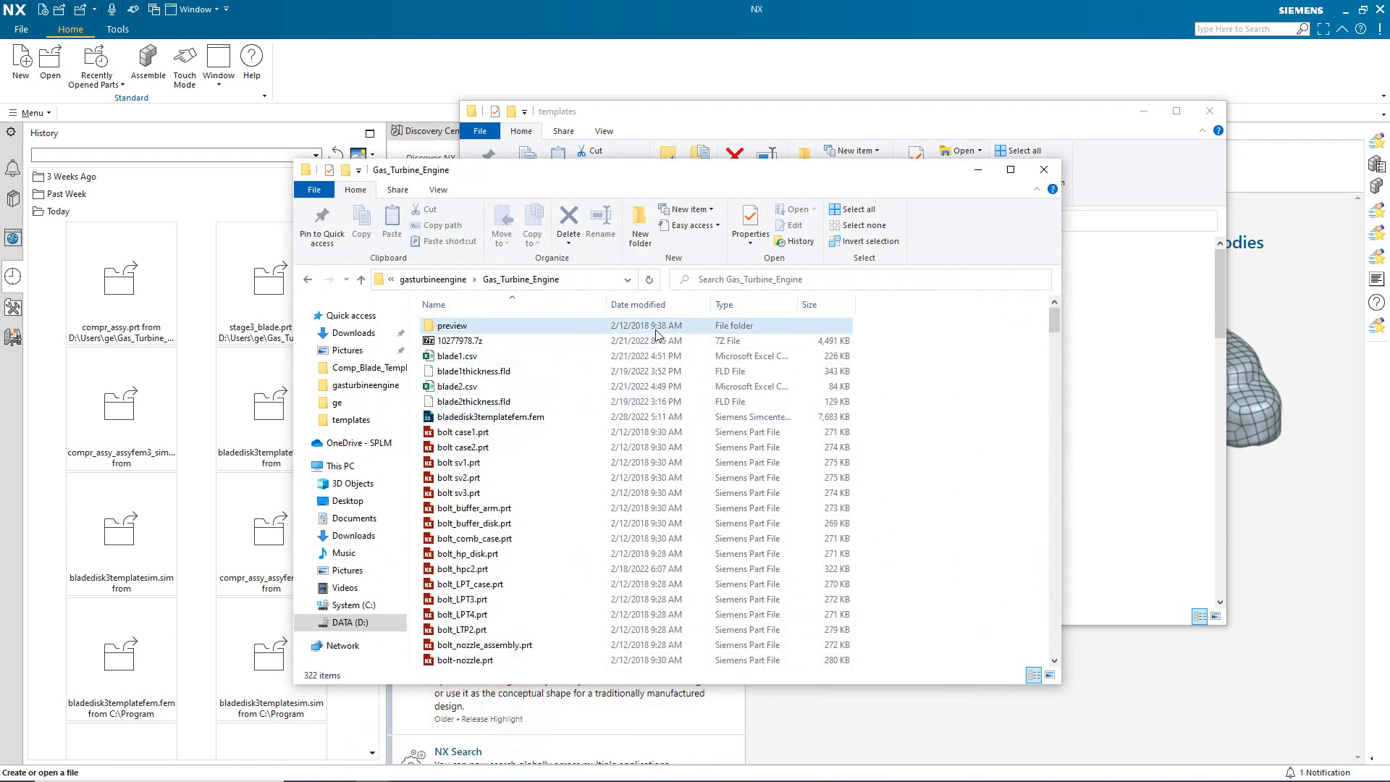
left_click(648, 305)
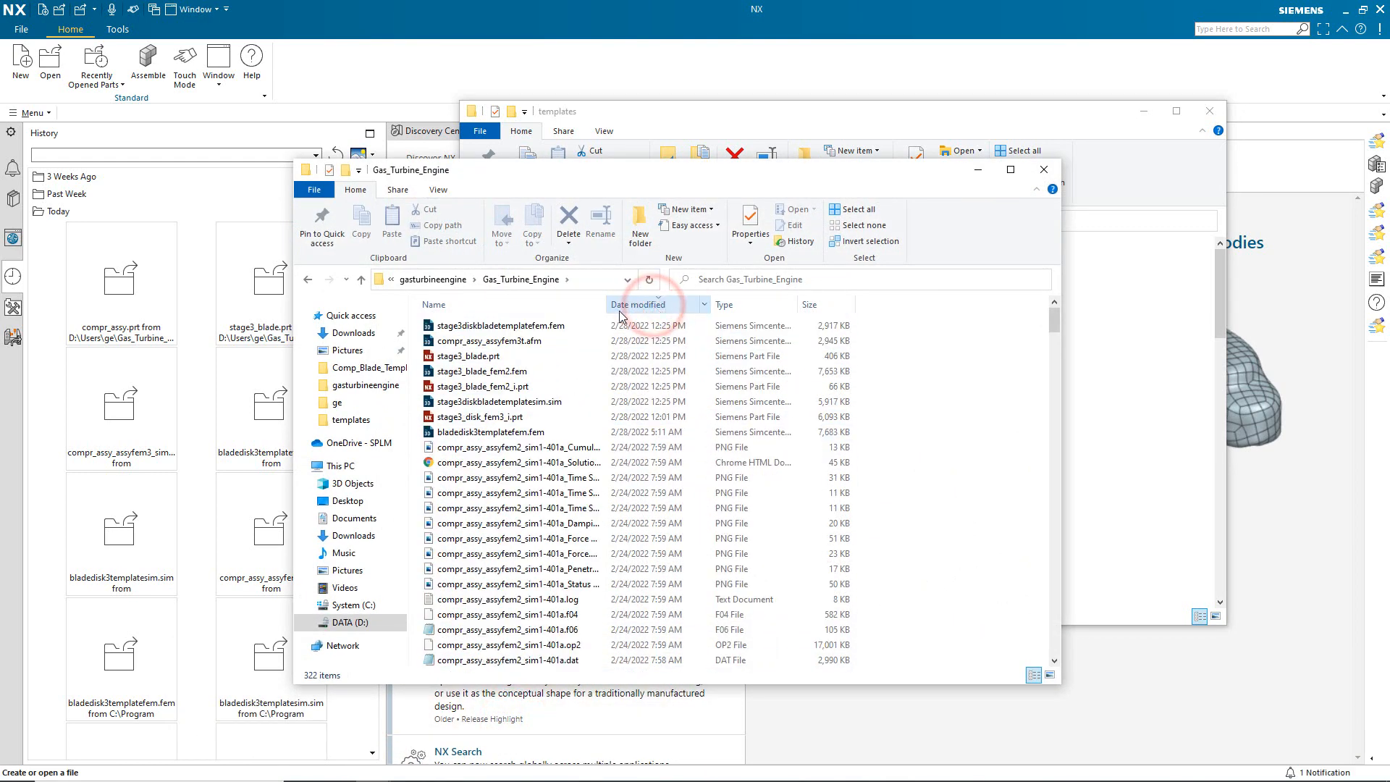
Copy stage3diskbladetemplatefem.fem and stage3diskbladetemplatesim.sim into the NX2007 SIMULATION templates folder, granting administrator permission.
left_click(540, 326)
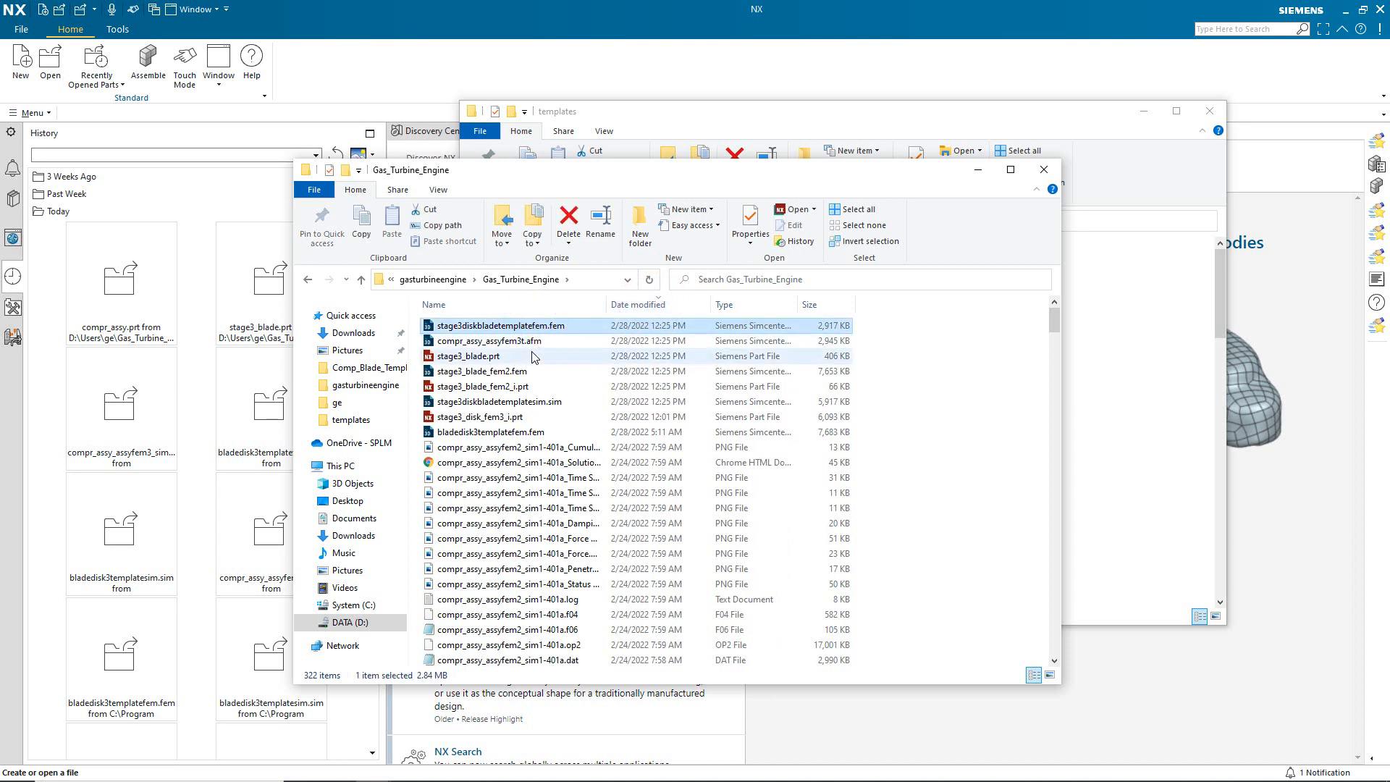
left_click(517, 404, "ctrl")
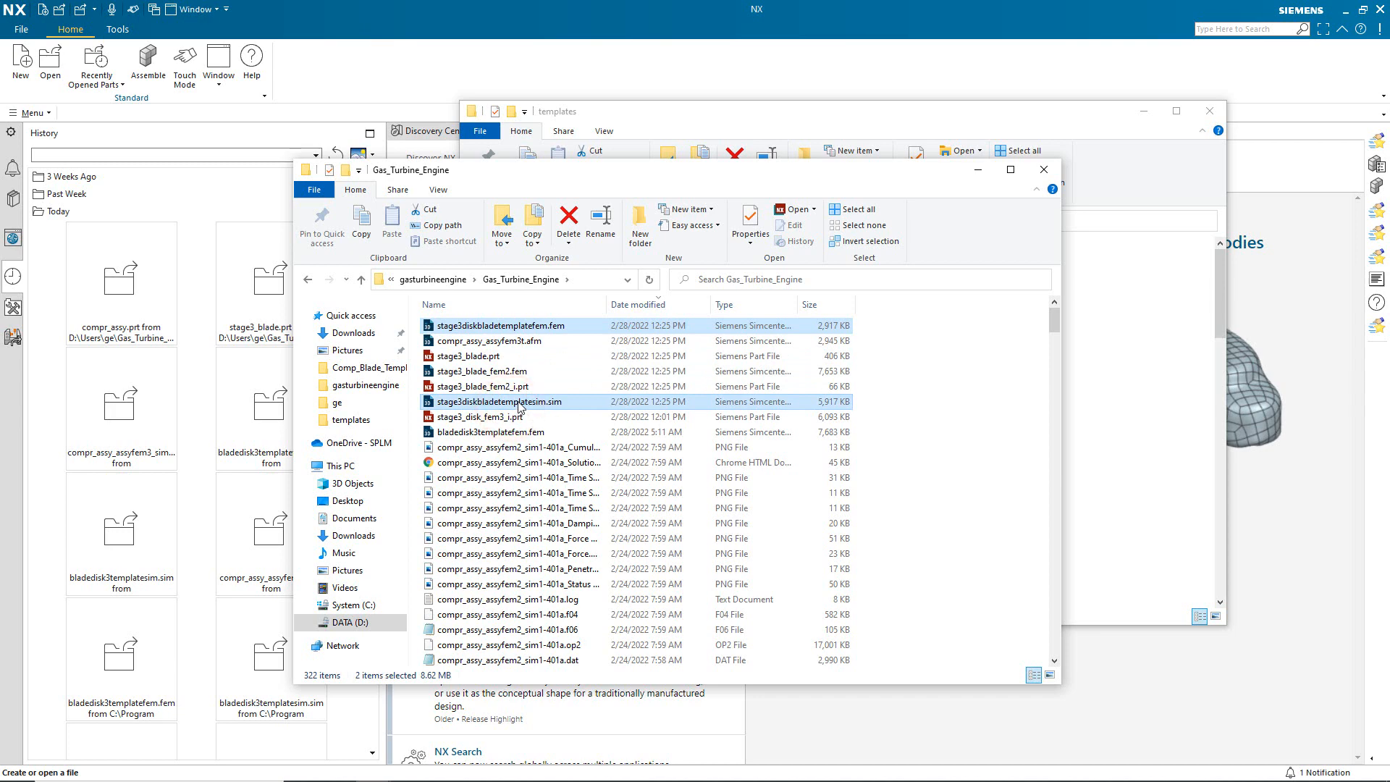
right_click(518, 407)
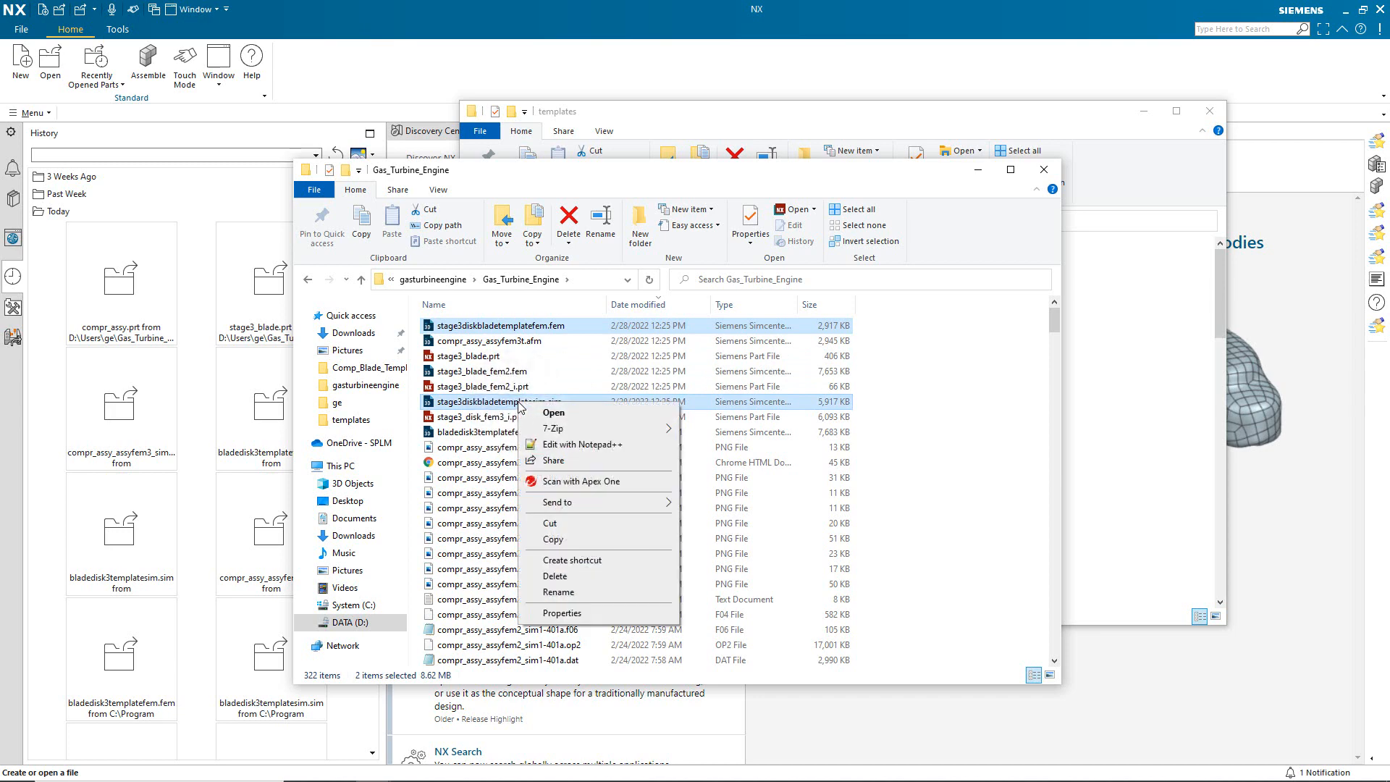
left_click(553, 540)
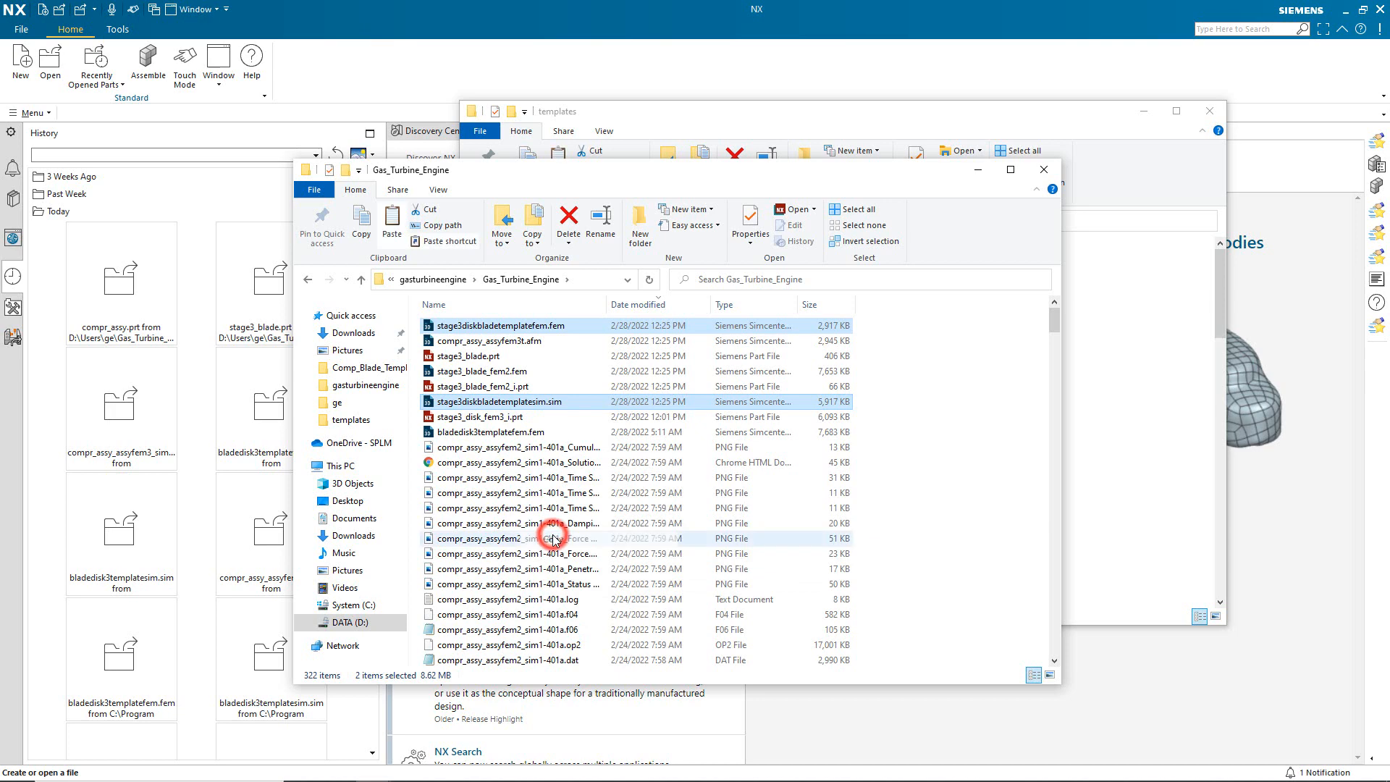
left_click(754, 116)
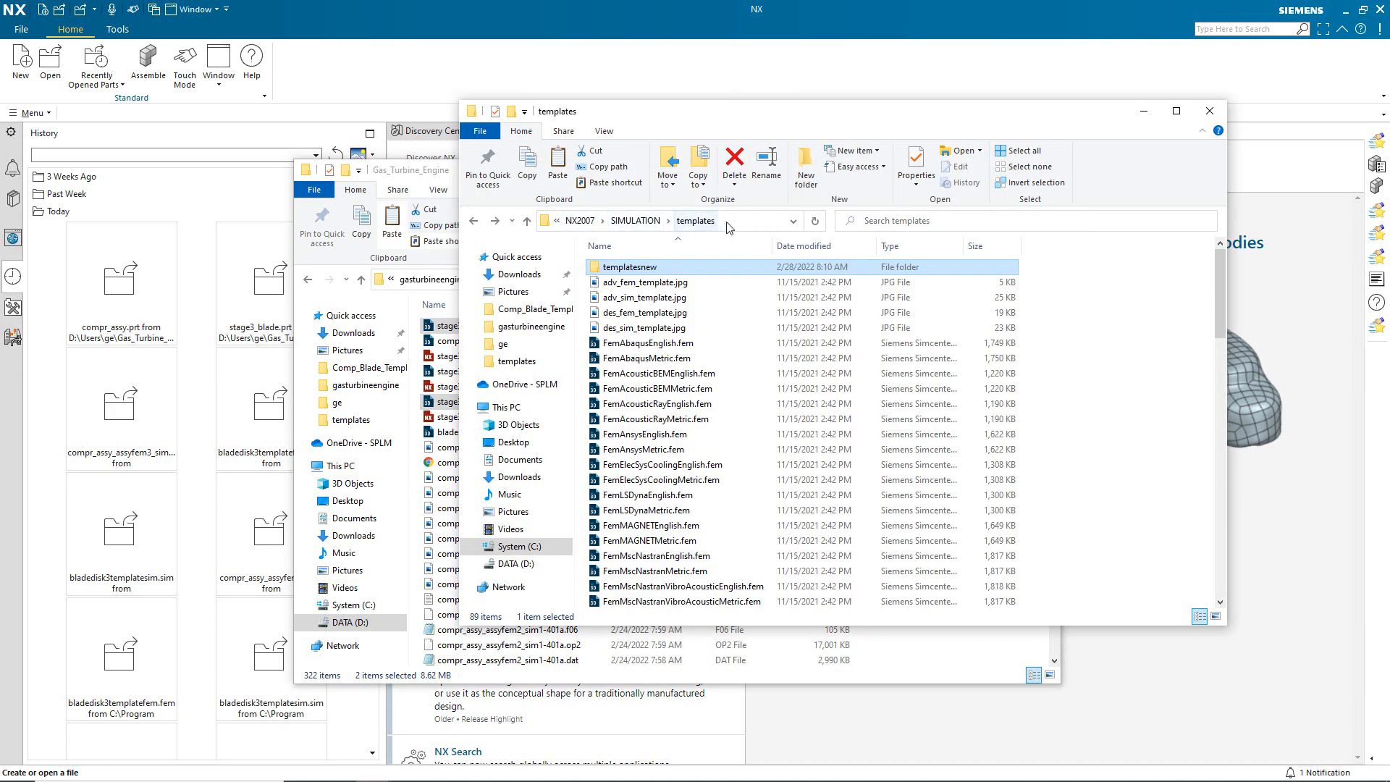
right_click(729, 331)
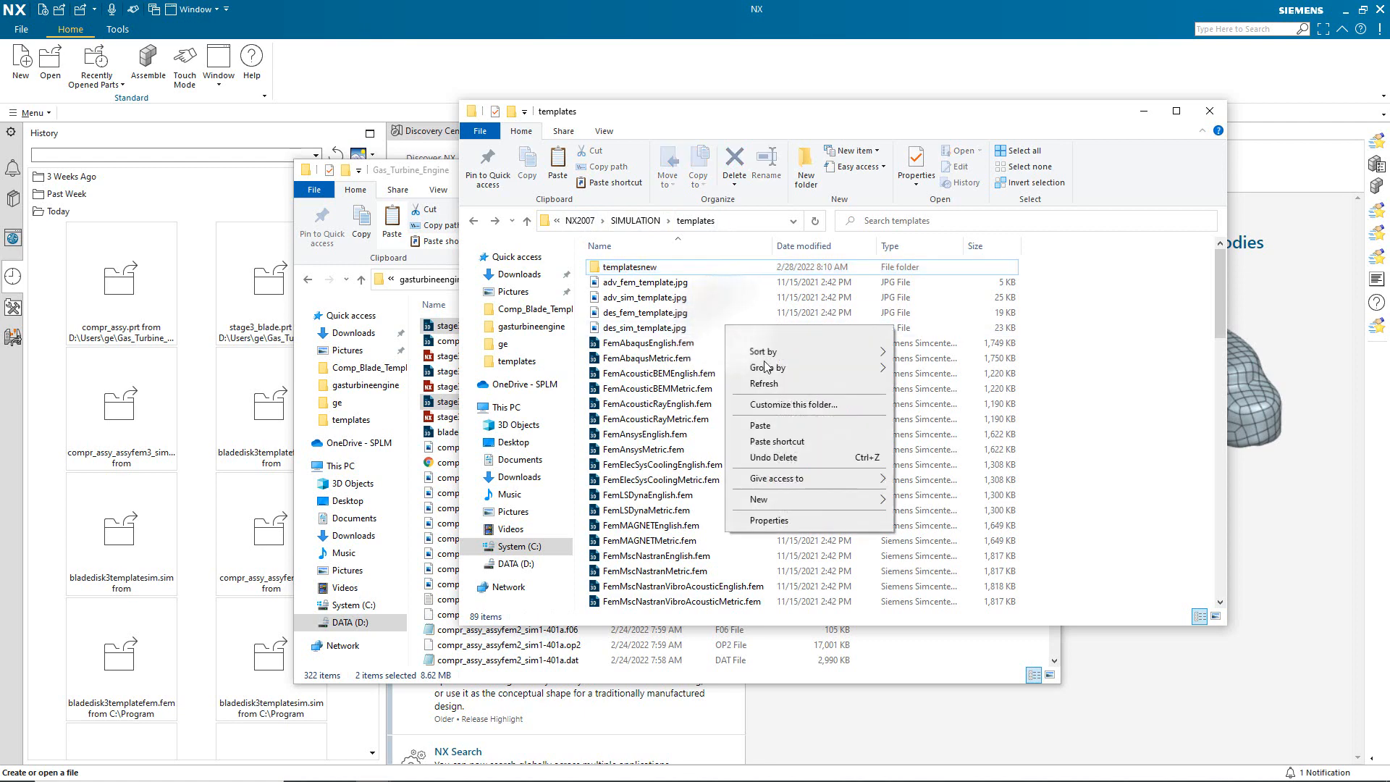
left_click(782, 425)
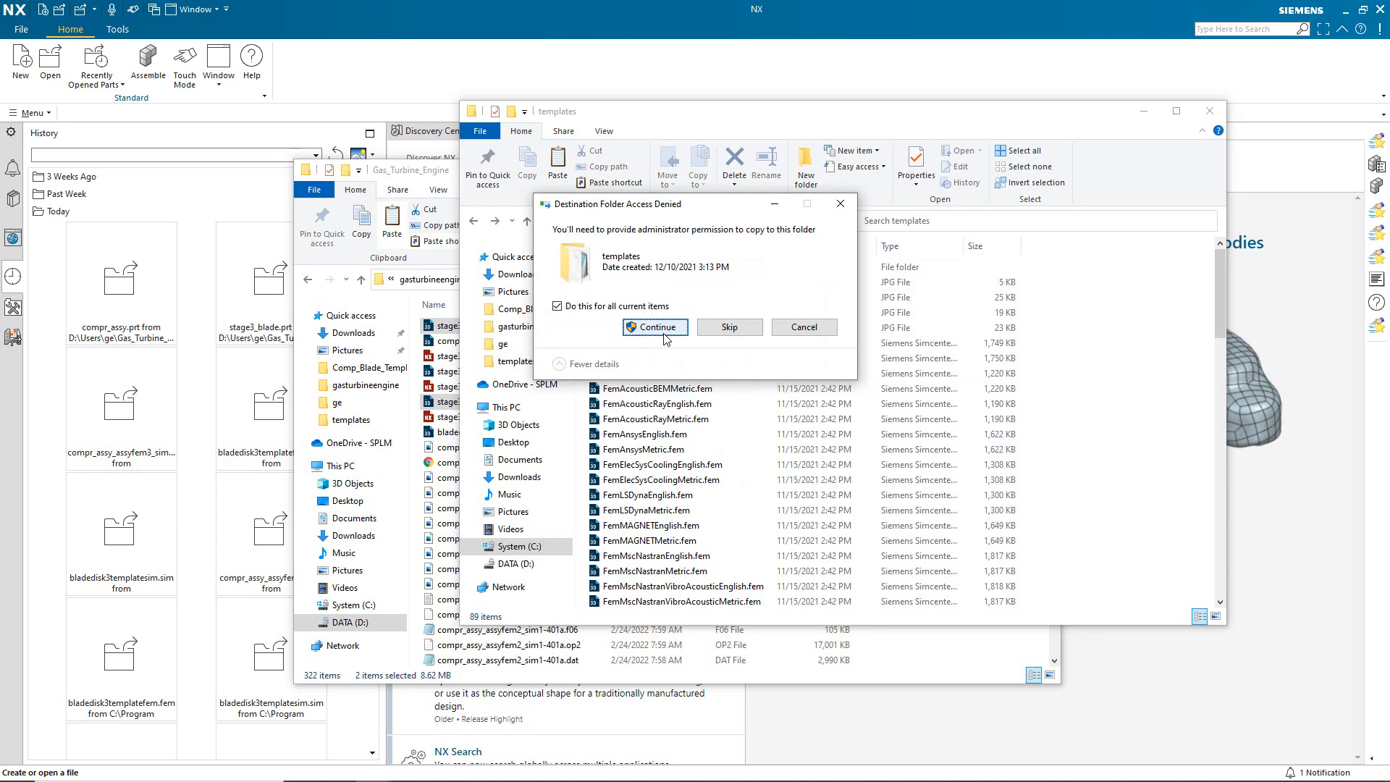
left_click(664, 334)
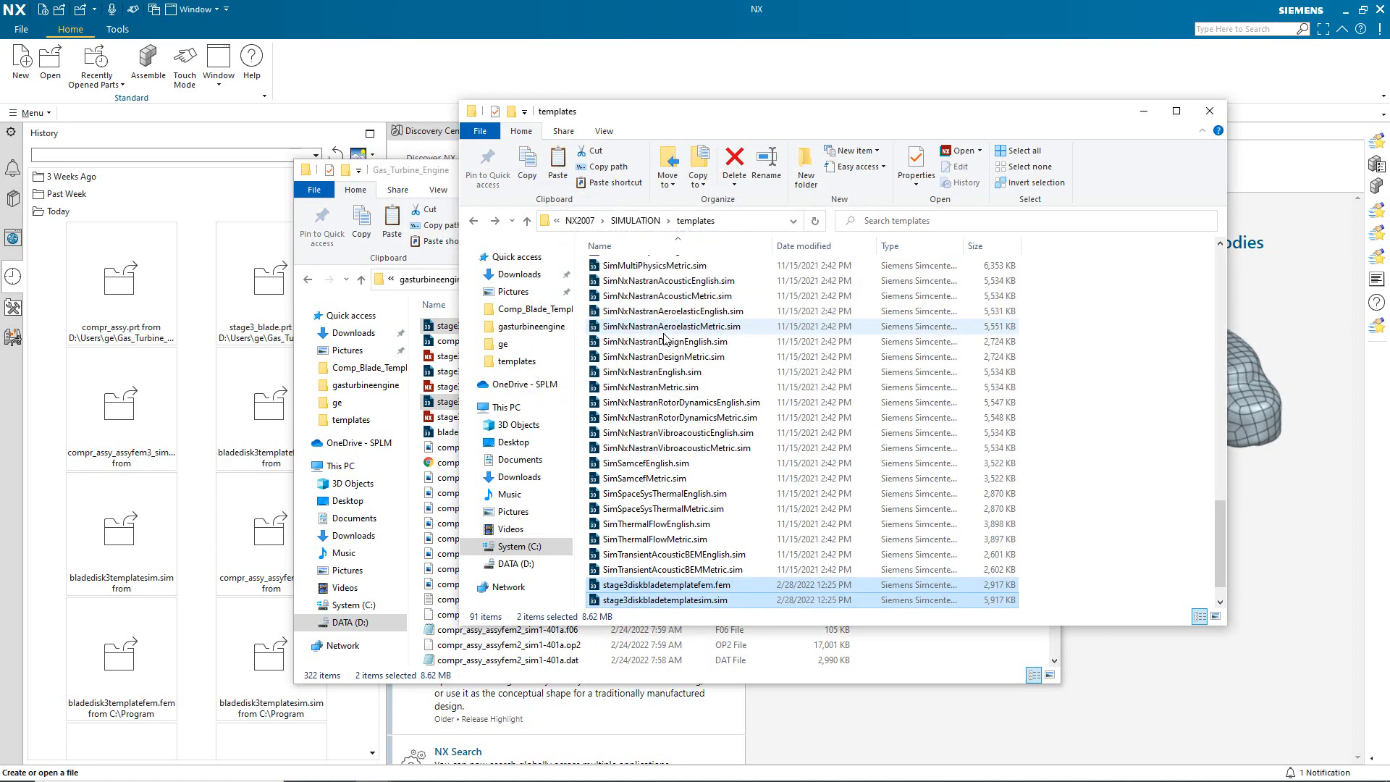
Copy ugs_cae_templates.pax from the templates folder into Gas_Turbine_Engine and open the copy for editing in Notepad.
scroll(672, 417, "down", 1)
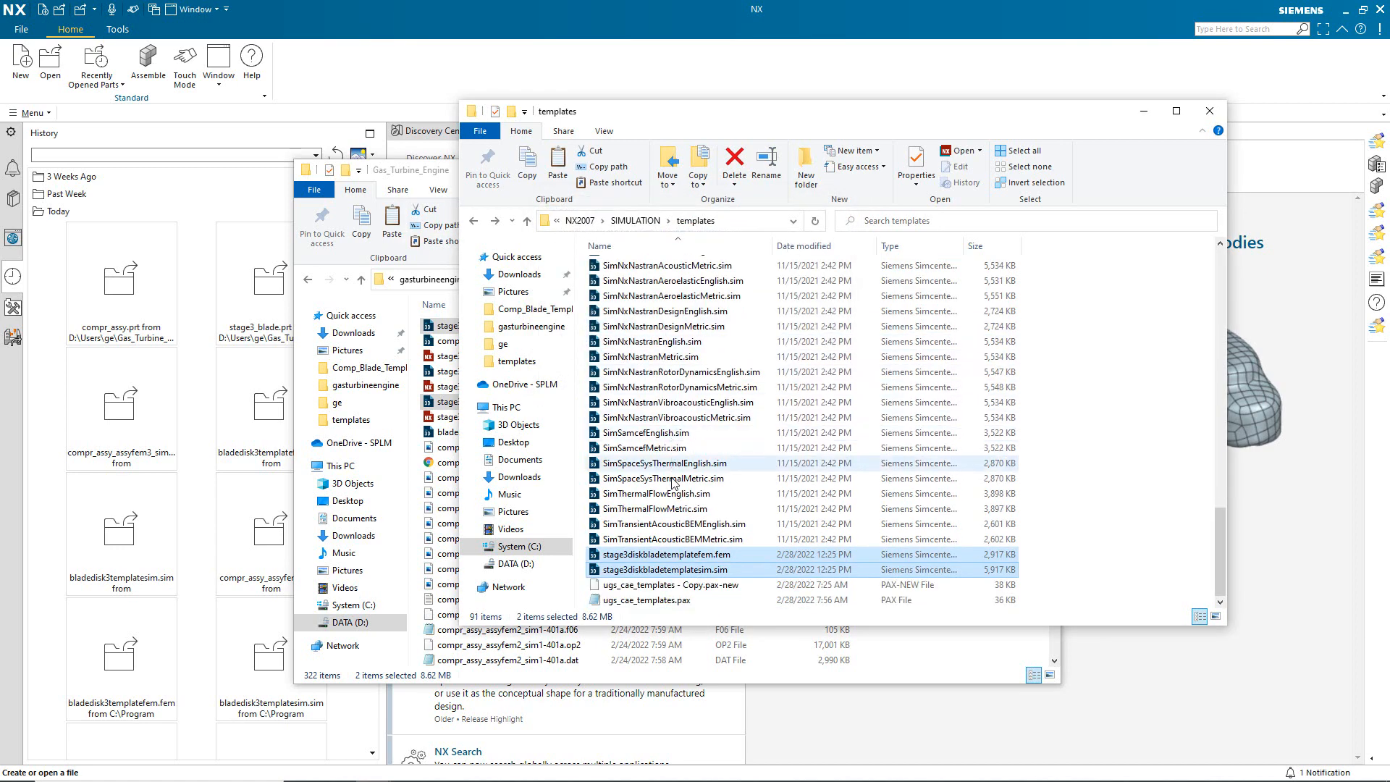
left_click(647, 601)
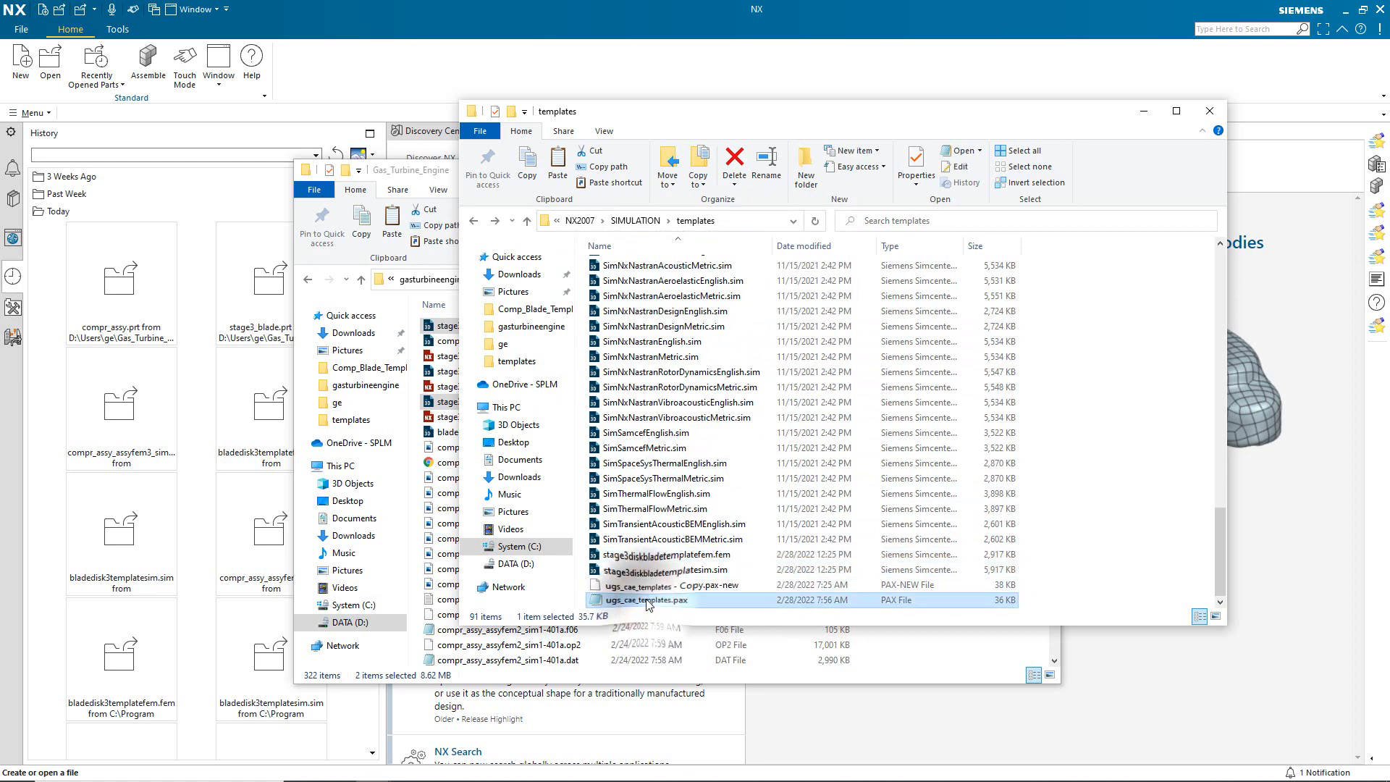
right_click(646, 600)
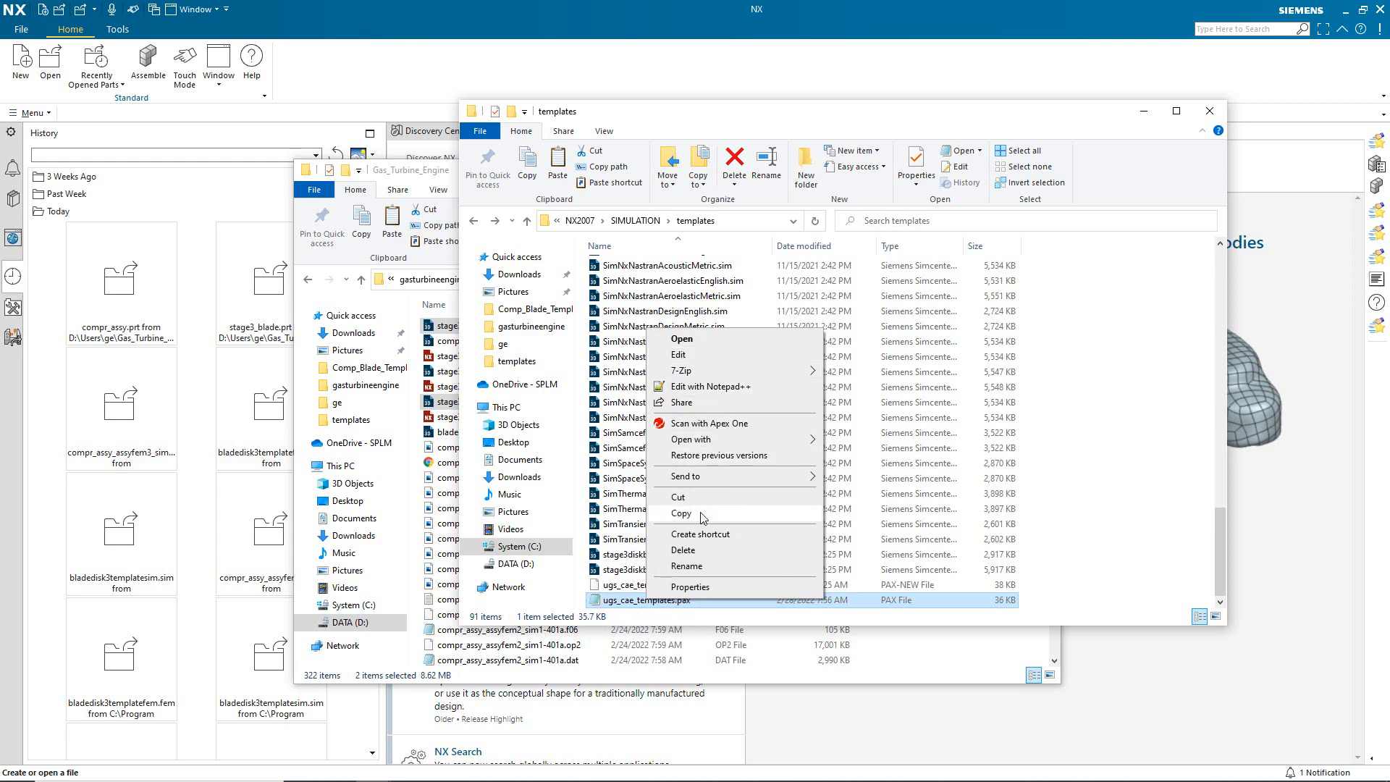
left_click(681, 513)
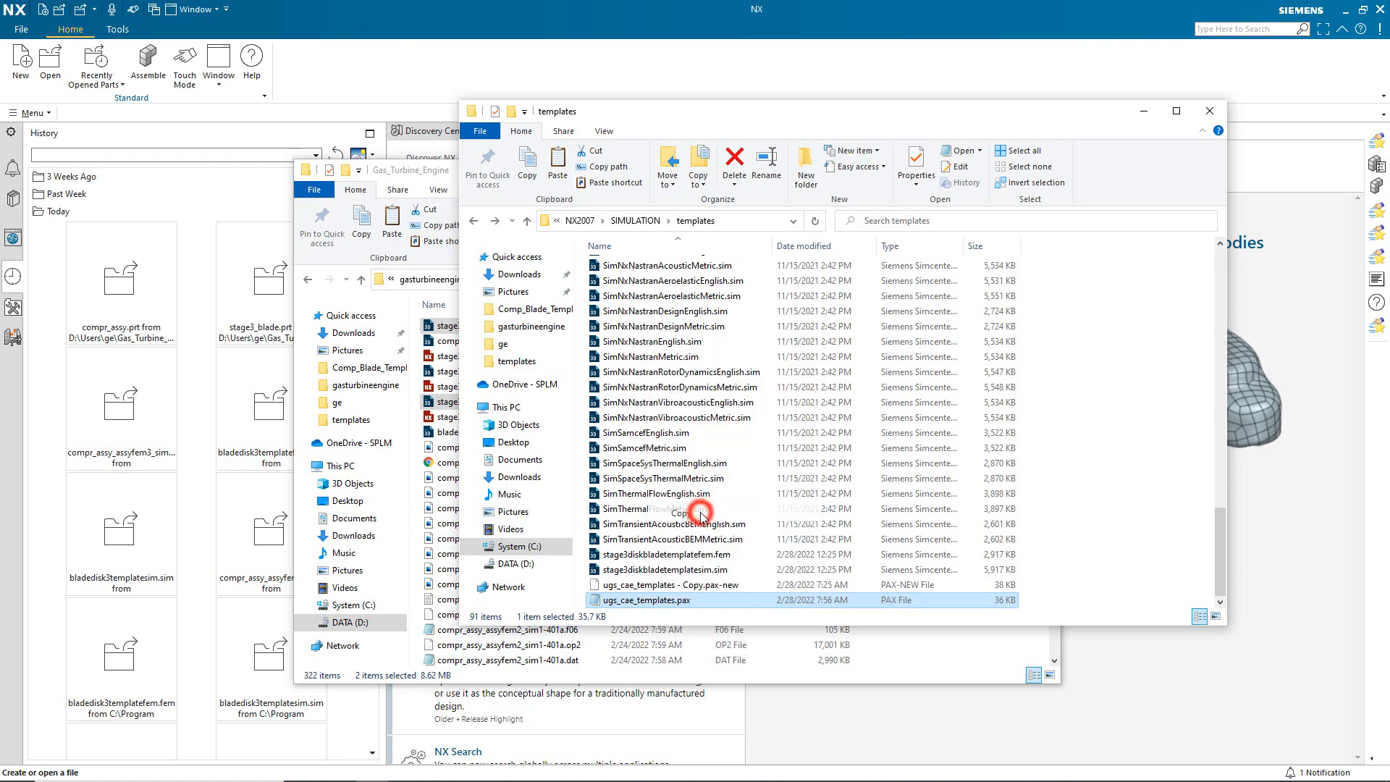
left_click_drag(451, 176, 356, 163)
right_click(478, 354)
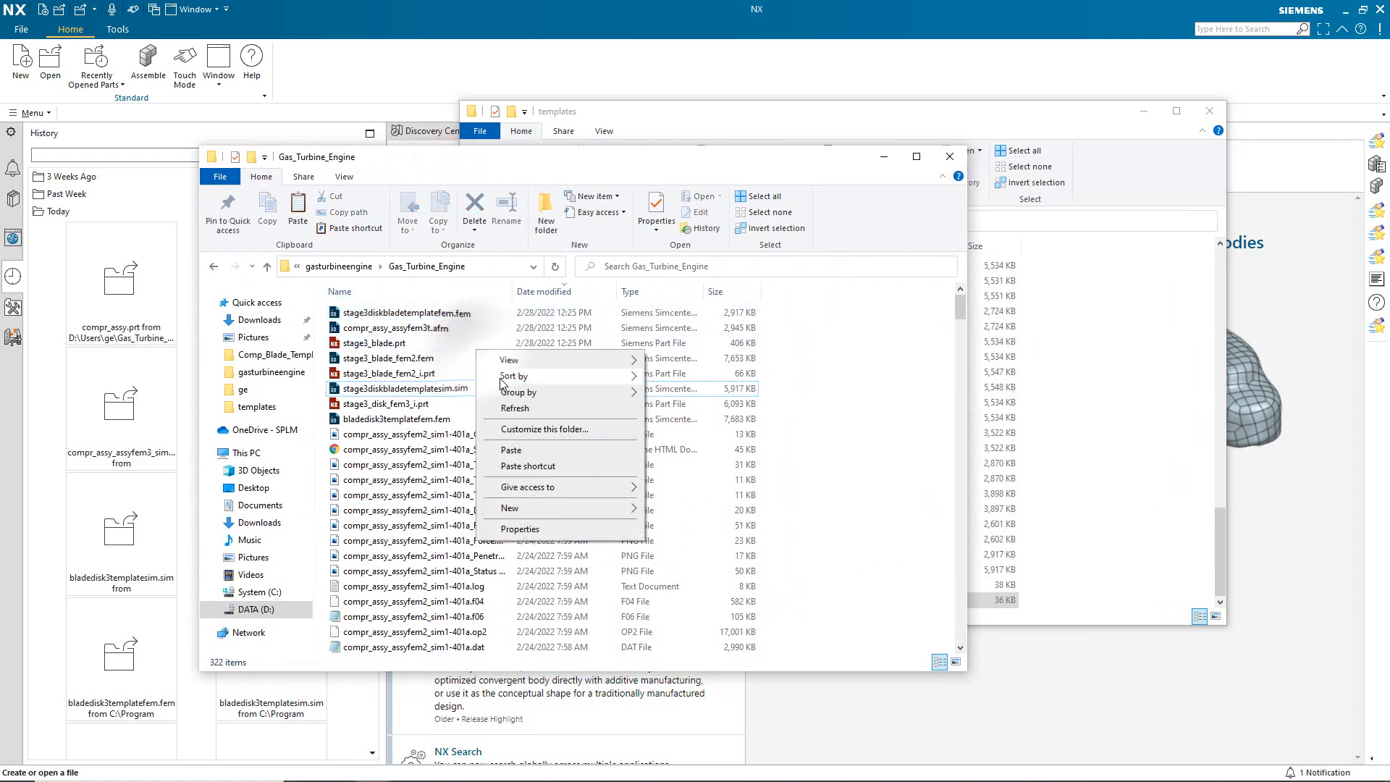
left_click(510, 450)
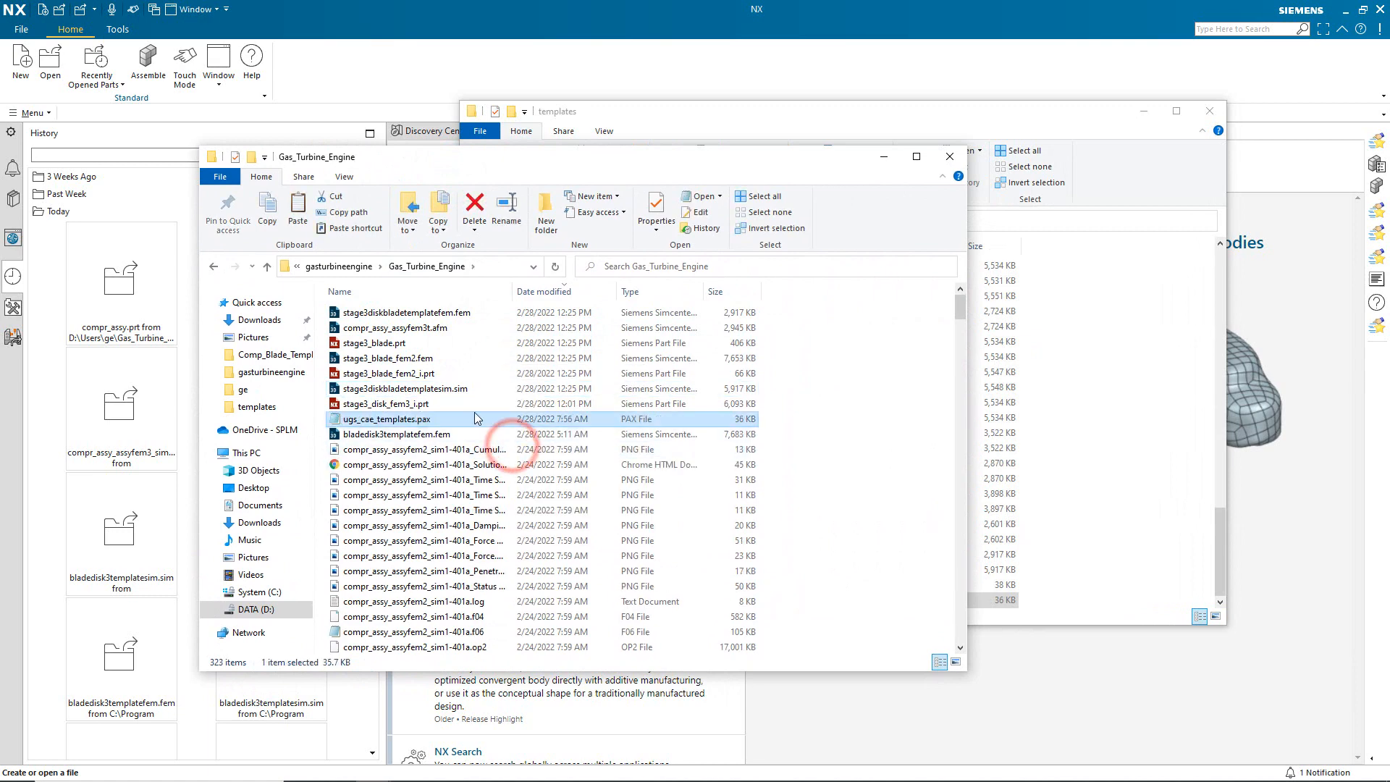
right_click(384, 424)
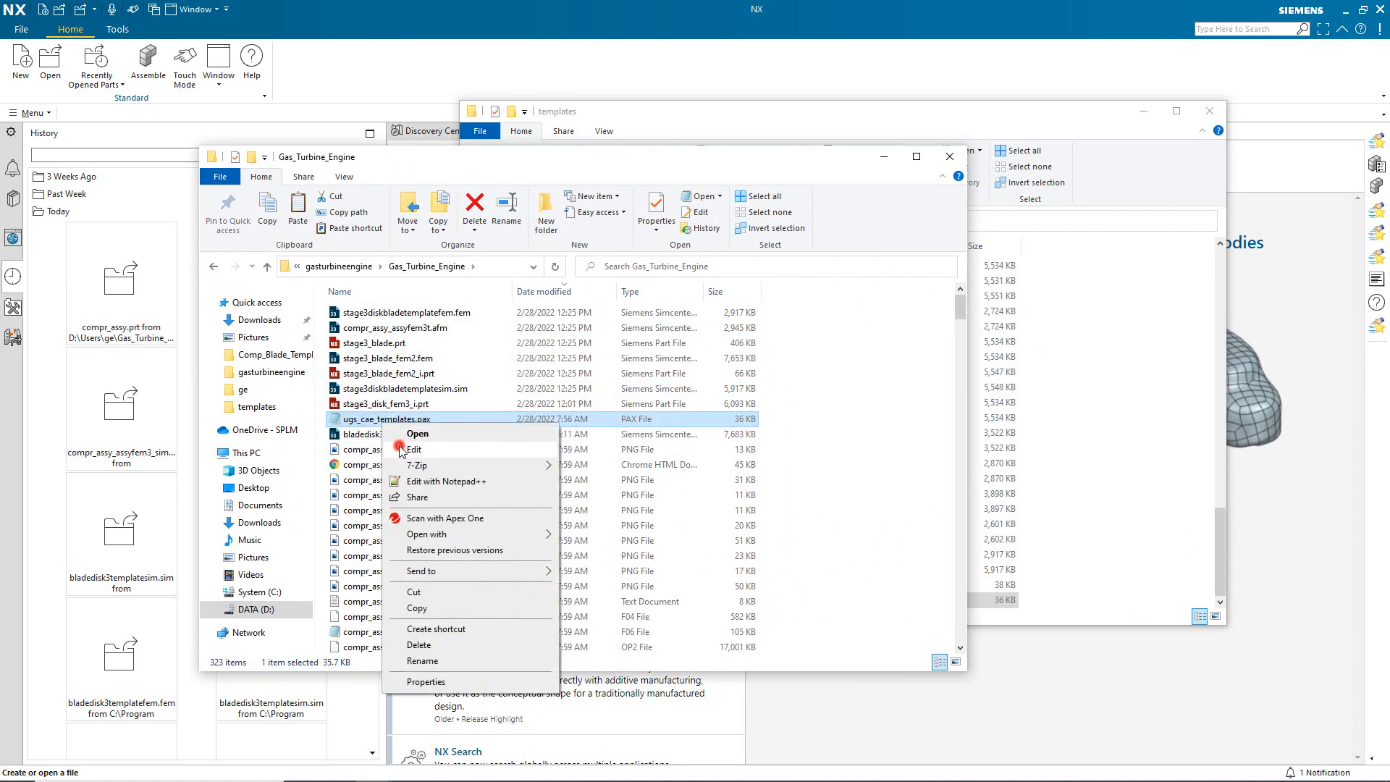
left_click(413, 449)
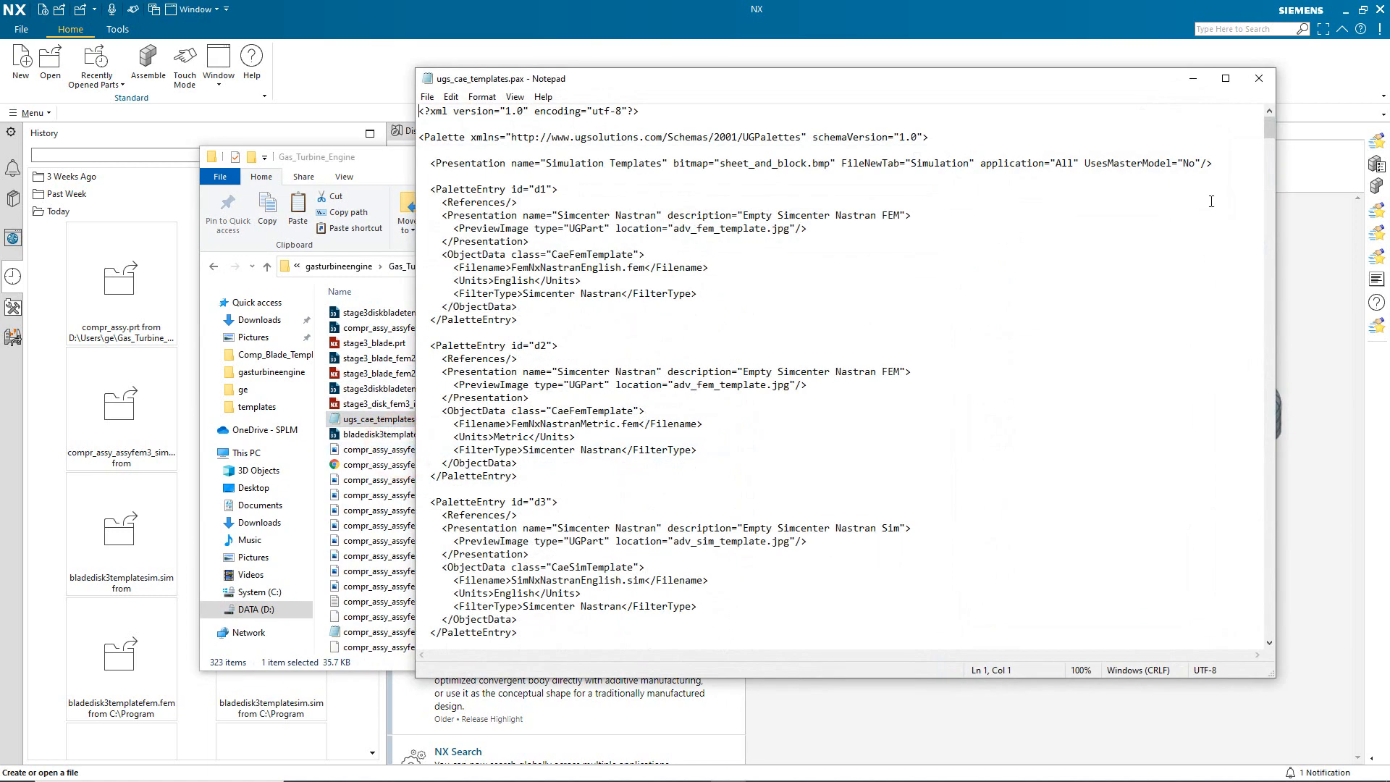
Duplicate the last palette entry, d79, twice below itself at the end of the palette file.
left_click_drag(1270, 131, 1191, 648)
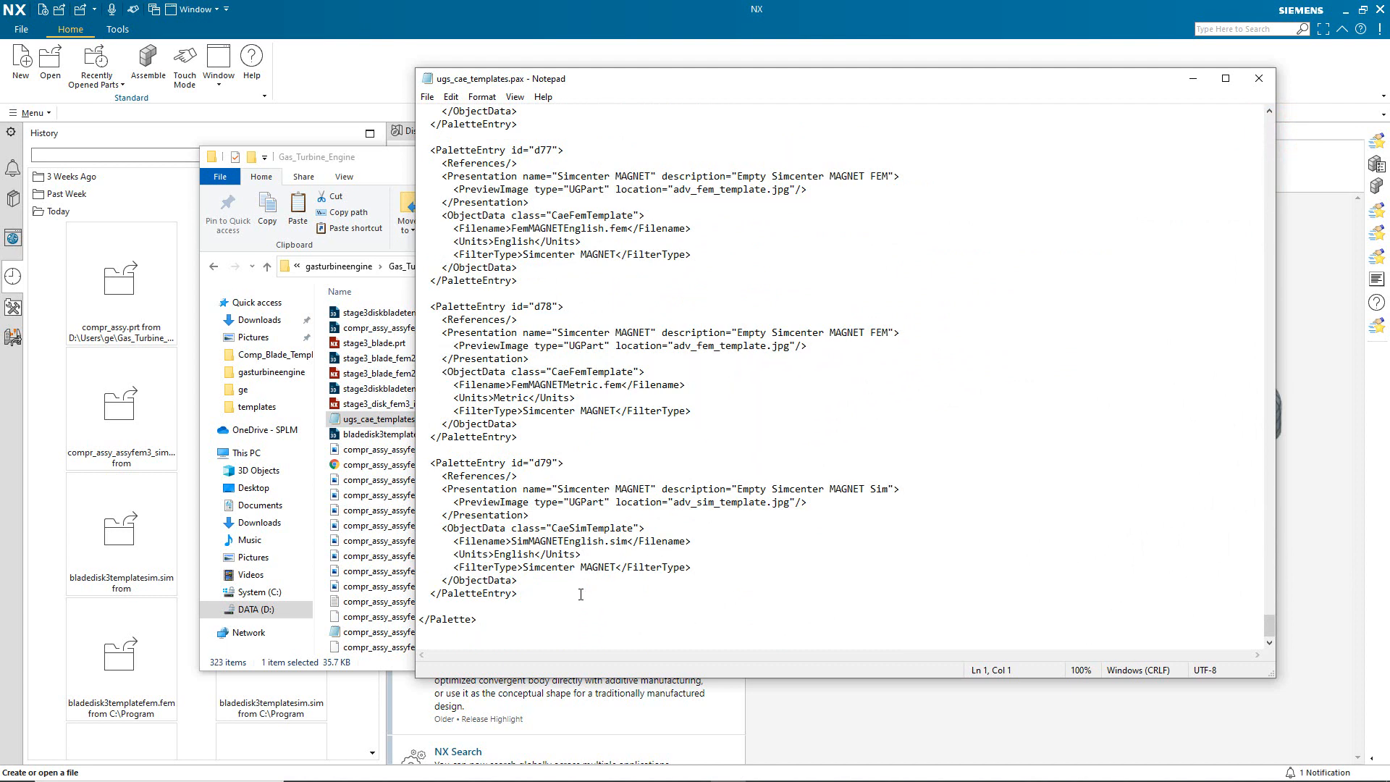
left_click_drag(564, 590, 442, 464)
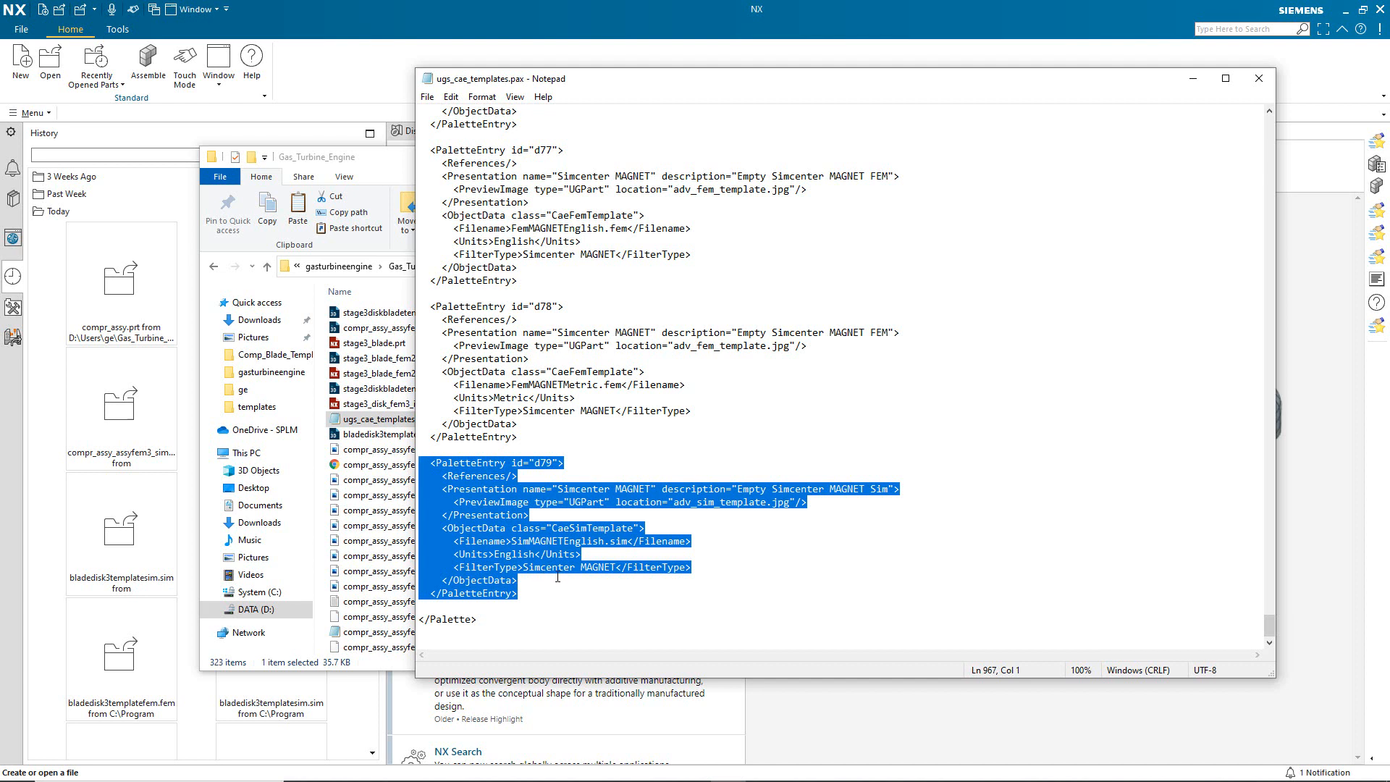
key("ctrl+c")
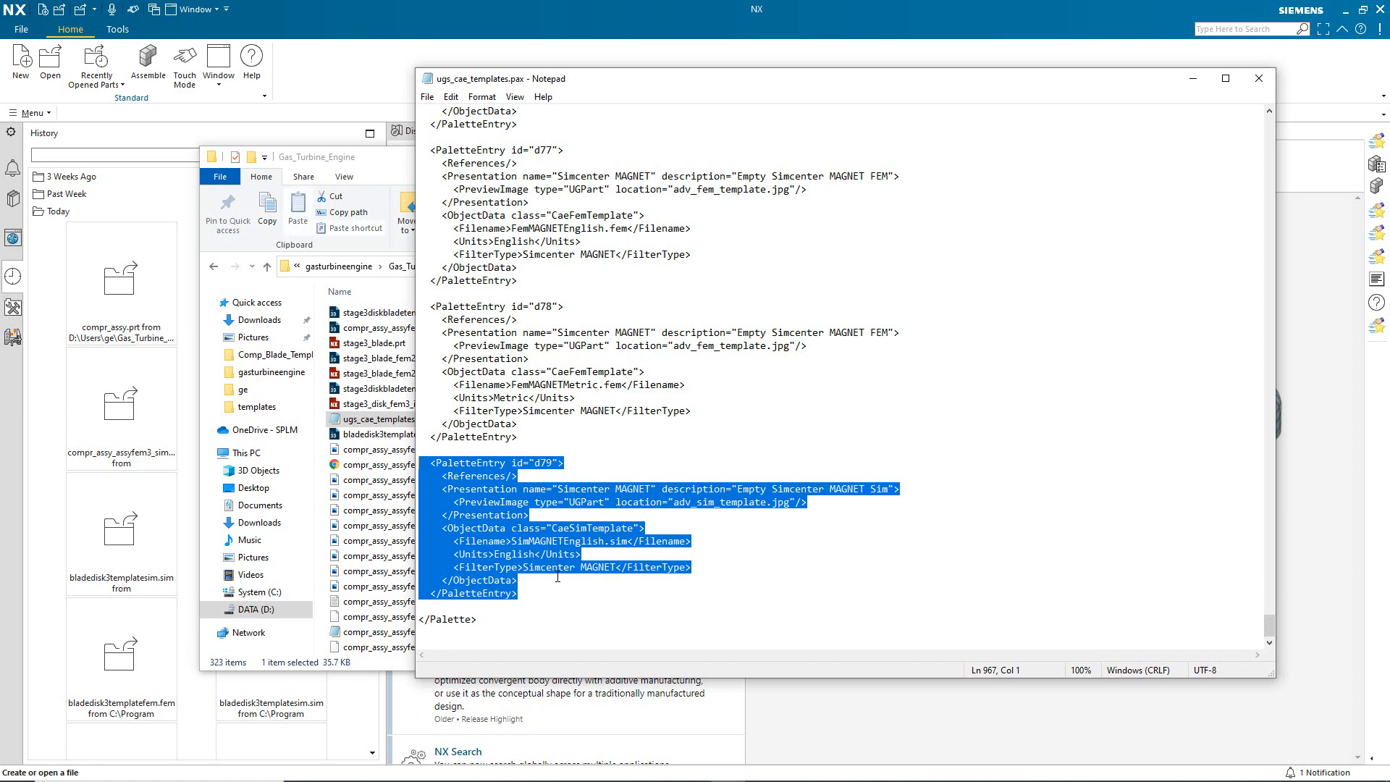
left_click(553, 593)
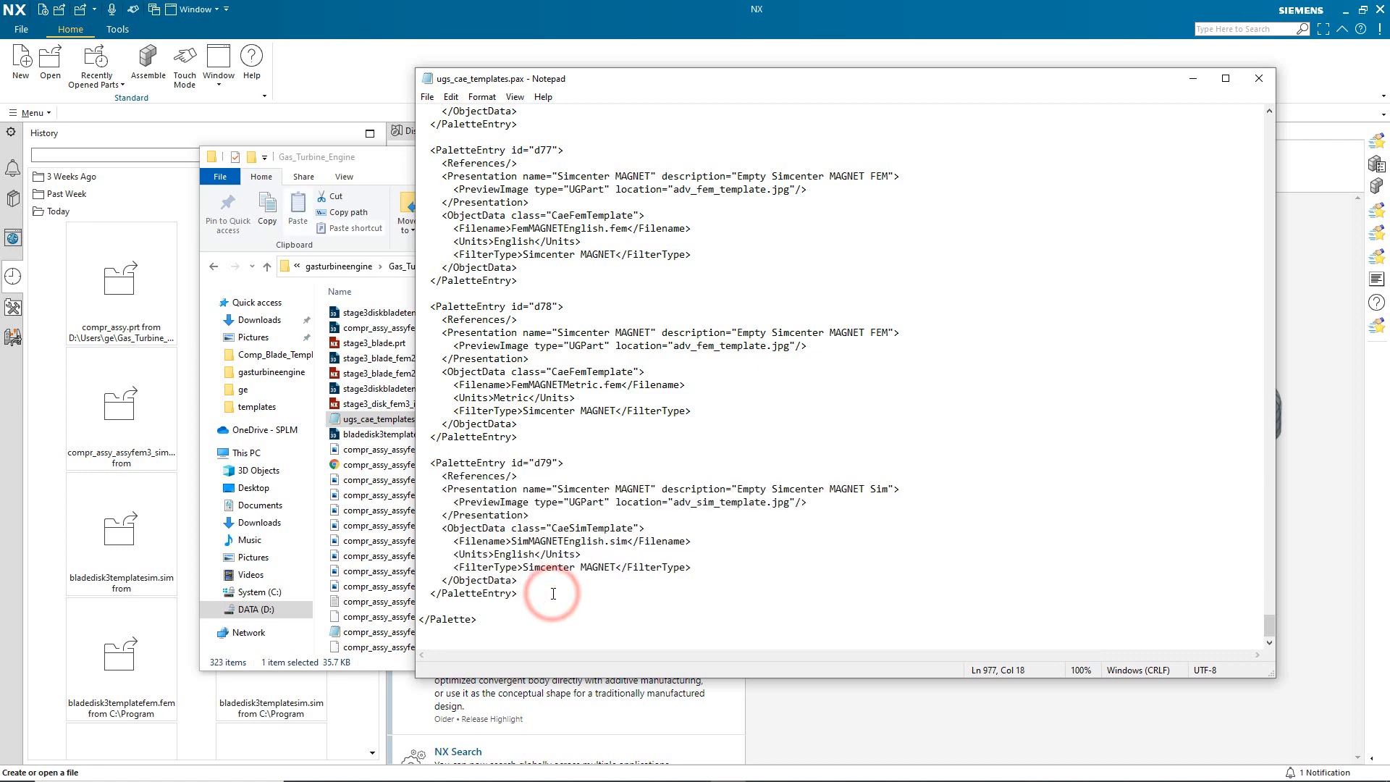
key("Return")
key("ctrl+v")
key("ctrl+v")
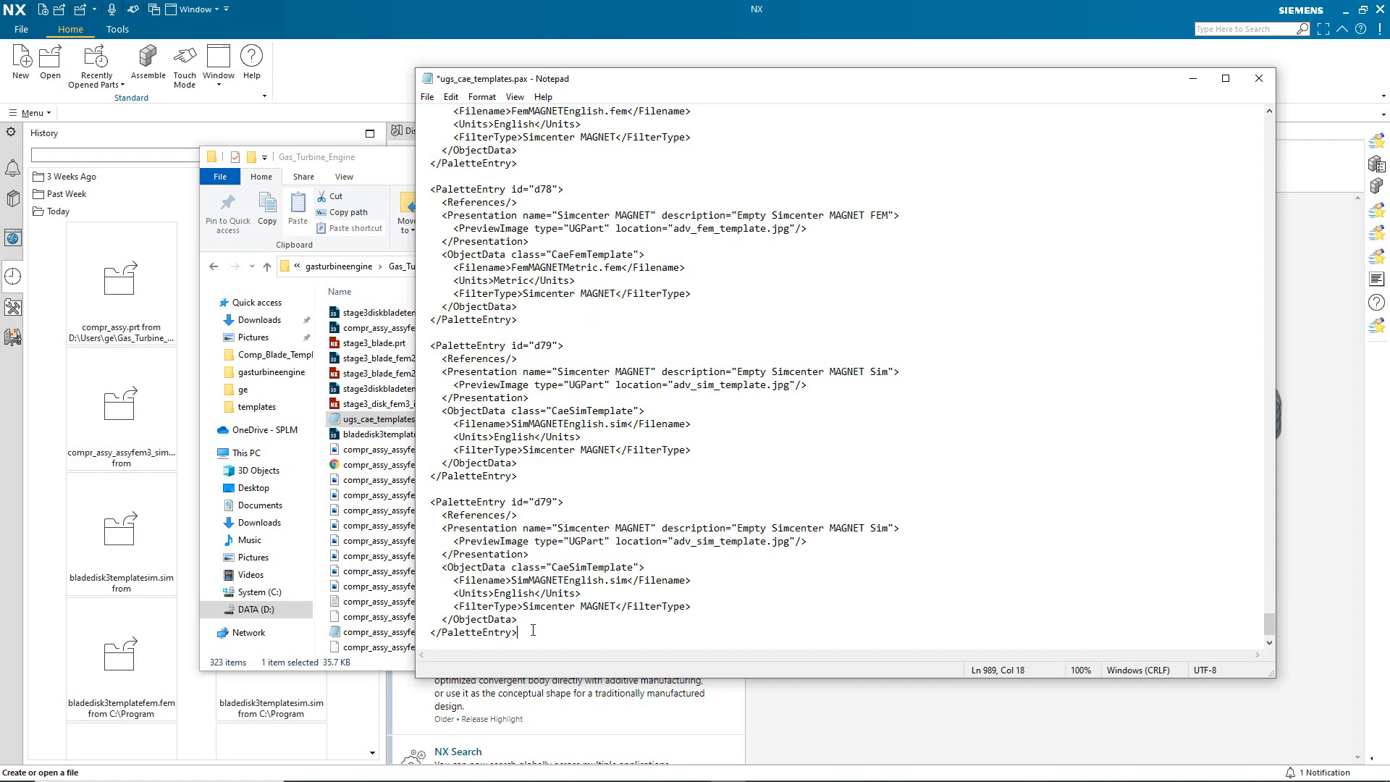
key("ctrl+v")
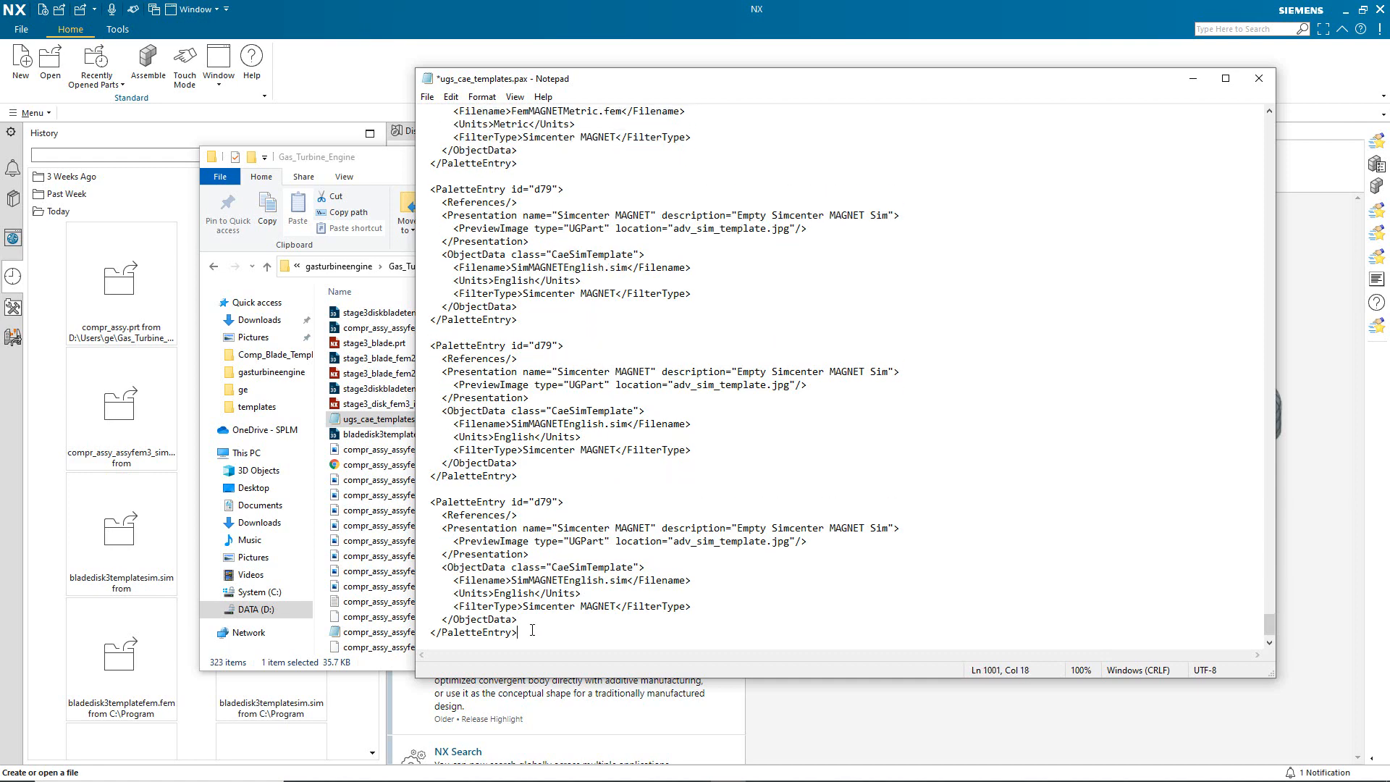
Renumber the ids of the two duplicated d79 palette entries as d80 and d81.
left_click(554, 346)
key("BackSpace")
key("BackSpace")
type("80")
left_click(551, 502)
key("BackSpace")
key("BackSpace")
type("81")
Set the presentation name of palette entry d80 to "3rdstage blade disk".
left_click_drag(649, 376, 561, 376)
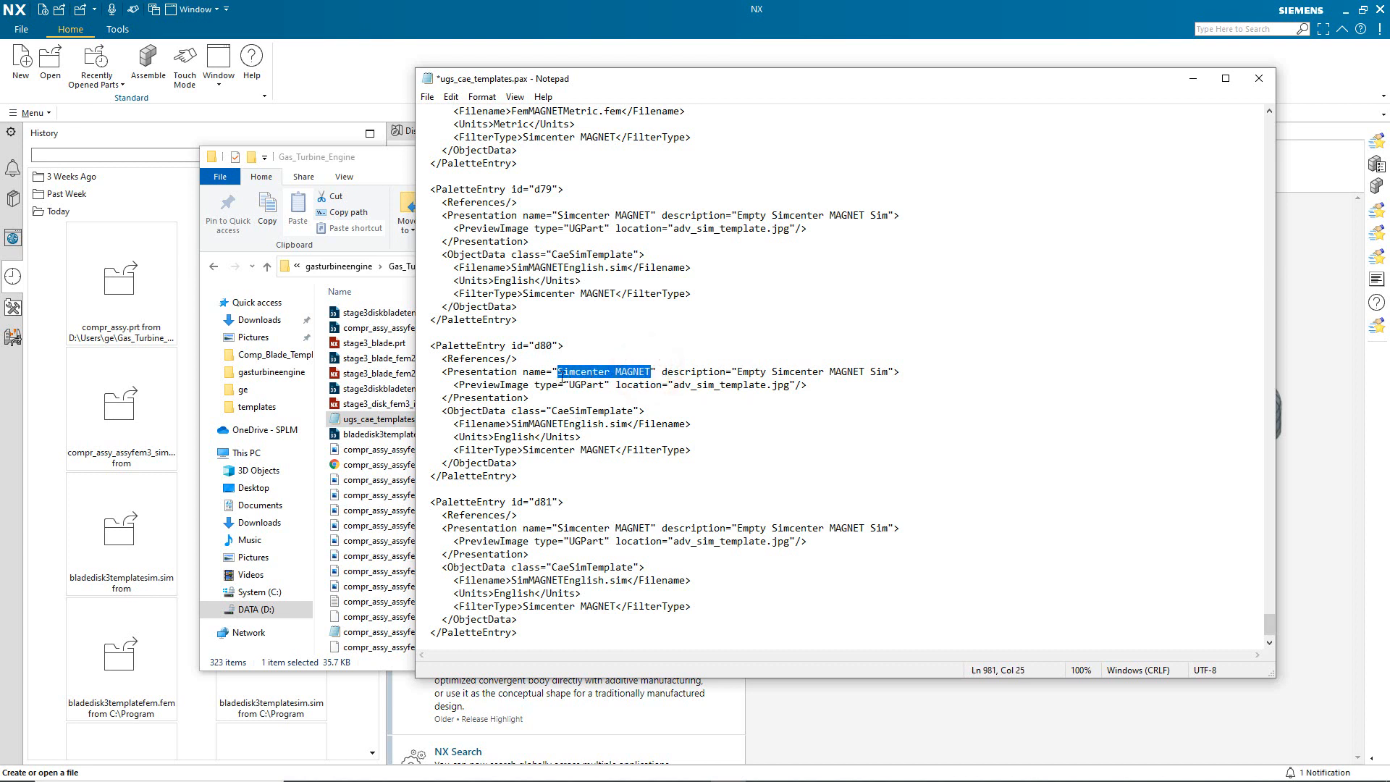
type("3")
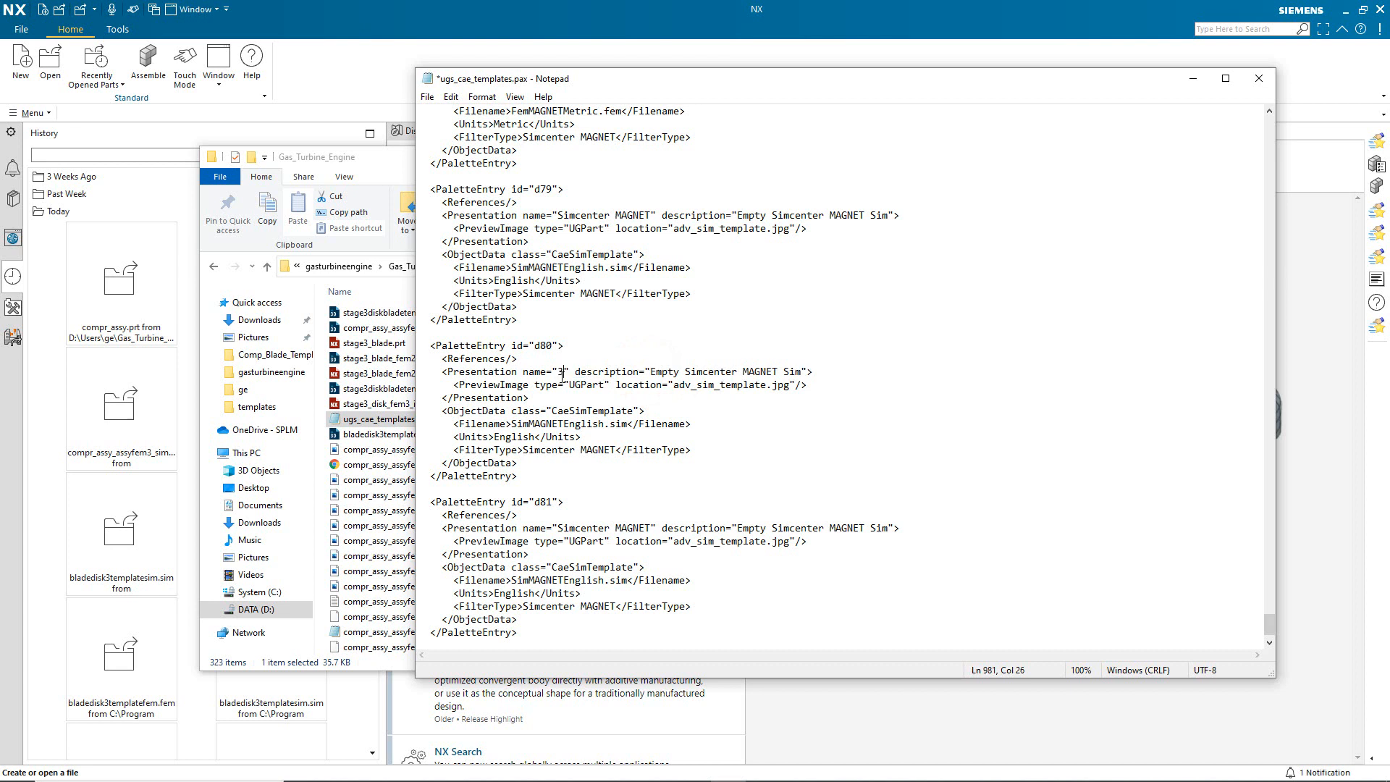
type("rd")
type("stage b")
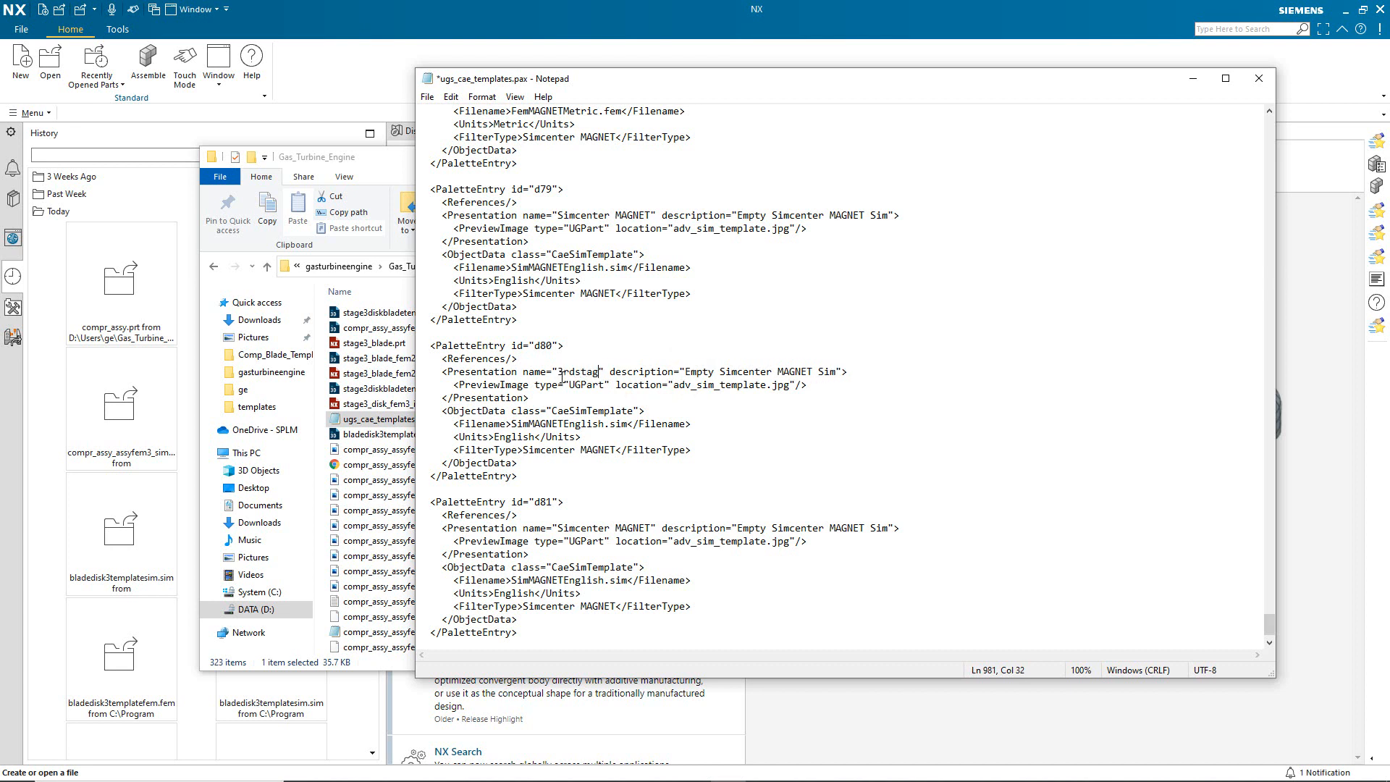
type("l")
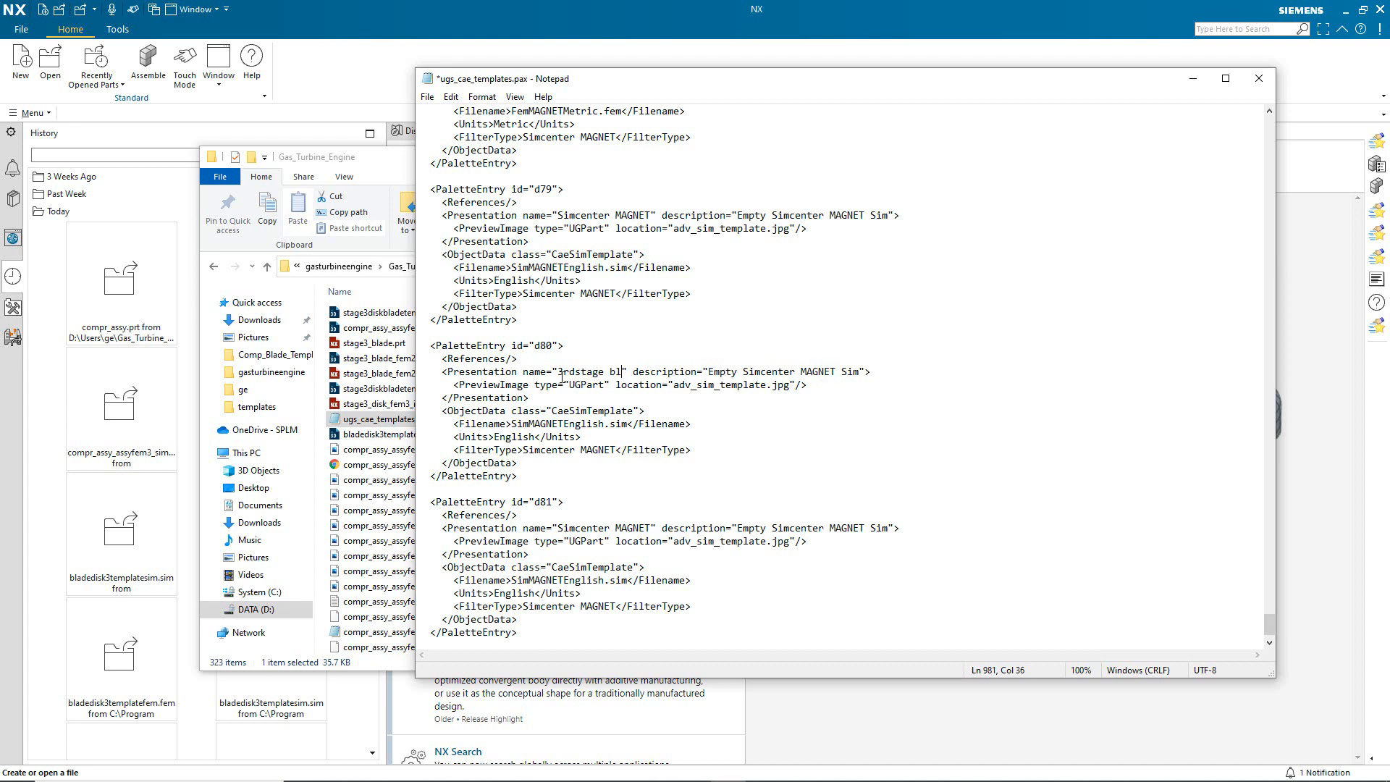
type("ade disk")
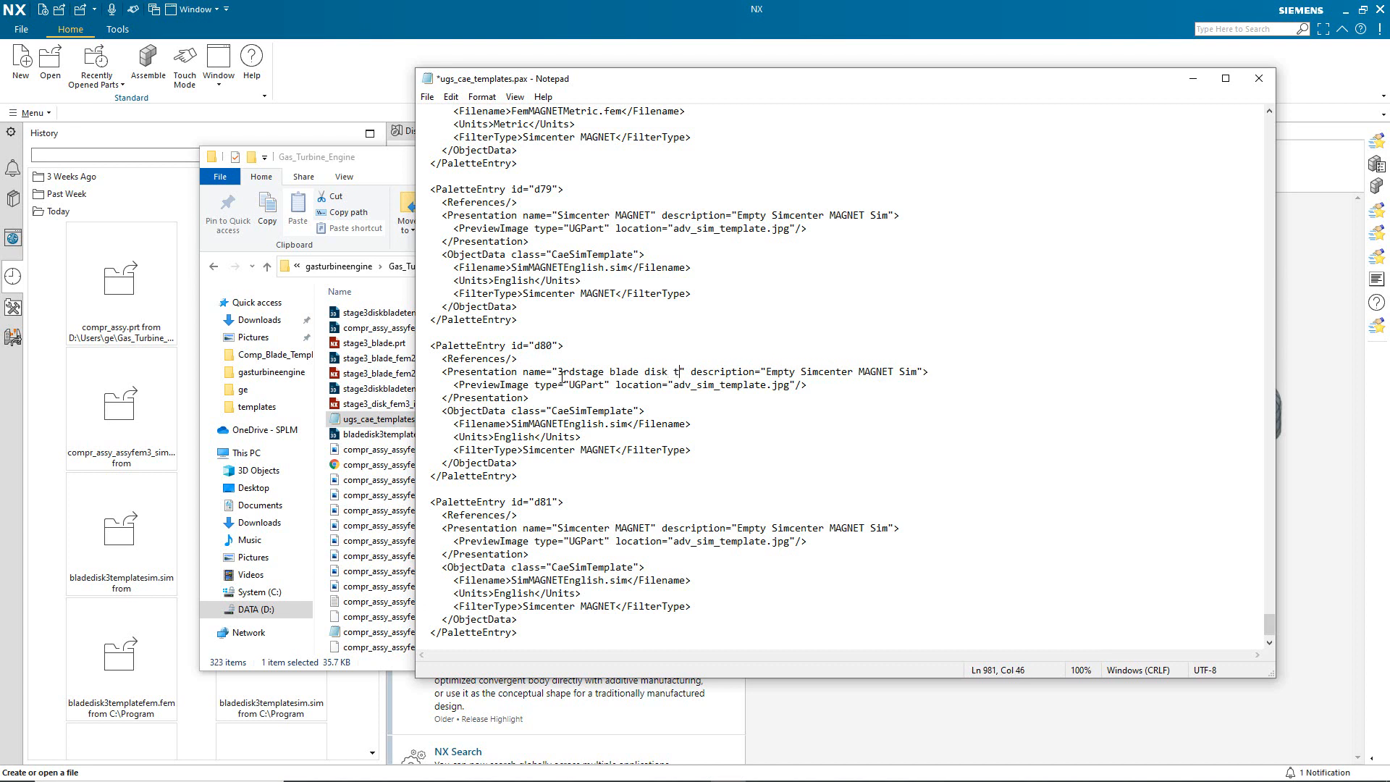
key("BackSpace")
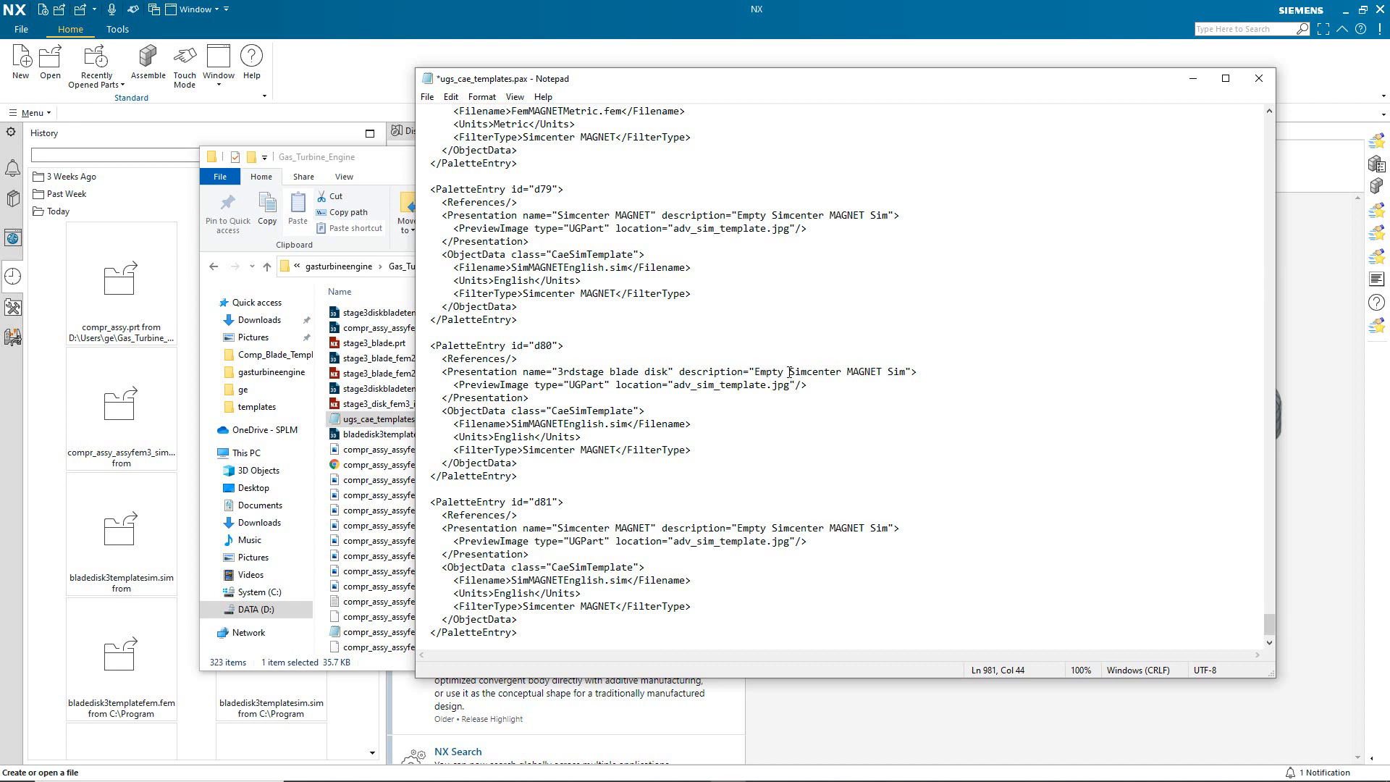
Change the description of palette entry d80 to "Empty 3rdstage Sim".
left_click_drag(788, 374, 881, 373)
type("3rdblade")
key("BackSpace")
key("BackSpace")
key("BackSpace")
key("BackSpace")
key("BackSpace")
type("stage")
Copy the name stage3diskbladetemplatesim.sim from the templates folder in File Explorer and paste it as entry d80's filename in Notepad.
left_click(392, 160)
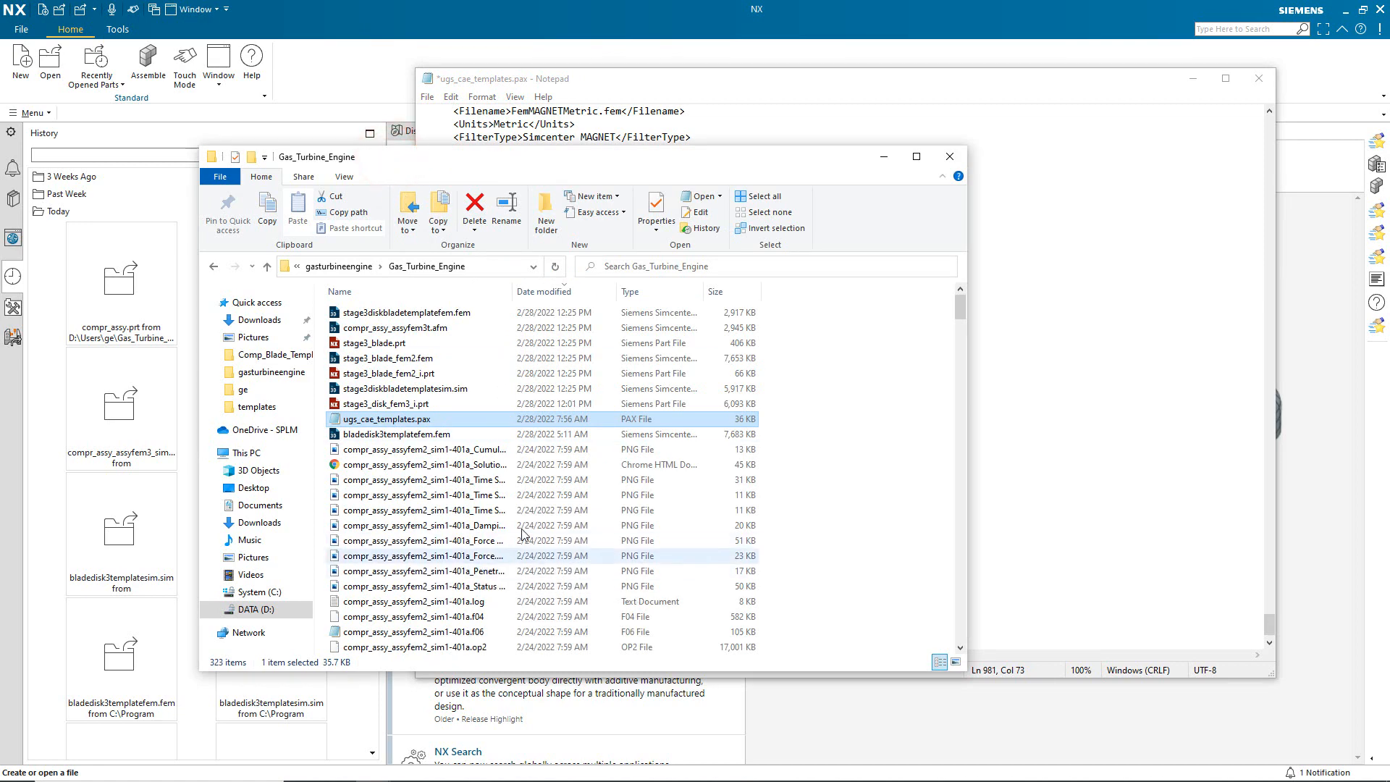
left_click_drag(947, 78, 1032, 148)
left_click_drag(959, 112, 619, 156)
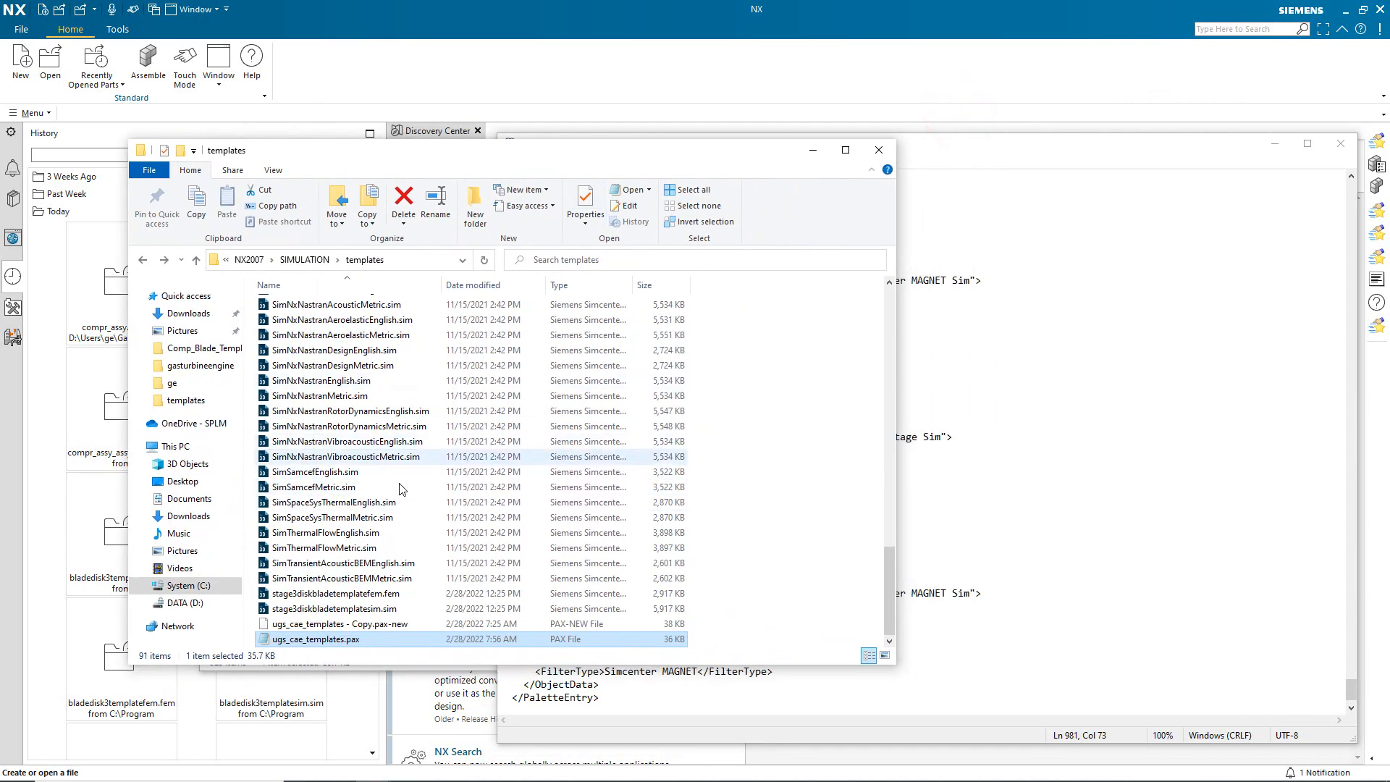
left_click(347, 610)
left_click(385, 610)
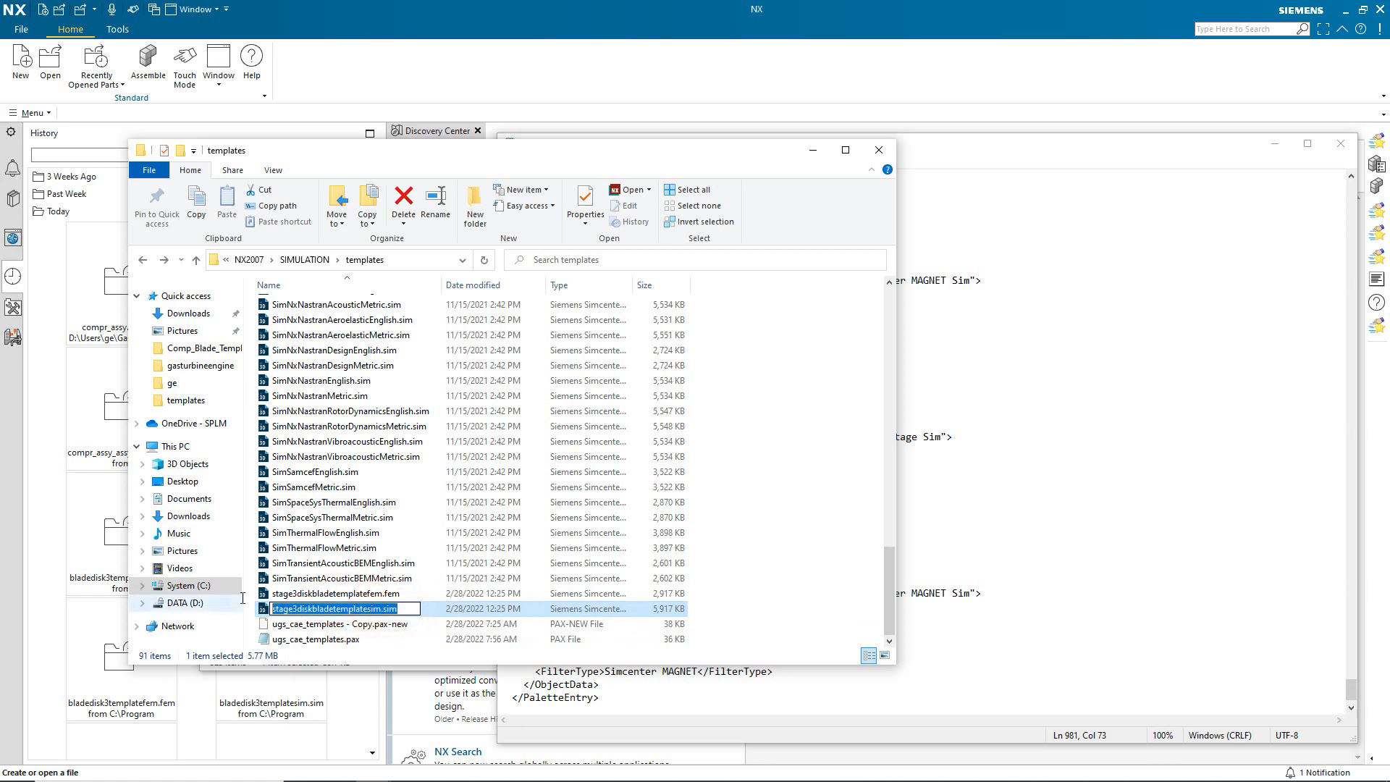
left_click(1130, 140)
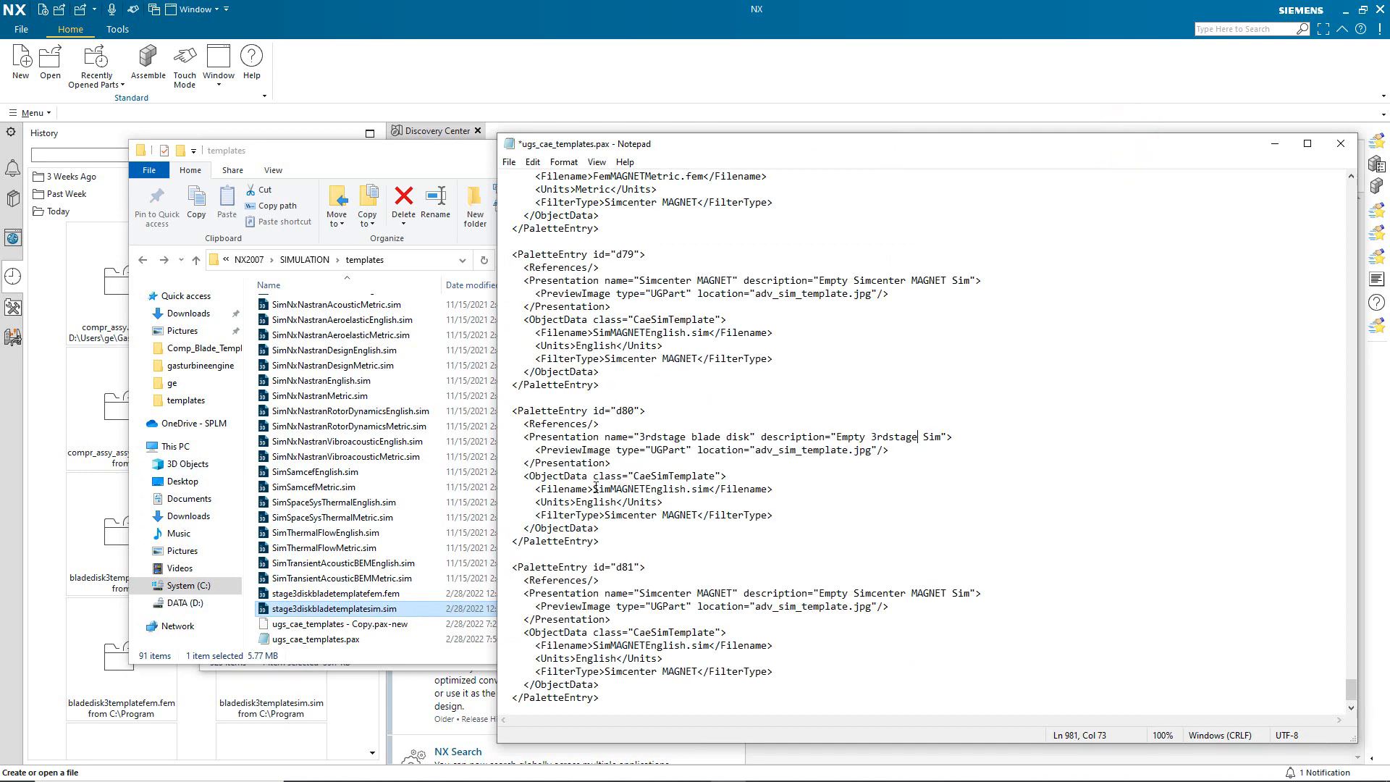
left_click_drag(593, 489, 709, 490)
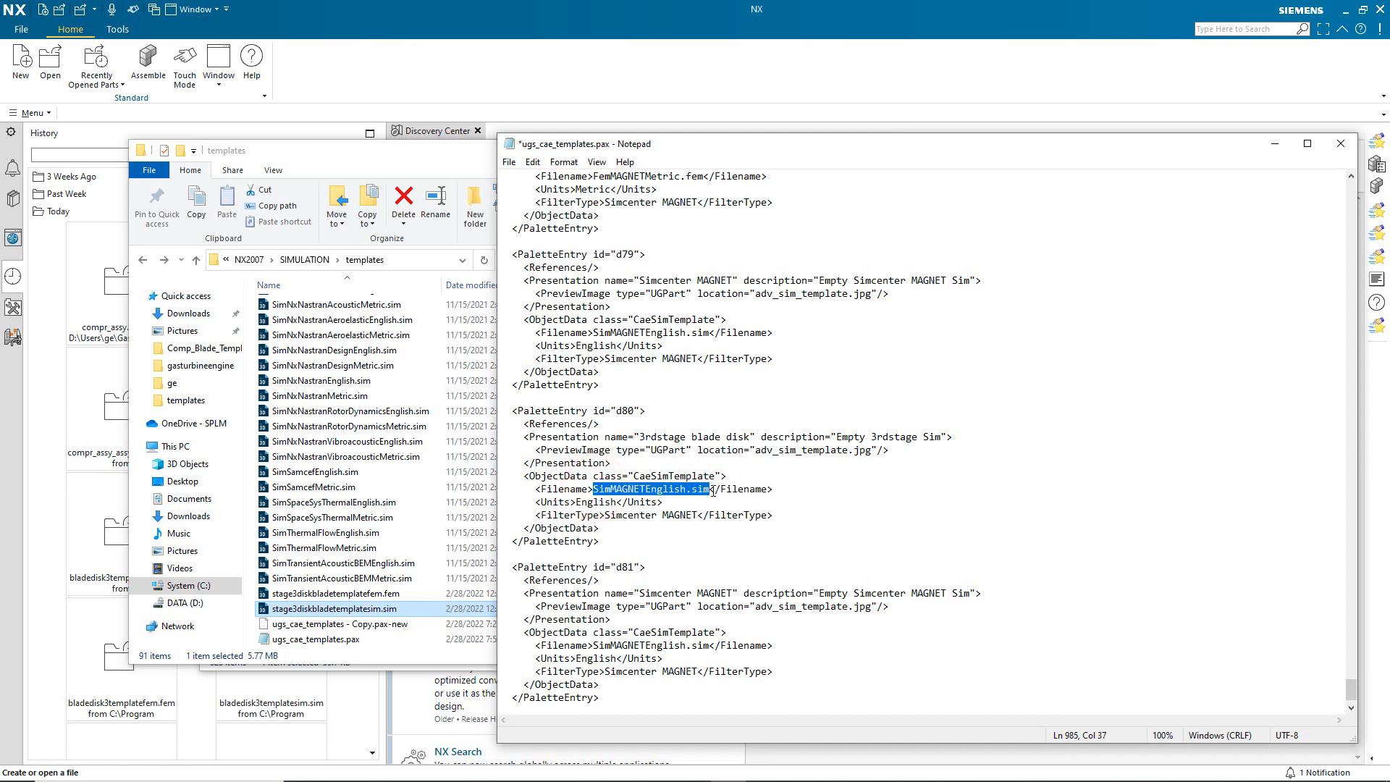
key("ctrl+v")
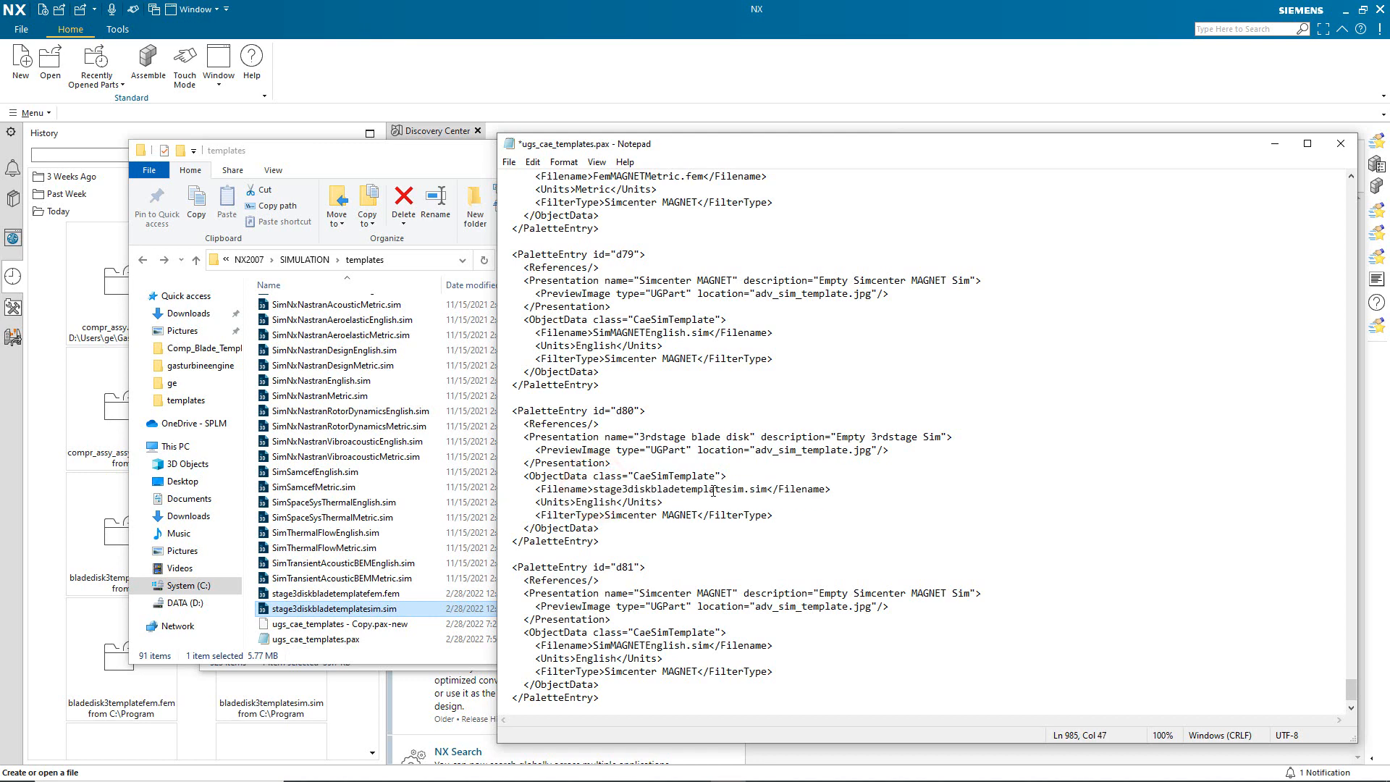
Change the filter type of palette entry d80 to "Simcenter 3rdstage".
double_click(594, 502)
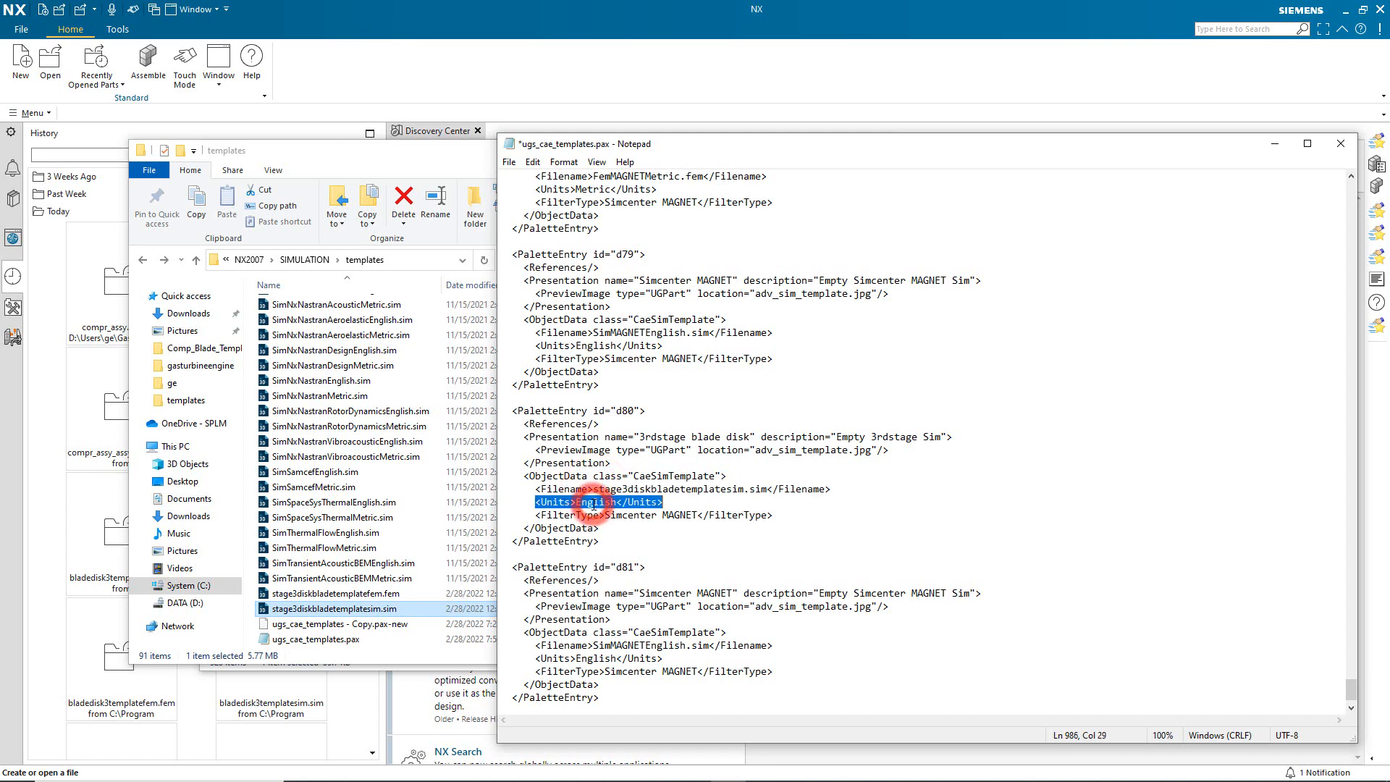
left_click(695, 515)
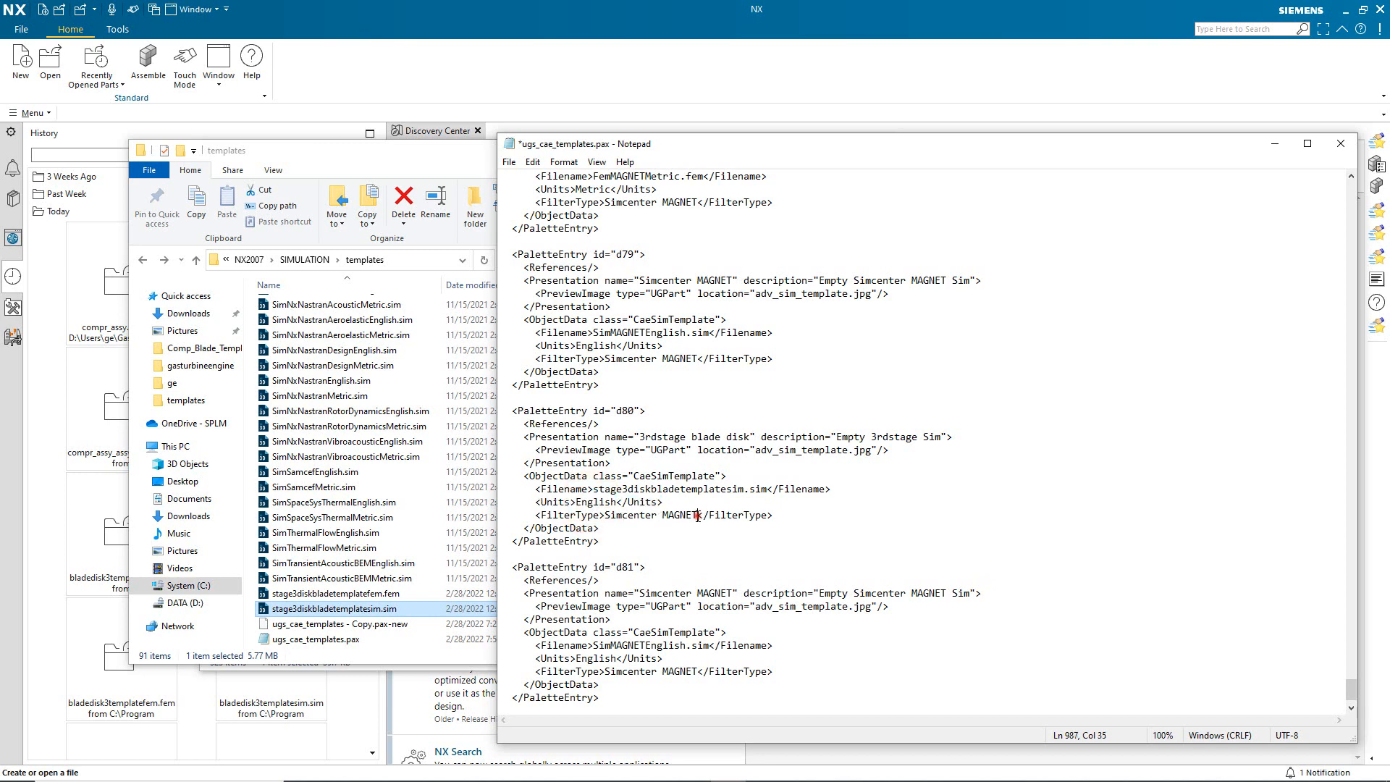
left_click_drag(696, 515, 661, 520)
type("3rdstage")
Delete the duplicated Sim palette entry d81 from the end of the file.
left_click(661, 584)
scroll(663, 588, "down", 1)
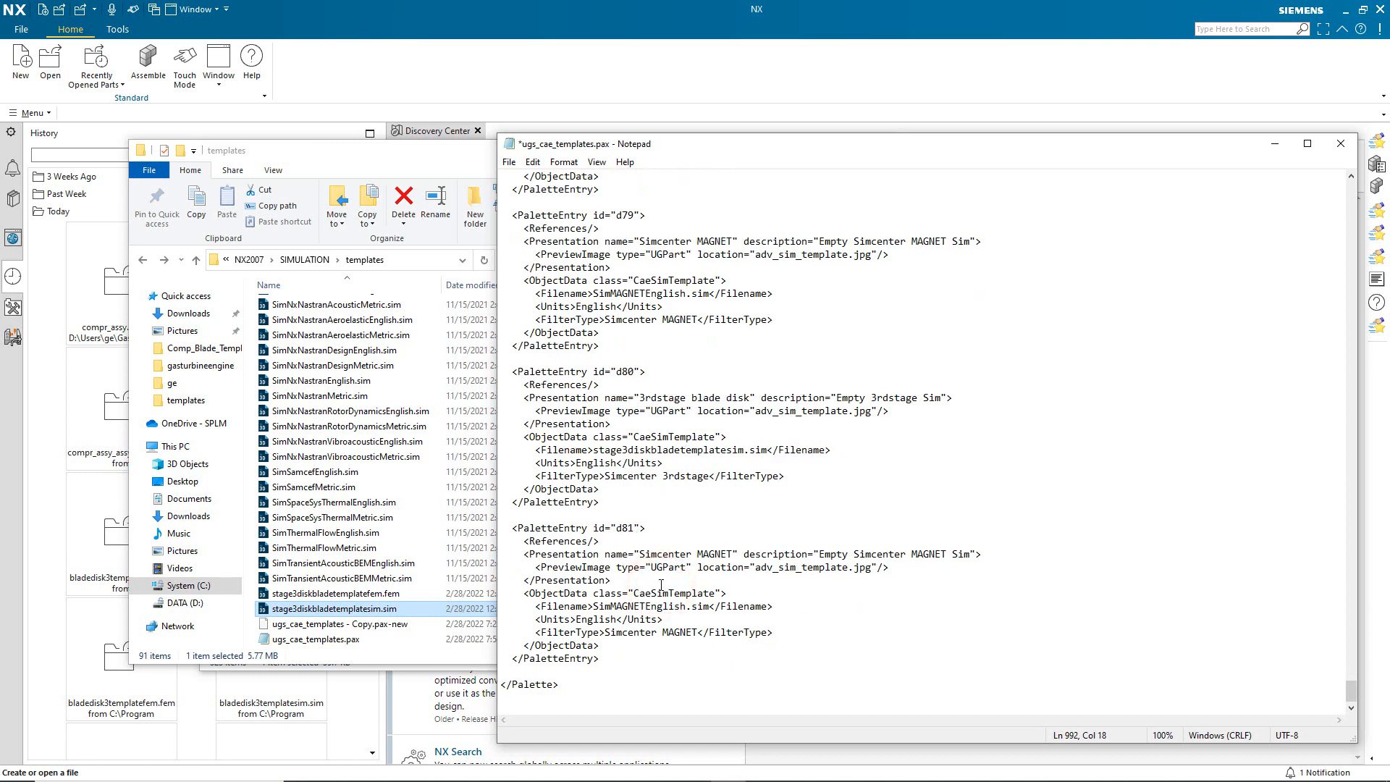
left_click_drag(617, 659, 505, 520)
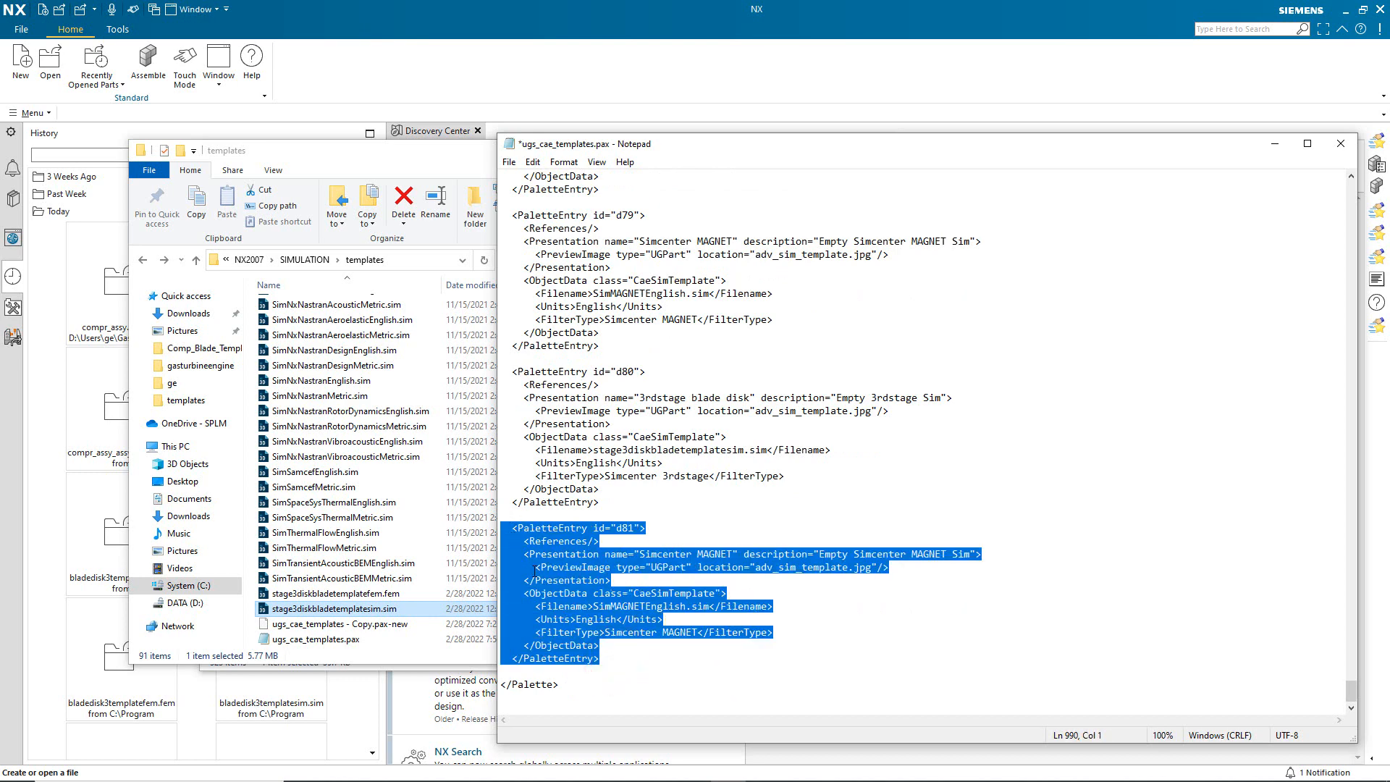
key("Delete")
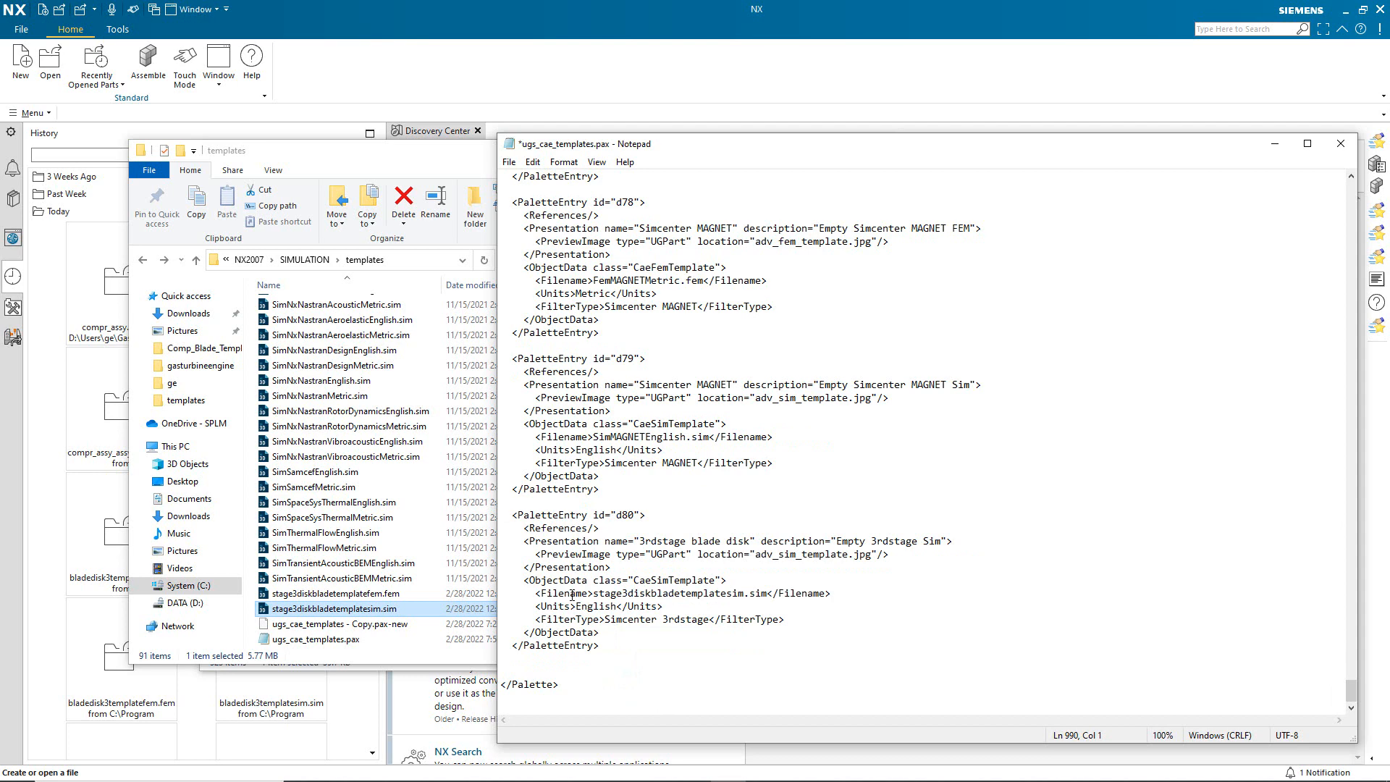
Copy the English Simcenter MAGNET FEM palette entry d77 and paste it below entry d80.
scroll(572, 595, "up", 4)
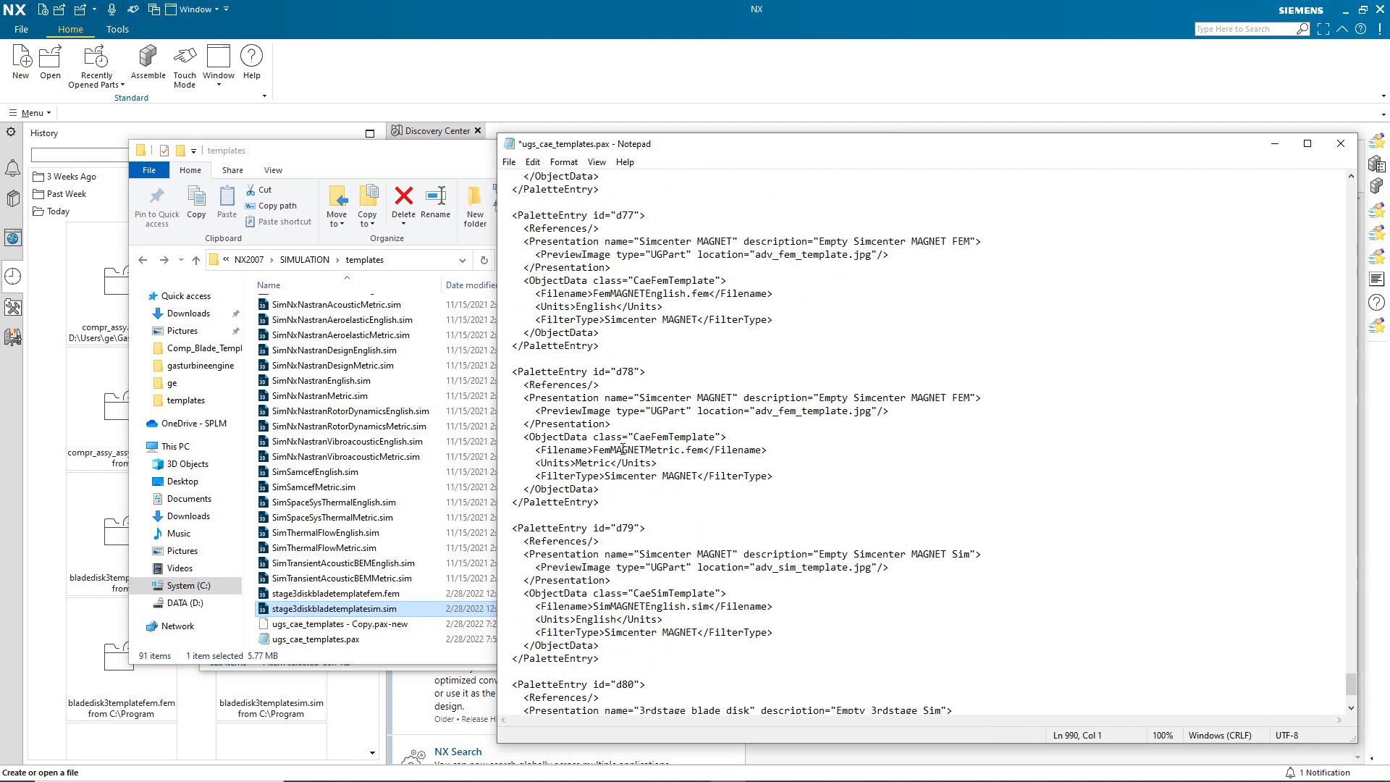
scroll(623, 450, "up", 2)
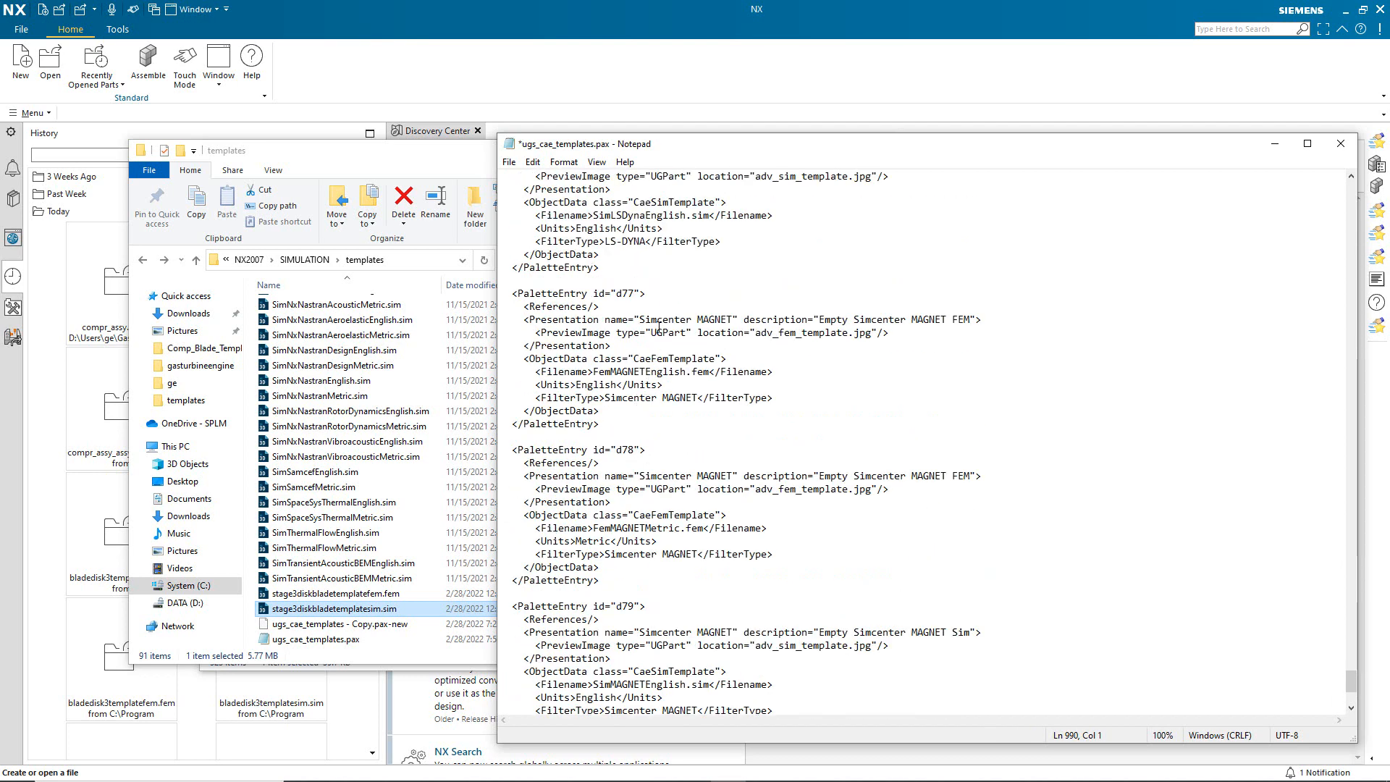
left_click(606, 387)
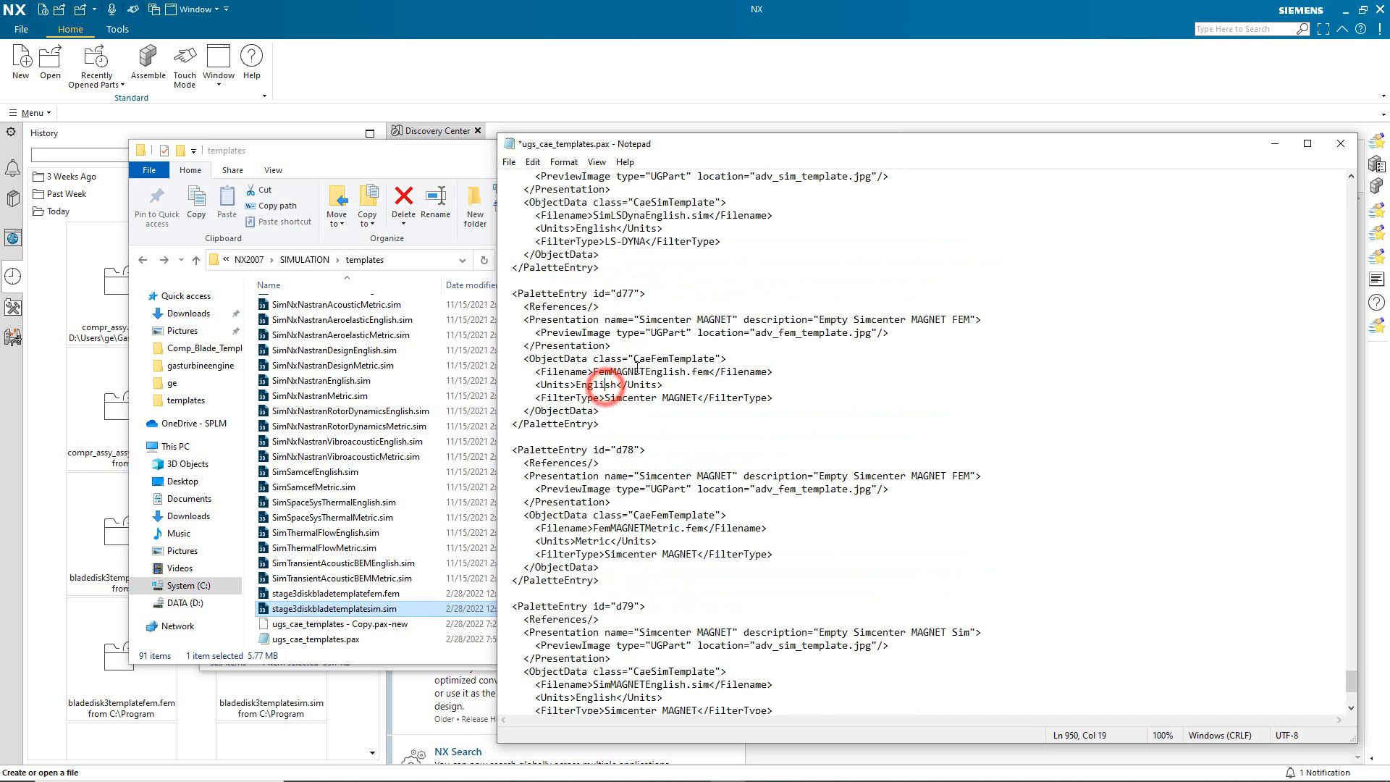
left_click(602, 423)
left_click_drag(601, 423, 501, 291)
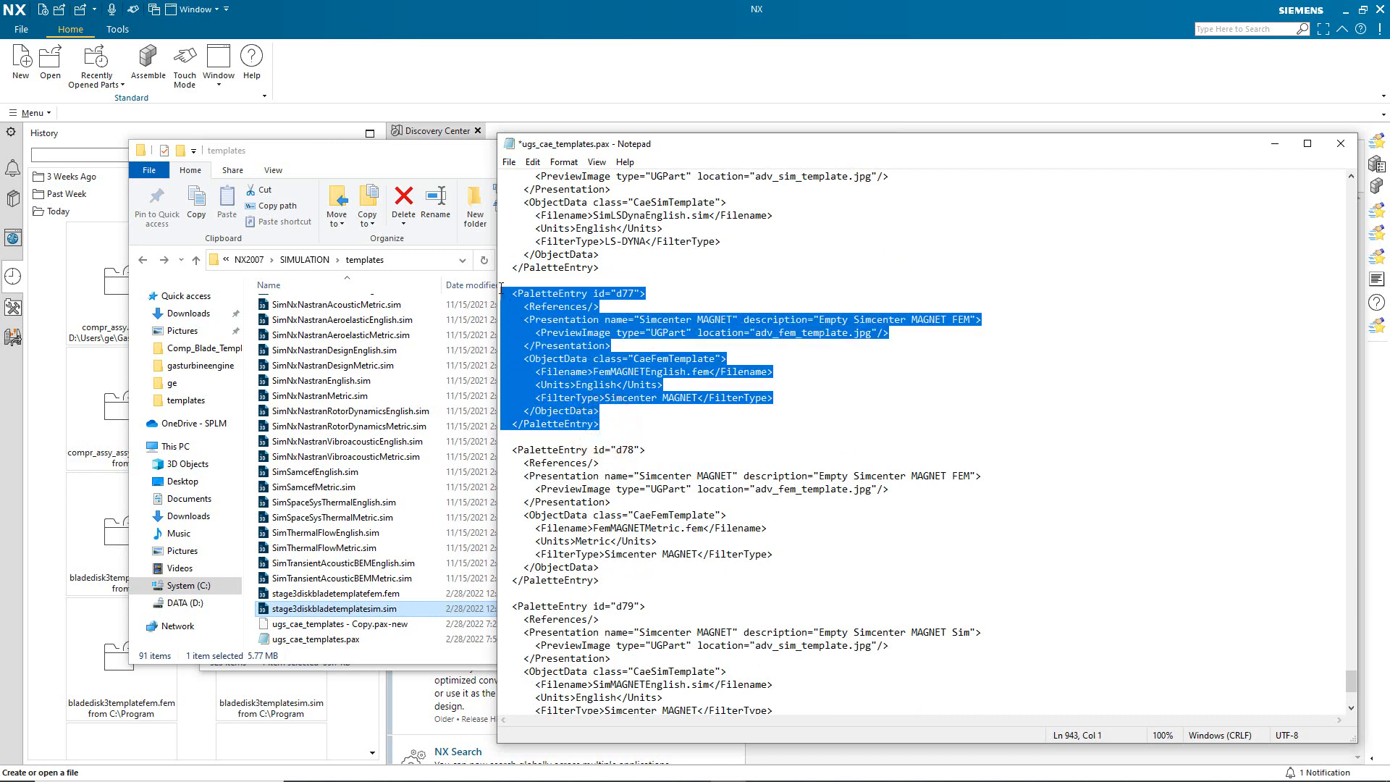
right_click(513, 341)
left_click(549, 386)
scroll(617, 583, "down", 6)
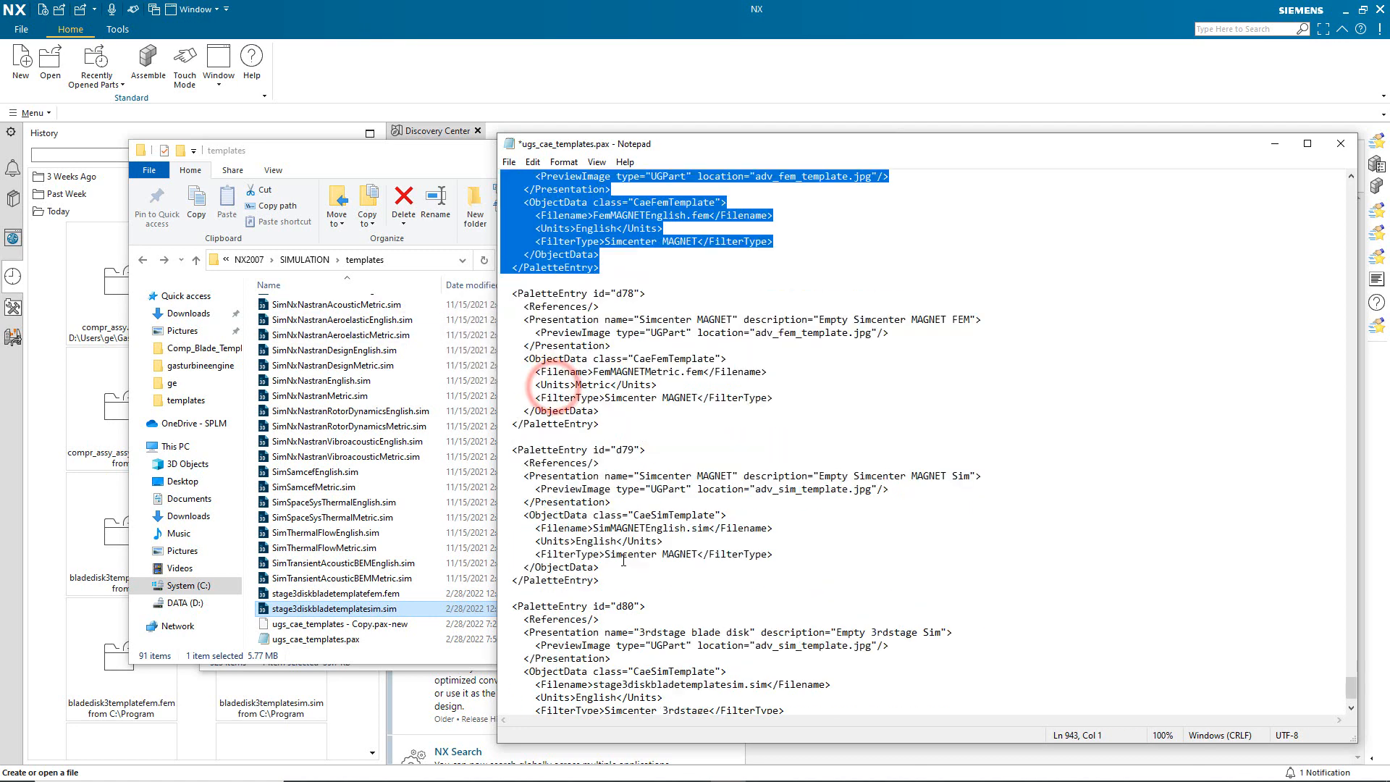
left_click(555, 667)
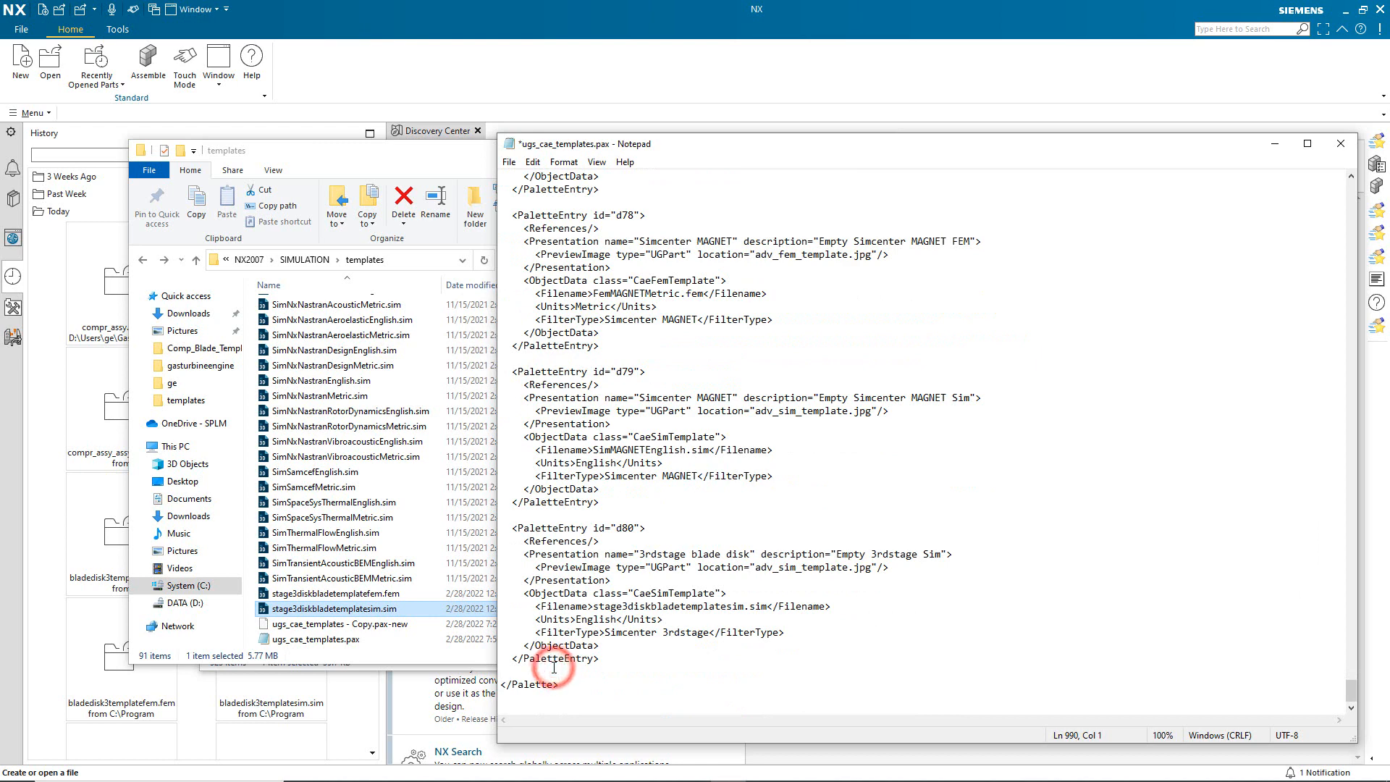
key("Return")
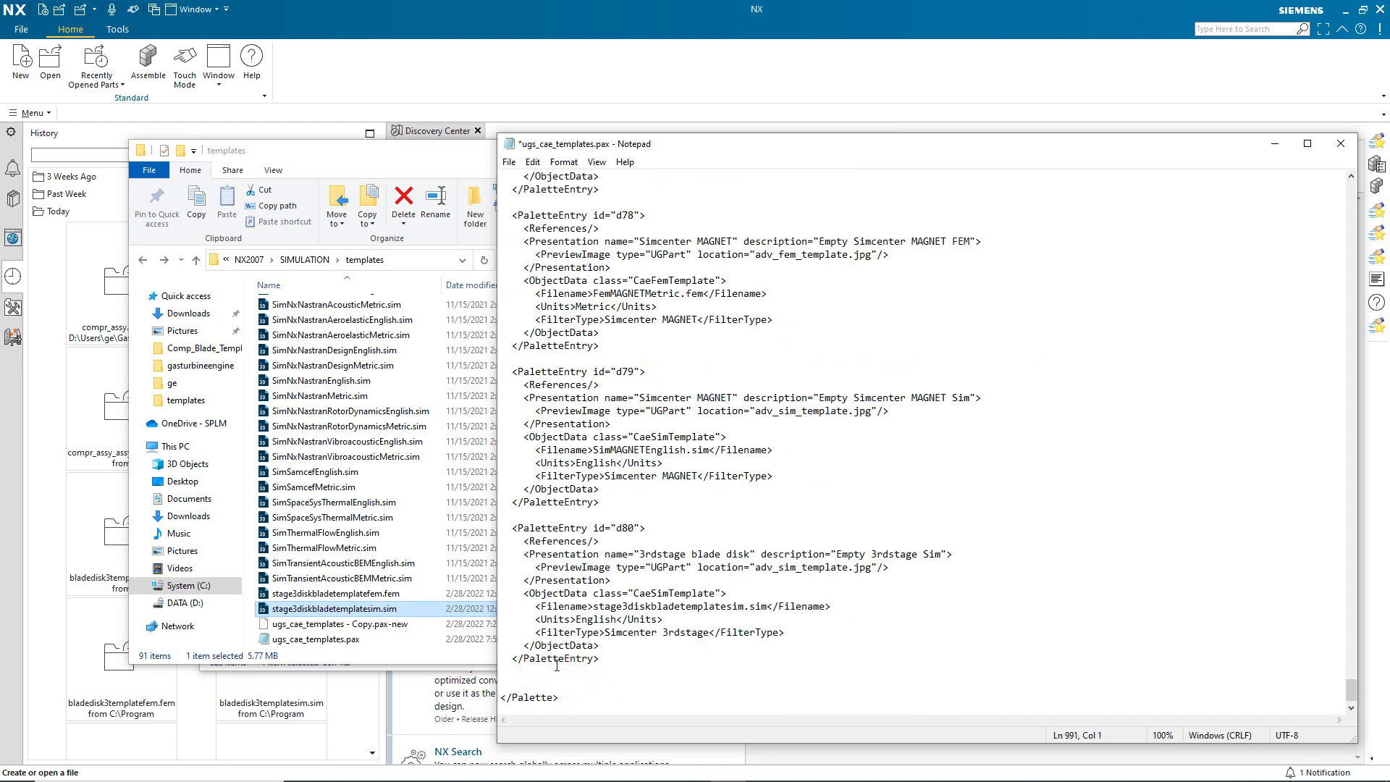
key("ctrl+v")
key("Return")
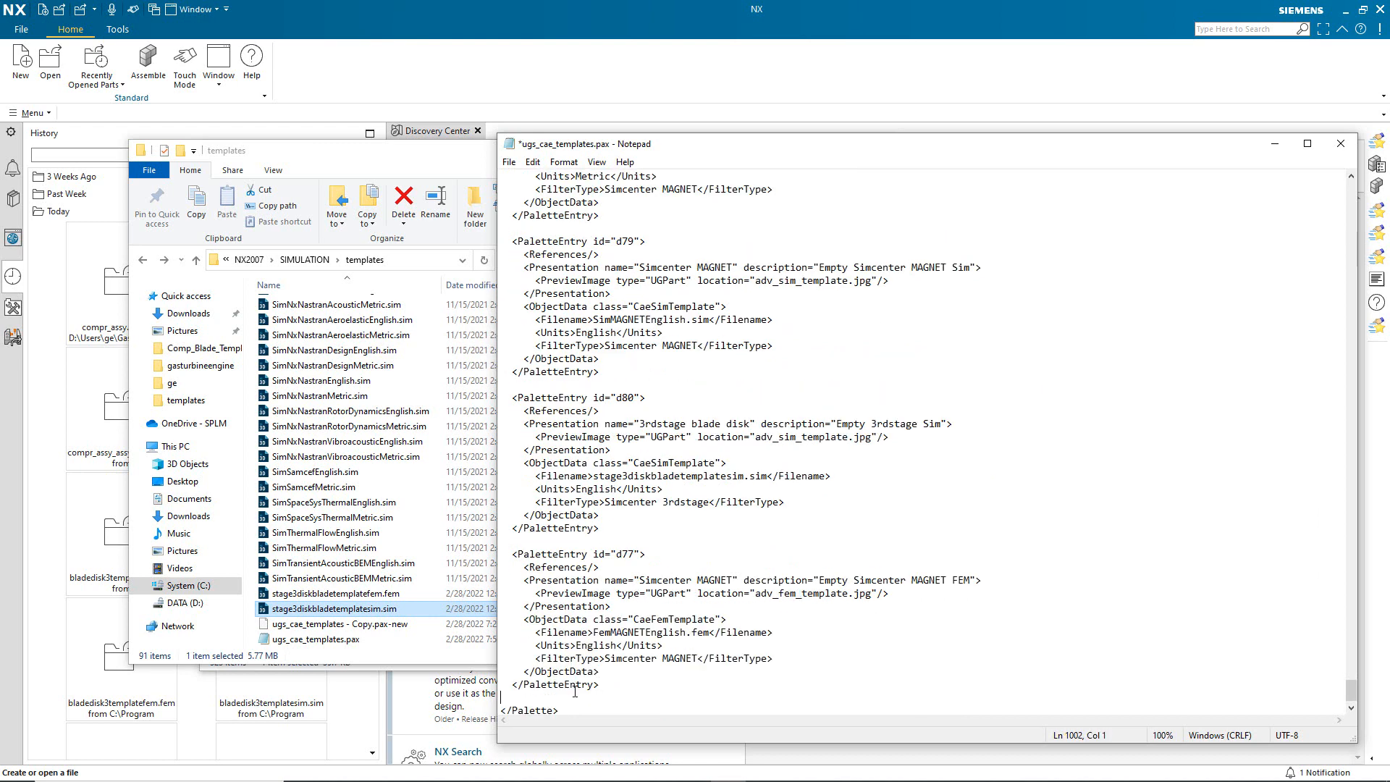
Change the id of the pasted FEM palette entry to d81.
left_click(633, 554)
key("BackSpace")
key("BackSpace")
type("81")
Set the presentation name of palette entry d81 to "3rdstage blade disk" by copying it from entry d80.
left_click_drag(639, 426, 749, 428)
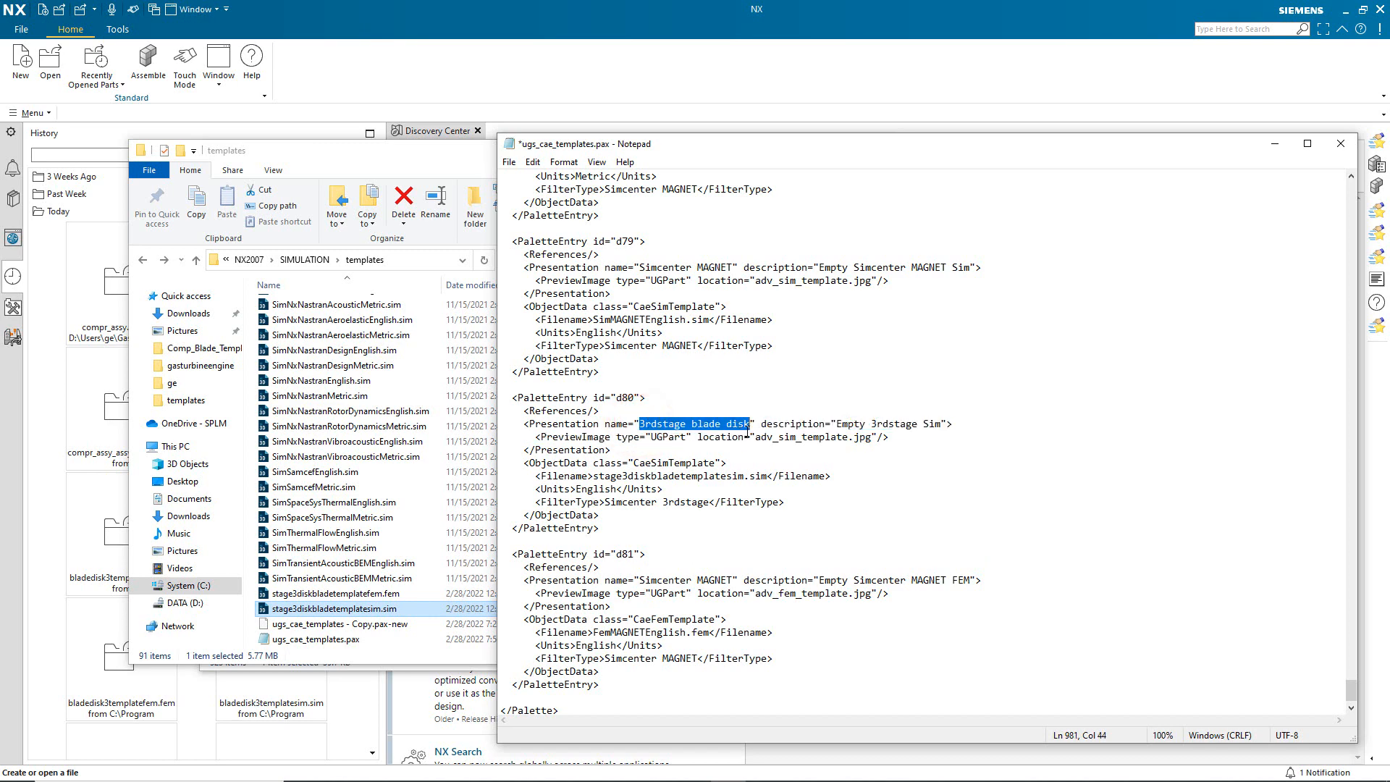
right_click(737, 427)
left_click(746, 467)
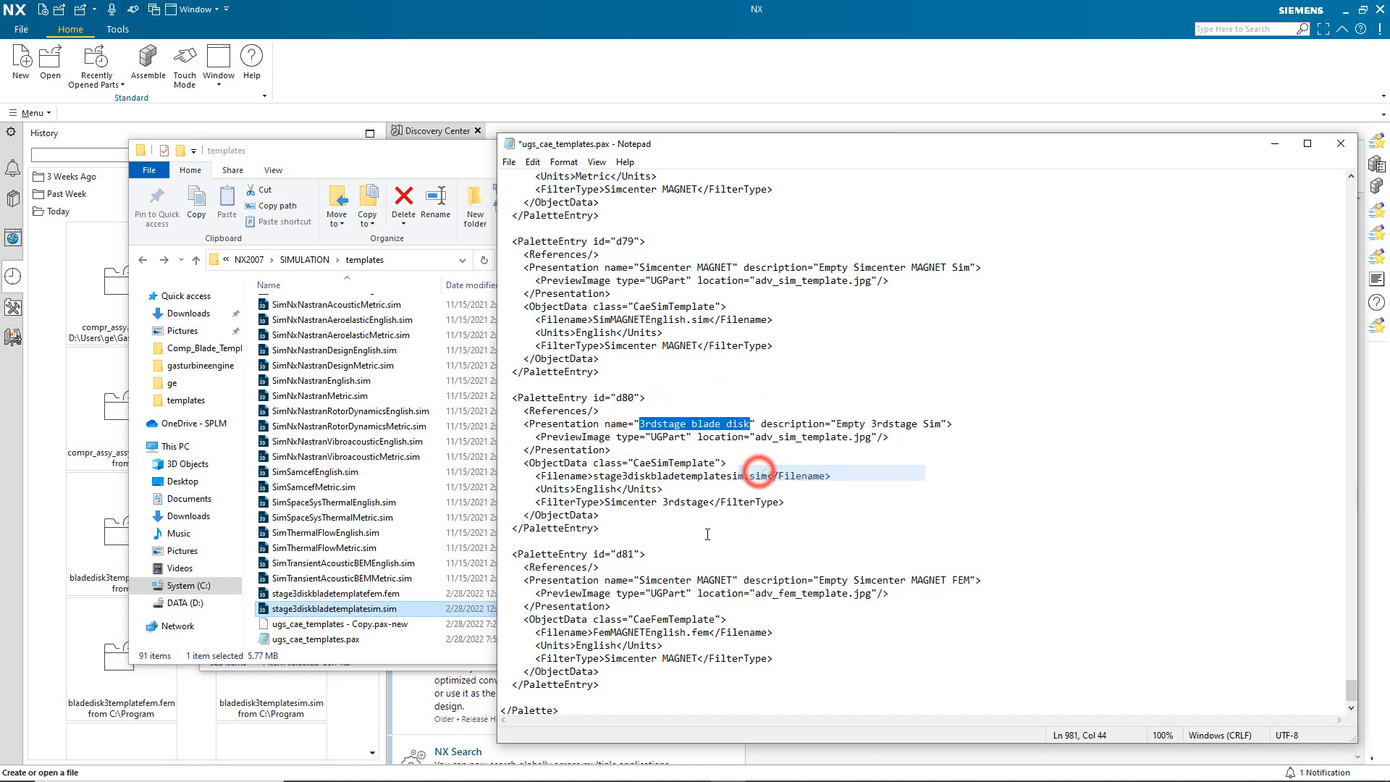
left_click_drag(640, 582, 732, 581)
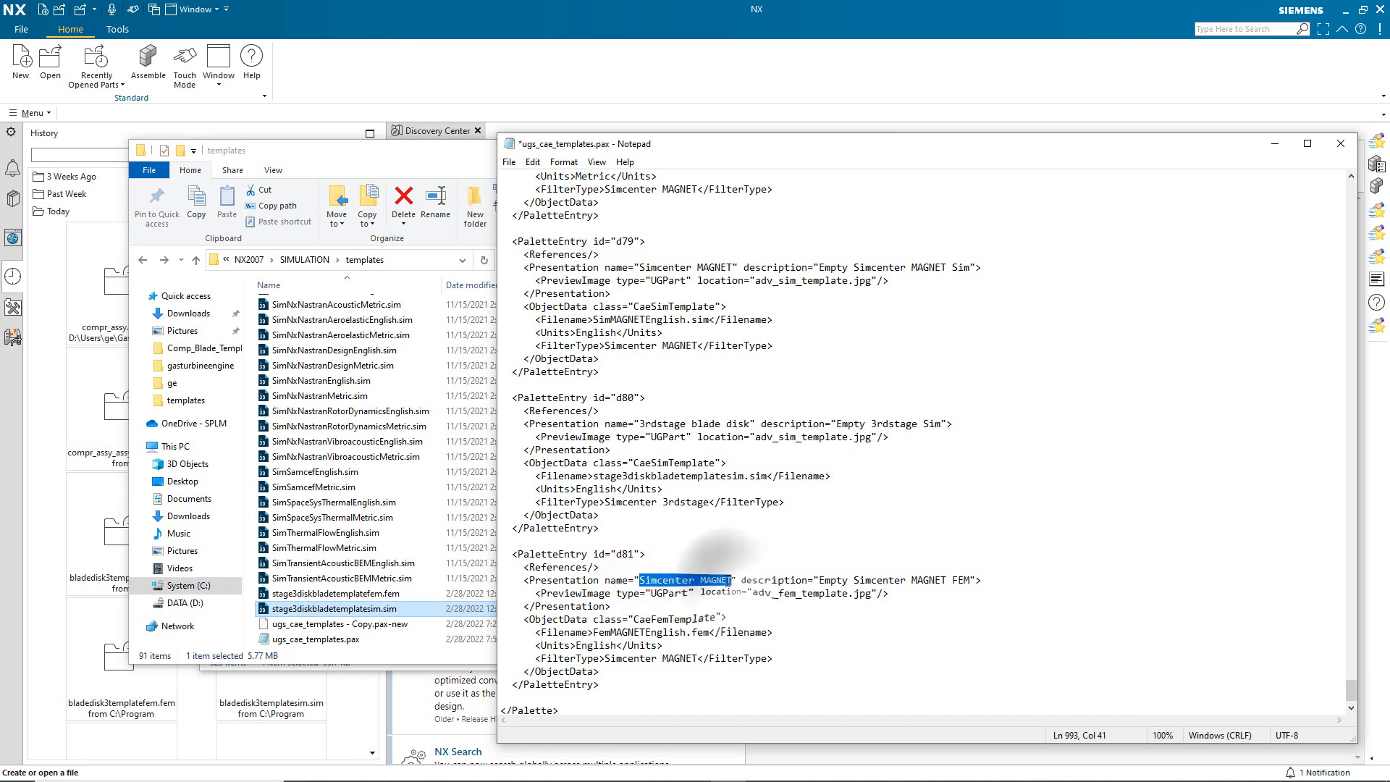
right_click(730, 580)
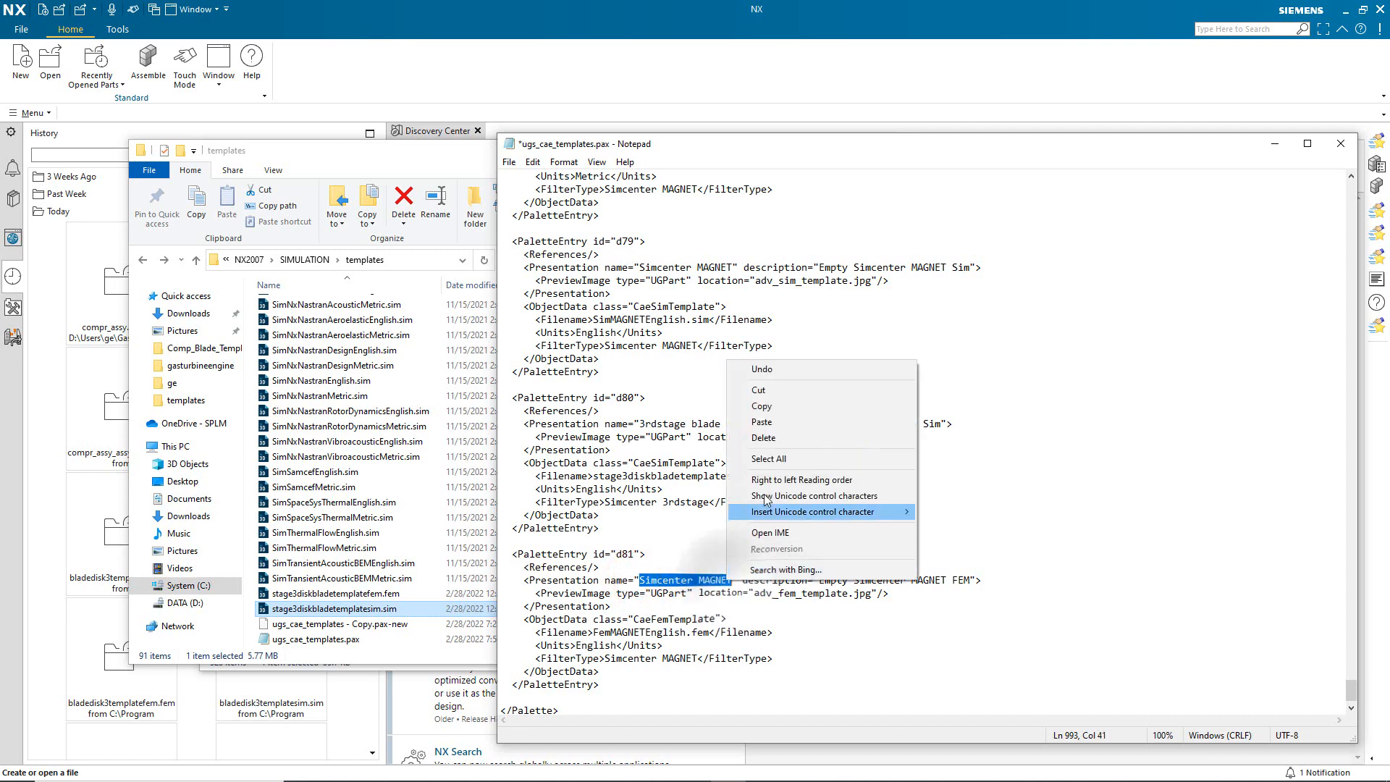
left_click(762, 422)
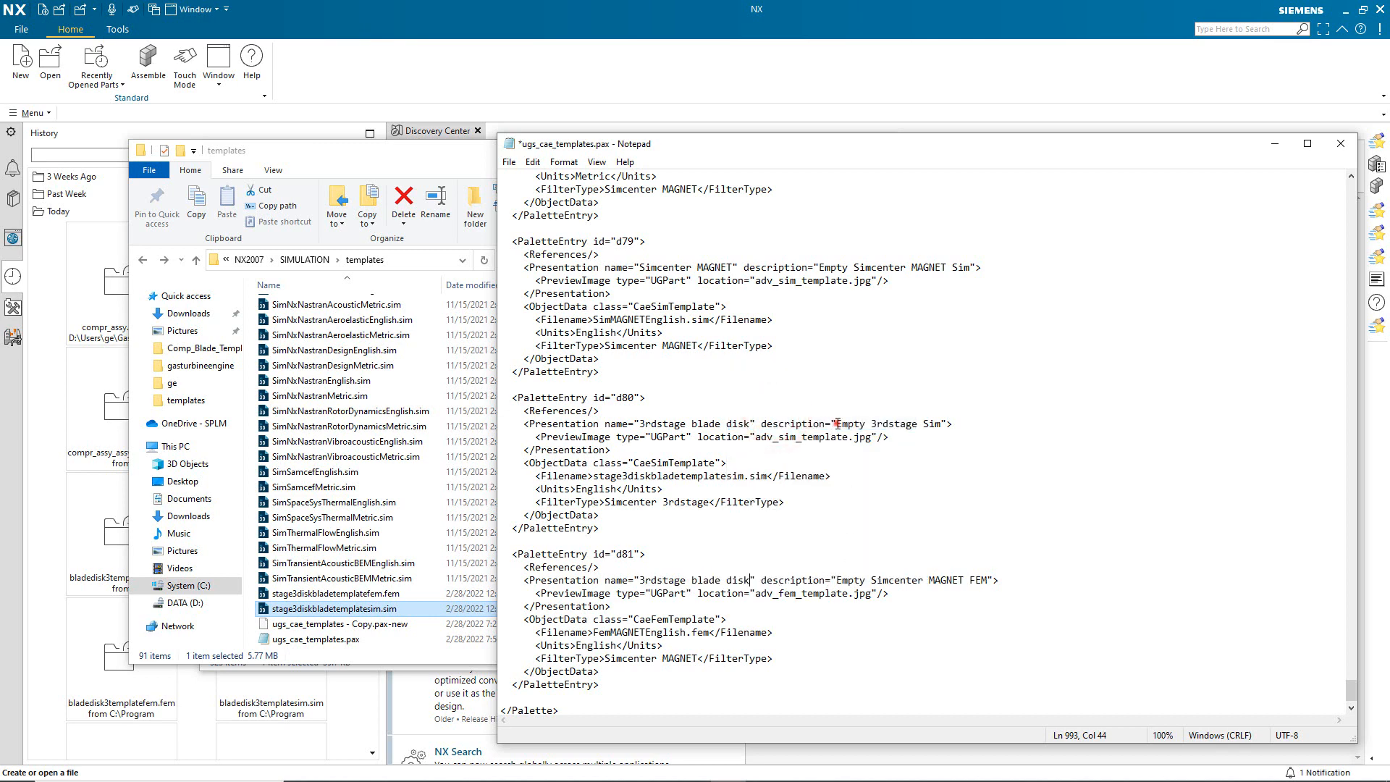
Change the description of palette entry d81 to "Empty 3rdstage FEM", reusing the wording from entry d80.
left_click_drag(835, 425, 921, 427)
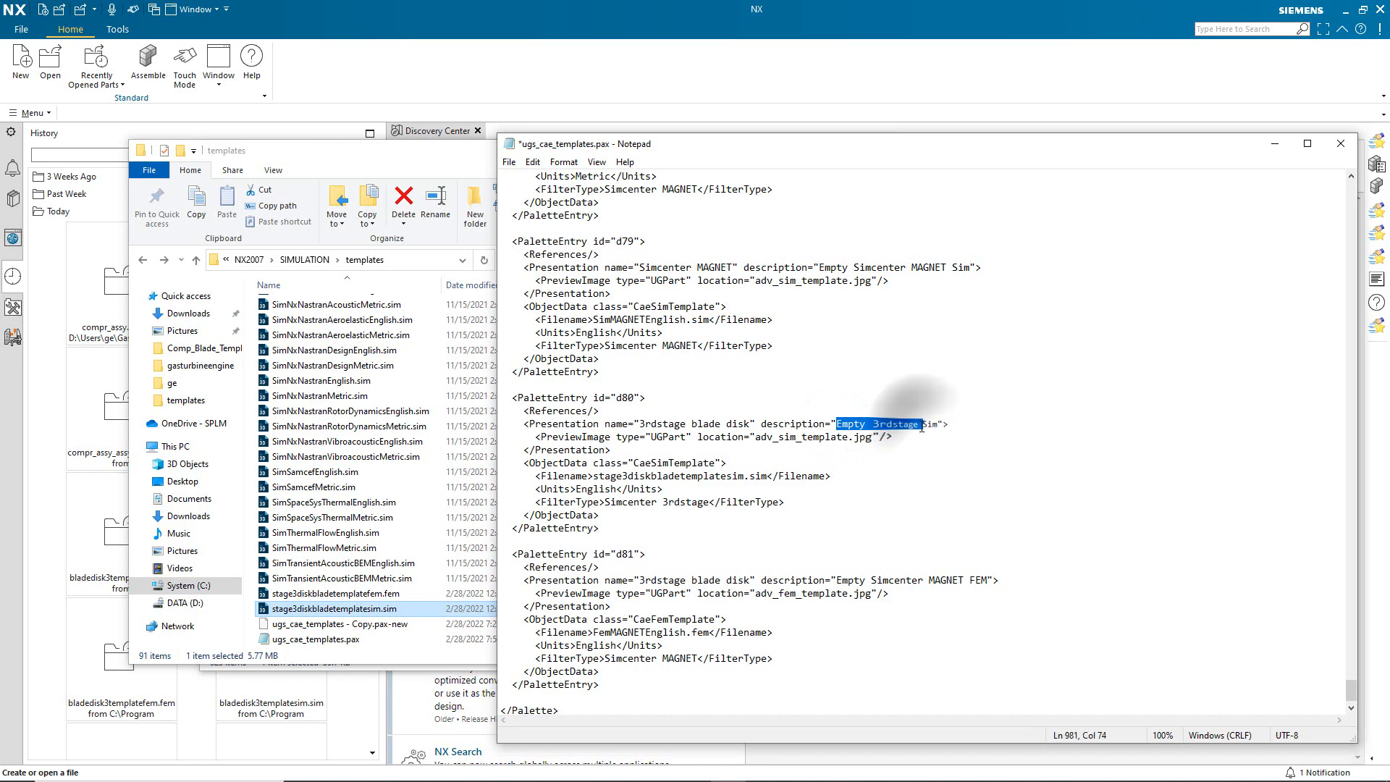
right_click(922, 427)
left_click(945, 473)
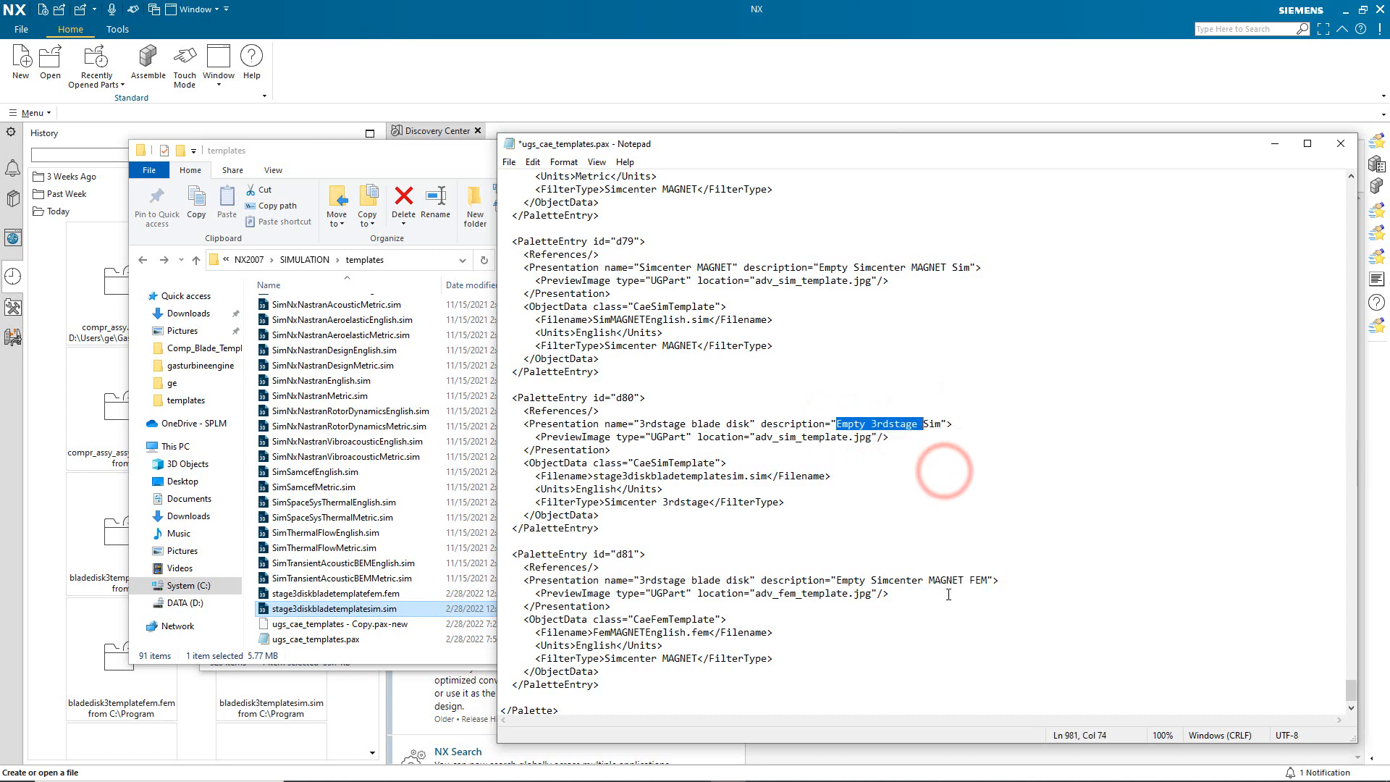
left_click(968, 580)
left_click_drag(968, 580, 837, 580)
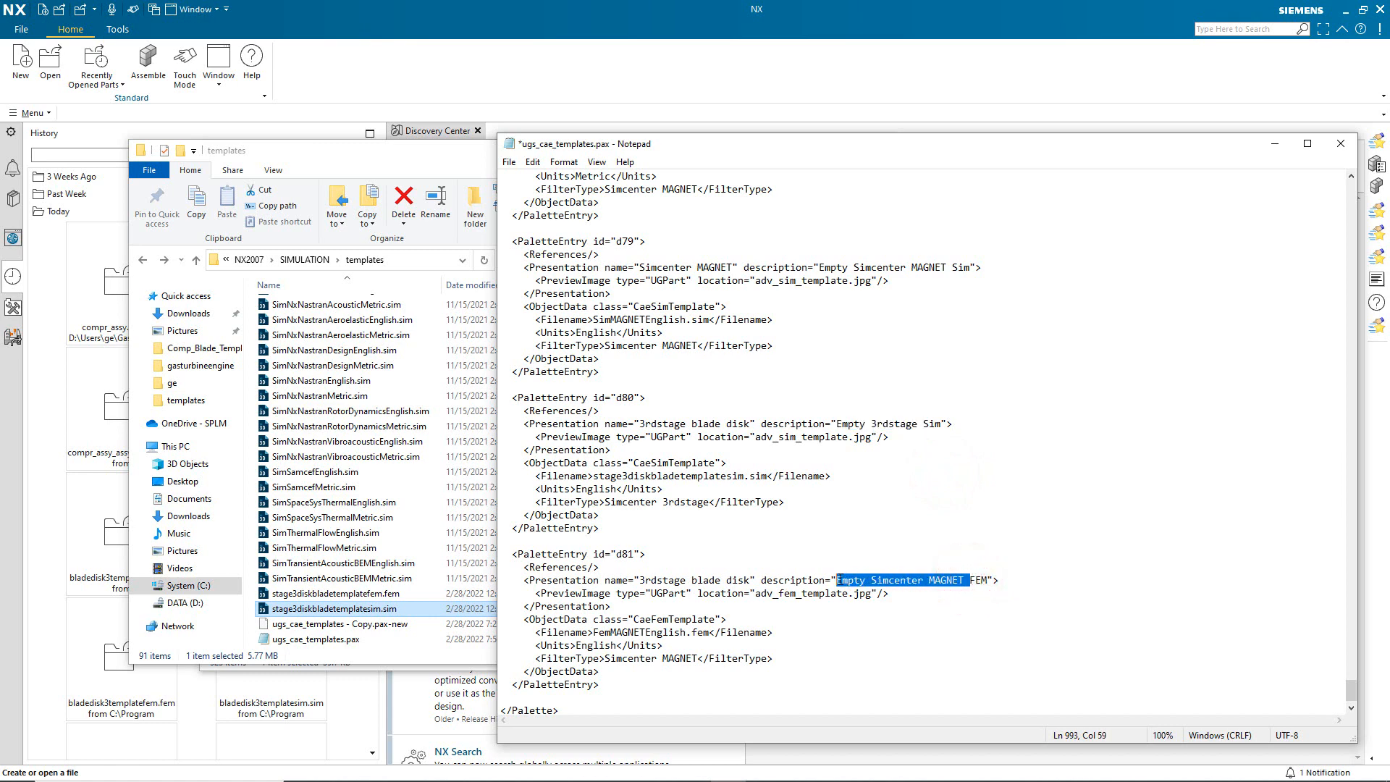
right_click(839, 580)
left_click(874, 421)
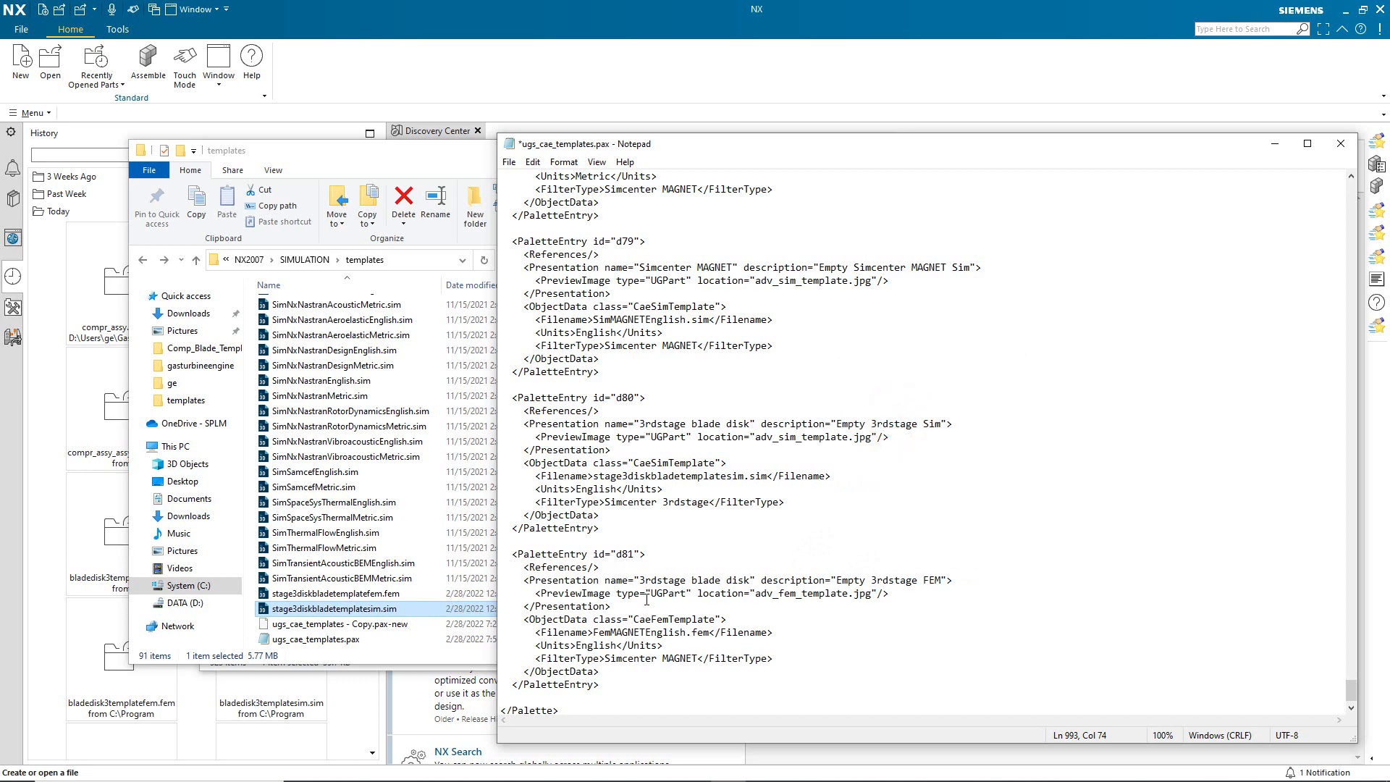
Copy the FEM template's file name and set the Filename of palette entry d81 to stage3diskbladetemplatefem.fem.
scroll(647, 600, "down", 1)
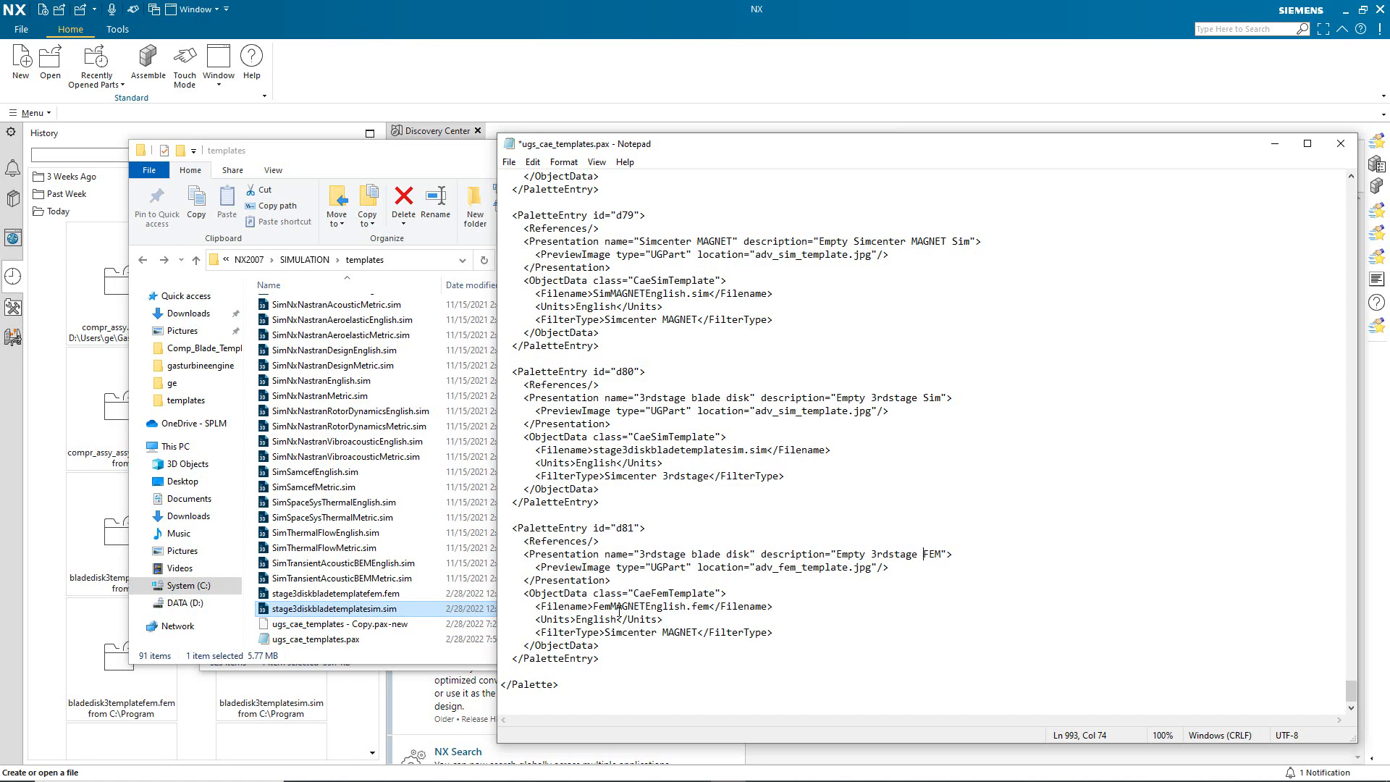
left_click(358, 594)
left_click(358, 594)
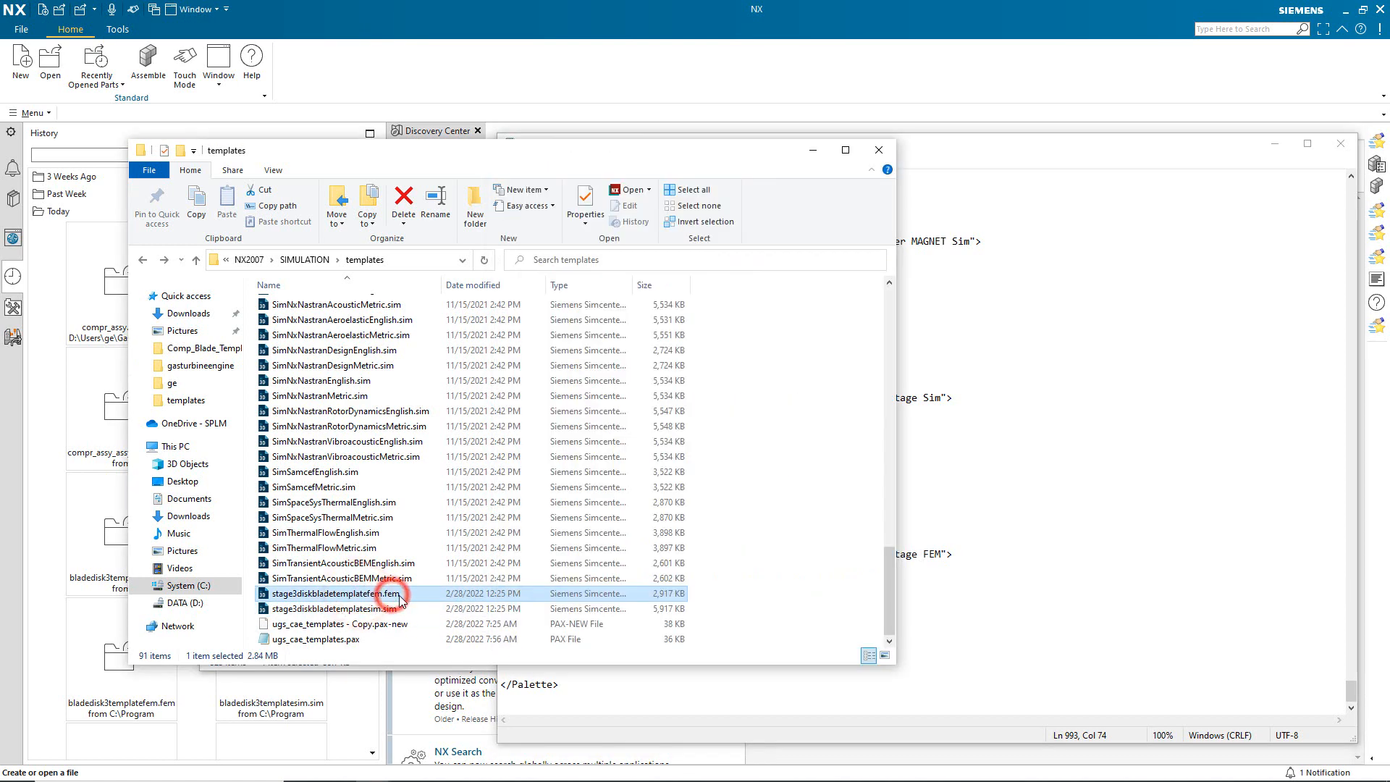
left_click_drag(399, 594, 268, 592)
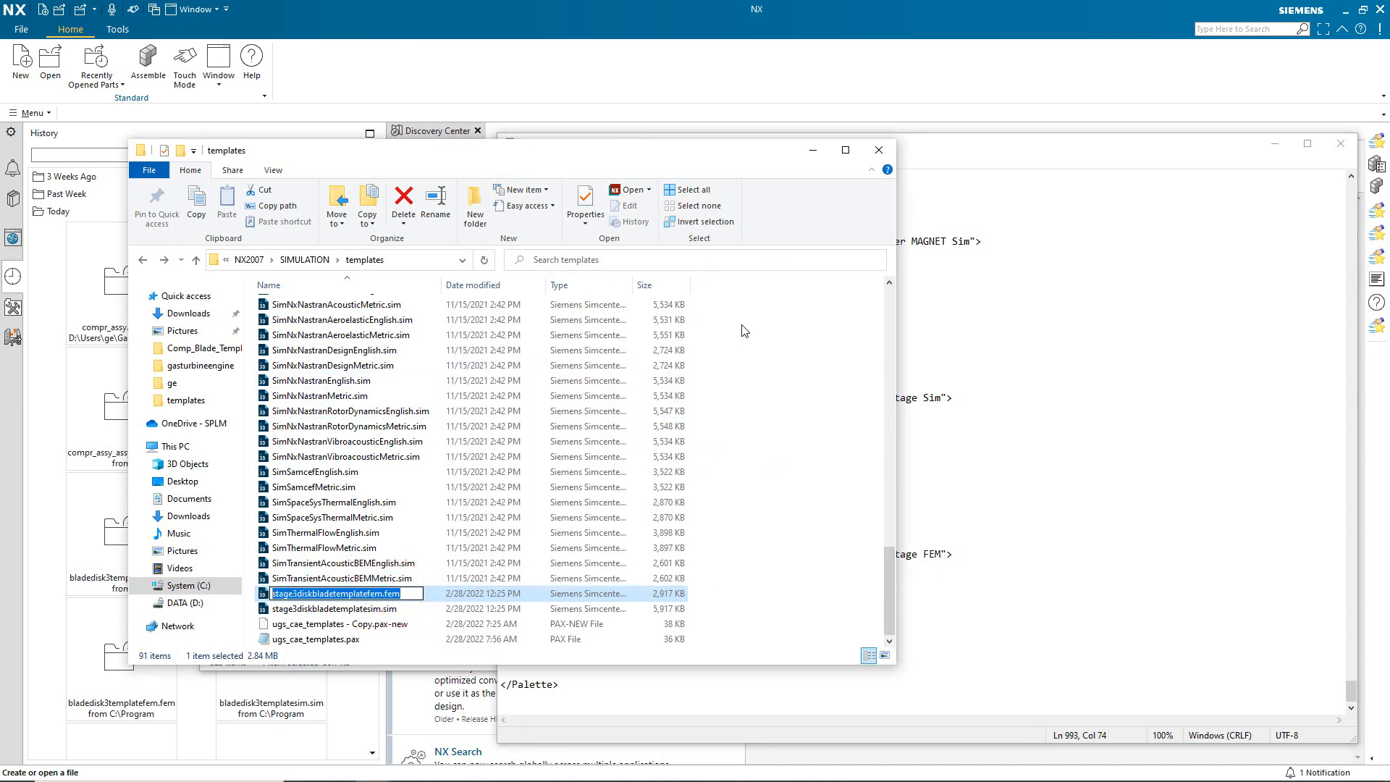
left_click(986, 402)
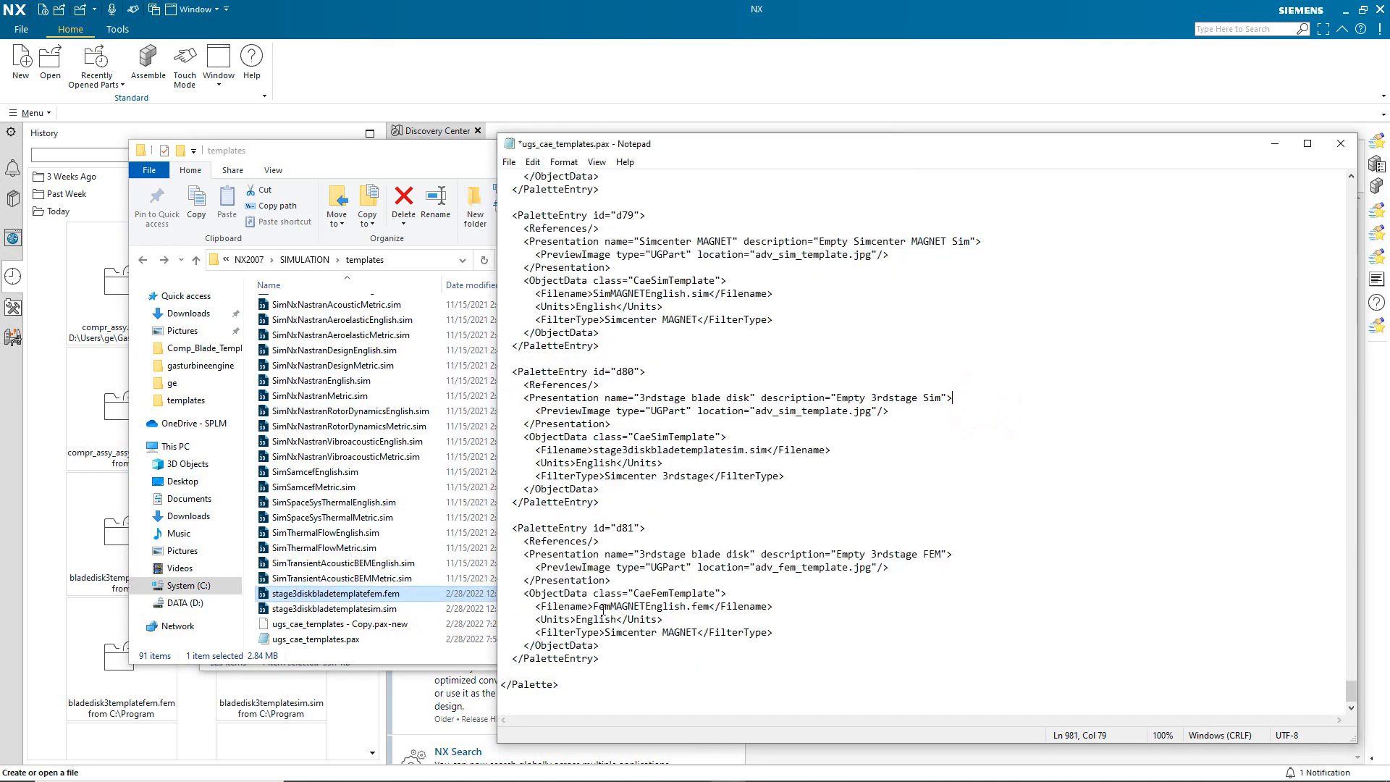
left_click_drag(593, 607, 711, 605)
key("ctrl+v")
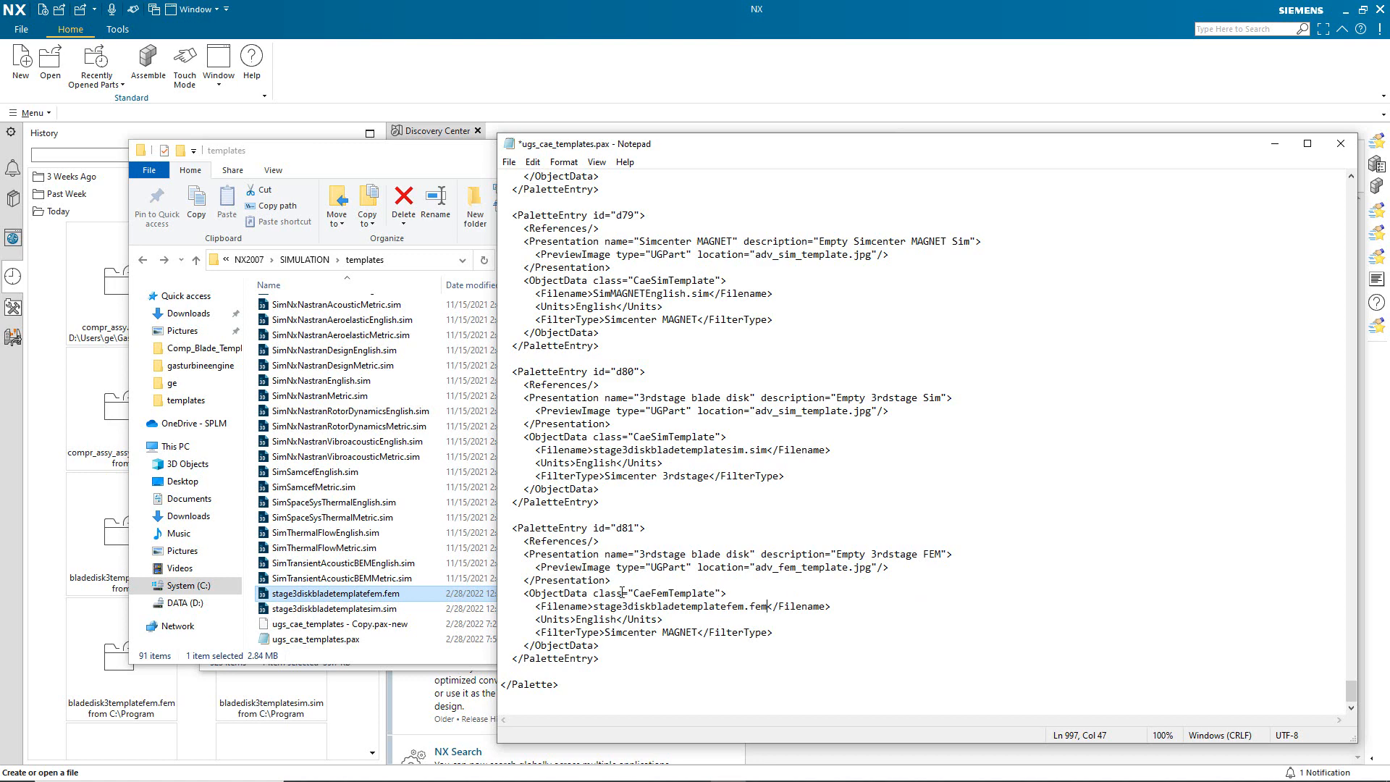
Set the filter type of palette entry d81 to "Simcenter 3rdstage" and save ugs_cae_templates.pax.
left_click(669, 476)
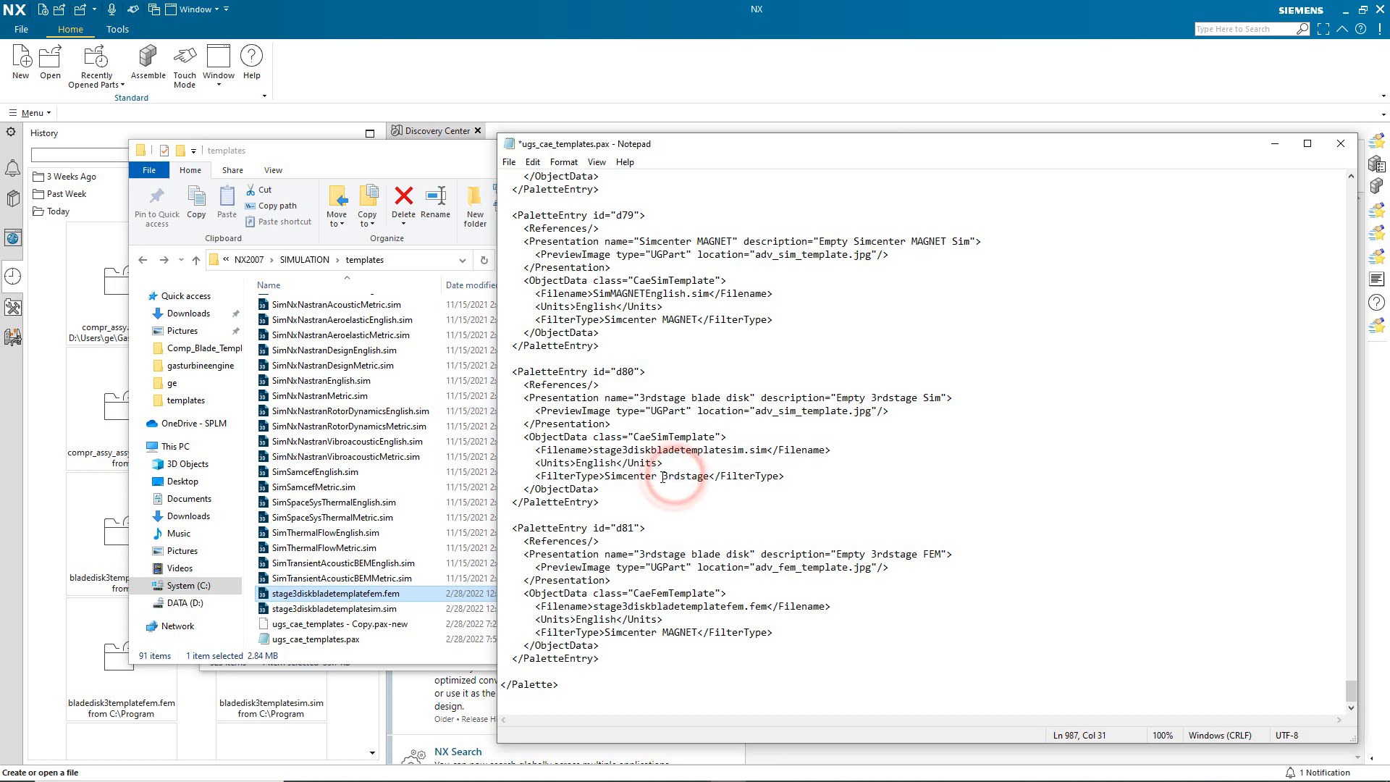
left_click(660, 476)
left_click_drag(660, 476, 690, 476)
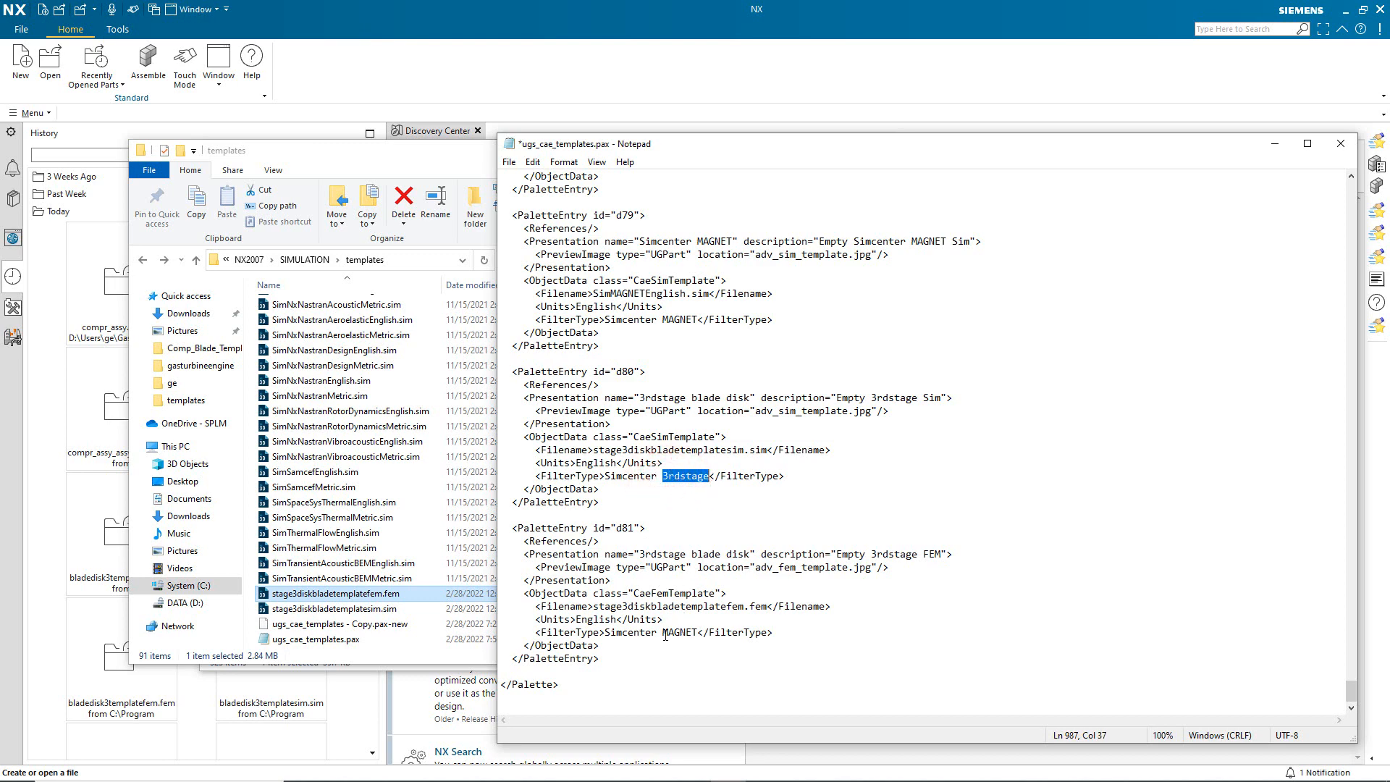
left_click_drag(664, 632, 700, 630)
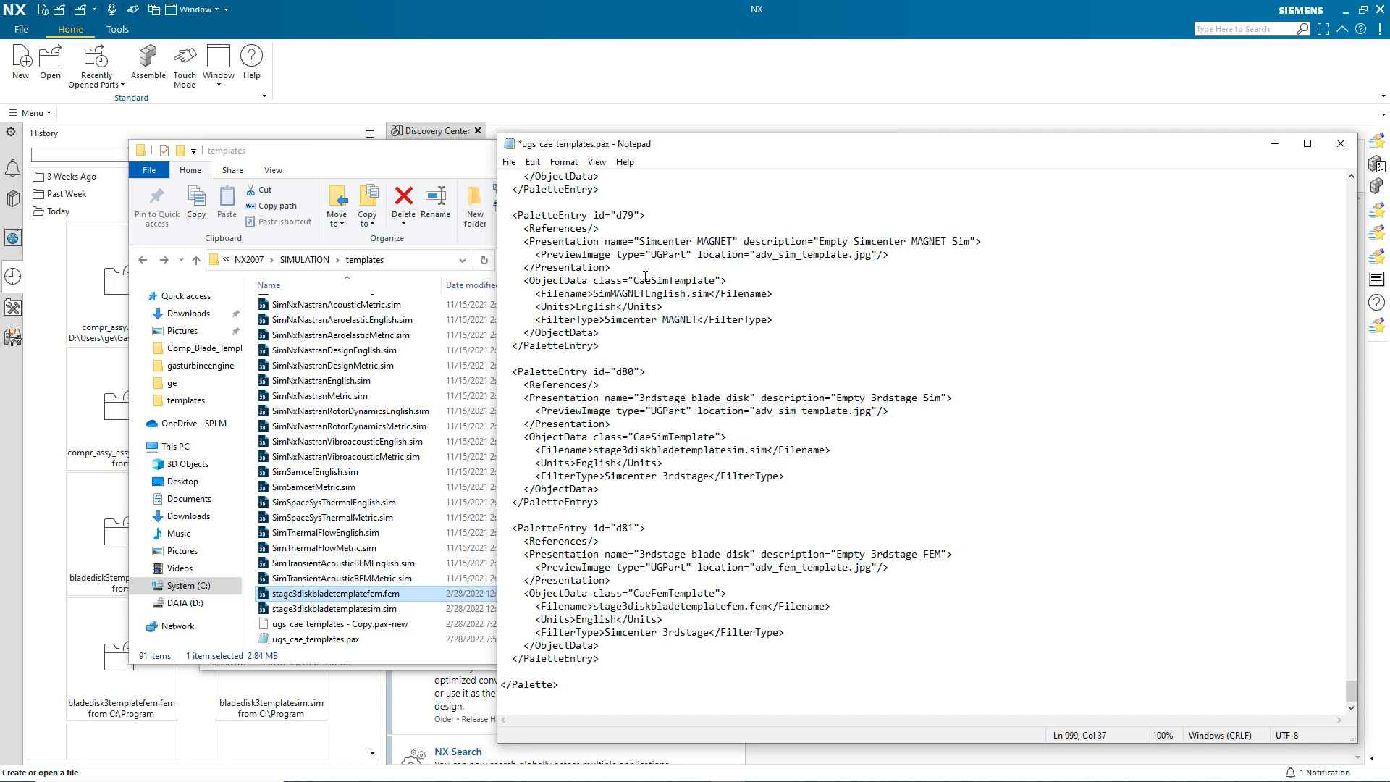
left_click(512, 166)
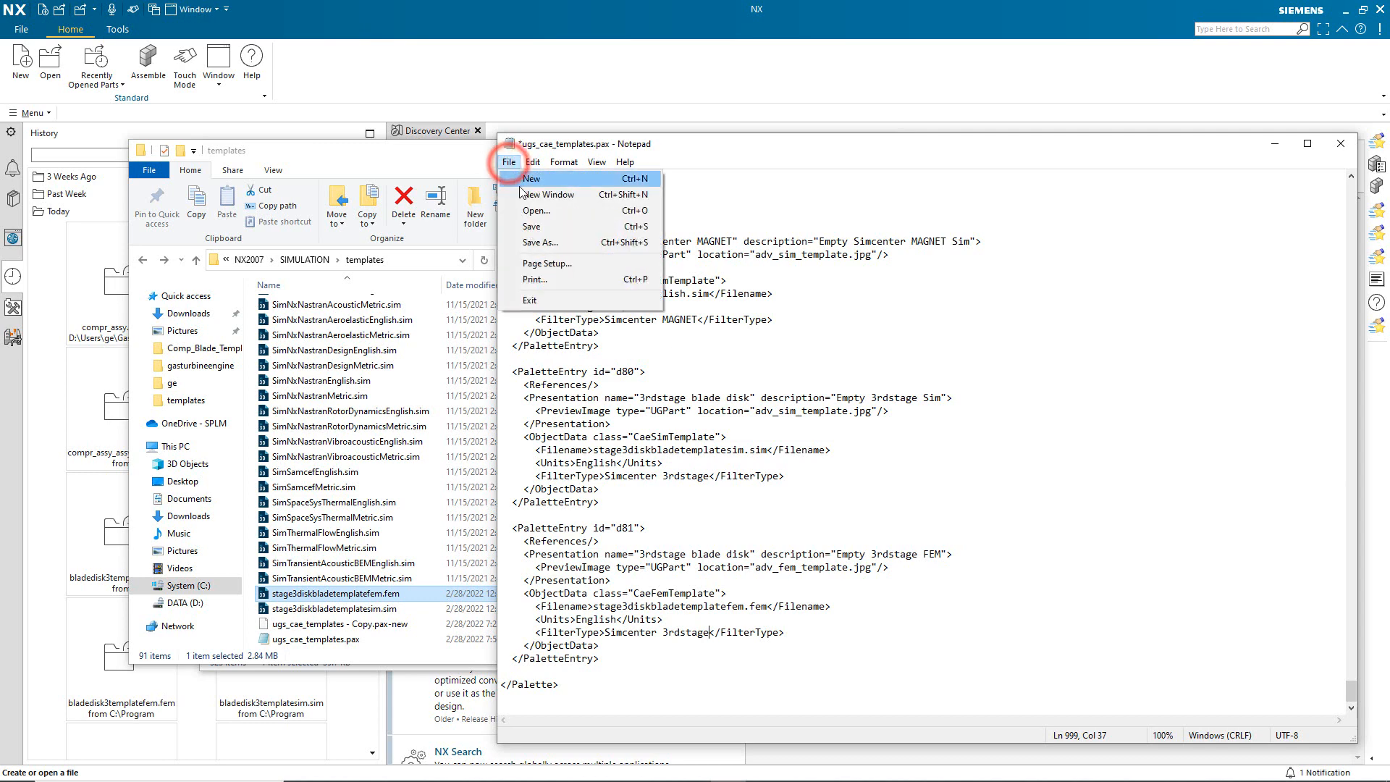
left_click(544, 230)
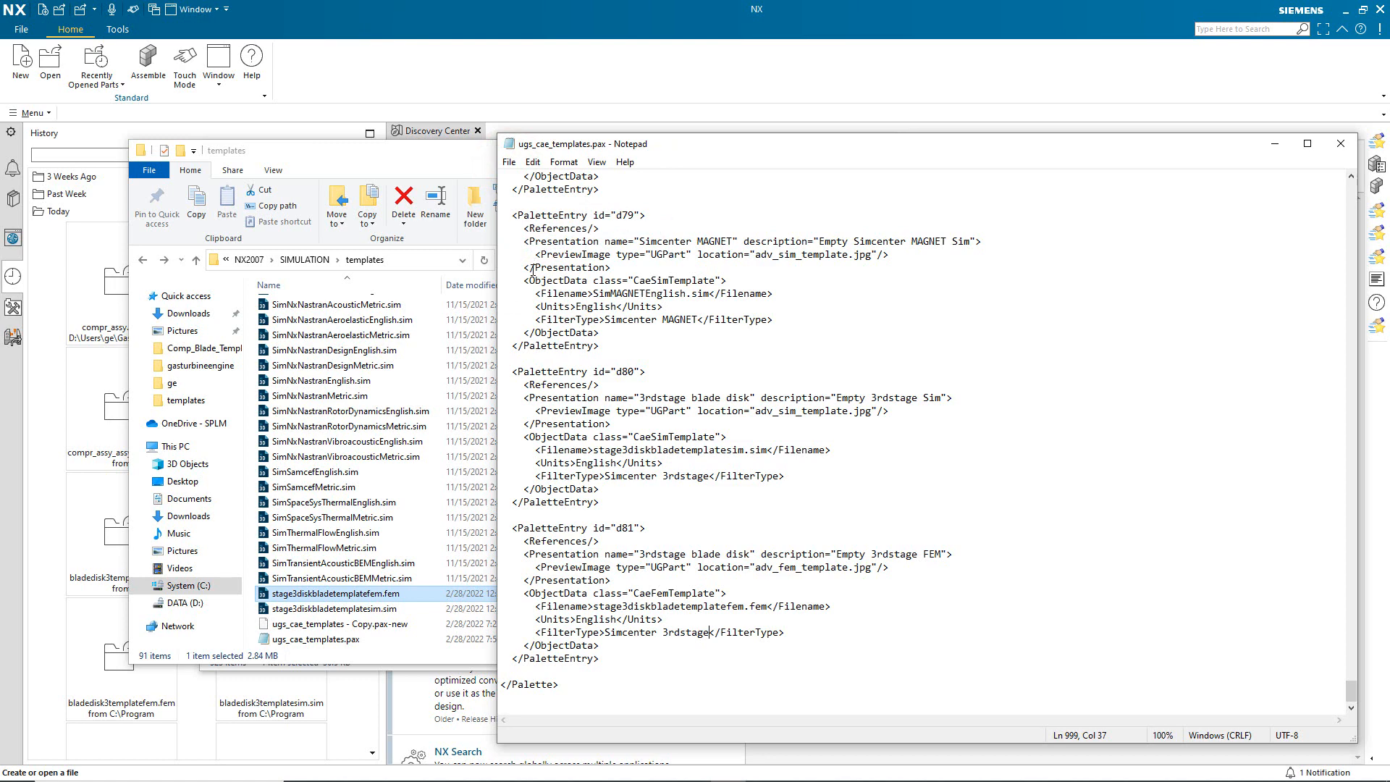
Close NX and arrange the Gas_Turbine_Engine and templates folder windows so both file lists are accessible.
left_click(1379, 9)
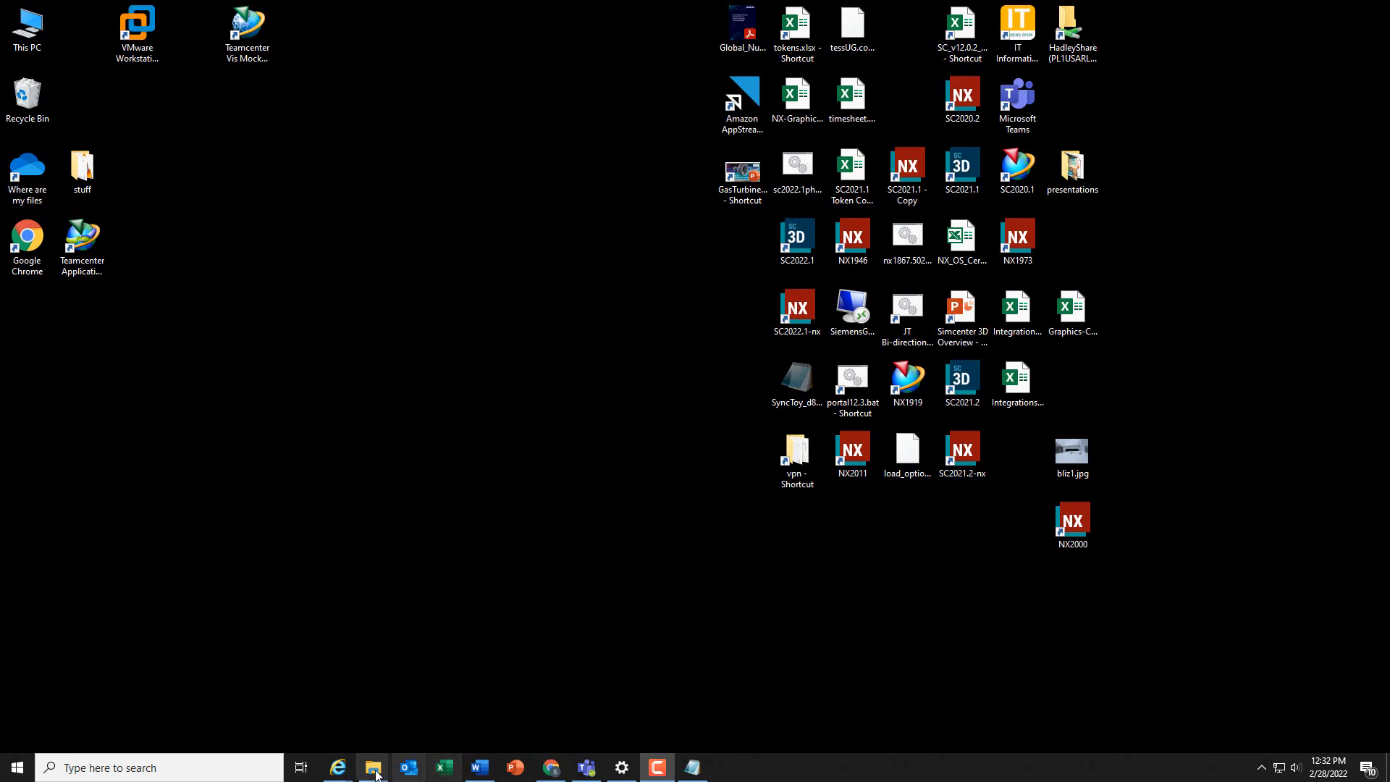
mouse_move(373, 766)
left_click(378, 733)
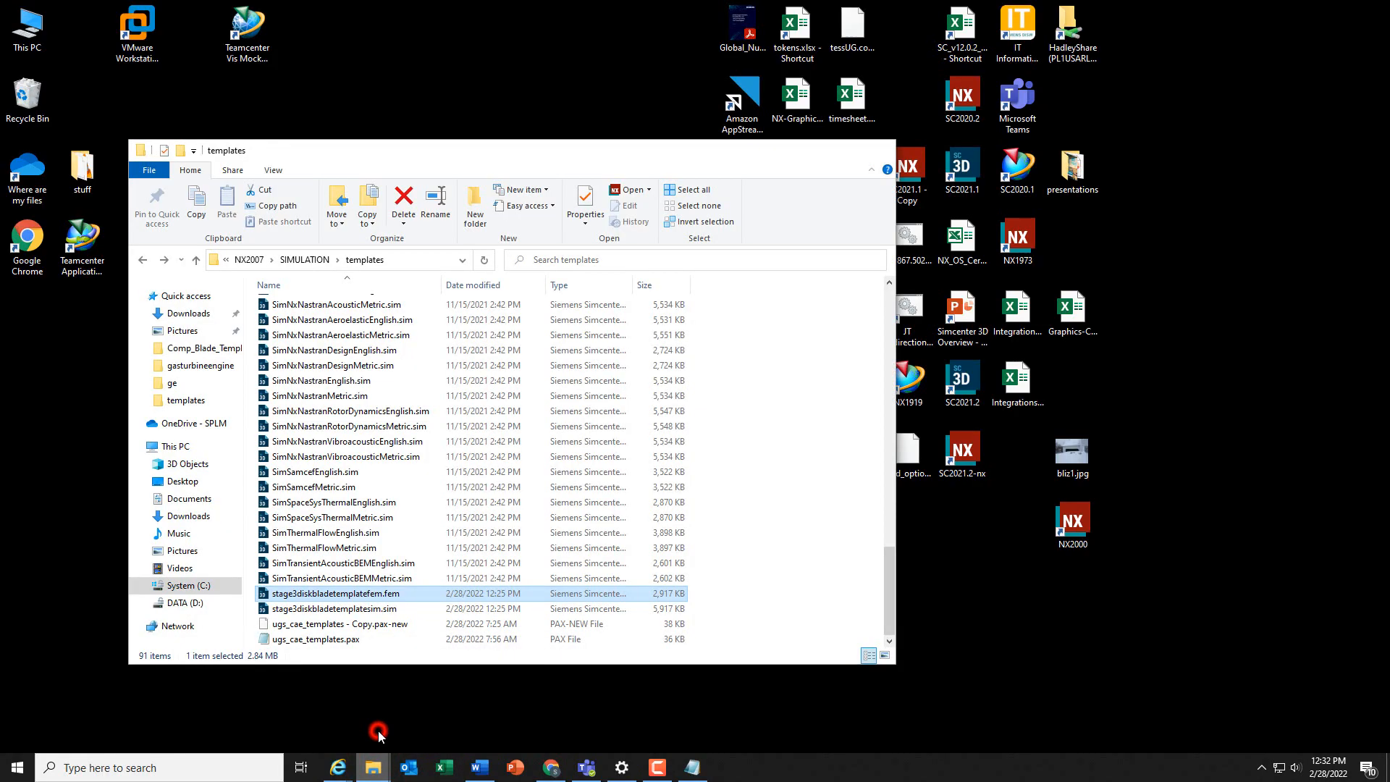
left_click(484, 699)
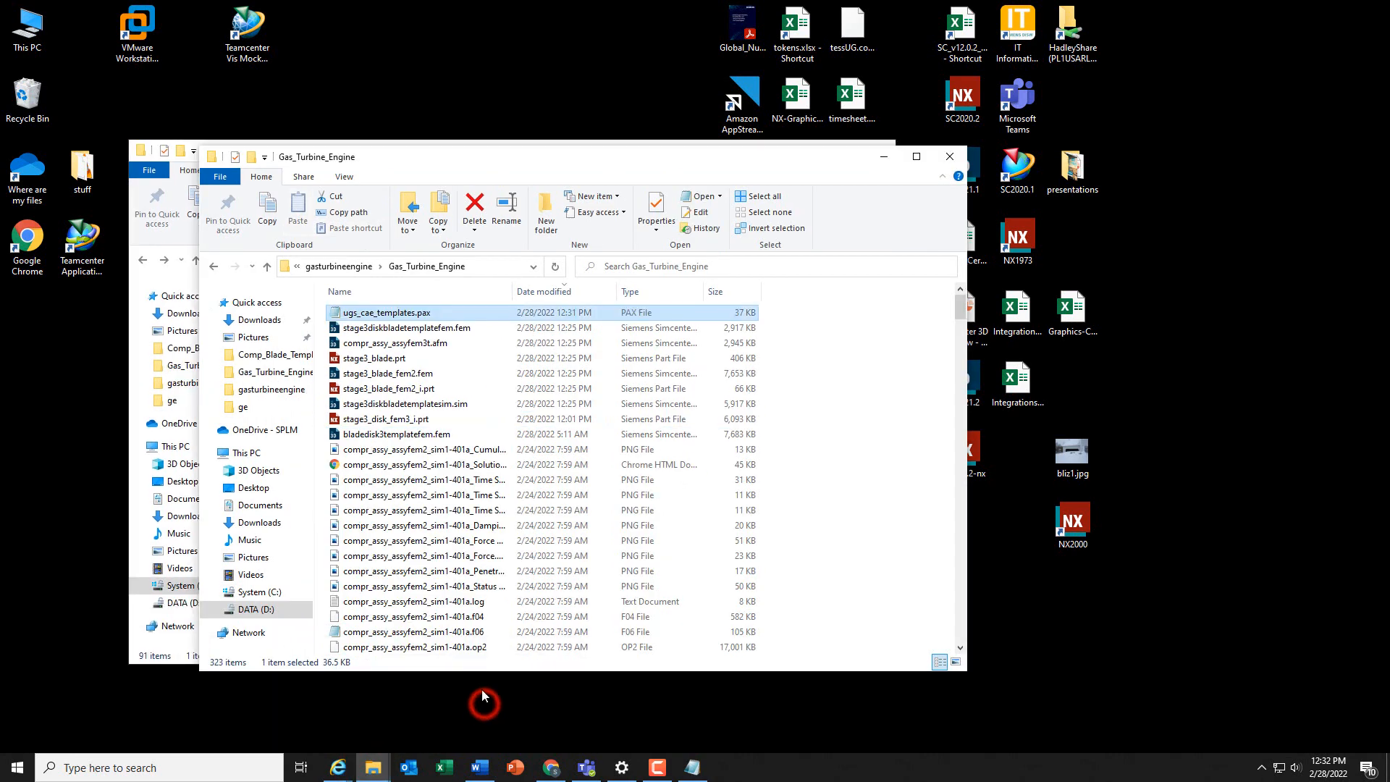
left_click_drag(376, 167, 615, 190)
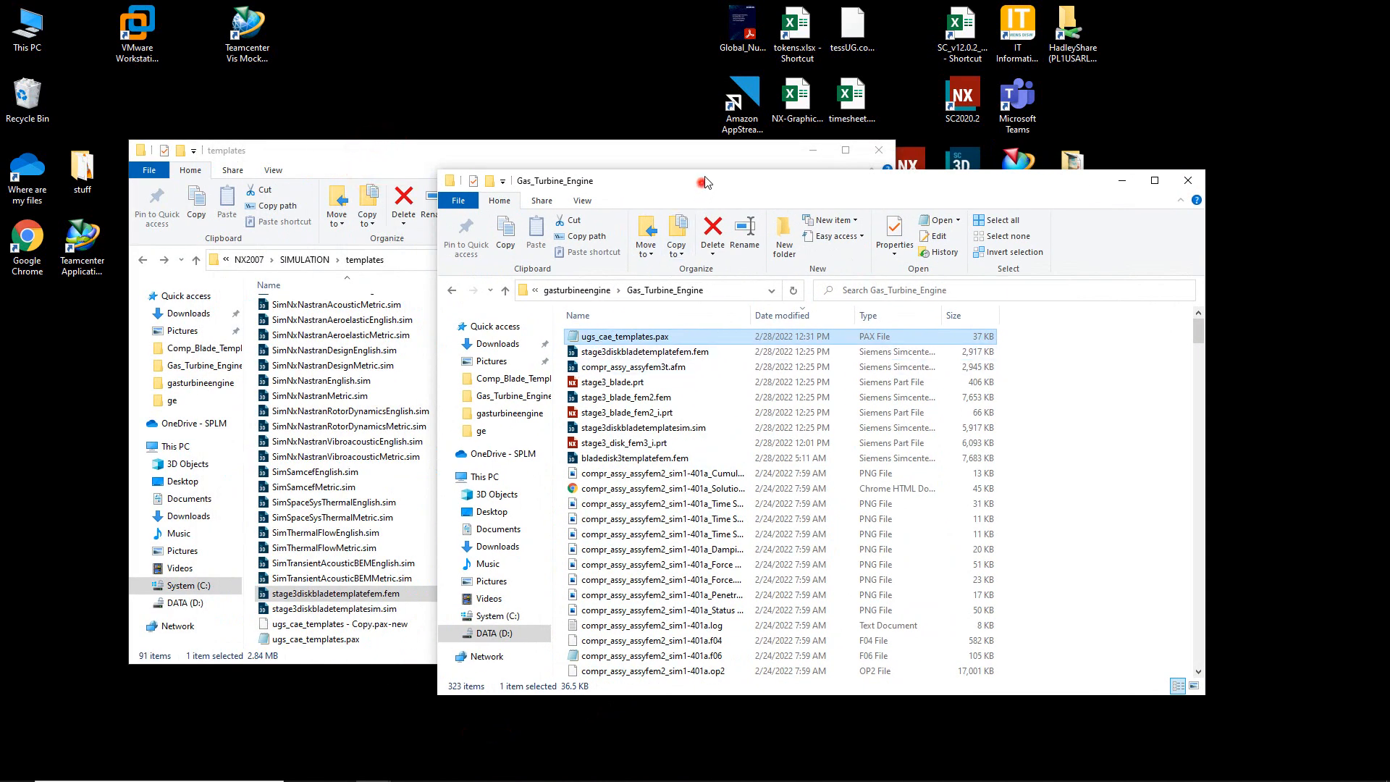
left_click_drag(706, 182, 760, 30)
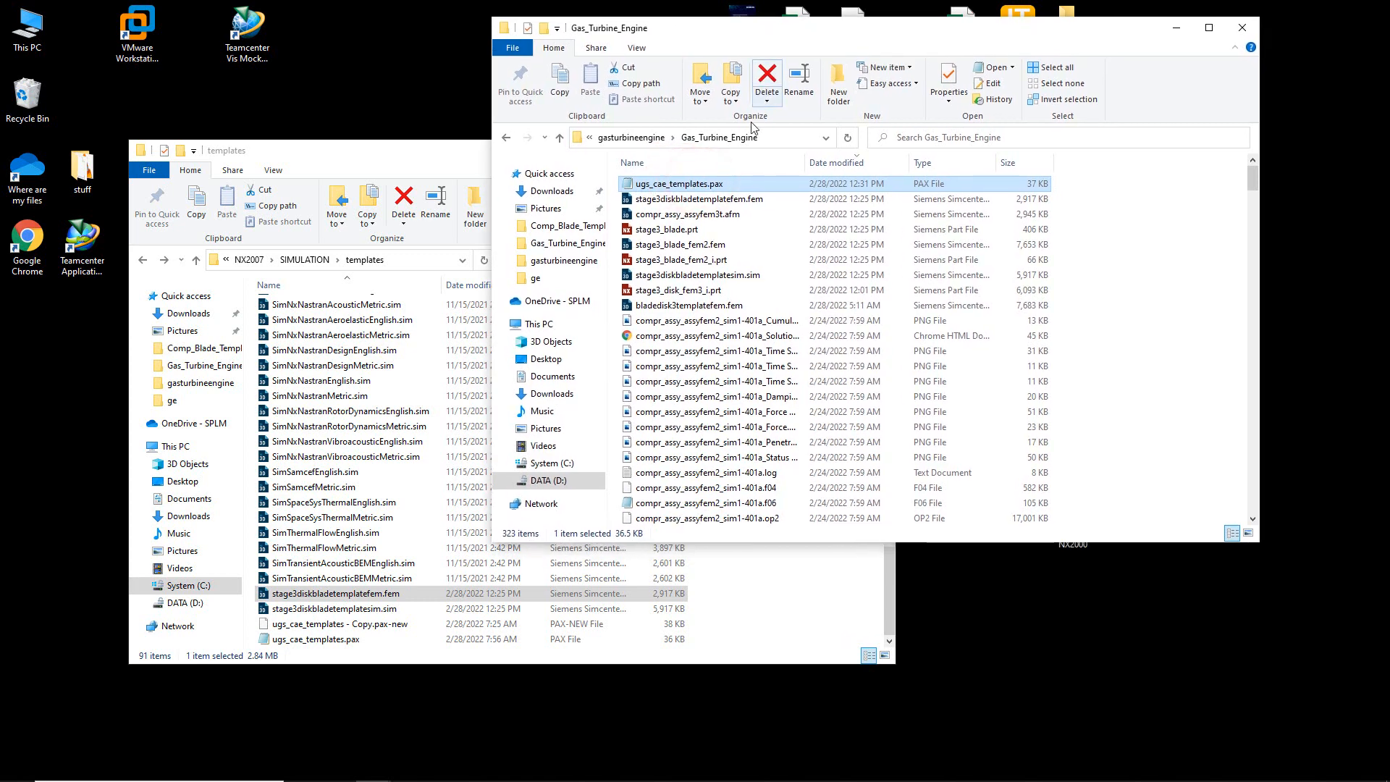
Move the edited ugs_cae_templates.pax from Gas_Turbine_Engine into the NX2007 SIMULATION templates folder, replacing the existing file.
right_click(699, 188)
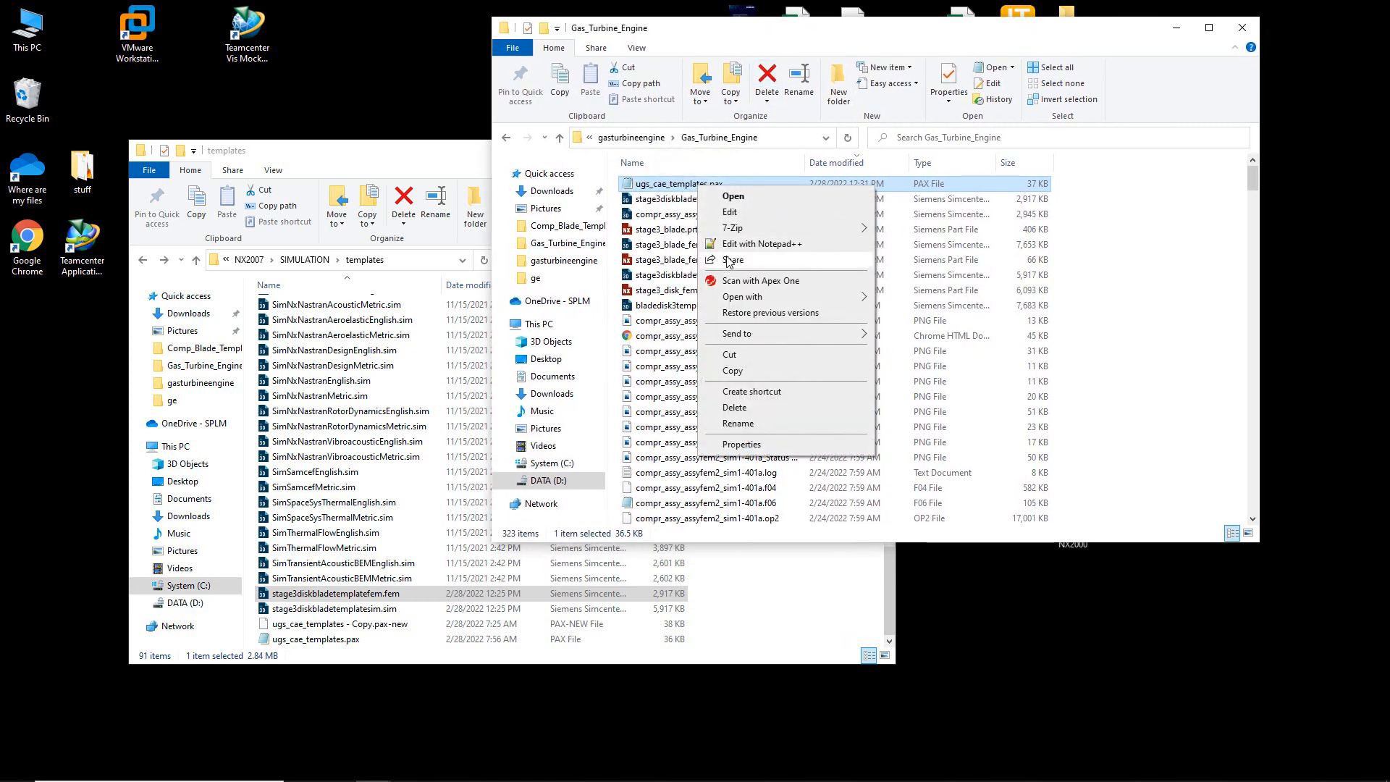
left_click(745, 355)
right_click(427, 467)
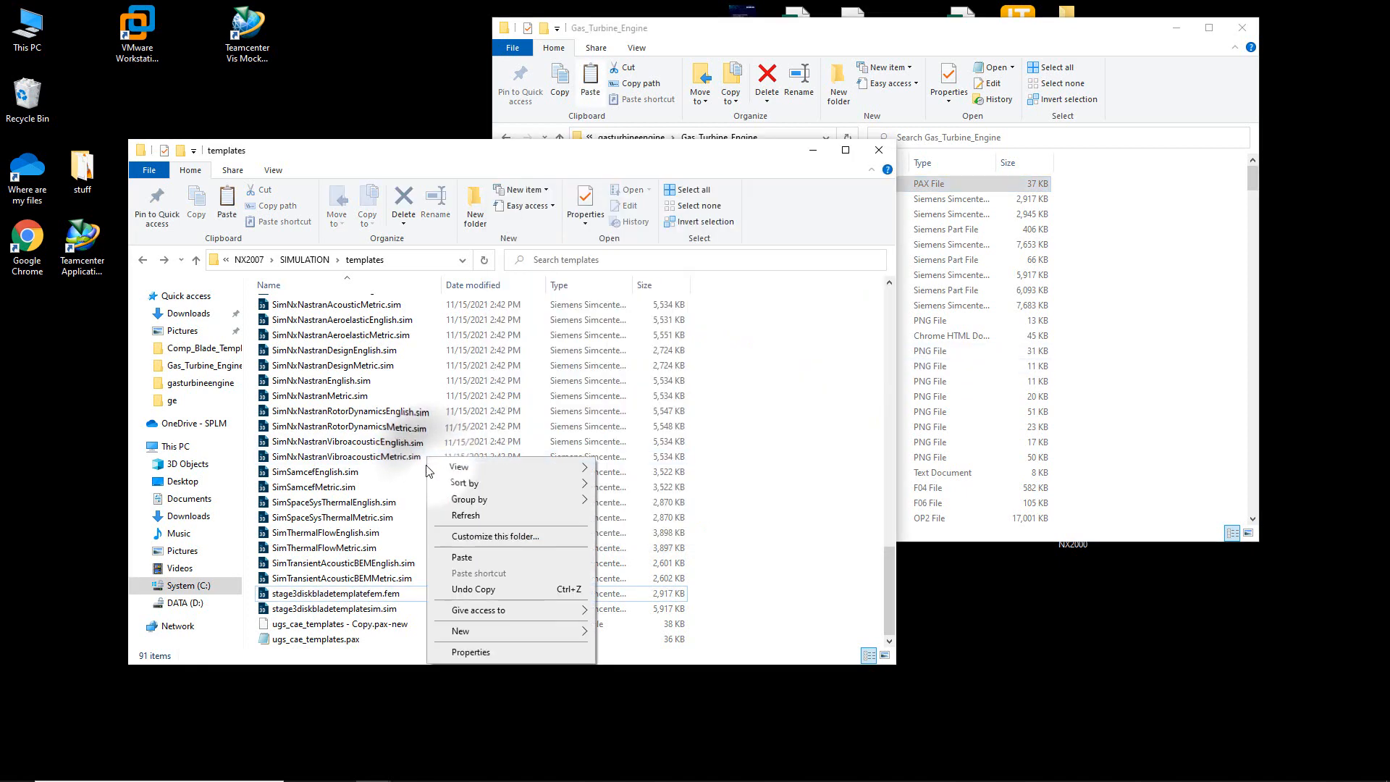
left_click(462, 556)
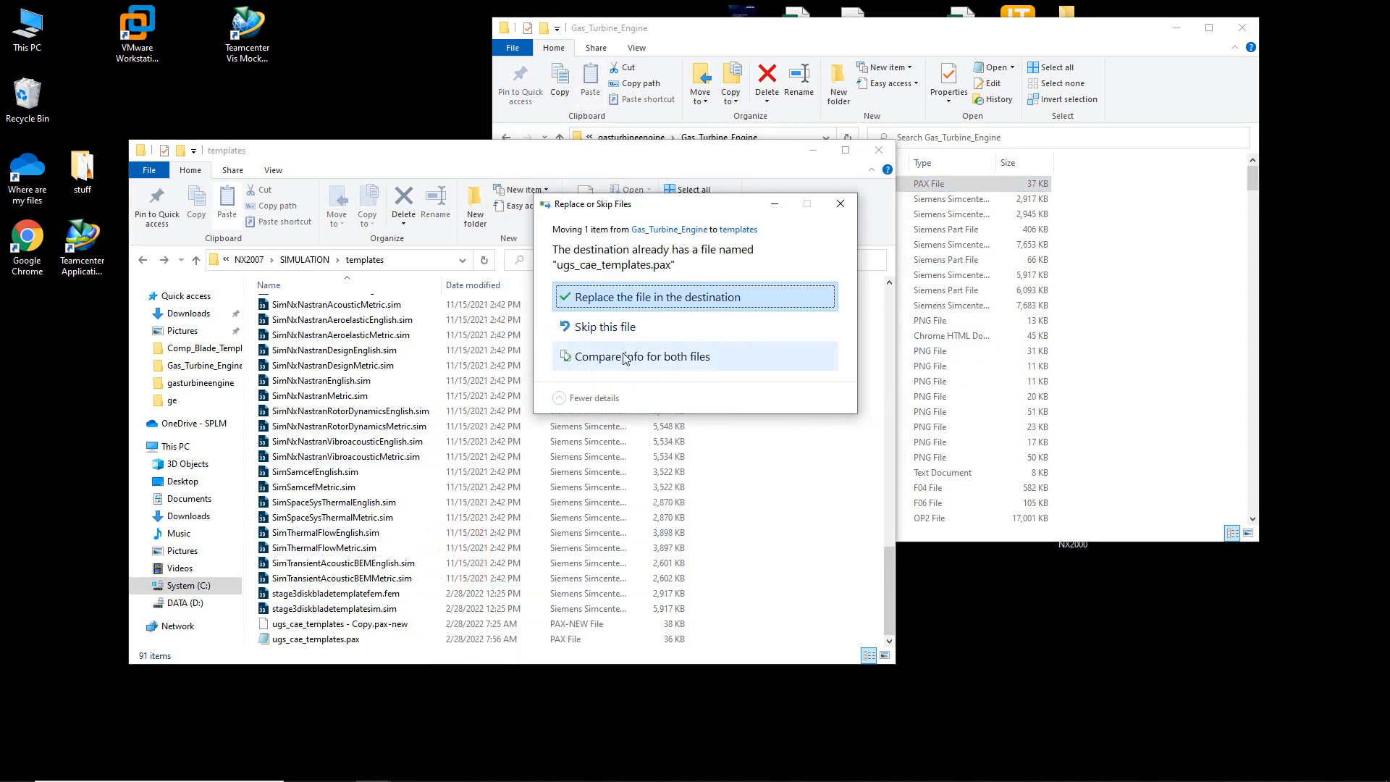
left_click(625, 296)
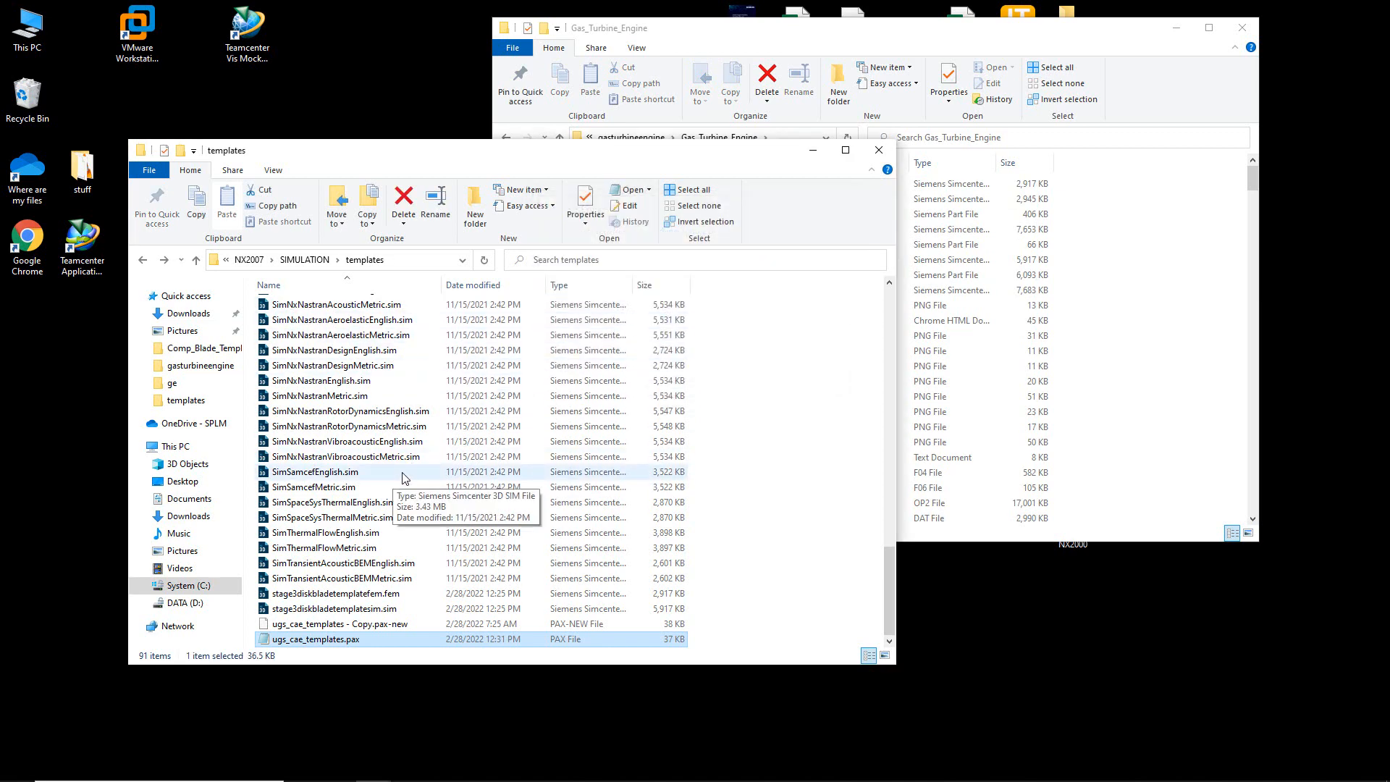
Clear the Gas_Turbine_Engine folder window away and restart NX from the NX2011 desktop shortcut.
left_click(1173, 29)
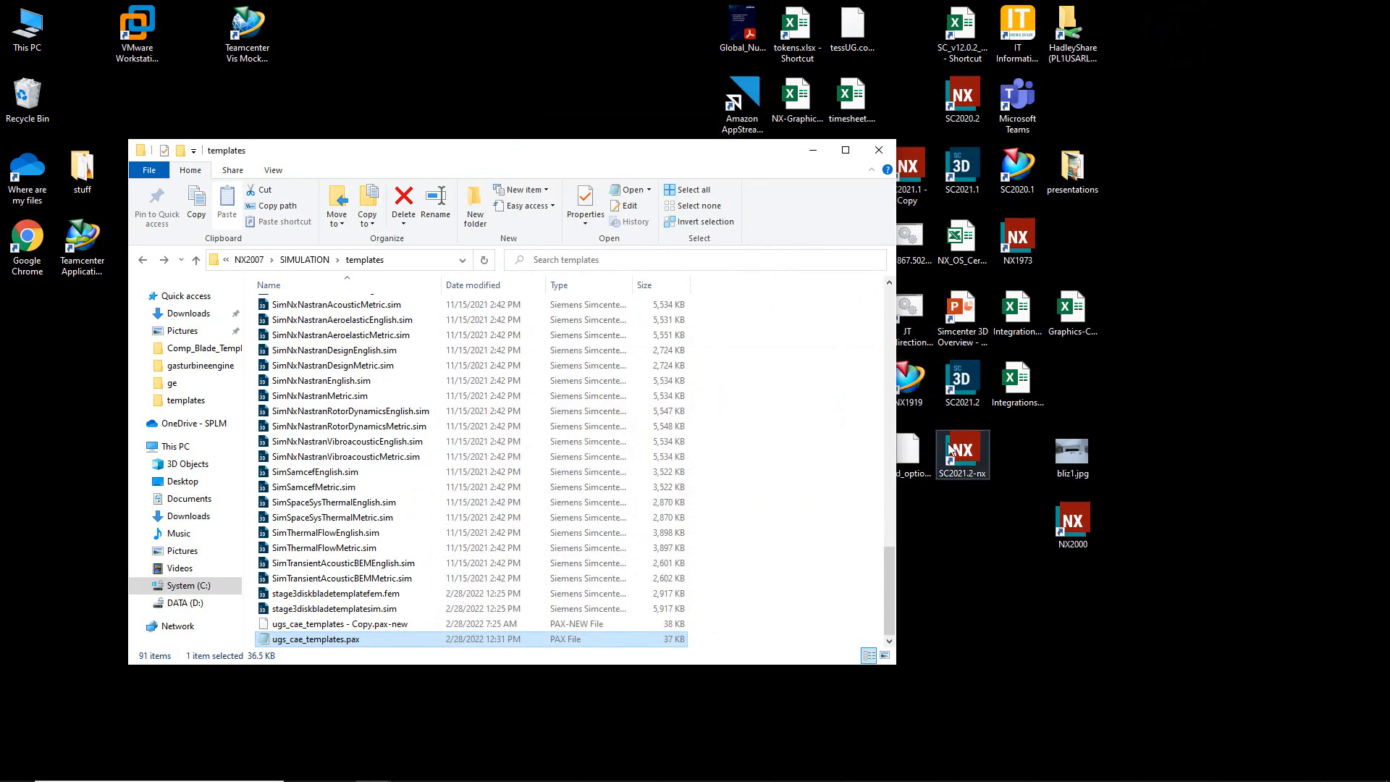
left_click_drag(776, 151, 673, 185)
double_click(855, 450)
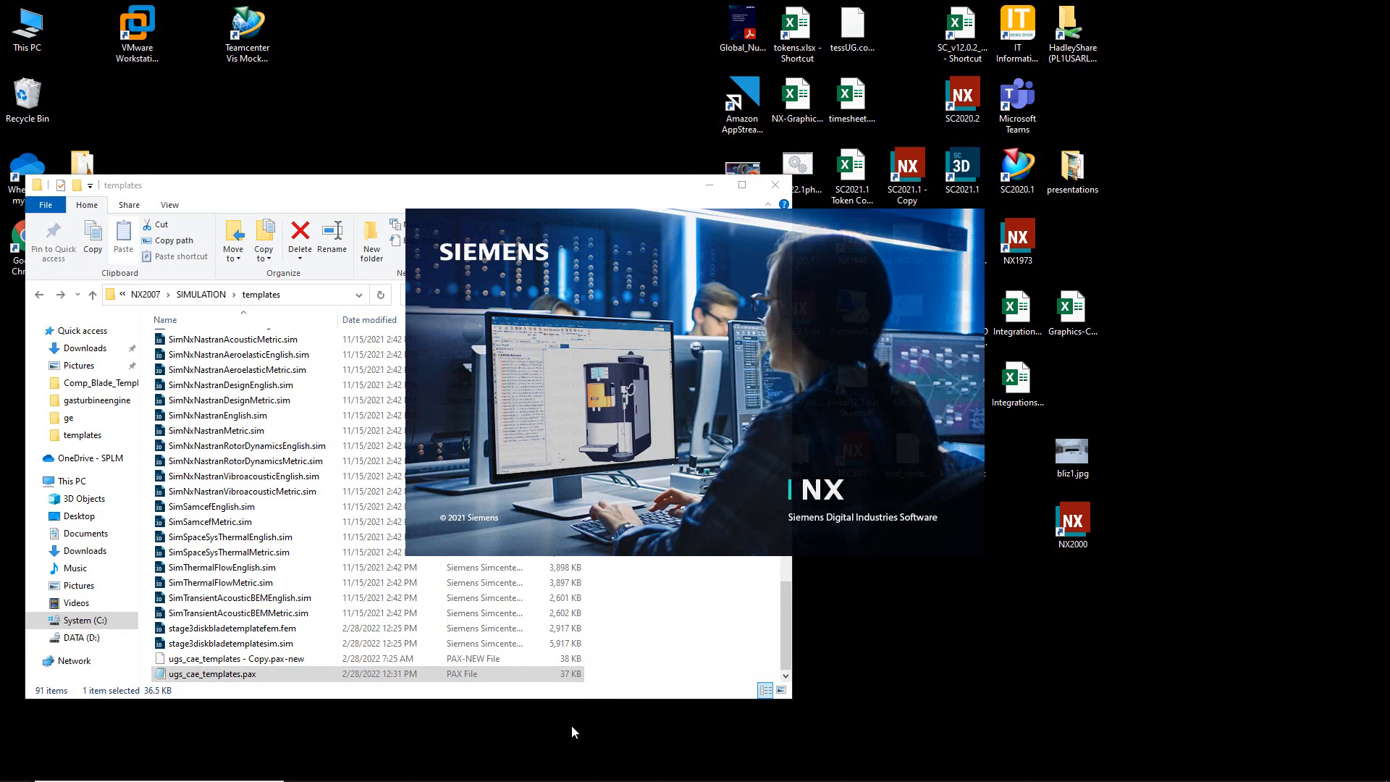
mouse_move(542, 780)
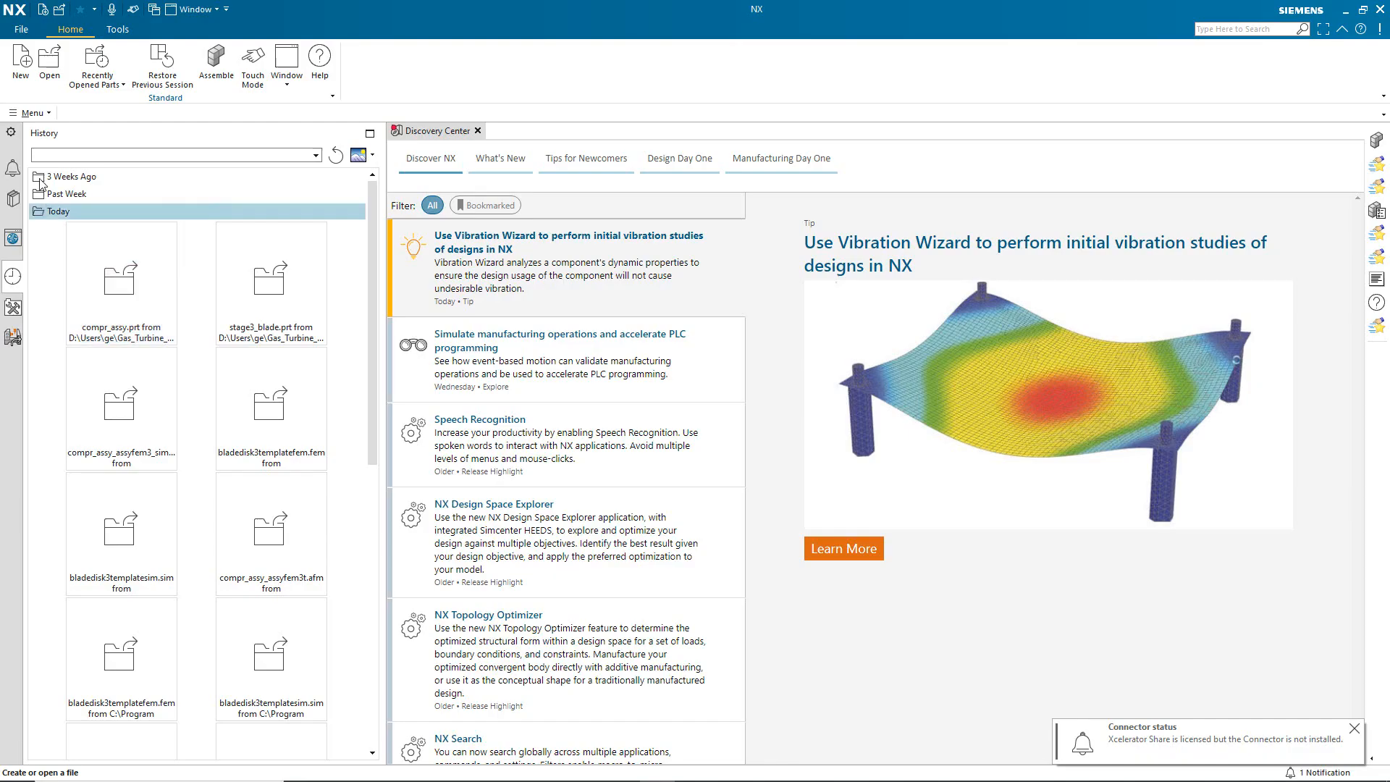
Open stage3_blade.prt and start a new FEM file, stage3_blade_fem3.fem, from the 3rdstage blade disk template.
left_click(45, 60)
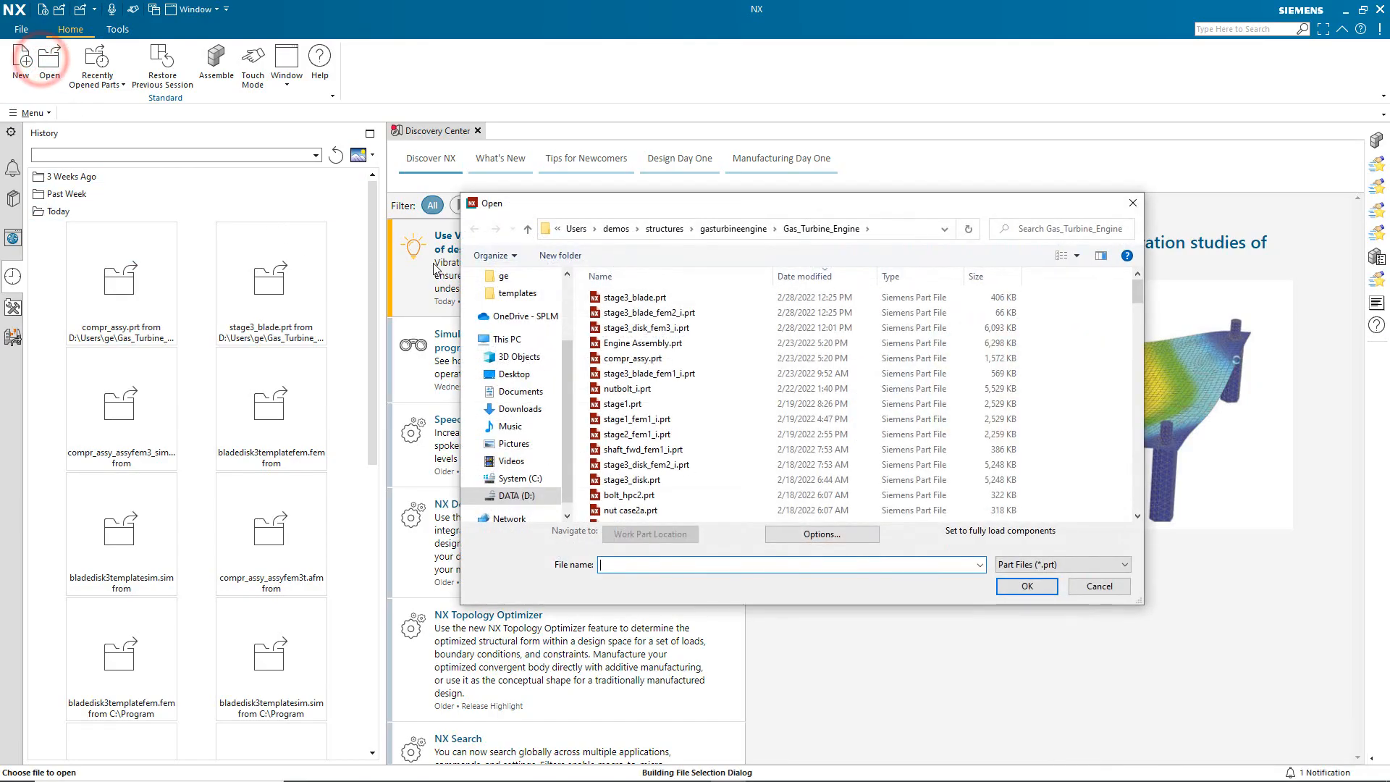
double_click(636, 297)
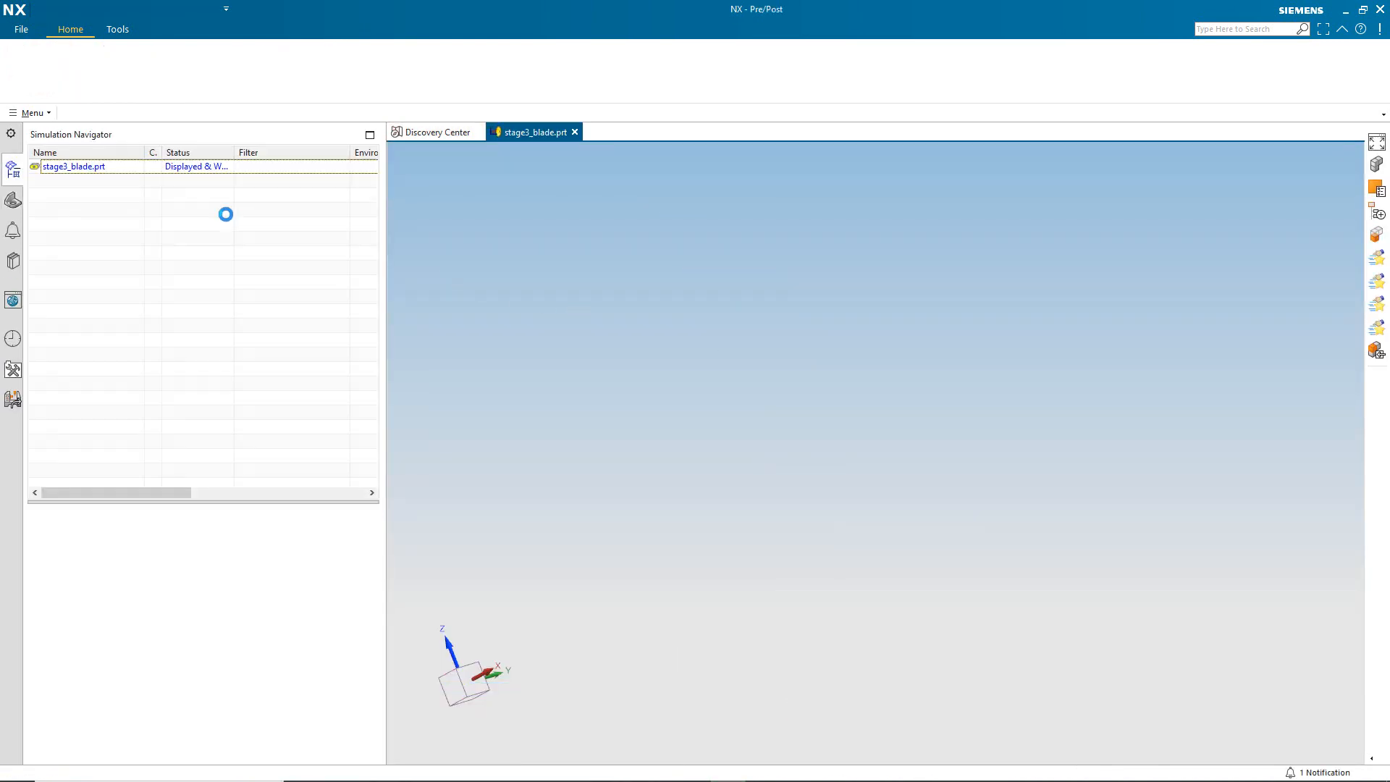
right_click(84, 168)
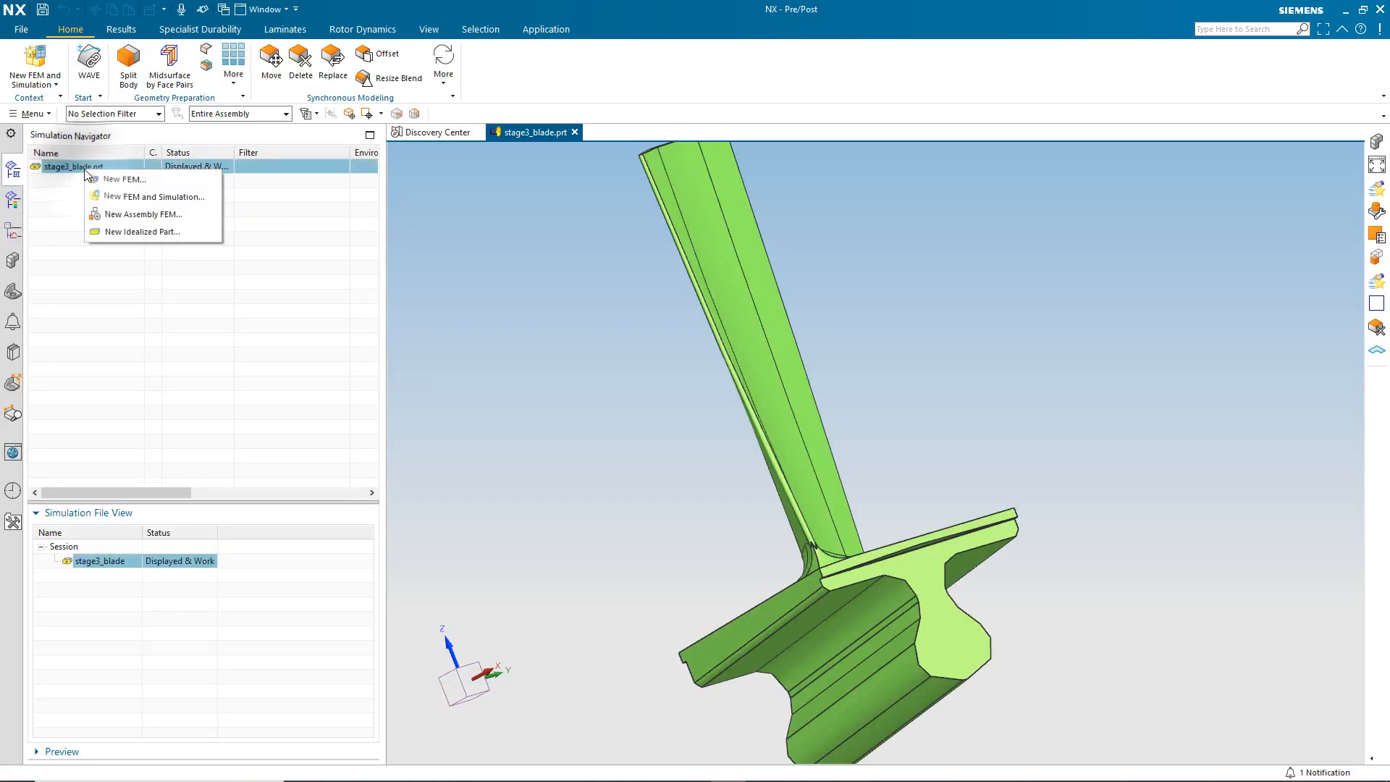
left_click(101, 182)
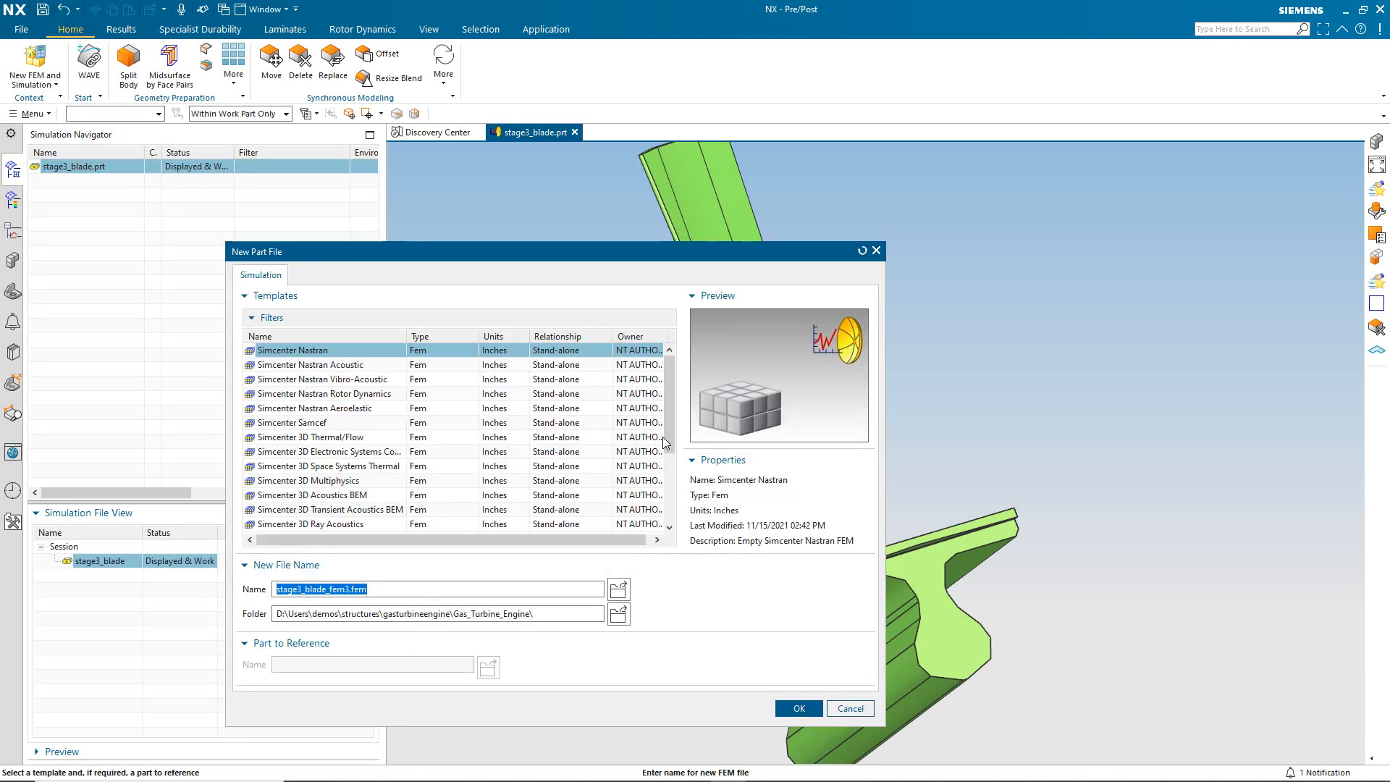
left_click_drag(669, 410, 667, 494)
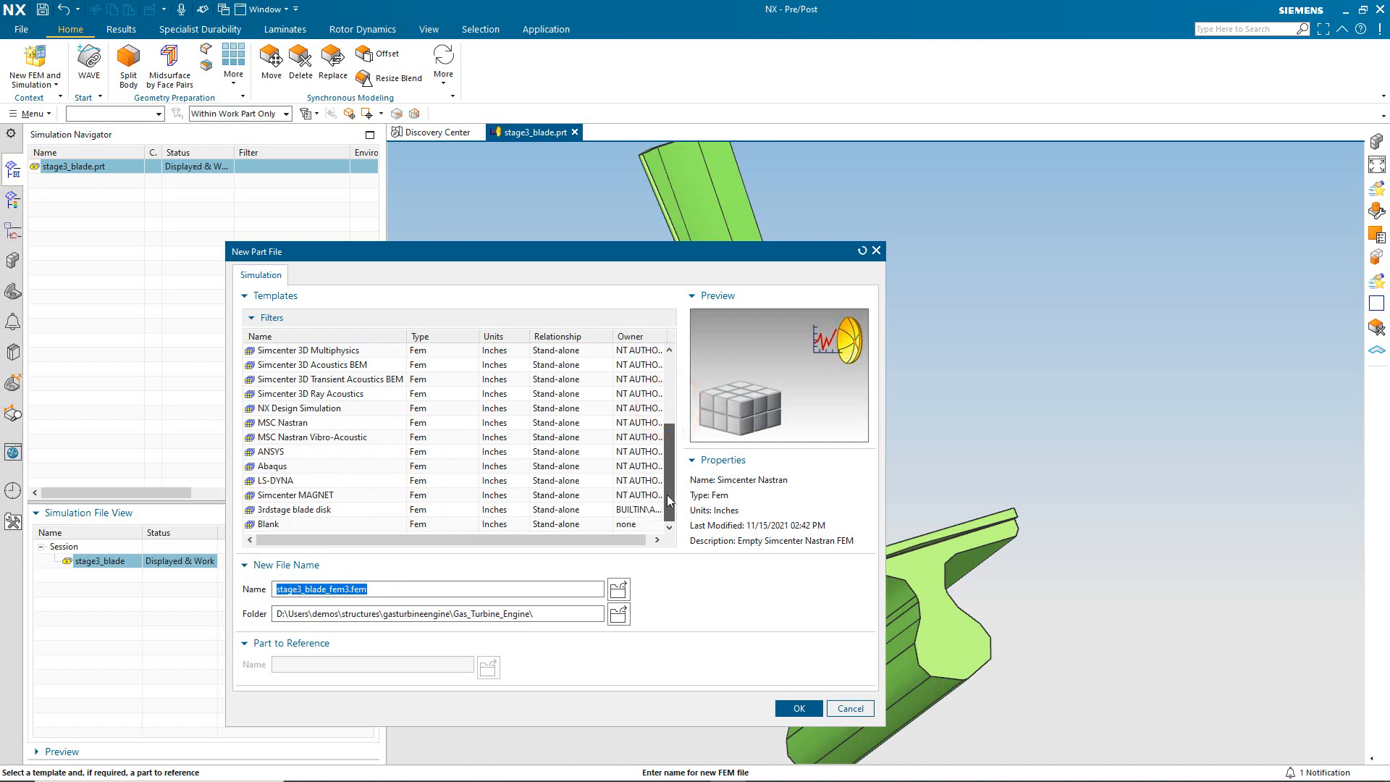
left_click(311, 511)
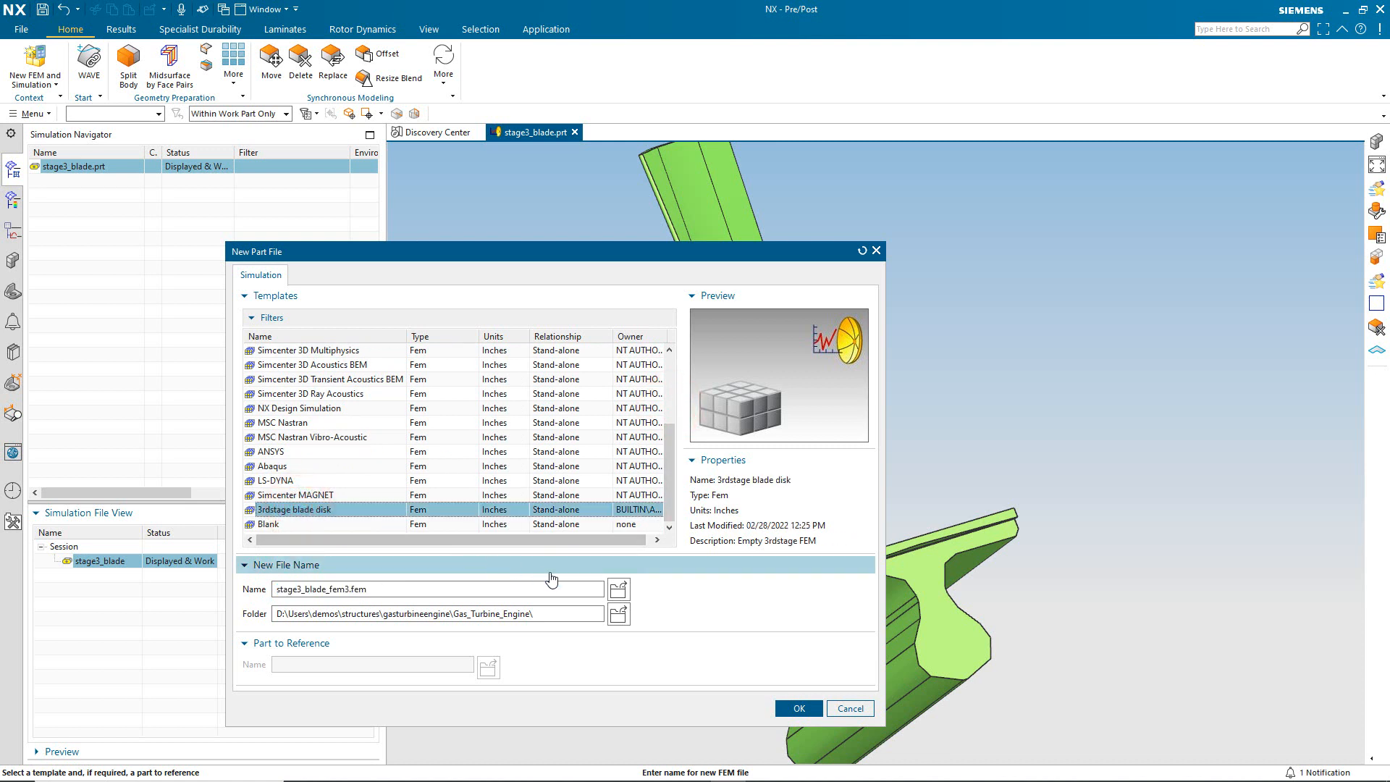
left_click(789, 710)
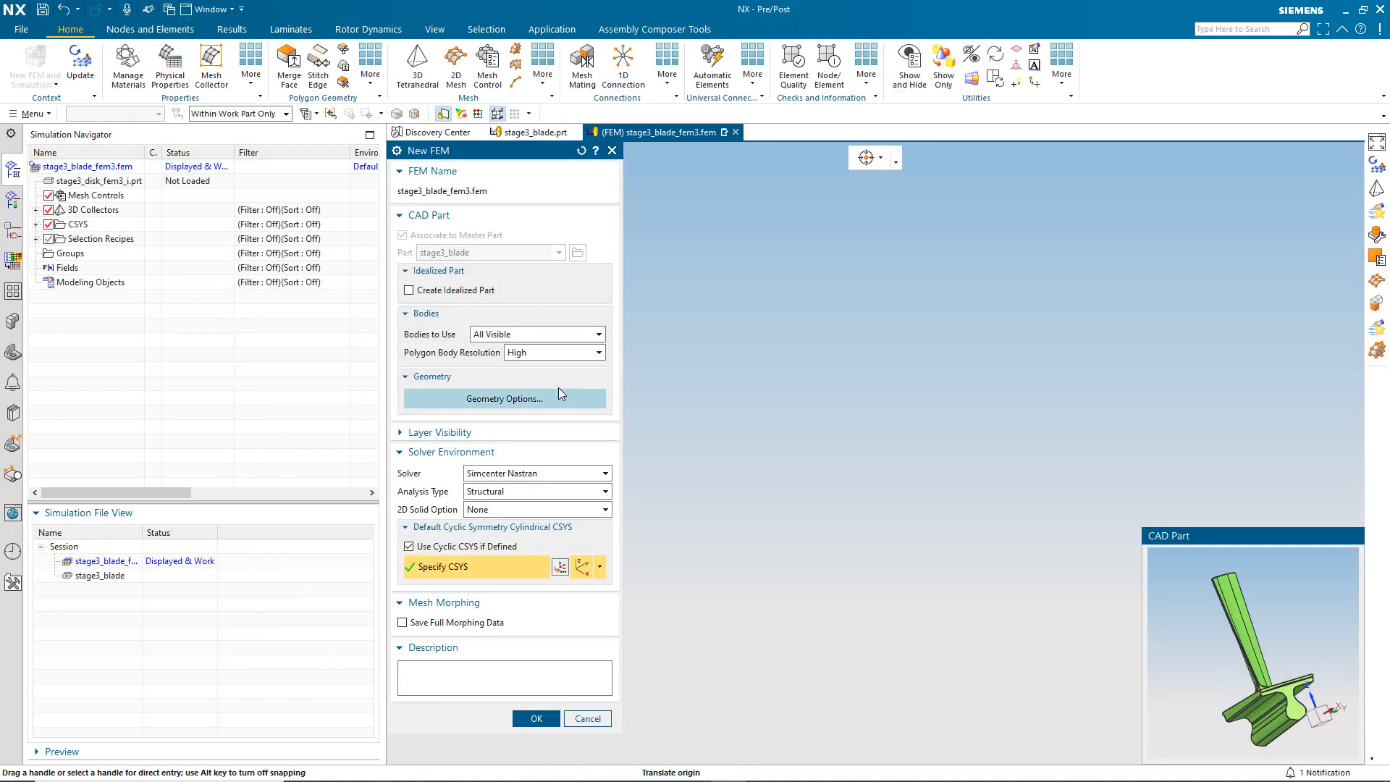
Set Bodies to Use to Select, pick the blade body in the CAD part preview, and create the blade FEM.
left_click(533, 341)
left_click(524, 369)
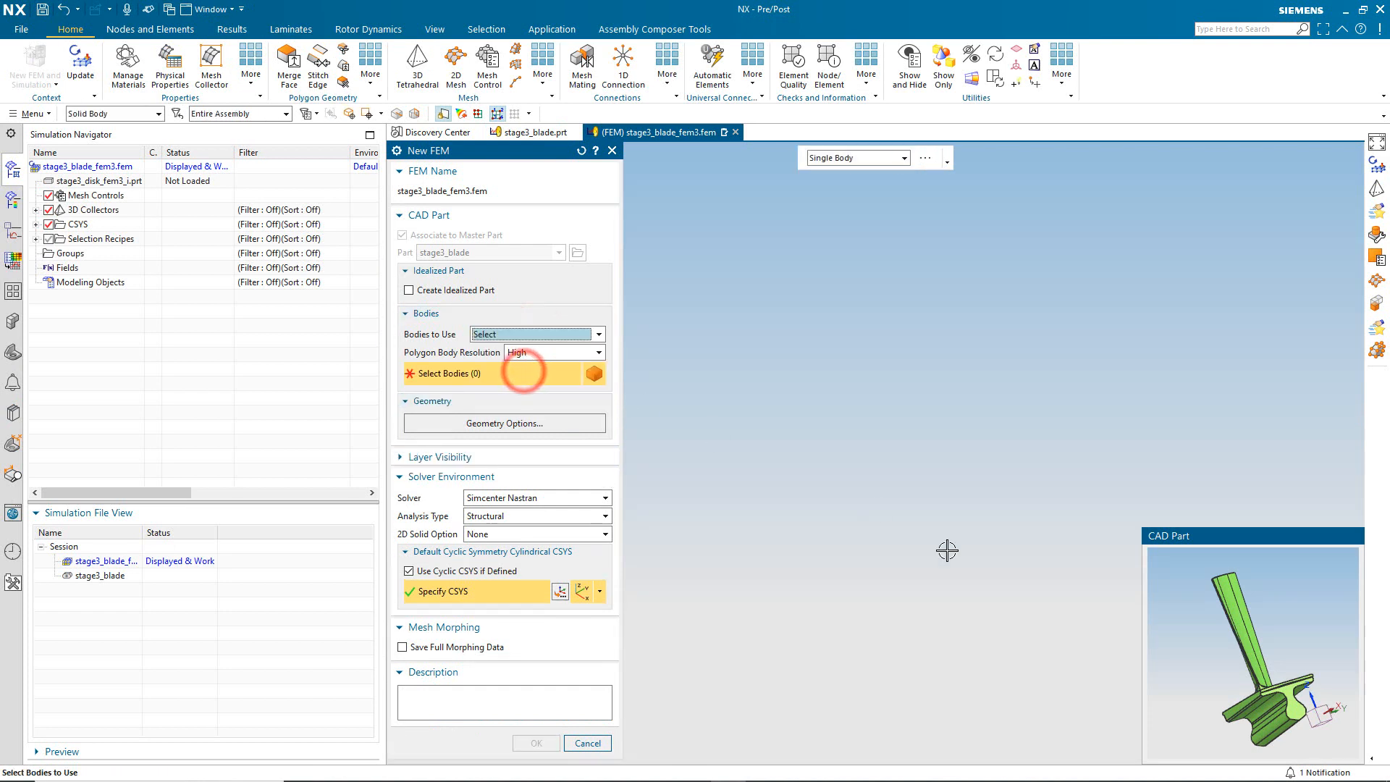
left_click(1259, 653)
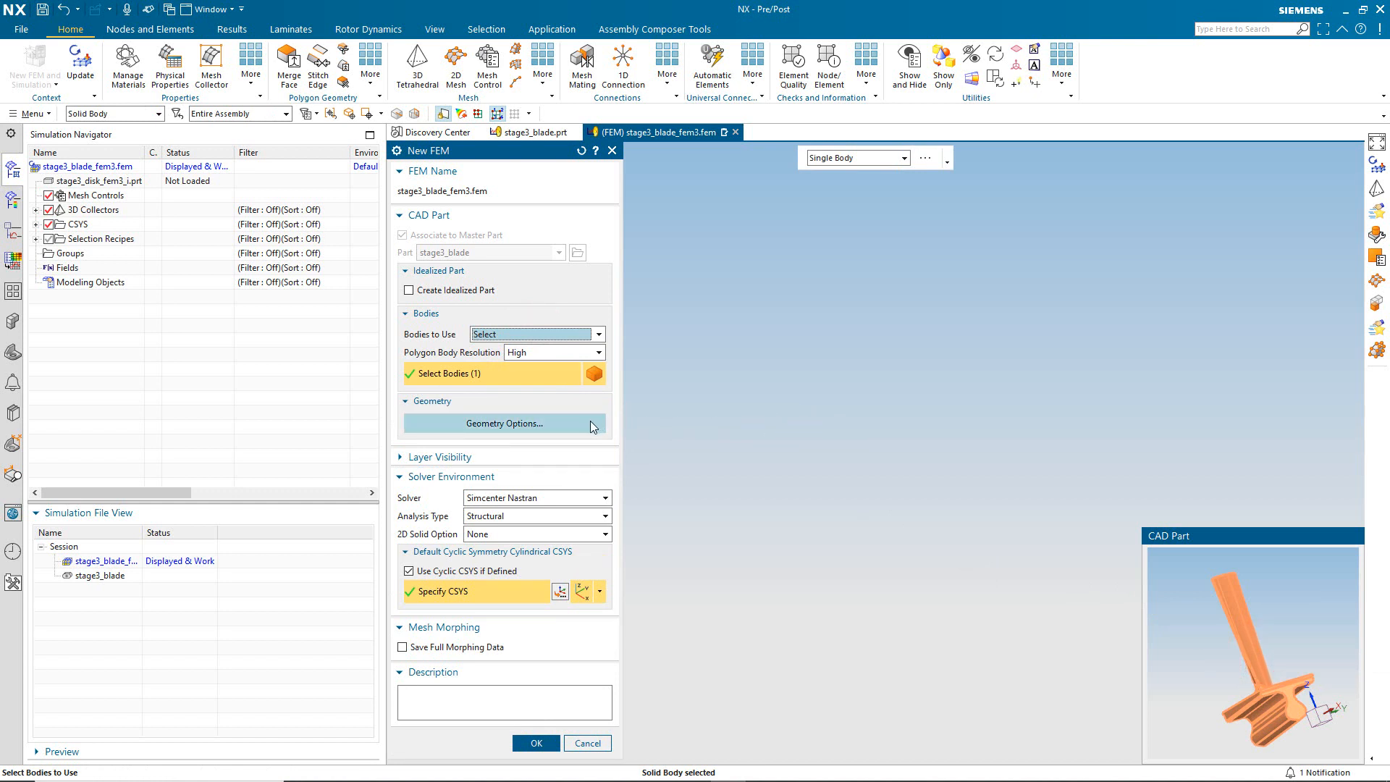
left_click(536, 743)
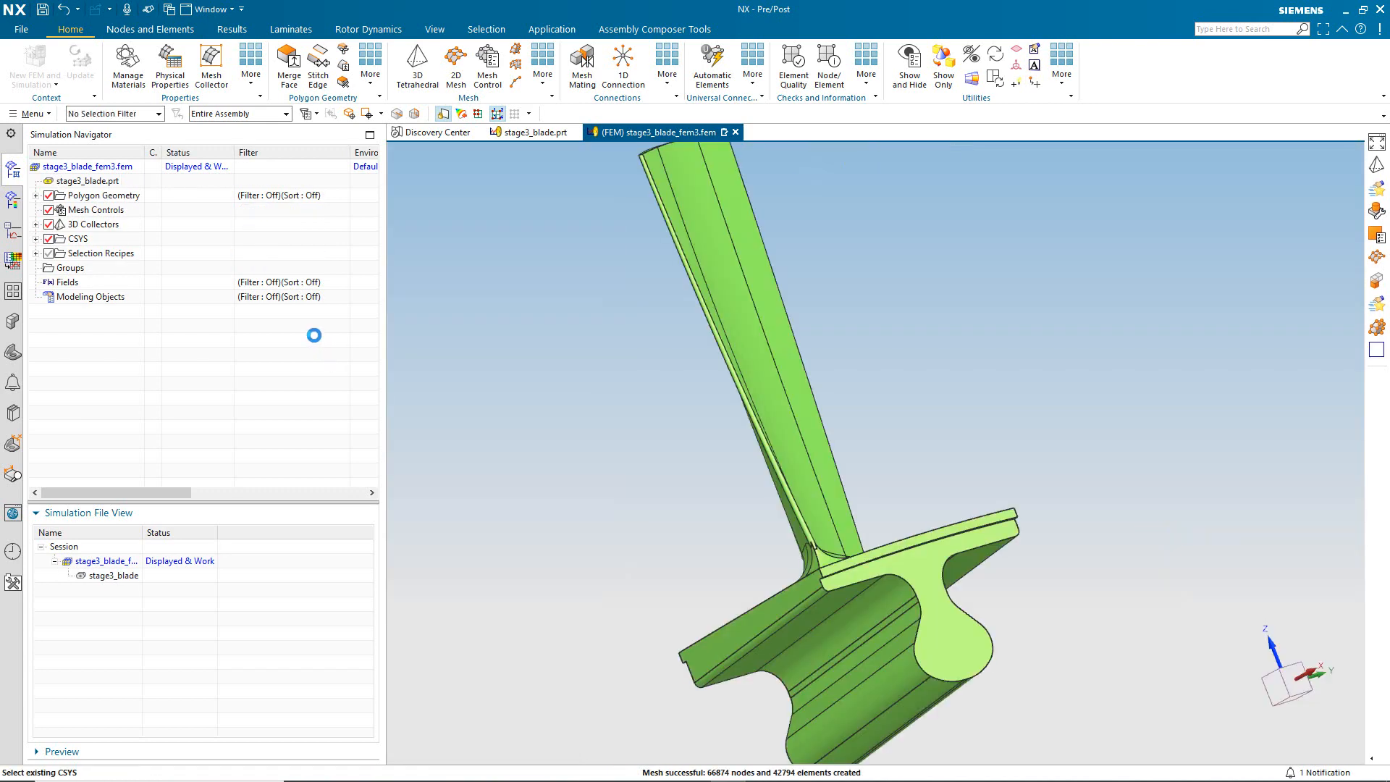
Expand the blade FEM's 3D Collectors, make layer 11 visible in Layer Settings, and inspect the blade mesh.
left_click(36, 225)
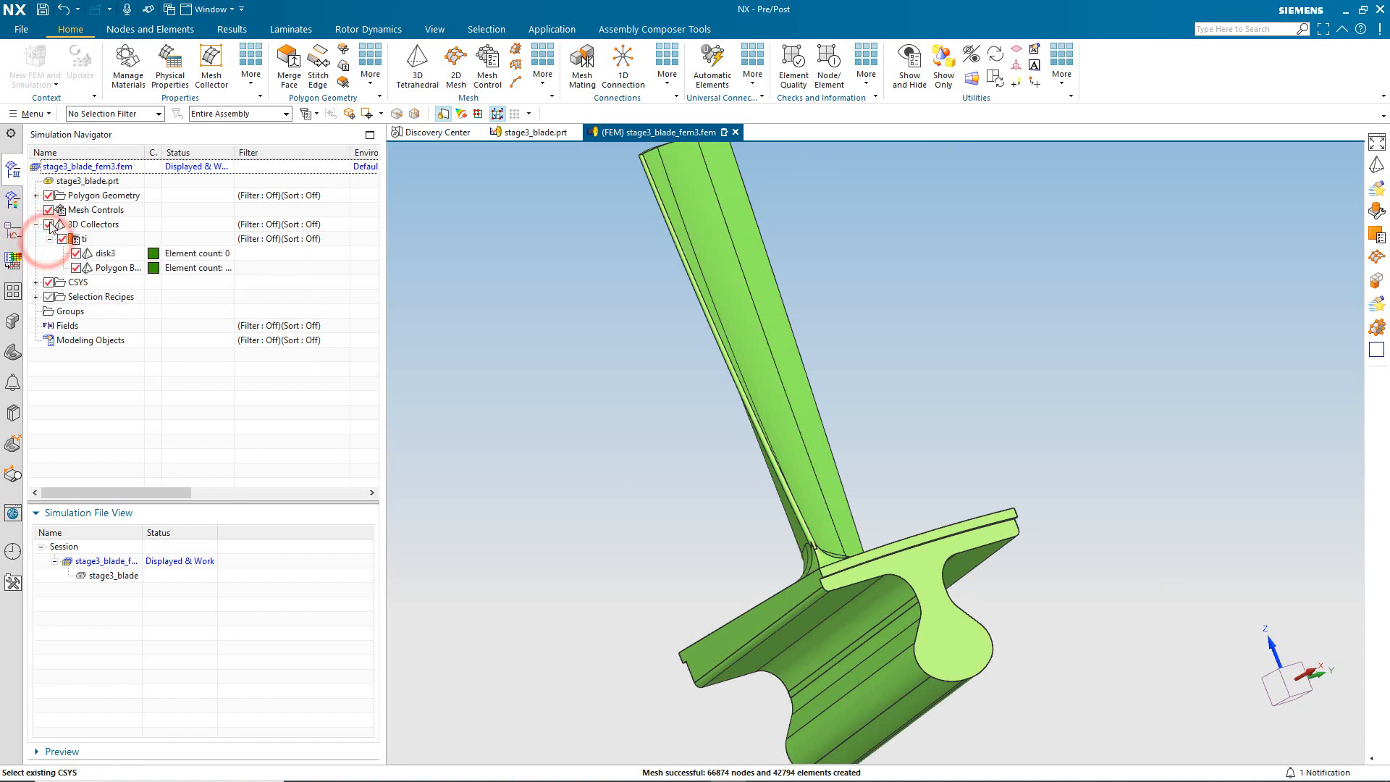
left_click(31, 114)
left_click(70, 203)
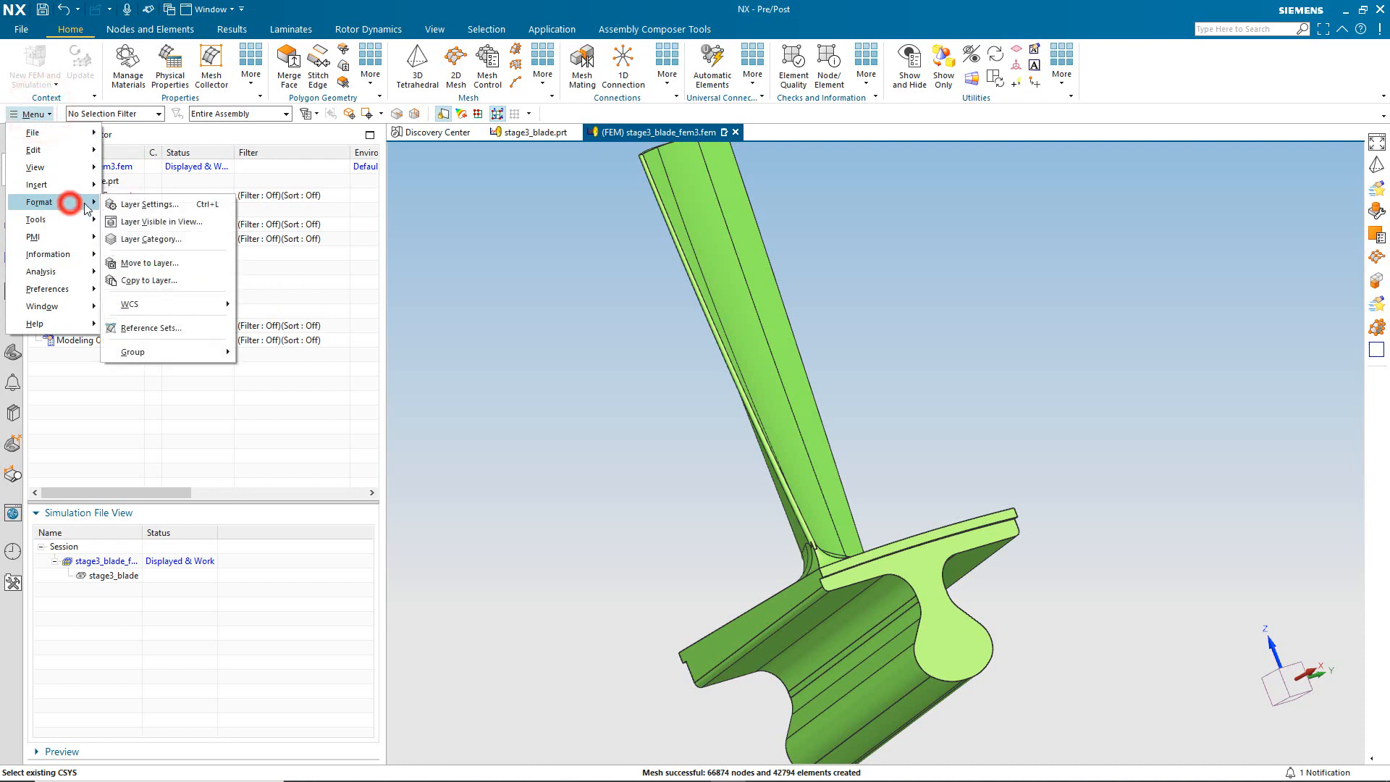
left_click(148, 204)
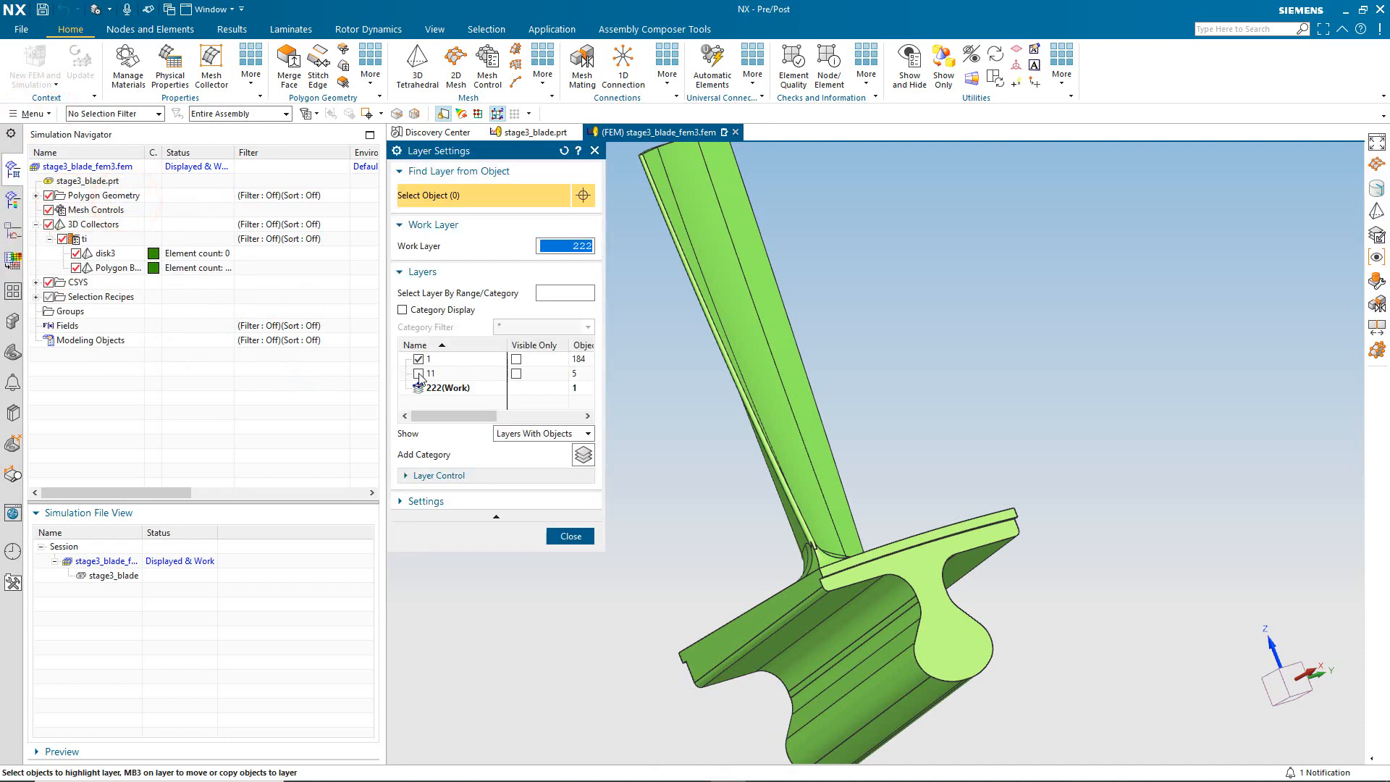
left_click(419, 373)
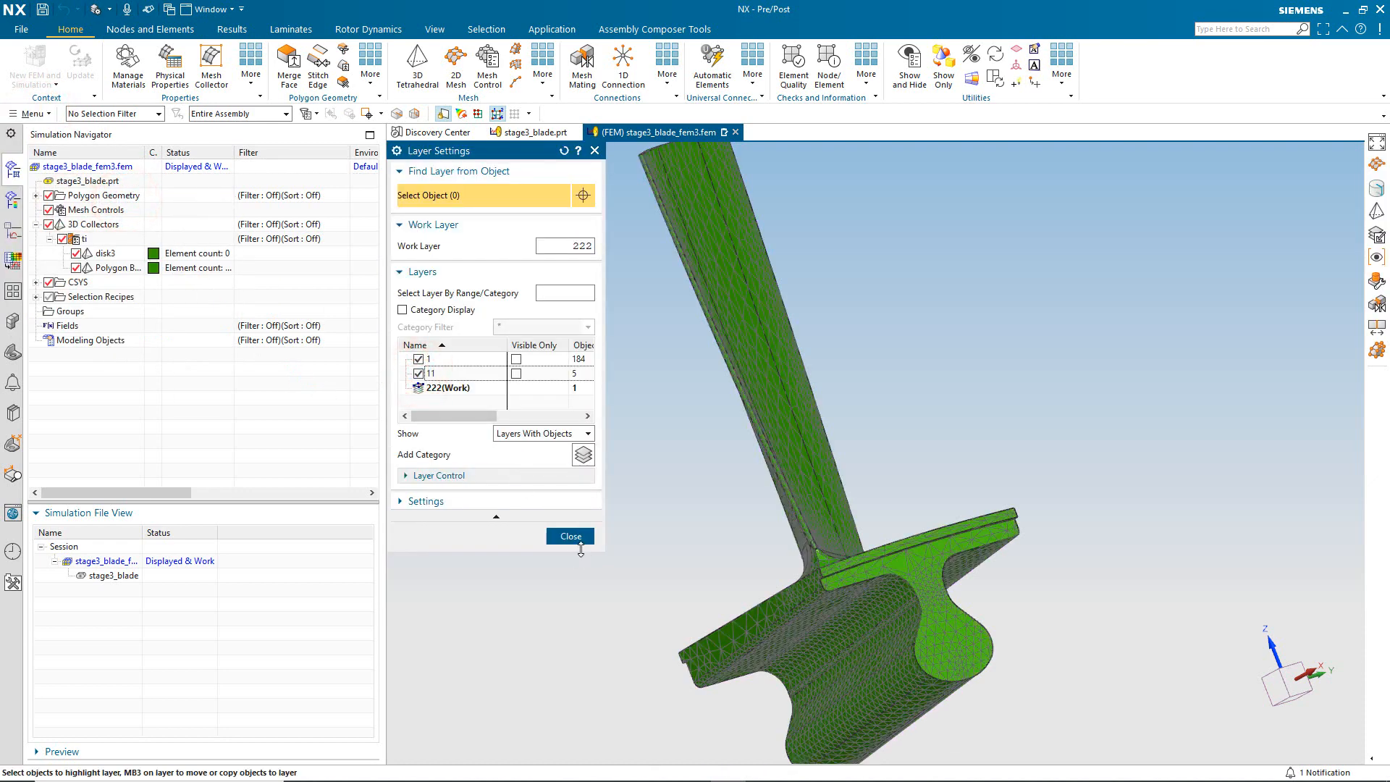
left_click(572, 536)
middle_click_drag(748, 546, 693, 613)
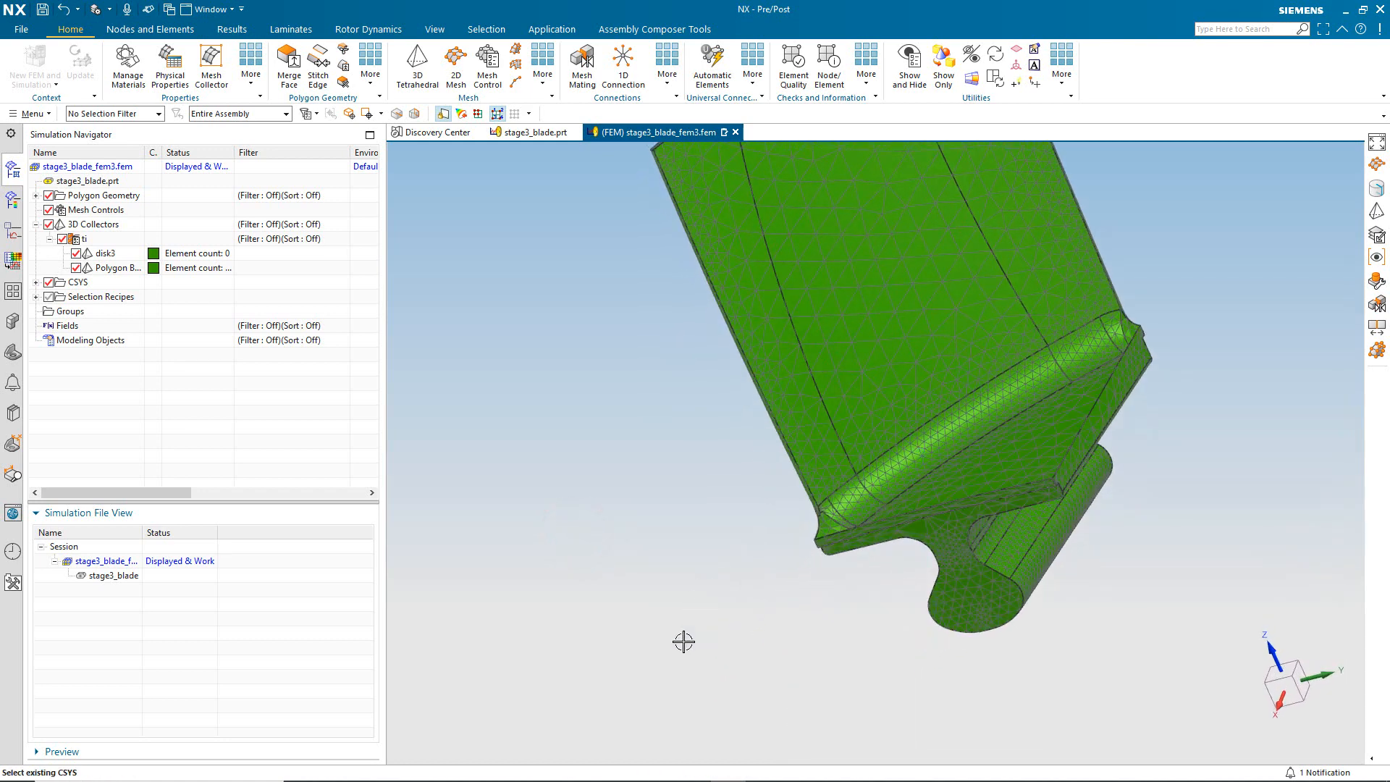
scroll(683, 642, "up", 3)
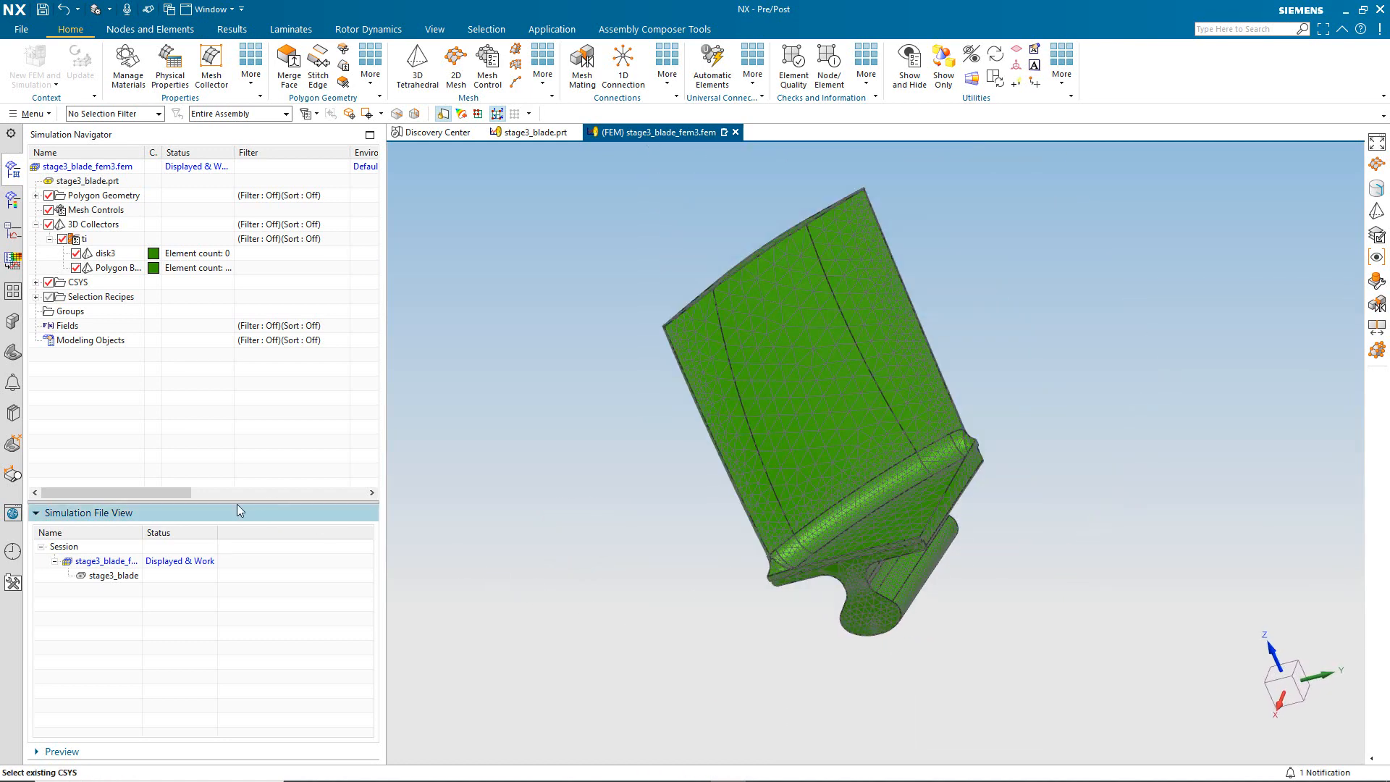
Open the idealized disk part stage3_disk_fem3_i.prt from the Gas_Turbine_Engine folder and dismiss the load warning.
left_click(19, 30)
left_click(39, 76)
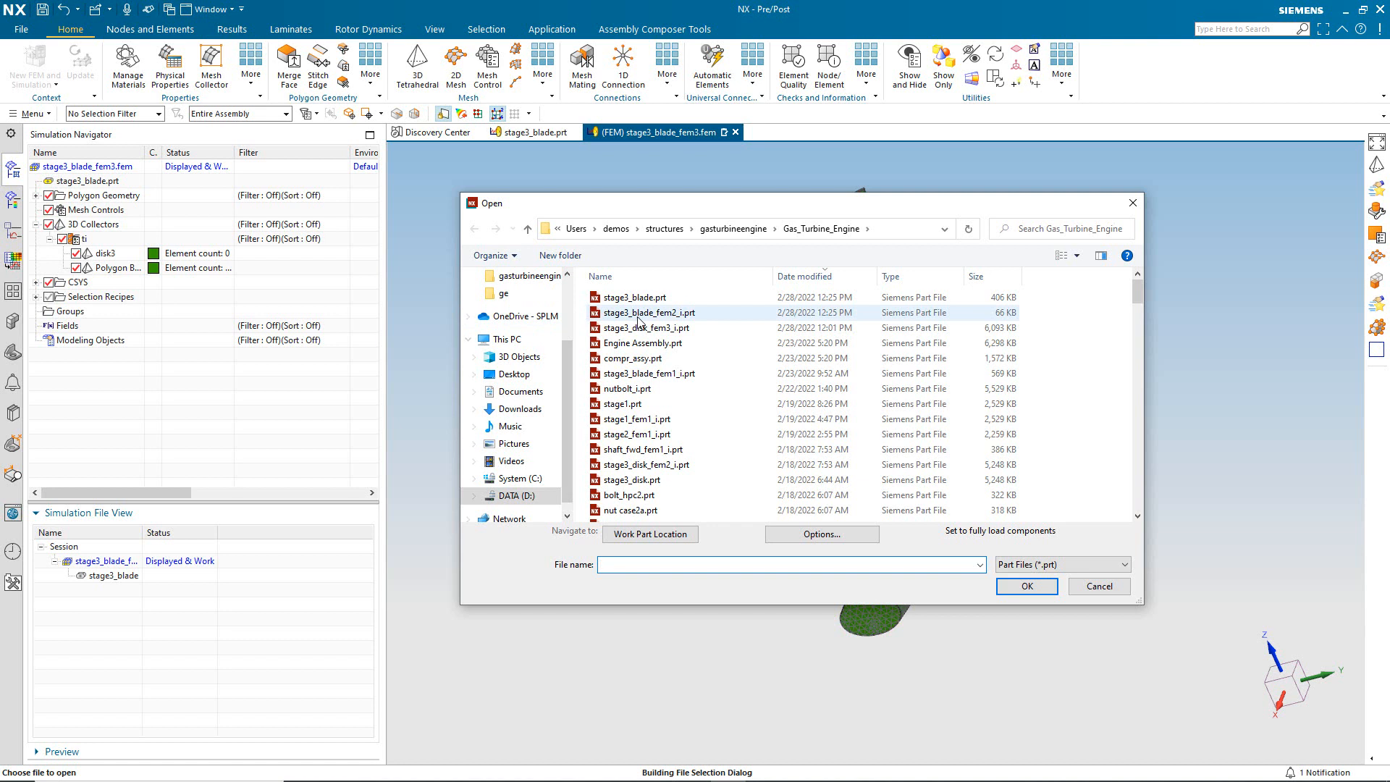
left_click(642, 330)
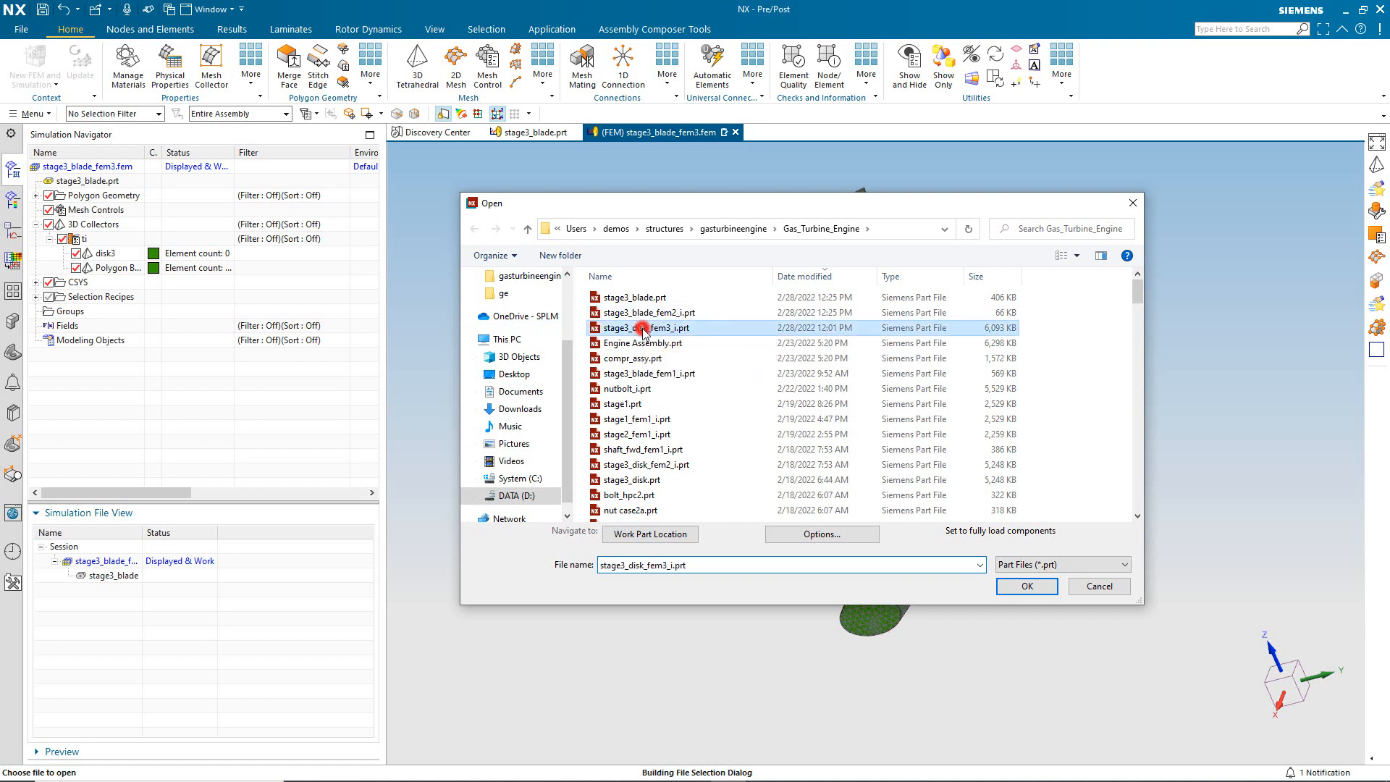
left_click(1014, 585)
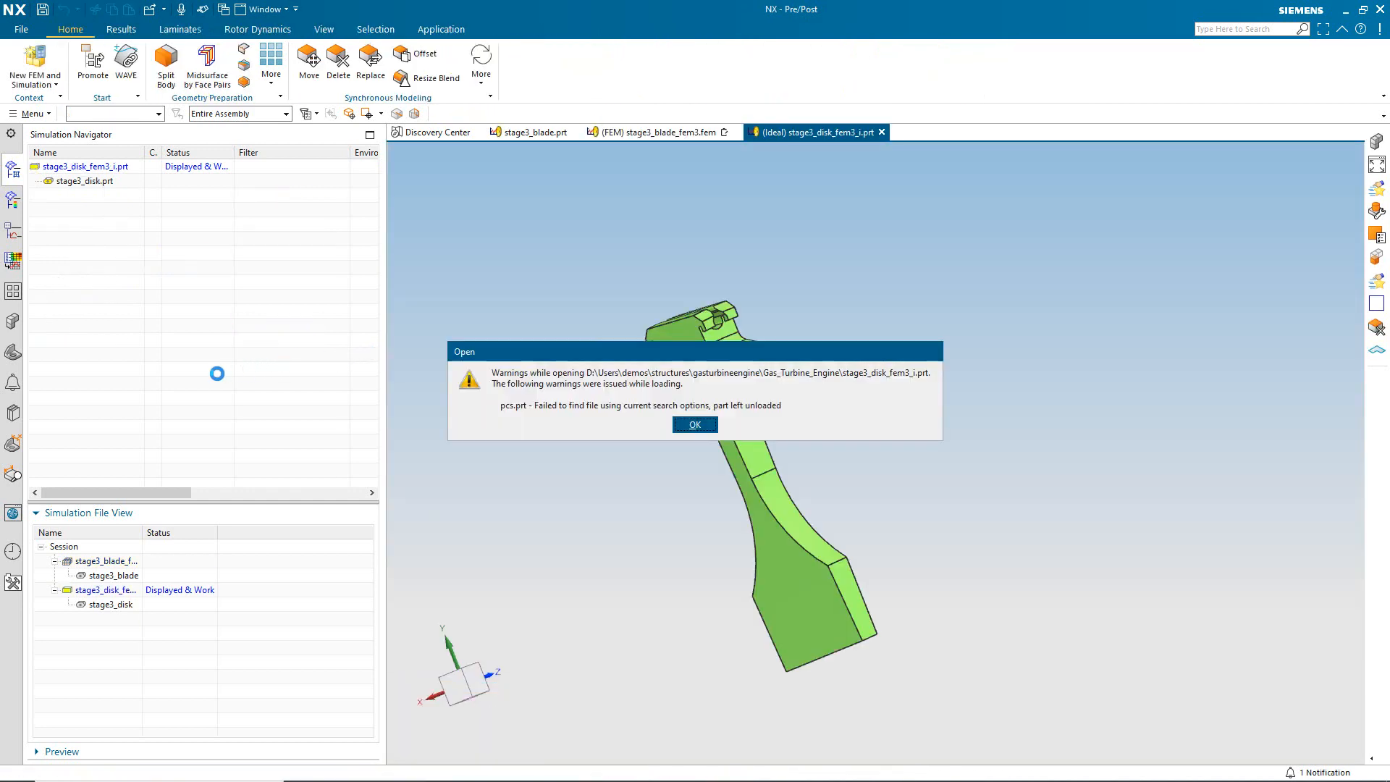
left_click(695, 425)
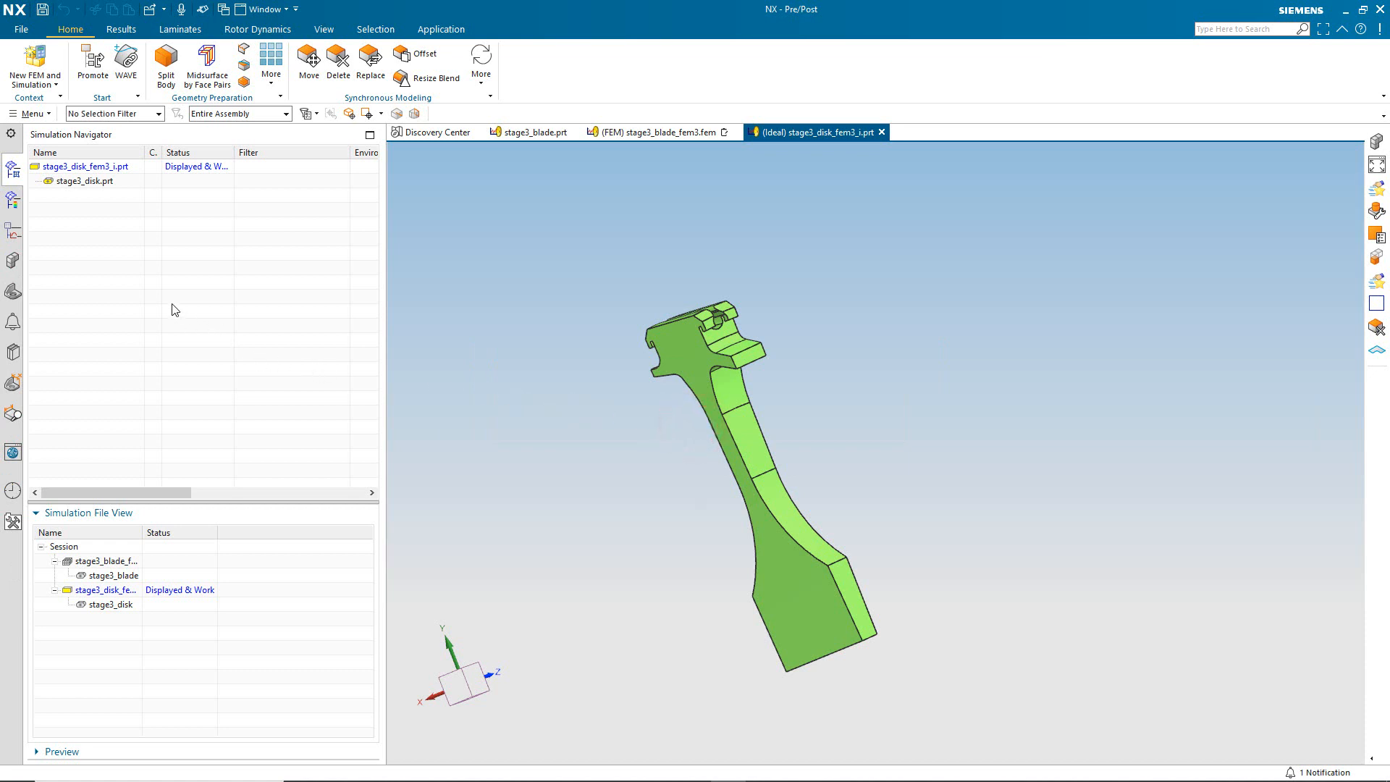
Start a new FEM, stage3_disk_fem3_i_fem1.fem, on the idealized disk part from the 3rdstage blade disk template.
right_click(82, 173)
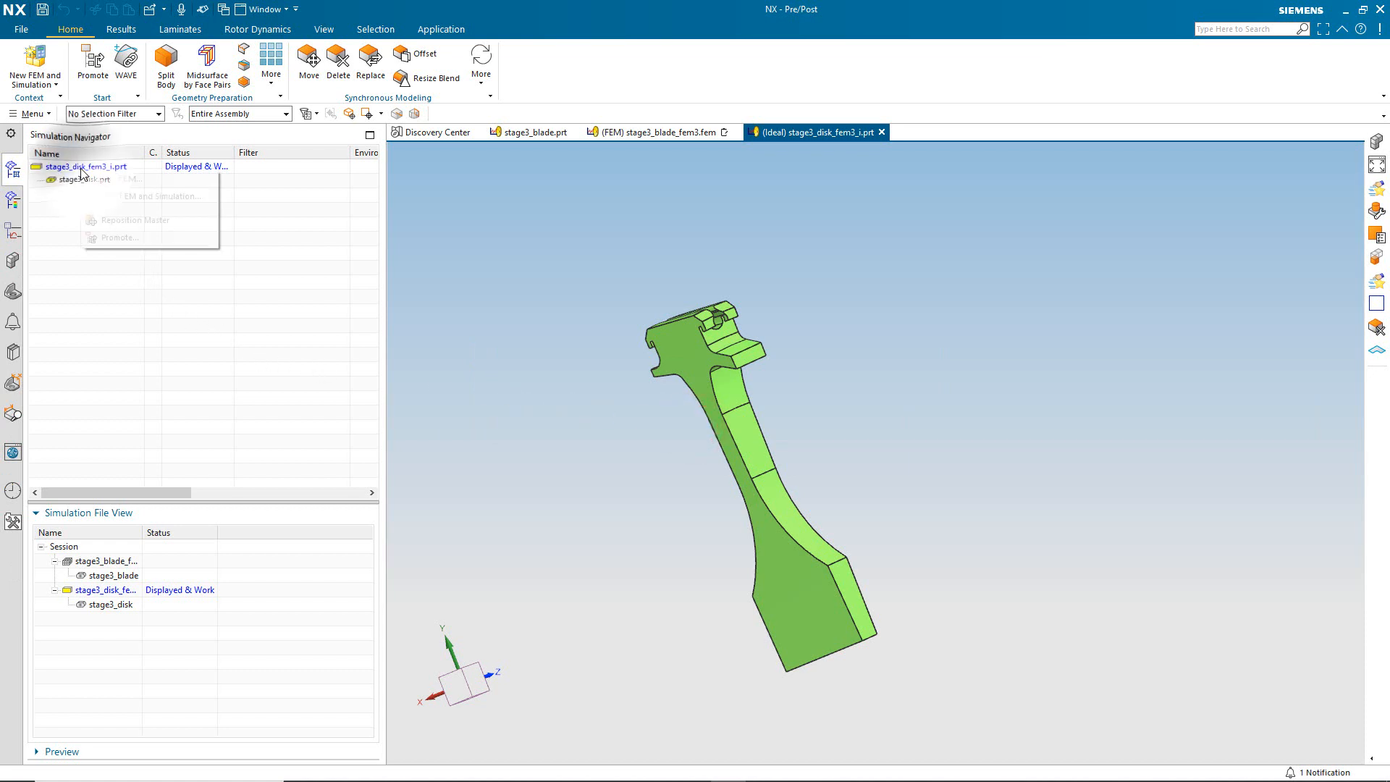
left_click(102, 181)
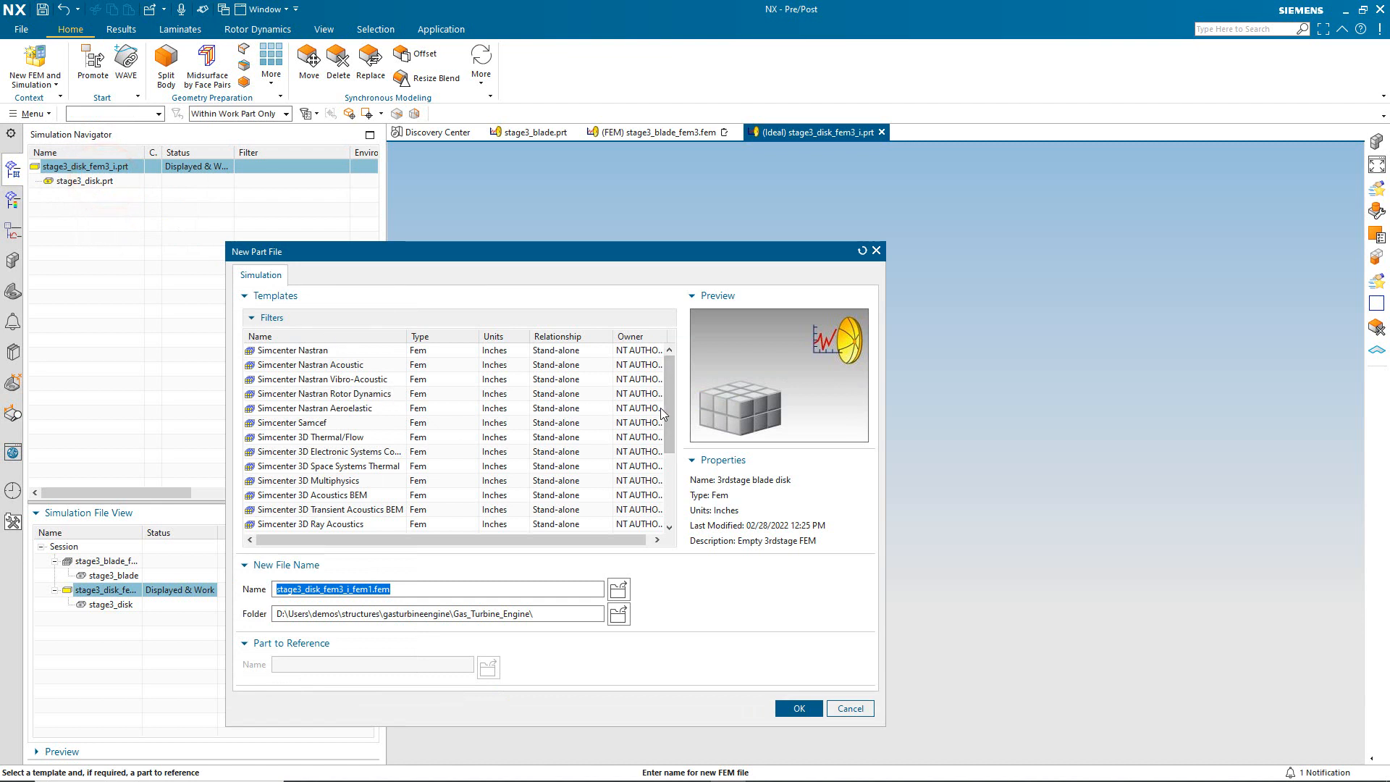
left_click_drag(668, 409, 662, 490)
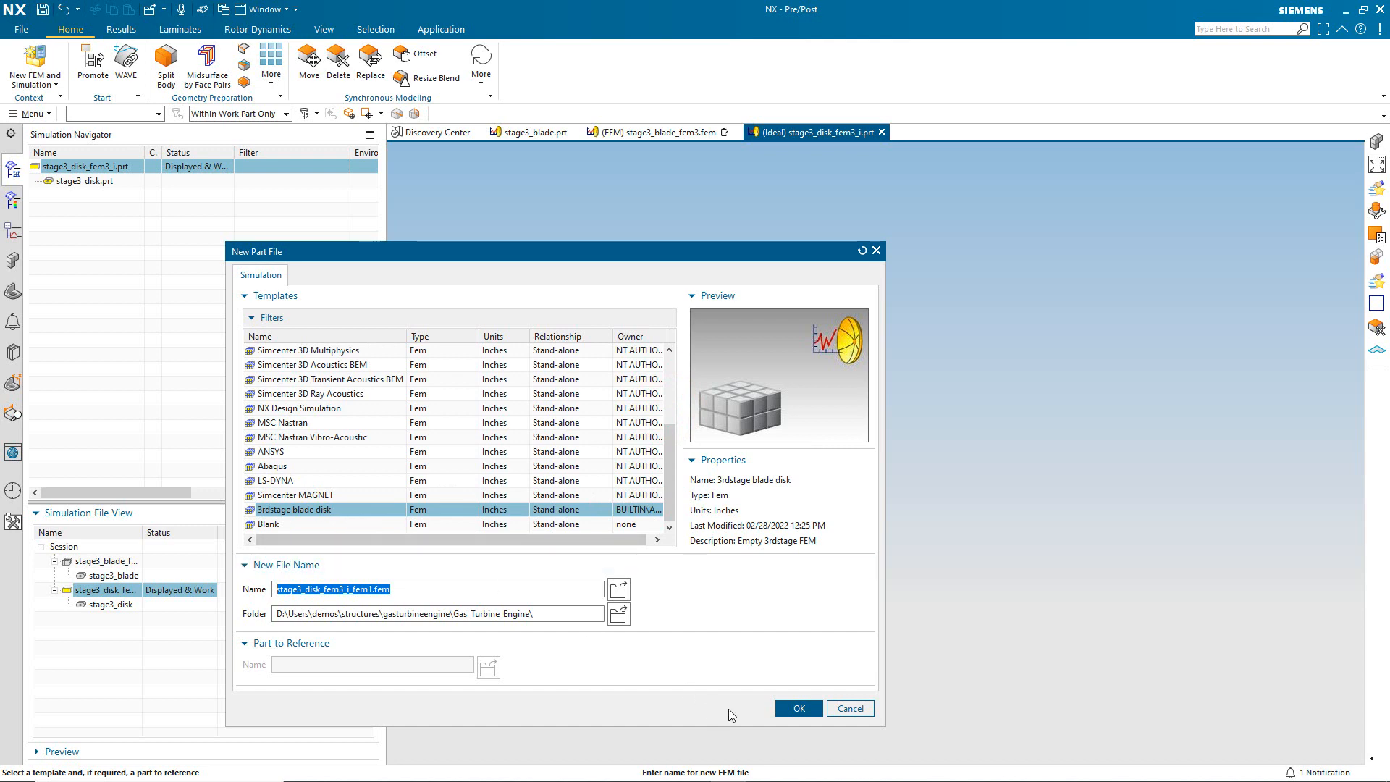
left_click(789, 707)
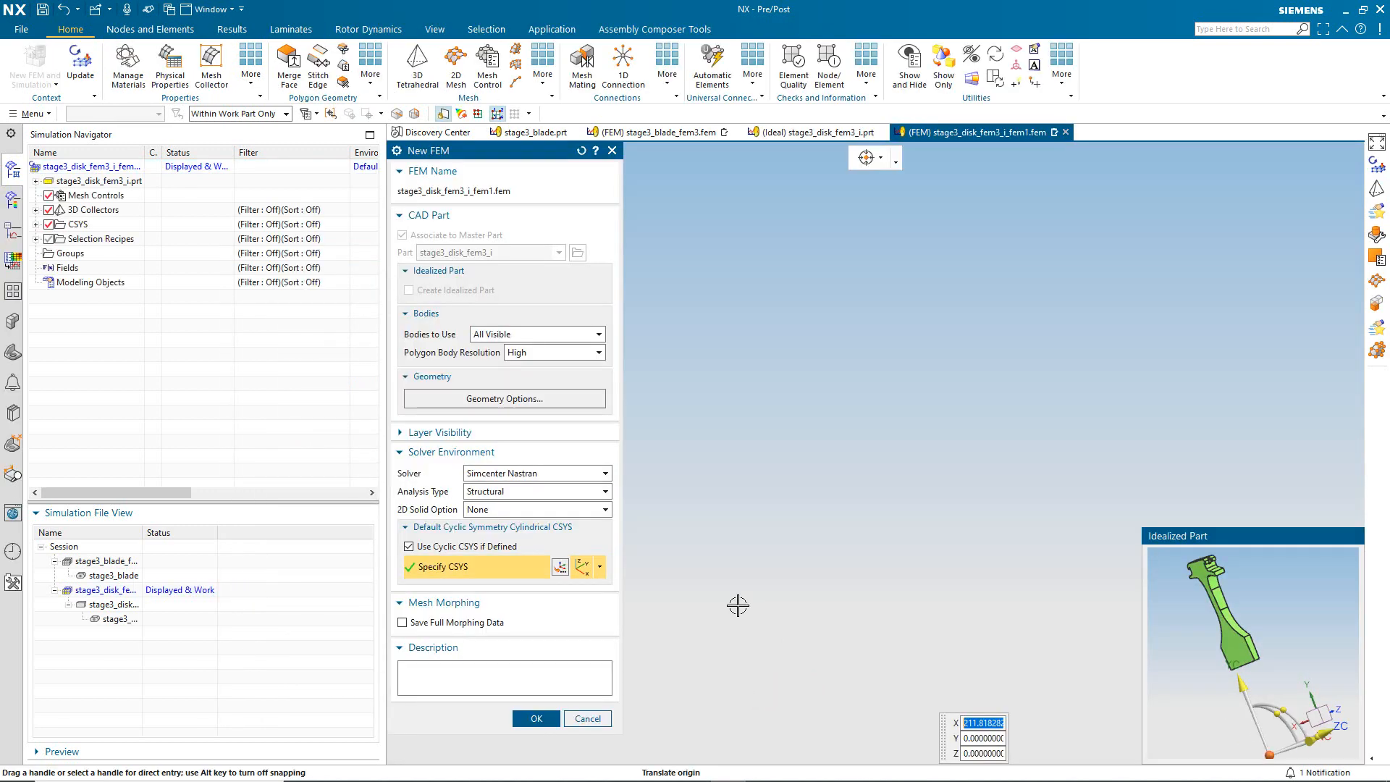
Set Bodies to Use to Select, pick the disk sector body, create the disk FEM, and inspect its mesh.
left_click(563, 338)
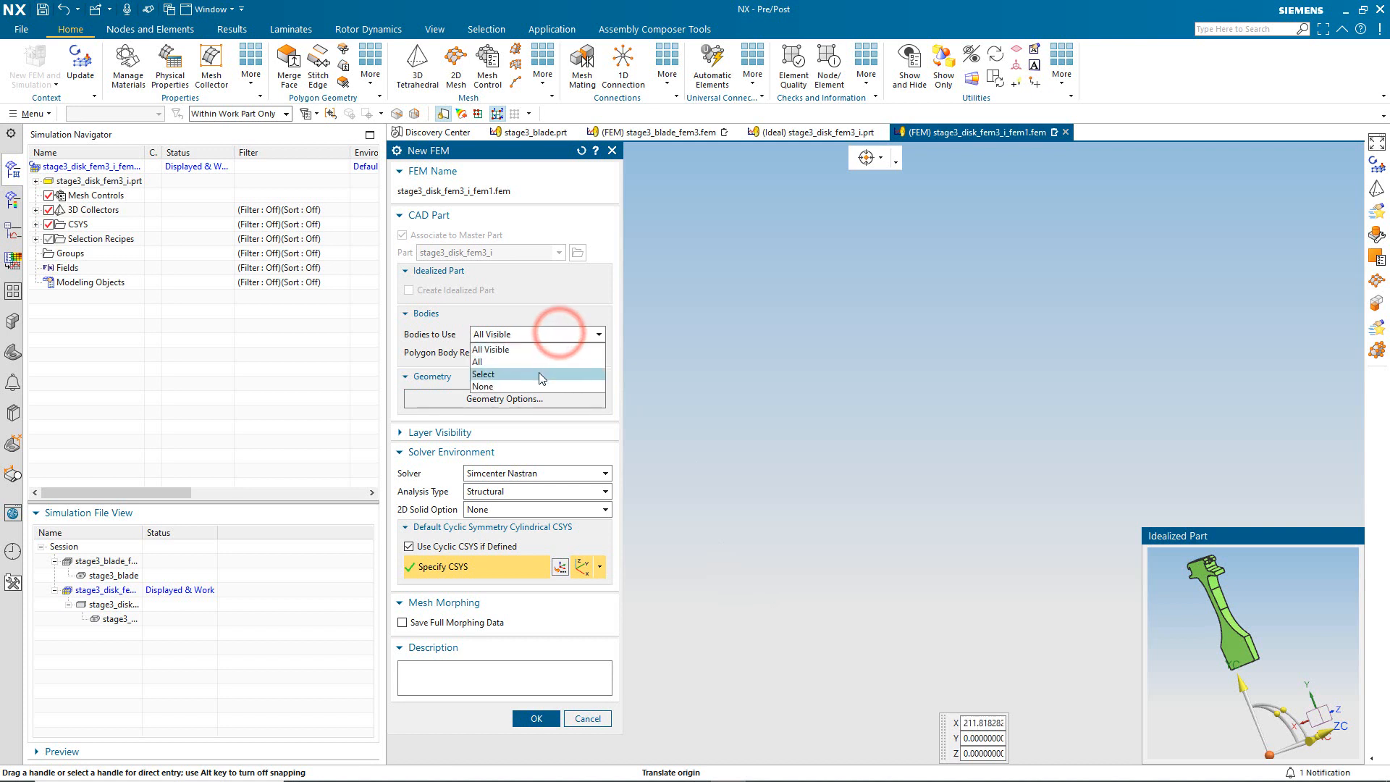
left_click(539, 371)
left_click(1216, 644)
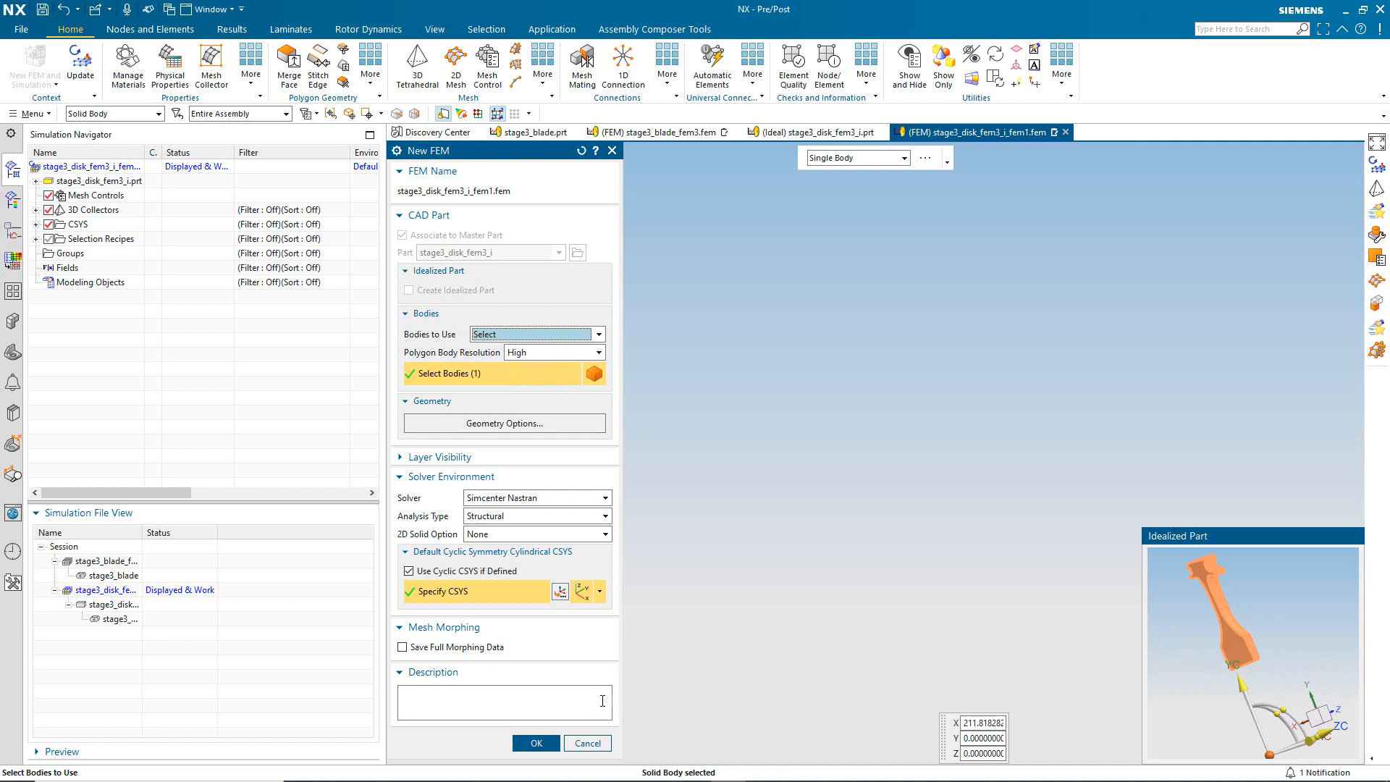
left_click(537, 737)
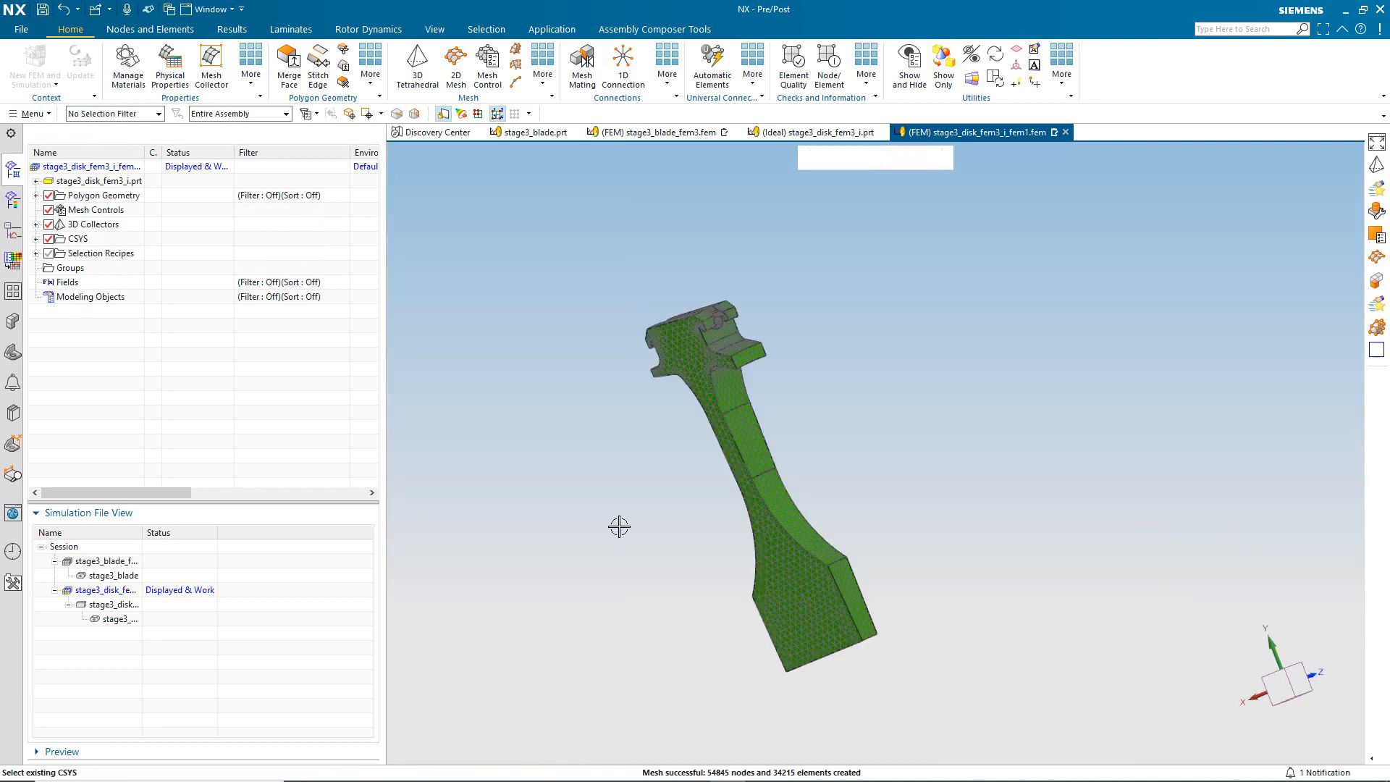
middle_click_drag(626, 525, 633, 547)
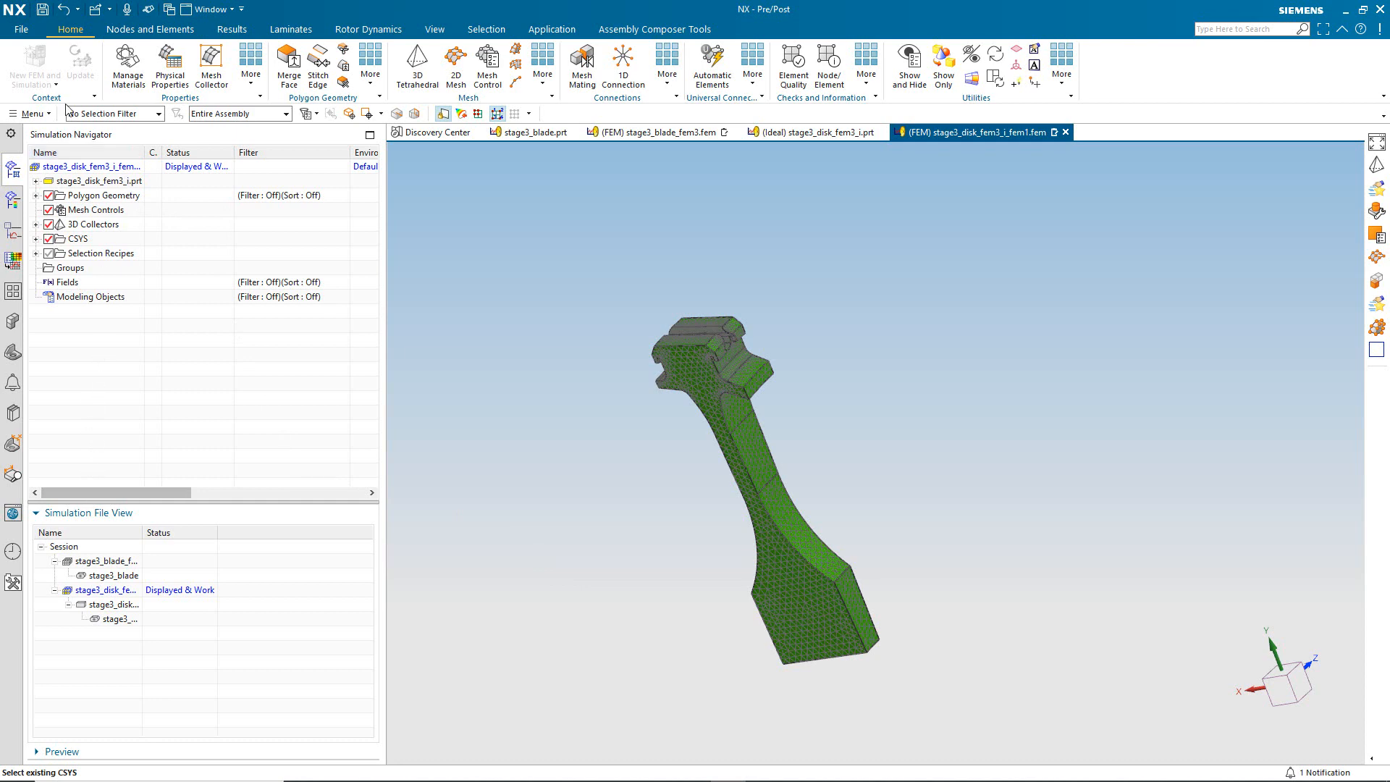
Sort the part files by name, open the compressor assembly compr_assy.prt, and dismiss the load warnings.
left_click(21, 29)
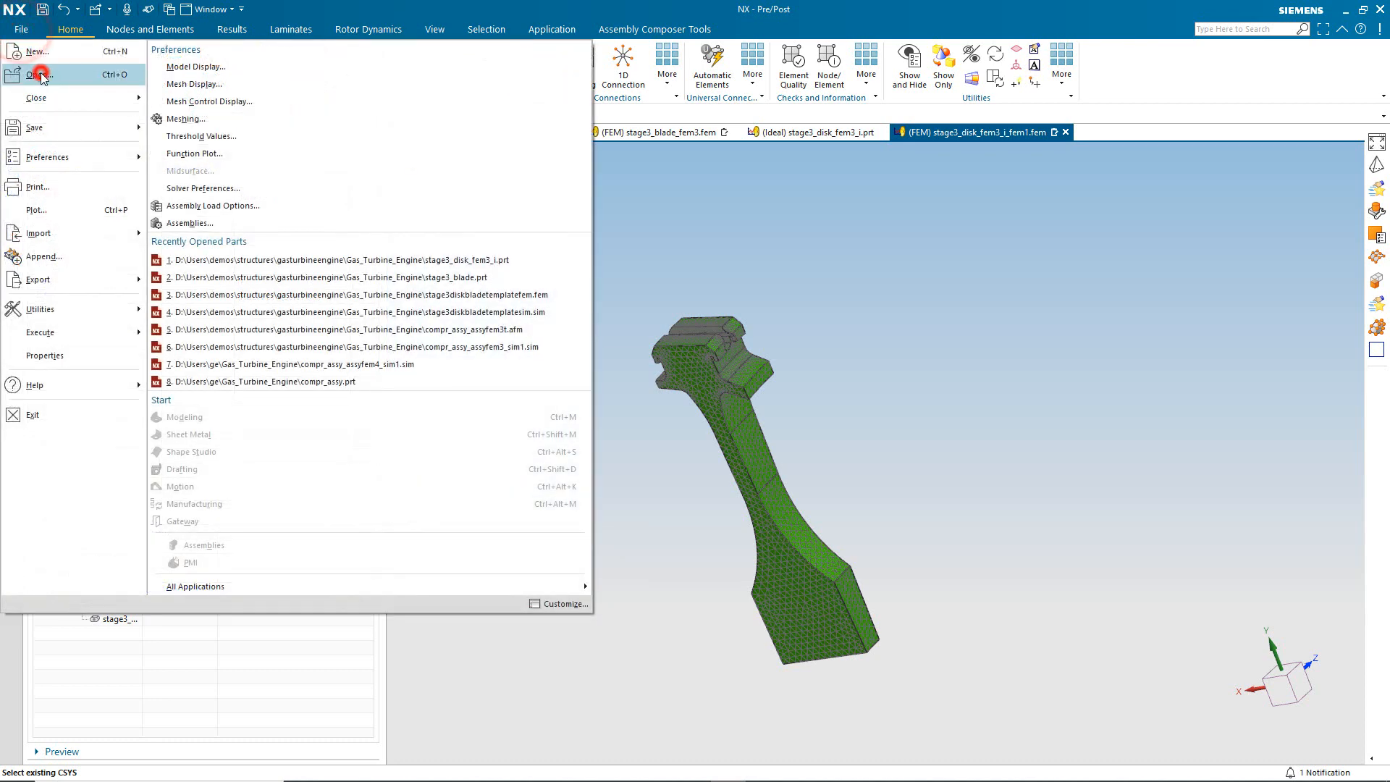
left_click(39, 69)
scroll(640, 413, "down", 4)
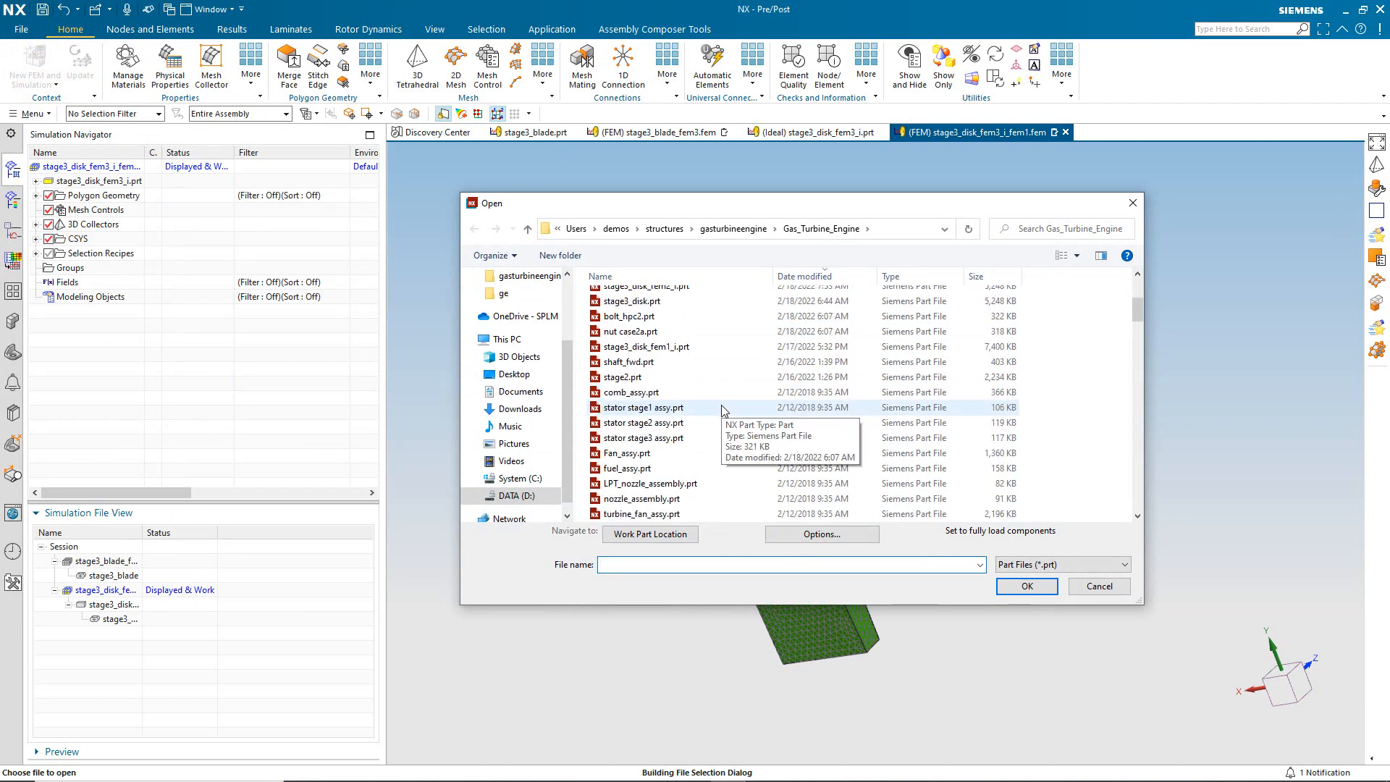
scroll(723, 410, "down", 1)
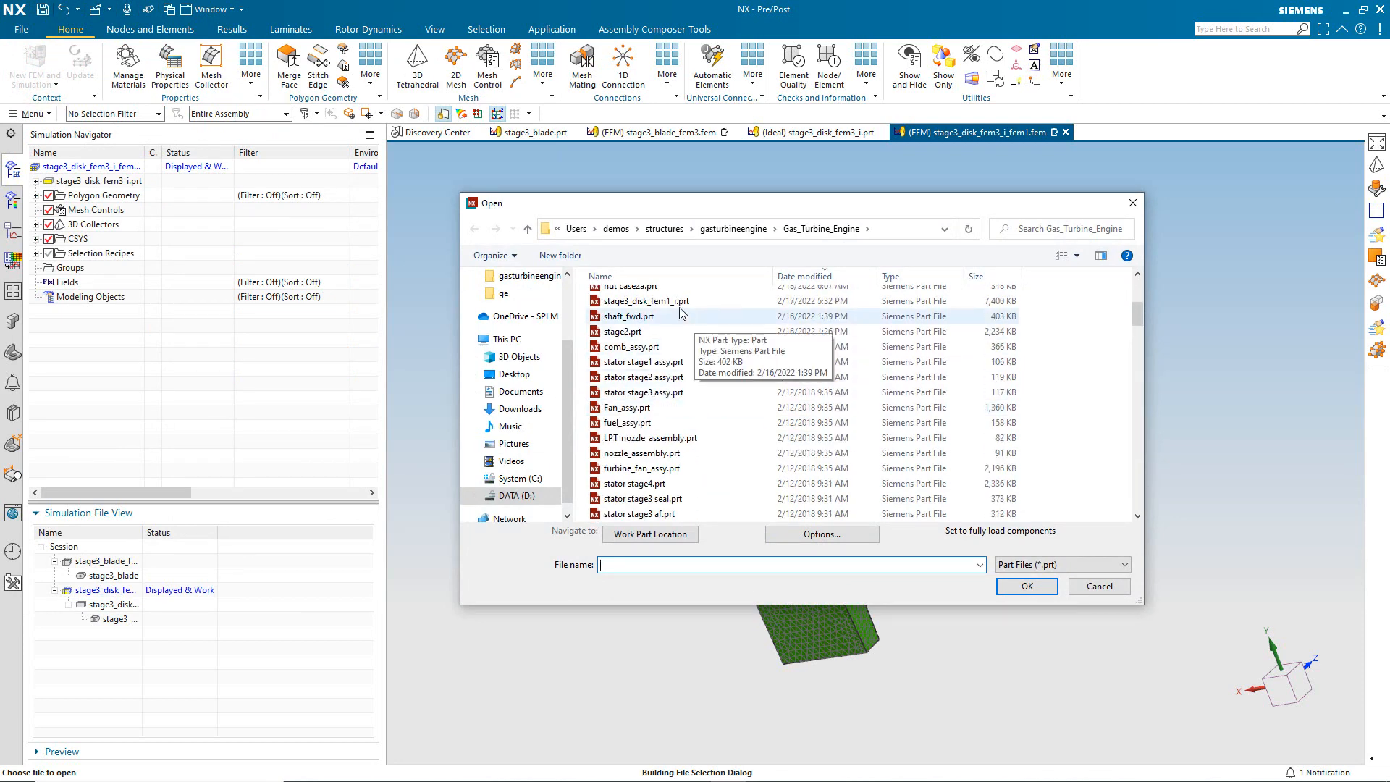
left_click(652, 276)
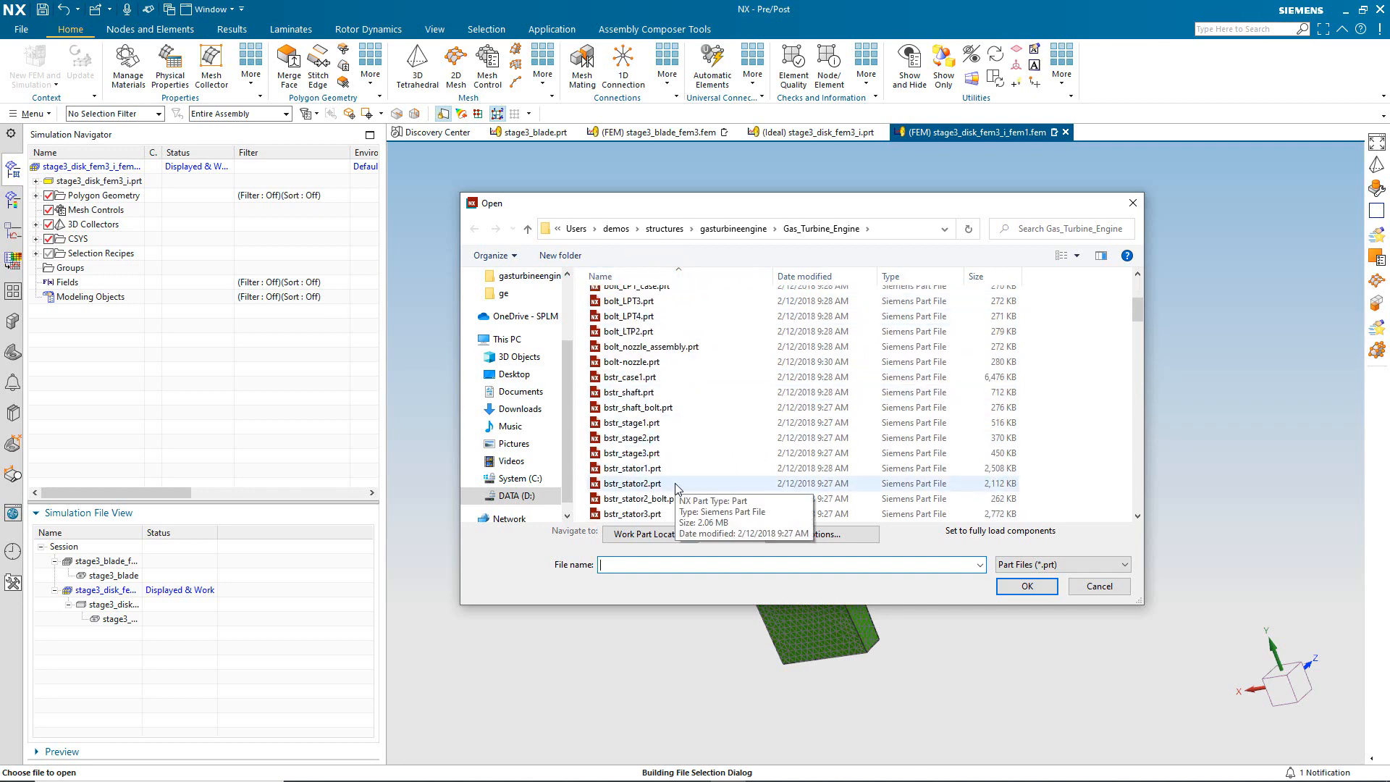
scroll(673, 483, "down", 3)
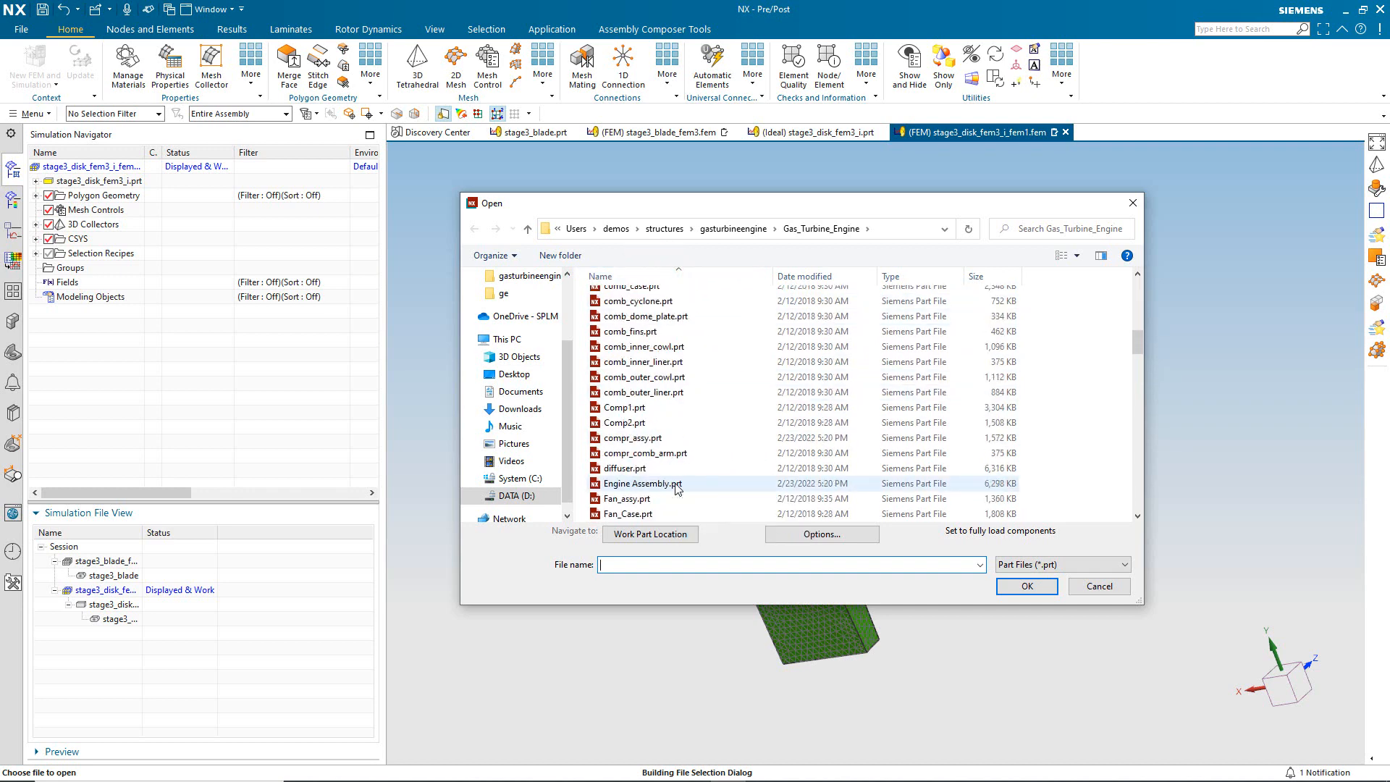
double_click(643, 438)
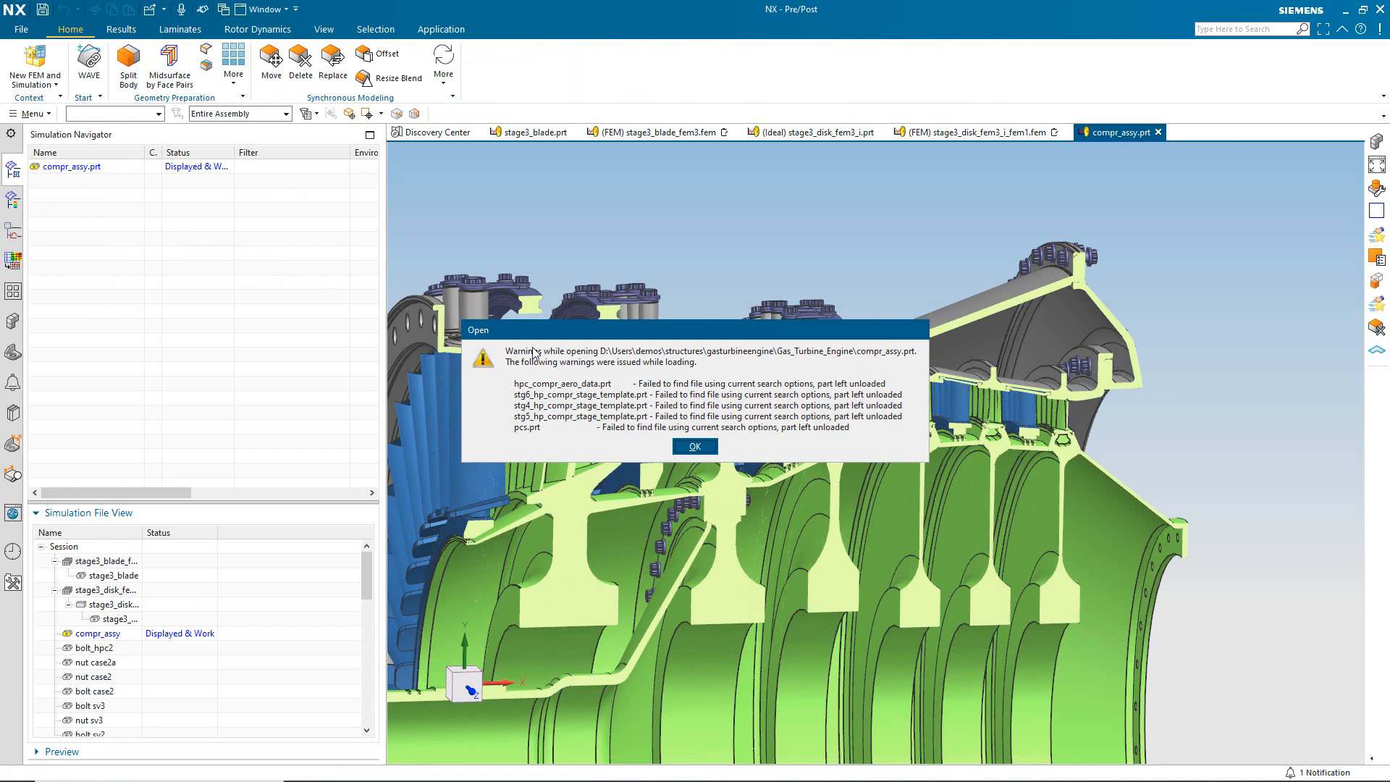
left_click(695, 447)
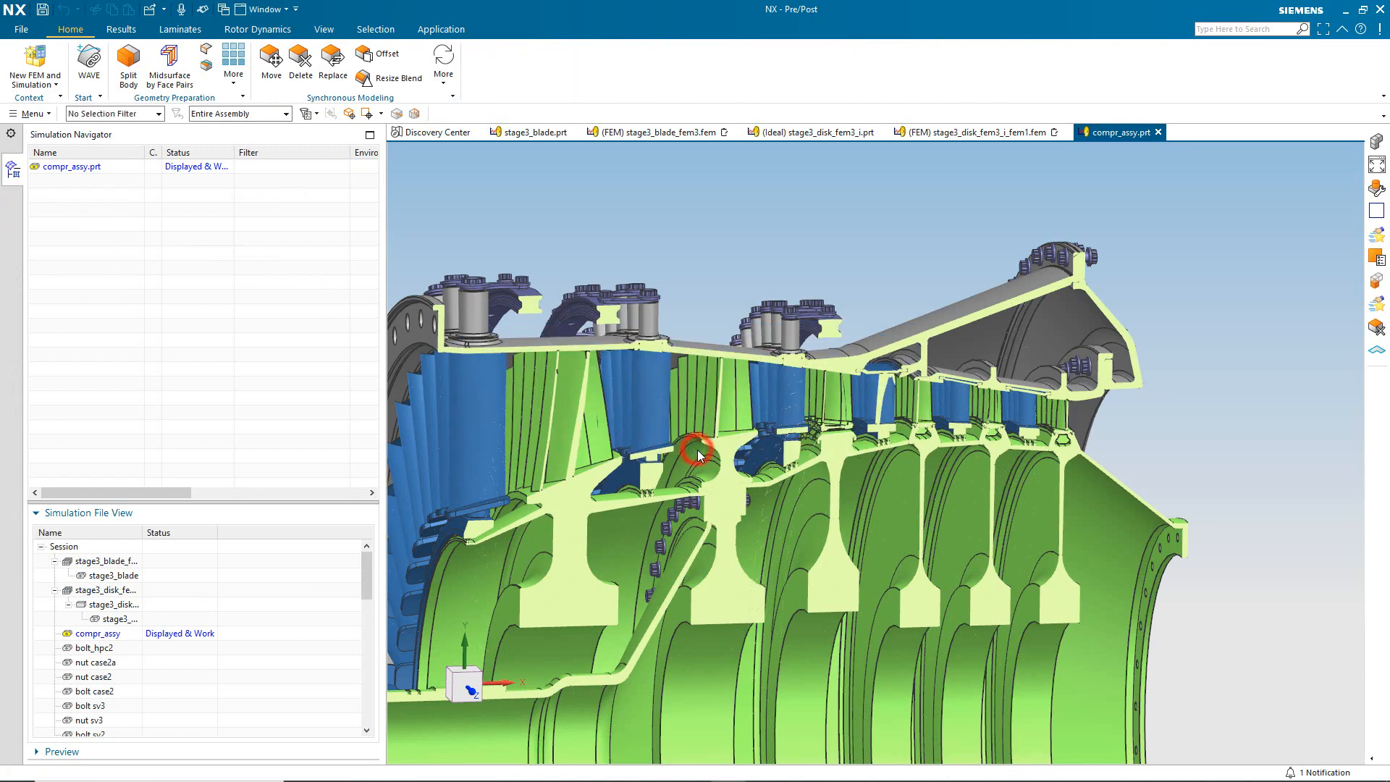
Create the assembly FEM compr_assy_assyfem4.afm on compr_assy.prt from the Blank template, with the Simcenter Nastran solver and Structural analysis type.
right_click(79, 167)
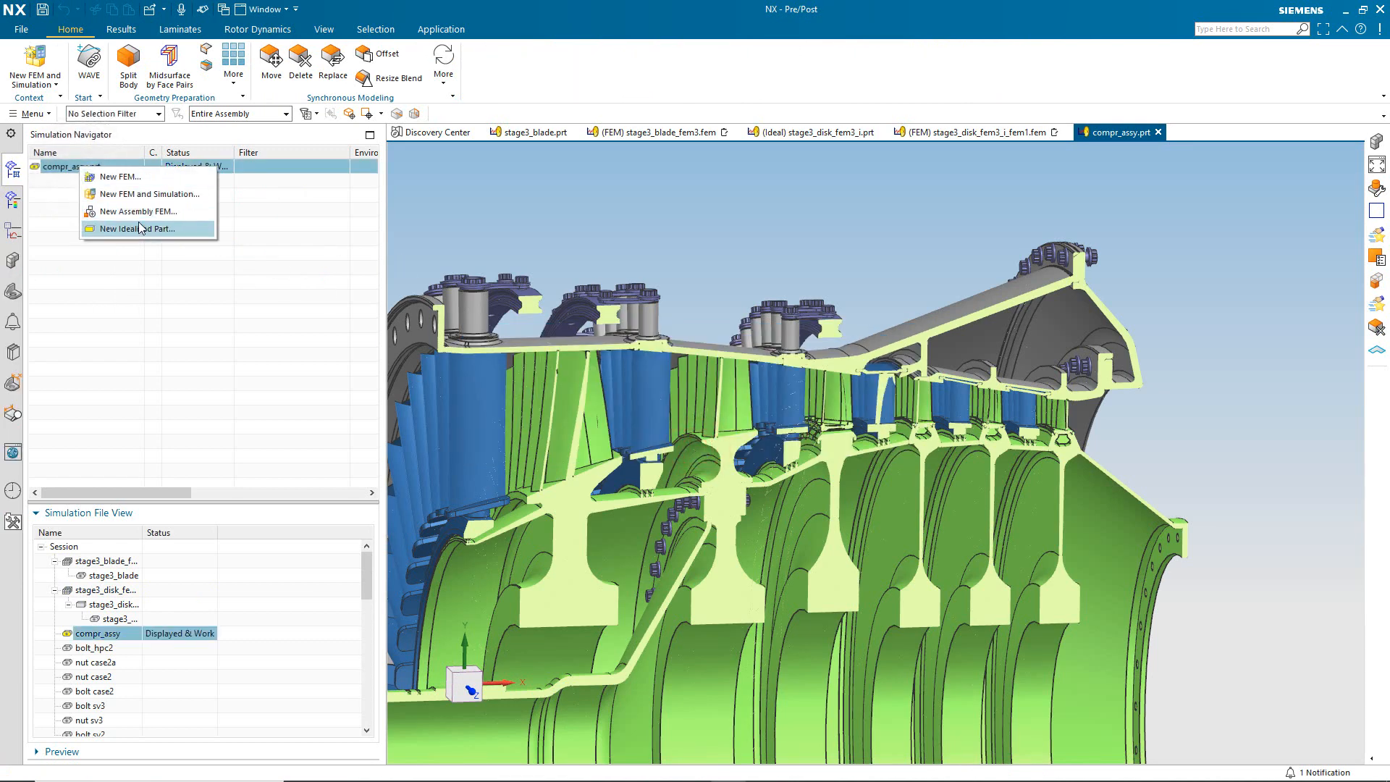
left_click(140, 212)
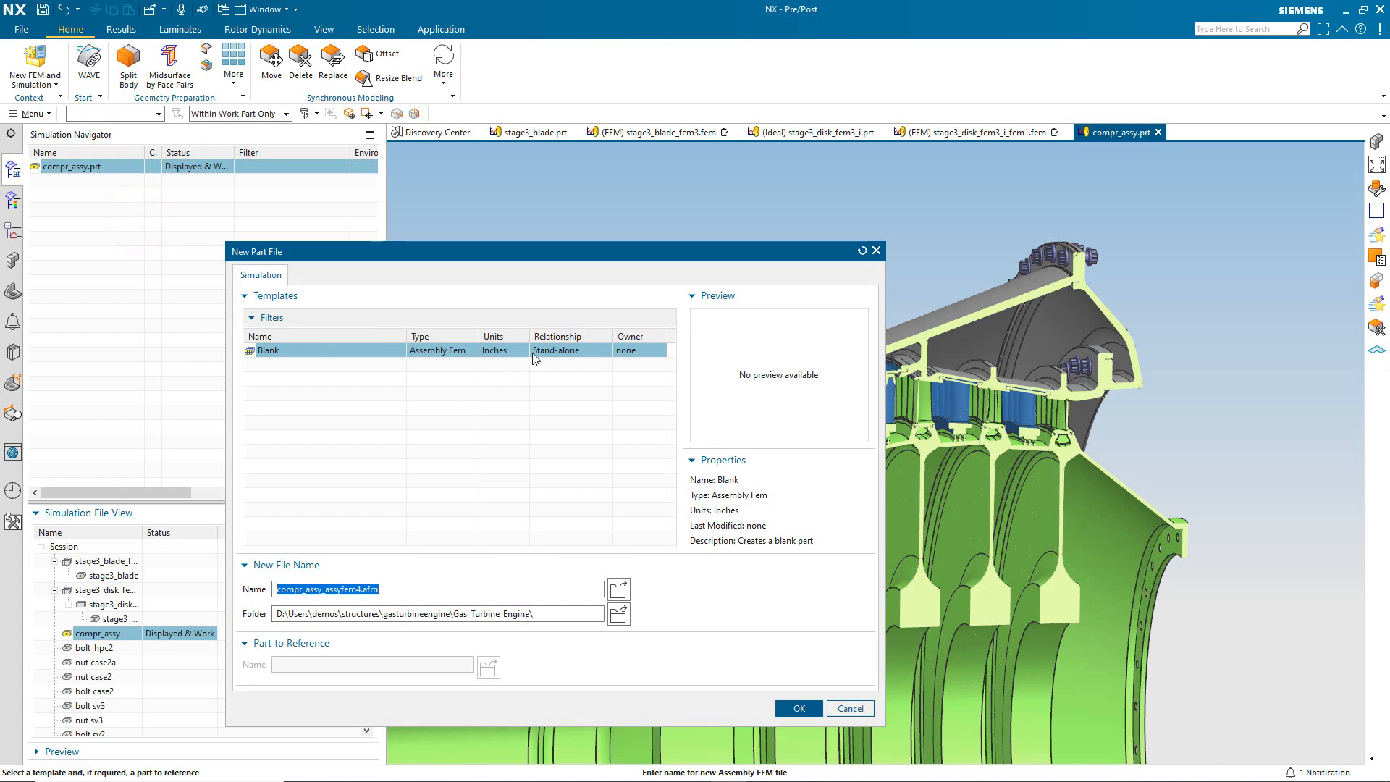
left_click(808, 707)
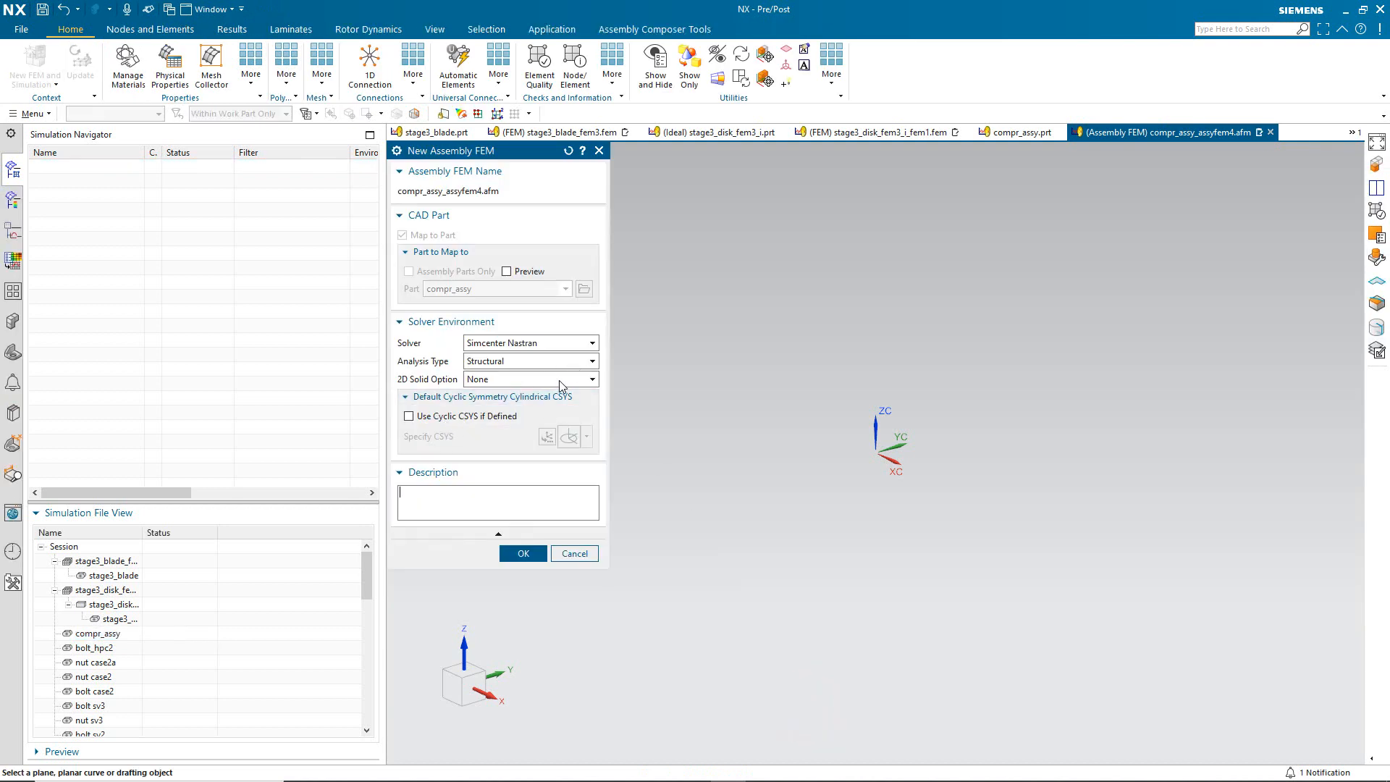
left_click(533, 550)
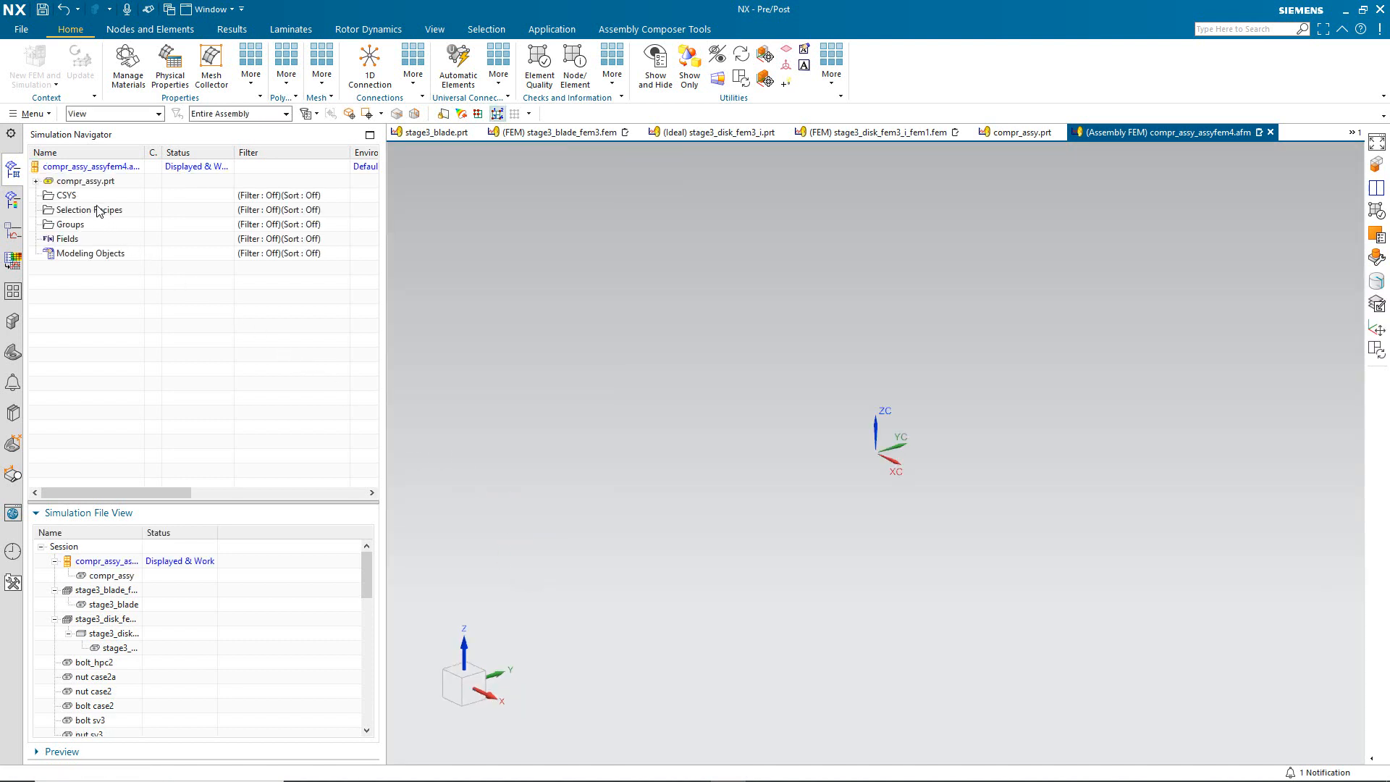
Map the stage3_disk.prt component to the existing FEM stage3_disk_fem3_i_fem1, listing only associated models and setting Layer Option to Use Original.
left_click(34, 183)
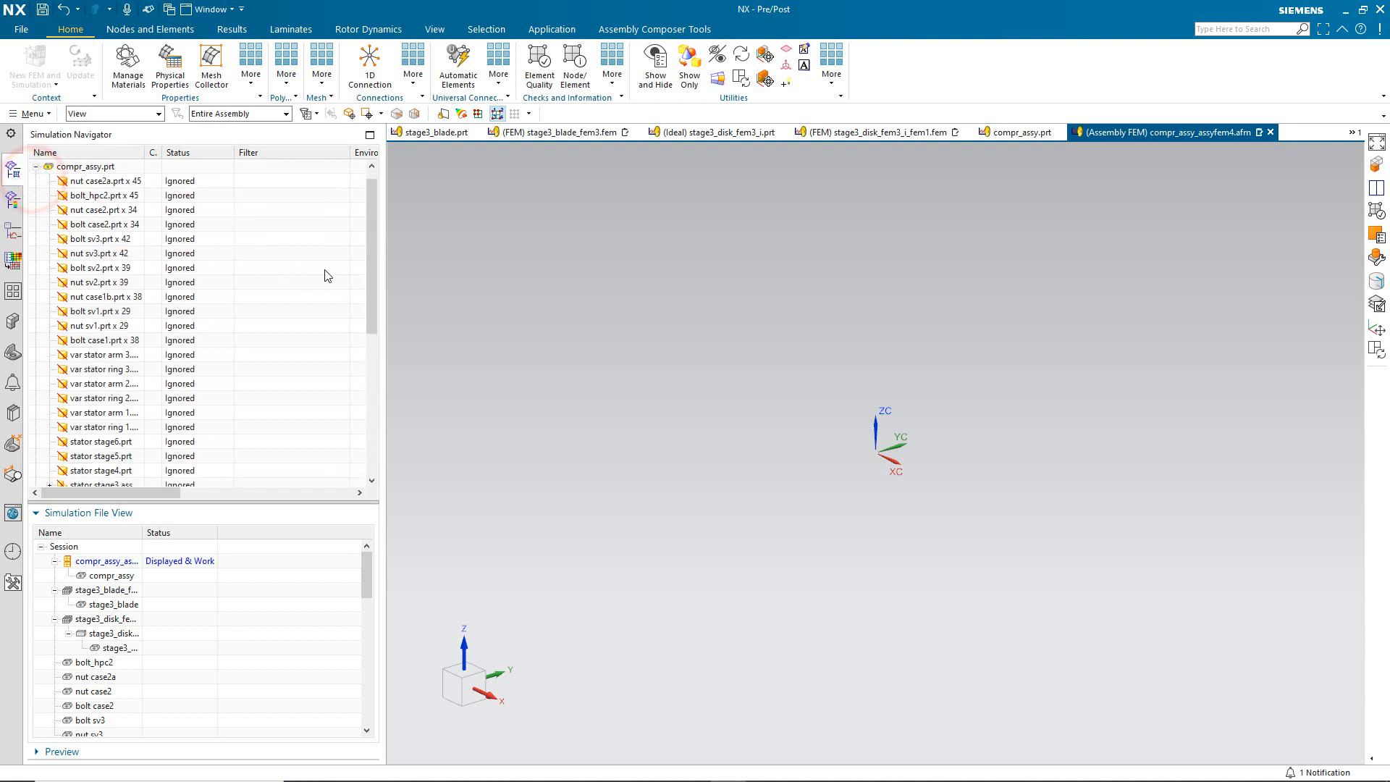
left_click(371, 281)
left_click_drag(371, 281, 372, 388)
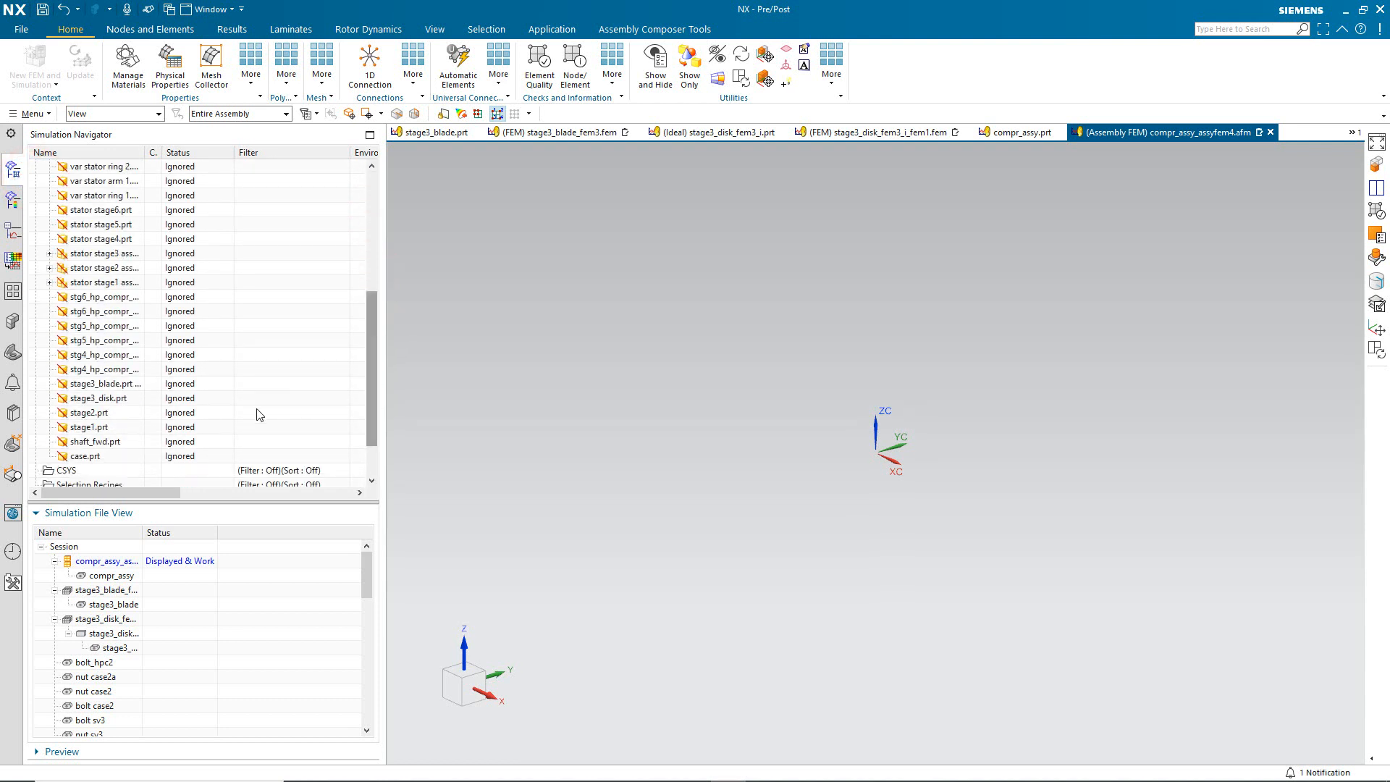
right_click(107, 400)
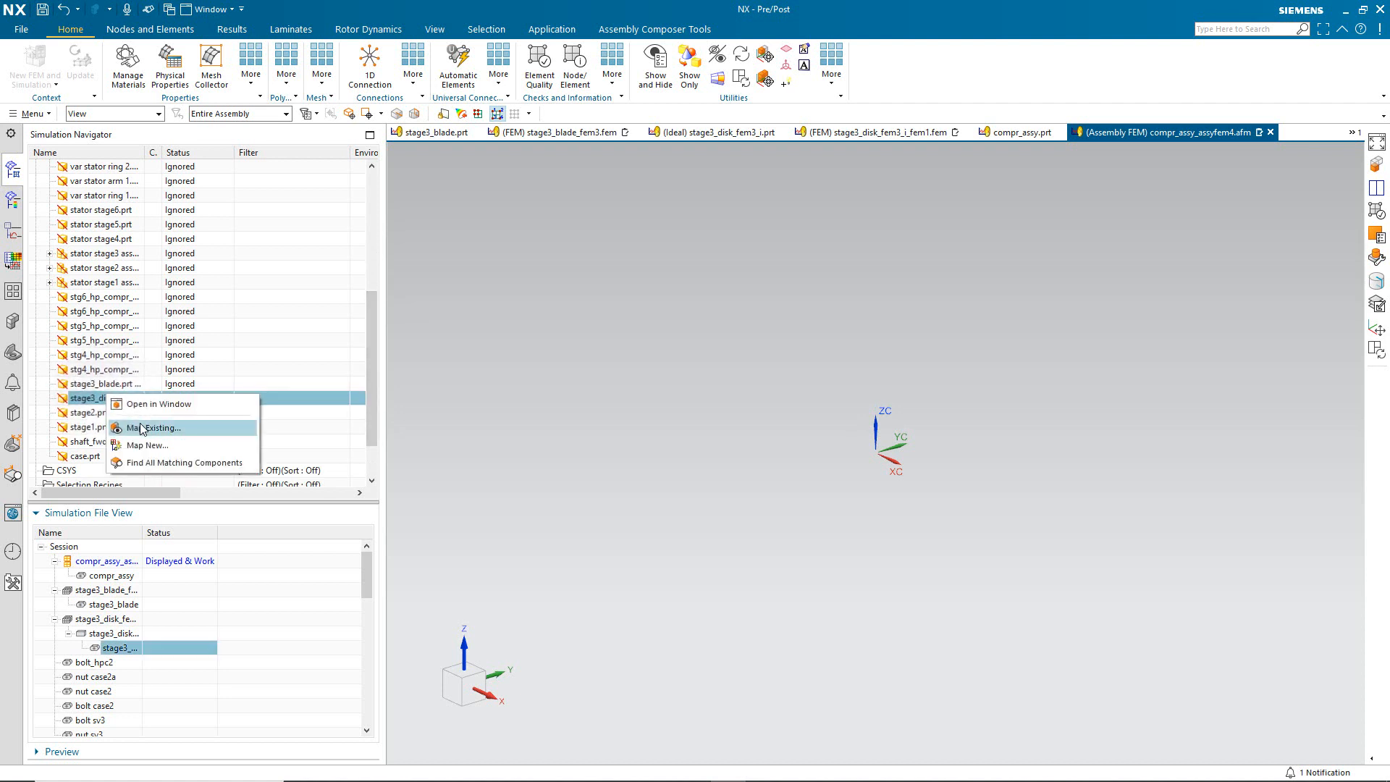
left_click(141, 428)
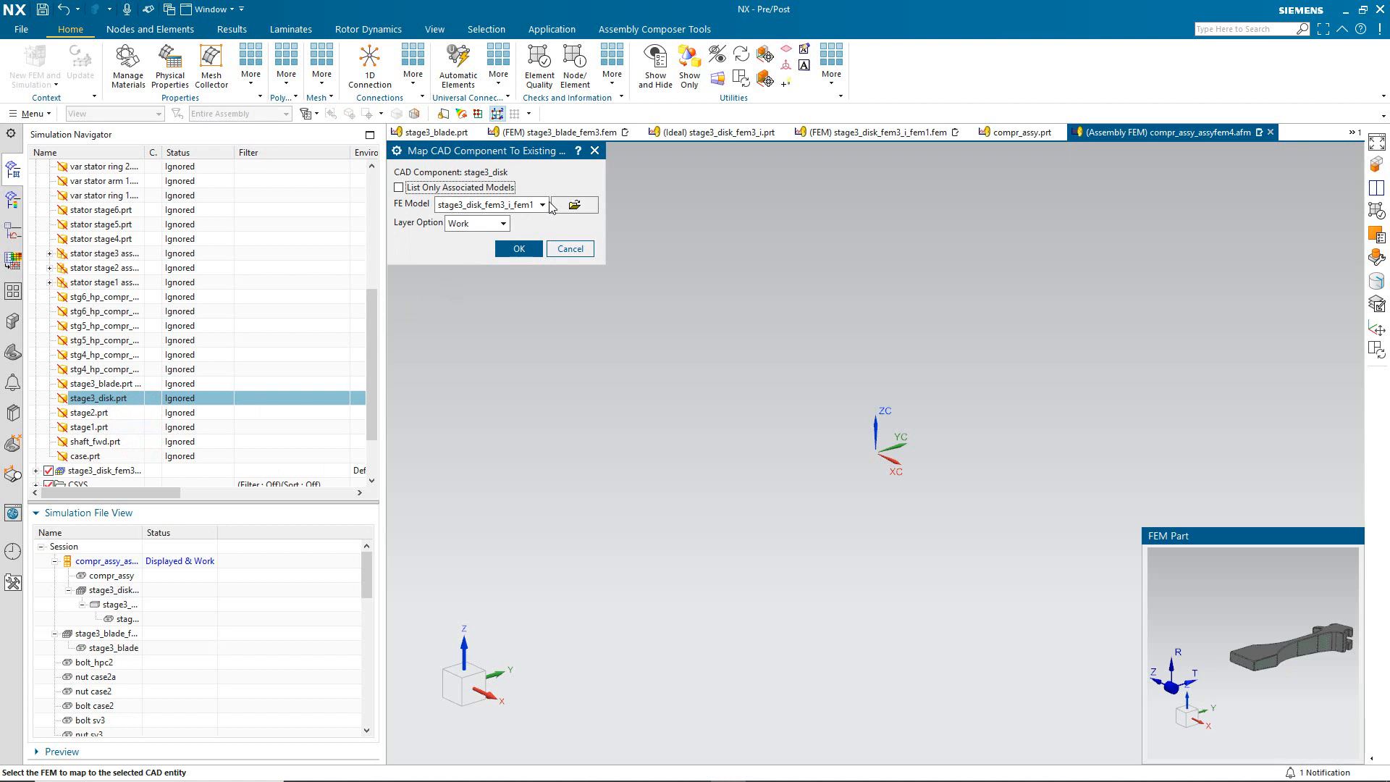
left_click(493, 188)
left_click(498, 224)
left_click(488, 251)
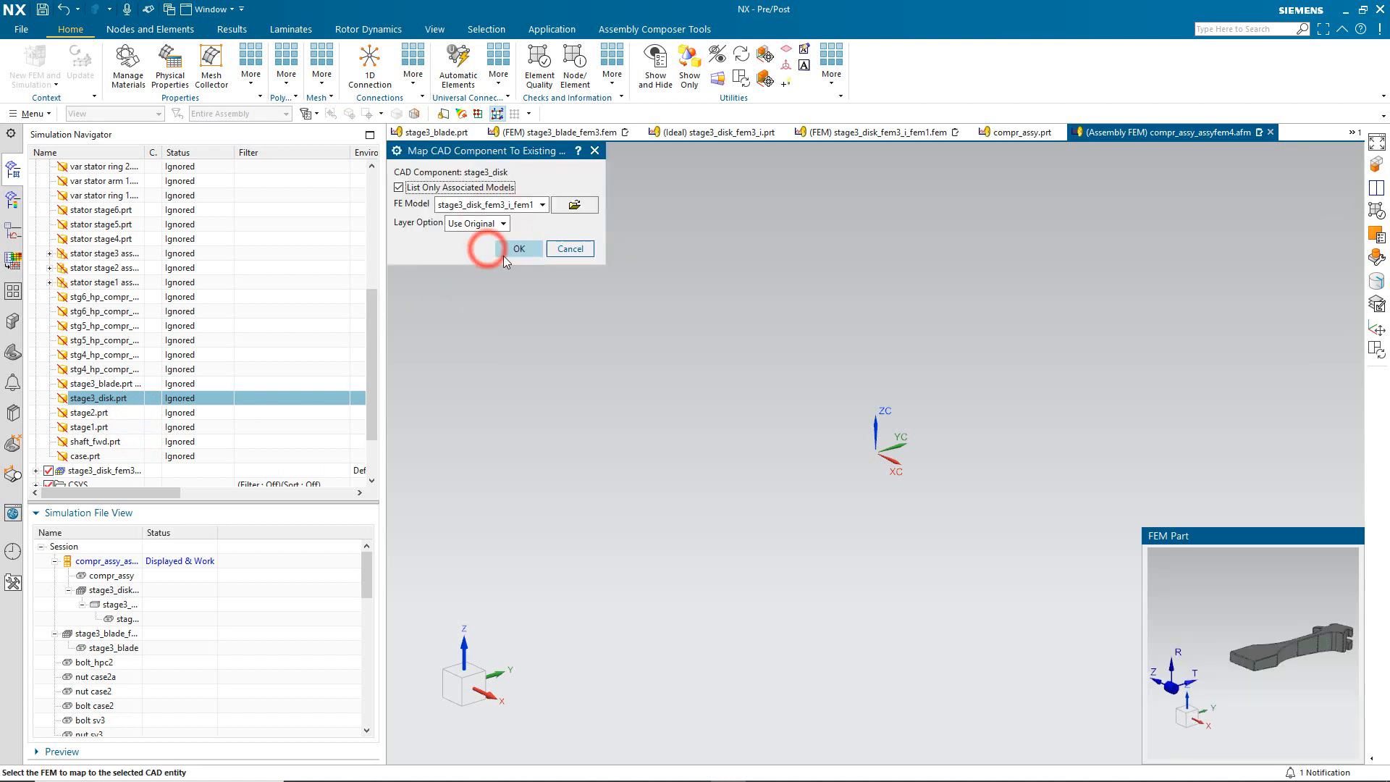
left_click(521, 249)
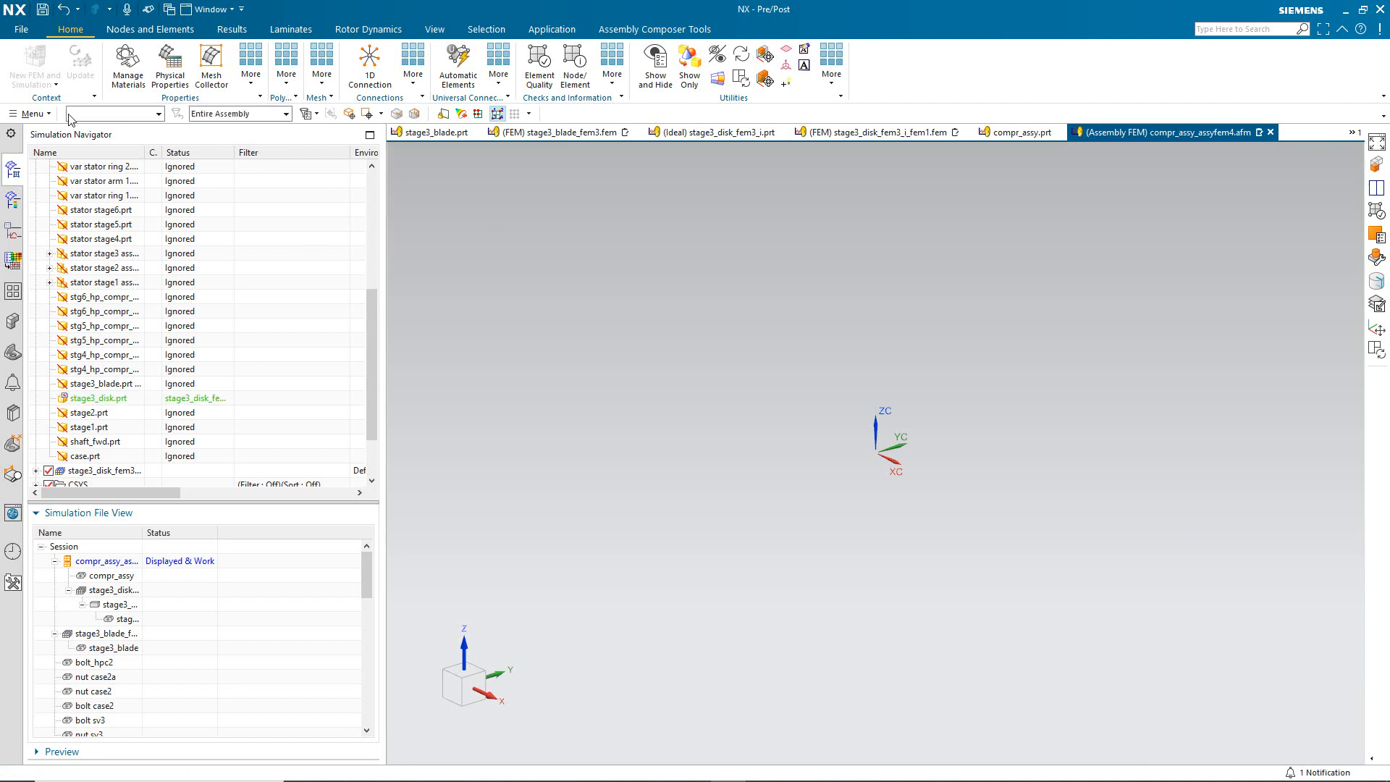
Make layer 11 the work layer and fit the disk sector mesh in the view.
left_click(44, 112)
left_click(56, 195)
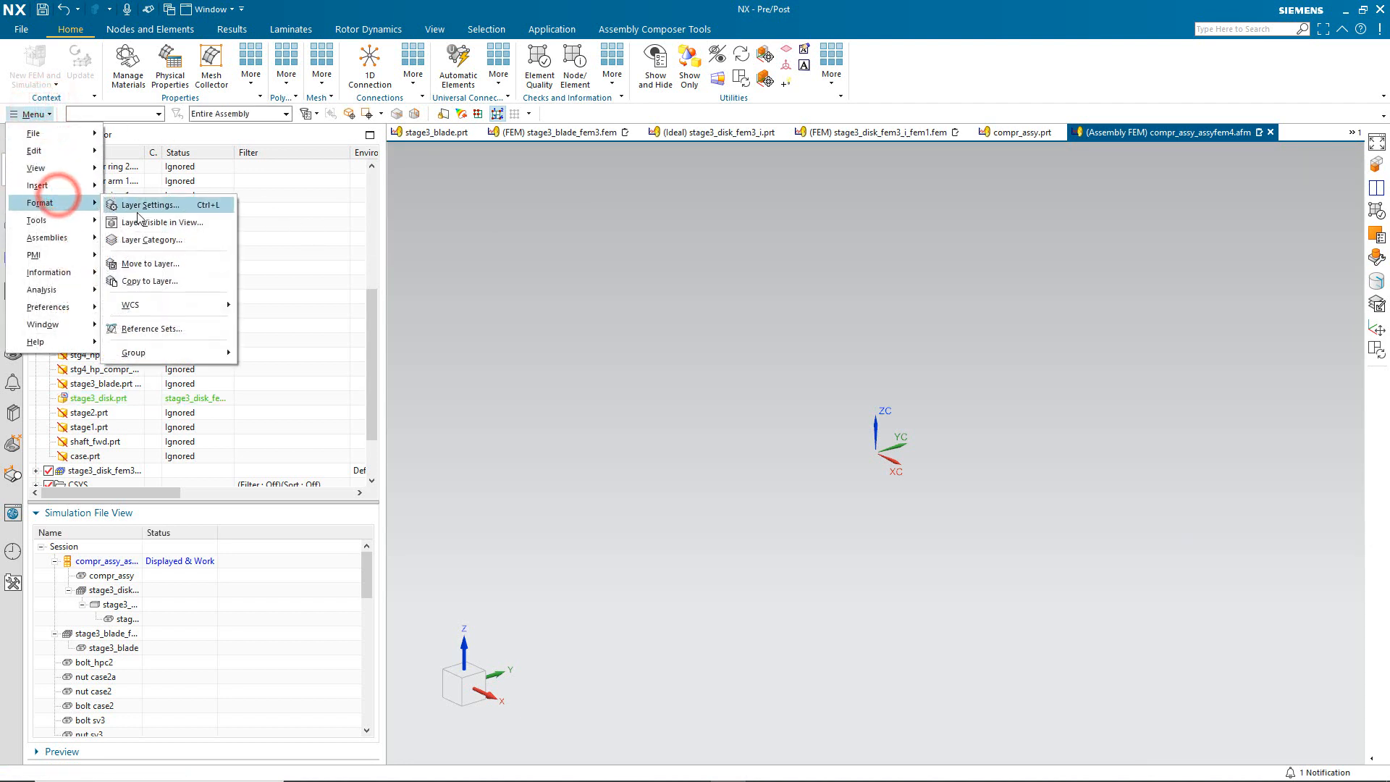
left_click(137, 208)
right_click(421, 375)
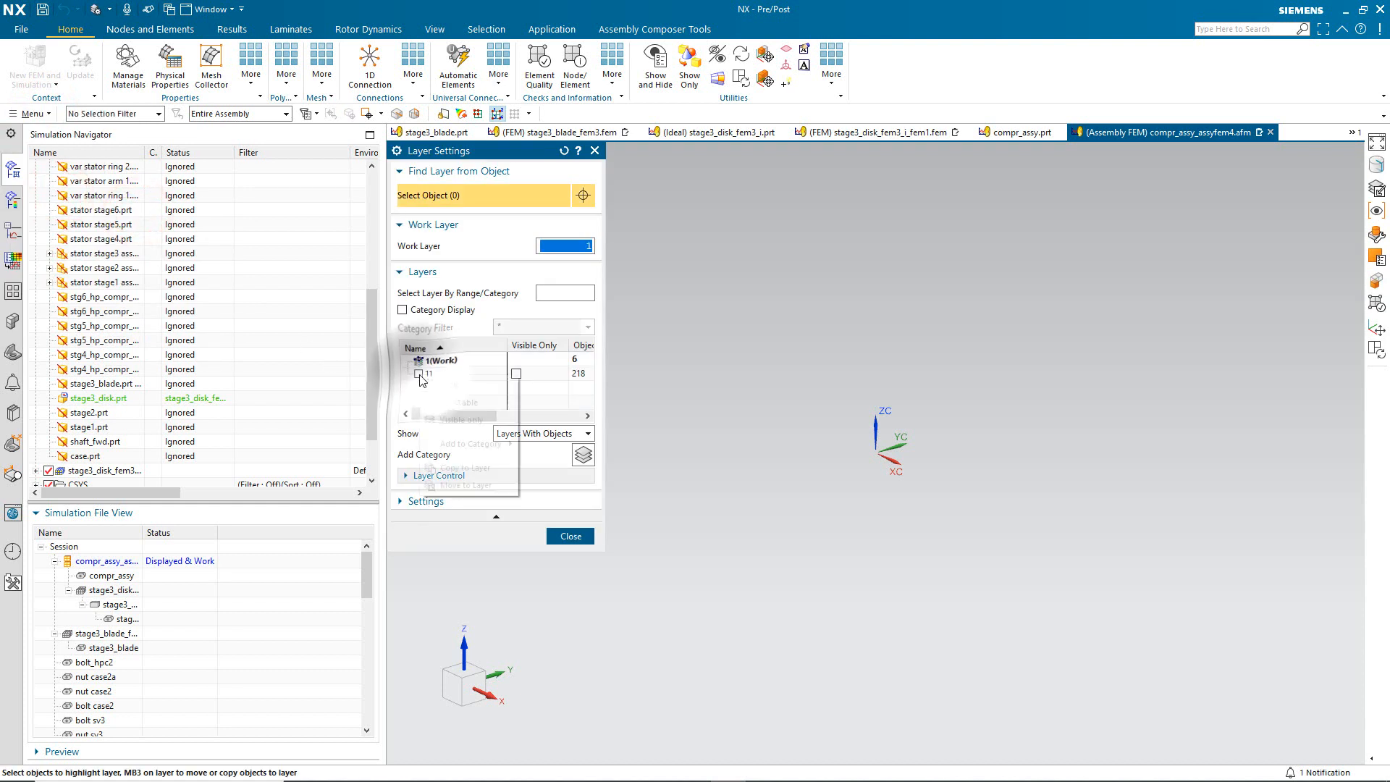
left_click(443, 384)
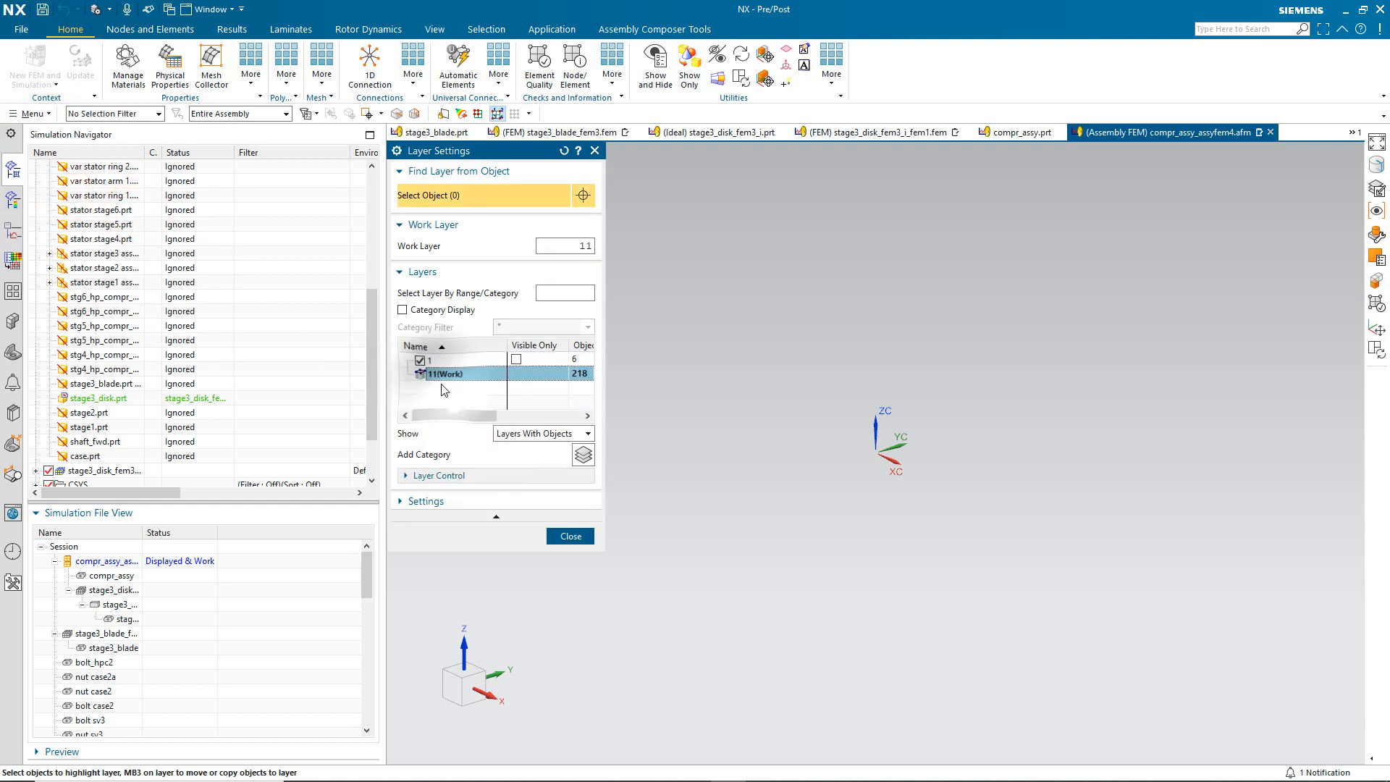
left_click(565, 536)
right_click(563, 404)
left_click(555, 425)
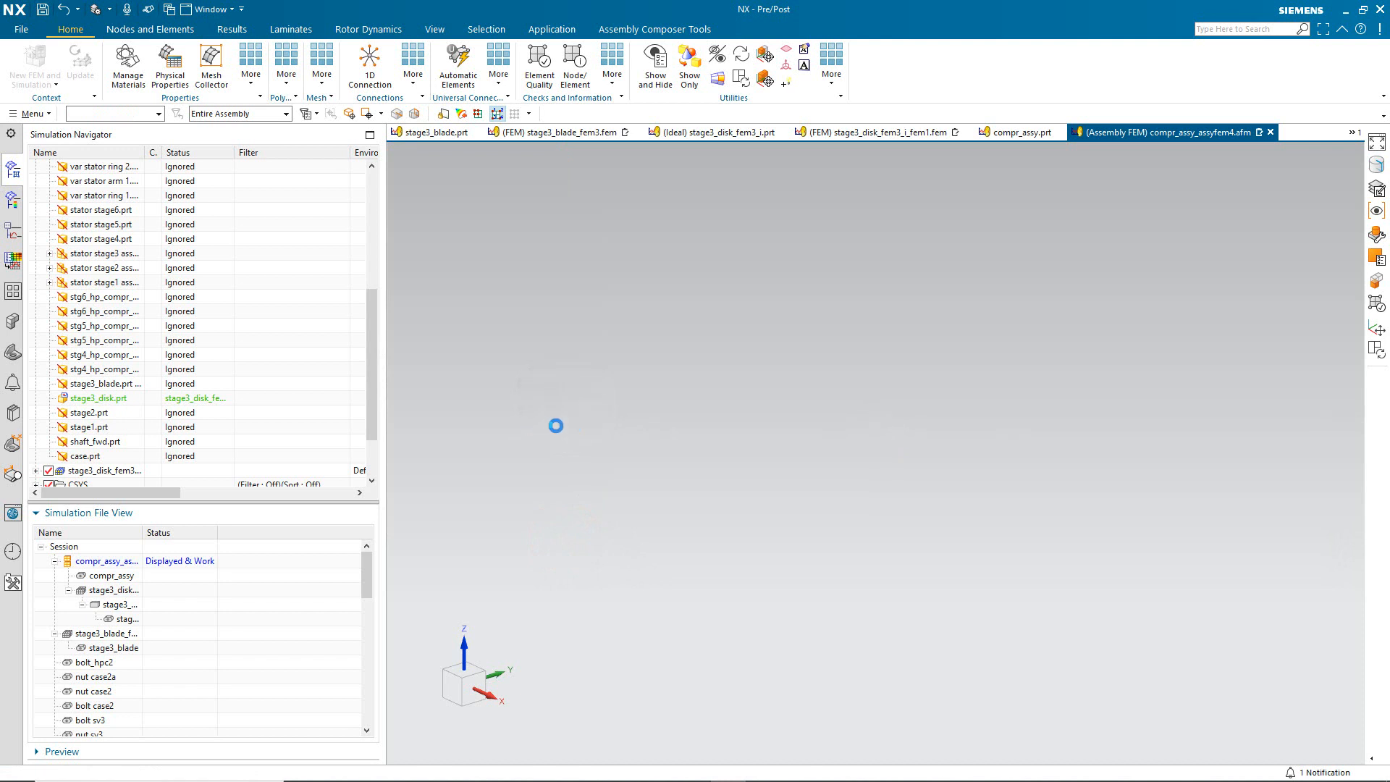
scroll(604, 438, "down", 5)
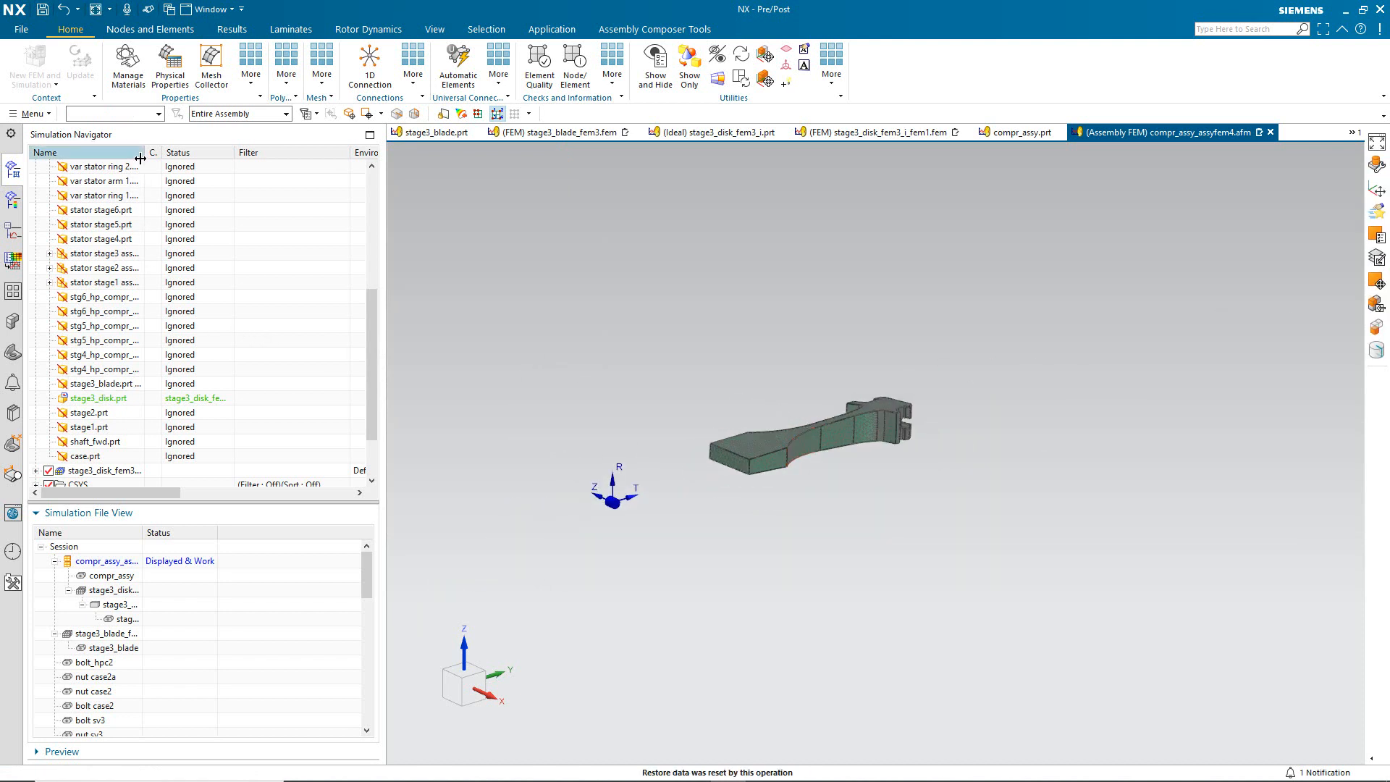
Widen the navigator's name column and unpack the stage3_blade.prt x 72 component set into individual blades.
left_click_drag(143, 153, 220, 154)
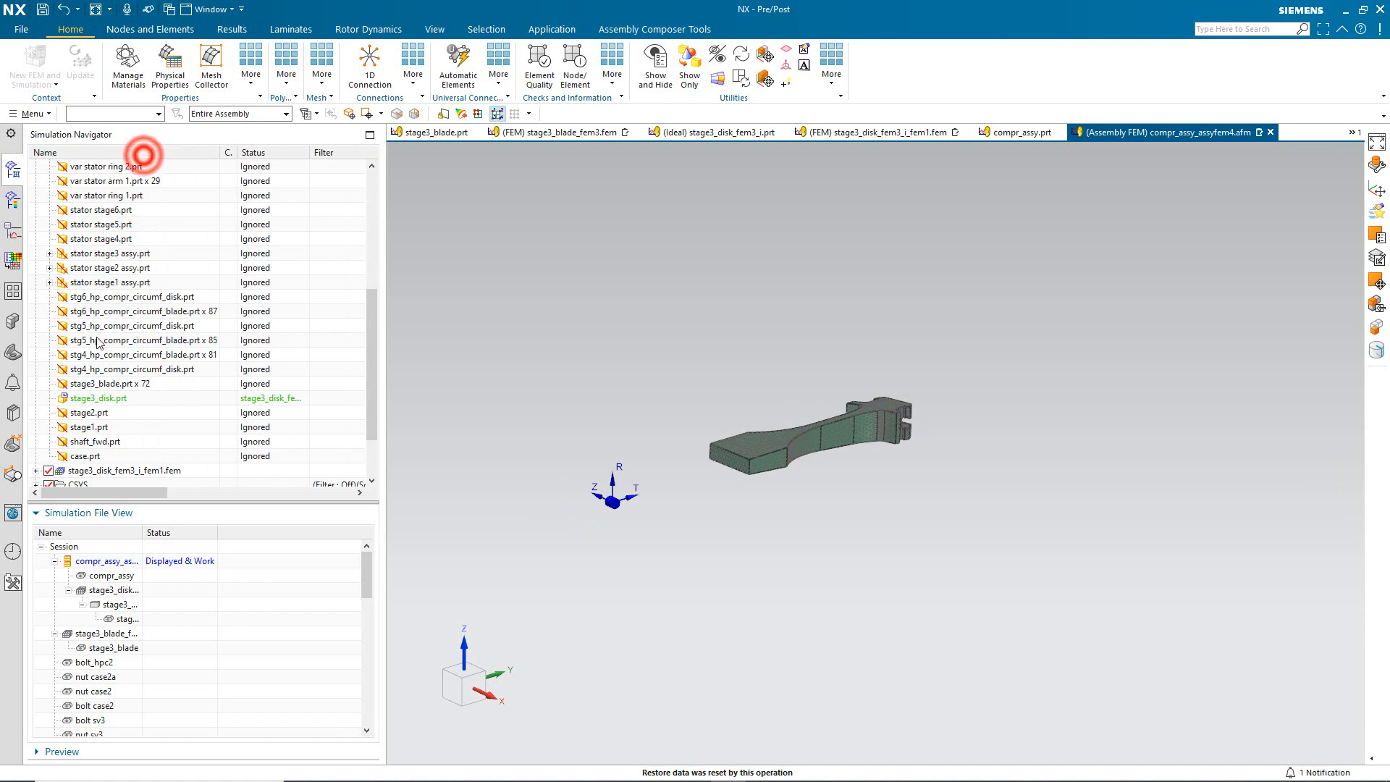
right_click(121, 384)
left_click(133, 391)
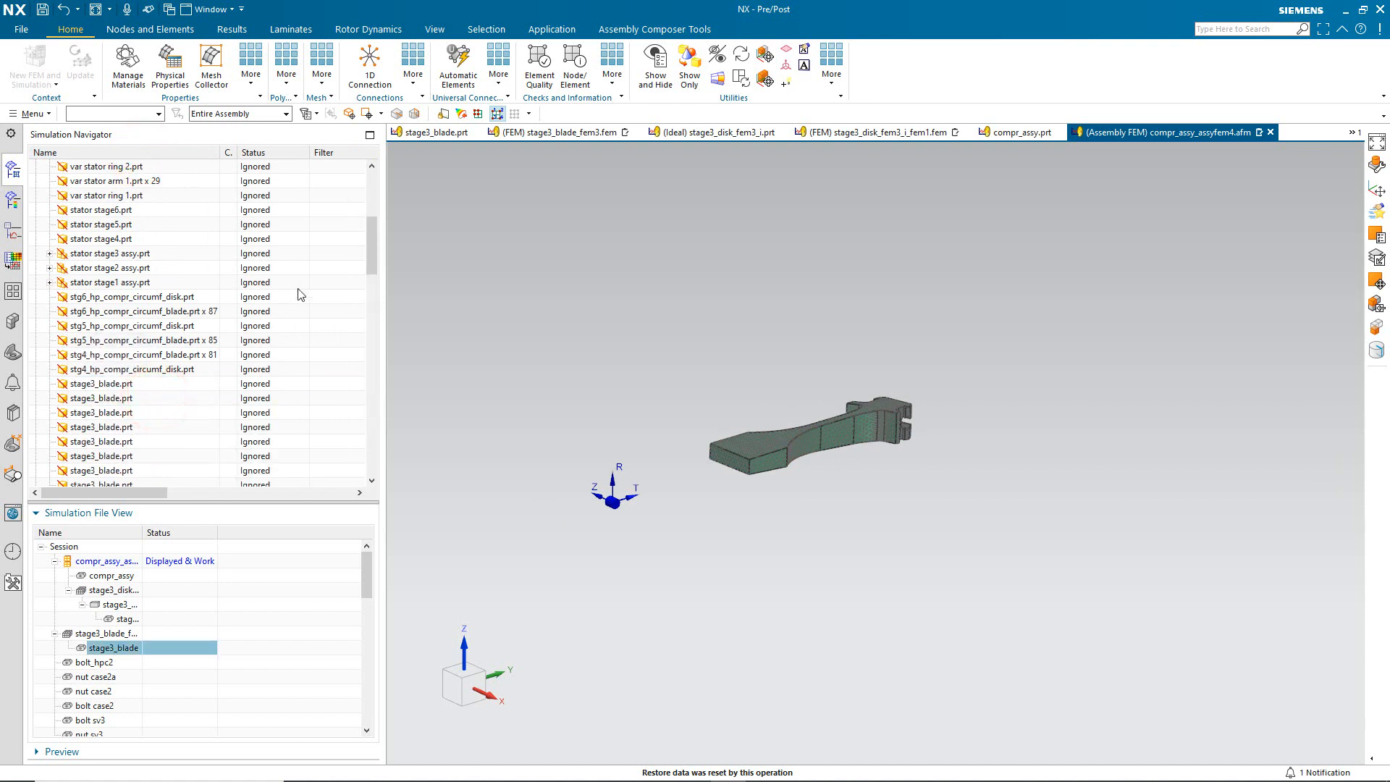
left_click_drag(371, 256, 377, 369)
left_click_drag(378, 420, 376, 441)
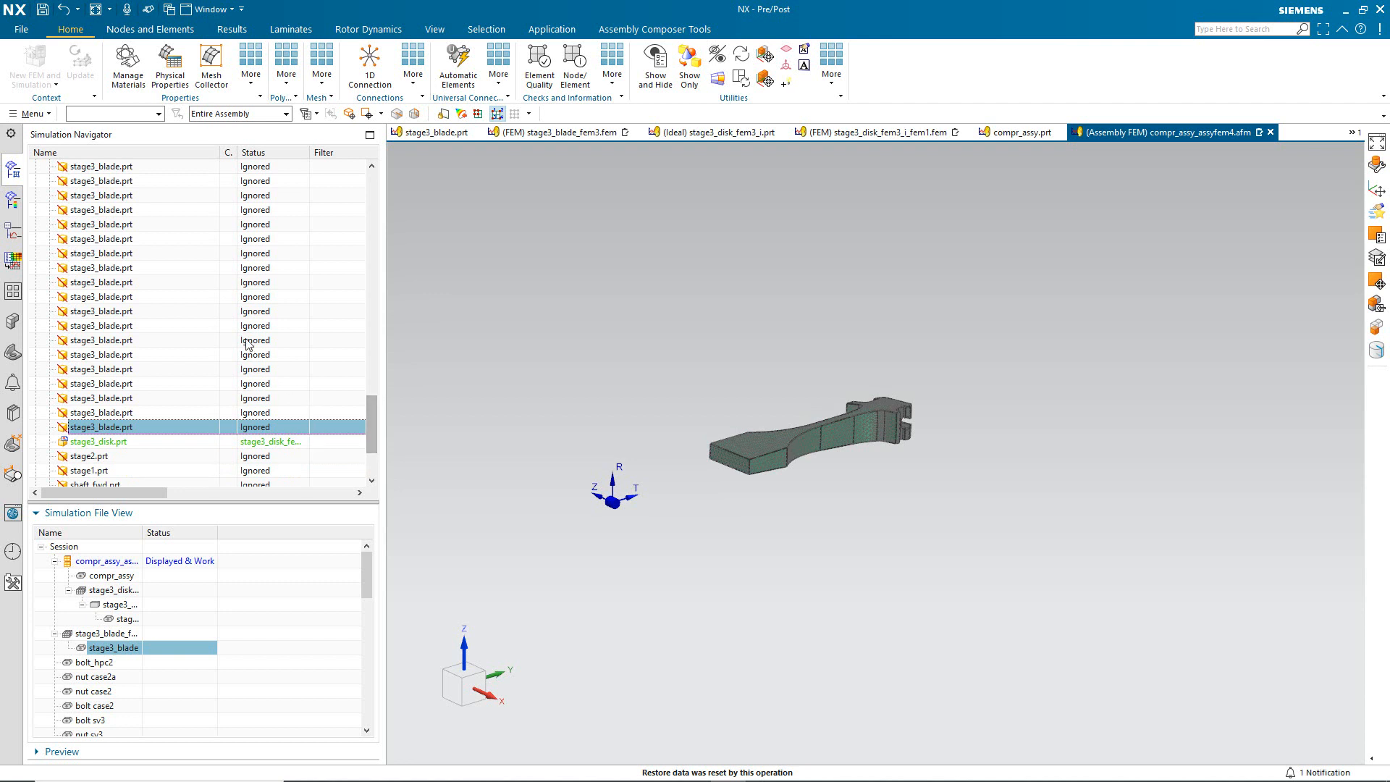
Map the nineteenth-from-last stage3_blade.prt occurrence to the existing FEM stage3_blade_fem3 with original layers, and inspect its fit on the disk sector.
right_click(96, 170)
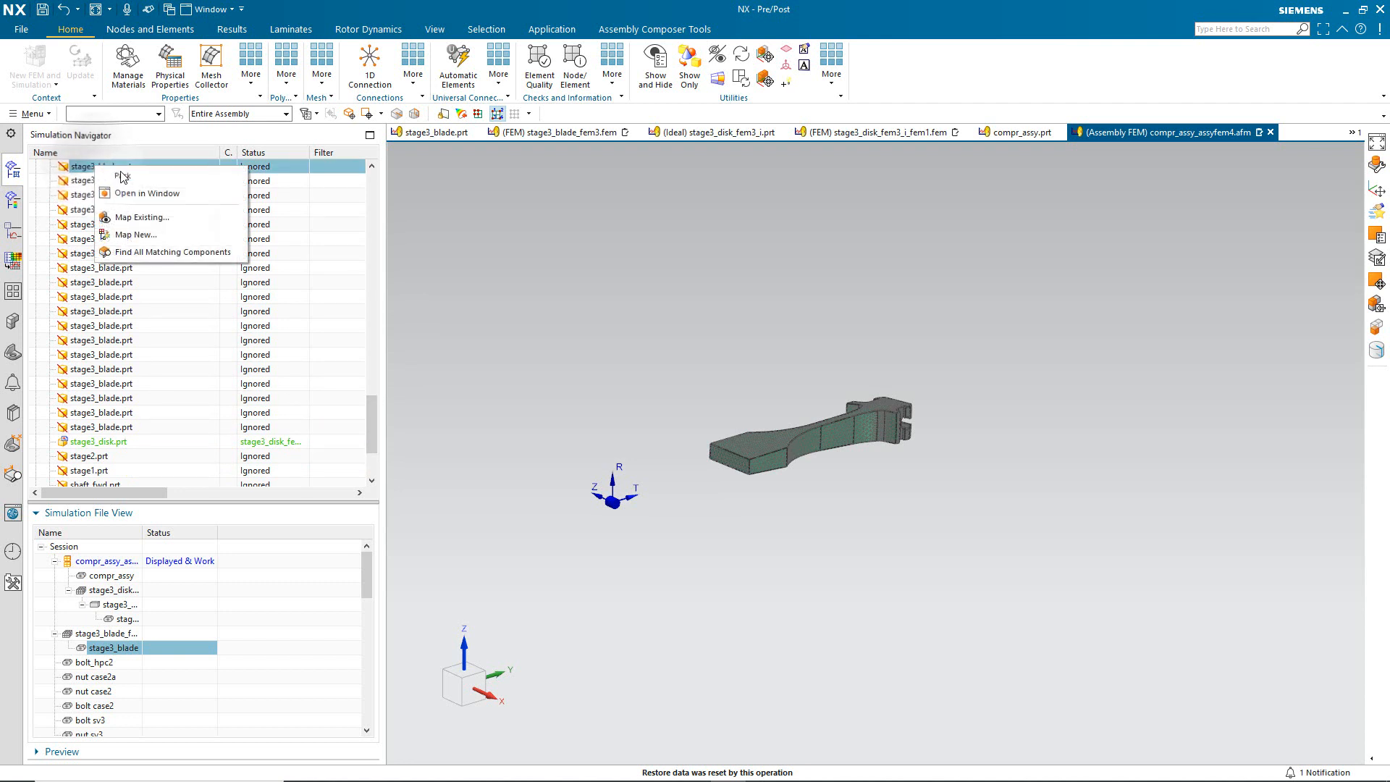
left_click(145, 219)
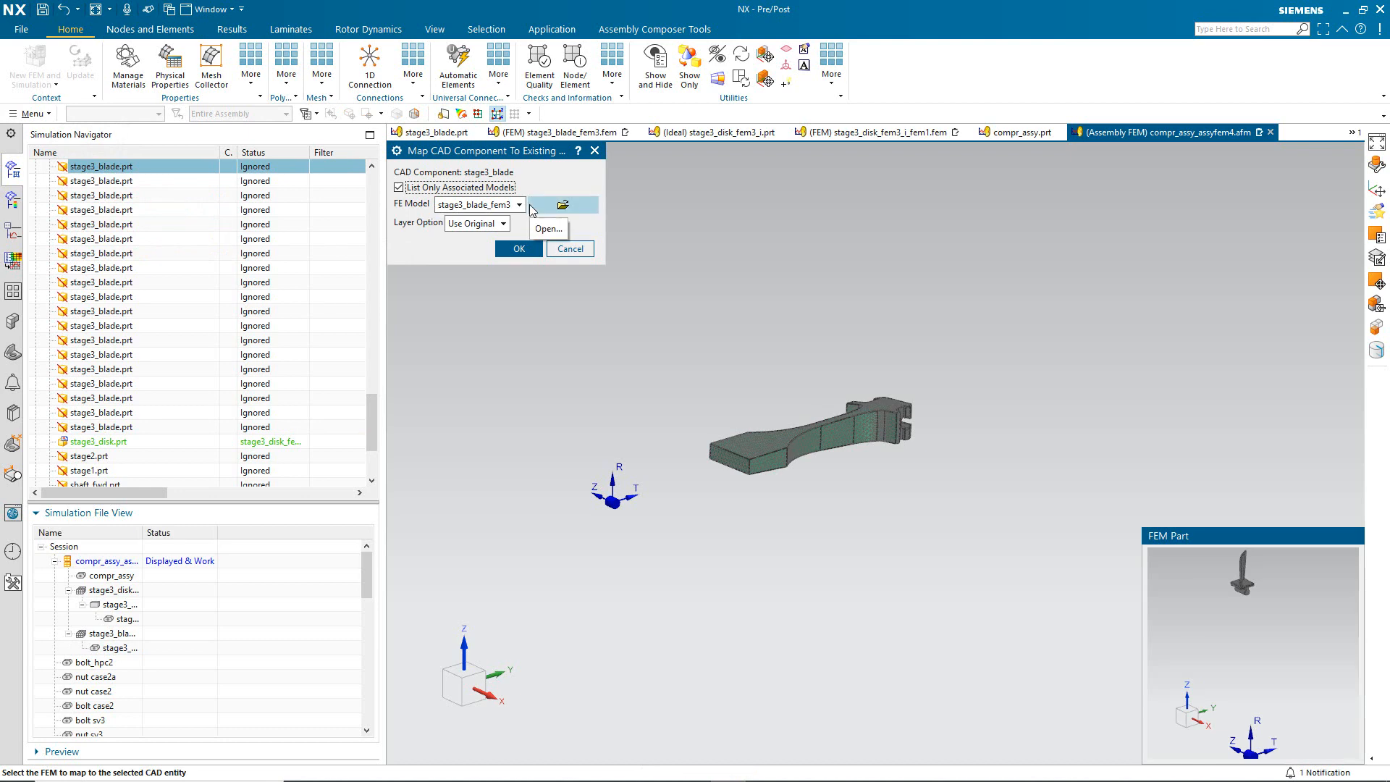
left_click(519, 249)
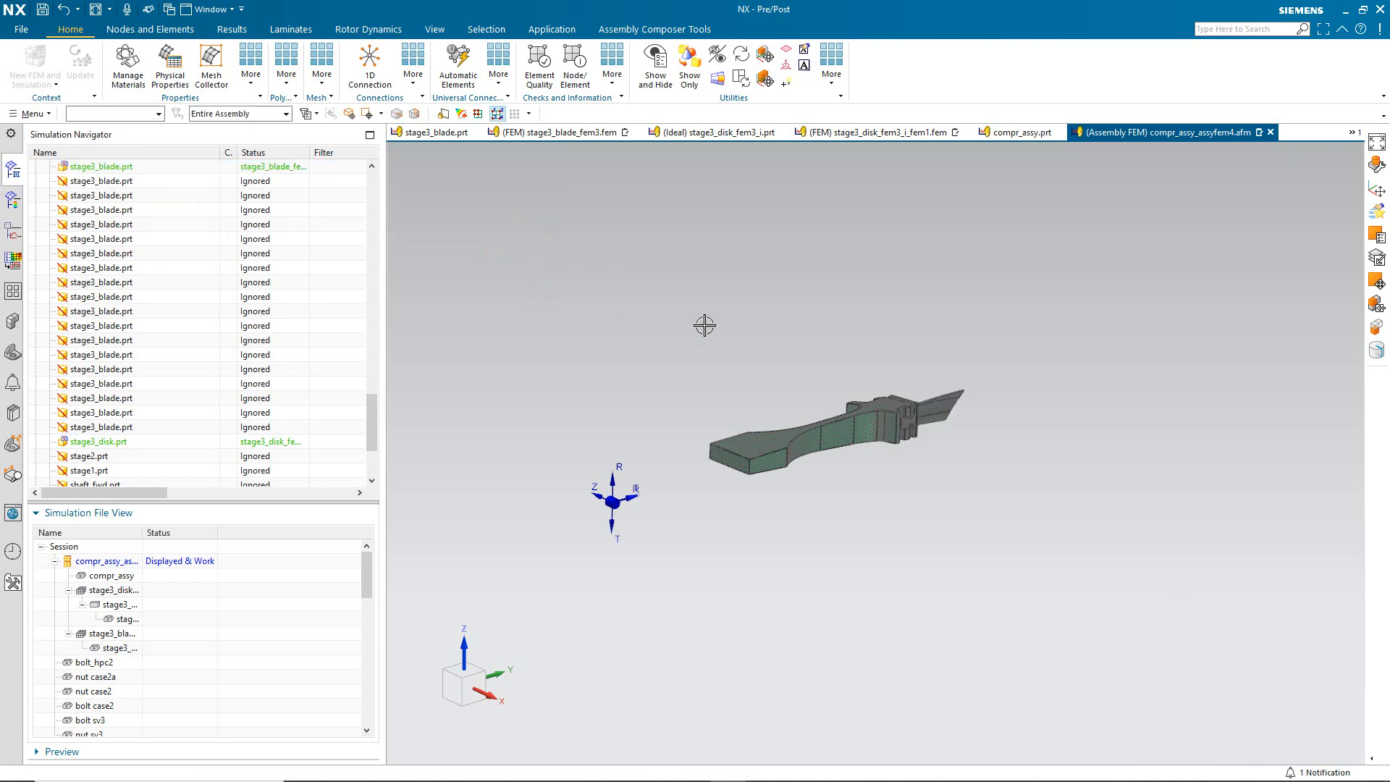
scroll(846, 376, "up", 5)
middle_click_drag(873, 420, 865, 452)
scroll(955, 456, "down", 2)
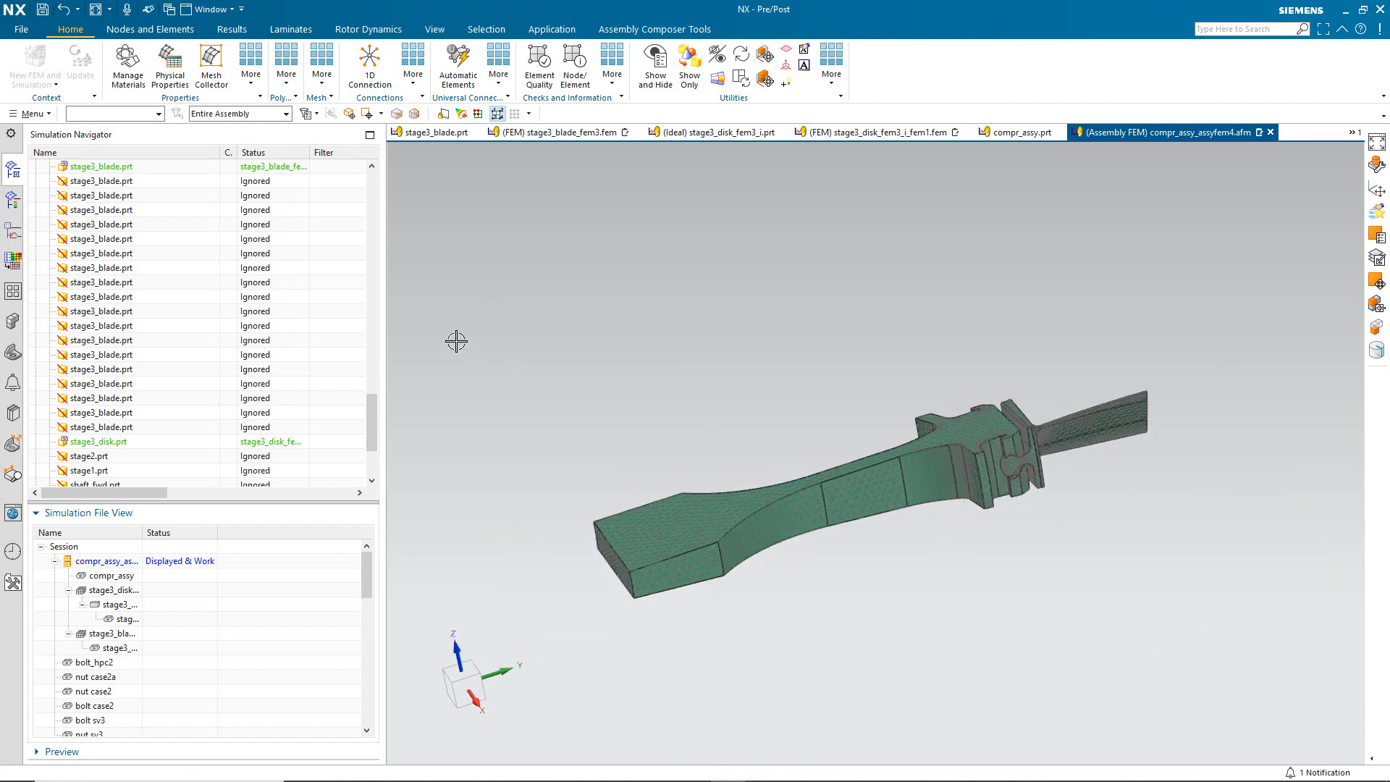
scroll(1007, 412, "down", 3)
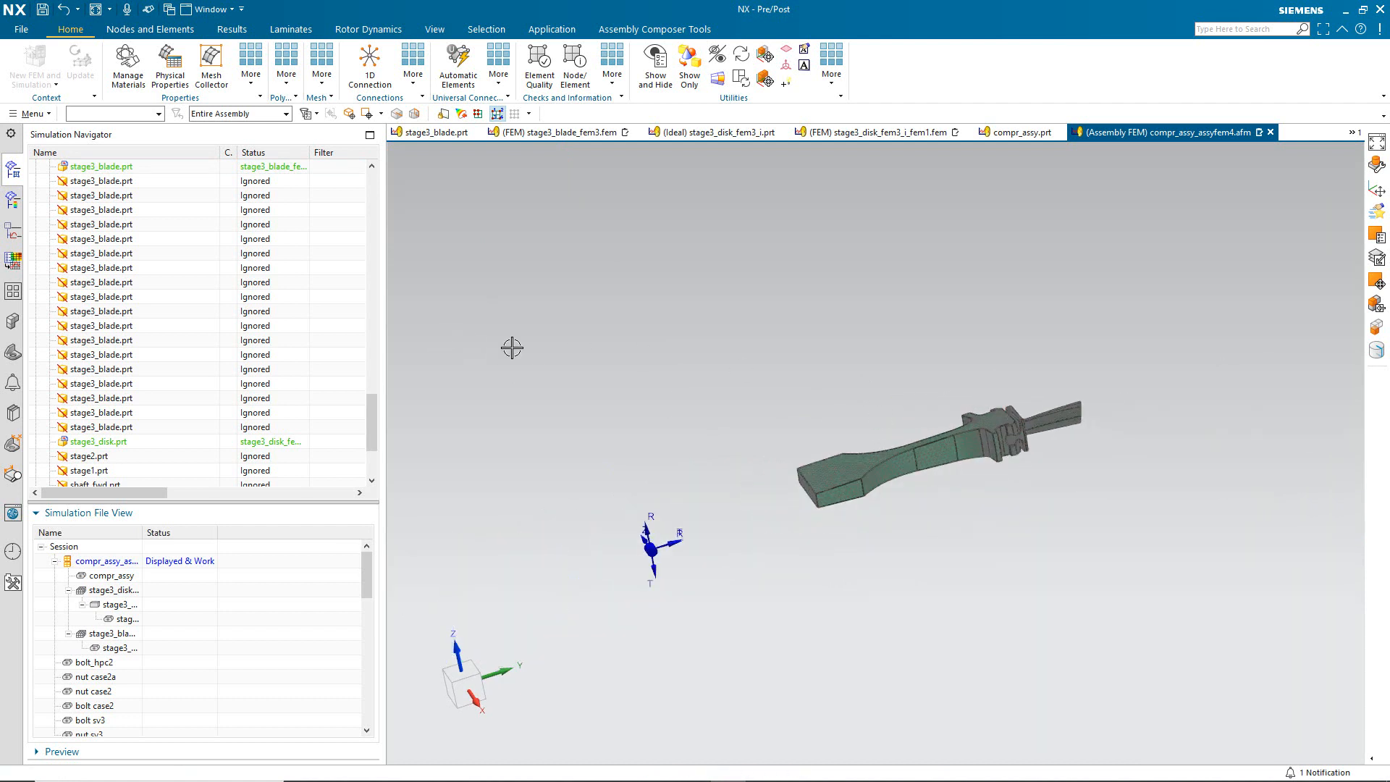
scroll(186, 207, "up", 6)
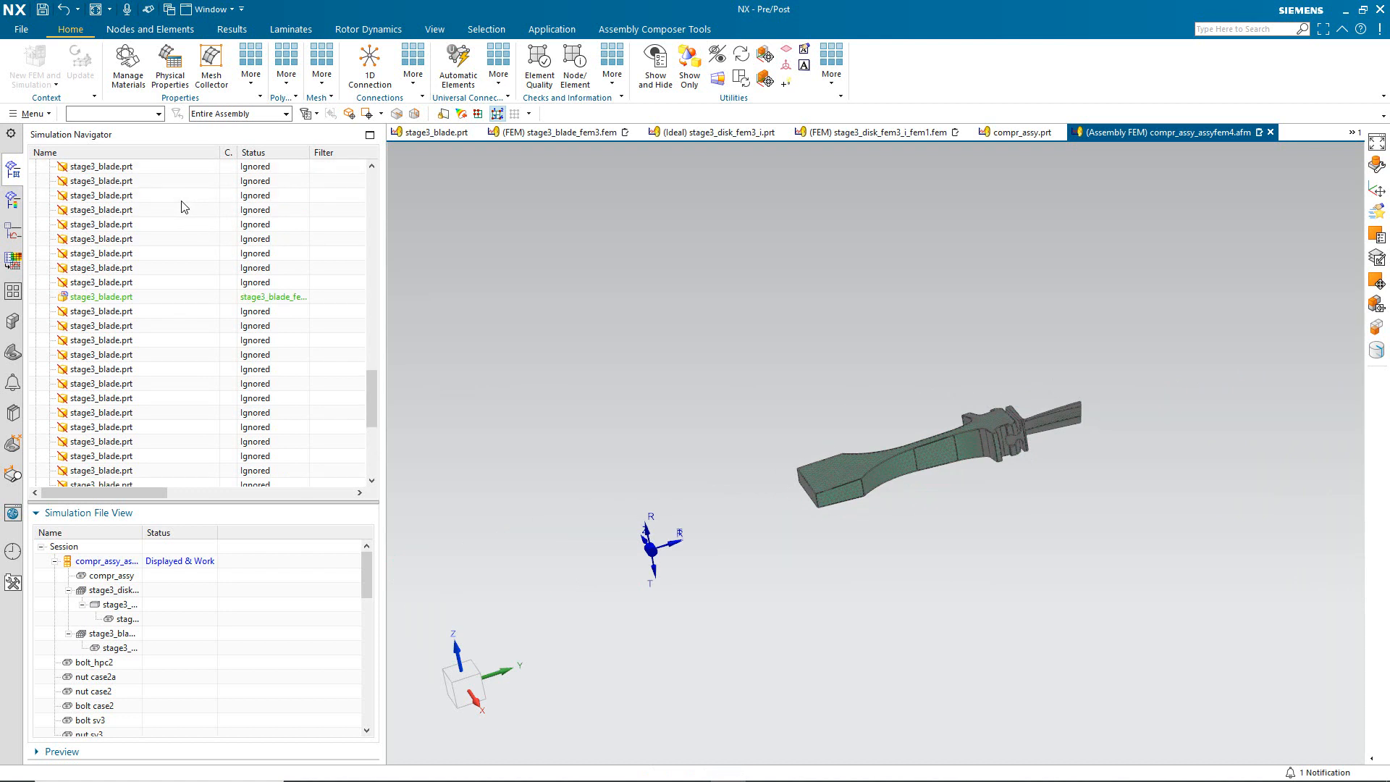
Edit the assembly FEM attributes to use a default cyclic symmetry CSYS, specifying the disk FEM's cylindrical coordinate system.
left_click_drag(374, 371, 366, 201)
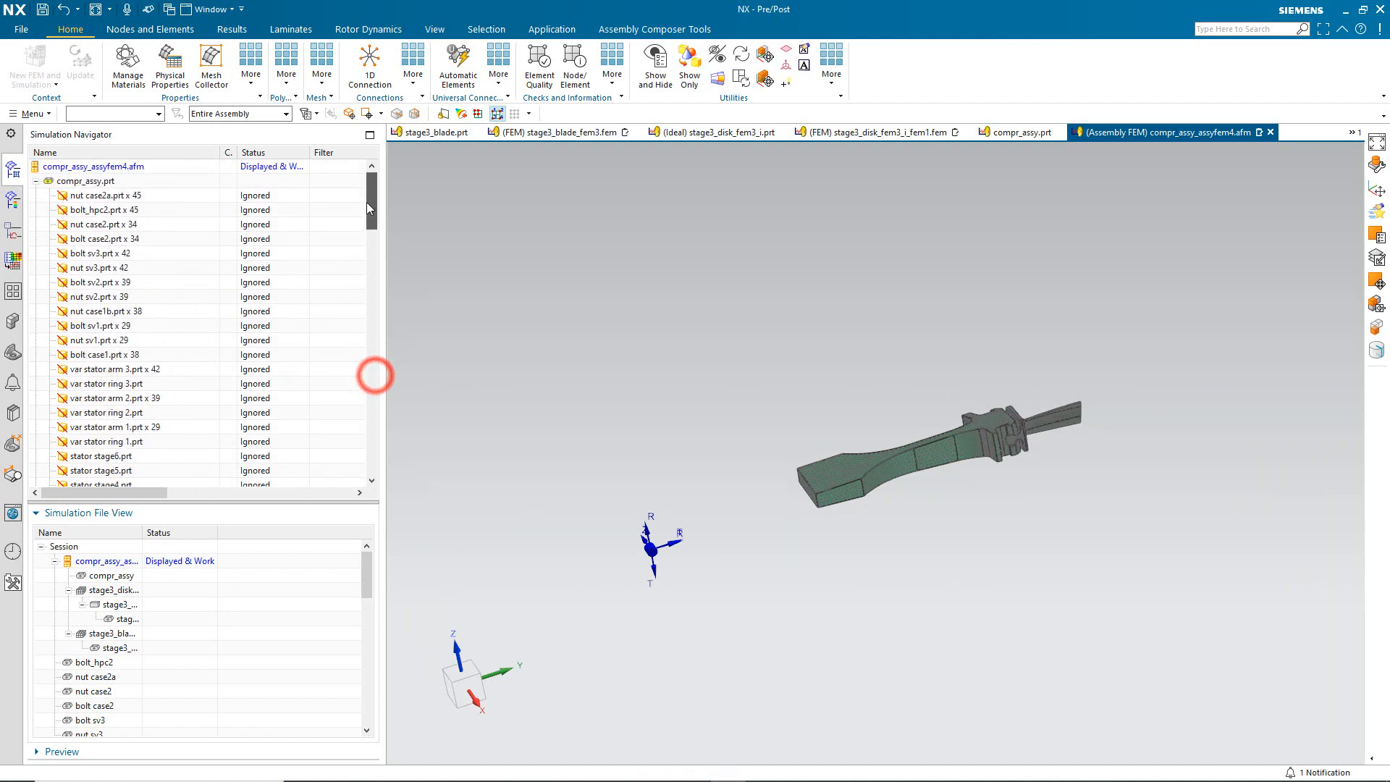
left_click(34, 181)
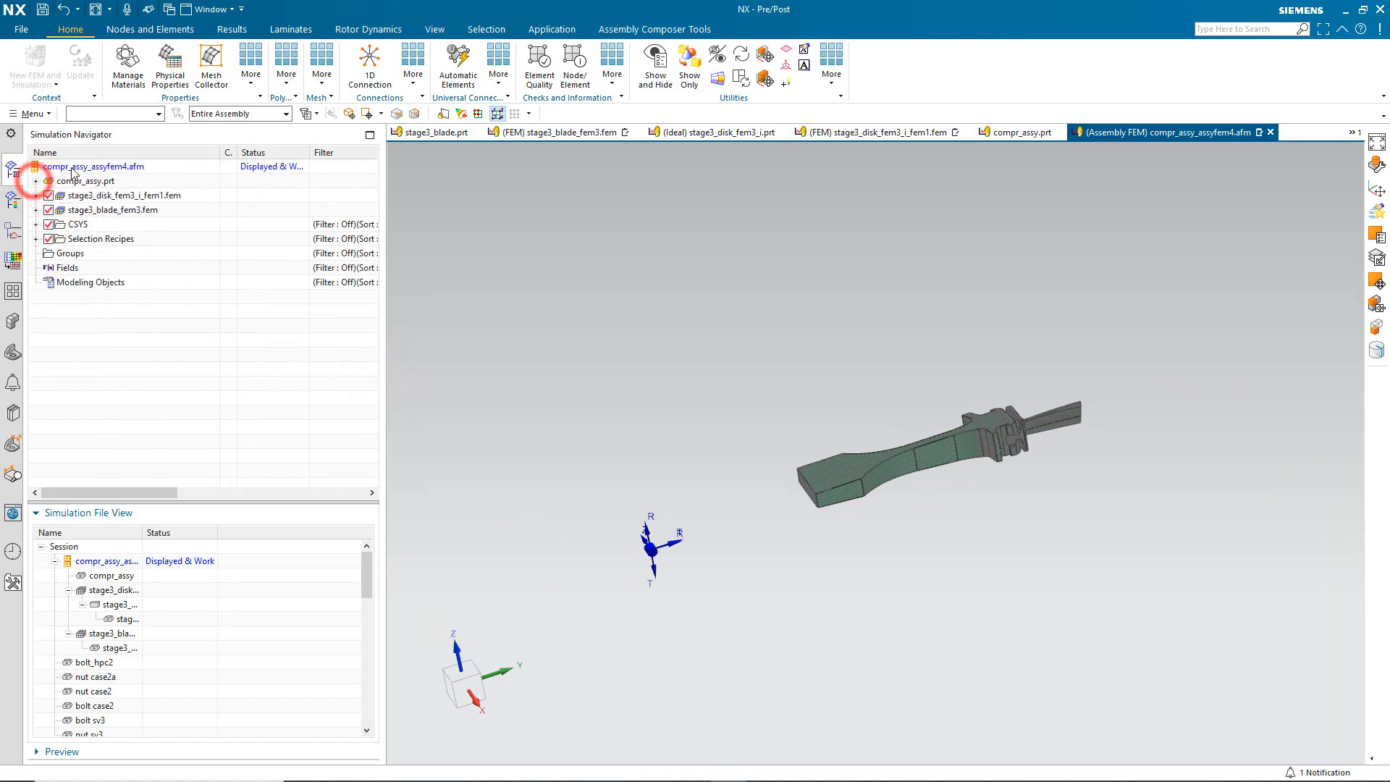
right_click(73, 167)
left_click(122, 243)
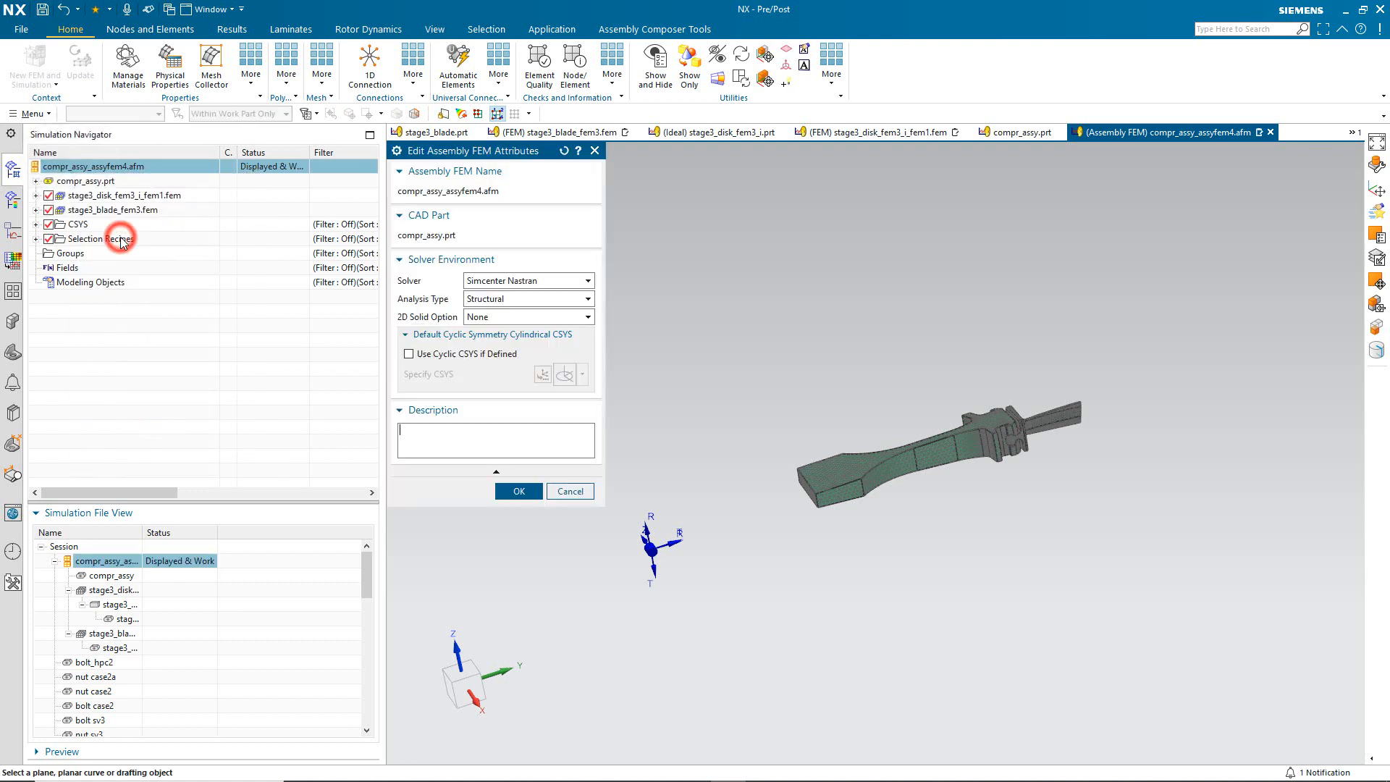
left_click(408, 355)
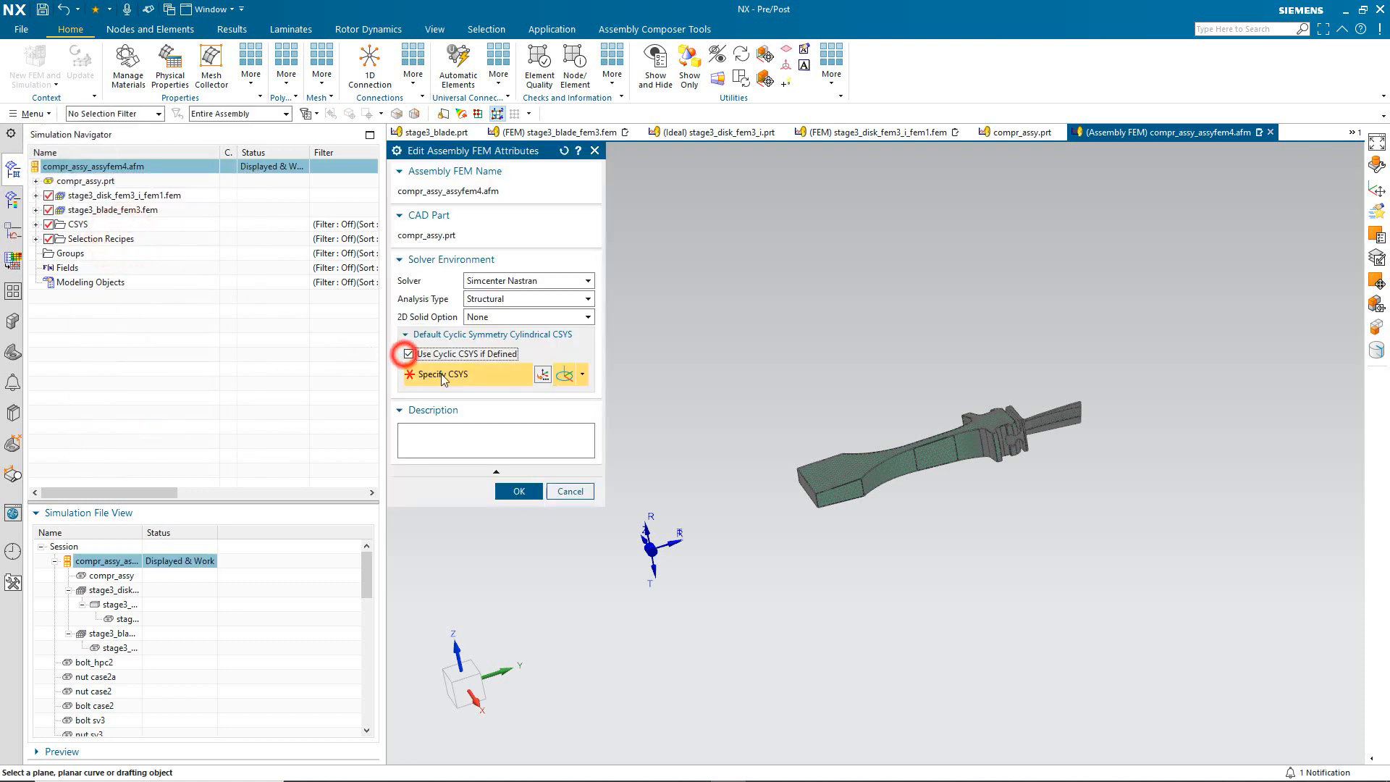
left_click(659, 550)
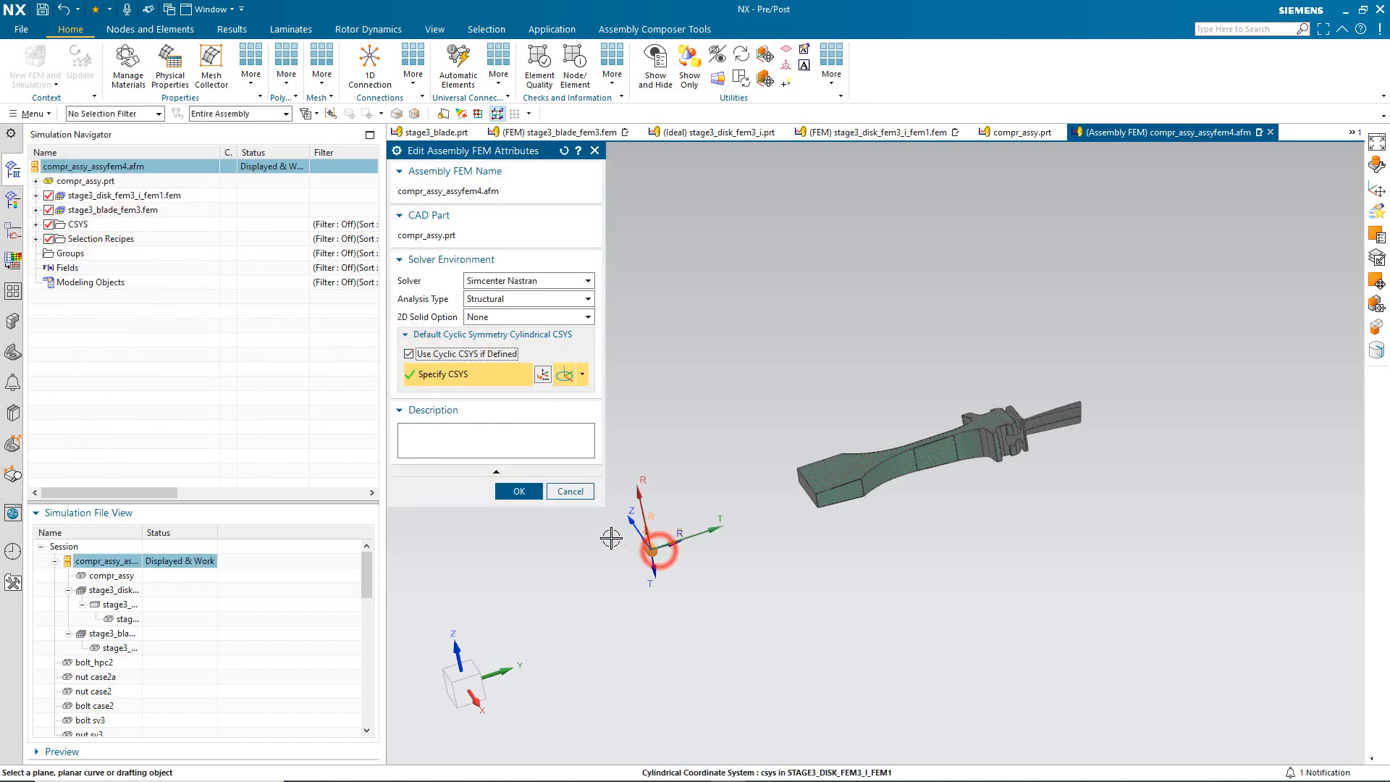
left_click(518, 493)
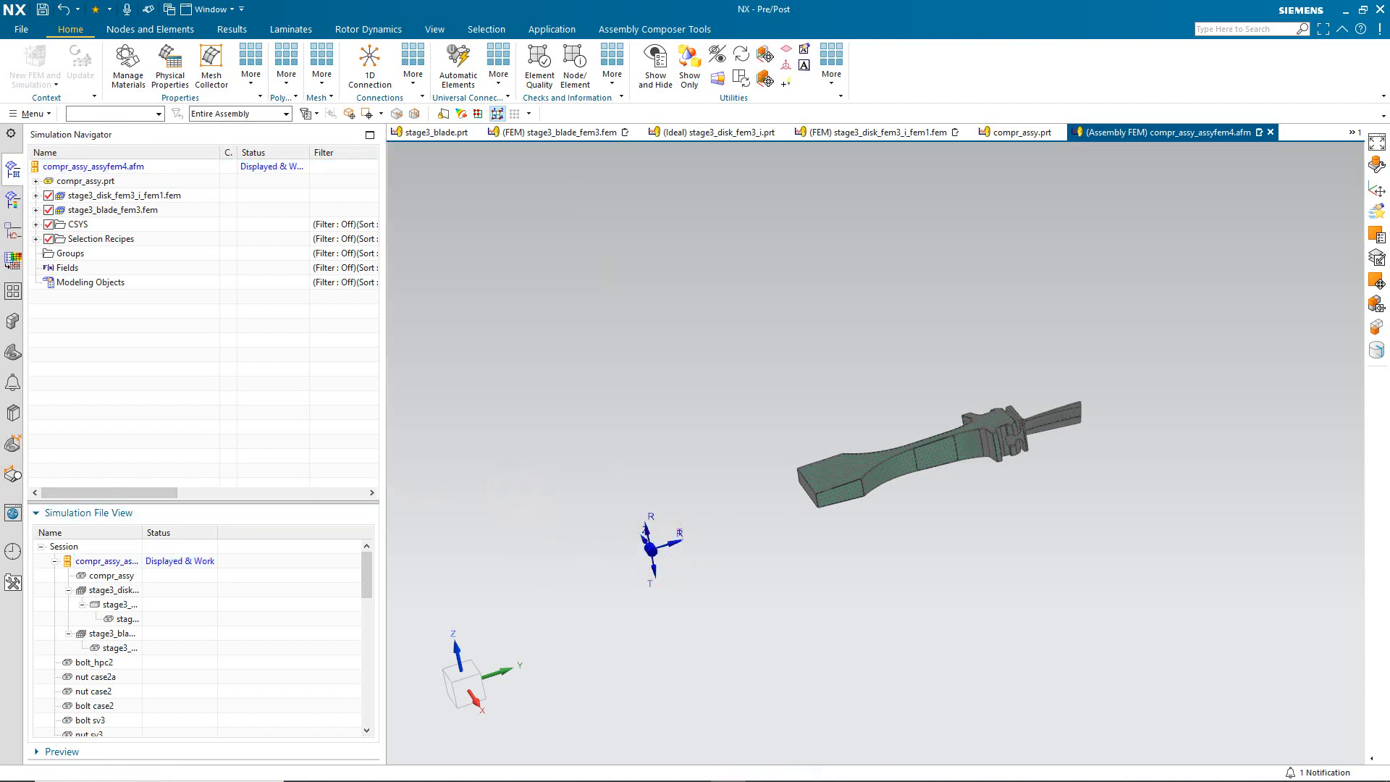
Automatically resolve the label conflicts between the disk and blade FEMs in the Assembly Label Manager, keeping Same Offsets in Component.
right_click(118, 171)
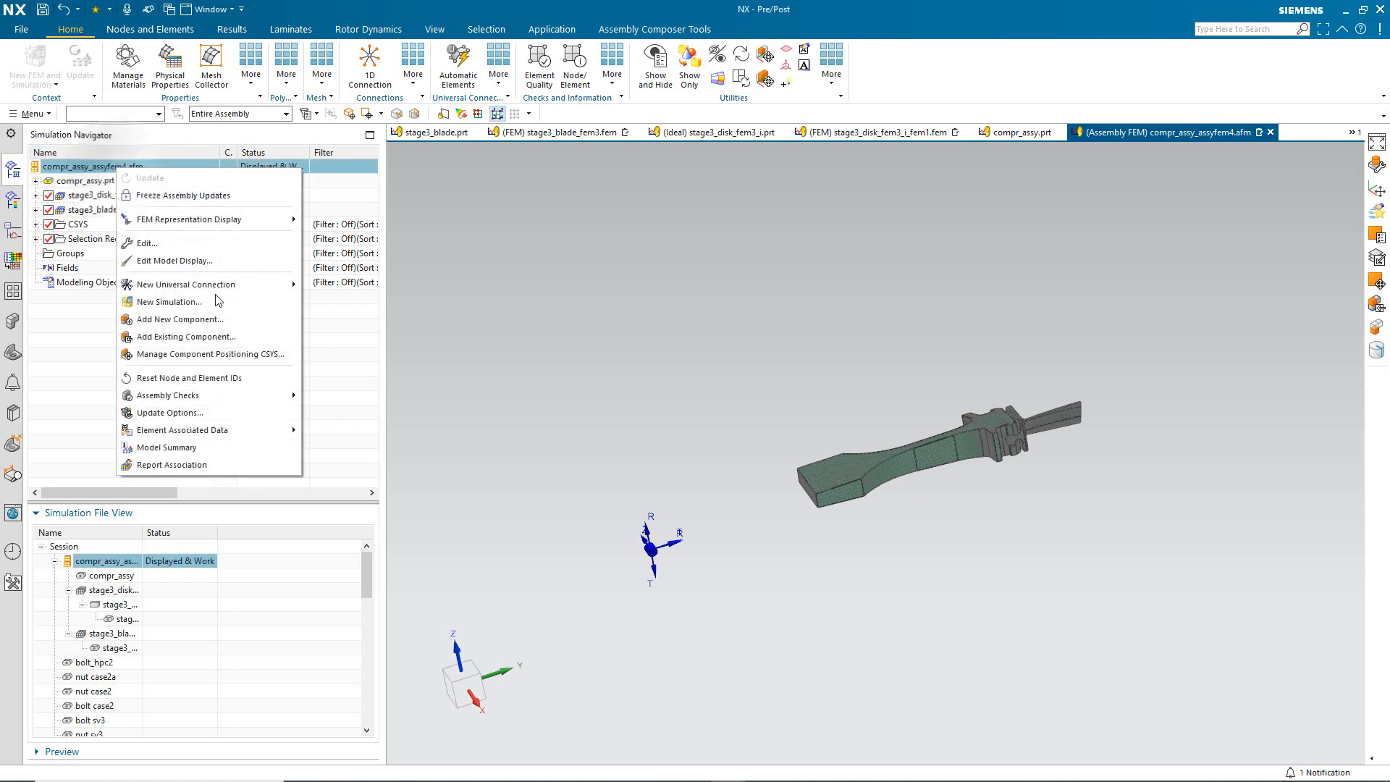
mouse_move(269, 398)
left_click(343, 400)
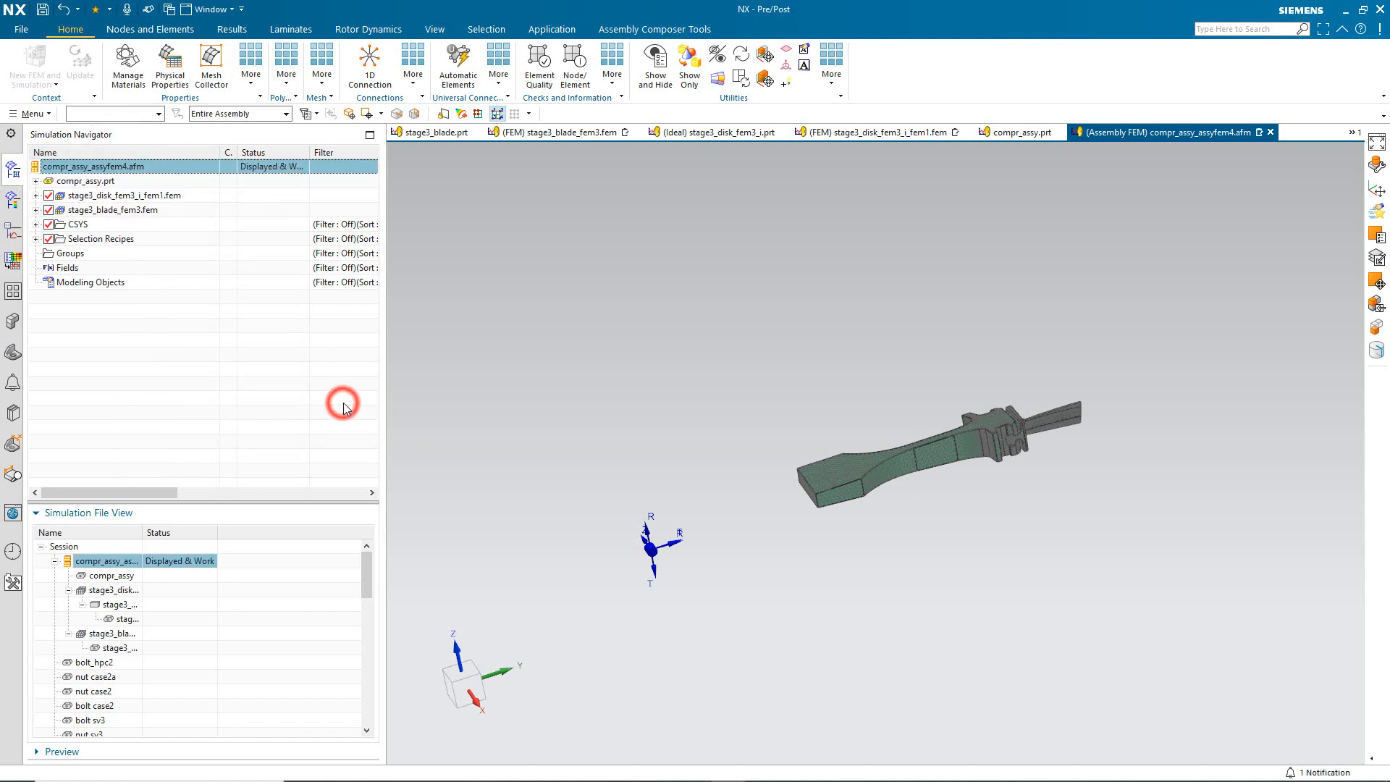
left_click(697, 339)
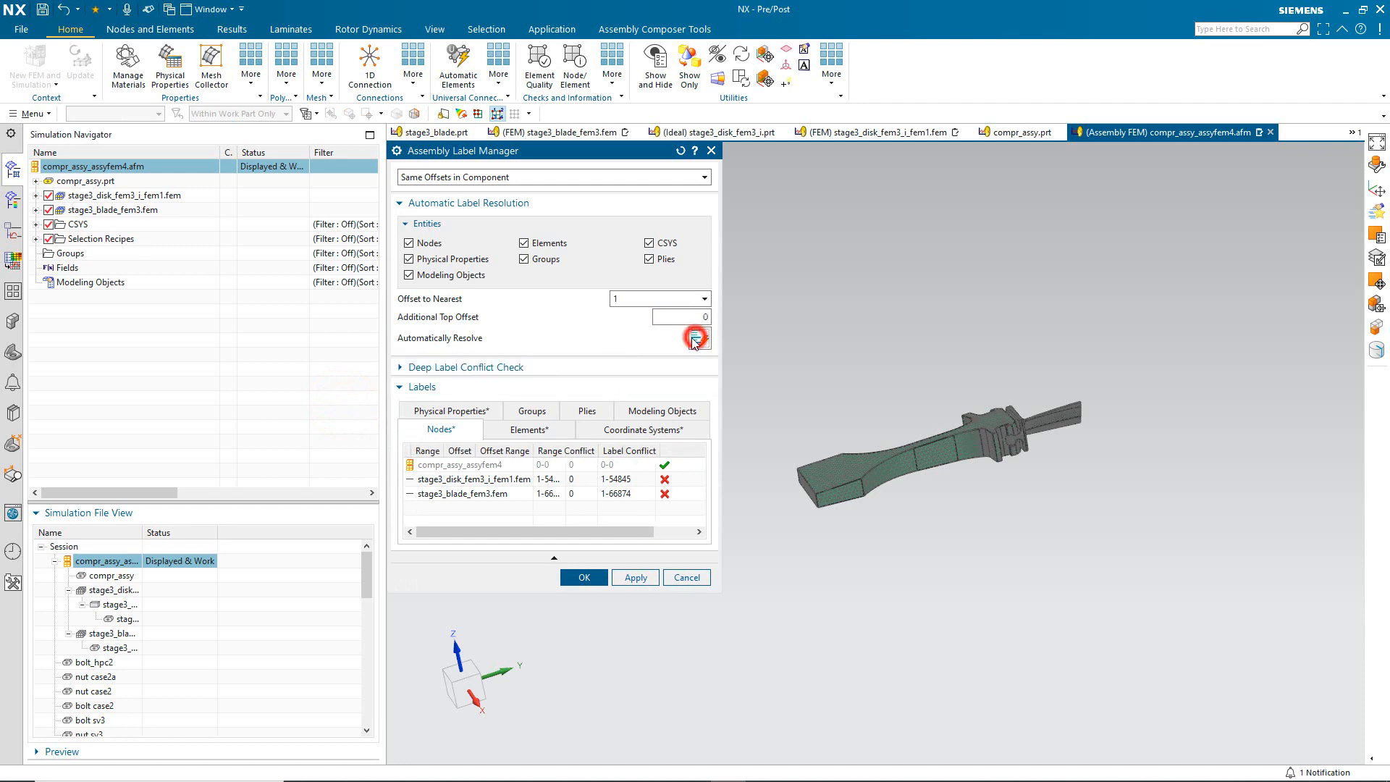
left_click(583, 577)
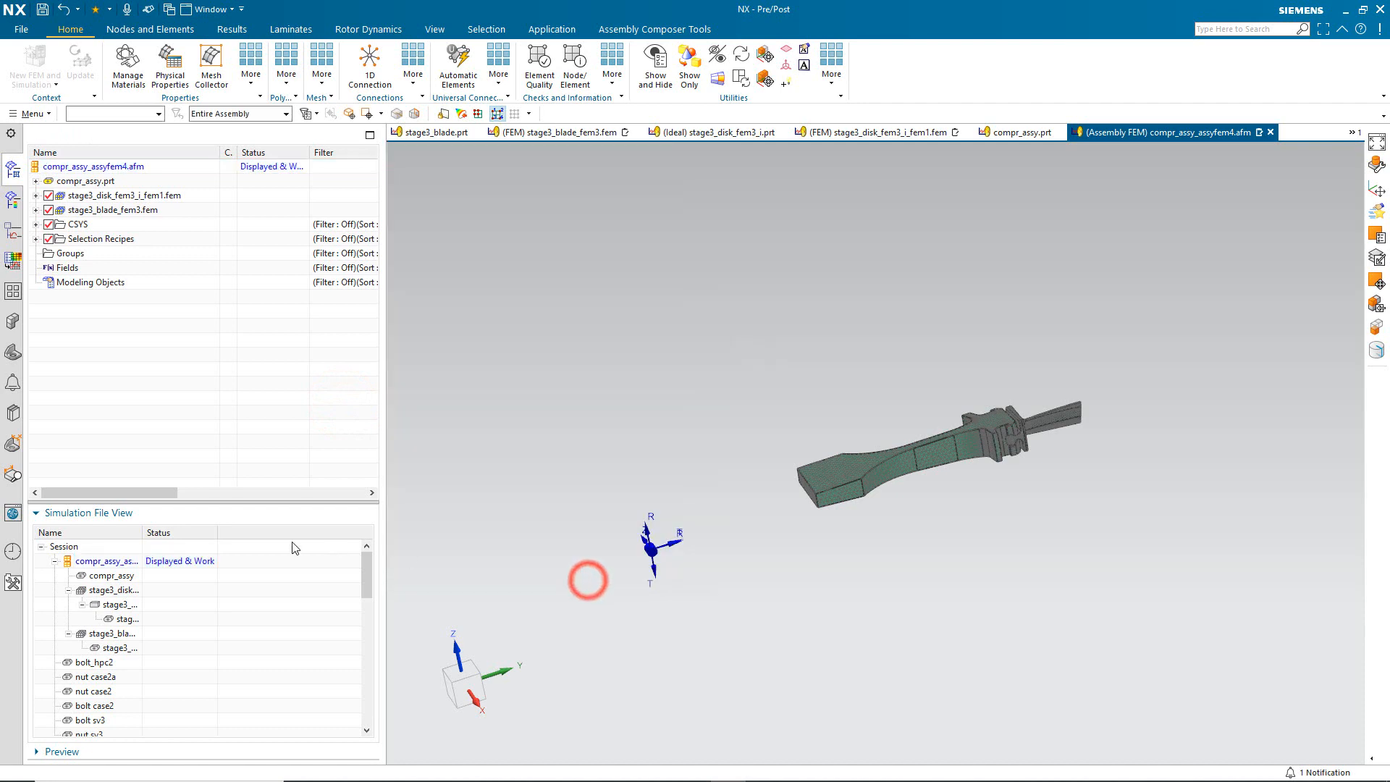
Create a new simulation file compr_assy_assyfem4_sim1.sim on the assembly FEM using the 3rdstage blade disk template.
right_click(141, 562)
left_click(160, 580)
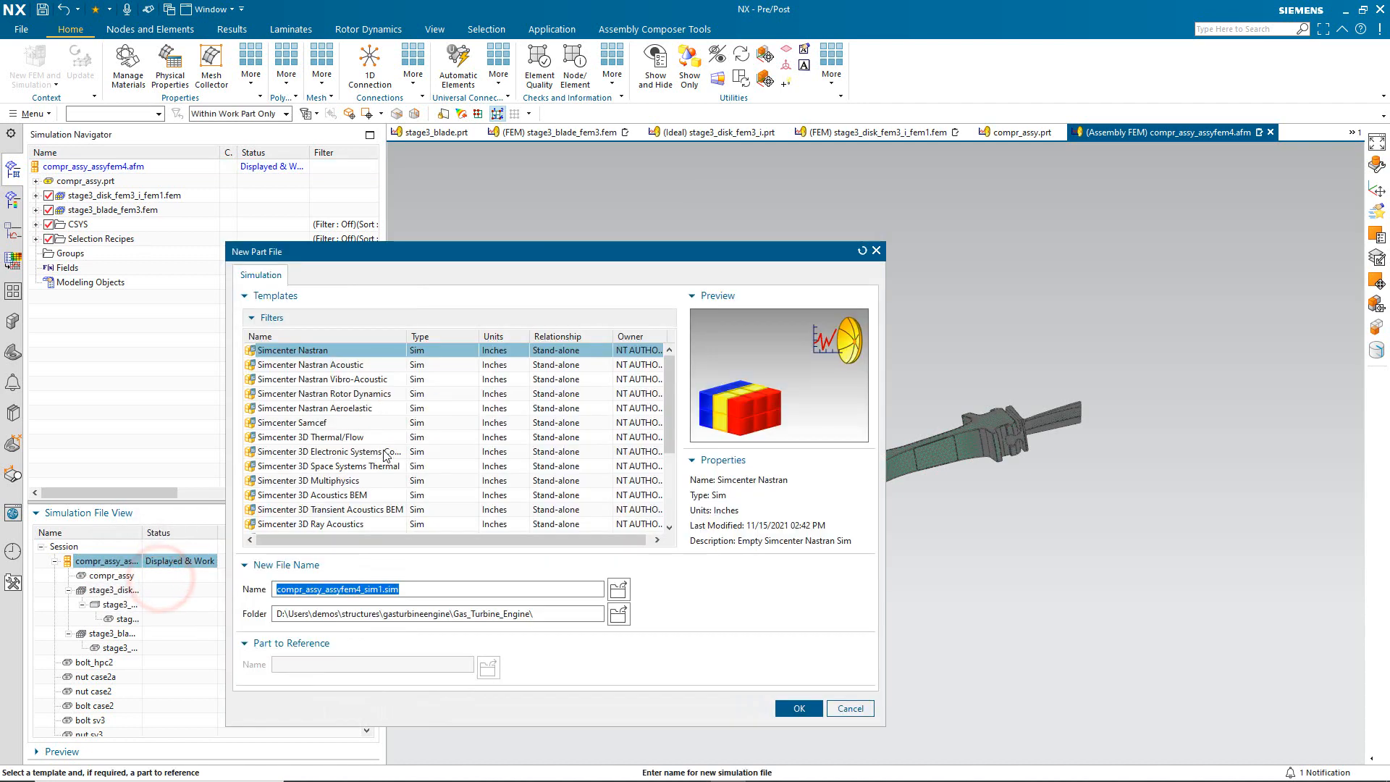
left_click_drag(675, 394, 670, 467)
left_click(308, 511)
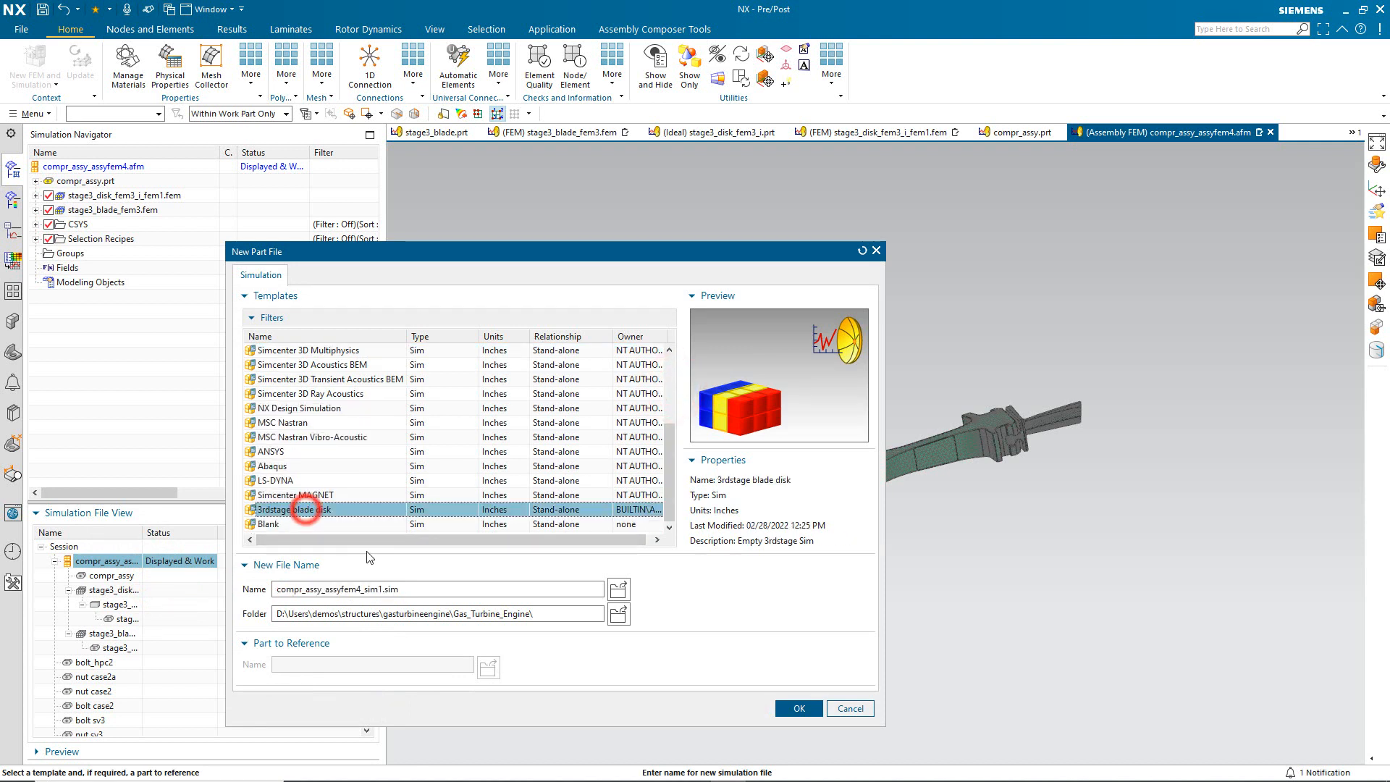
left_click(797, 710)
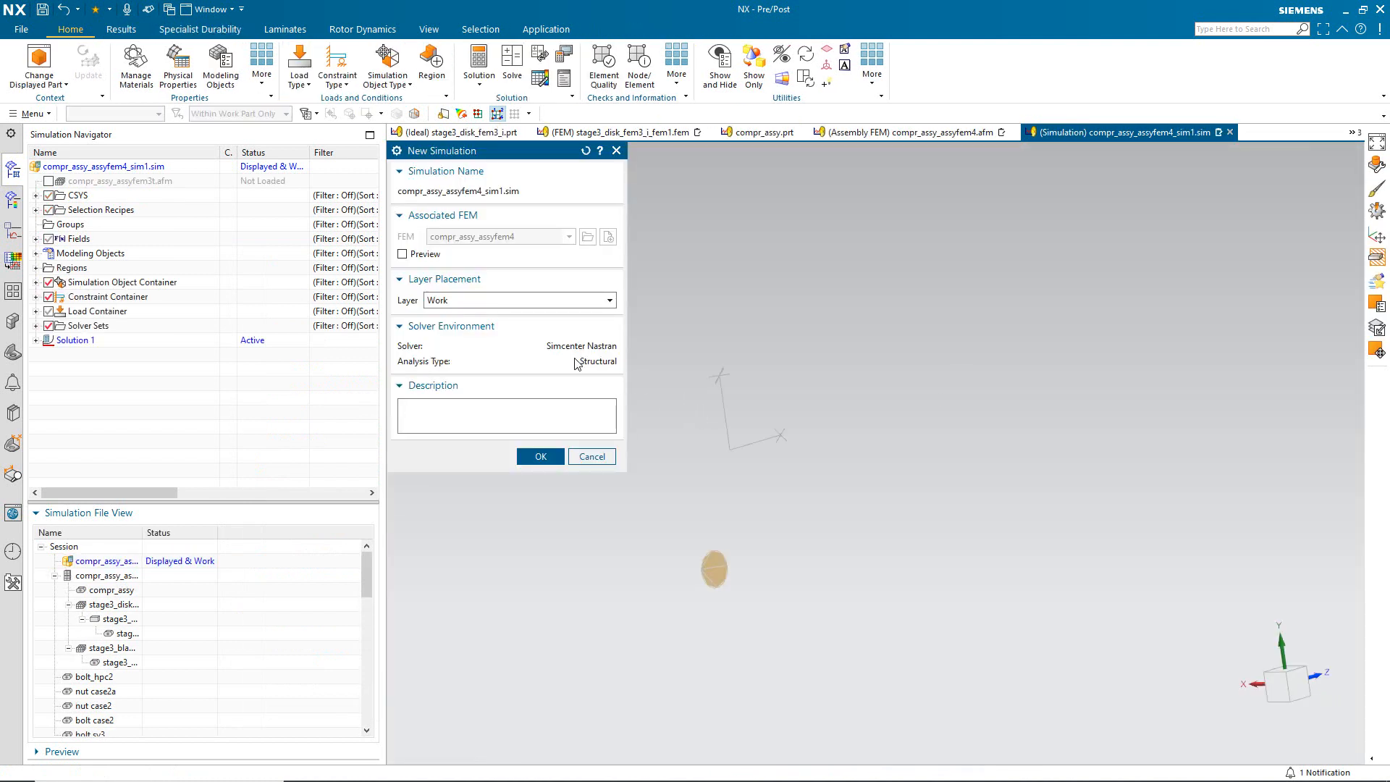
Set the new simulation's layer placement to Use Original and accept its setup.
left_click(521, 300)
left_click(501, 327)
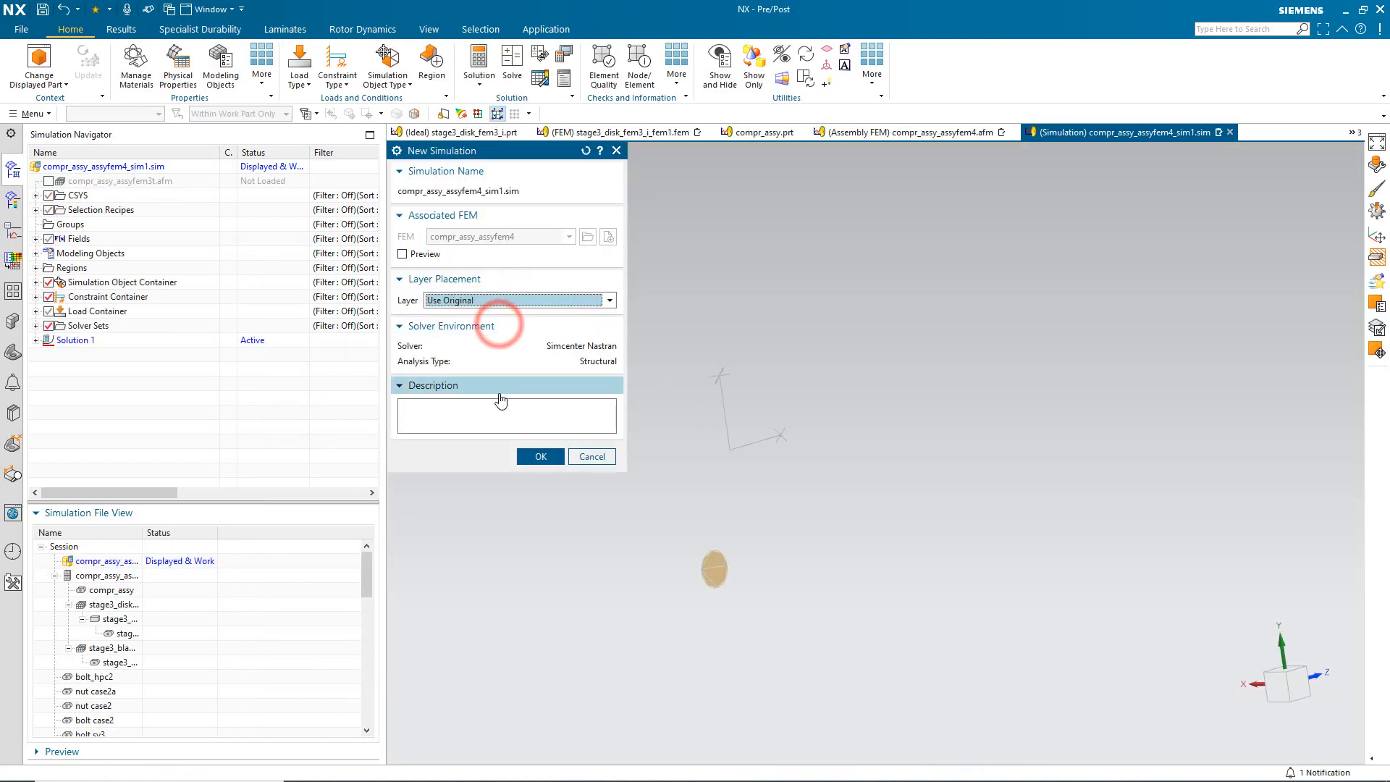
left_click(536, 456)
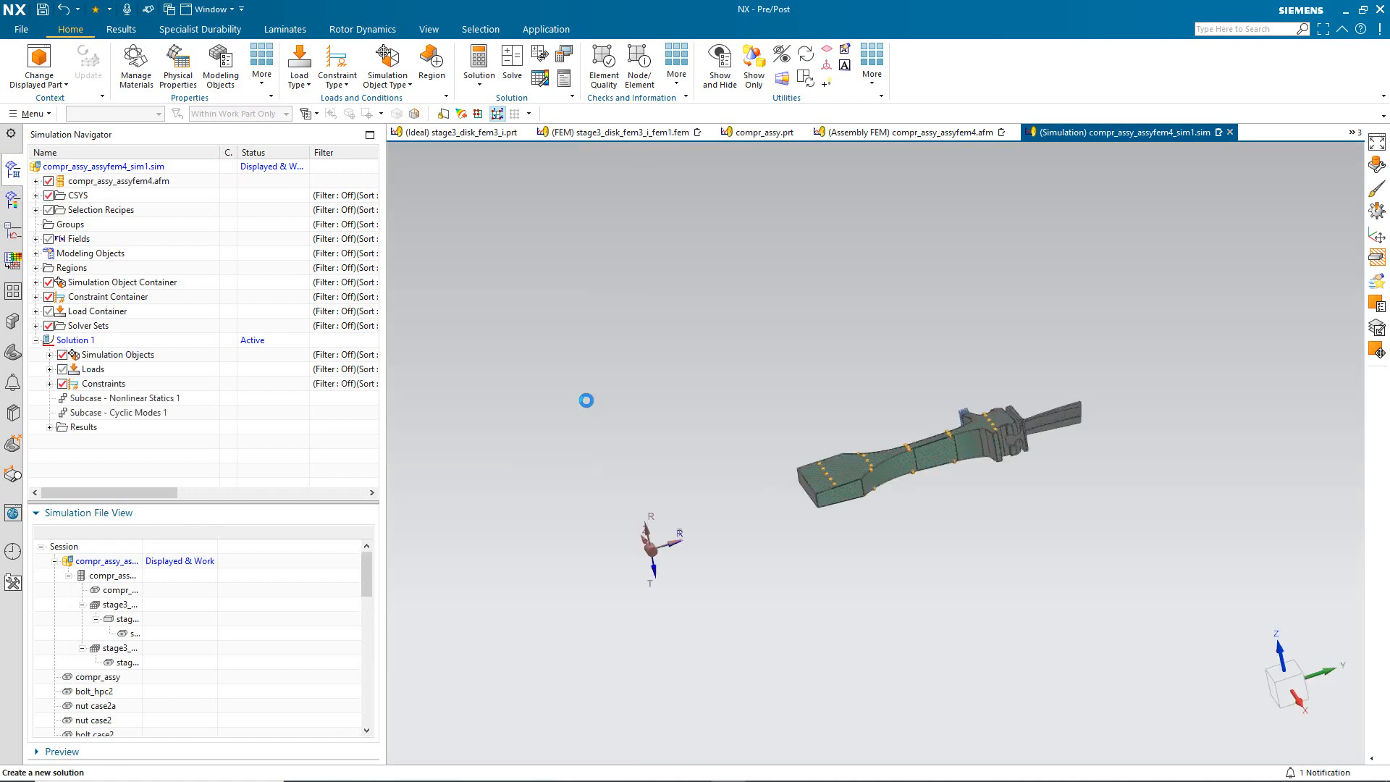
left_click(746, 334)
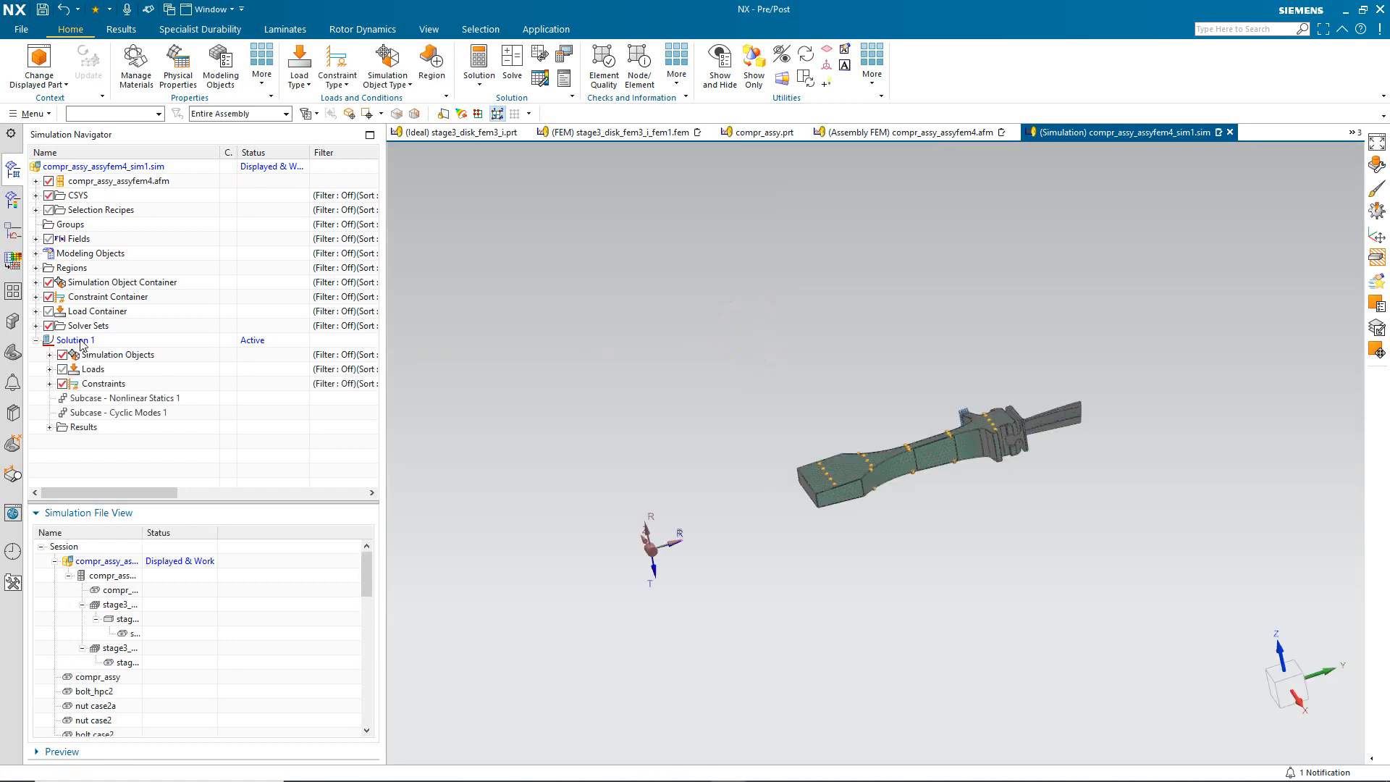
Expand Solution 1's simulation objects and examine the cyclic symmetry and face contact definitions on the blade and disk sector.
left_click_drag(110, 491, 72, 500)
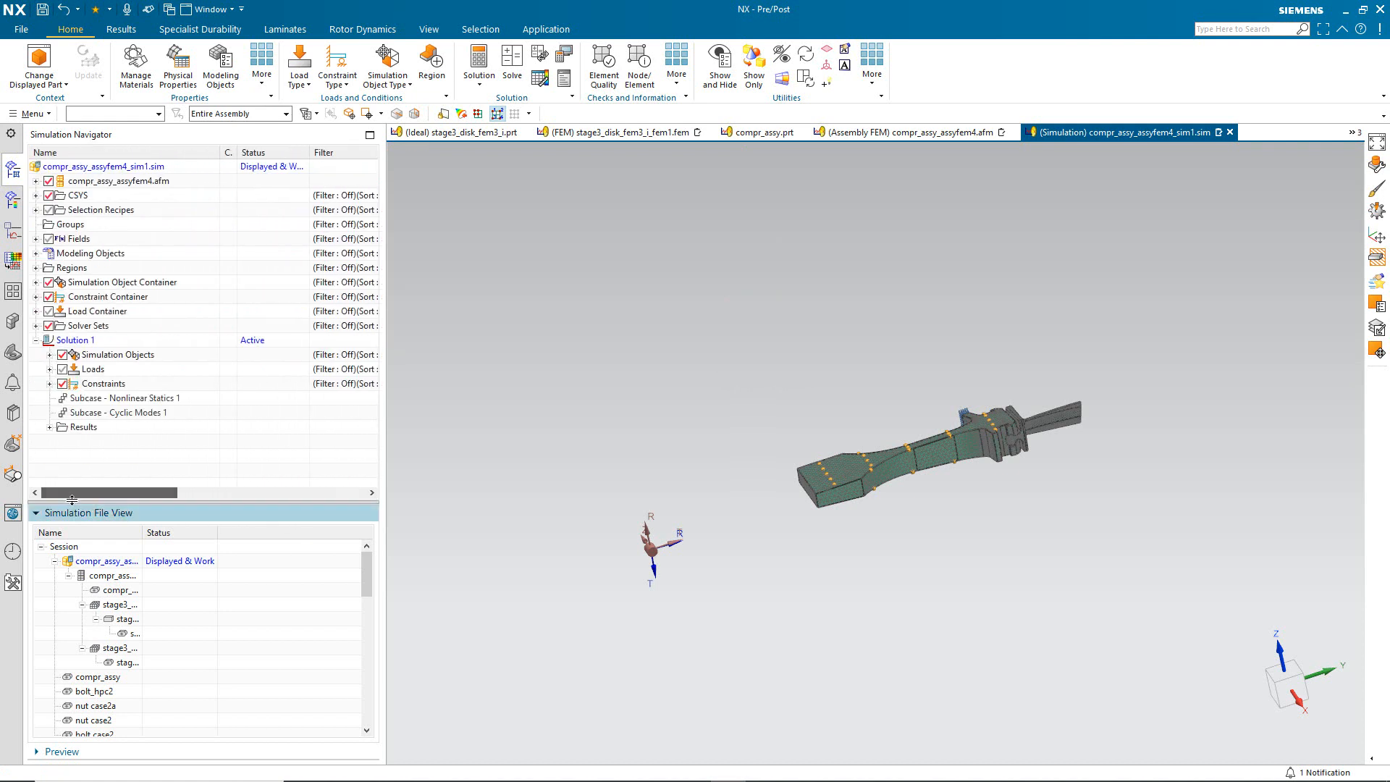
left_click(49, 355)
left_click(76, 384)
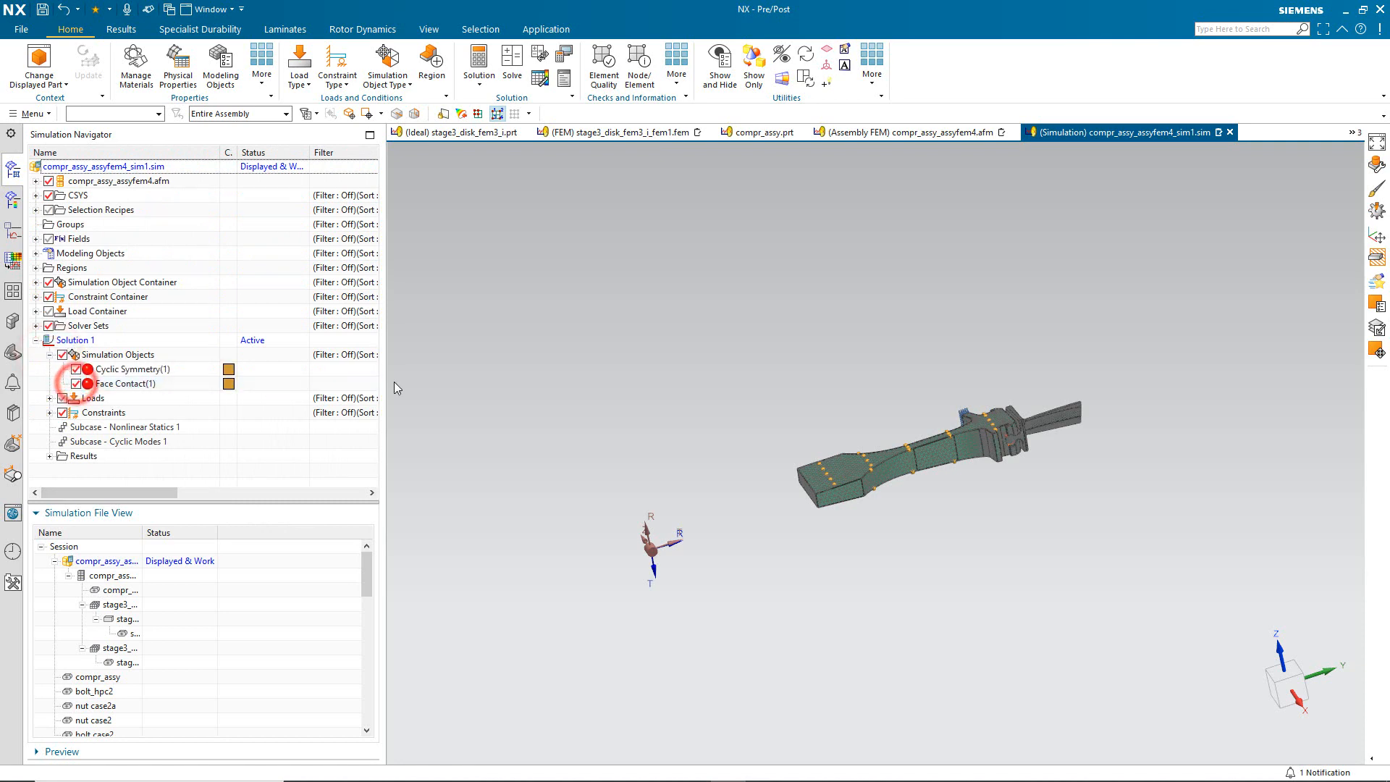
scroll(976, 415, "up", 4)
middle_click_drag(976, 415, 1000, 516)
scroll(1018, 361, "down", 2)
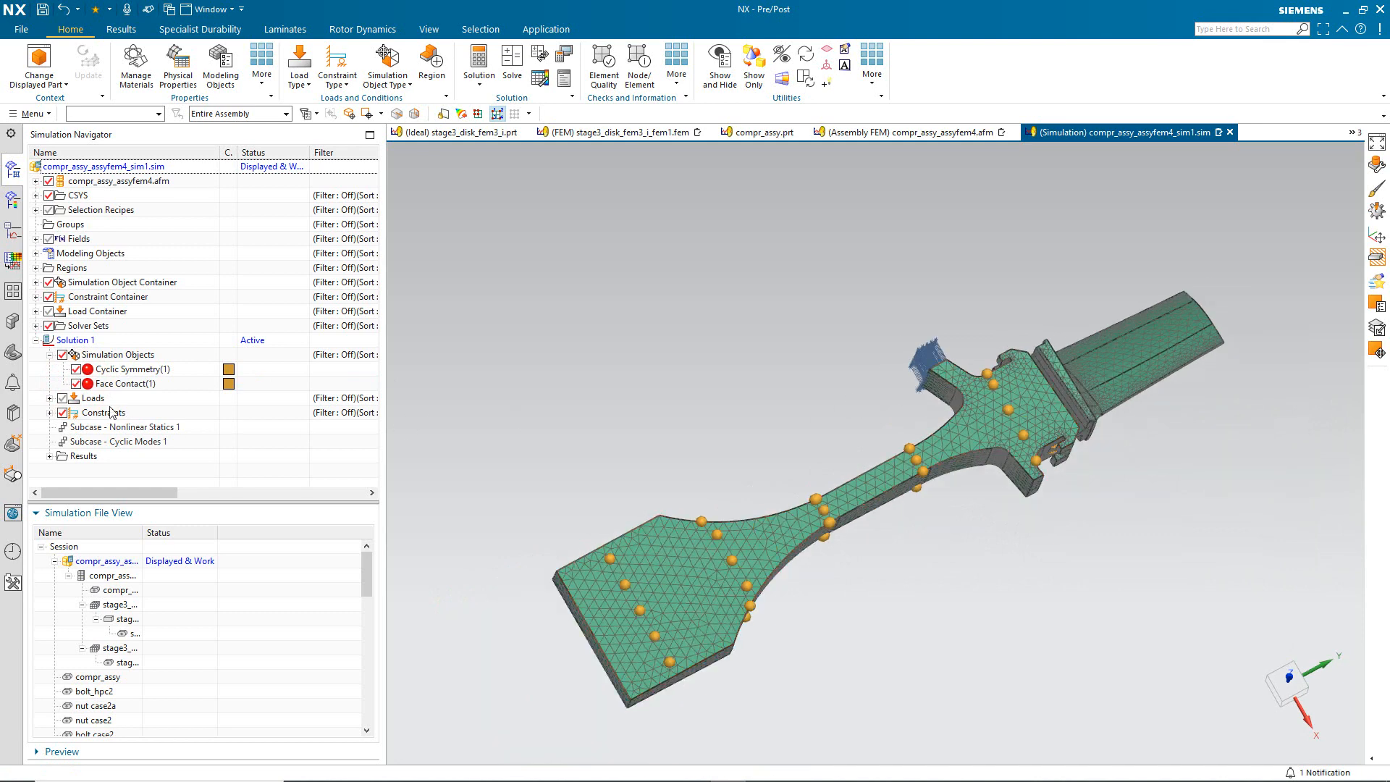
Turn on the display of Solution 1's loads, expand the loads and constraints, and highlight the temperature load and user-defined constraint.
left_click(63, 399)
left_click(50, 398)
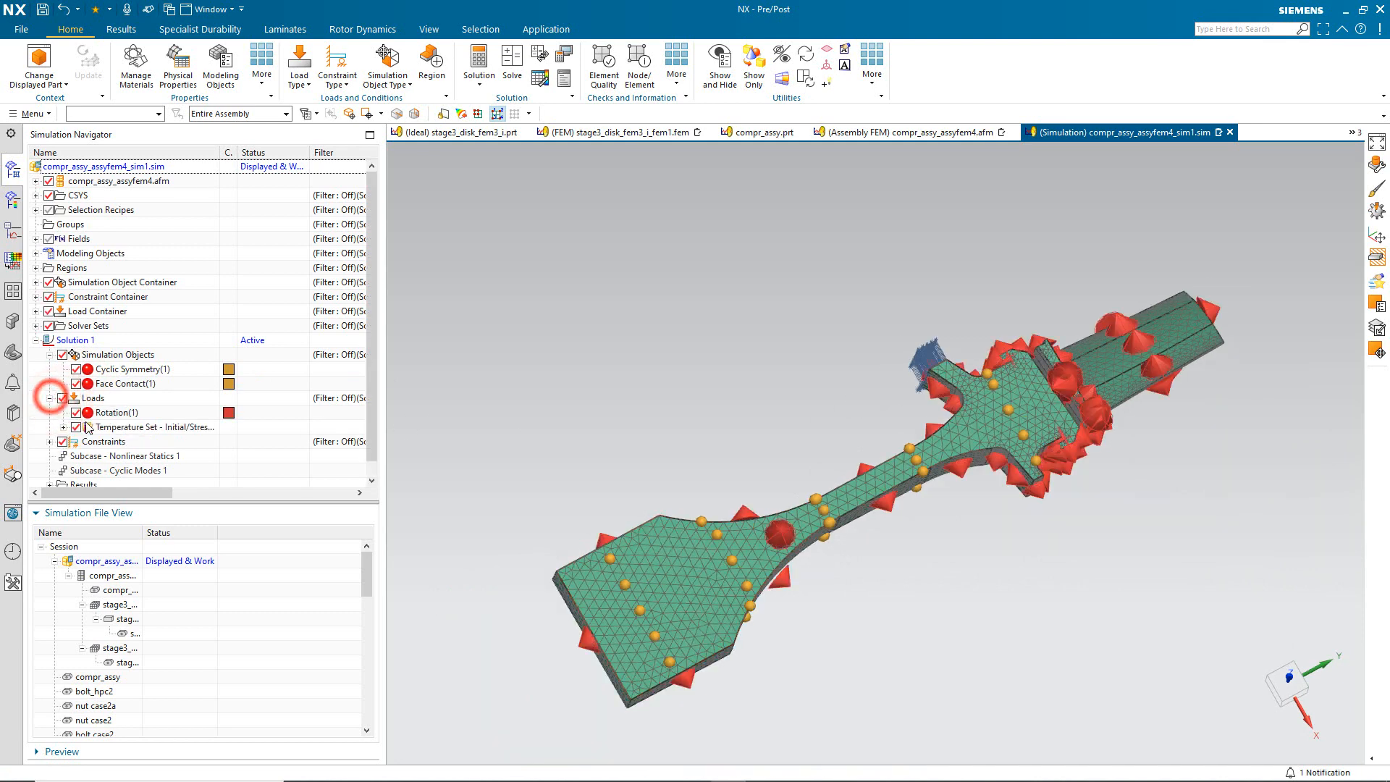
left_click(64, 428)
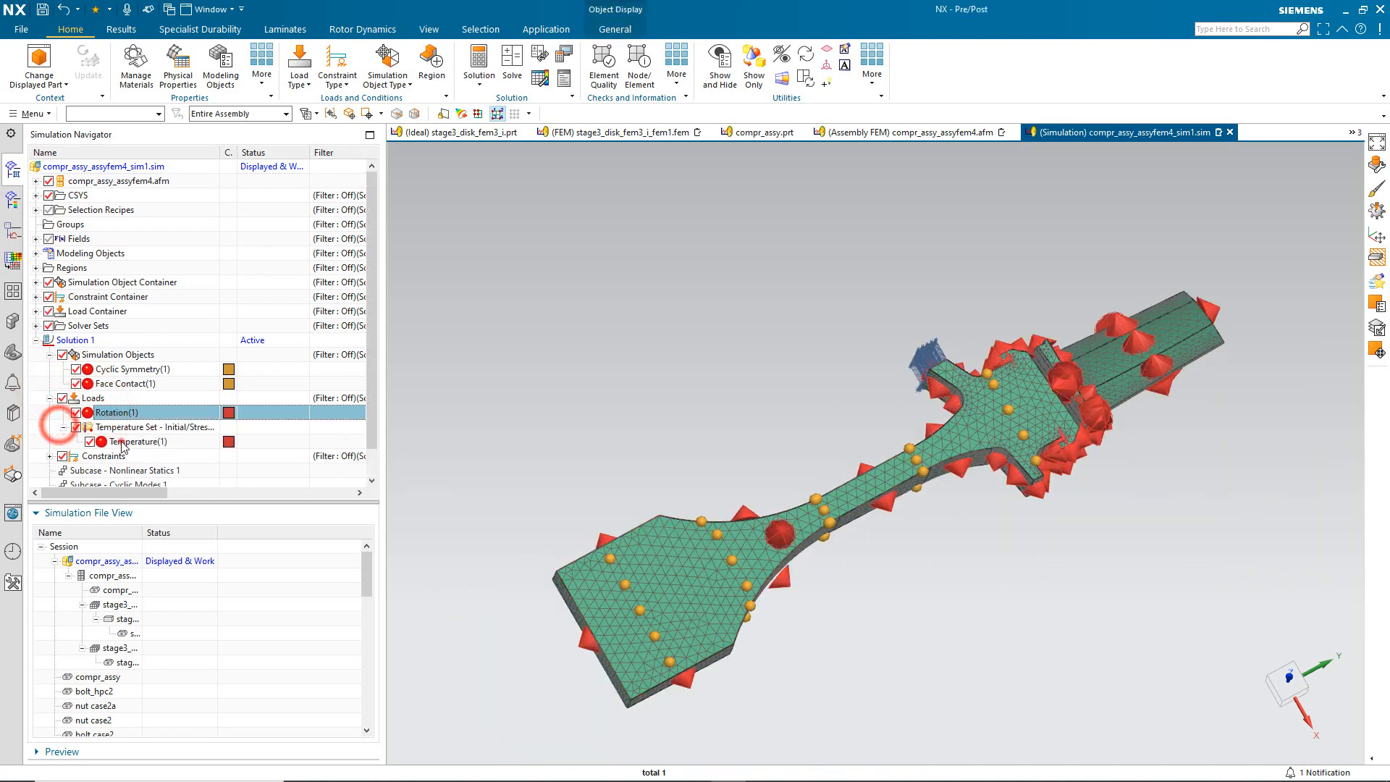
left_click(121, 443)
left_click(49, 456)
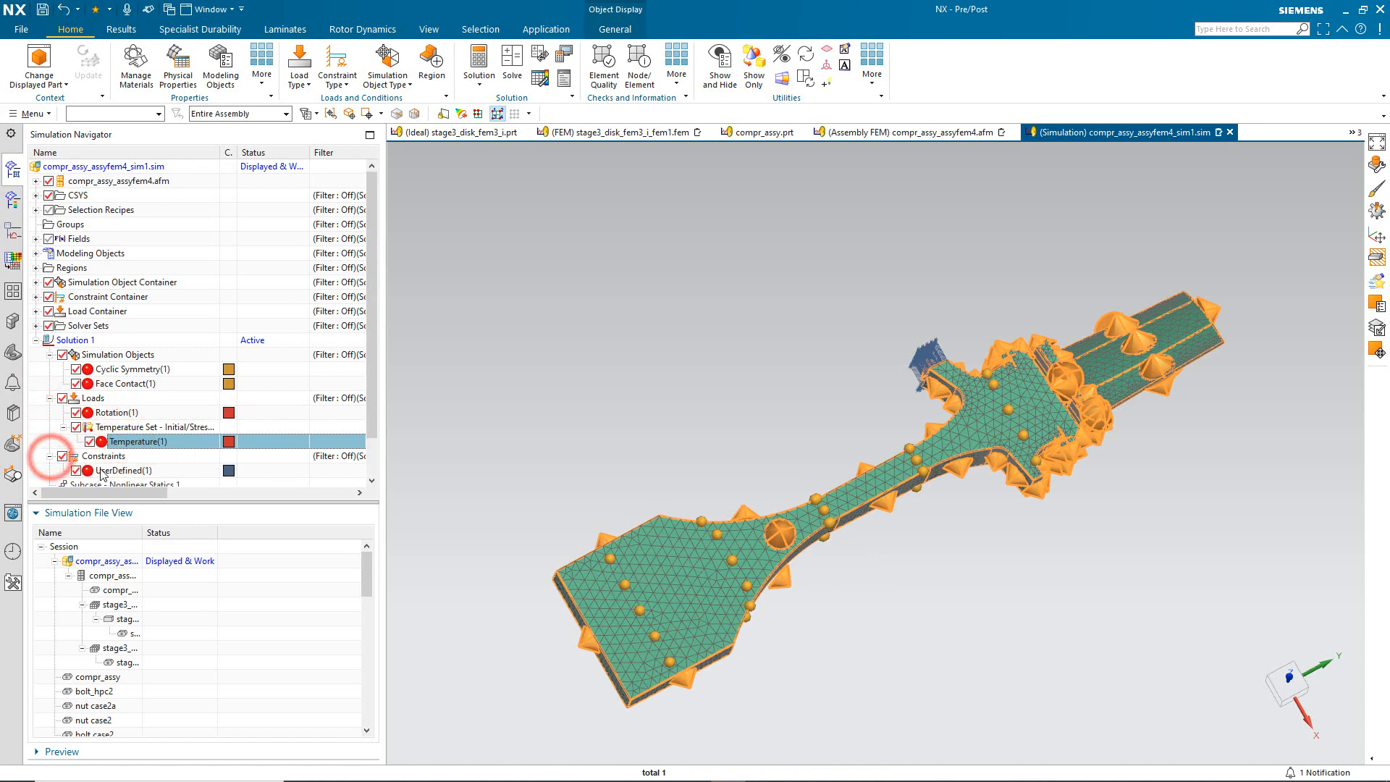
left_click(102, 471)
Bring up the commands available for Solution 1.
scroll(194, 413, "down", 1)
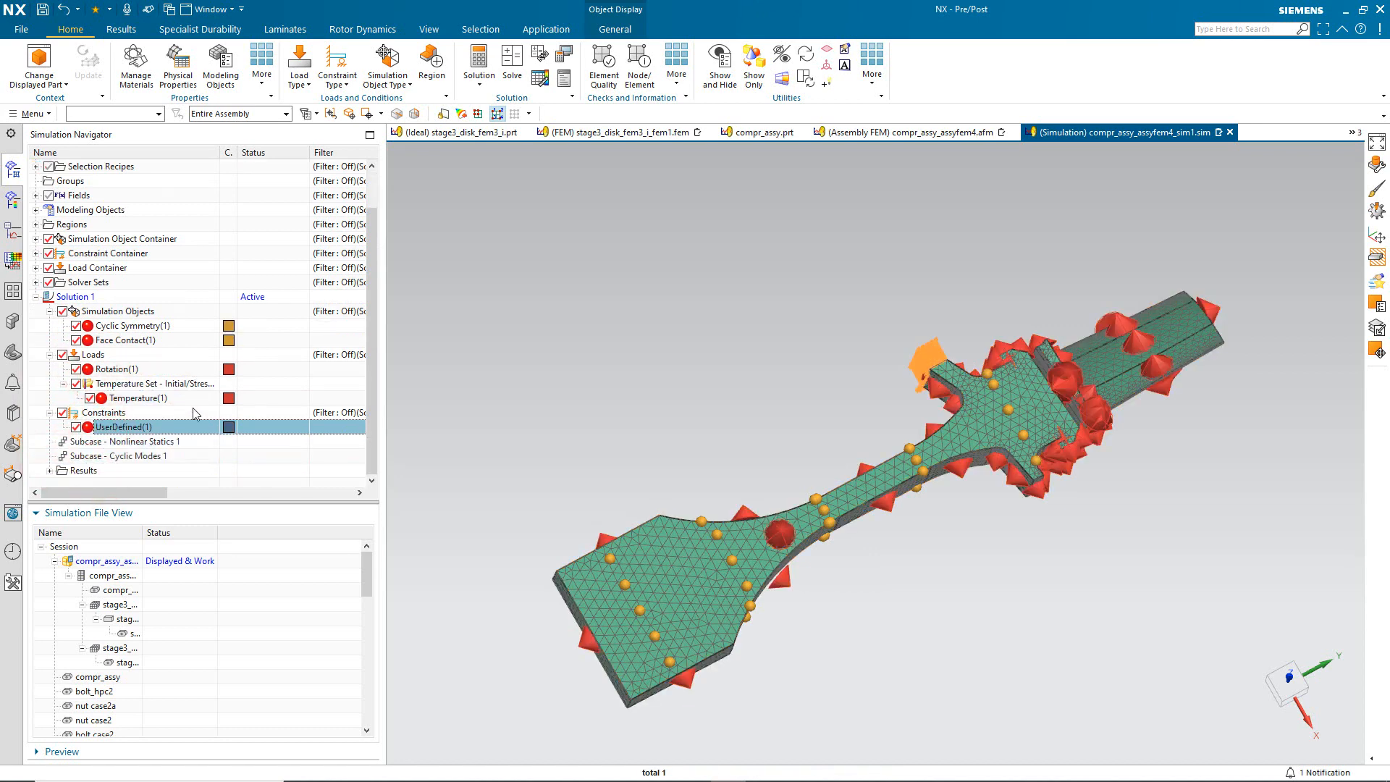
right_click(69, 297)
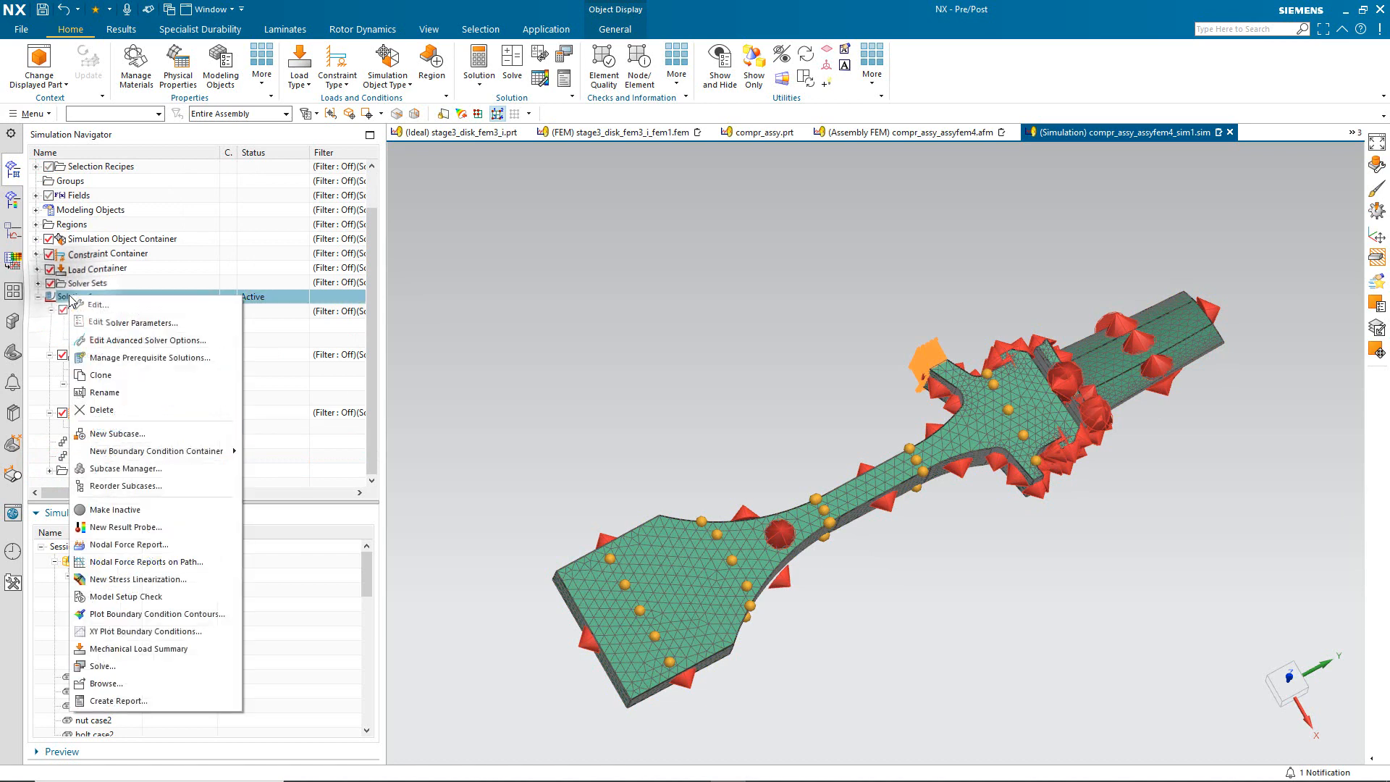